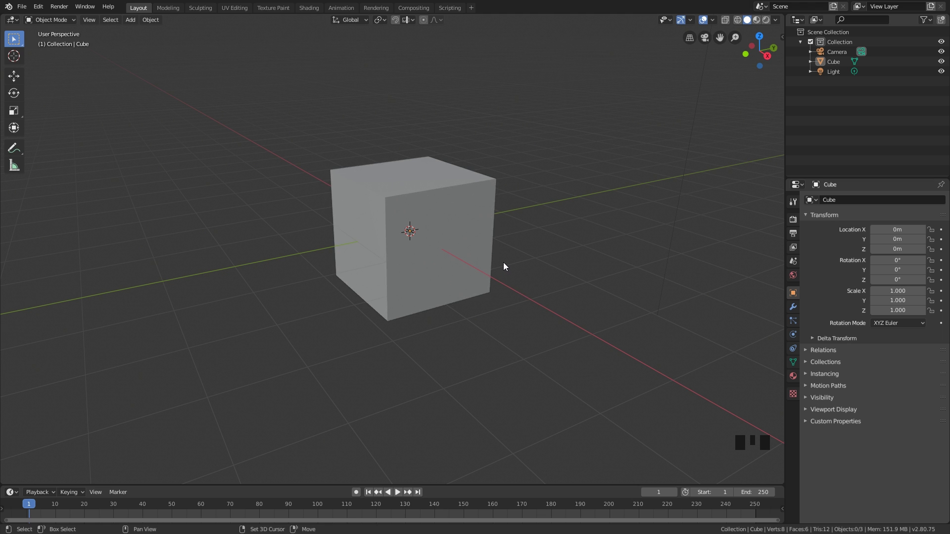
Examine the default cube by panning, zooming and orbiting the 3D view around it.
middle_click_drag(528, 263, 490, 269, "shift")
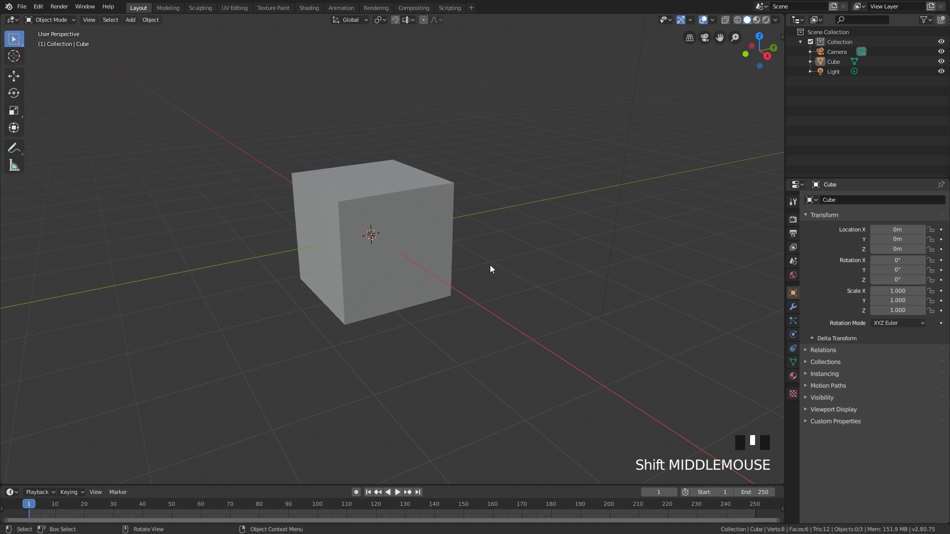
middle_click_drag(477, 233, 441, 263, "ctrl")
scroll(437, 257, "up", 4)
scroll(436, 256, "down", 5)
scroll(437, 255, "up", 1)
middle_click_drag(441, 263, 457, 273, "shift")
middle_click_drag(457, 273, 449, 275)
Select the default cube and clear the selection again.
left_click(381, 264)
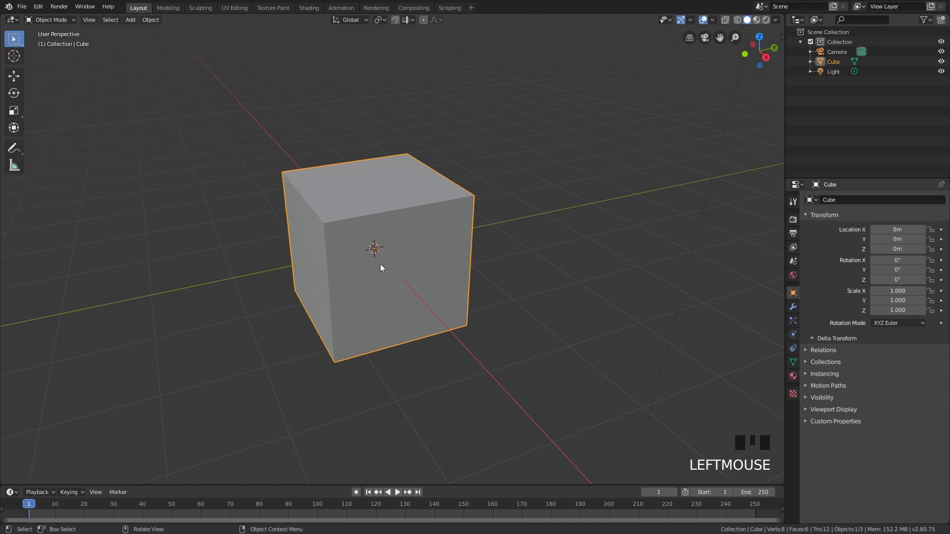
mouse_move(404, 235)
middle_mouse_down()
mouse_move(392, 240)
mouse_move(409, 238)
middle_mouse_up()
left_click(523, 194)
scroll(396, 239, "down", 2)
mouse_move(408, 238)
middle_mouse_down("shift")
mouse_move(428, 239)
mouse_move(413, 236)
middle_mouse_up("shift")
left_click(549, 203)
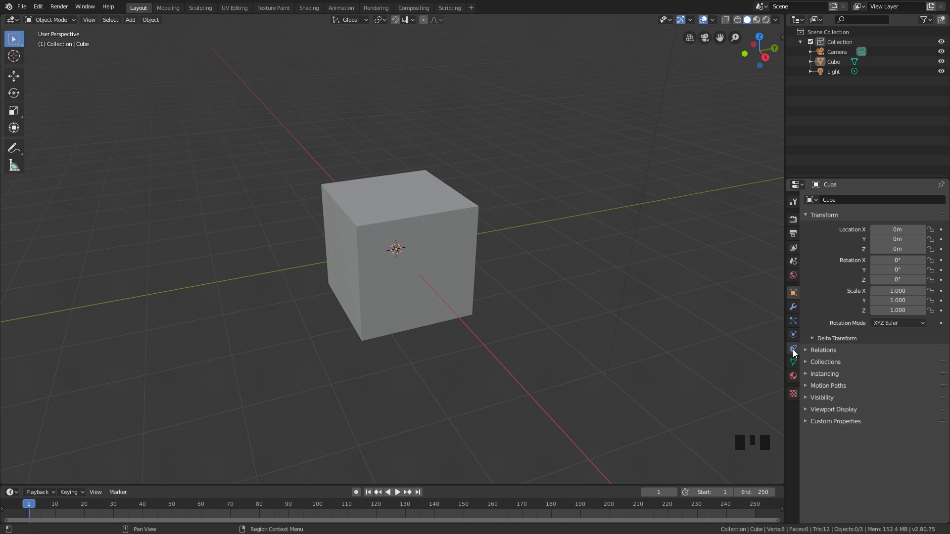
Inspect the cube from several angles, including the preset Right orthographic view, and return to a perspective view.
middle_click_drag(443, 254, 397, 225)
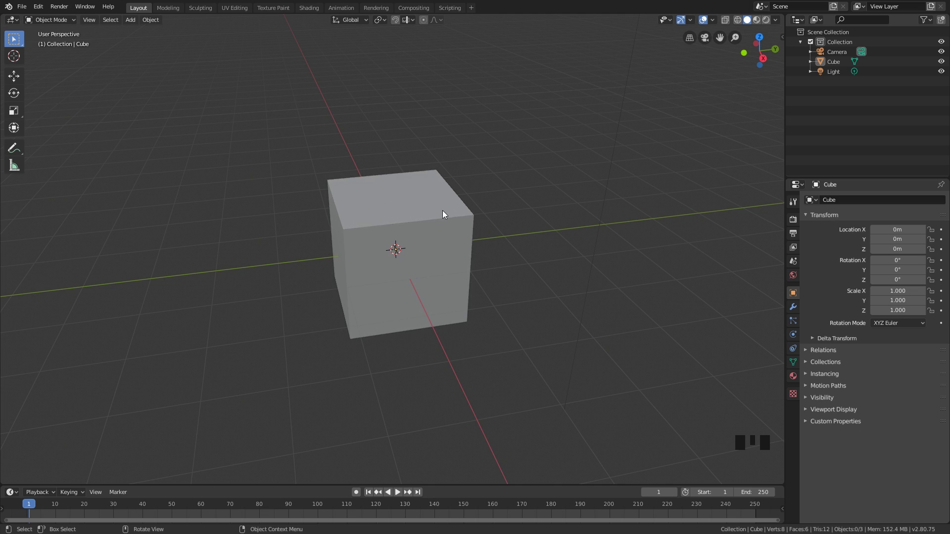
middle_click_drag(448, 239, 461, 225)
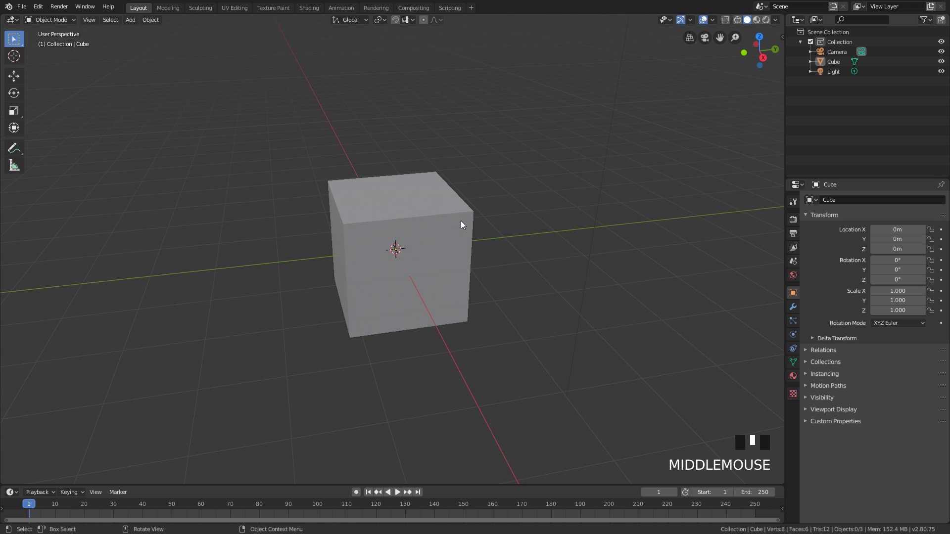
middle_click_drag(461, 221, 461, 224)
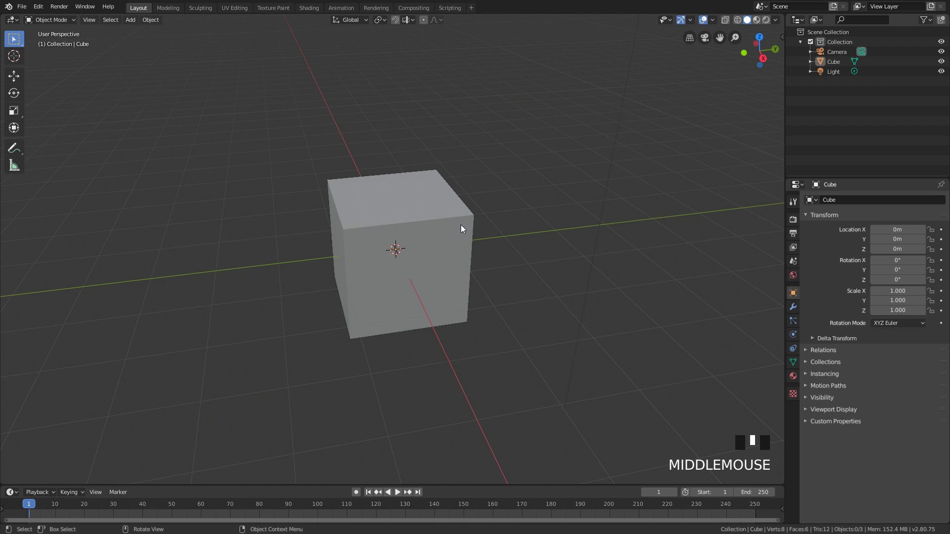
key("grave")
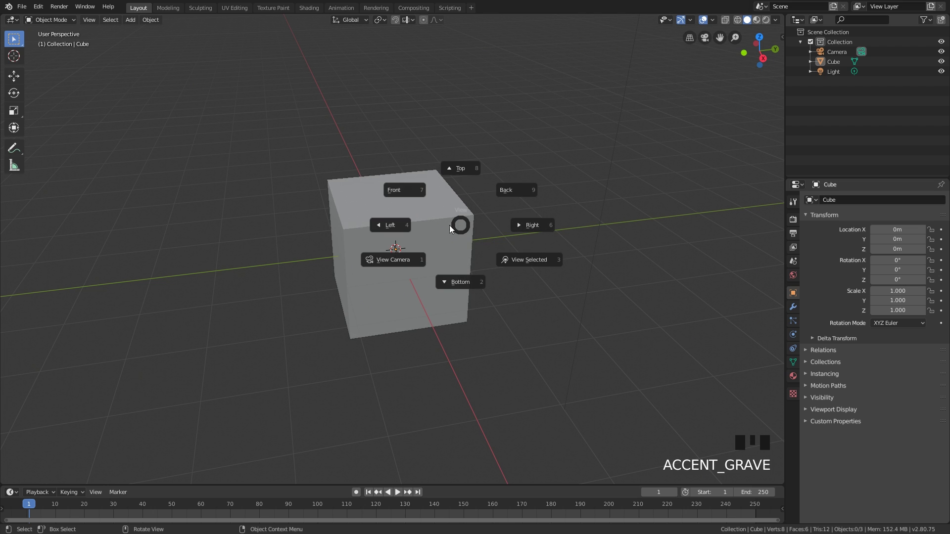
left_click(400, 179)
key("grave")
left_click(469, 181)
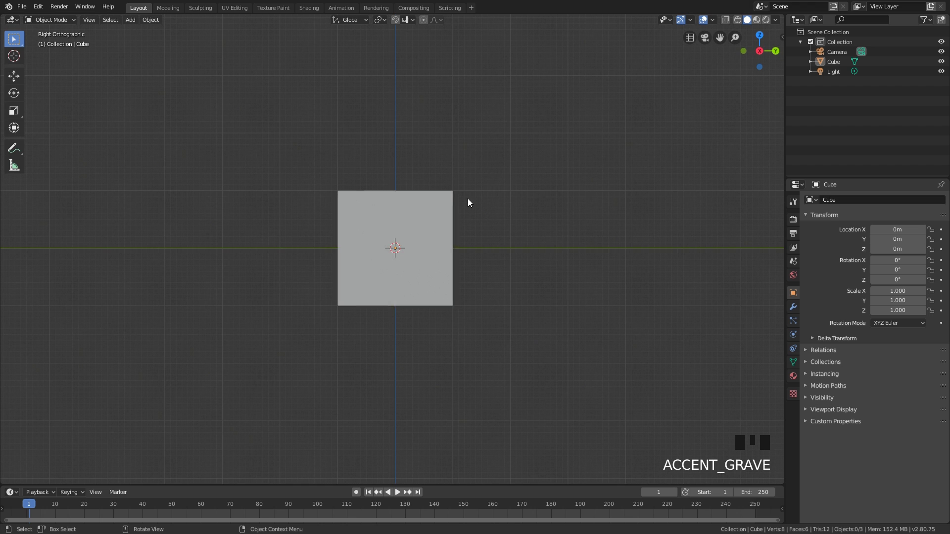
middle_click_drag(467, 212, 410, 156)
middle_click_drag(416, 194, 331, 115, "alt")
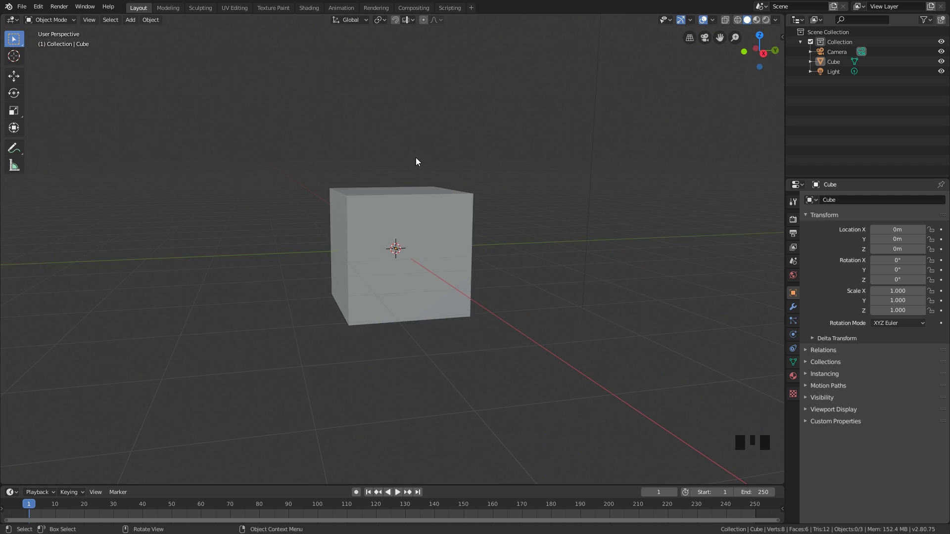
middle_click_drag(417, 158, 371, 176)
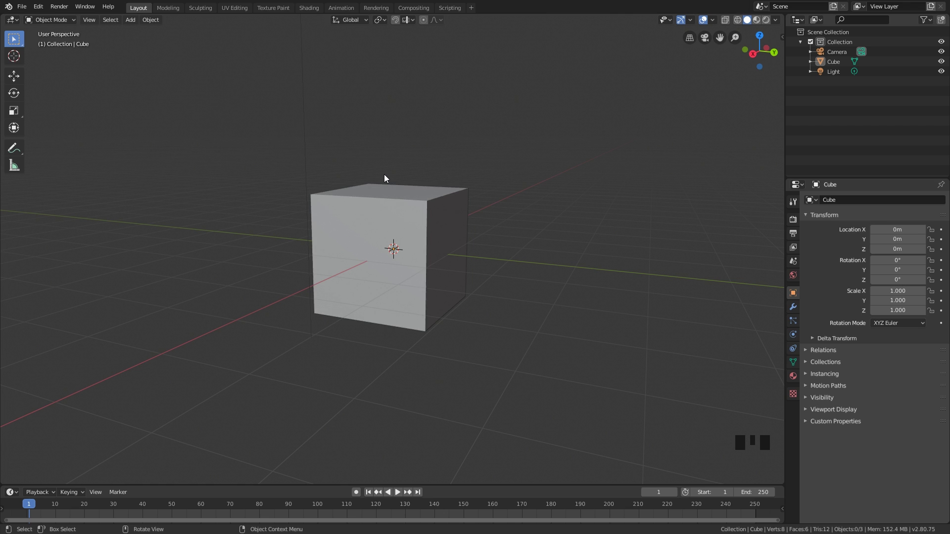
middle_click_drag(401, 178, 407, 212)
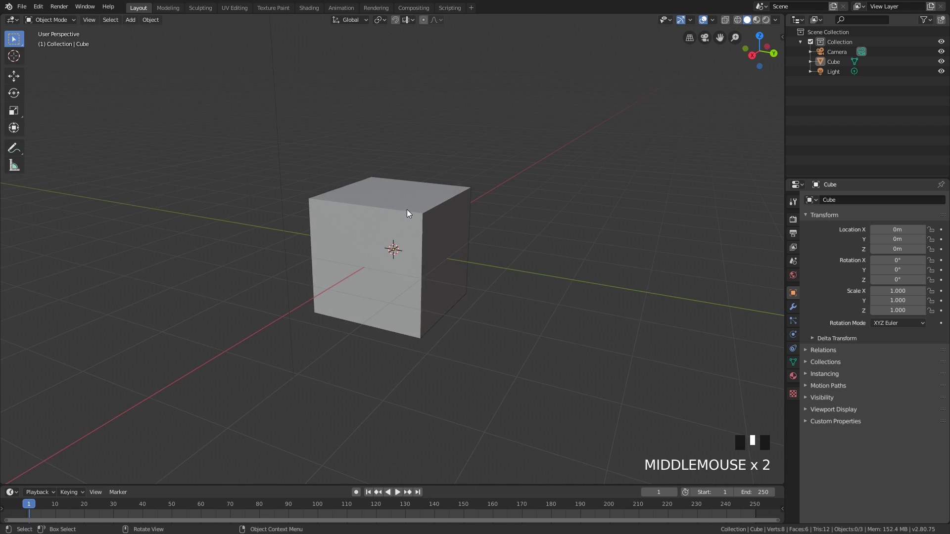
Try moving and rotating the cube freehand, undo the rotation and leave the cube deselected.
left_click(406, 209)
key("g")
key("Escape")
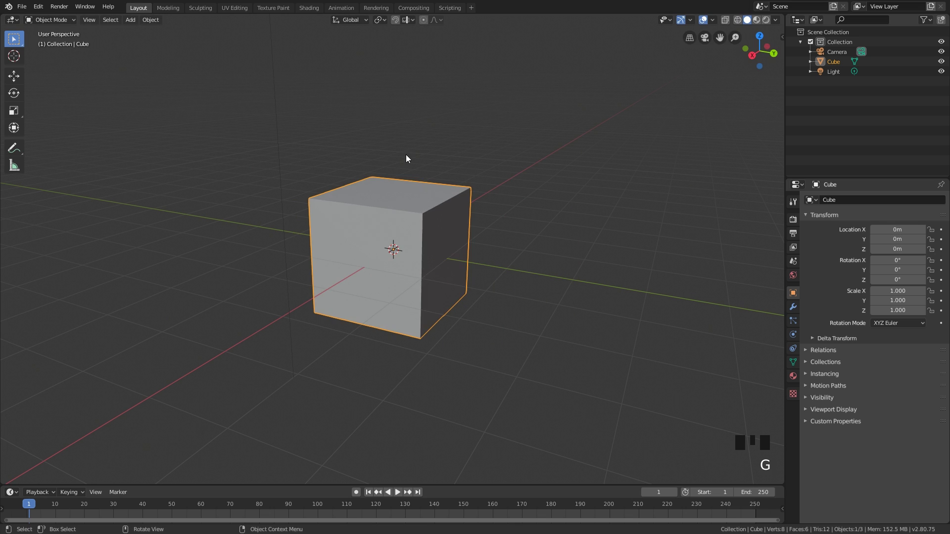
key("r")
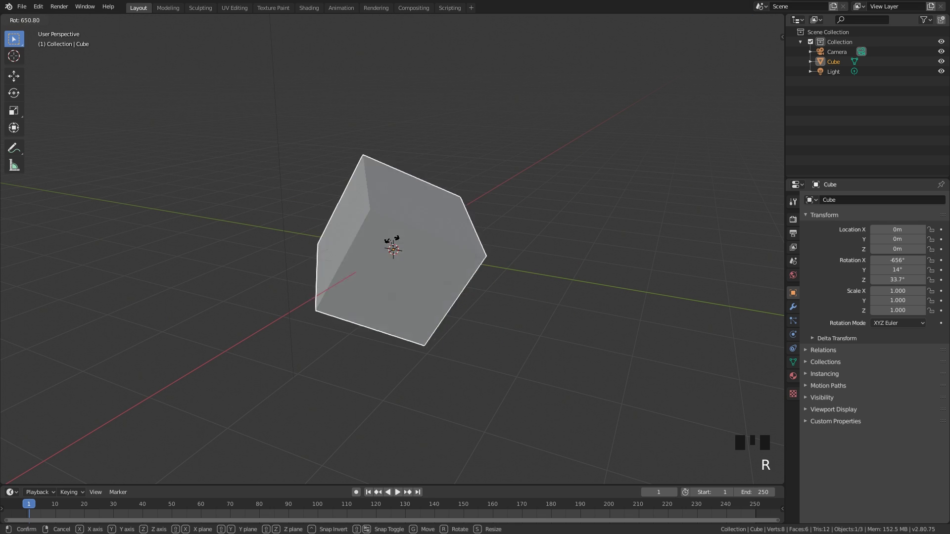
left_click(426, 244)
key("ctrl+z")
left_click(528, 214)
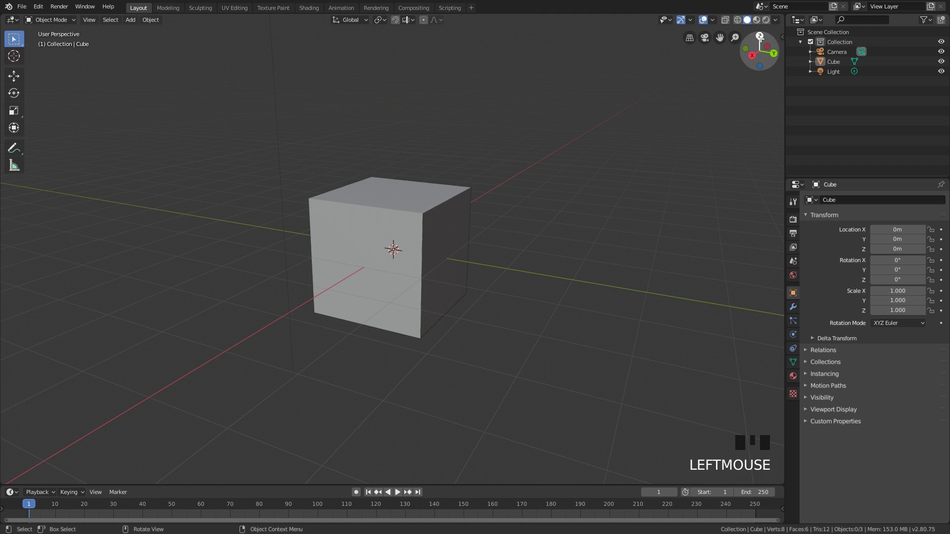
Delete the default cube from the scene.
middle_click_drag(407, 212, 428, 206, "ctrl")
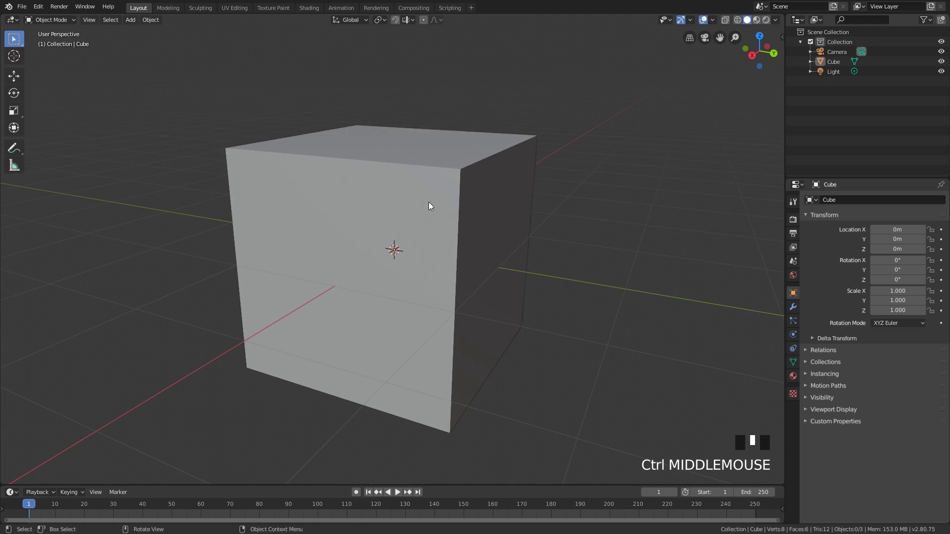
left_click(437, 171)
middle_click_drag(437, 171, 440, 188)
key("x")
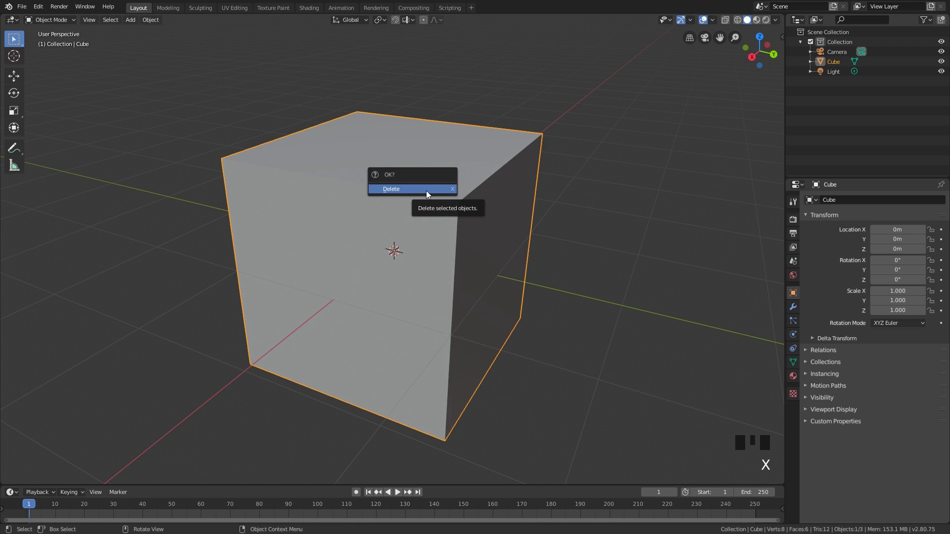
left_click(425, 191)
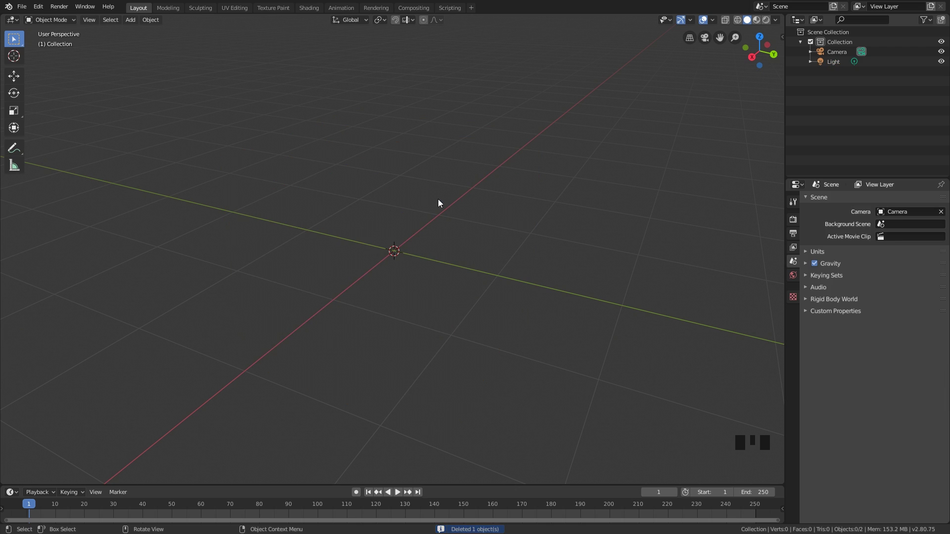
left_click(429, 203)
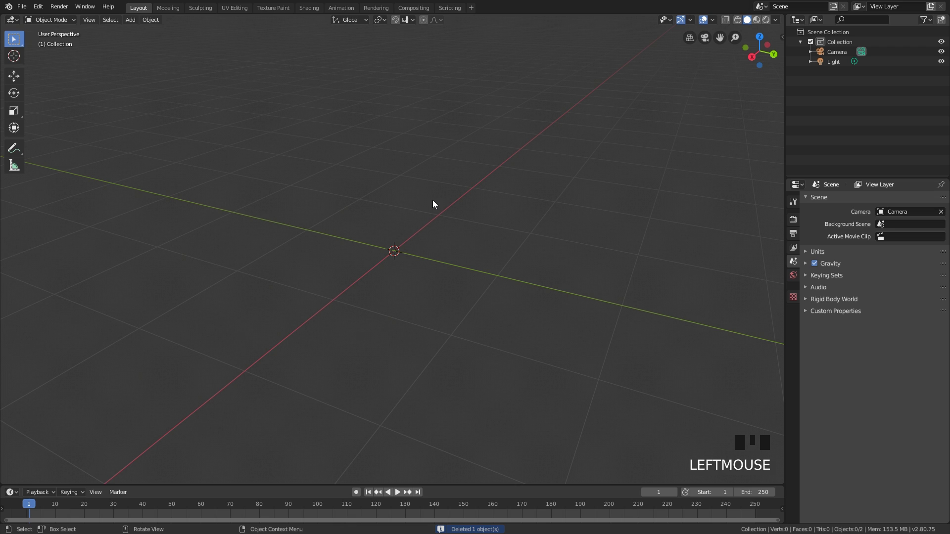
Add a new cube mesh at the world origin, display its creation settings and keep the cube selected.
key("shift+a")
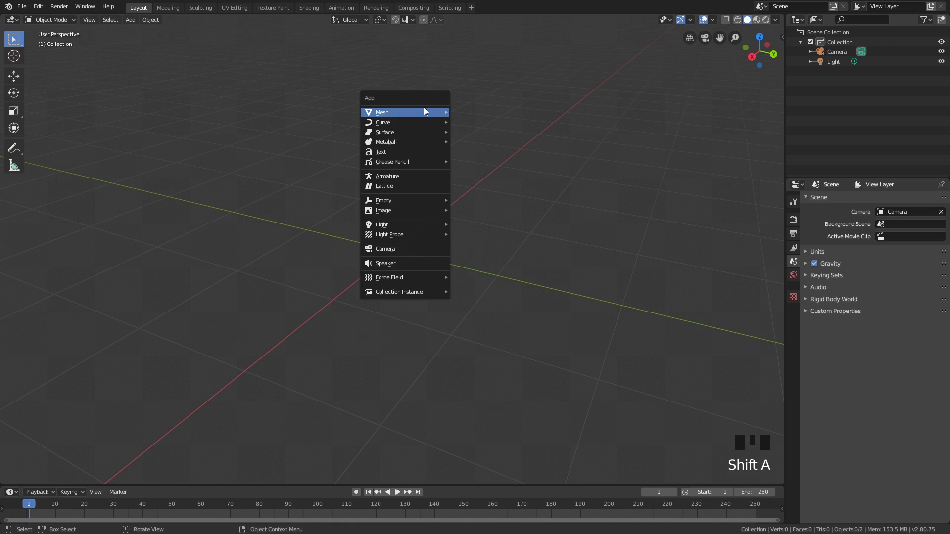
mouse_move(423, 111)
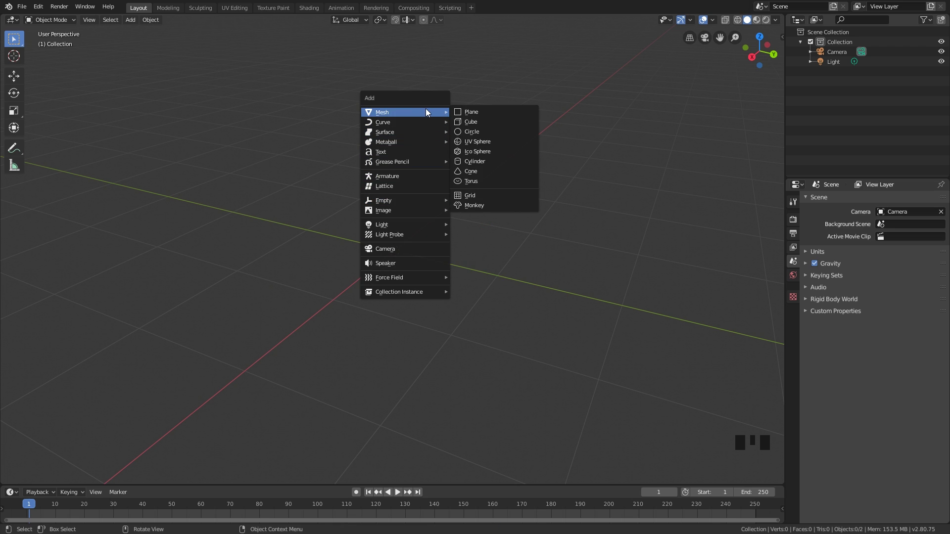
left_click(483, 123)
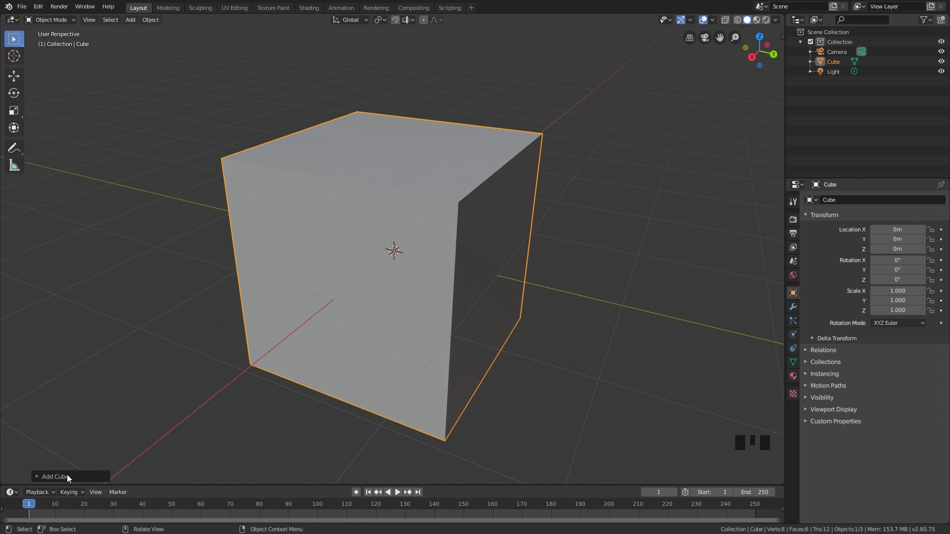
left_click(54, 476)
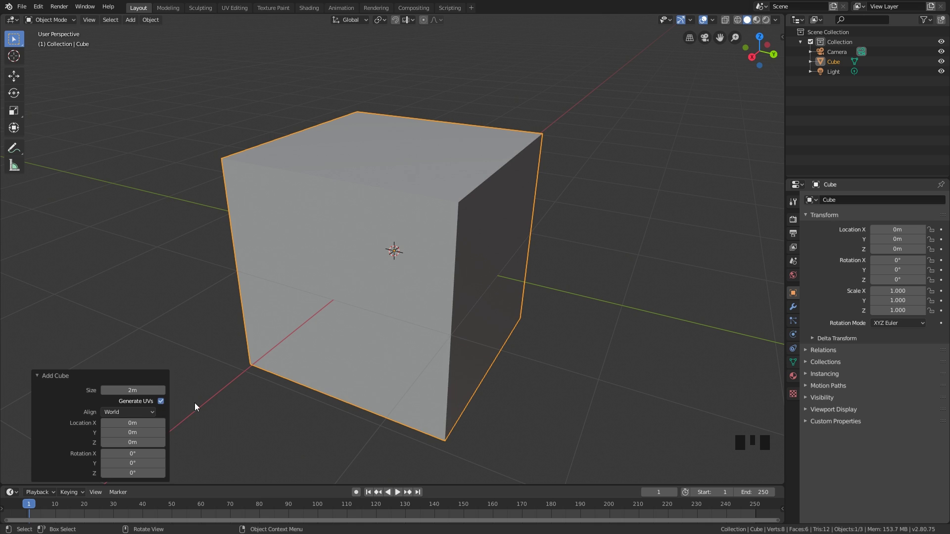
left_click(221, 405)
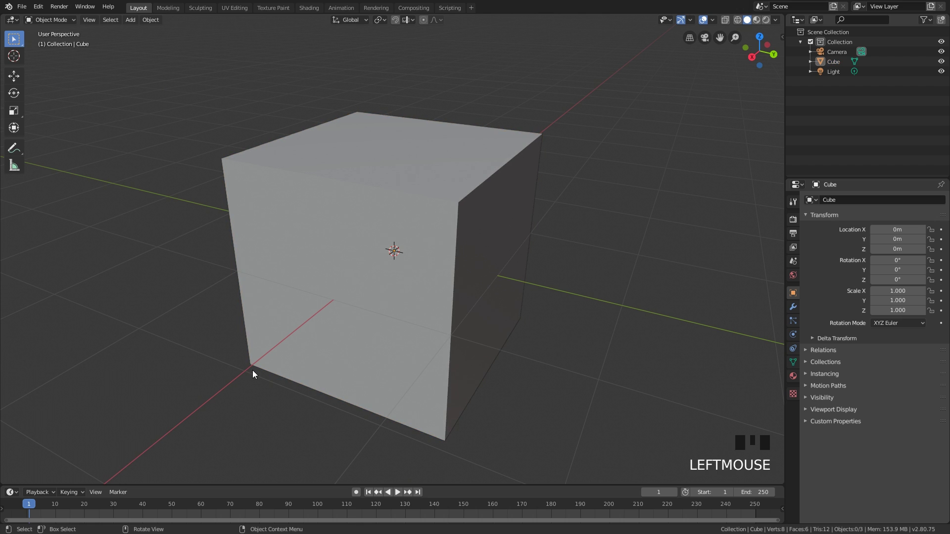
key("F9")
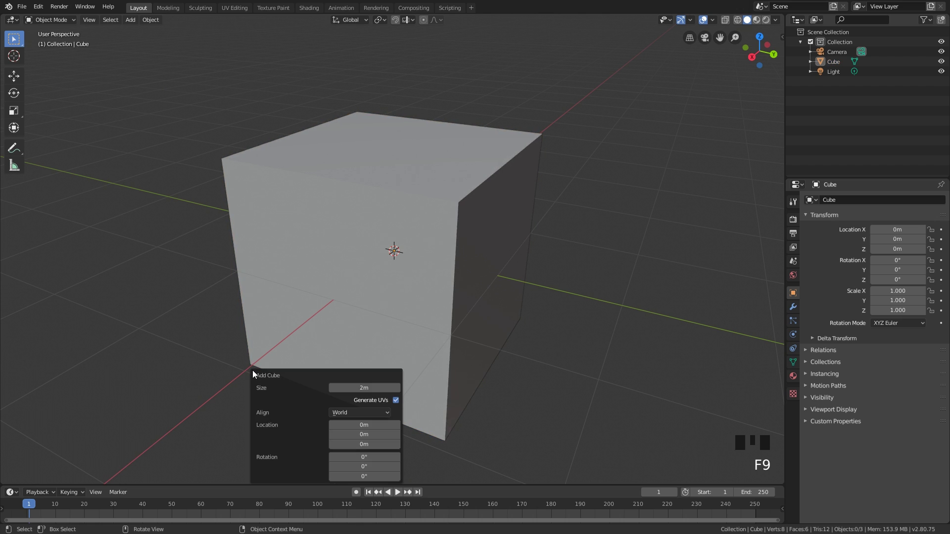
left_click(364, 295)
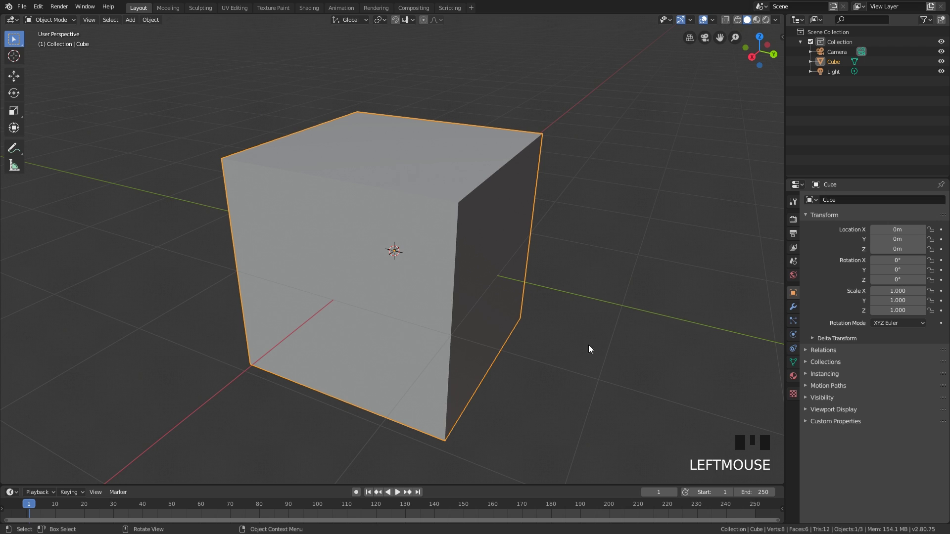
Try moving the new cube a short distance freehand and undo the move.
key("g")
left_click(562, 340)
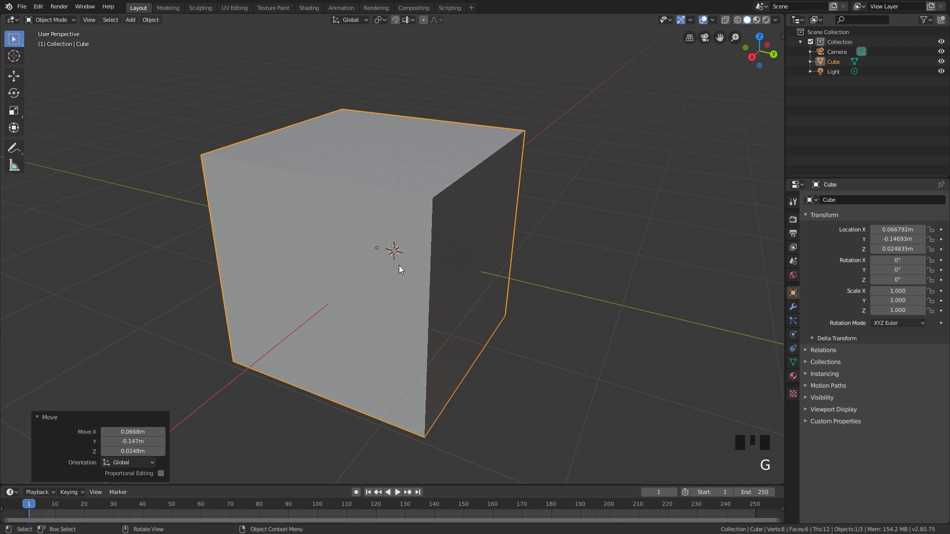
key("ctrl+z")
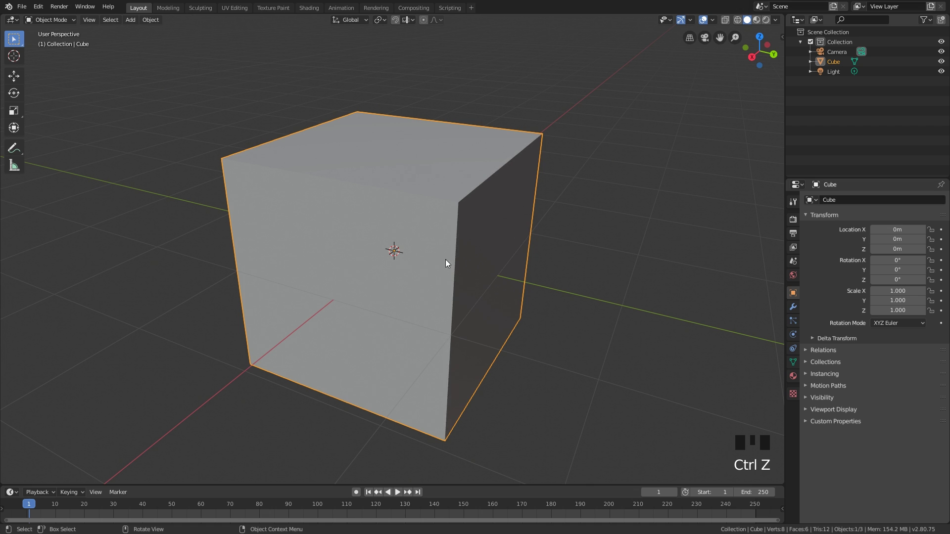
scroll(434, 266, "down", 2)
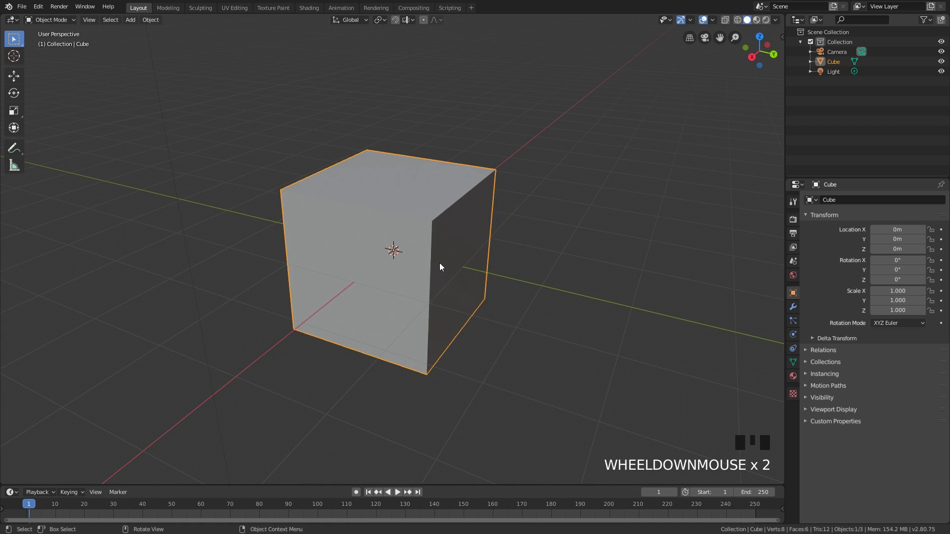
middle_click_drag(441, 274, 440, 228)
scroll(452, 266, "up", 1)
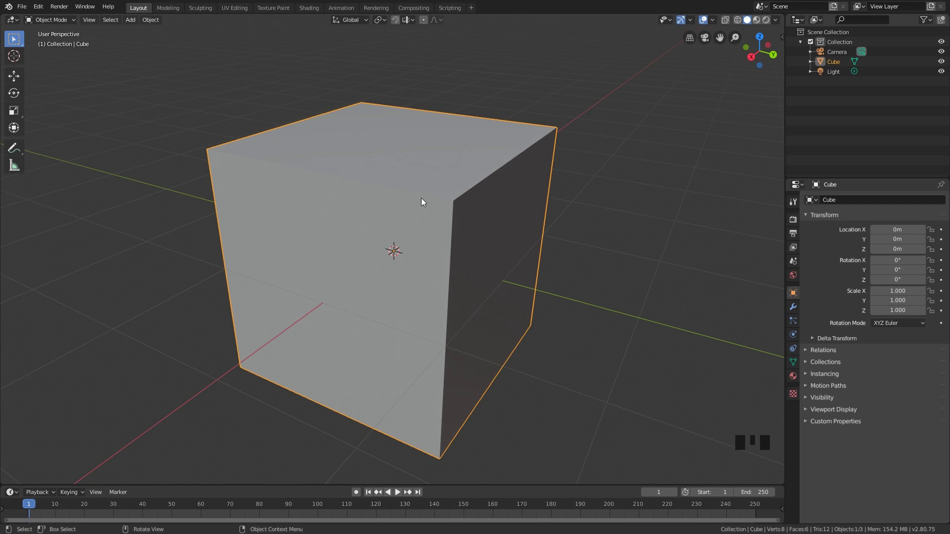
middle_click_drag(421, 199, 423, 216)
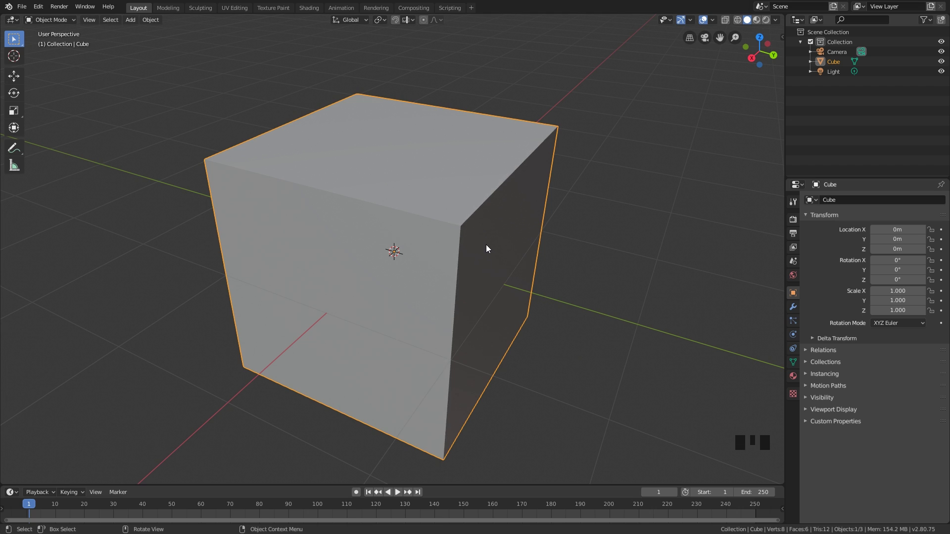
scroll(486, 244, "down", 1)
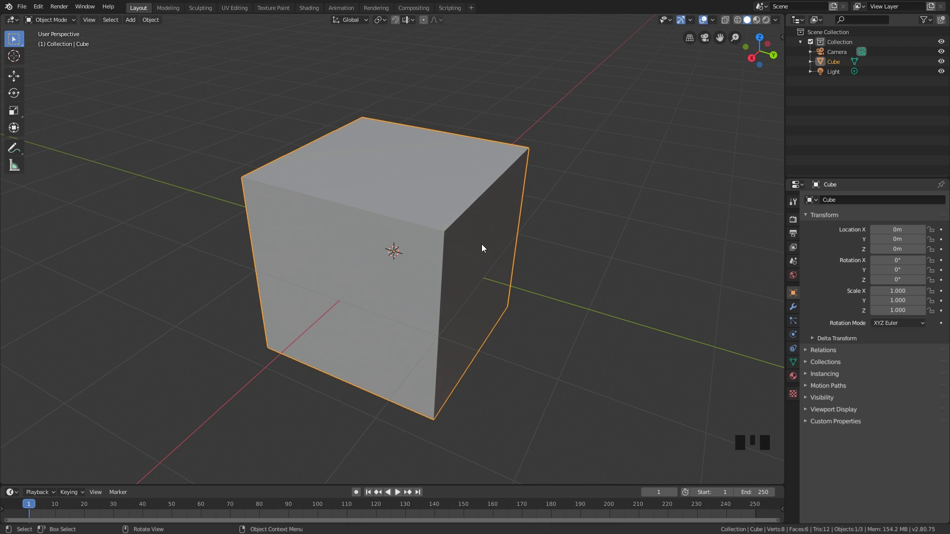
Toggle the cube repeatedly between Object Mode and Edit Mode, finishing in Object Mode.
key("Tab")
key("Tab")
key("Tab")
key("Tab")
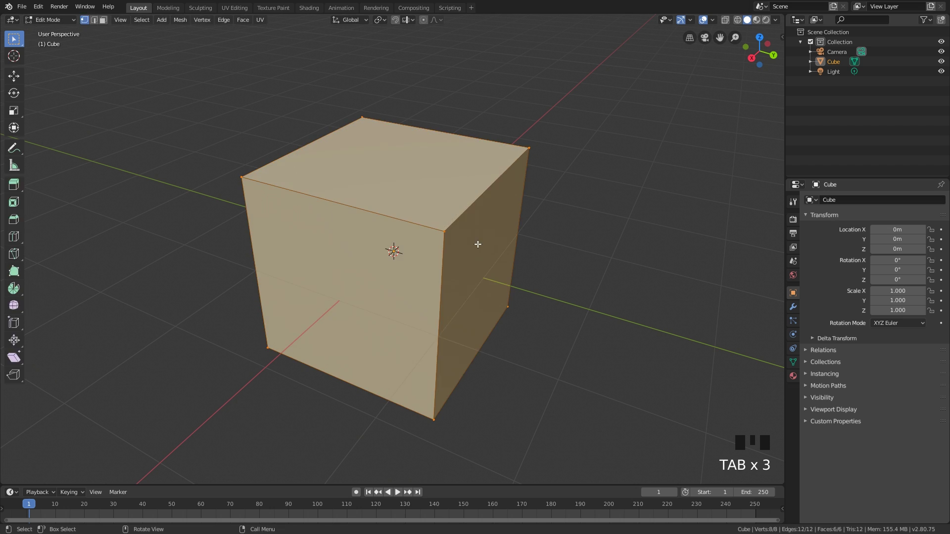
middle_click_drag(477, 244, 474, 244)
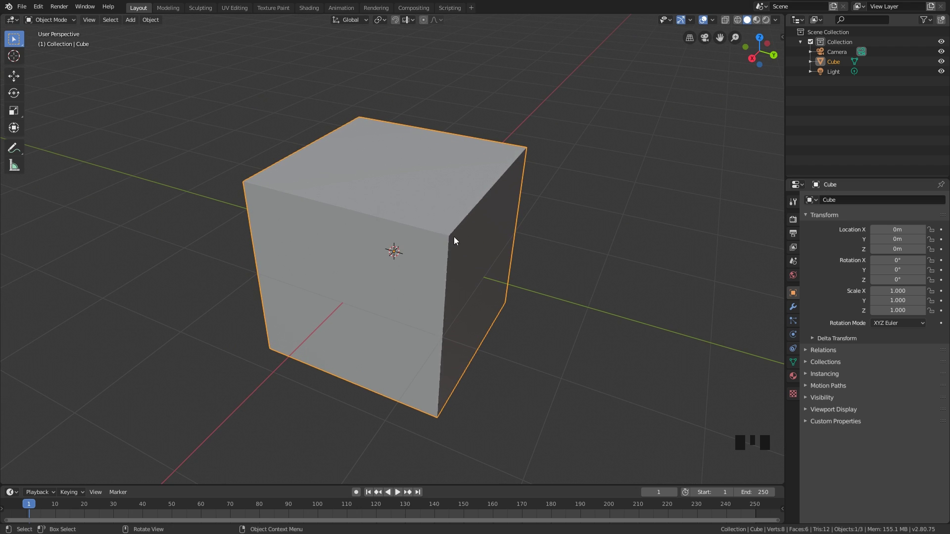
key("Tab")
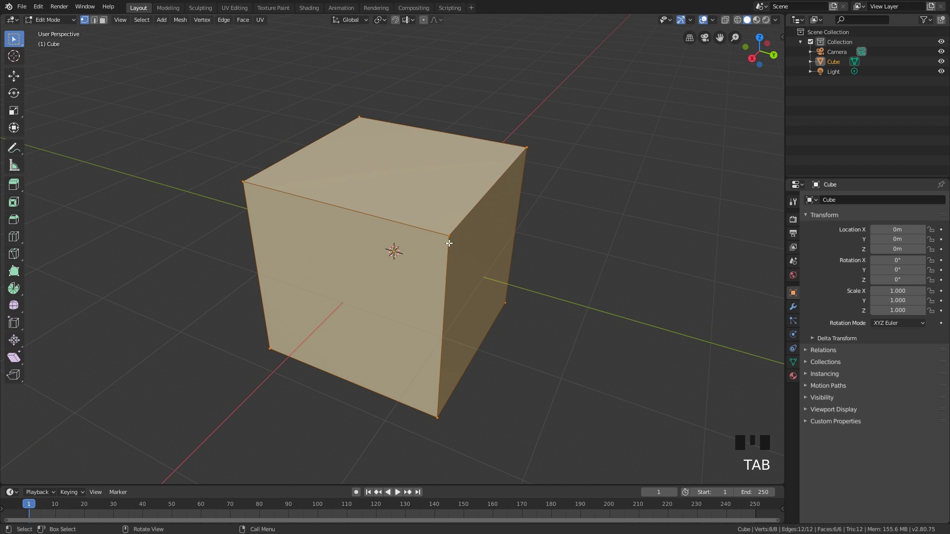
key("Tab")
middle_click_drag(474, 230, 479, 232)
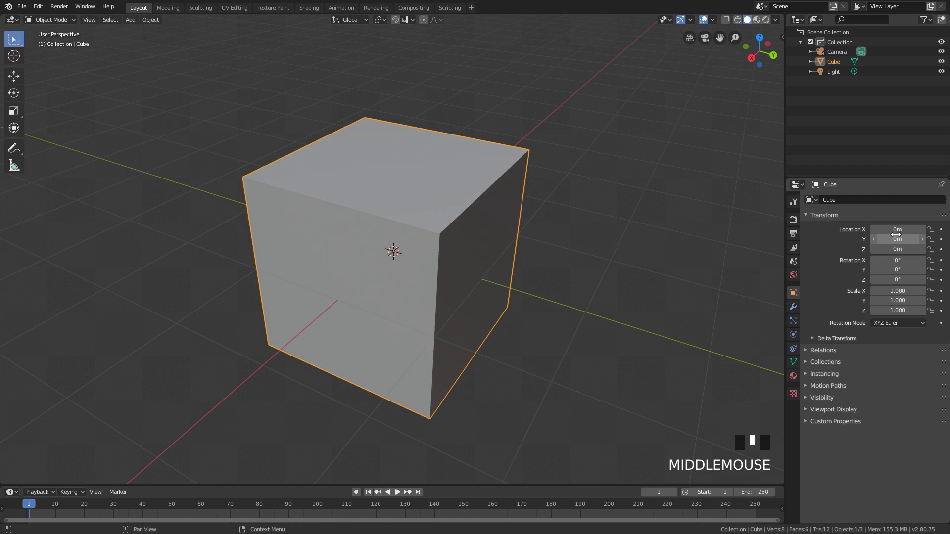
Set the cube's location to X -1.44 m and Y 0.5 m, its X rotation to 5.1° and its X scale to 2.170.
left_click_drag(895, 229, 910, 291)
middle_click_drag(702, 296, 764, 288)
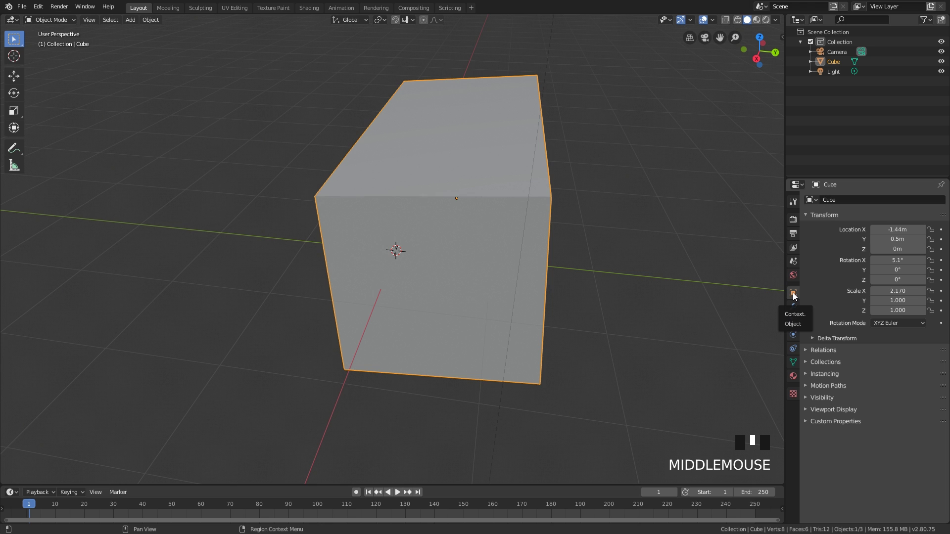
middle_click_drag(644, 270, 601, 265, "shift")
left_click(500, 256)
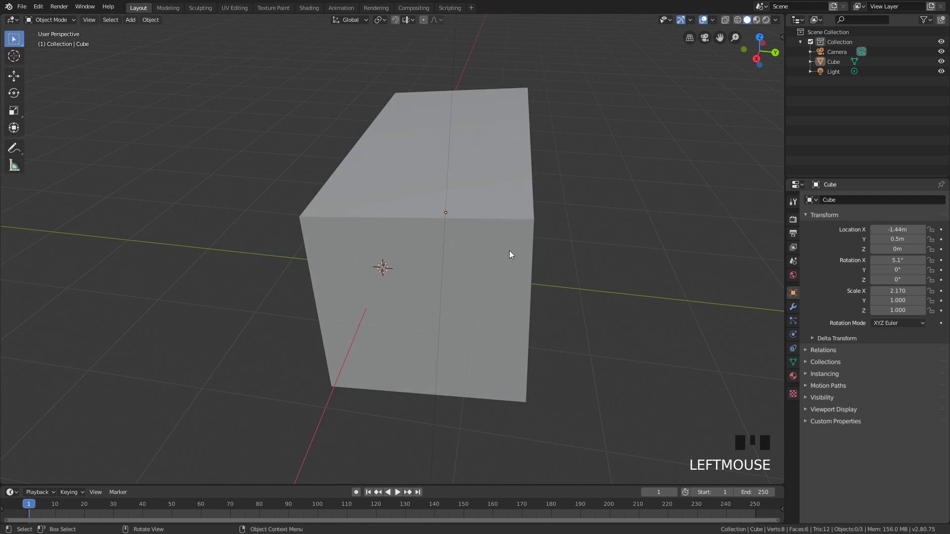
left_click(509, 252)
middle_click_drag(548, 252, 516, 264)
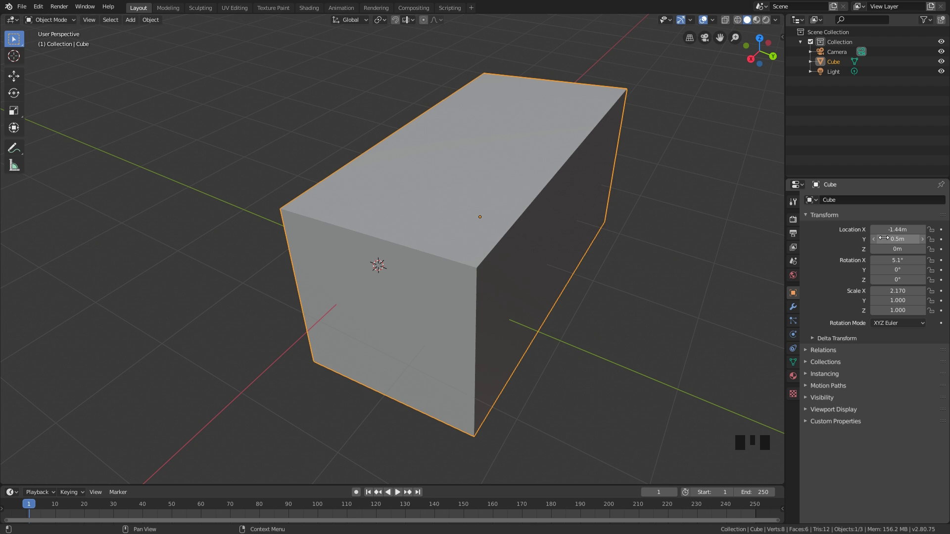
middle_click_drag(712, 261, 742, 244)
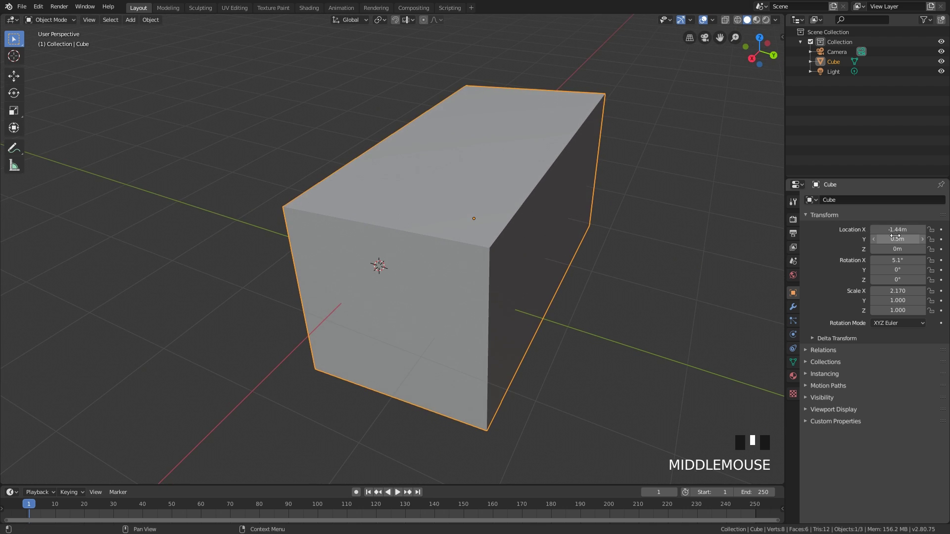
Reset the cube's location, rotation and scale to their default values.
key("BackSpace")
key("BackSpace")
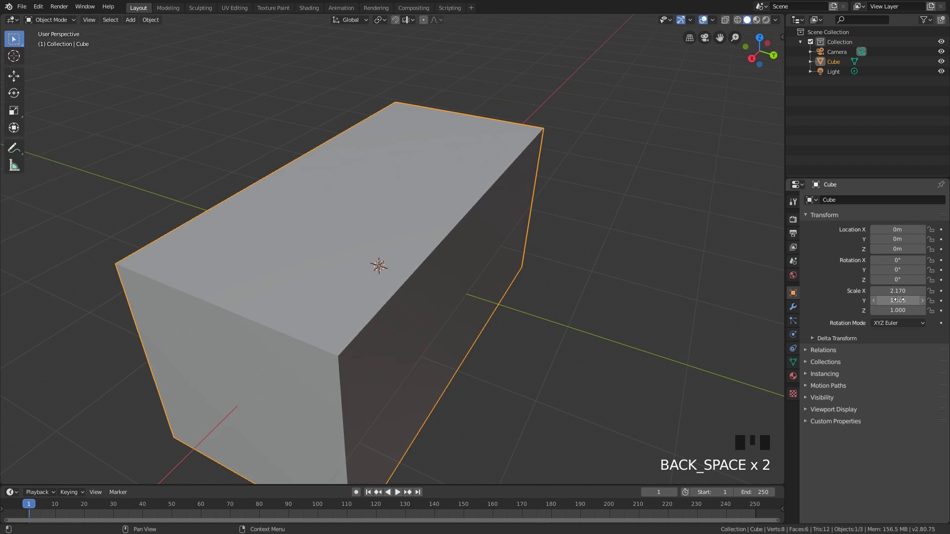
key("BackSpace")
scroll(529, 263, "down", 1)
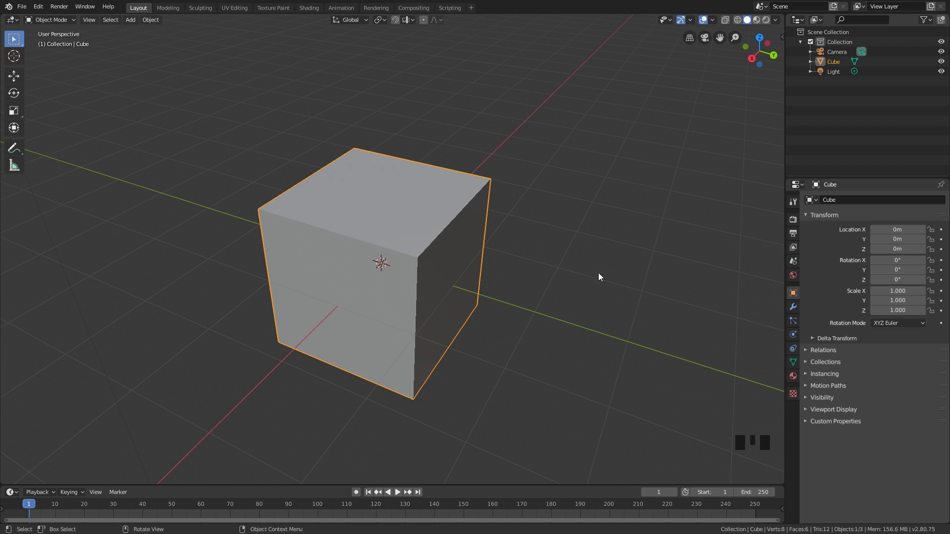
Enter Edit Mode, select the cube's top face in face selection mode and delete that face.
middle_click_drag(391, 275, 345, 239, "shift")
scroll(422, 229, "up", 1)
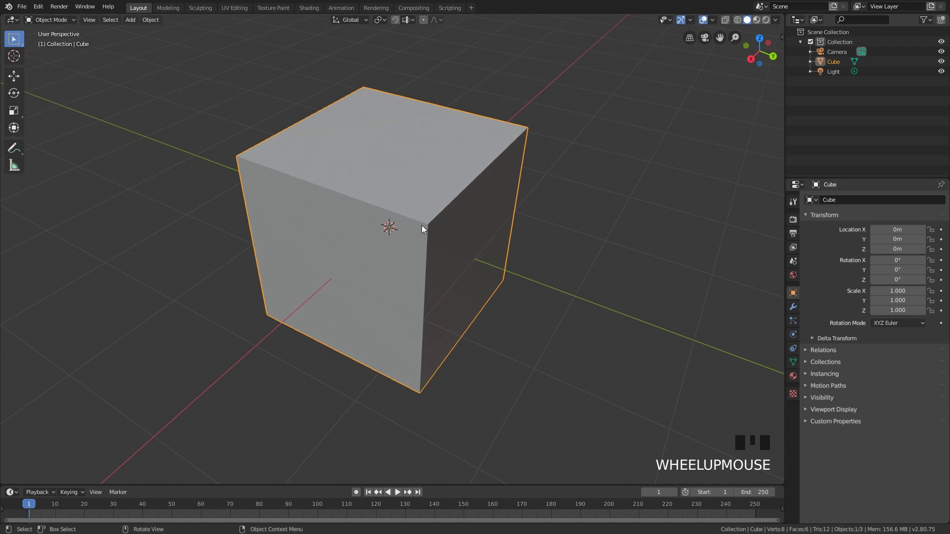
key("Tab")
middle_click_drag(361, 201, 356, 200)
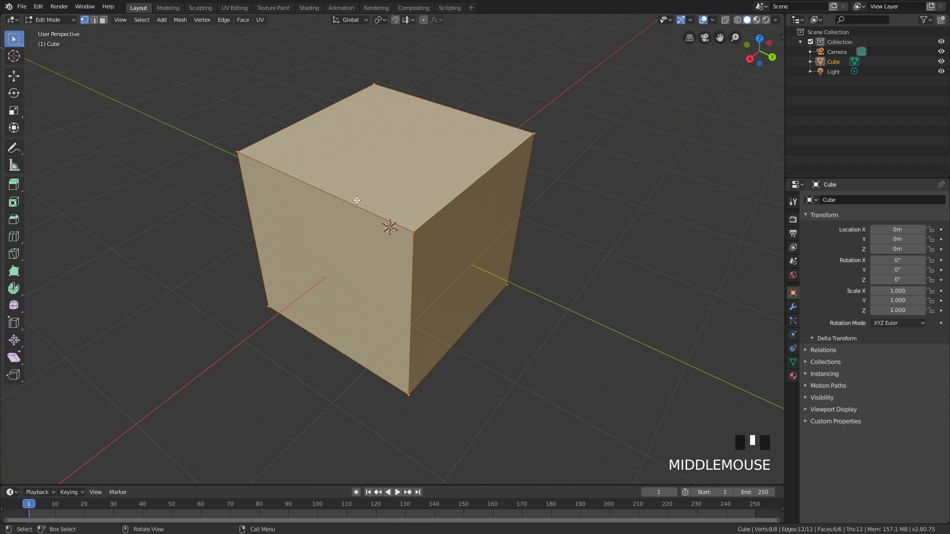
key("3")
left_click(378, 161)
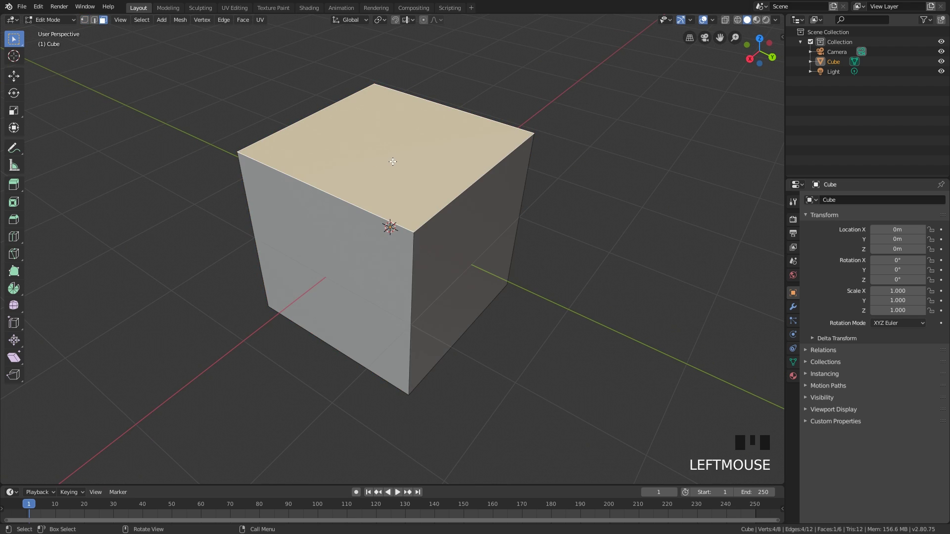
middle_click_drag(378, 161, 384, 157)
key("x")
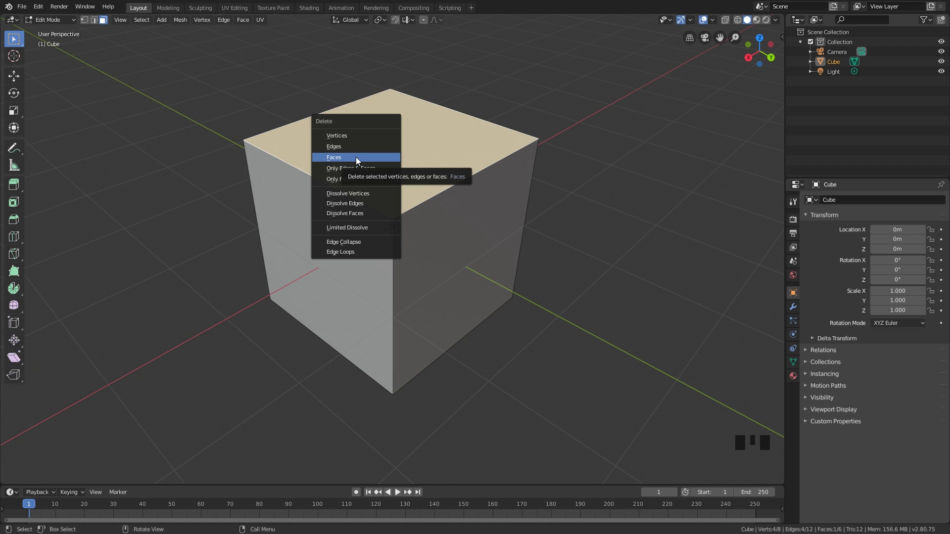
left_click(334, 158)
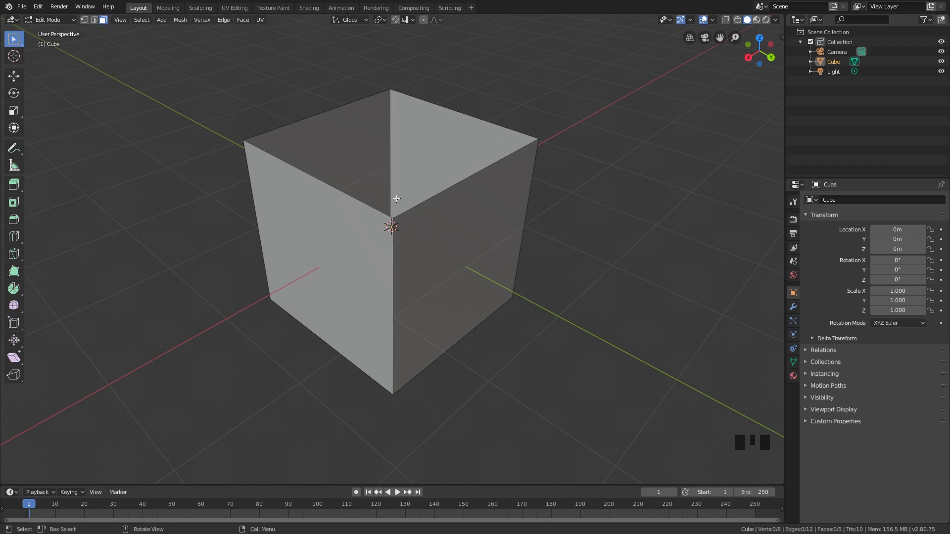
Add one horizontal loop cut around the open cube's side walls with a slide factor of -0.319.
middle_click_drag(397, 198, 386, 225)
key("ctrl+r")
left_click(384, 224)
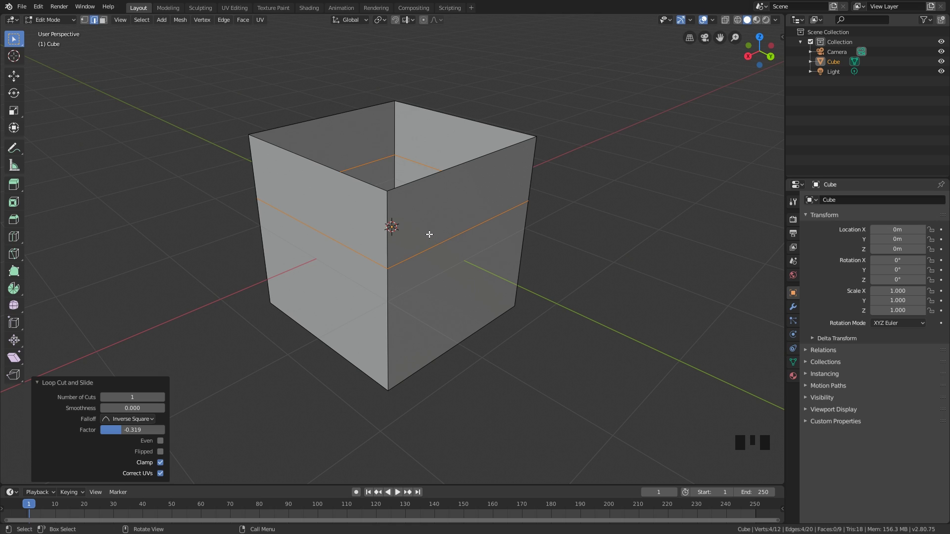
Try dissolving the horizontal loop's edges twice, undoing the dissolve each time.
key("x")
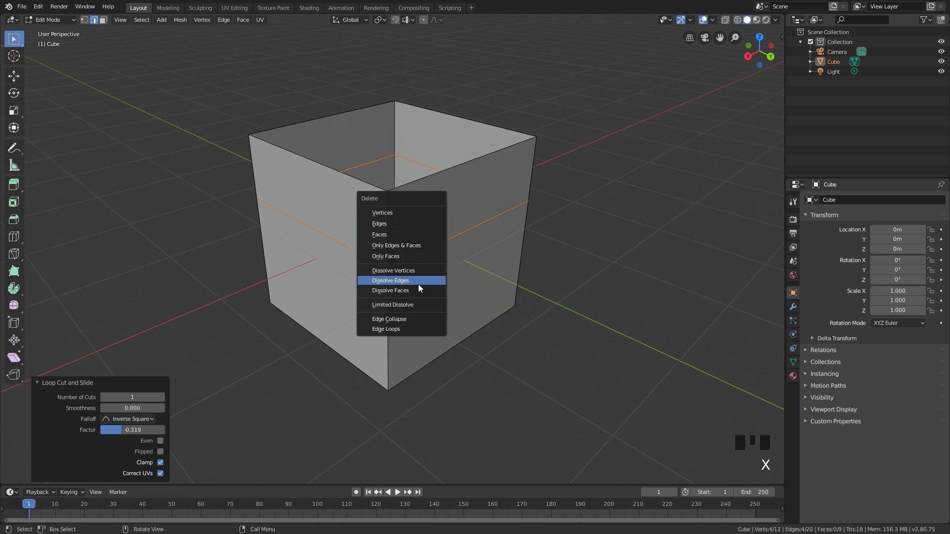
left_click(417, 284)
key("ctrl+z")
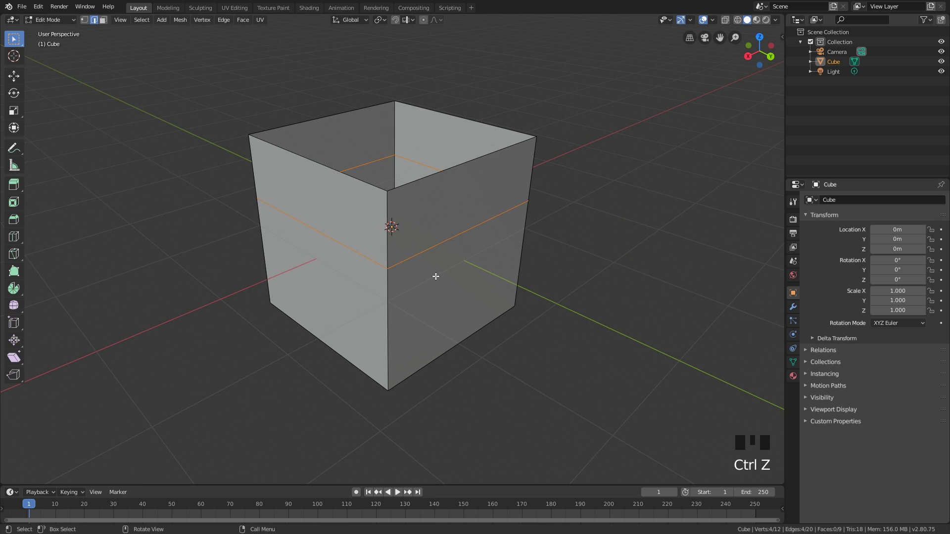
key("ctrl+x")
key("ctrl+z")
Add a vertical loop cut through the cube, add the horizontal loop to the selection and dissolve both loops.
key("ctrl+r")
left_click(420, 266)
left_click(430, 256)
left_click(459, 235, "alt+shift")
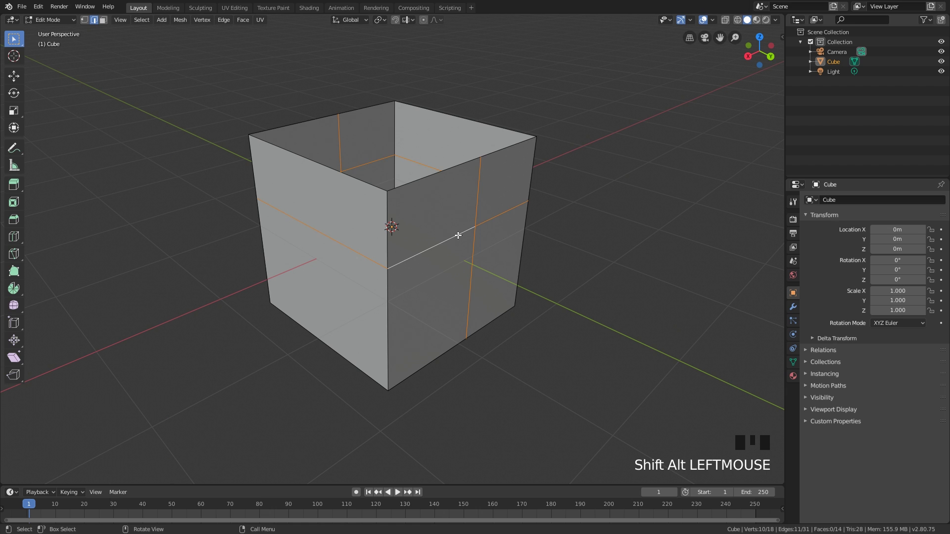
key("ctrl+x")
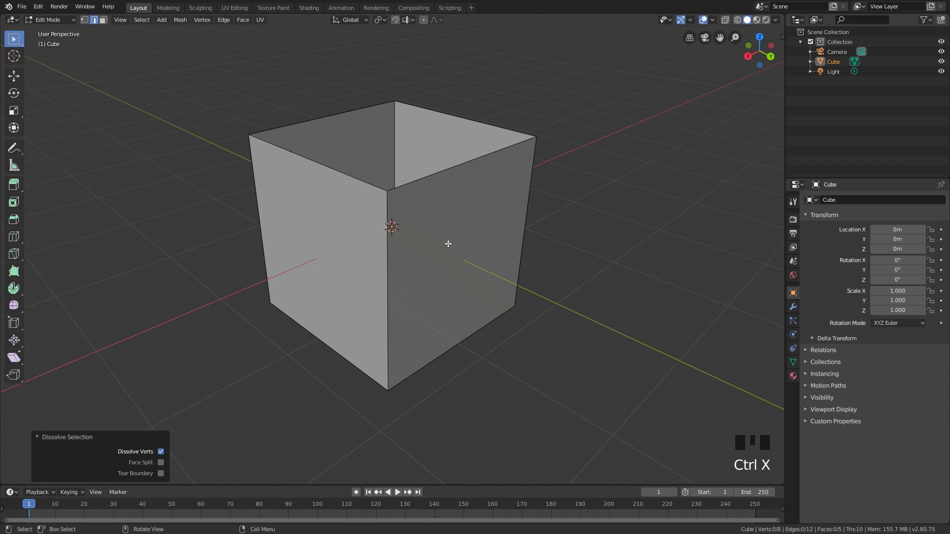
middle_click_drag(448, 243, 429, 241)
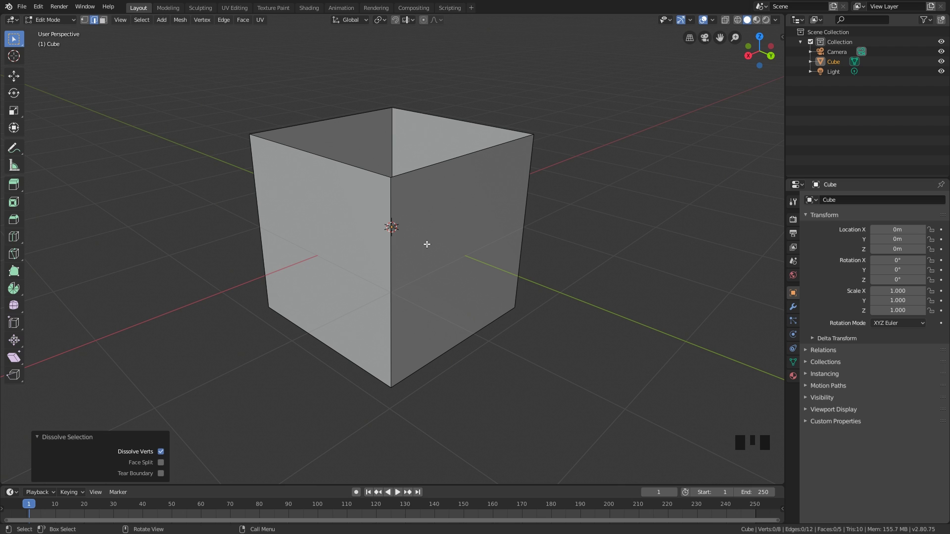
Switch to vertex selection mode and select different corner vertices of the open rim one at a time.
scroll(426, 238, "down", 2)
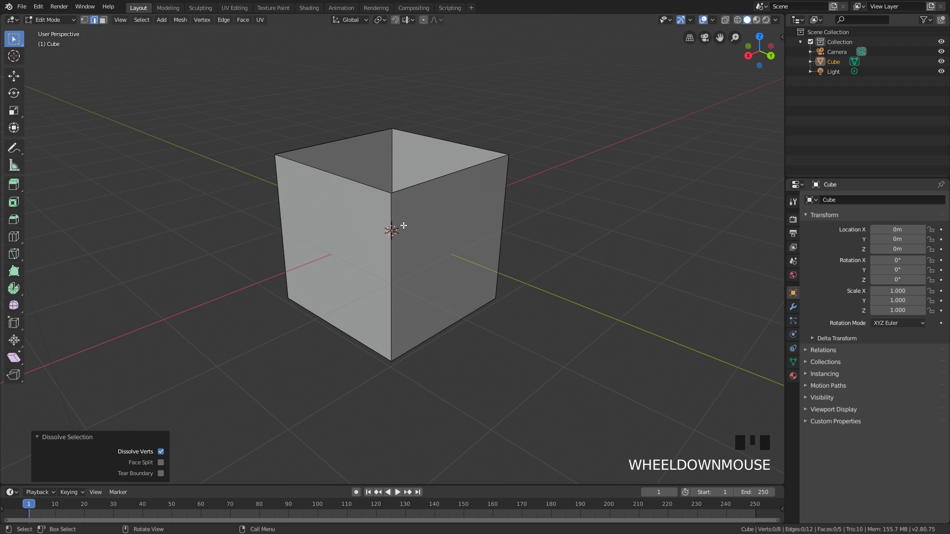
key("1")
middle_click_drag(403, 203, 365, 210)
left_click(362, 210)
left_click(292, 150)
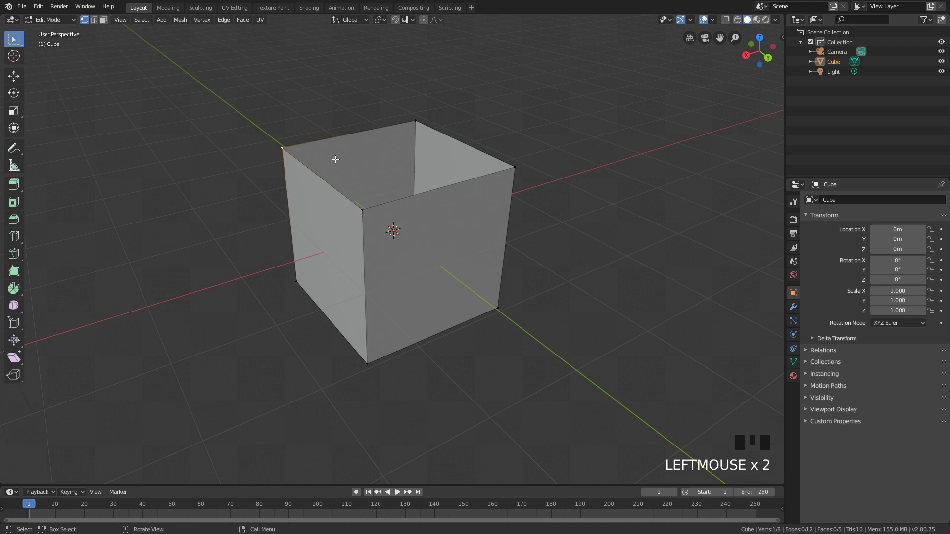
left_click(510, 168)
left_click(511, 168)
left_click(361, 210)
left_click(286, 146)
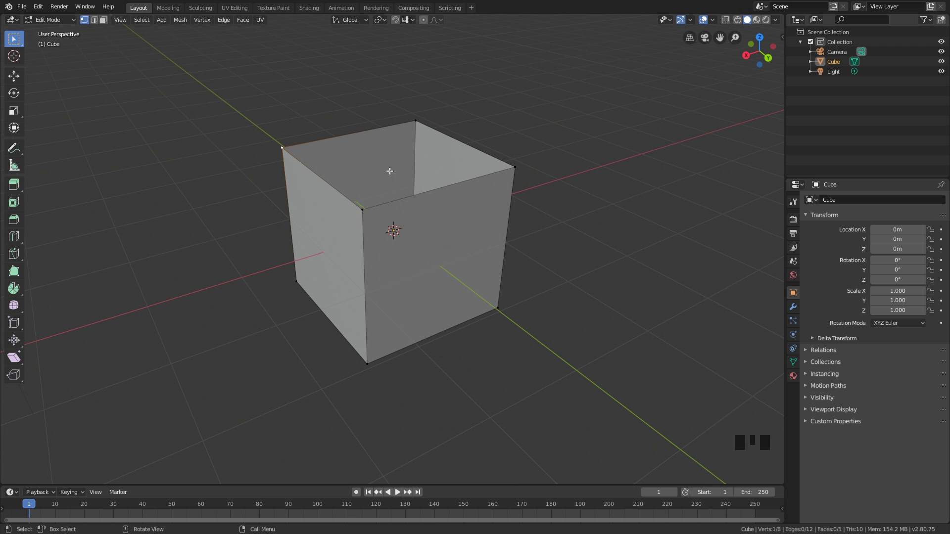
Cycle repeatedly through vertex, edge and face selection modes, finishing in face selection mode.
left_click(93, 21)
left_click(102, 21)
left_click(84, 21)
left_click(95, 22)
left_click(103, 22)
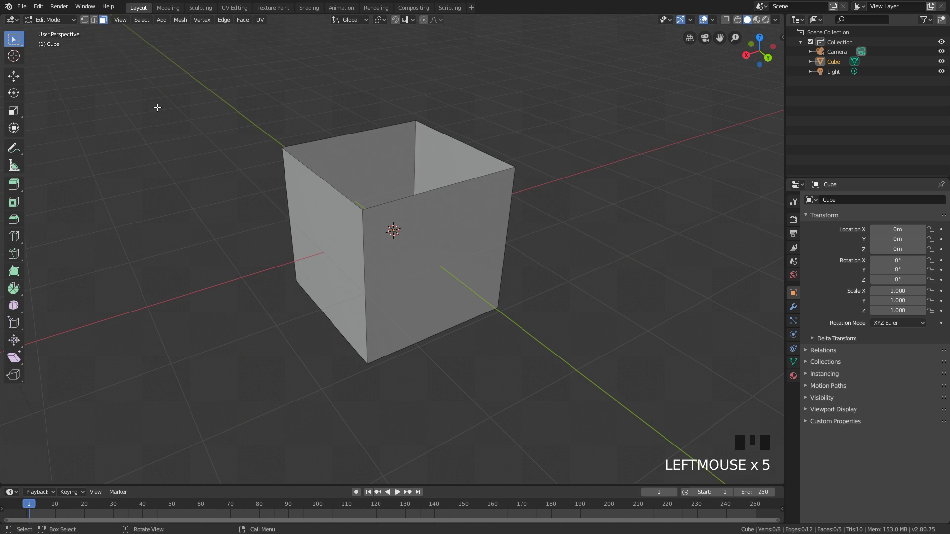
key("1")
key("2")
key("3")
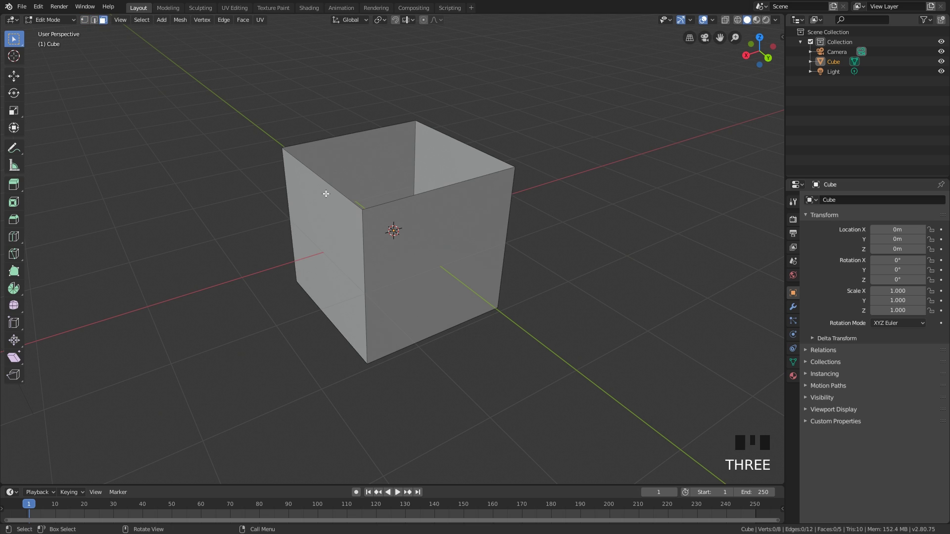
Enable vertex, edge and face selection modes at the same time.
key("shift+1")
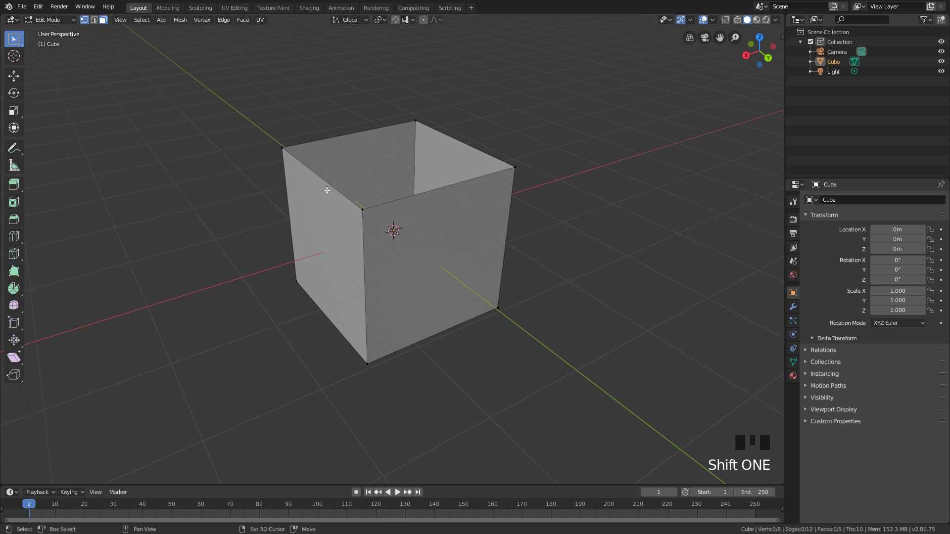
key("shift+2")
key("shift+3")
key("shift+3")
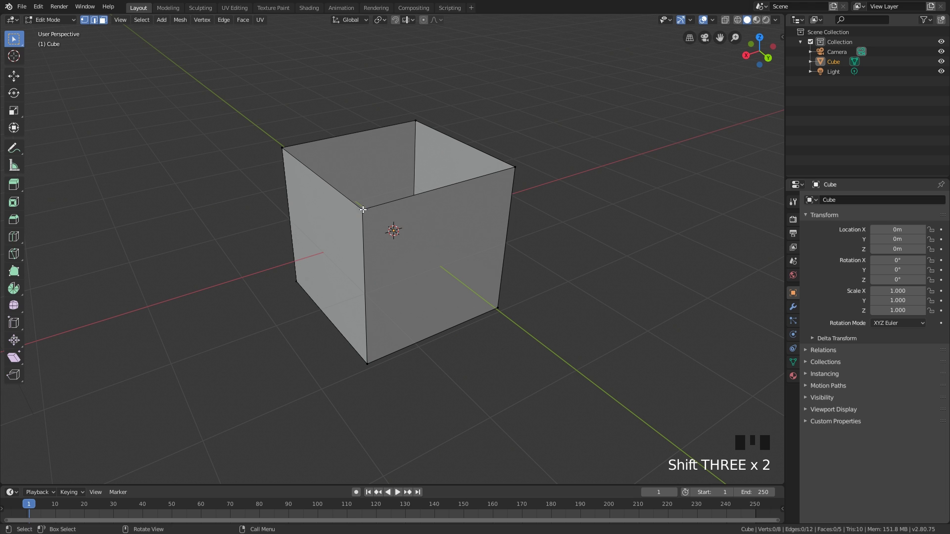
Select a rim edge and individual side faces one after another using the combined selection modes, ending on one outer side face.
left_click(339, 214)
left_click(326, 230)
left_click(316, 148)
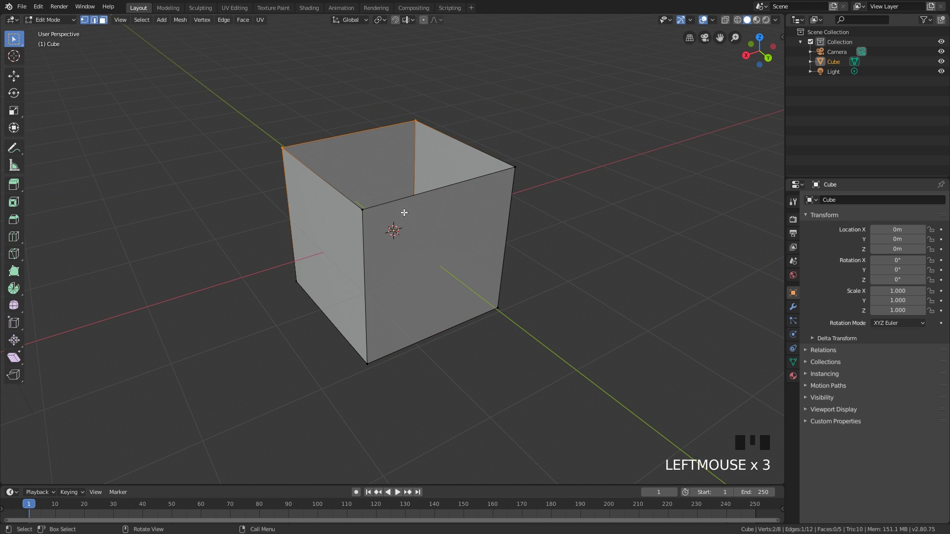
left_click(403, 213)
middle_click_drag(414, 229, 458, 231)
left_click(467, 233)
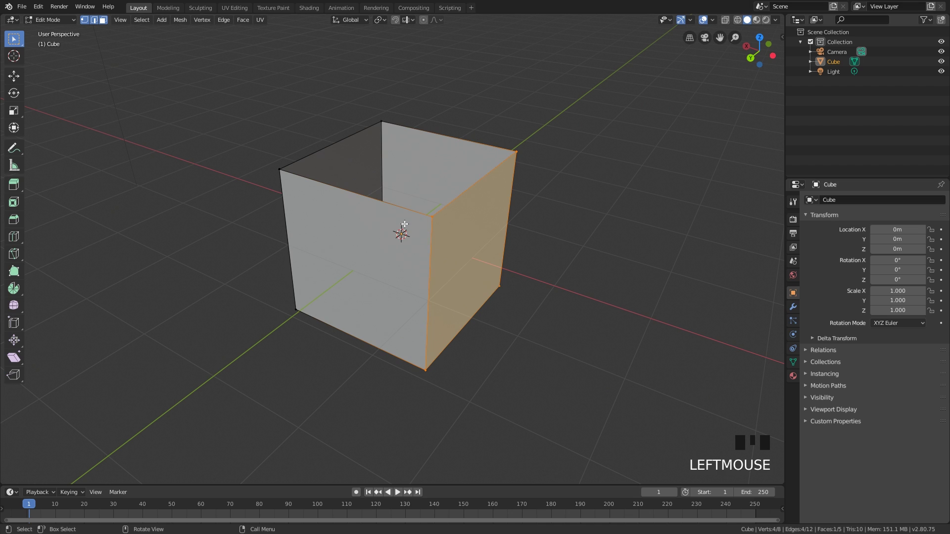
Alternate between vertex and face selection modes several times with the side face selected, finishing in face selection mode.
key("1")
key("3")
key("1")
key("3")
key("1")
key("3")
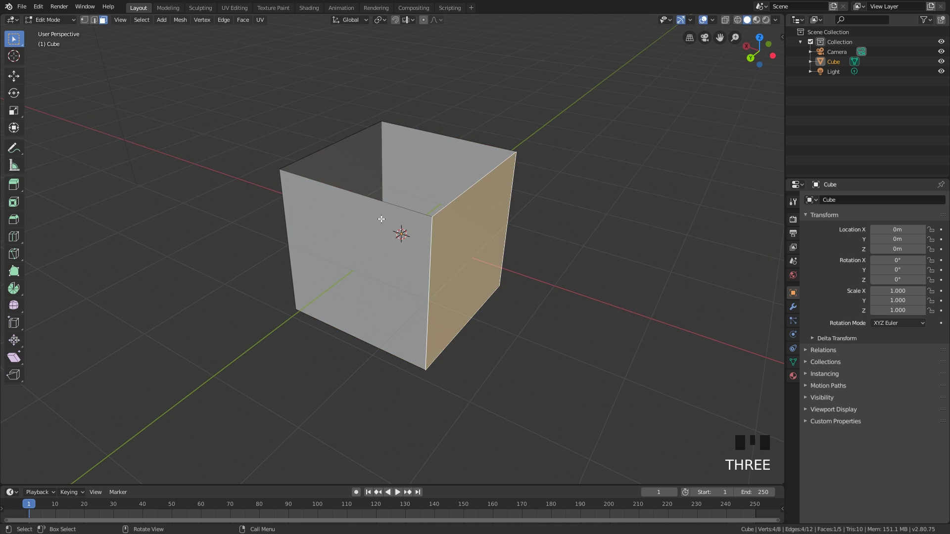
middle_click_drag(380, 220, 389, 216)
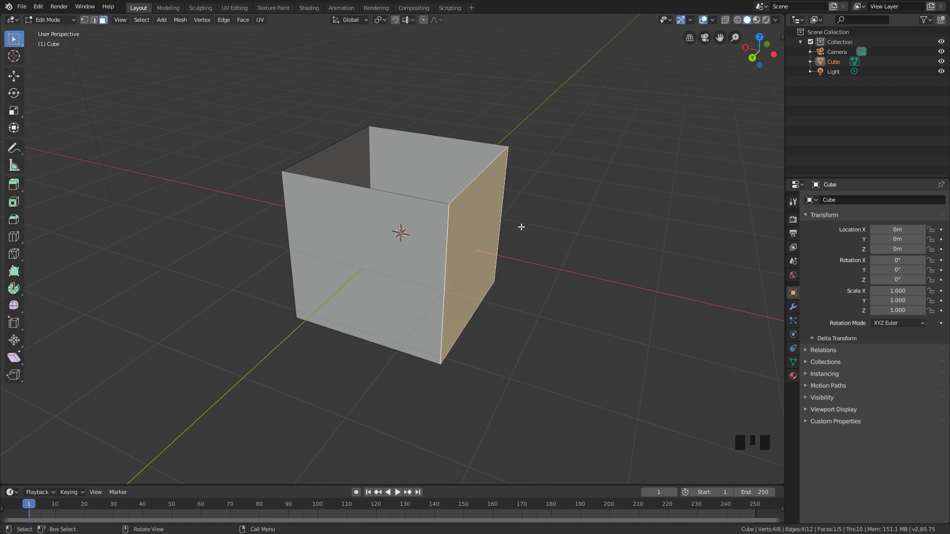
Clear the selection, select one outer side face and extend the selection to two more side faces.
middle_click_drag(521, 226, 509, 229)
left_click(558, 211)
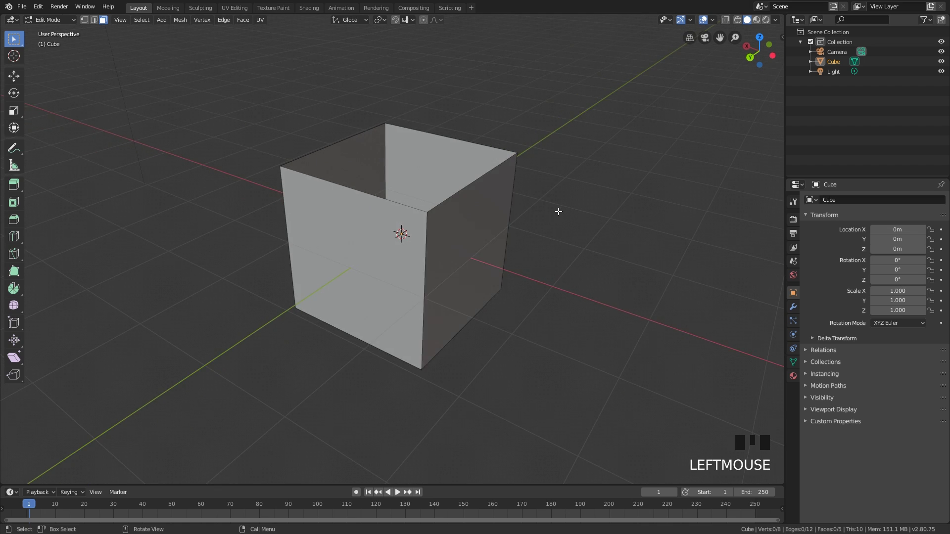
left_click(456, 230)
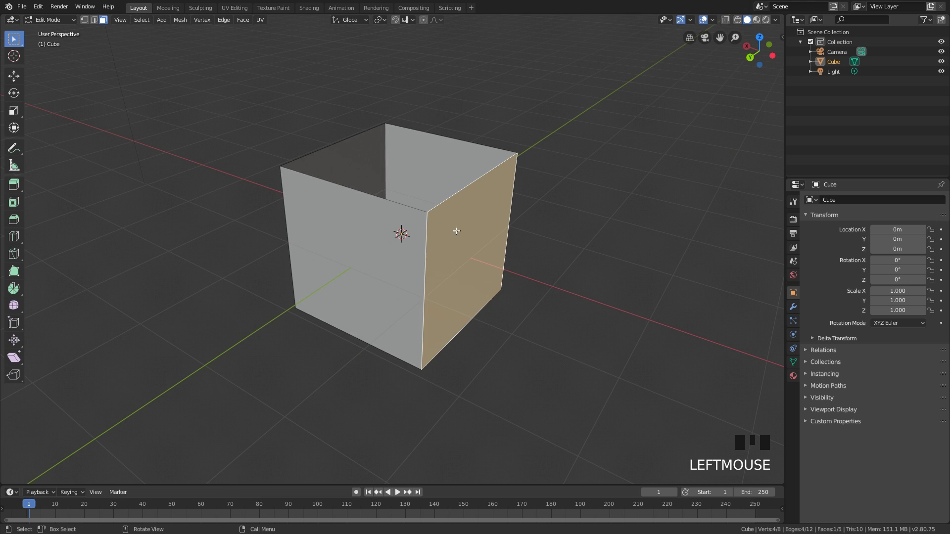
left_click(399, 232, "shift")
left_click(347, 164, "shift")
Start a new selection on one outer side face, add and remove other faces, and leave only the first one selected.
middle_click_drag(346, 164, 375, 178)
left_click(415, 213)
left_click(339, 227, "shift")
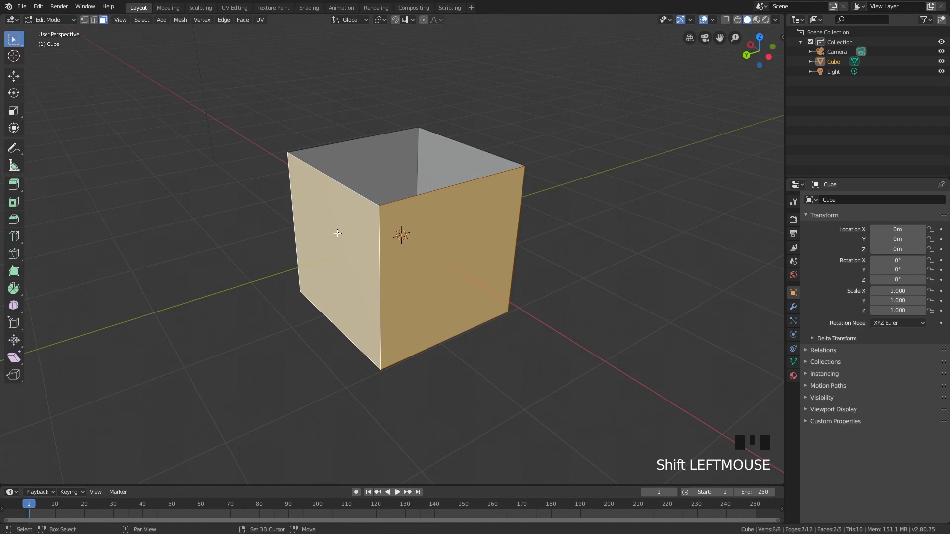
left_click(342, 162, "shift")
left_click(361, 155, "shift")
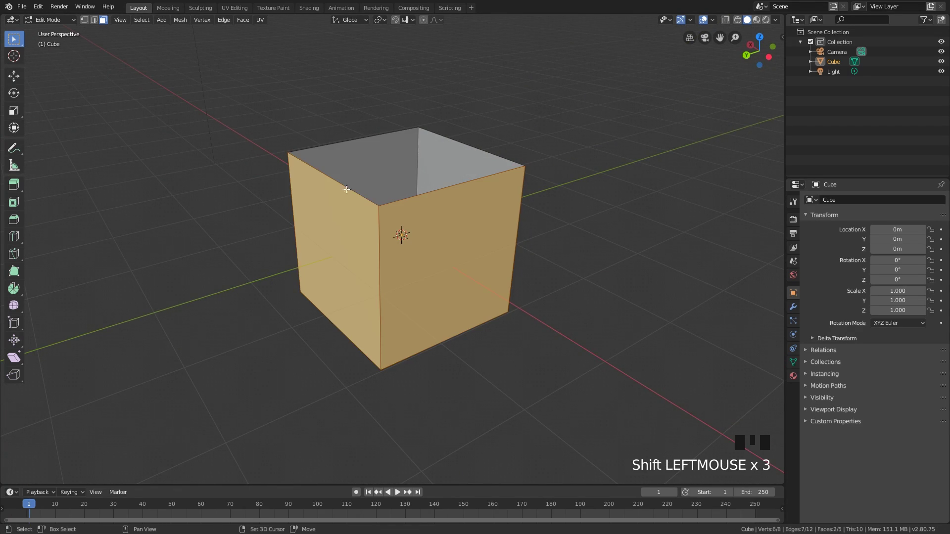
left_click(381, 222, "shift")
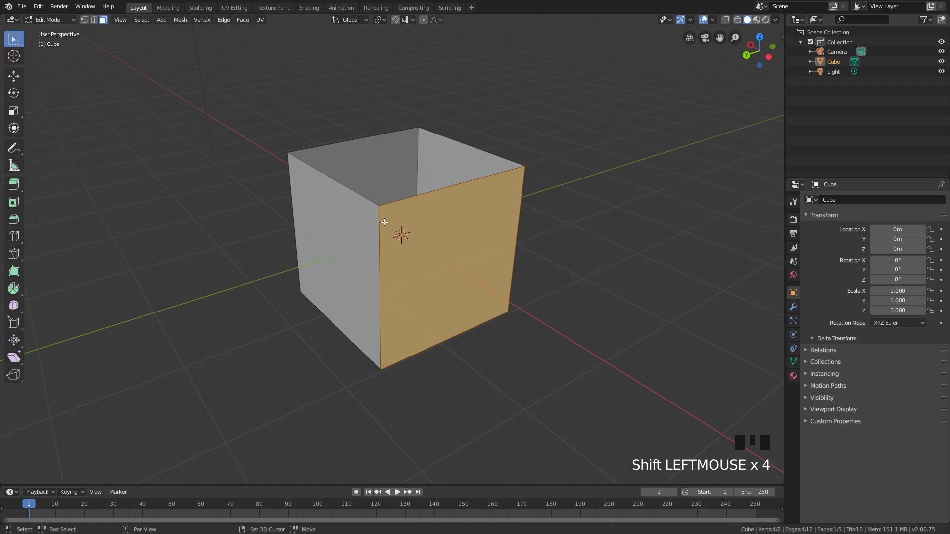
Add a horizontal loop cut around the side walls a short distance below the open rim and clear the selection.
middle_click_drag(382, 224, 487, 231)
key("ctrl+r")
left_click(394, 186)
left_click(394, 174)
left_click(440, 223)
Practise loop selection on the new cut in edge selection mode, and return to face selection mode with nothing selected.
scroll(437, 212, "up", 2)
key("2")
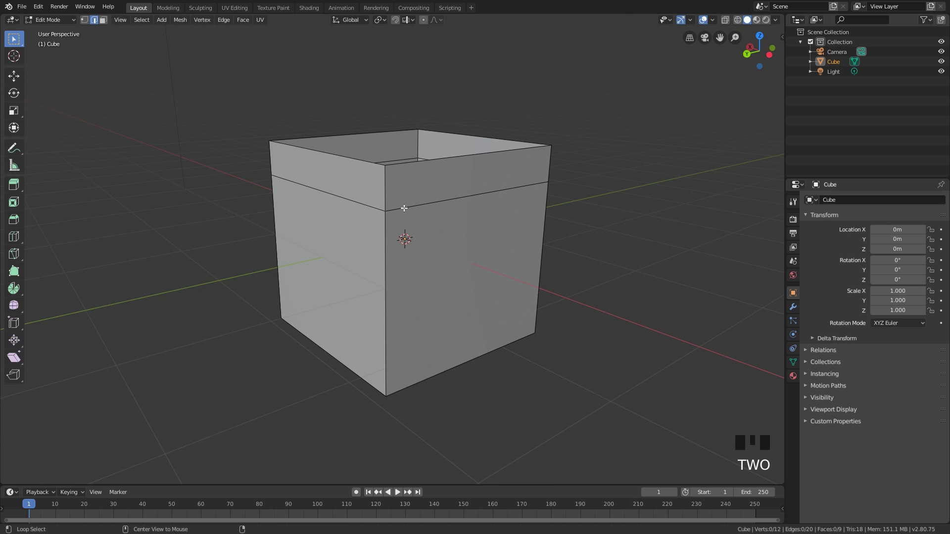
left_click(404, 208, "alt")
middle_click_drag(404, 208, 432, 165)
left_click(394, 229, "alt")
key("3")
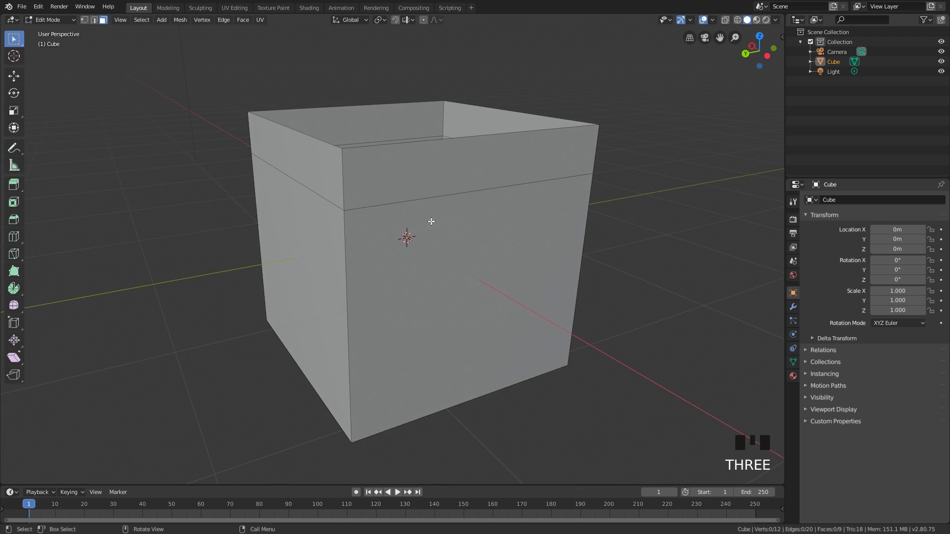
Loop-select the faces running vertically around the box, and replace that selection with the horizontal band of faces below the rim.
middle_click_drag(475, 181, 468, 188)
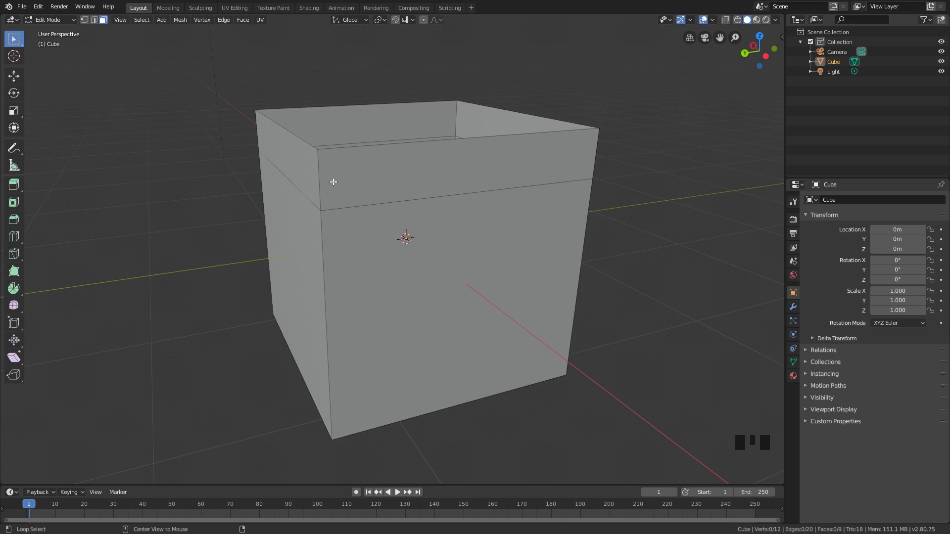
left_click(466, 192, "alt")
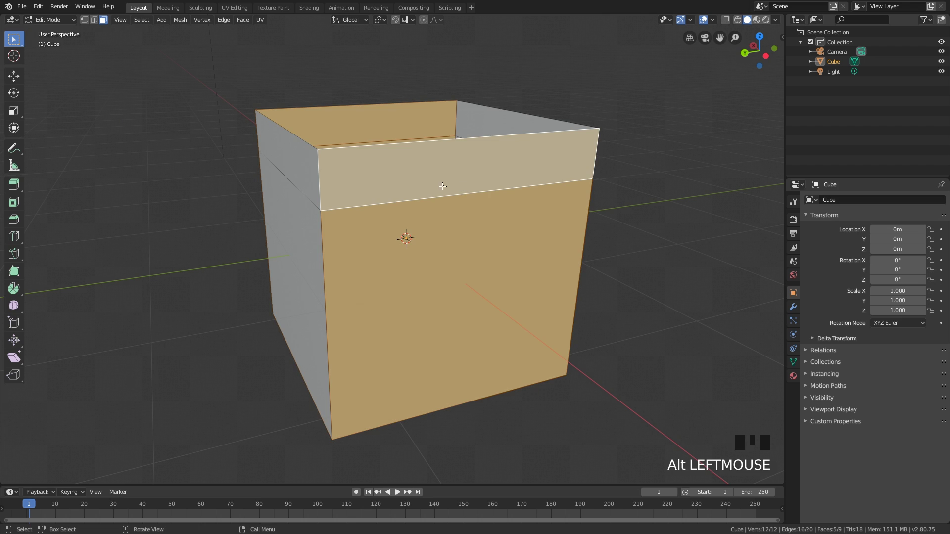
left_click(325, 177, "alt")
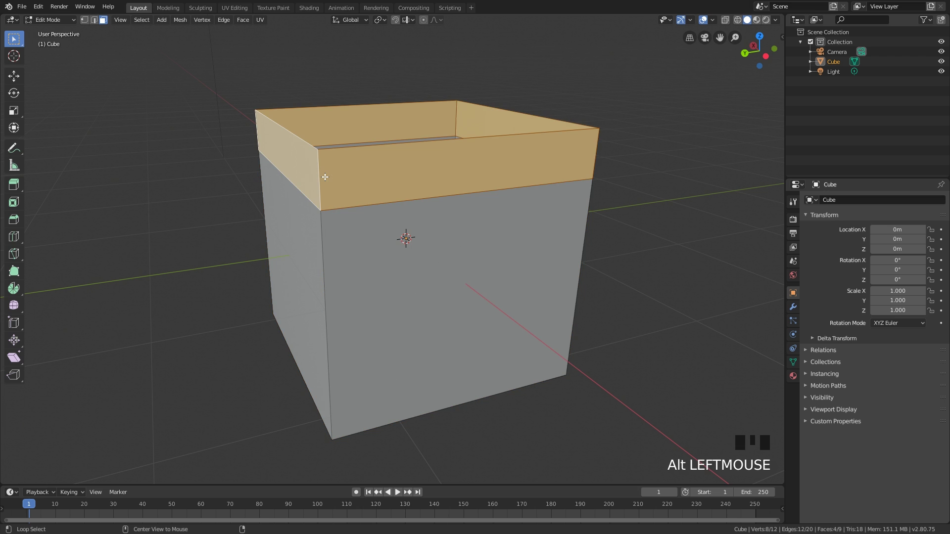
Extend the rim band selection with the vertical face loop crossing it, remove that loop and add it again.
middle_click_drag(337, 172, 473, 321)
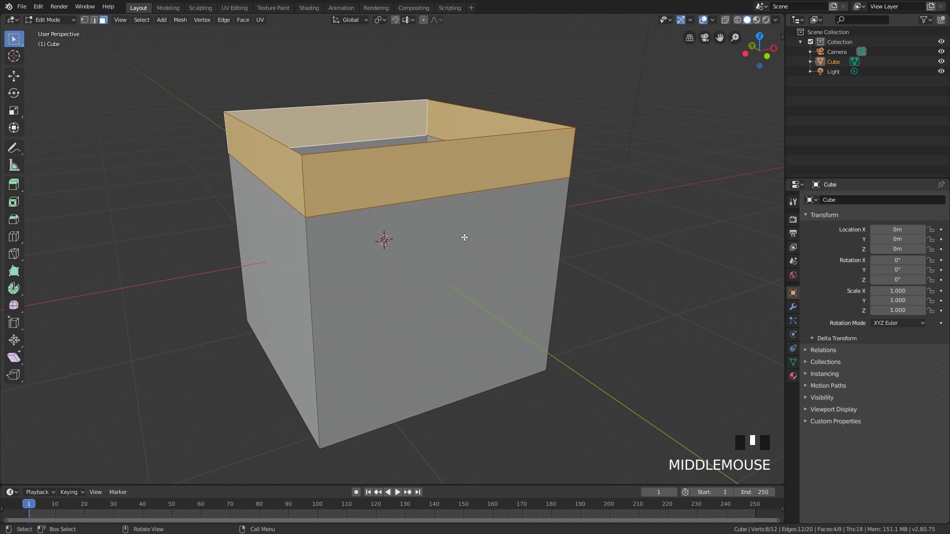
left_click(437, 200, "alt+shift")
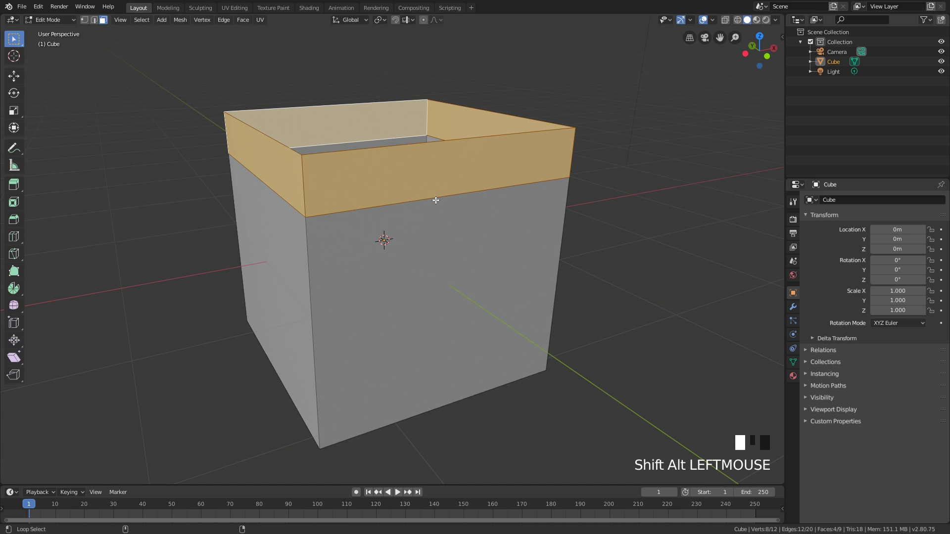
left_click(438, 210, "alt+shift")
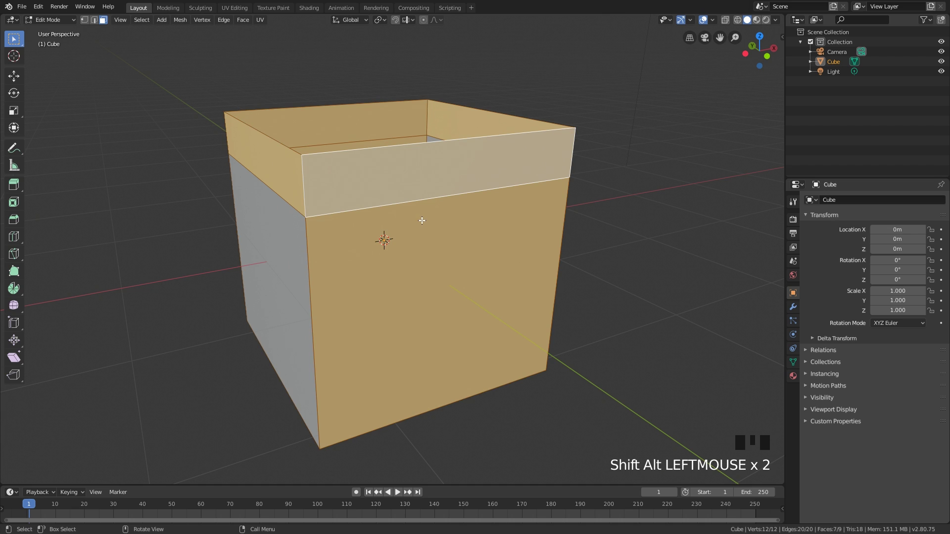
left_click(438, 202, "alt+shift")
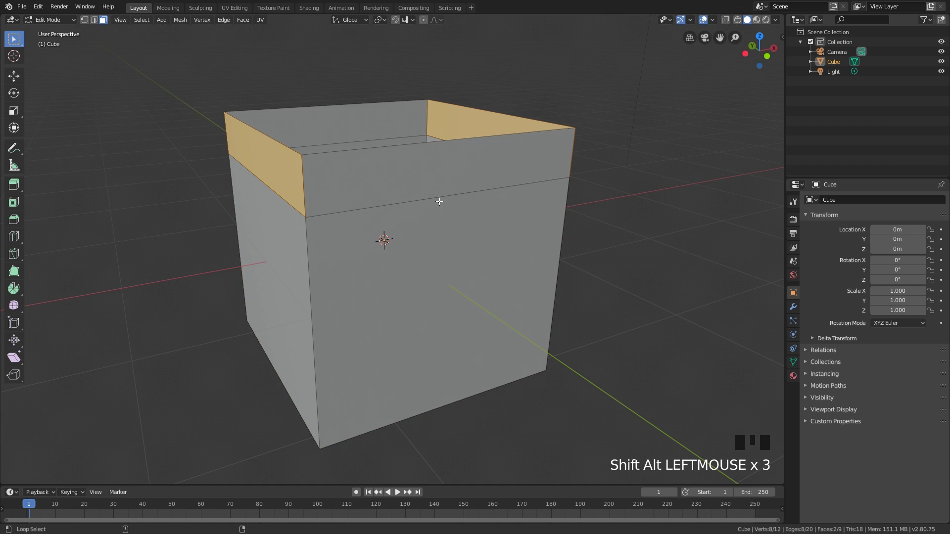
left_click(440, 202, "alt+shift")
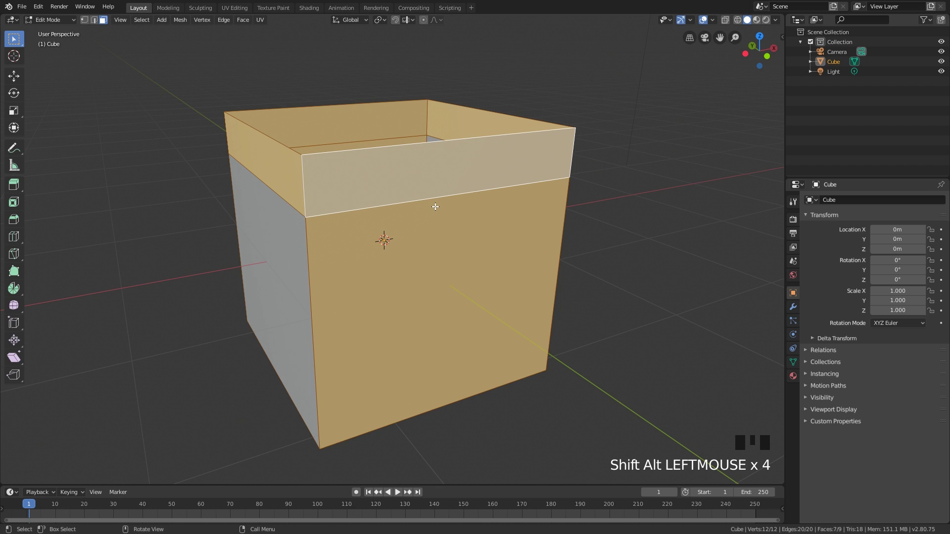
Select all faces of the box, deselect everything and undo the deselection.
middle_click_drag(465, 185, 469, 188)
scroll(558, 205, "down", 1)
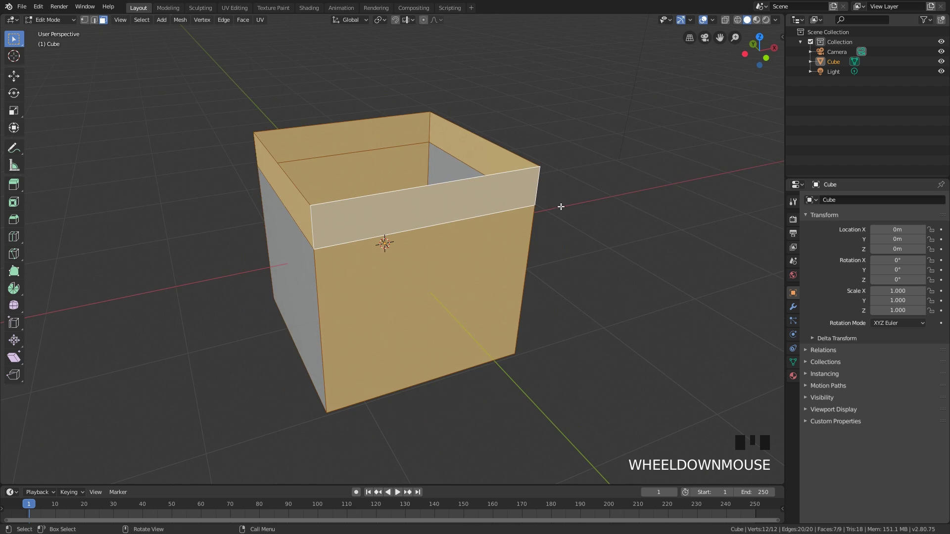
left_click(575, 206)
key("a")
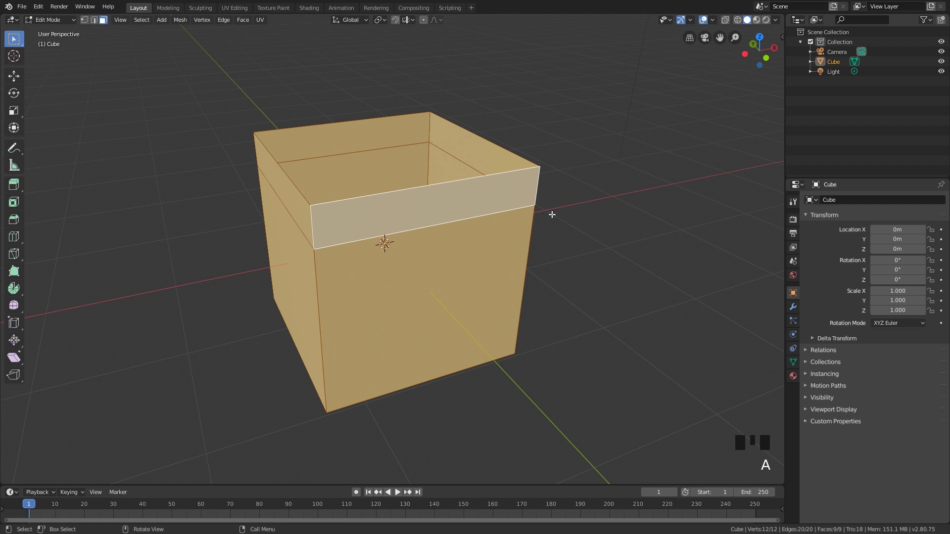
key("alt+a")
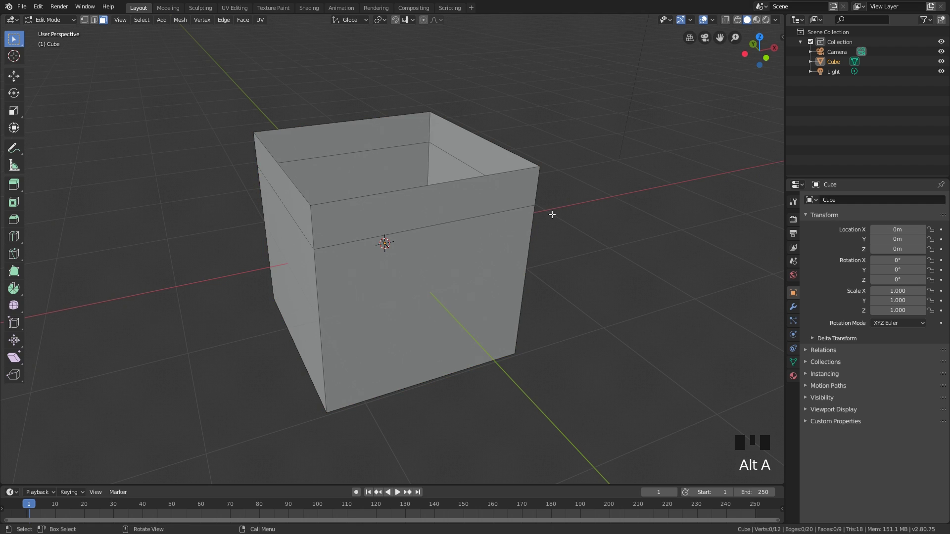
key("ctrl+z")
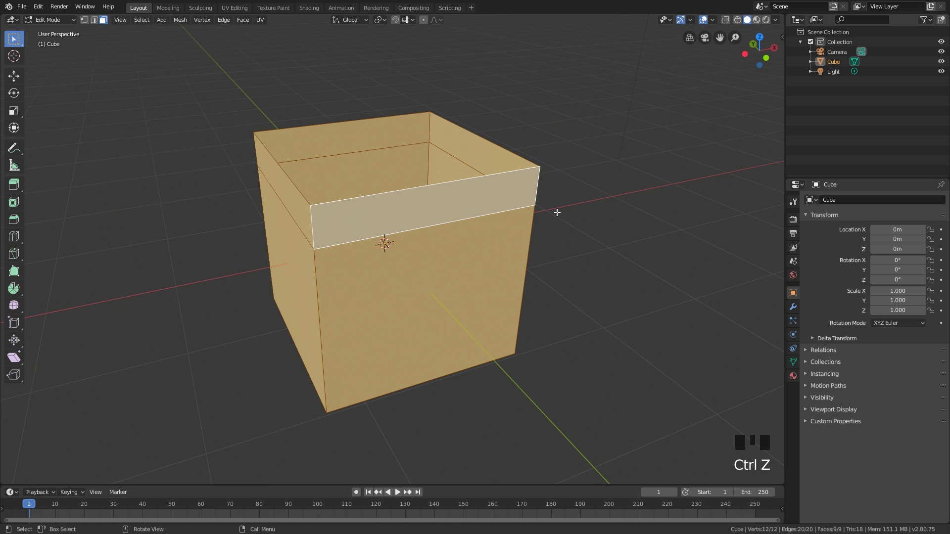
Hide one outer face of the rim band, reveal the hidden geometry again and clear the selection.
left_click(471, 205)
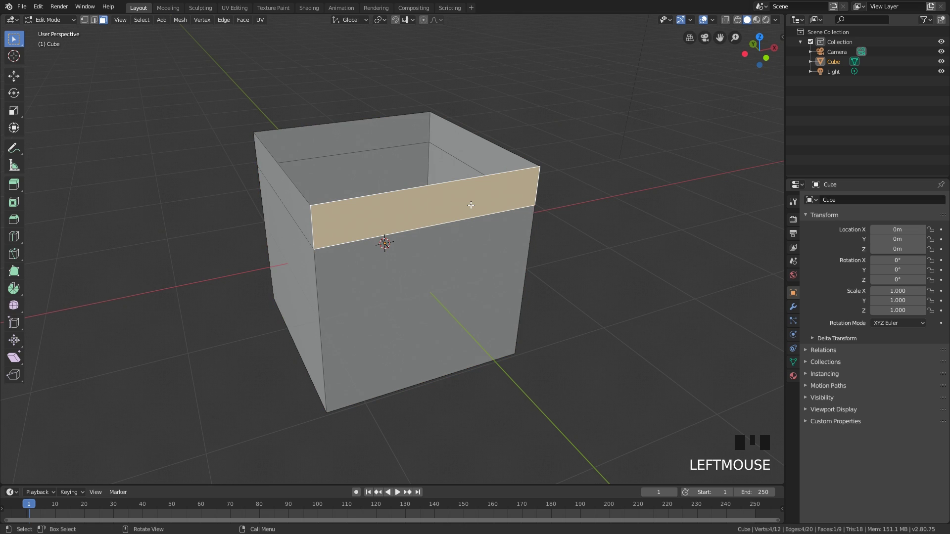
key("h")
key("alt+h")
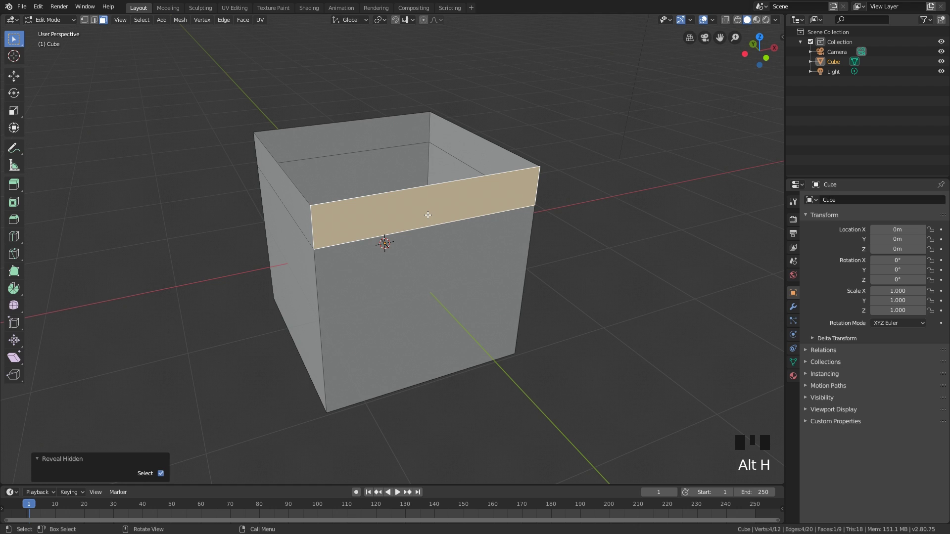
middle_click_drag(426, 215, 410, 212)
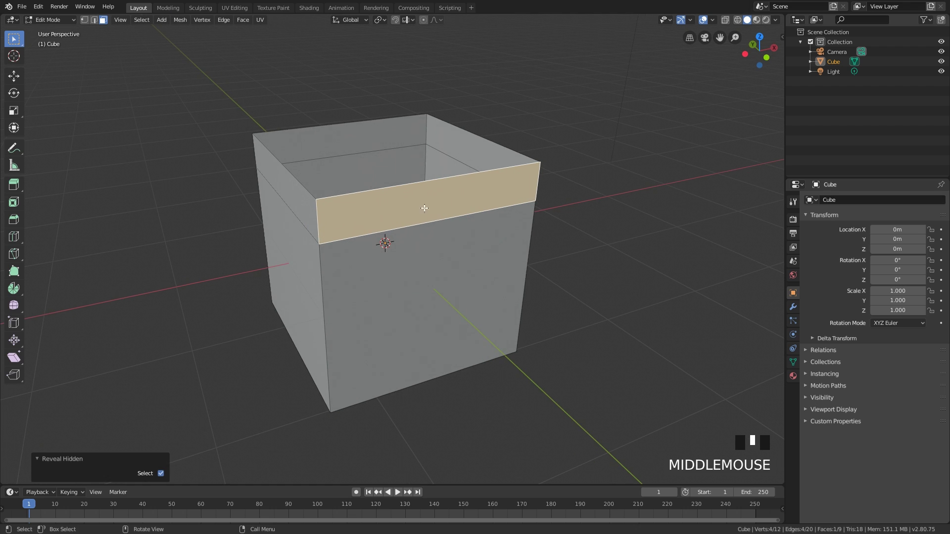
left_click(575, 171)
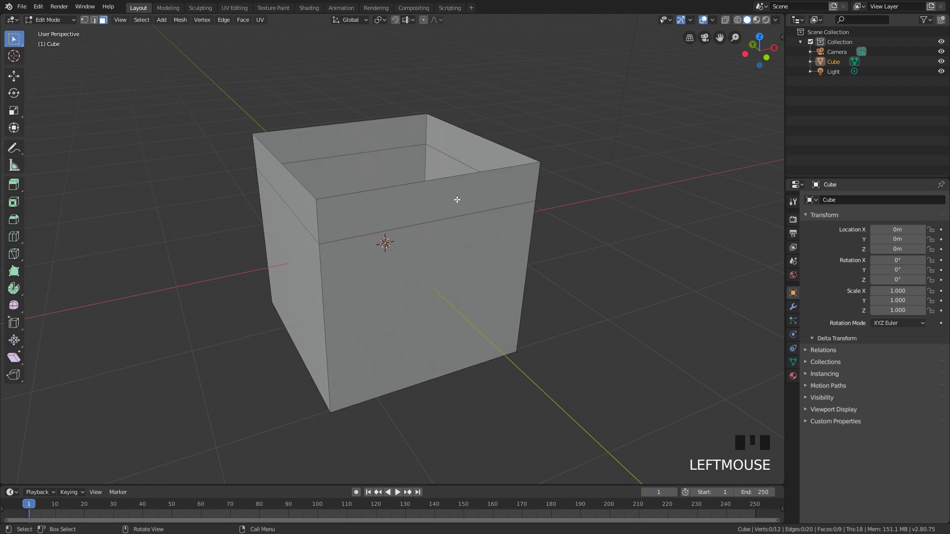
In edge selection mode, ring-select the edges parallel to the front loop cut edge, and the rim band's four short corner edges instead.
middle_click_drag(394, 208, 391, 219, "ctrl")
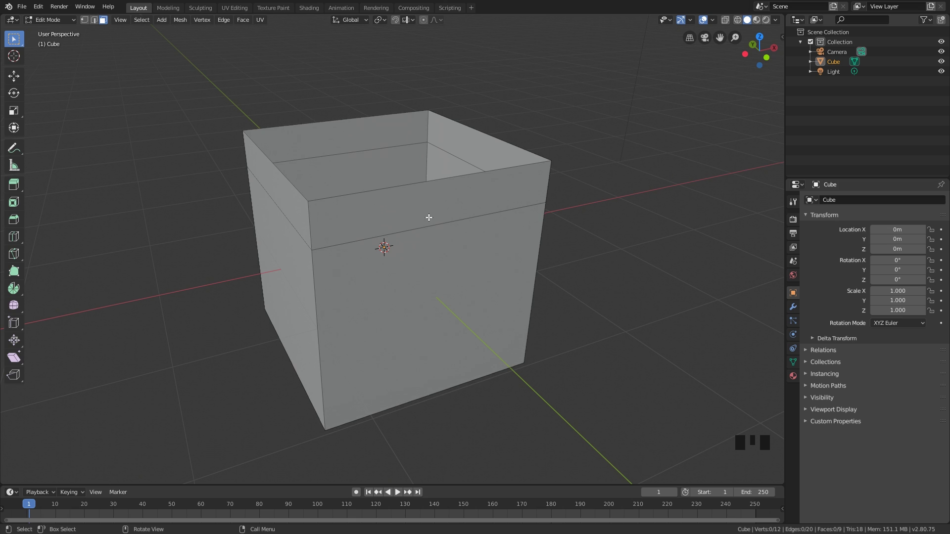
mouse_move(417, 215)
middle_mouse_down("ctrl")
mouse_move(413, 205)
mouse_move(410, 217)
middle_mouse_up("ctrl")
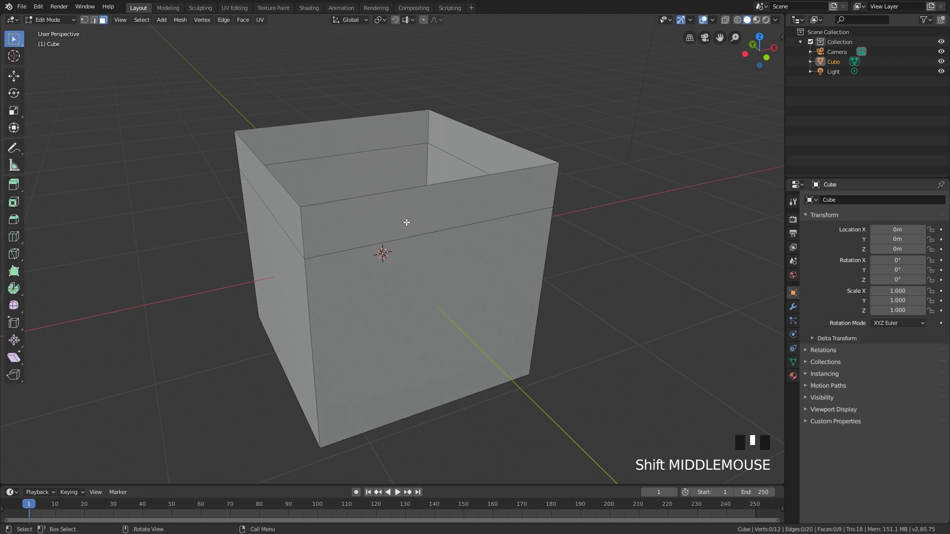
key("2")
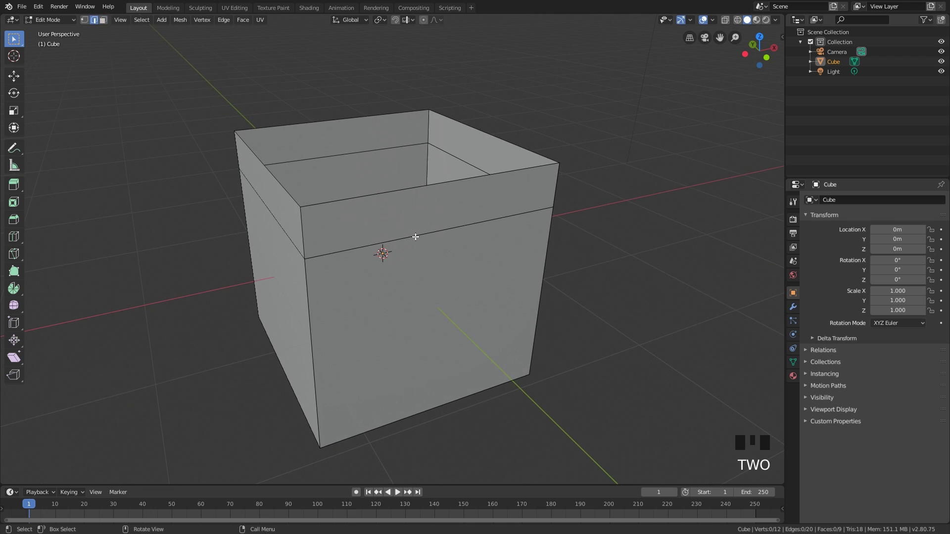
left_click(415, 236, "ctrl+alt")
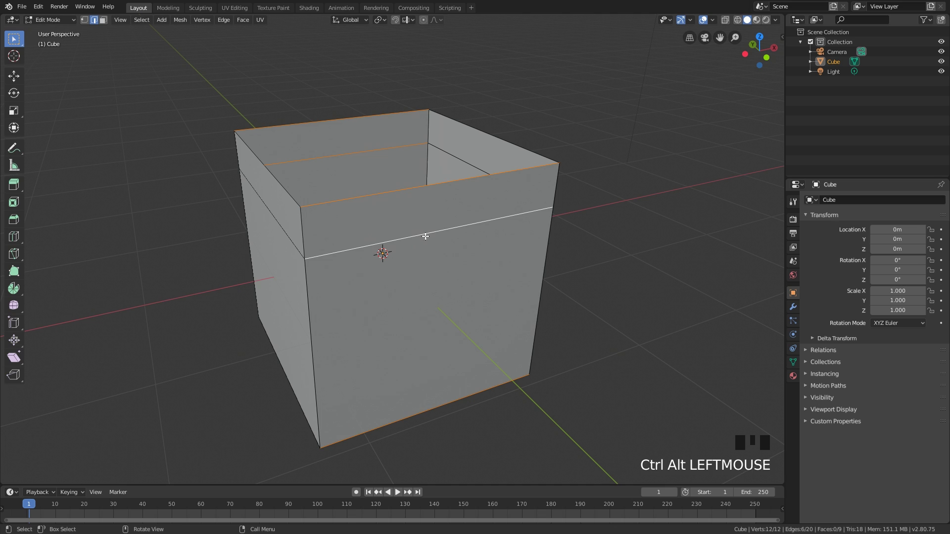
left_click(413, 189, "ctrl+alt")
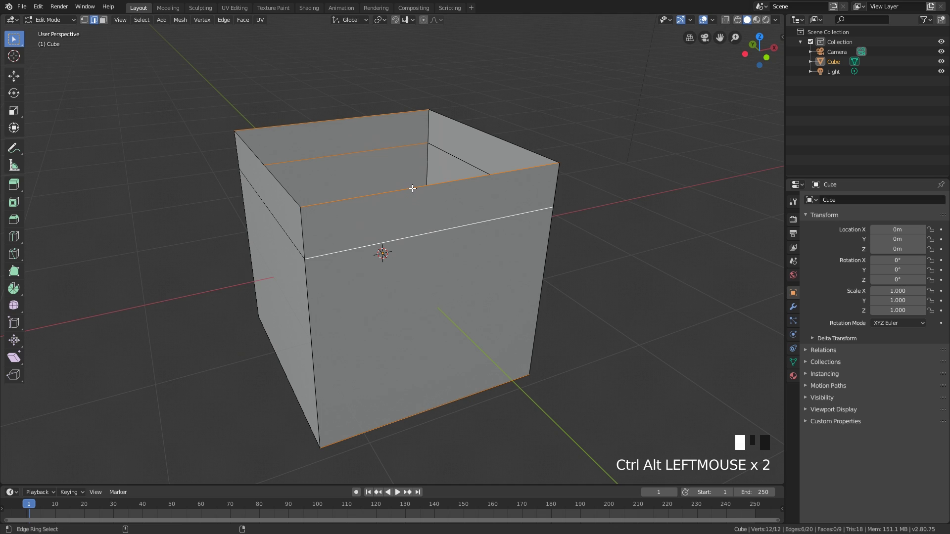
left_click(303, 226, "ctrl+alt")
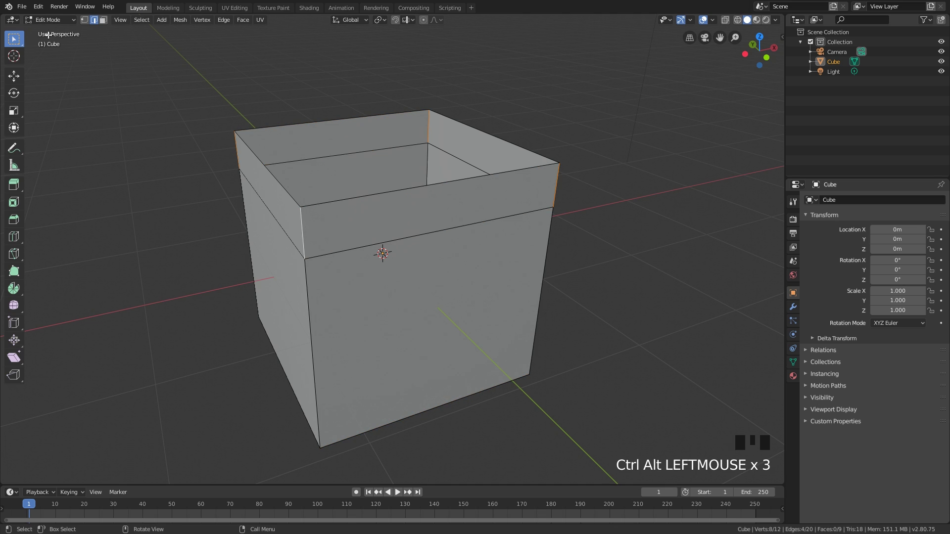
Switch to the plain Select tool and move the rim band's short corner edges freehand so the upper part of the box flares unevenly.
left_click(19, 39)
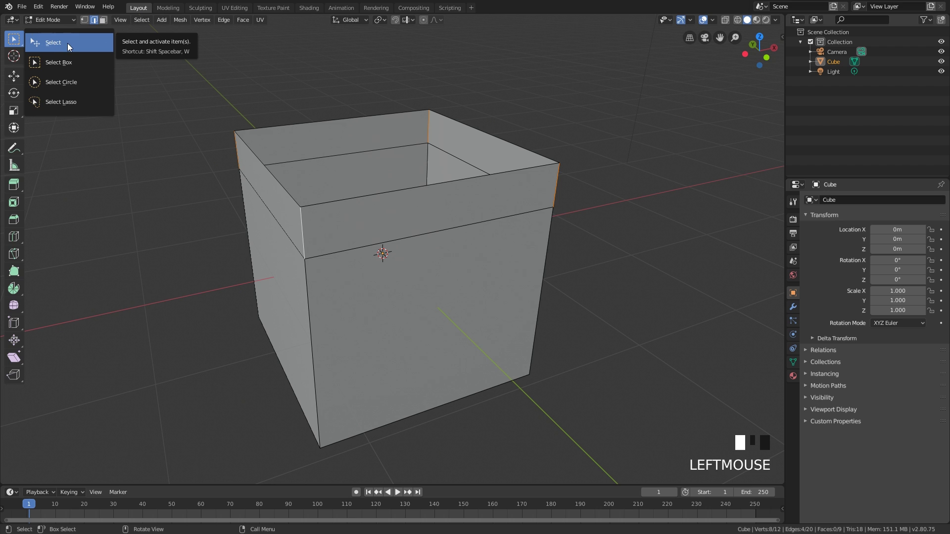
left_click(67, 43)
left_click_drag(236, 136, 220, 90)
left_click(418, 114)
left_click(559, 171)
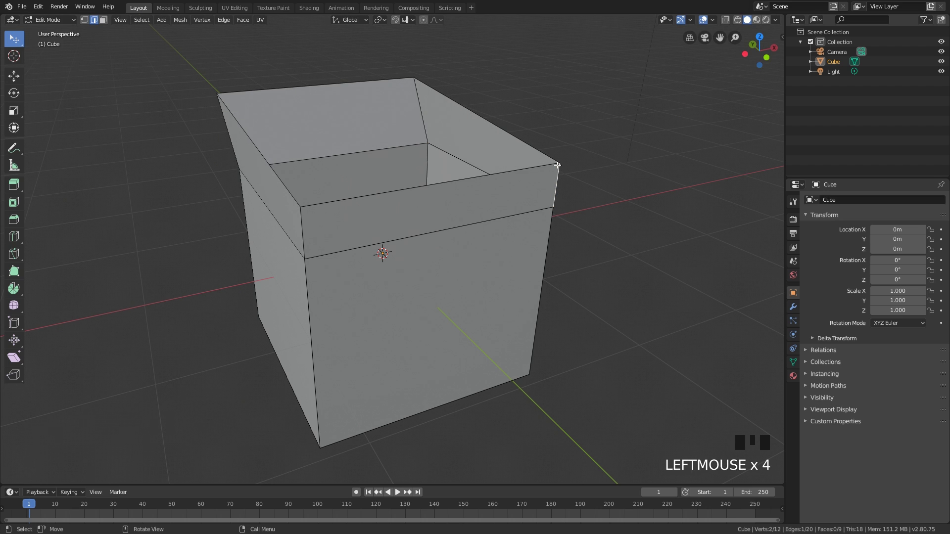
left_click_drag(558, 166, 569, 83)
left_click_drag(217, 94, 166, 95)
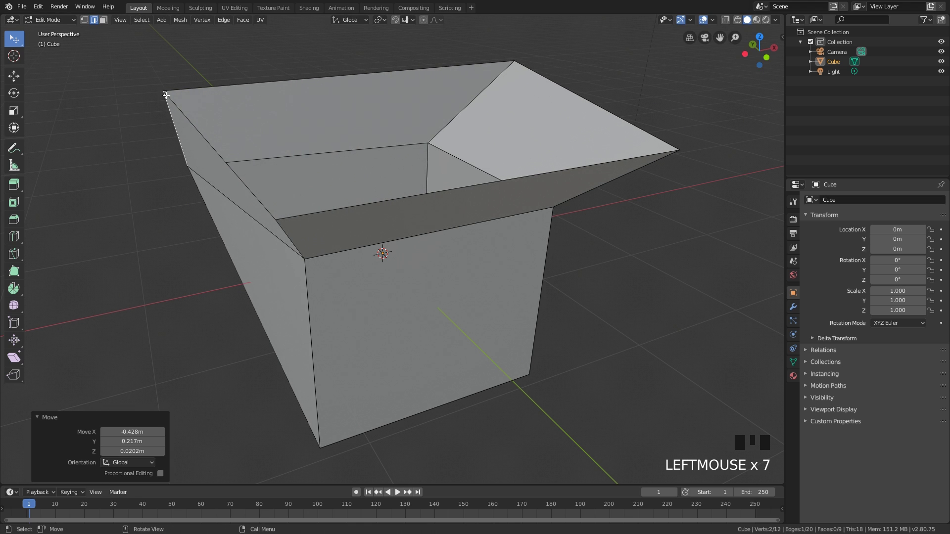
left_click_drag(281, 221, 286, 251)
middle_click_drag(286, 251, 456, 189)
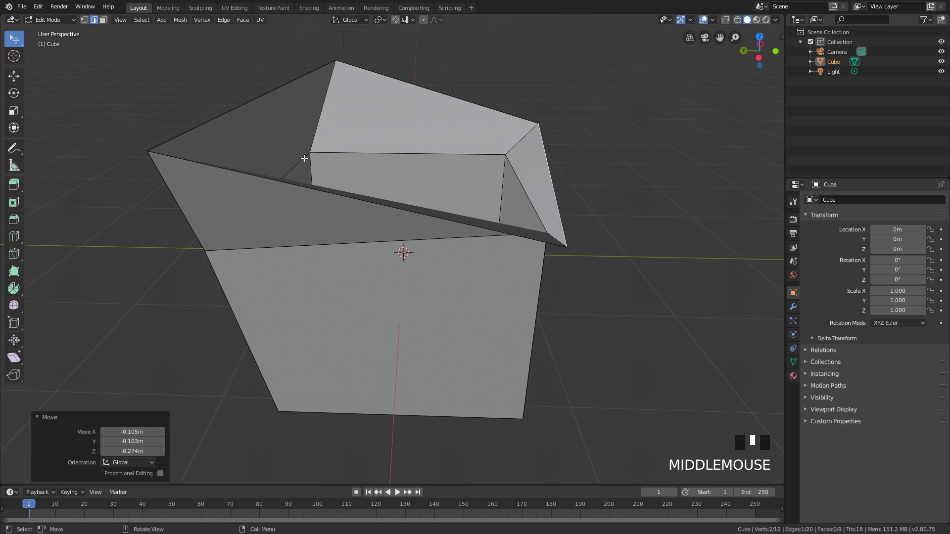
middle_click_drag(365, 165, 208, 133)
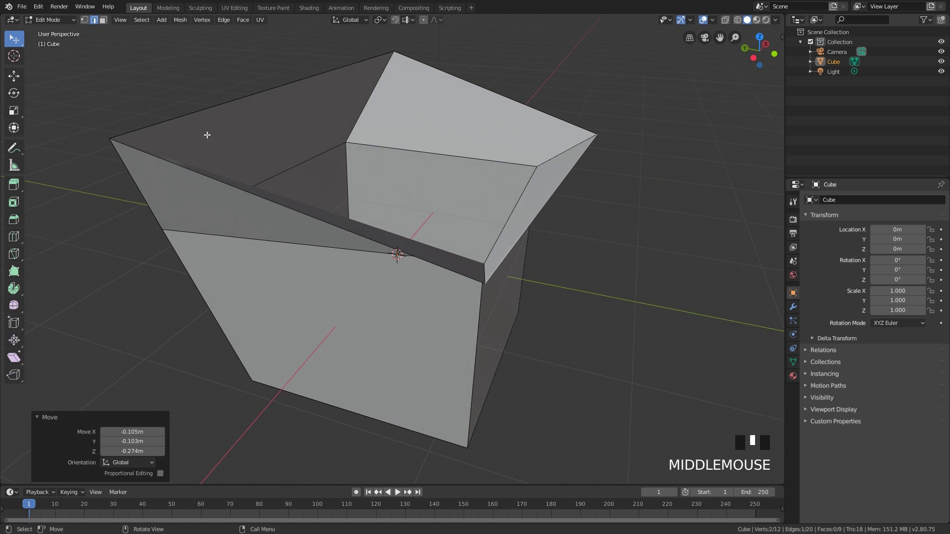
In vertex selection mode, pull individual rim corner vertices outward freehand, moving the last one about -0.379 m along X.
key("1")
left_click_drag(119, 131, 80, 117)
left_click_drag(339, 53, 344, 29)
middle_click_drag(444, 127, 362, 126)
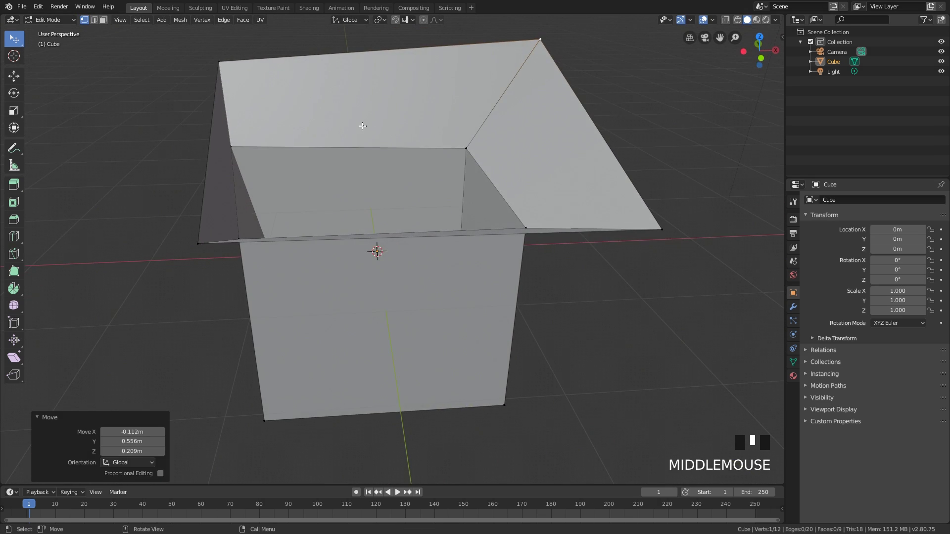
left_click_drag(216, 59, 180, 61)
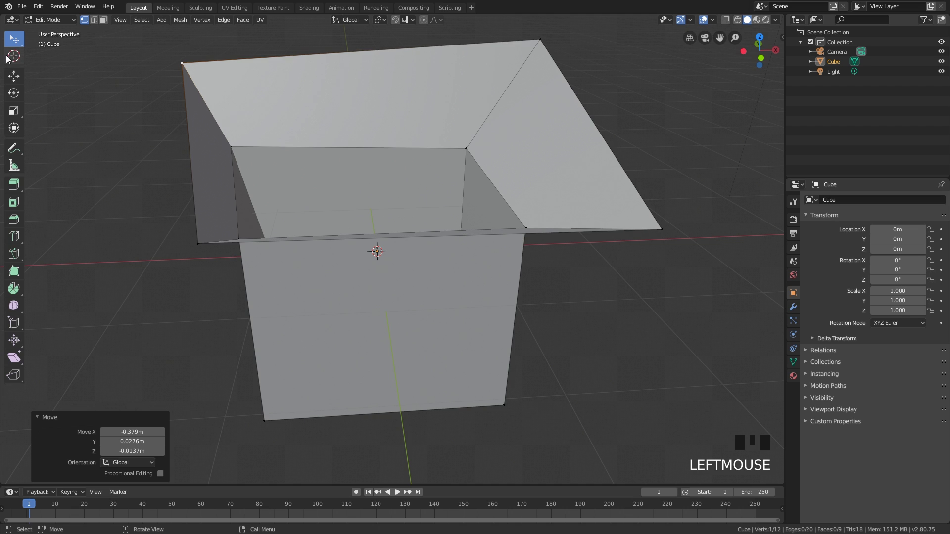
Cycle repeatedly through the available selection tools, including the box, circle and lasso variants.
key("w")
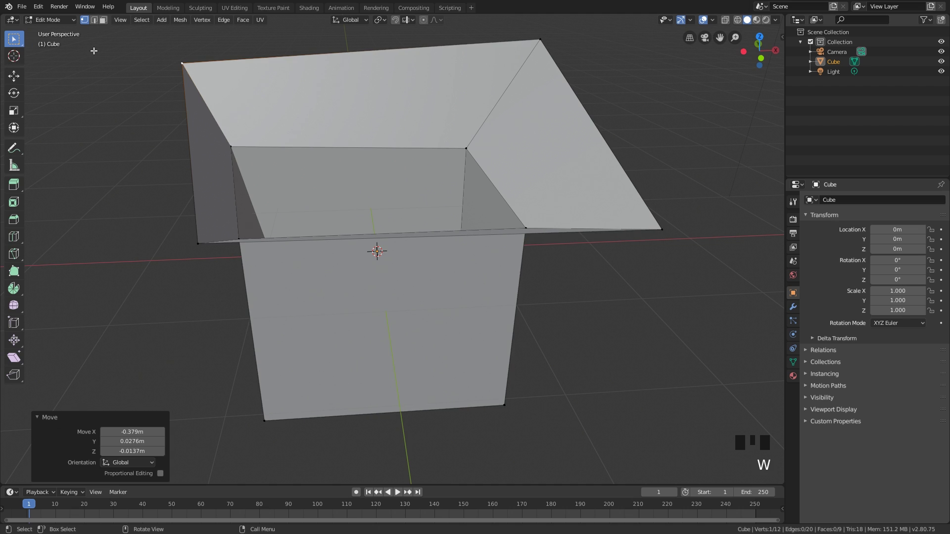
key("w")
key("w")
key("w")
key("w")
key("w")
key("w")
key("w")
key("w")
key("w")
key("w")
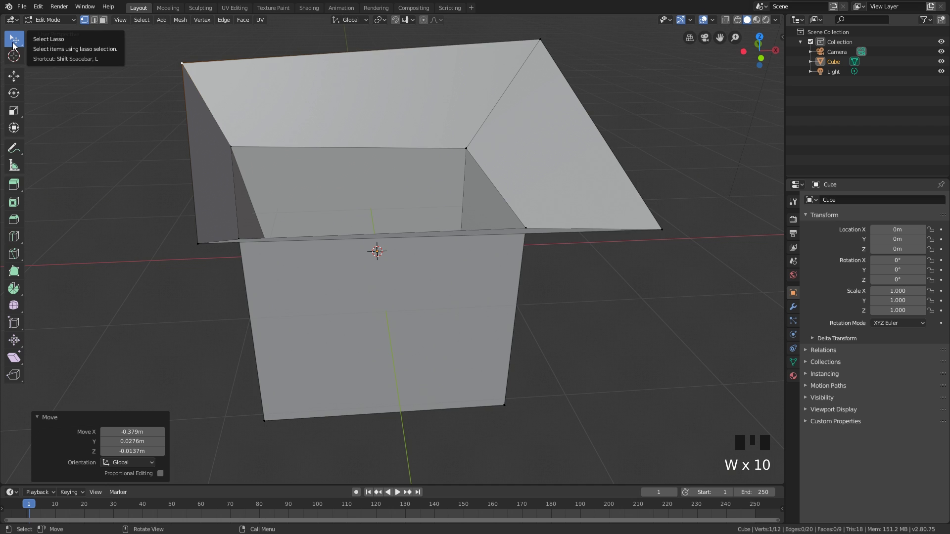
Box-select one far rim corner vertex, and box-select both far rim corner vertices together.
left_click_drag(131, 39, 271, 67)
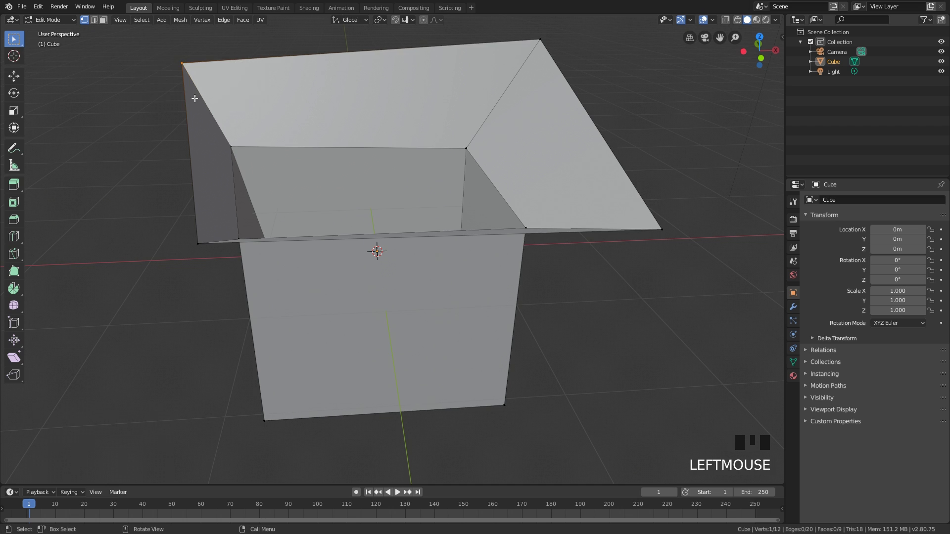
scroll(552, 58, "down", 1)
left_click_drag(550, 51, 166, 142)
Switch to the Select Circle tool and brush over the corner vertices of the far flared face to select them.
key("w")
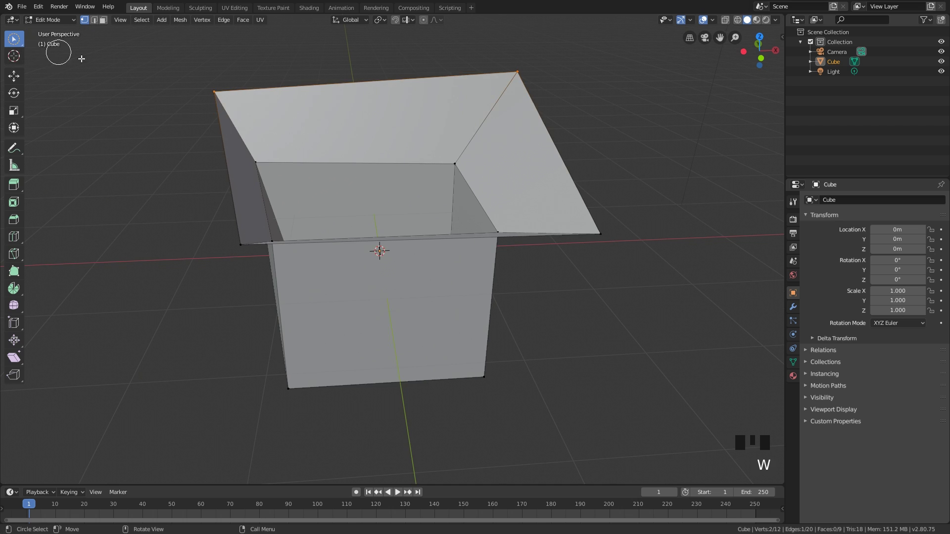
mouse_move(248, 104)
left_mouse_down()
mouse_move(219, 106)
mouse_move(258, 166)
mouse_move(464, 158)
mouse_move(508, 66)
left_mouse_up()
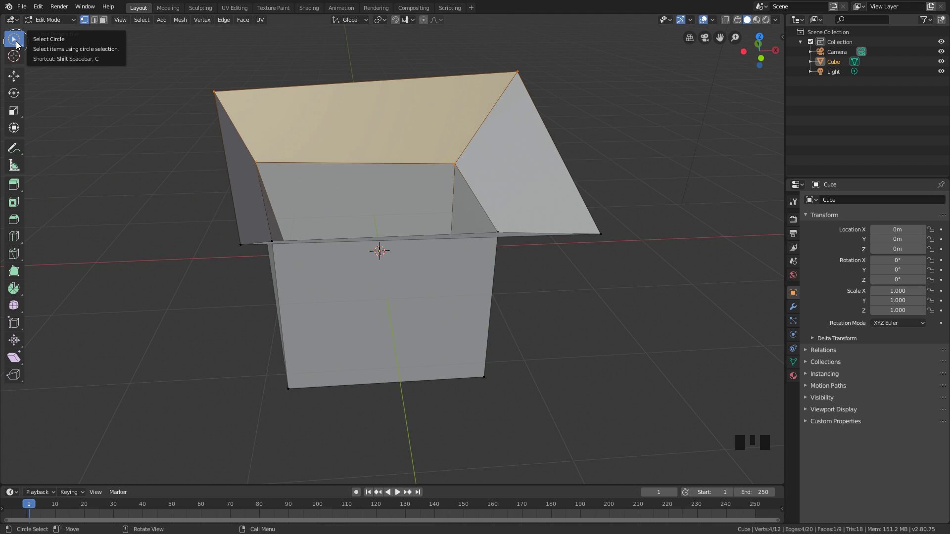
middle_click_drag(299, 148, 276, 159)
mouse_move(275, 158)
left_mouse_down()
mouse_move(232, 65)
mouse_move(501, 55)
mouse_move(535, 81)
left_mouse_up()
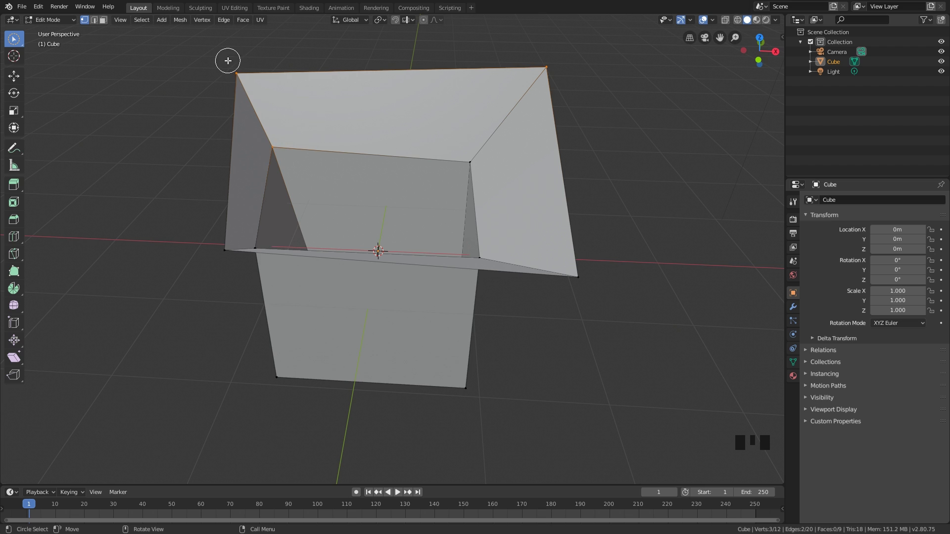
Add the remaining inner corner vertex to the circle selection so all four corners of the far flared face are selected.
left_click(471, 159, "shift")
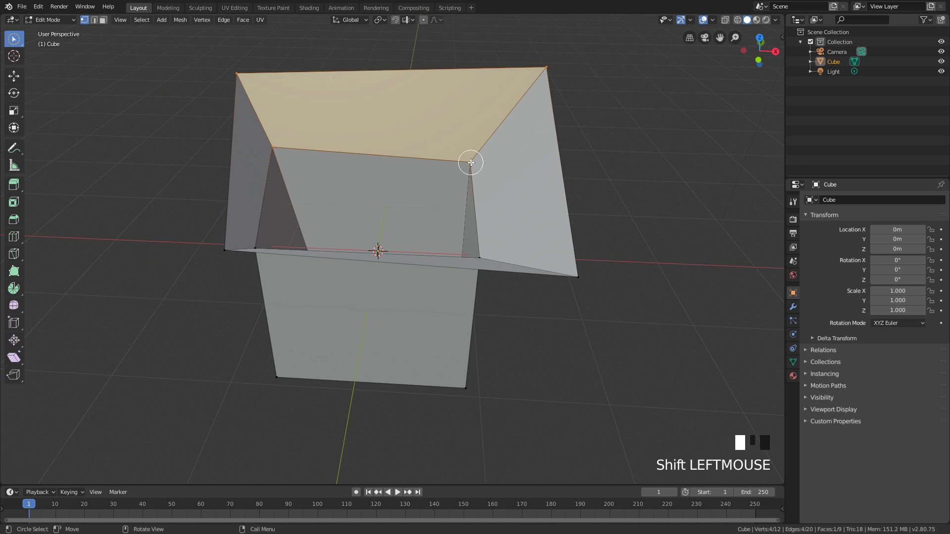
middle_click_drag(450, 169, 460, 158)
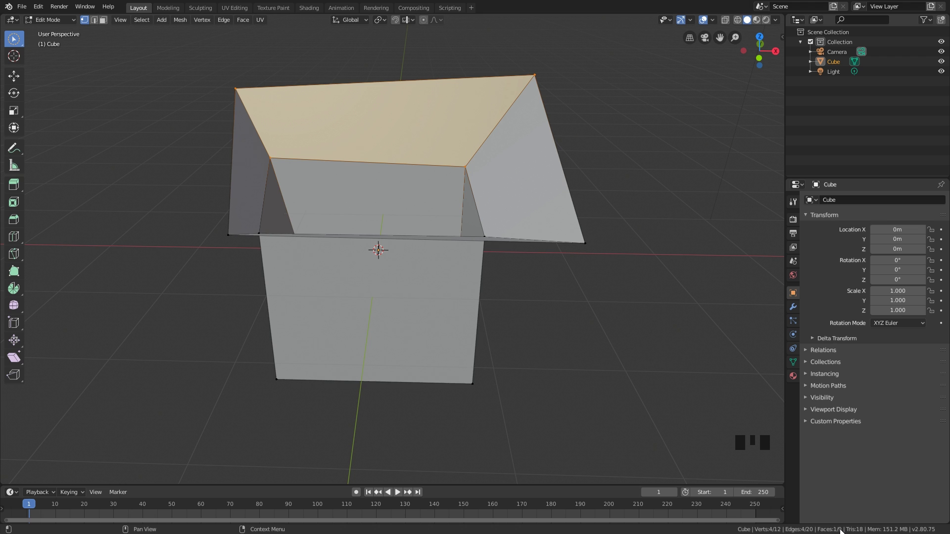
middle_click_drag(653, 322, 401, 227)
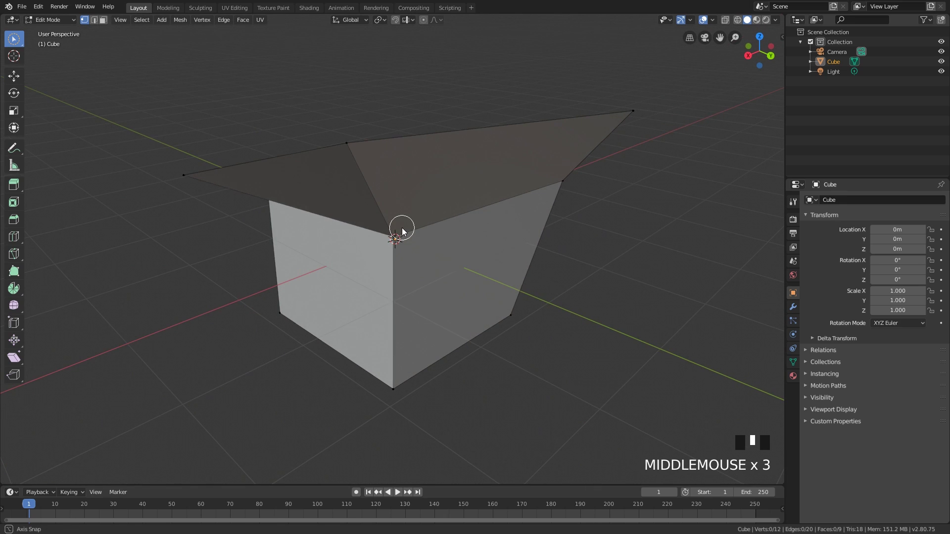
Switch to the Select Box tool and box-select around the near inner corner in wireframe shading, then return to solid shading.
key("w")
key("w")
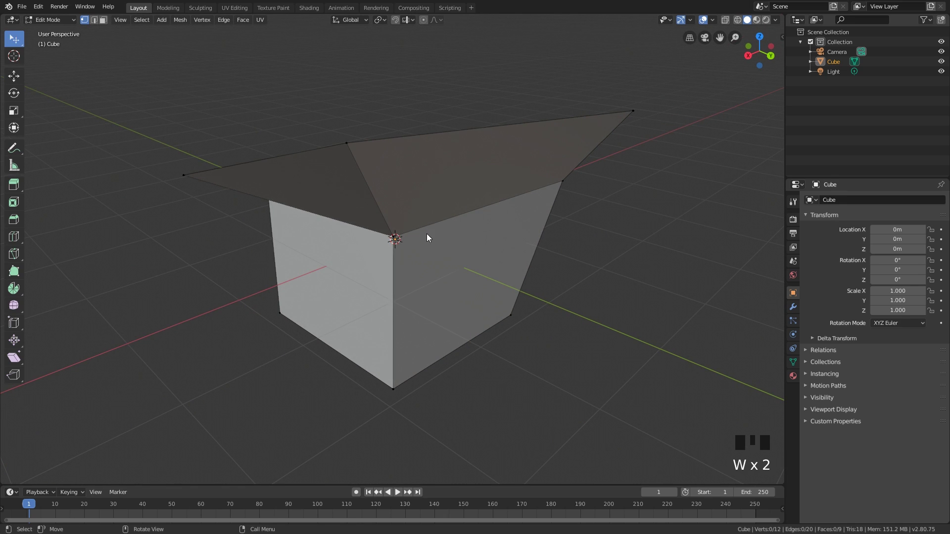
key("w")
middle_click_drag(435, 236, 435, 242)
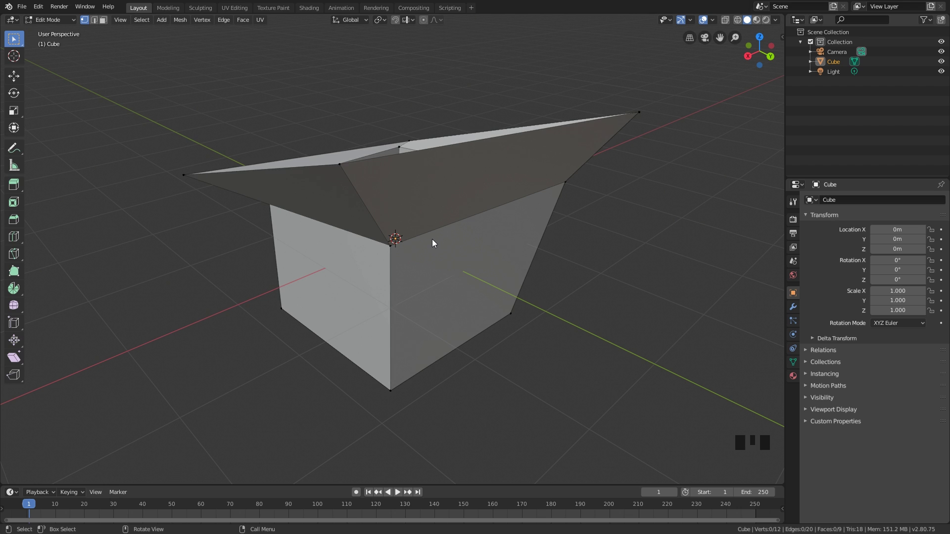
key("shift+z")
middle_click_drag(428, 239, 436, 218)
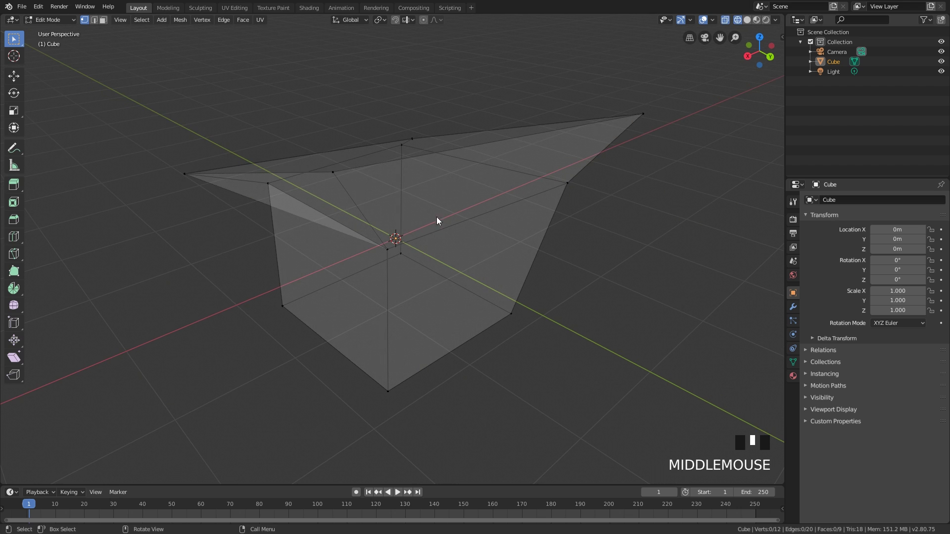
left_click_drag(436, 217, 358, 271)
key("shift+z")
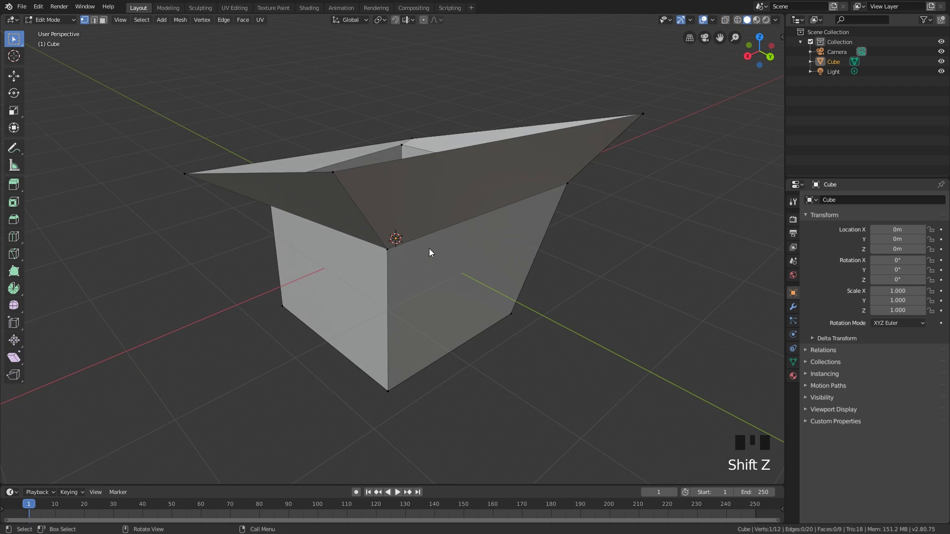
Enable X-ray in solid shading and box-select the near inner corner vertex together with the hidden vertex behind it.
key("alt+z")
left_click_drag(429, 248, 342, 277)
middle_click_drag(343, 277, 403, 267)
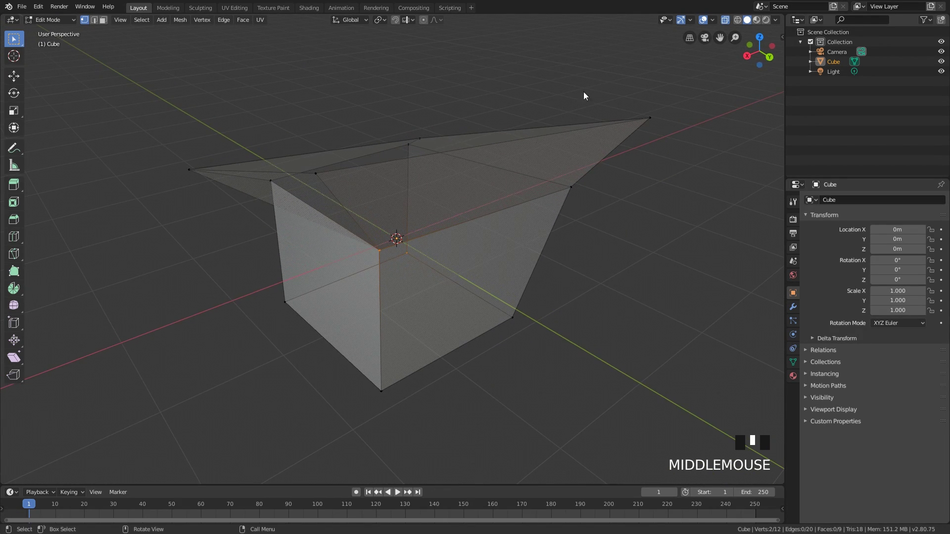
Compare X-ray, wireframe and solid shading on the mesh, finishing in solid shading with X-ray off.
left_click(726, 22)
left_click(725, 22)
left_click(737, 21)
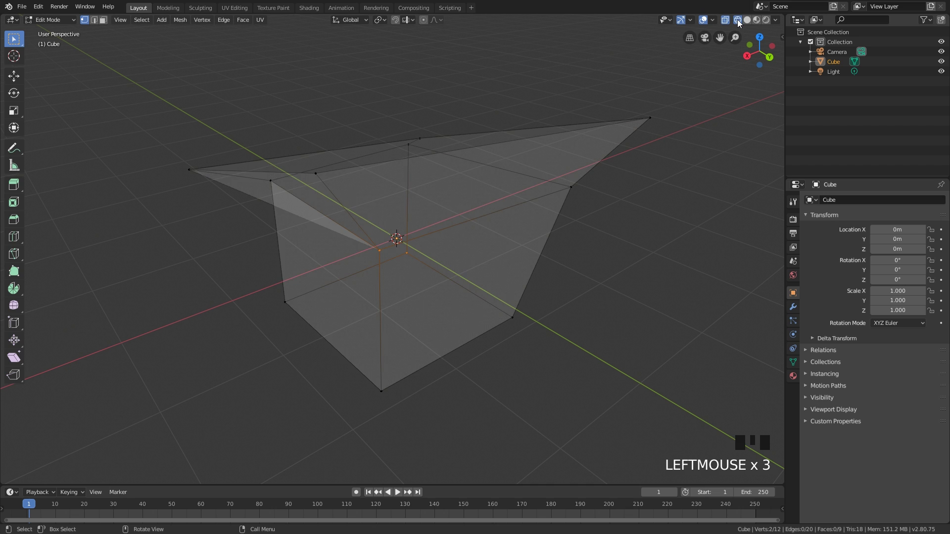
left_click(738, 20)
left_click(745, 20)
mouse_move(616, 225)
middle_mouse_down()
mouse_move(407, 236)
mouse_move(385, 229)
mouse_move(419, 230)
middle_mouse_up()
key("alt+z")
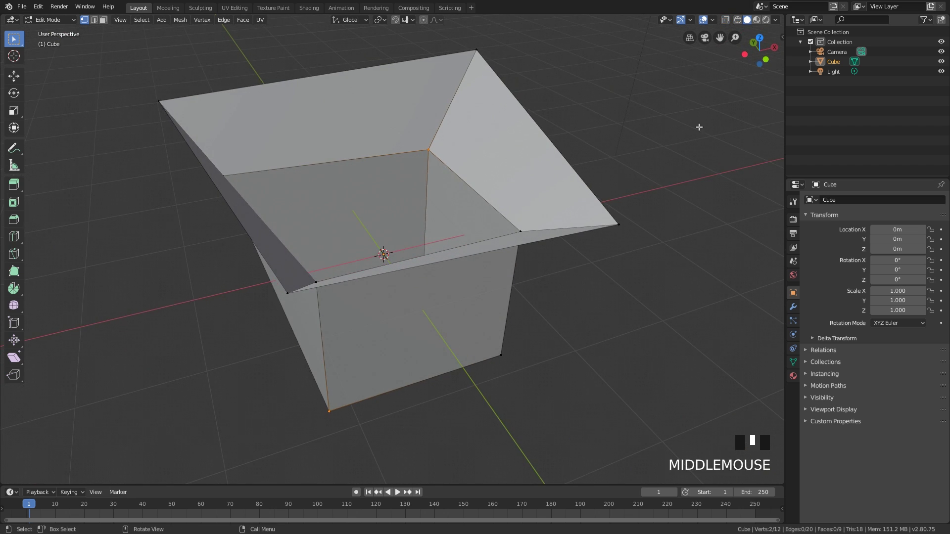
Preview the mesh in Look Dev, Rendered and Wireframe shading, finishing in Solid shading.
left_click(755, 20)
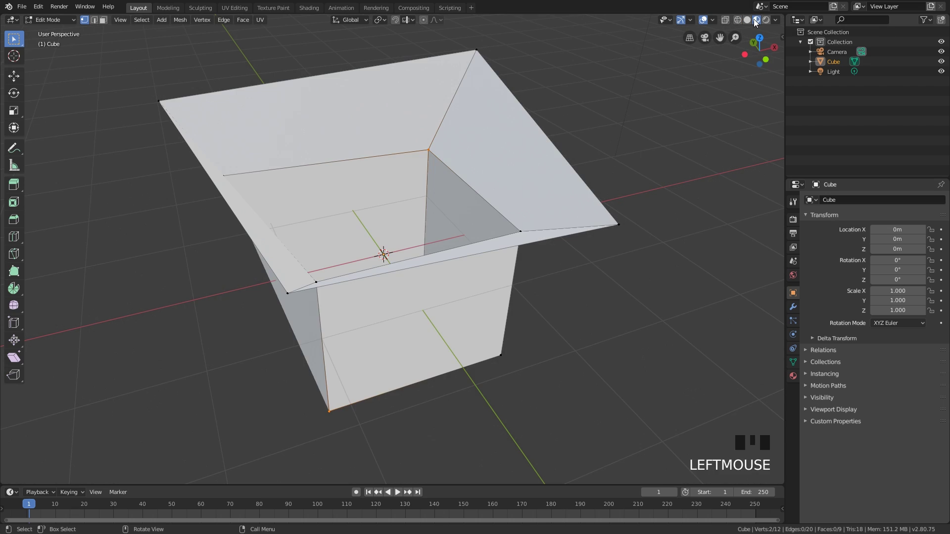
left_click(766, 20)
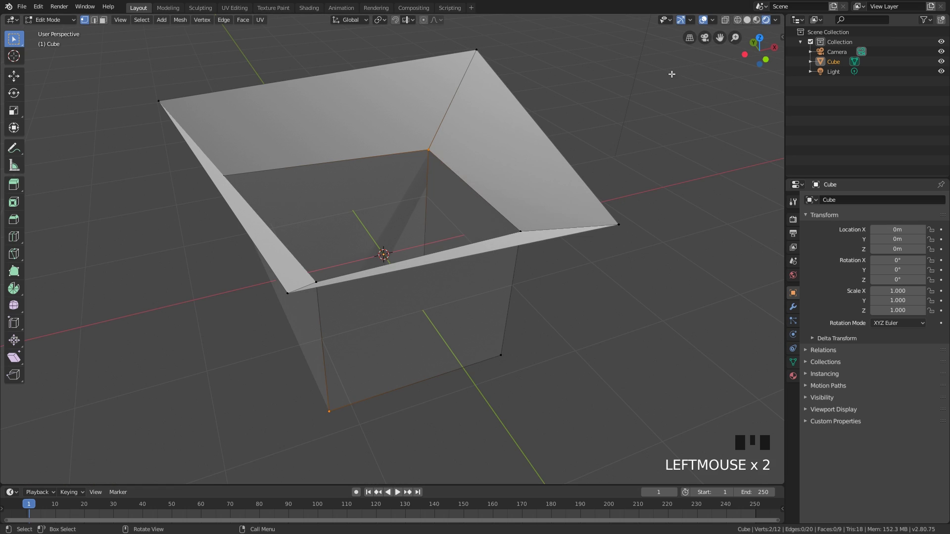
key("z")
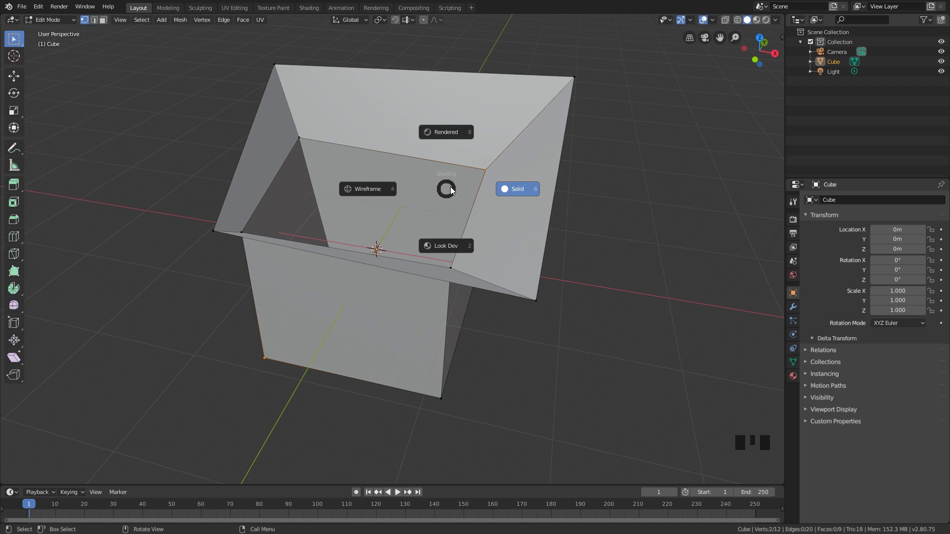
middle_click_drag(451, 190, 450, 191)
key("z")
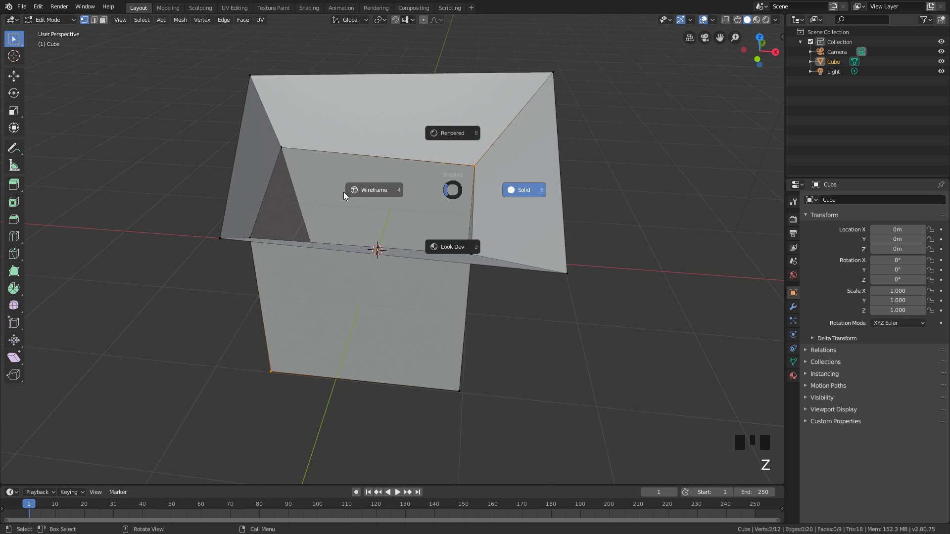
left_click(343, 192)
key("z")
left_click(533, 186)
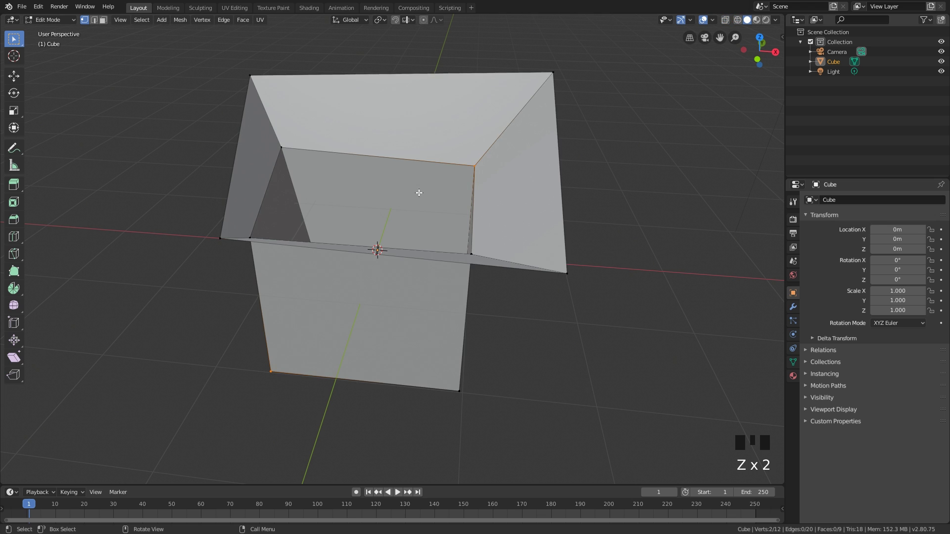
Select the entire mesh in Edit Mode, duplicate it, place the copy beside the original and clear the selection.
middle_click_drag(420, 190, 437, 227)
scroll(440, 233, "down", 2)
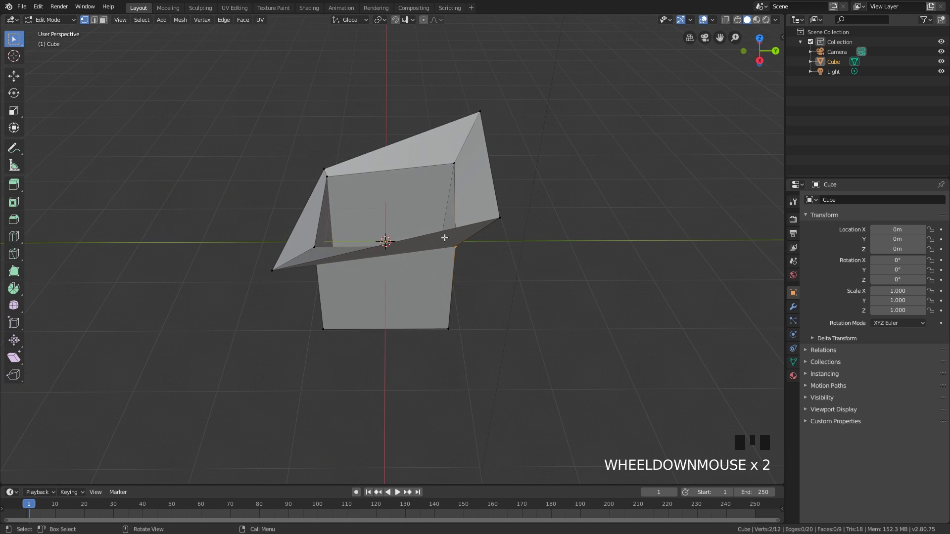
key("Tab")
key("Tab")
key("a")
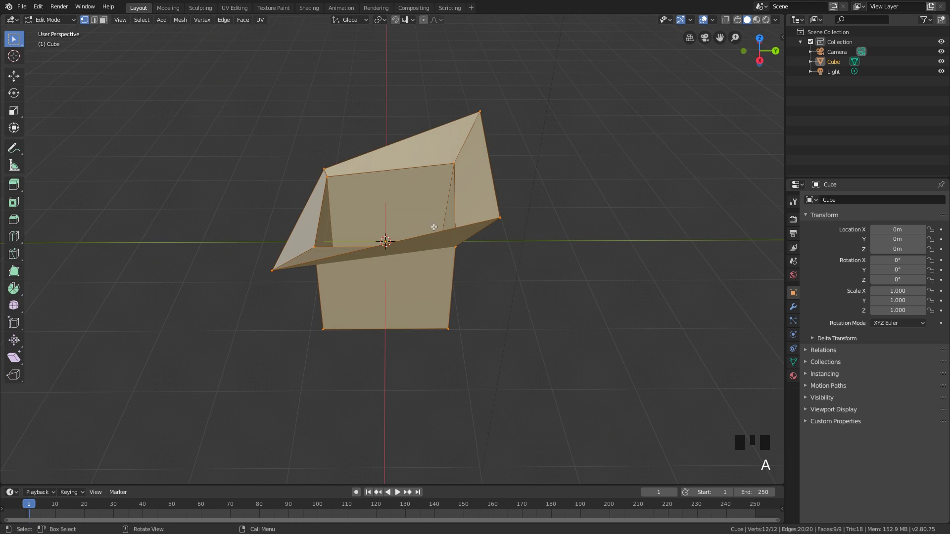
key("shift+d")
left_click(324, 197)
left_click(356, 142)
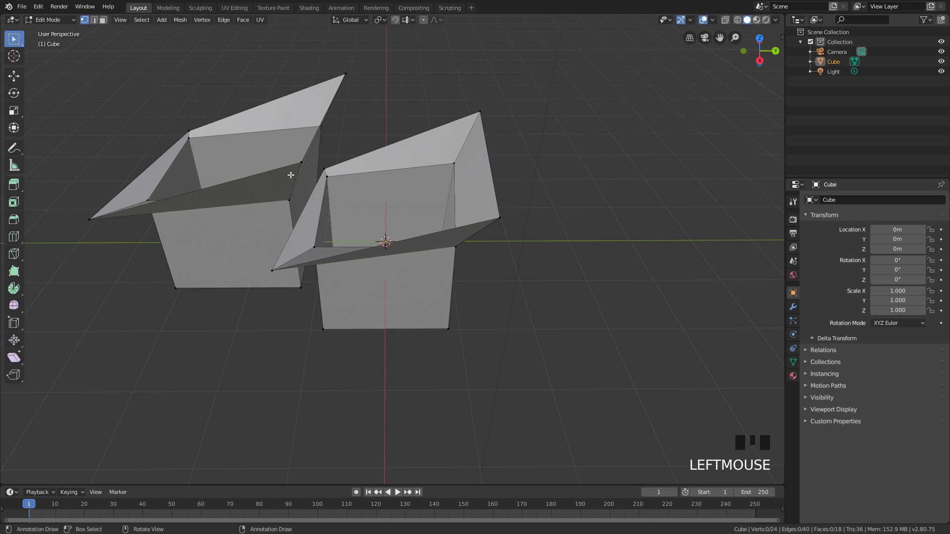
Select all geometry linked to the duplicated box, with Delimit set to Regular.
key("l")
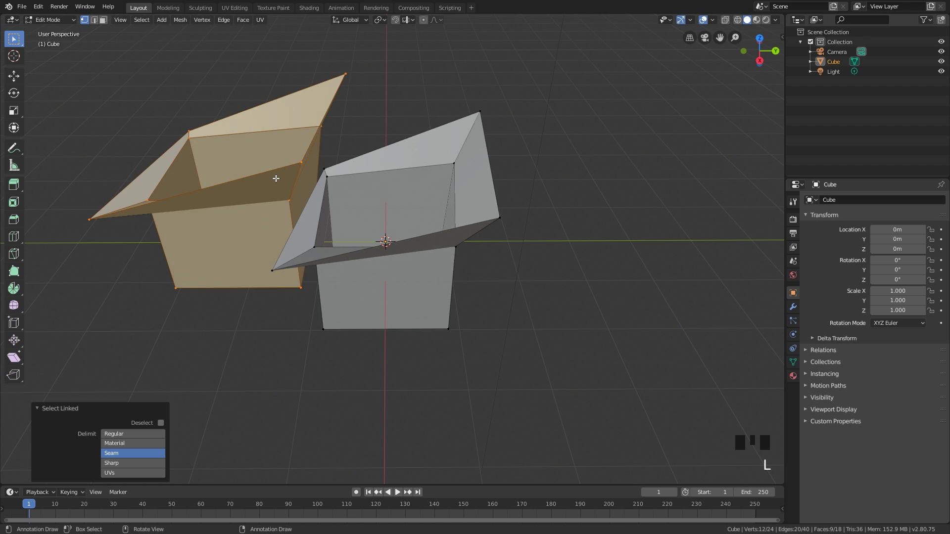
middle_click_drag(276, 178, 309, 196, "shift")
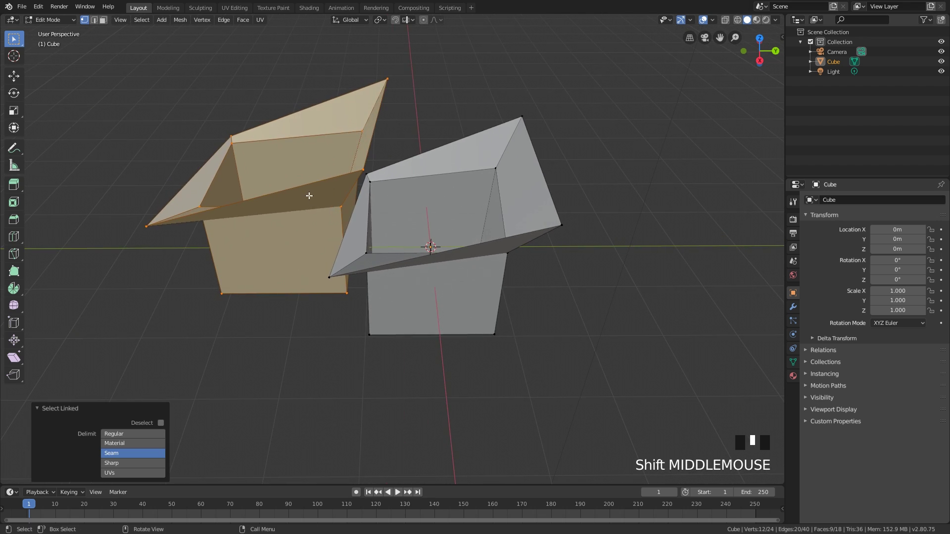
left_click(123, 435)
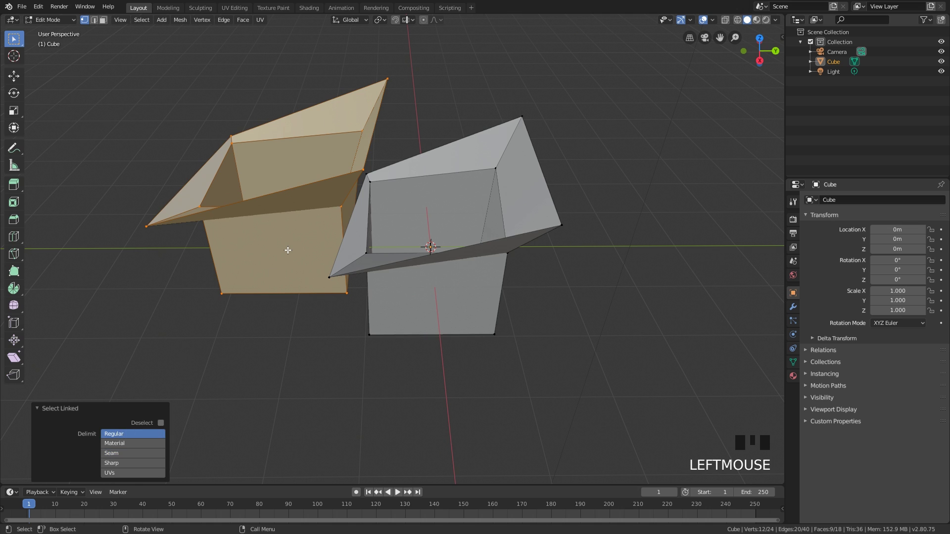
Add the original box's linked geometry to the selection, then deselect the linked geometry of each box.
middle_click_drag(403, 245, 391, 253)
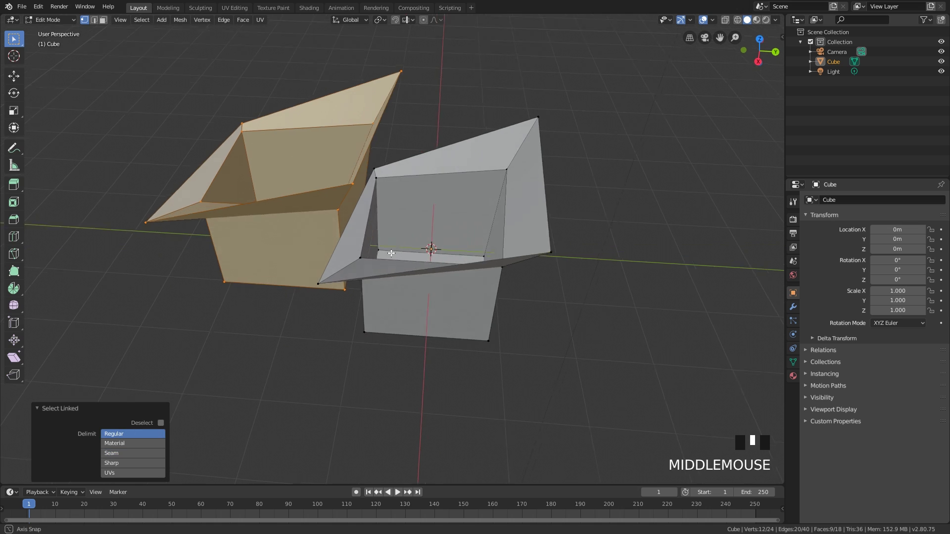
key("l")
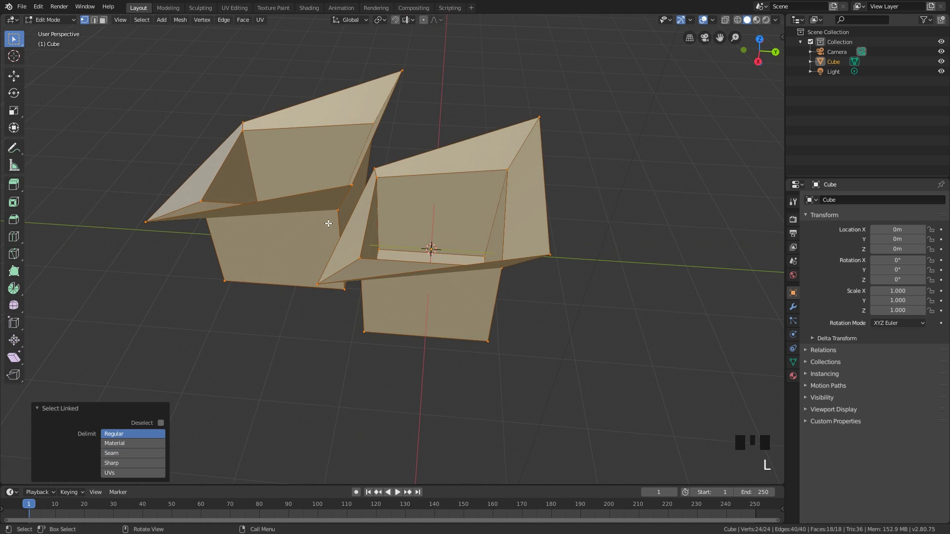
key("shift+l")
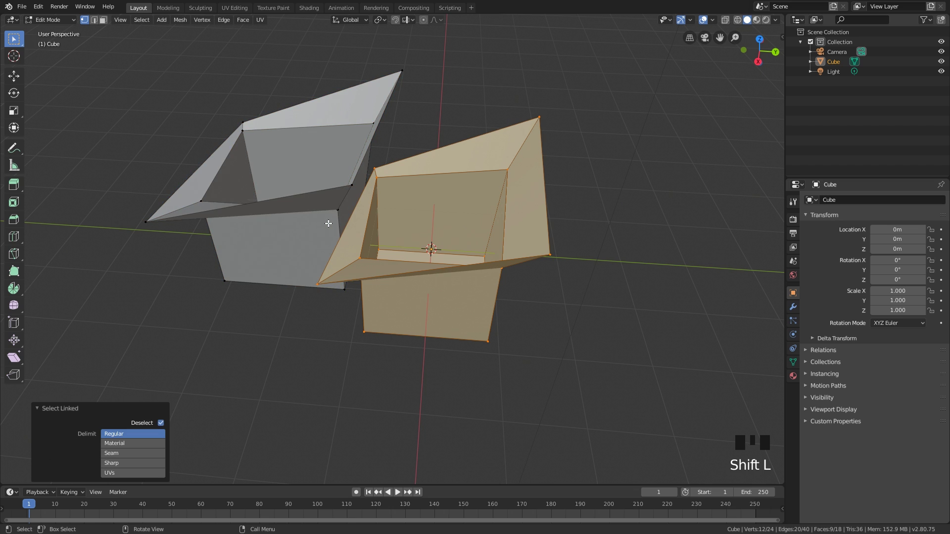
key("shift+l")
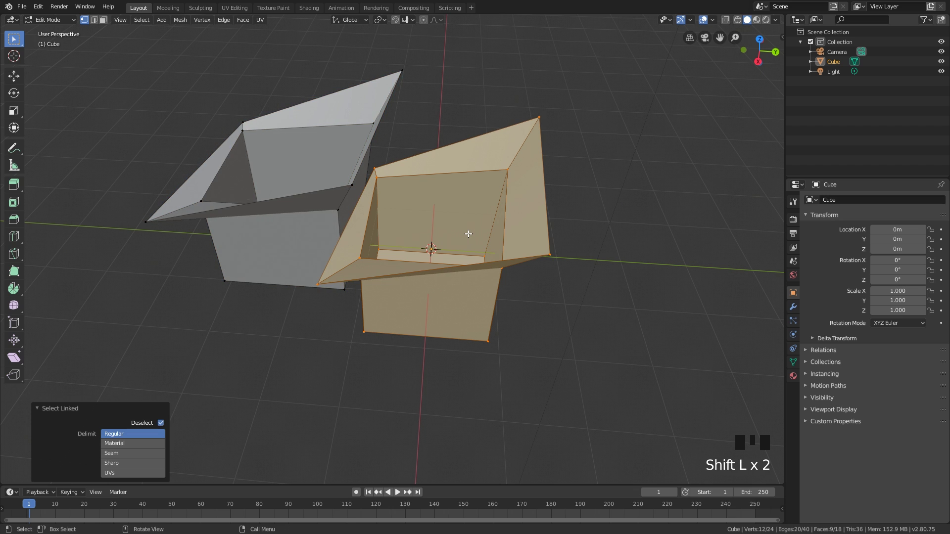
mouse_move(454, 238)
middle_mouse_down()
mouse_move(417, 235)
mouse_move(447, 233)
middle_mouse_up()
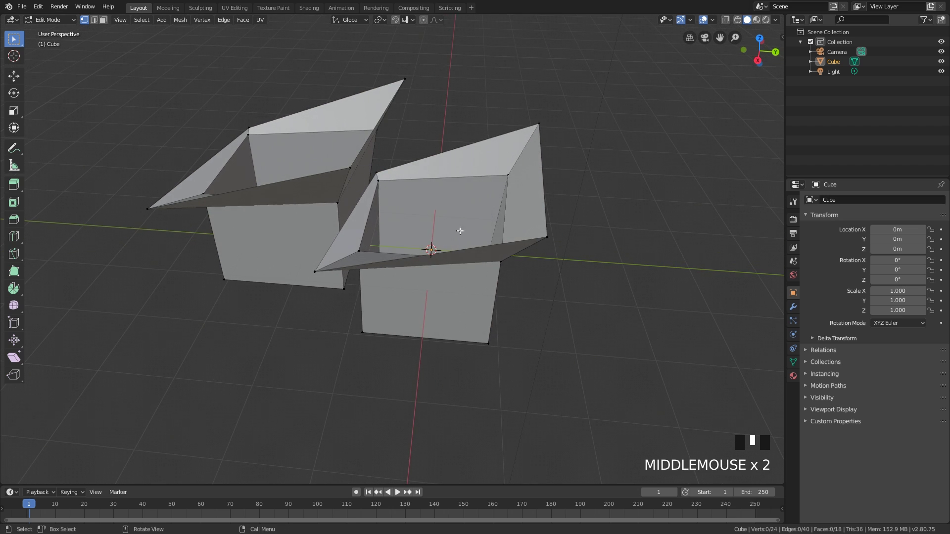
In face mode, select the linked original box and duplicate it by about (-1.13, 3.09, 0.86) m, then duplicate that copy by about (-0.313, -3.02, 0.979) m.
key("3")
key("l")
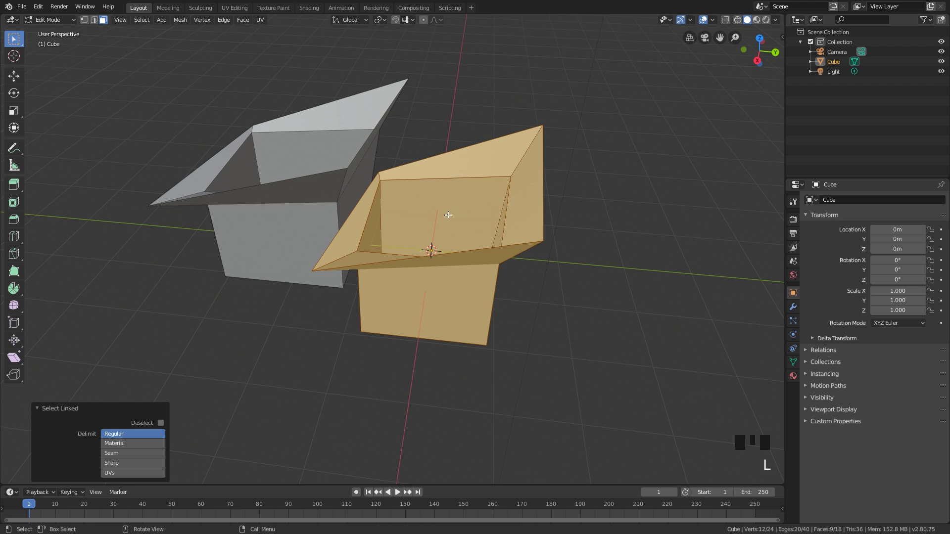
key("shift+d")
left_click(640, 163)
key("shift+d")
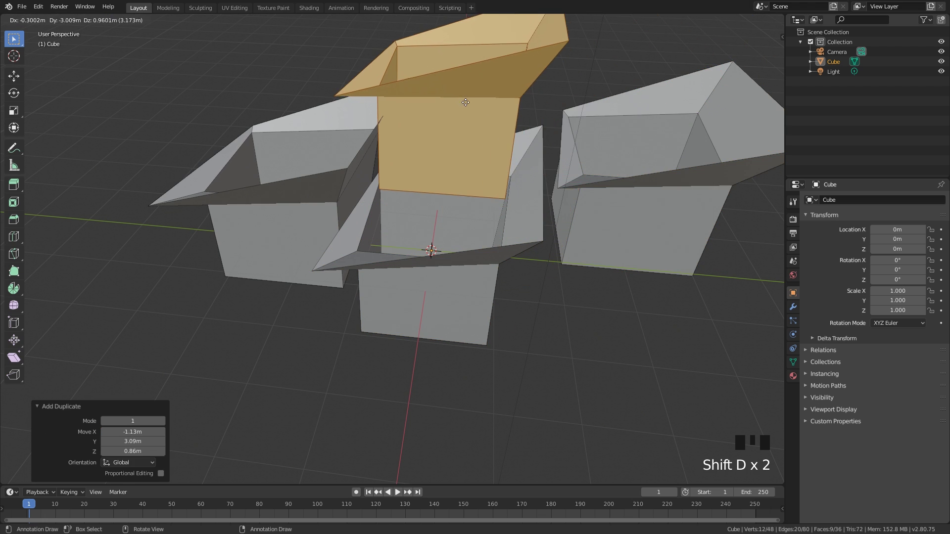
left_click(465, 103)
middle_click_drag(460, 165, 441, 194)
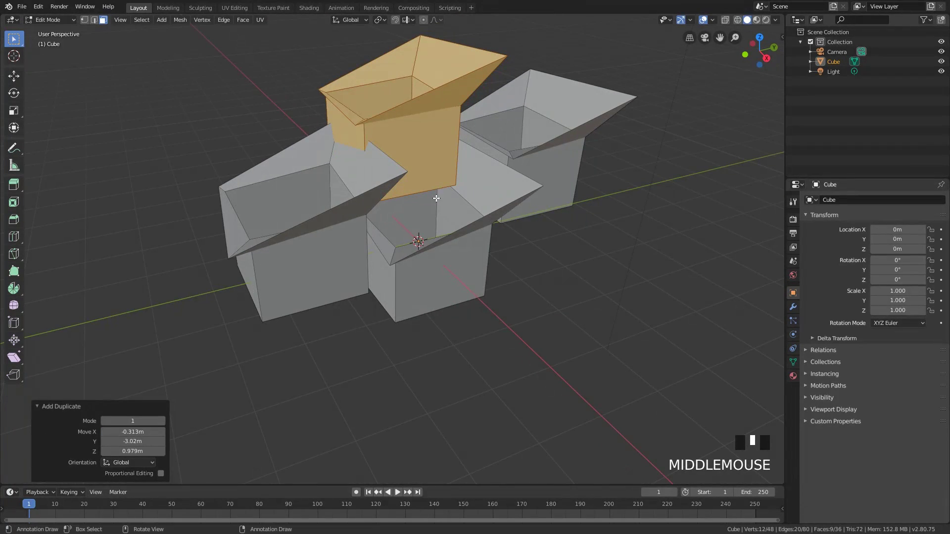
In Object Mode, duplicate the whole object with an offset of about -2.42 m X, -2.53 m Y and 1.83 m Z.
key("Tab")
key("shift+d")
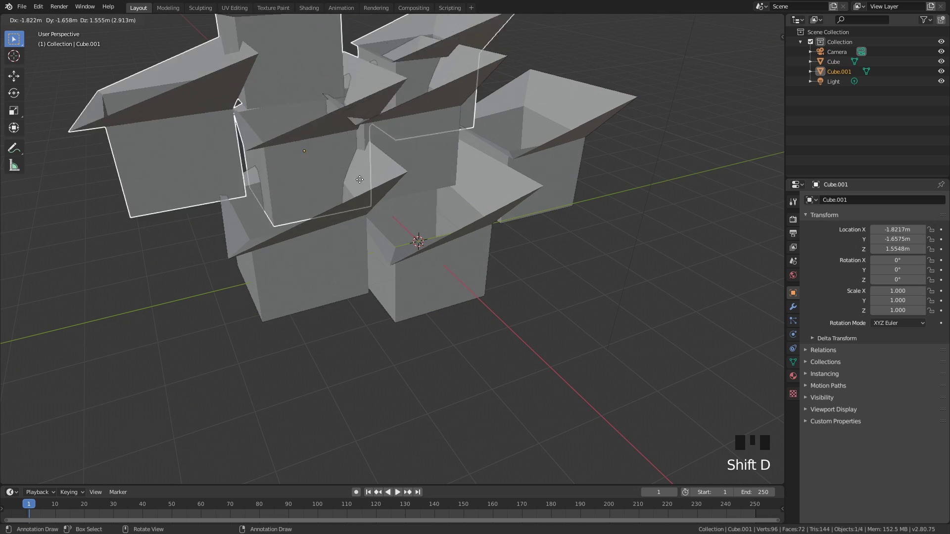
left_click(354, 177)
middle_click_drag(355, 177, 417, 209)
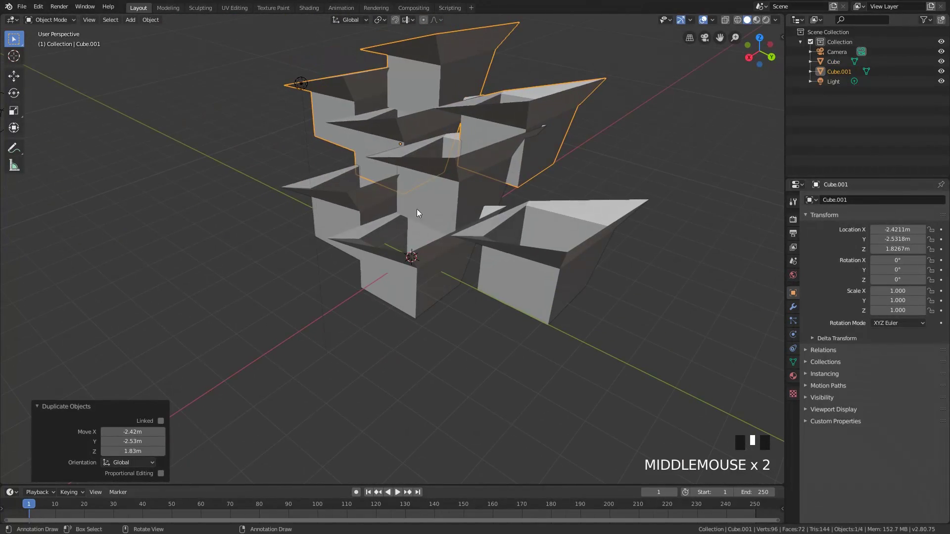
Duplicate the new object again with an offset of about 3.79 m X, -3.52 m Y and -0.722 m Z.
key("shift+d")
left_click(285, 241)
middle_click_drag(285, 241, 318, 224)
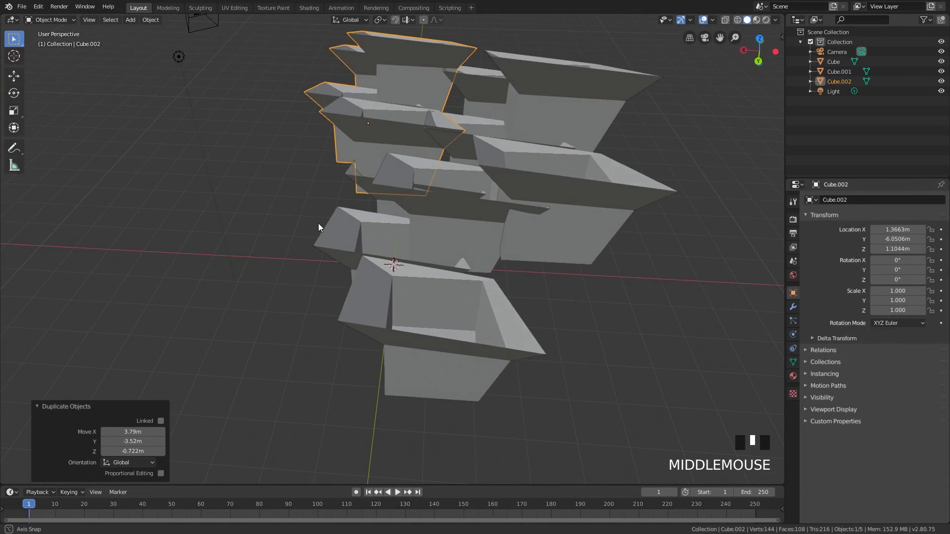
middle_click_drag(406, 197, 390, 200)
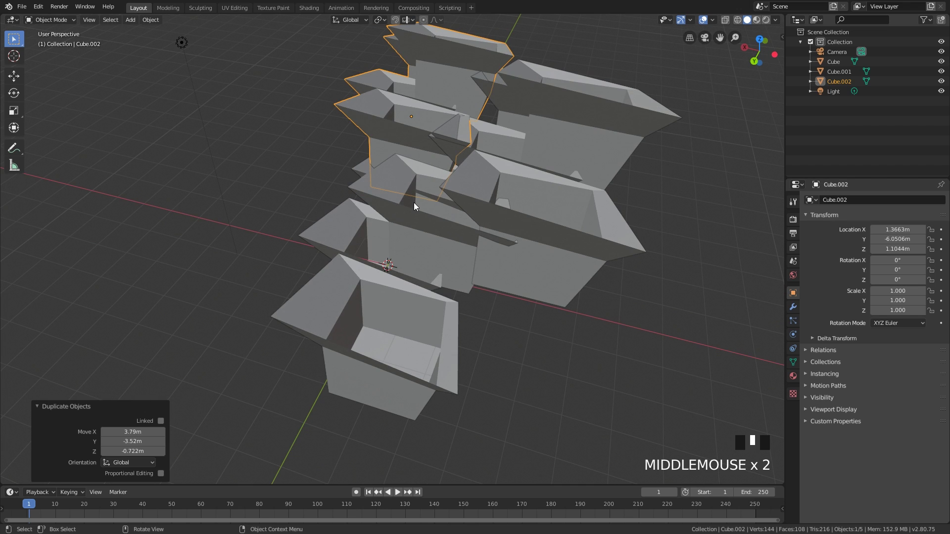
Duplicate the object two more times, moving the first copy about 3.46 m along X and 1.14 m along Y, and select both copies together.
key("shift+d")
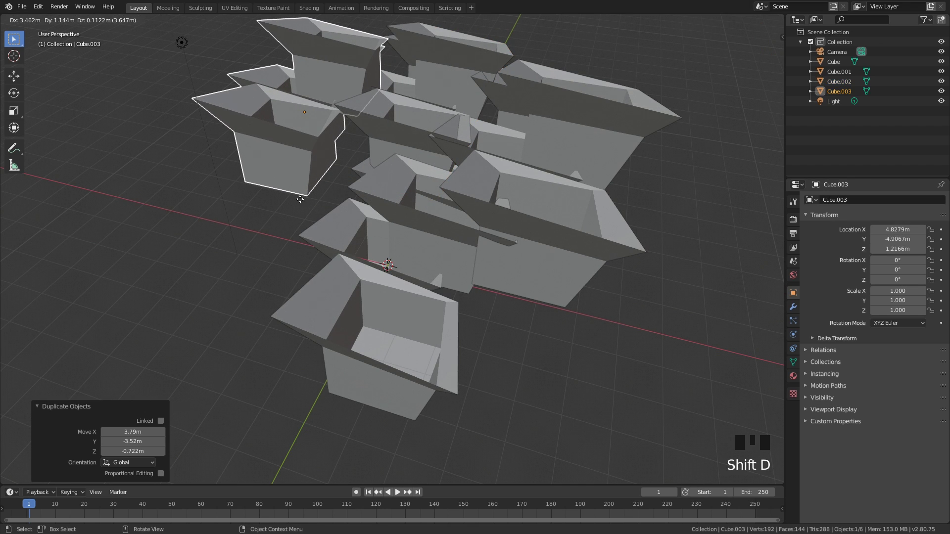
left_click(300, 200)
middle_click_drag(307, 200, 336, 216)
key("shift+d")
left_click(277, 181)
scroll(310, 171, "down", 2)
left_click(325, 203, "shift")
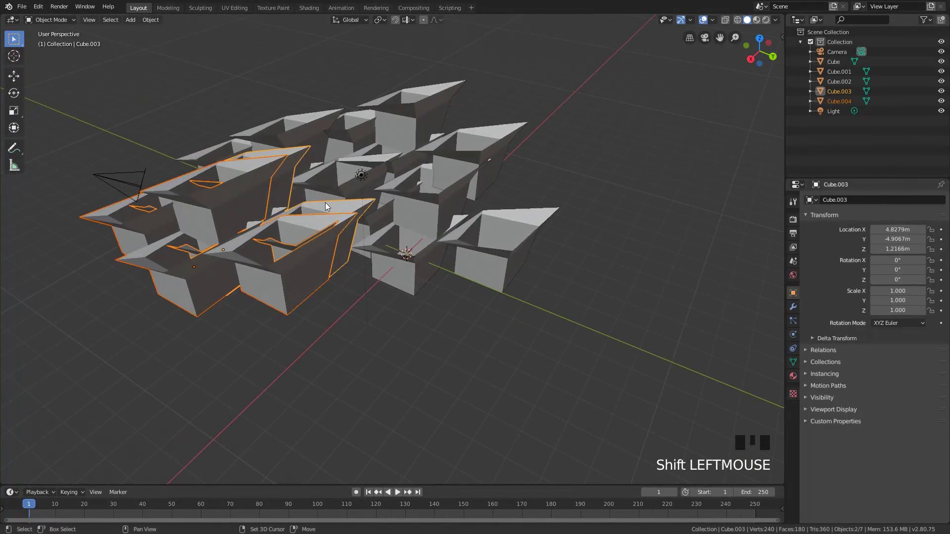
Duplicate the object positioned at the world origin, leaving the copy exactly in place.
left_click(507, 236)
middle_click_drag(507, 236, 519, 225)
scroll(444, 212, "up", 3)
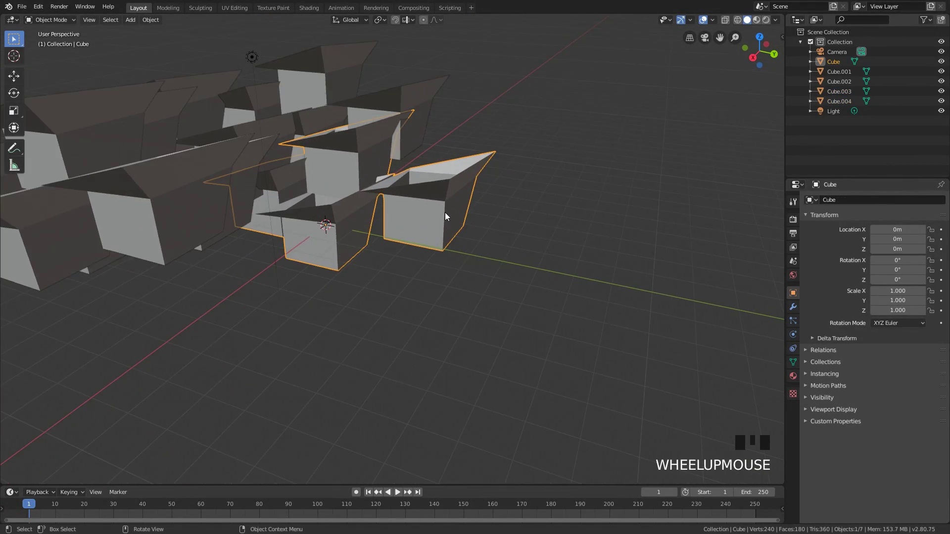
scroll(444, 212, "down", 3)
middle_click_drag(415, 203, 353, 194)
left_click(472, 88)
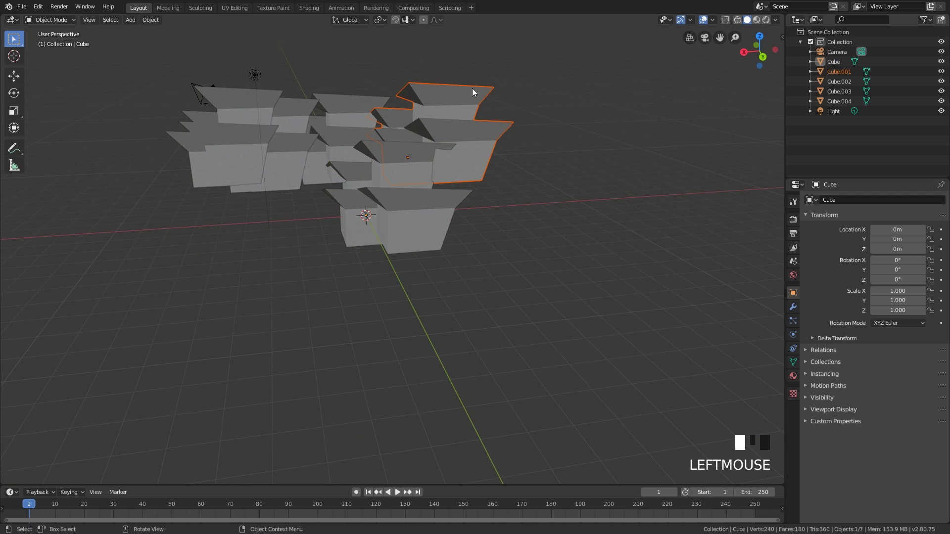
left_click(423, 216)
middle_click_drag(422, 216, 483, 244)
key("shift+d")
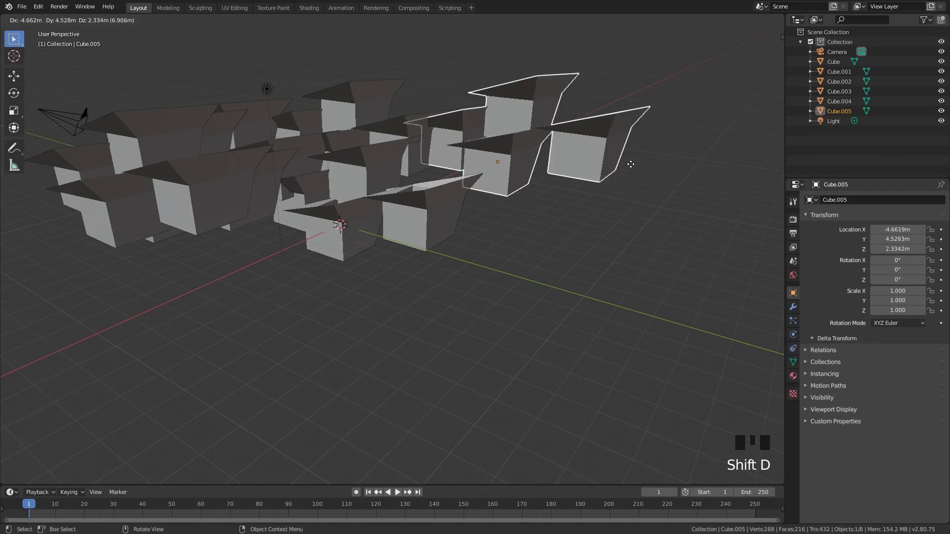
right_click(718, 179)
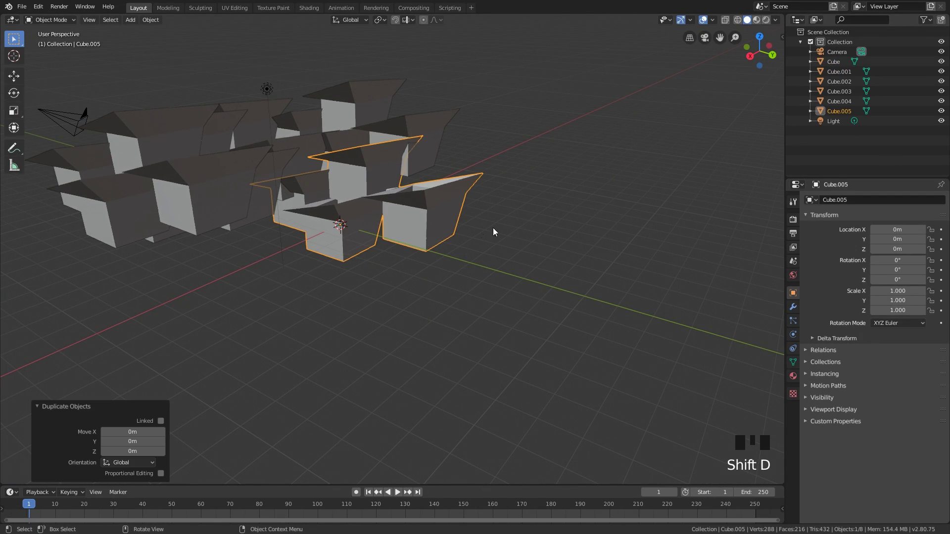
Move the duplicated object along the X axis to separate it from the original.
scroll(452, 210, "up", 2)
middle_click_drag(421, 234, 402, 253)
scroll(441, 230, "up", 2)
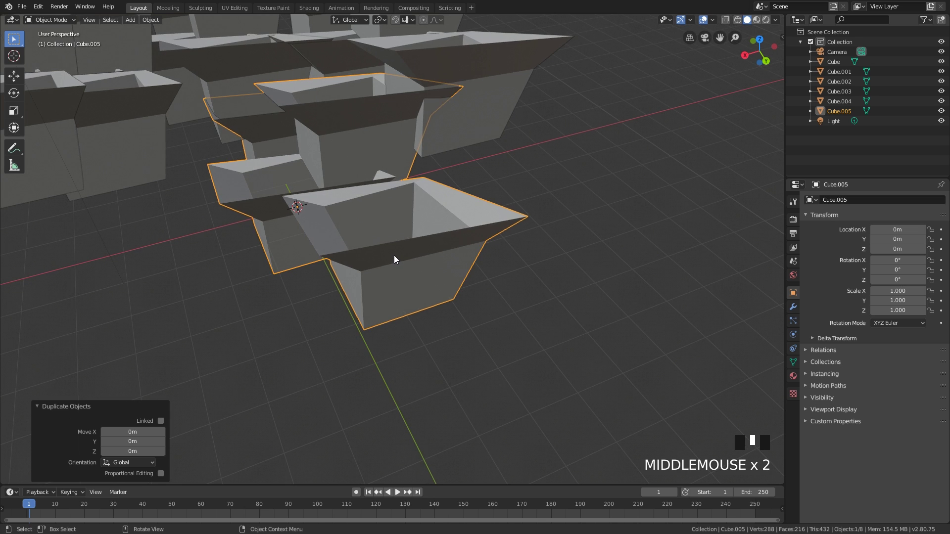
key("g")
key("x")
left_click(527, 259)
Select all the box objects and delete them, keeping the camera and light.
scroll(527, 260, "down", 3)
middle_click_drag(526, 259, 458, 247)
left_click_drag(551, 299, 286, 63)
key("x")
left_click(334, 141)
middle_click_drag(334, 141, 419, 206)
left_click(420, 207)
Add a UV sphere at the world origin and enter Edit Mode on it.
key("shift+a")
mouse_move(419, 206)
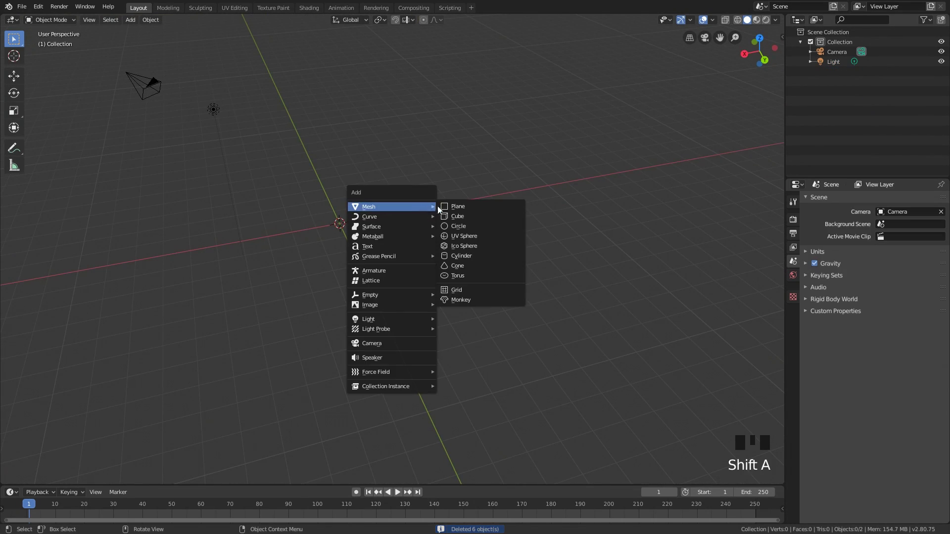
left_click(467, 248)
scroll(358, 218, "up", 4)
middle_click_drag(359, 218, 430, 223)
scroll(388, 211, "up", 6)
key("Tab")
scroll(392, 229, "up", 1)
left_click(562, 144)
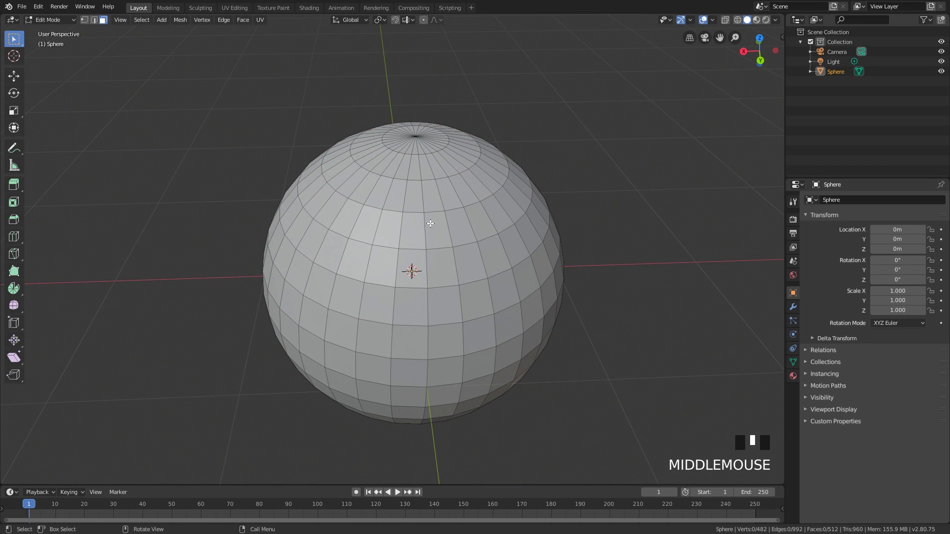
scroll(430, 224, "up", 1)
Knife an open four-point zigzag across the sphere's upper front faces and a separate straight cut beside it.
key("k")
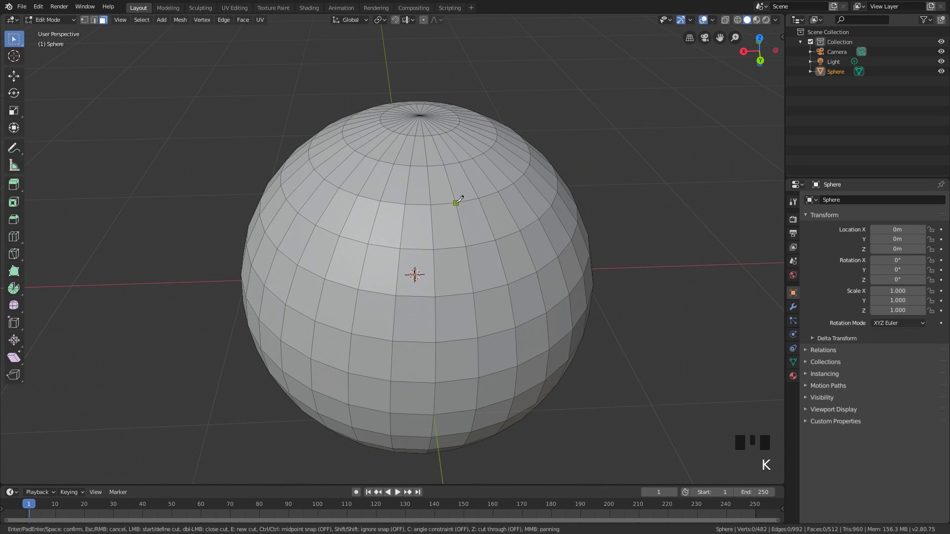
left_click(401, 232)
left_click(434, 277)
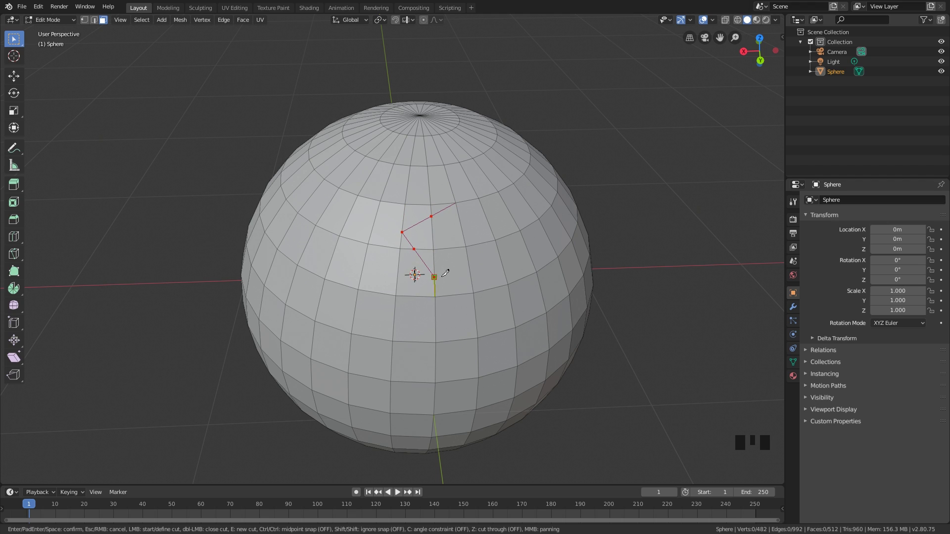
left_click(502, 260)
middle_click_drag(544, 244, 461, 221)
left_click(457, 224)
left_click(586, 192)
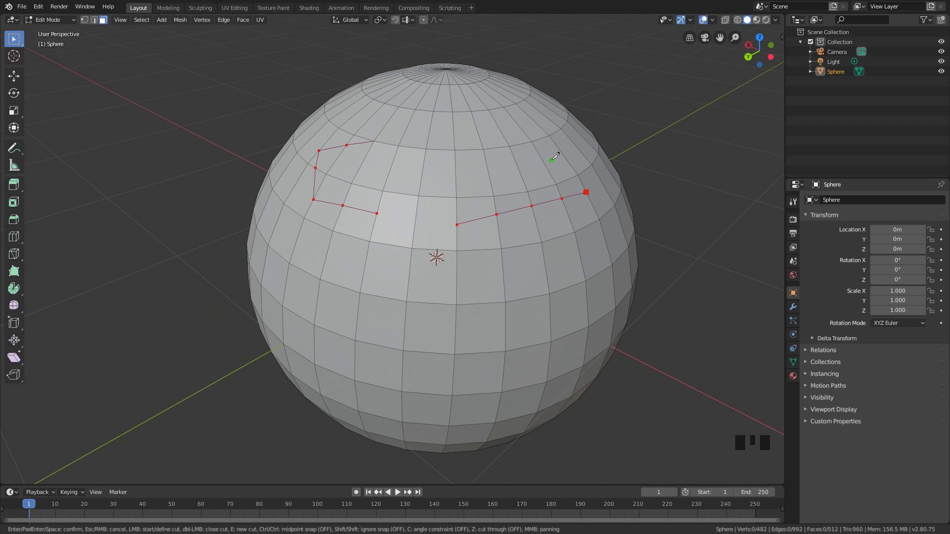
key("Return")
middle_click_drag(523, 169, 452, 214)
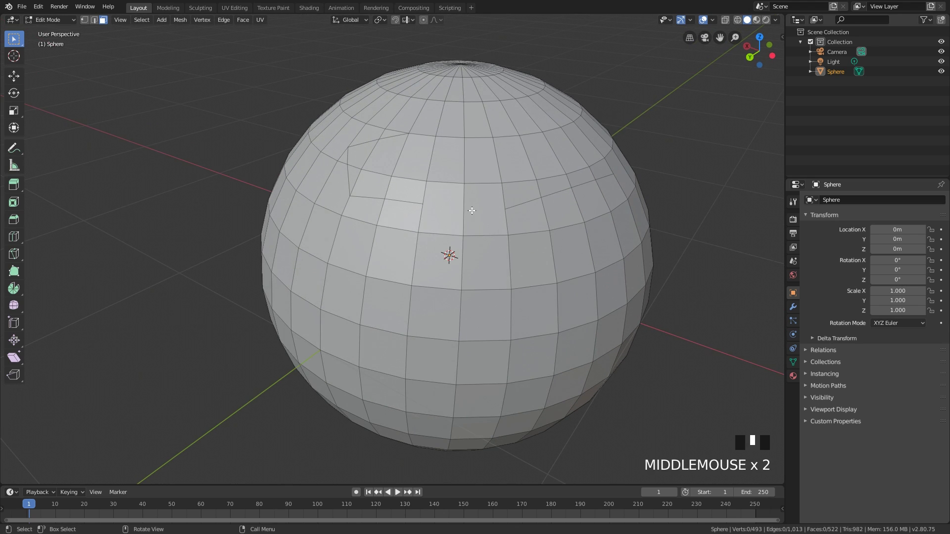
Try a multi-point knife cut across the sphere's upper faces between the two existing cuts and discard it.
key("e")
key("k")
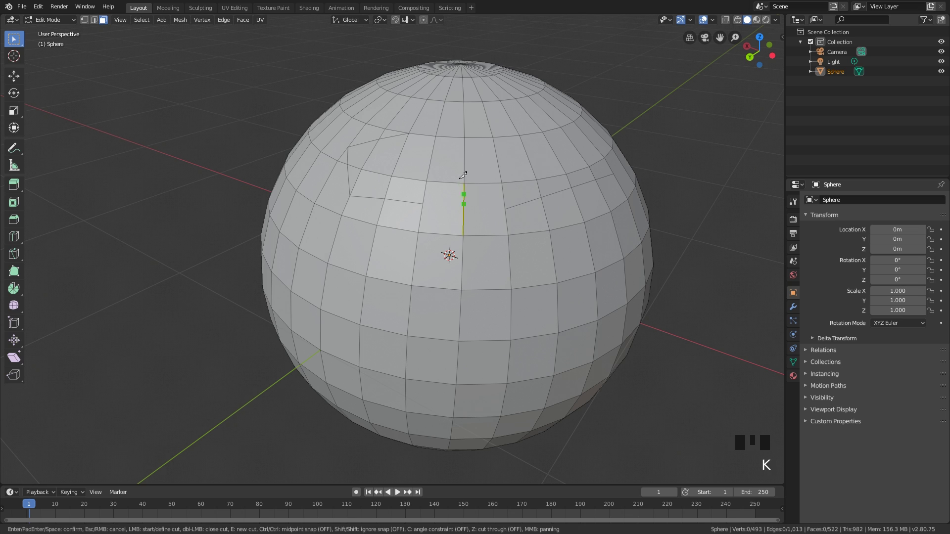
left_click(464, 204)
left_click(442, 137)
left_click(576, 150)
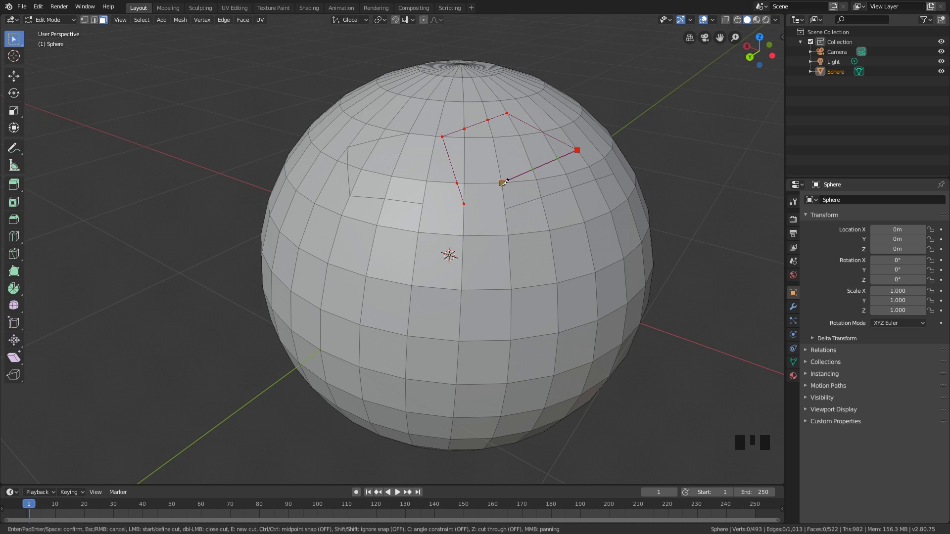
key("Escape")
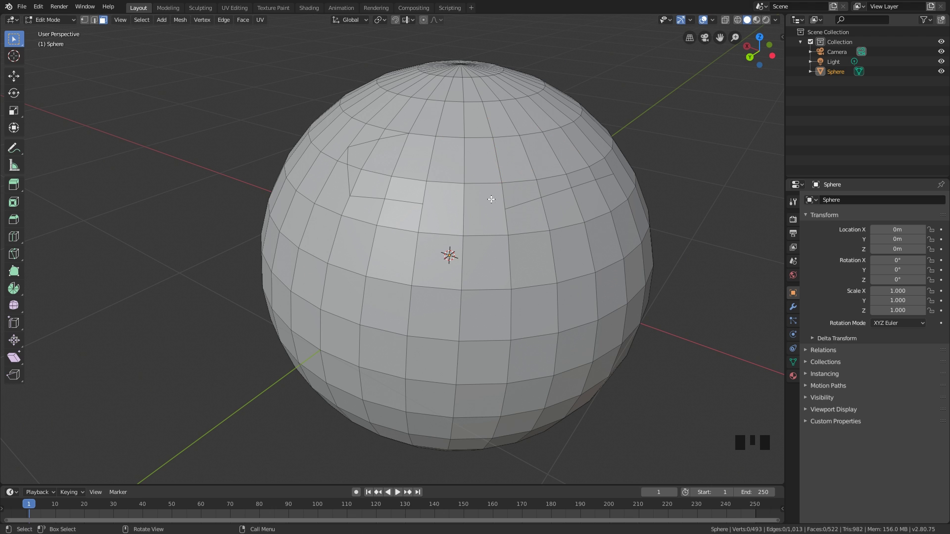
Switch to vertex selection and try to connect two diagonally opposite vertices of a face below the cuts.
middle_click_drag(491, 199, 452, 175)
middle_click_drag(452, 175, 456, 216)
scroll(488, 212, "down", 3)
key("Tab")
scroll(446, 223, "down", 2)
key("Tab")
scroll(425, 233, "up", 3)
key("1")
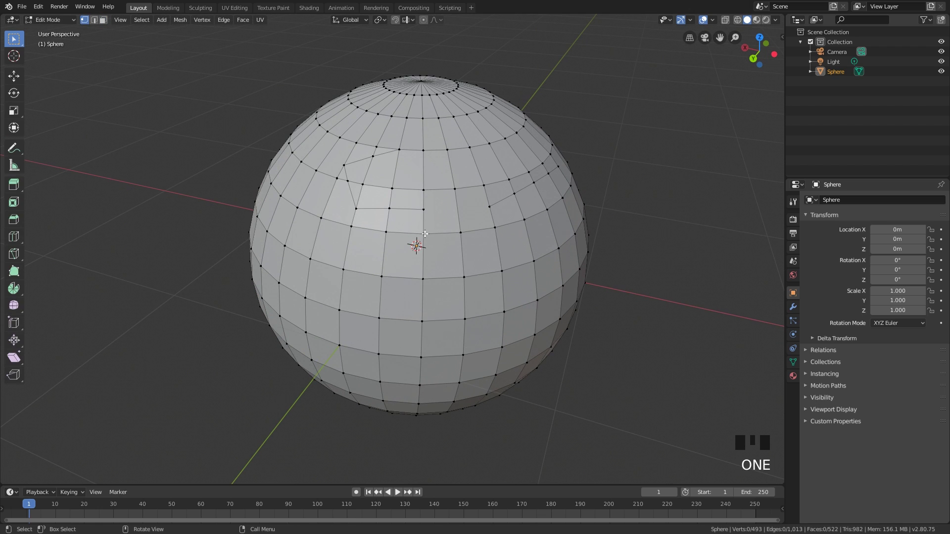
left_click(423, 233)
left_click(401, 272, "shift")
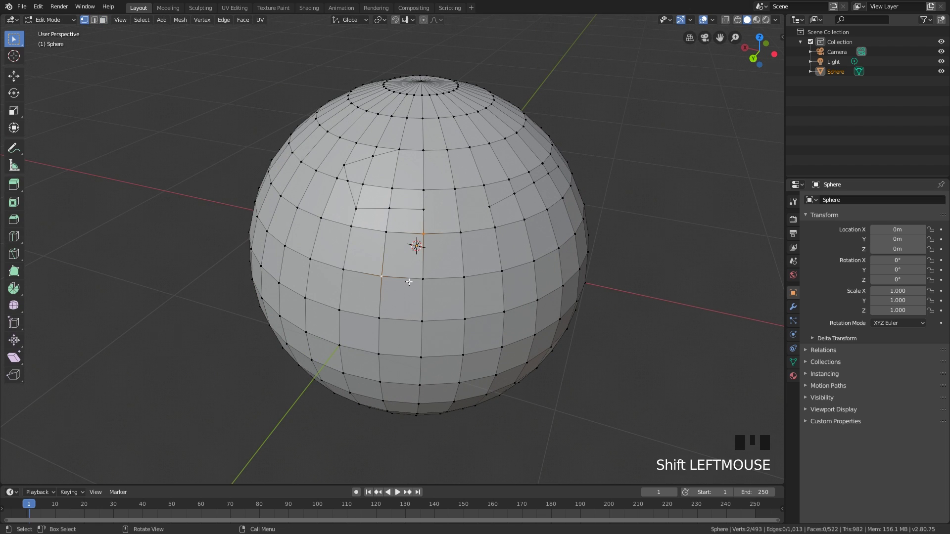
key("j")
Connect a vertex just below the zigzag cut to a distant lower vertex with a straight path across several faces.
middle_click_drag(409, 280, 425, 257)
scroll(419, 276, "up", 2)
scroll(425, 275, "down", 2)
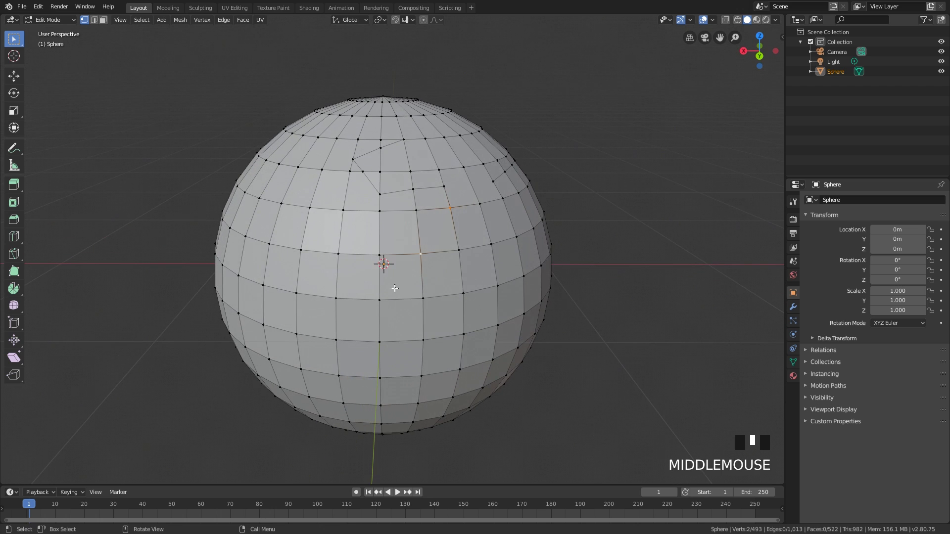
left_click(296, 329, "shift")
middle_click_drag(335, 310, 352, 307)
key("ctrl+z")
left_click(470, 202)
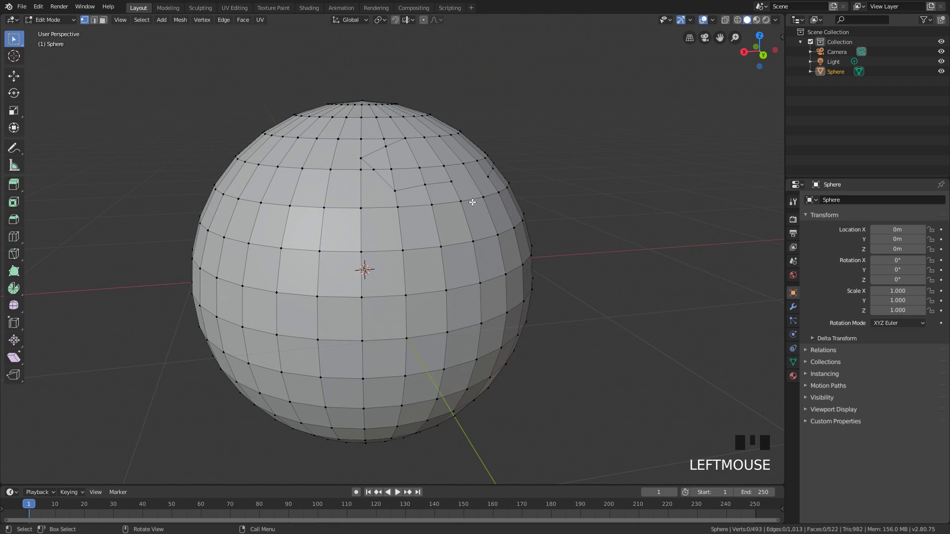
left_click(420, 250)
left_click(276, 336, "shift")
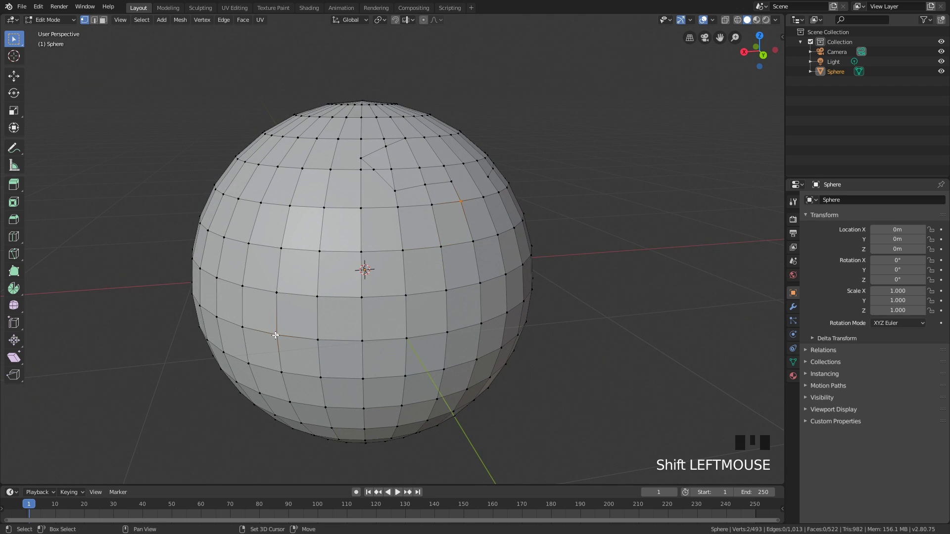
key("j")
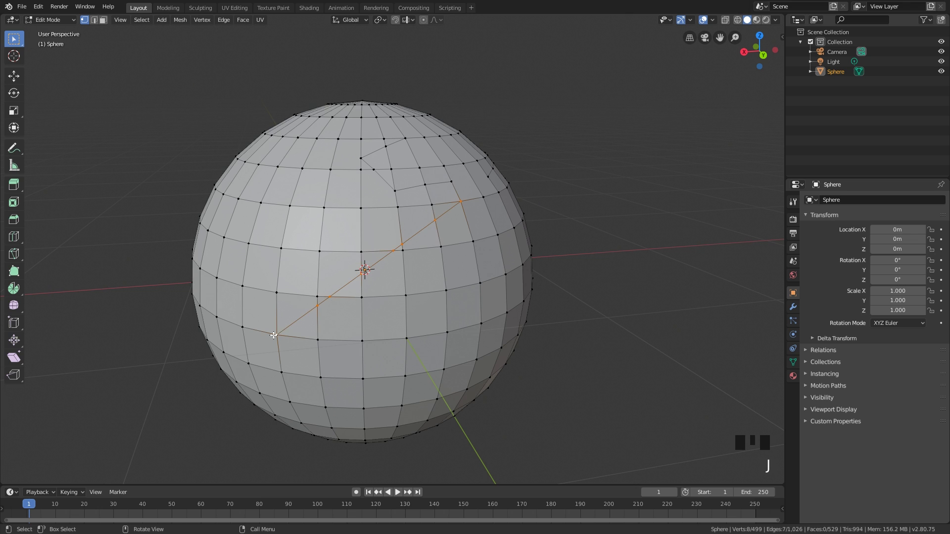
middle_click_drag(461, 200, 434, 216)
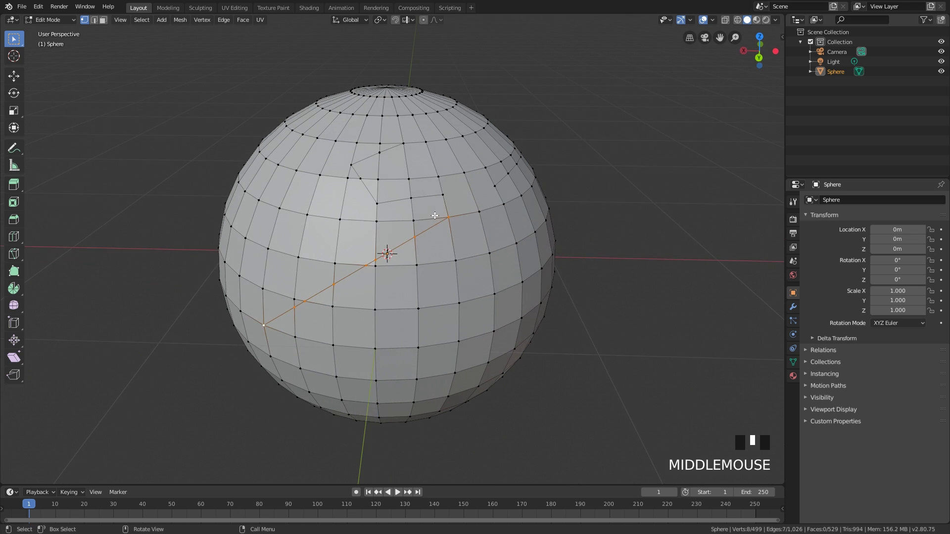
middle_click_drag(363, 245, 391, 257, "shift")
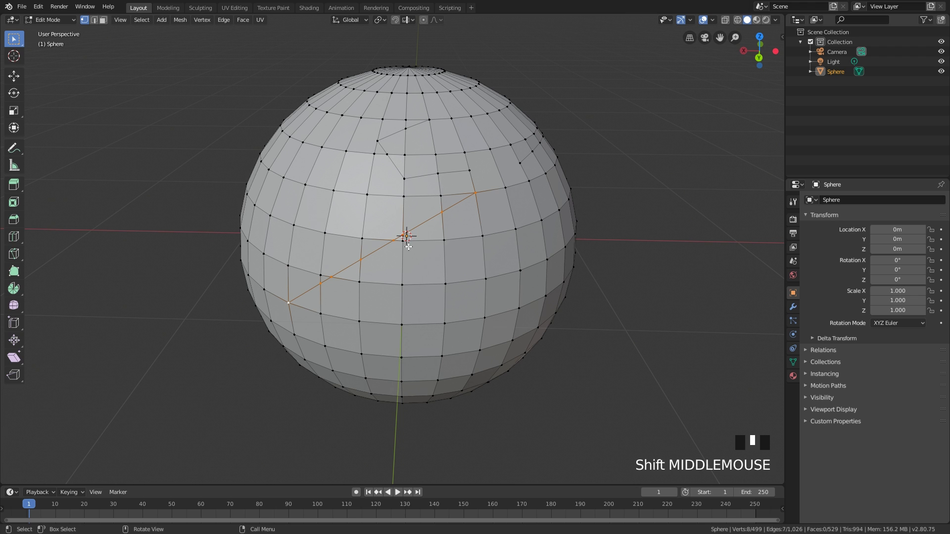
middle_click_drag(408, 246, 592, 244)
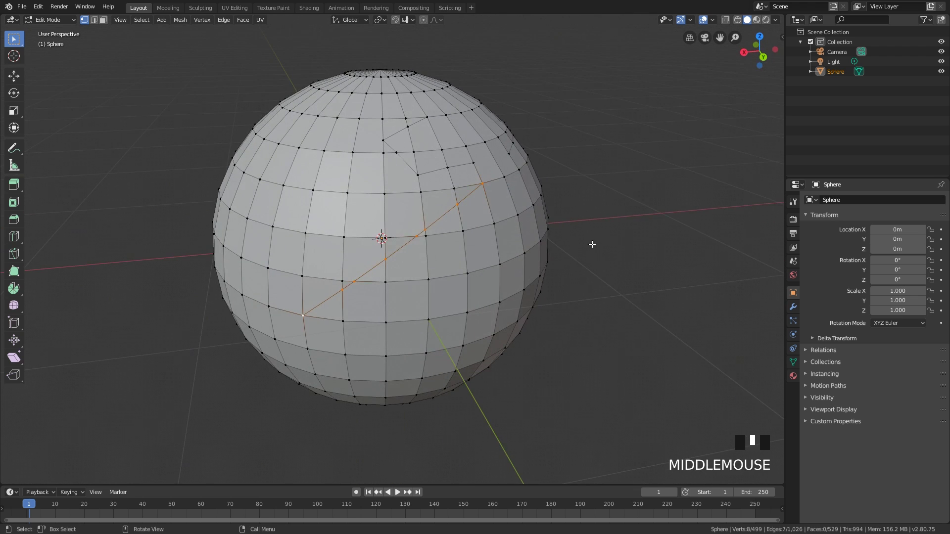
key("k")
scroll(325, 203, "up", 2)
middle_click_drag(350, 218, 203, 185)
left_click(252, 196)
left_click(561, 223)
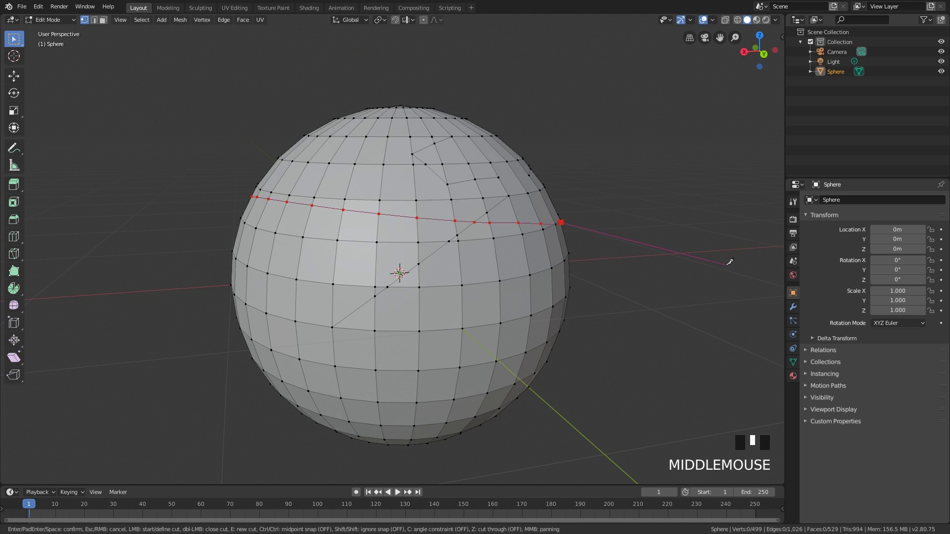
right_click(705, 244)
Try a straight knife cut across the sphere's upper half, starting and ending outside the mesh, and discard it.
key("k")
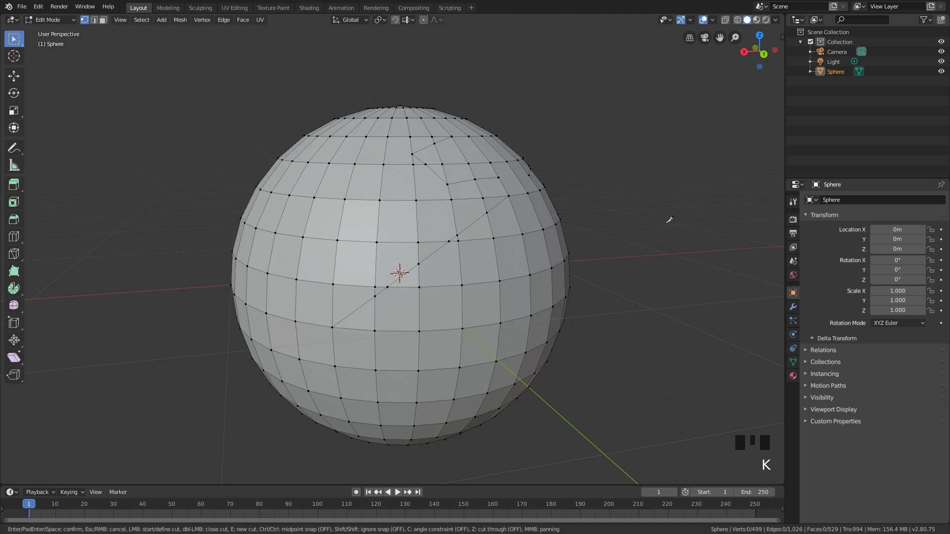
left_click(665, 224)
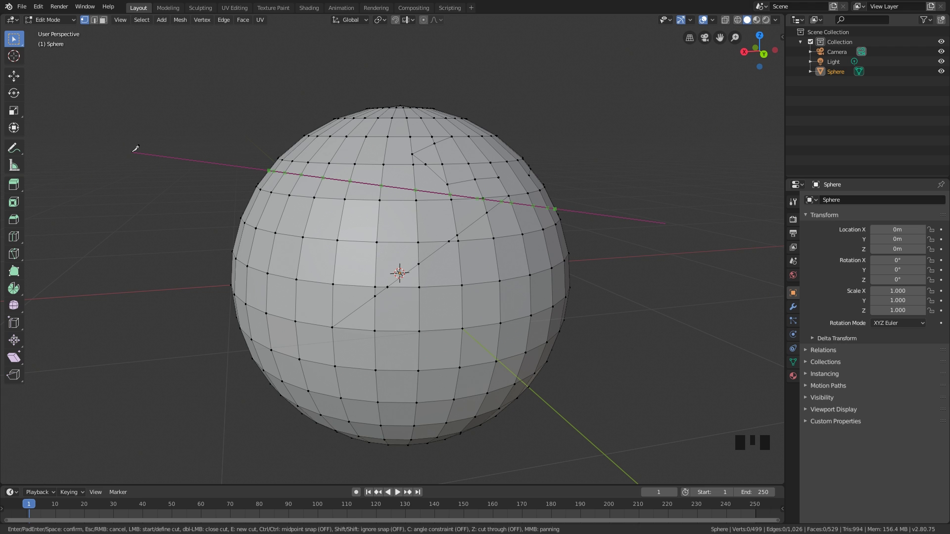
left_click(133, 151)
middle_click_drag(133, 151, 308, 238)
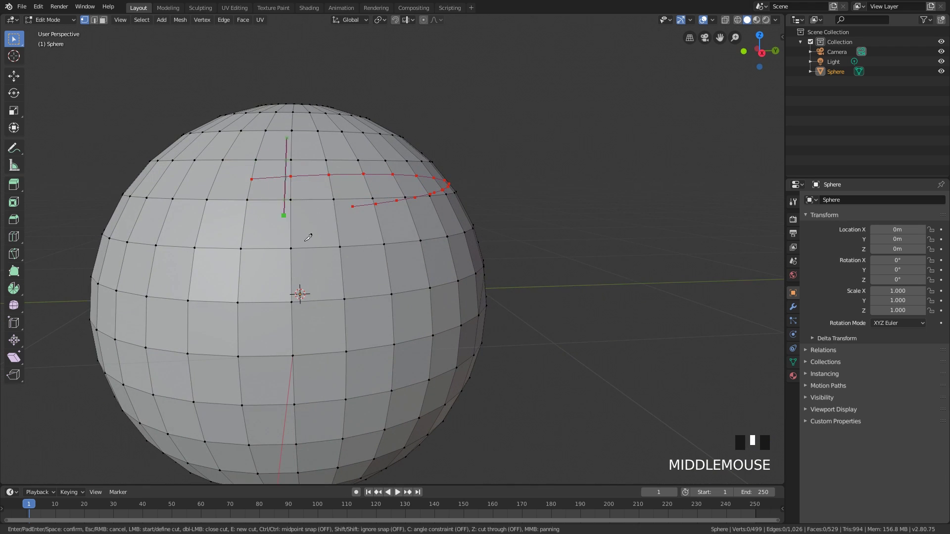
scroll(498, 294, "down", 3)
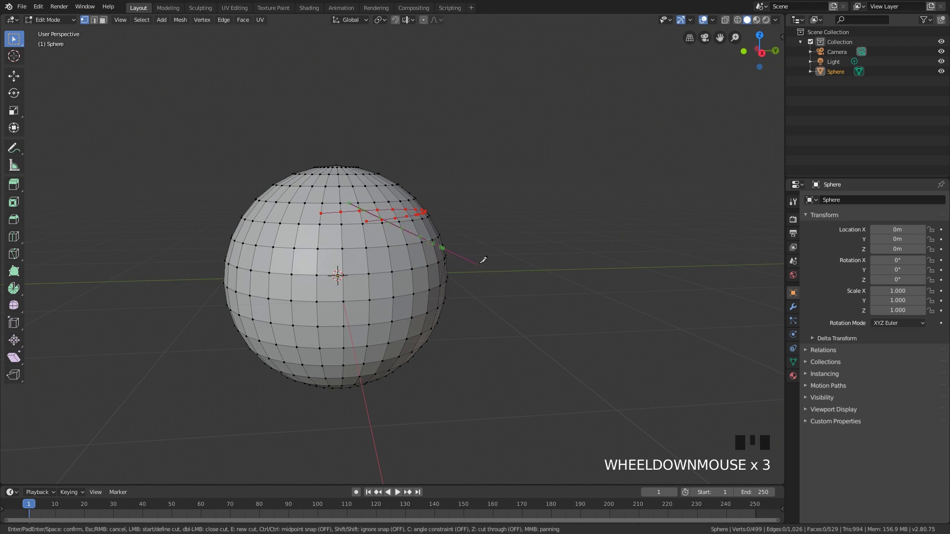
key("Escape")
Try a horizontal knife cut across the sphere's middle with cut-through enabled and discard it.
middle_click_drag(483, 274, 475, 272)
key("k")
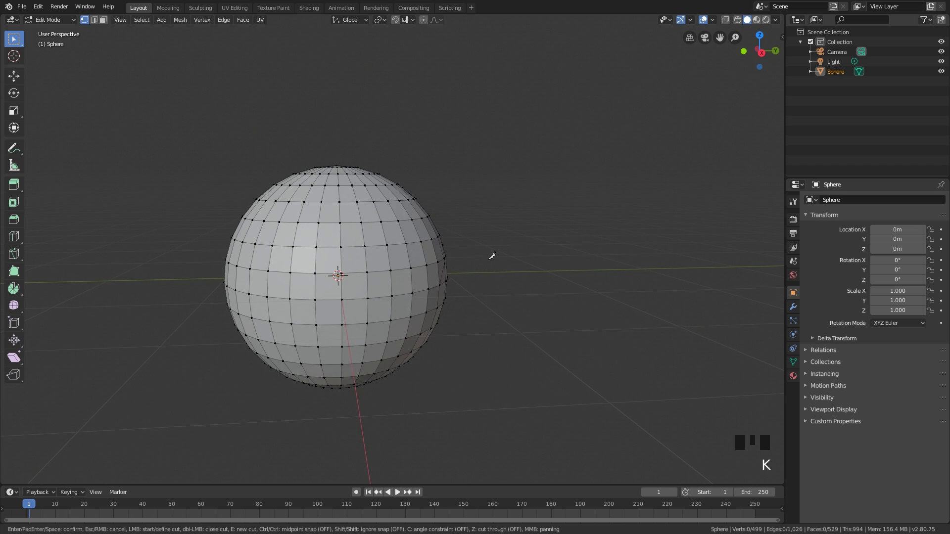
left_click(490, 258)
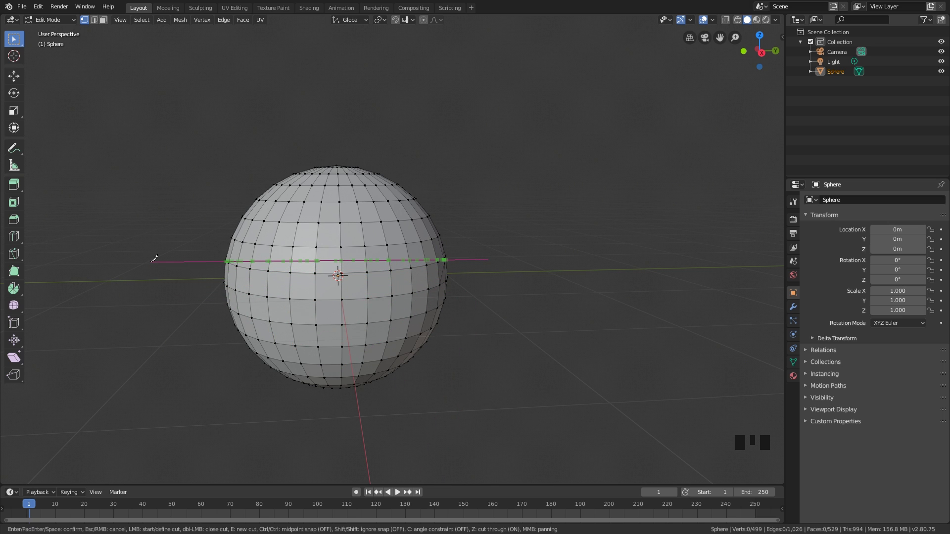
left_click(154, 258)
middle_click_drag(159, 260, 338, 259)
key("Escape")
middle_click_drag(592, 297, 445, 291)
scroll(445, 291, "up", 2)
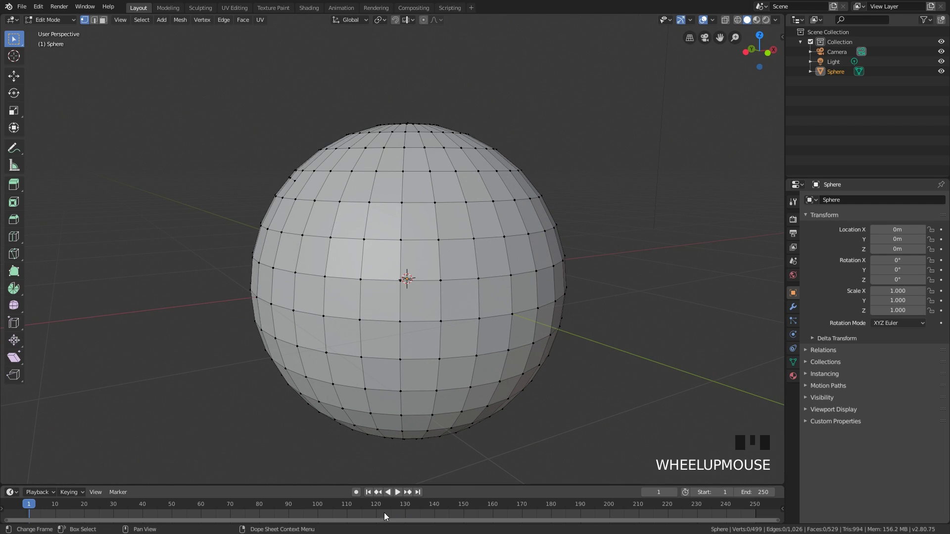
middle_click_drag(533, 374, 464, 314)
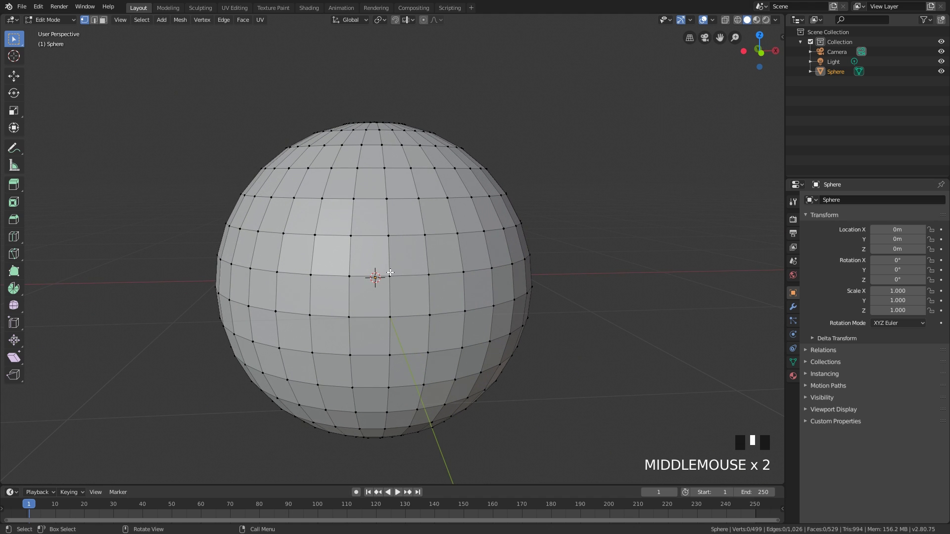
middle_click_drag(390, 273, 475, 294)
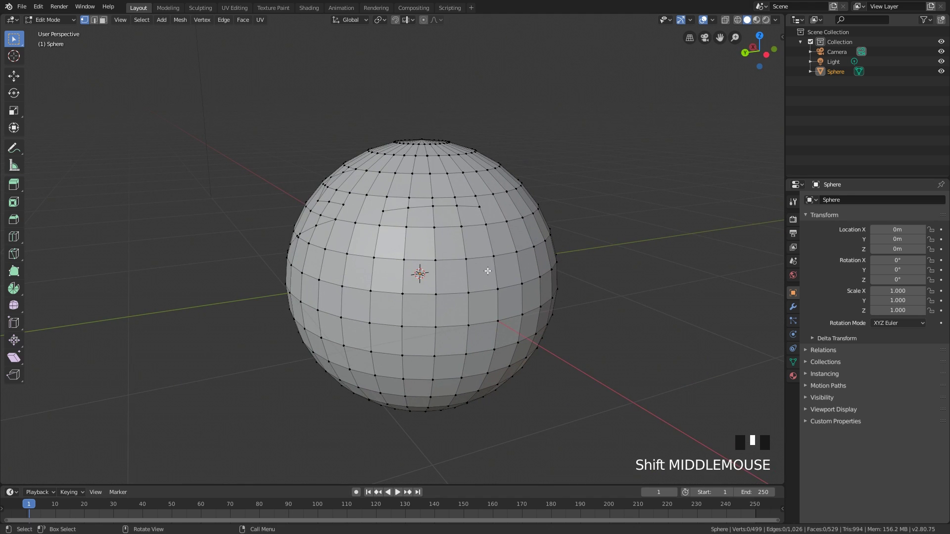
mouse_move(470, 221)
middle_mouse_down("ctrl")
mouse_move(479, 237)
mouse_move(469, 202)
middle_mouse_up("ctrl")
mouse_move(451, 263)
middle_mouse_down("shift")
mouse_move(449, 245)
mouse_move(456, 260)
mouse_move(445, 266)
middle_mouse_up("shift")
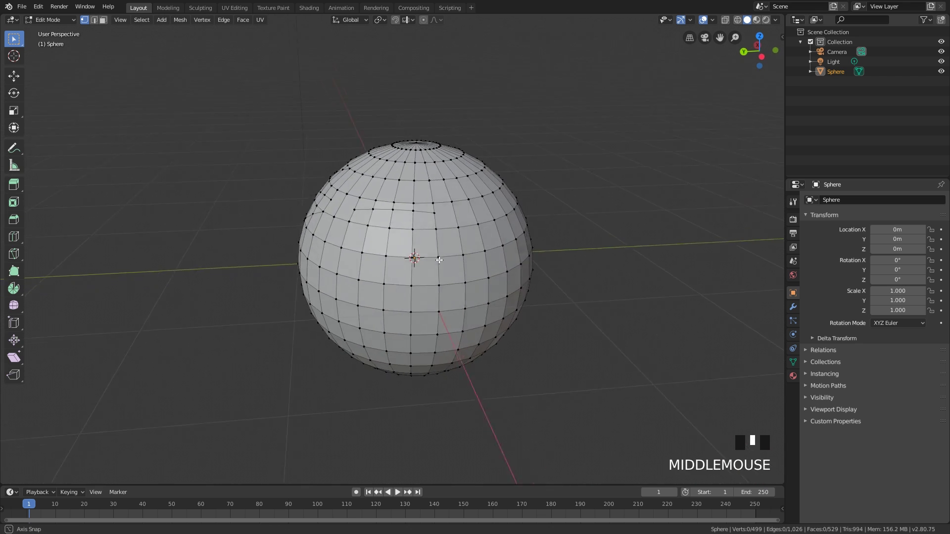
Undo the vertex connection and the preceding selection and mode changes, returning to the sphere in Object Mode.
key("ctrl+z")
key("ctrl+z")
key("ctrl+z")
key("ctrl+z")
key("ctrl+z")
key("ctrl+z")
key("ctrl+z")
key("ctrl+z")
key("ctrl+z")
key("ctrl+z")
key("ctrl+z")
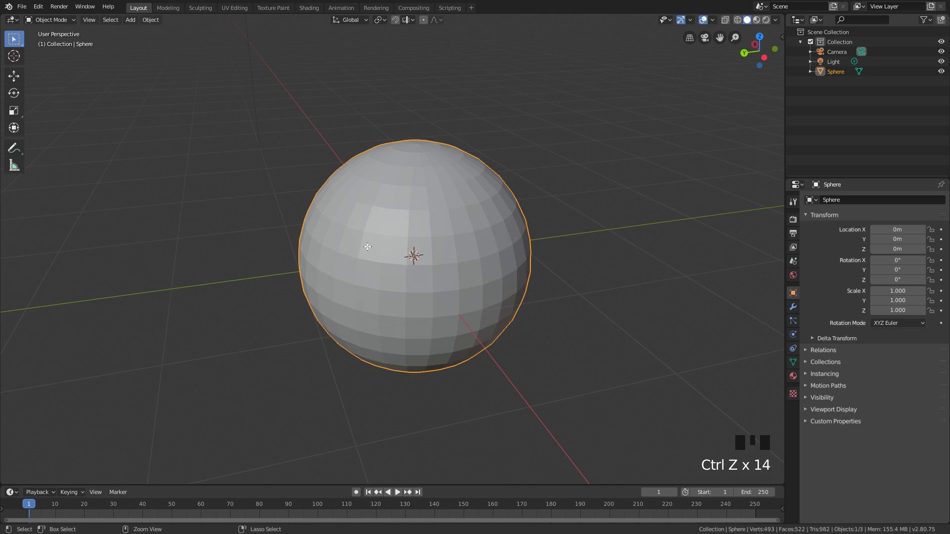
Undo the remaining cuts back to the uncut sphere in Edit Mode and select its top pole vertex in vertex mode.
middle_click_drag(367, 247, 439, 233)
key("ctrl+z")
key("ctrl+z")
key("ctrl+z")
key("1")
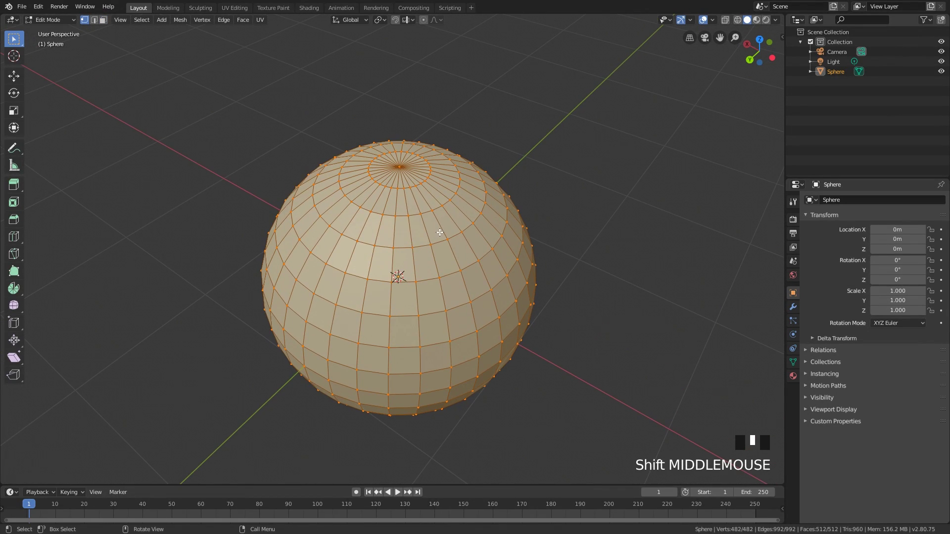
left_click(512, 189)
middle_click_drag(419, 356, 413, 348)
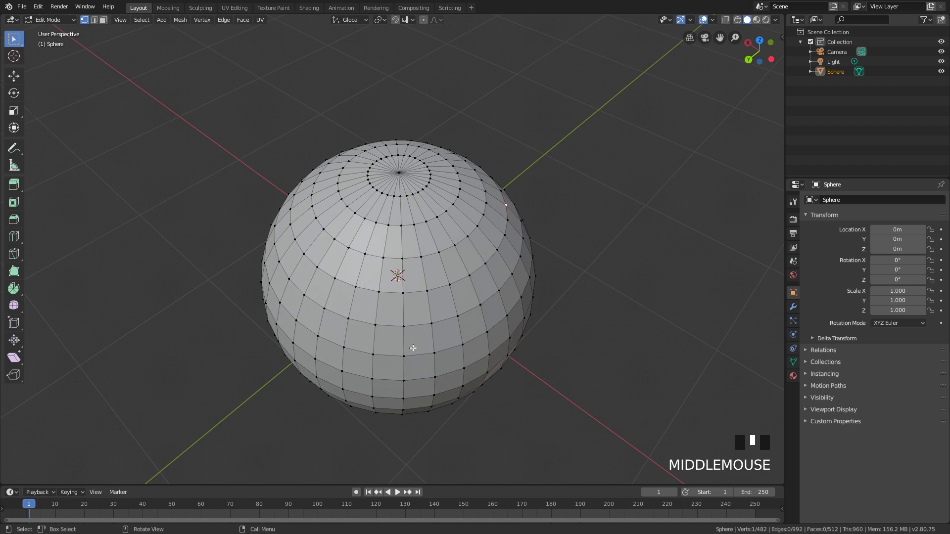
left_click(399, 171)
Grow the selection from the pole vertex to cover the sphere's top four rings of faces.
middle_click_drag(368, 316, 395, 275)
key("ctrl")
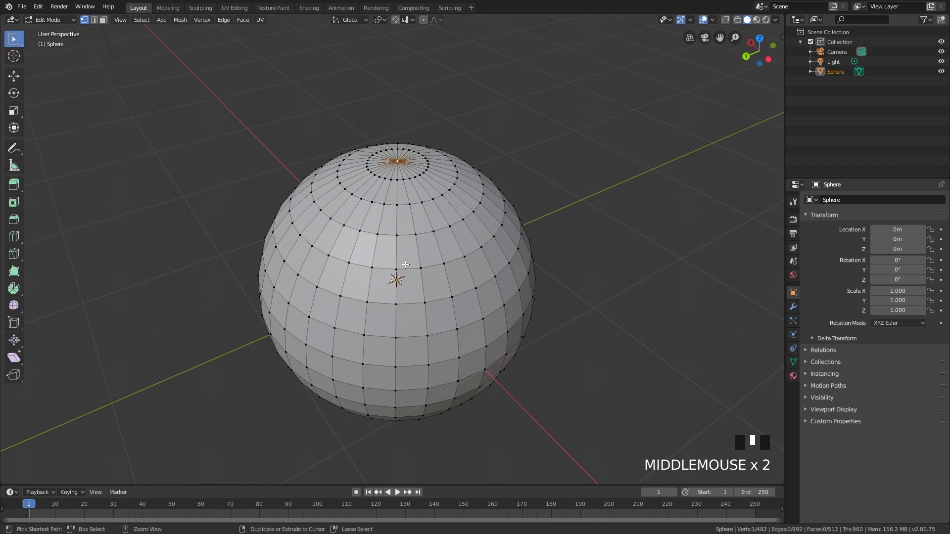
key("ctrl+KP_Add")
key("ctrl+KP_Add")
key("ctrl+KP_Add")
key("ctrl+KP_Add")
key("ctrl+KP_Add")
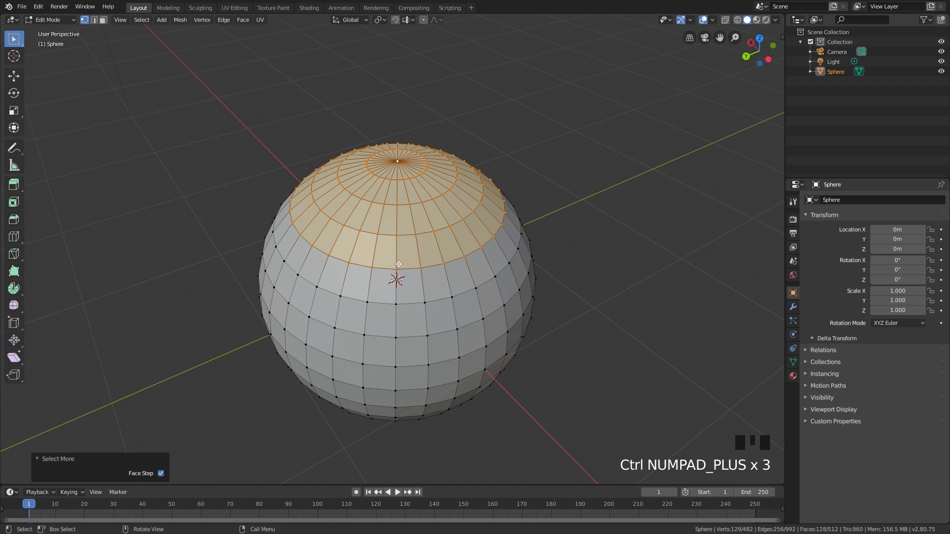
Separate the selected cap from the sphere into its own object by selection.
middle_click_drag(399, 264, 359, 215)
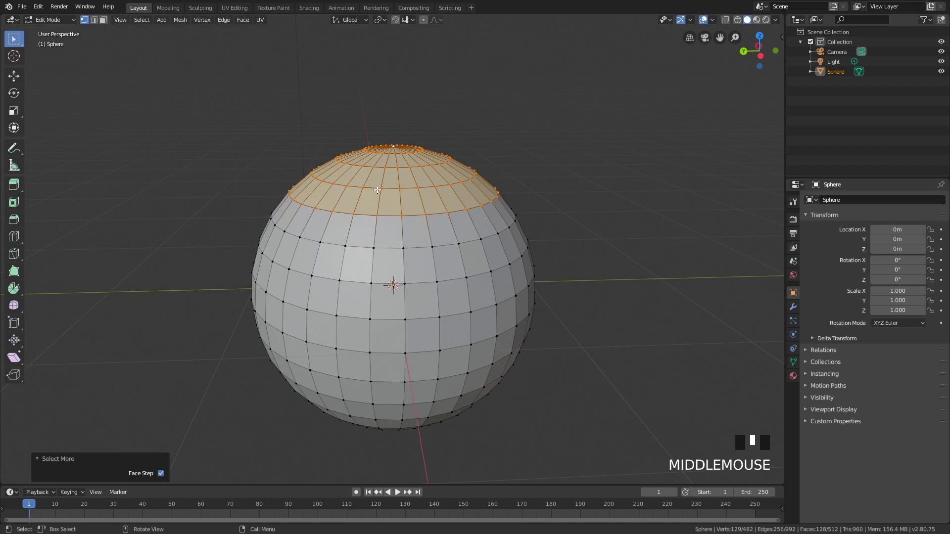
middle_click_drag(376, 190, 379, 194)
key("p")
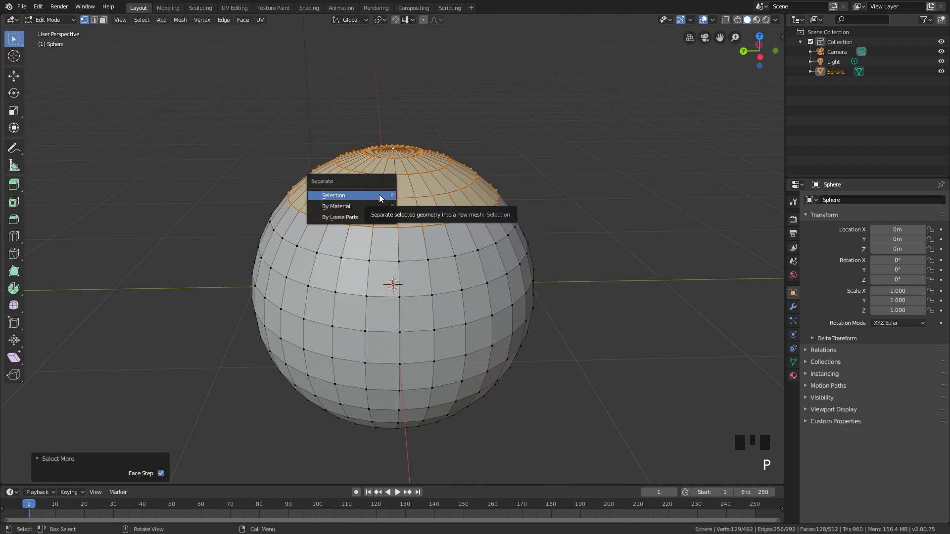
left_click(379, 195)
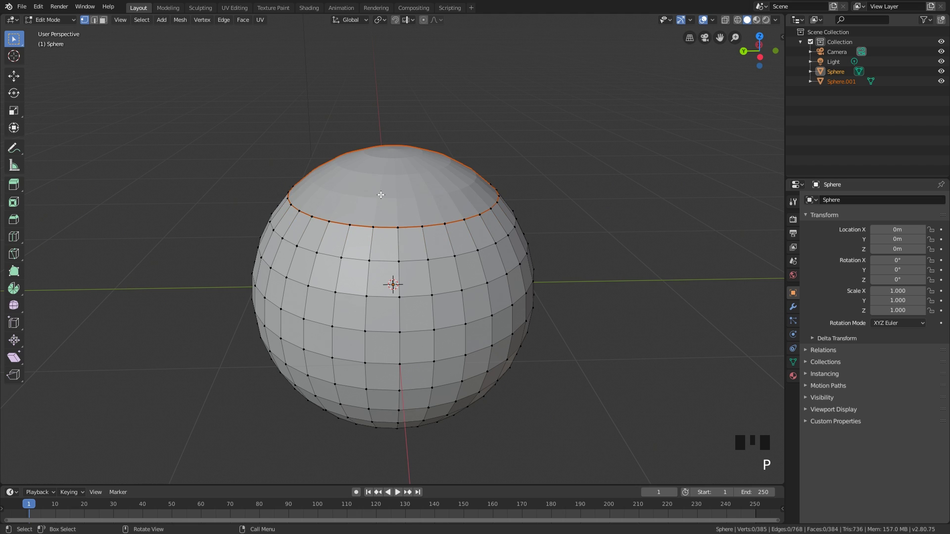
Return to Object Mode and select the separated cap, followed by the remaining sphere body.
key("Tab")
left_click(441, 183)
left_click(456, 209)
left_click(446, 194)
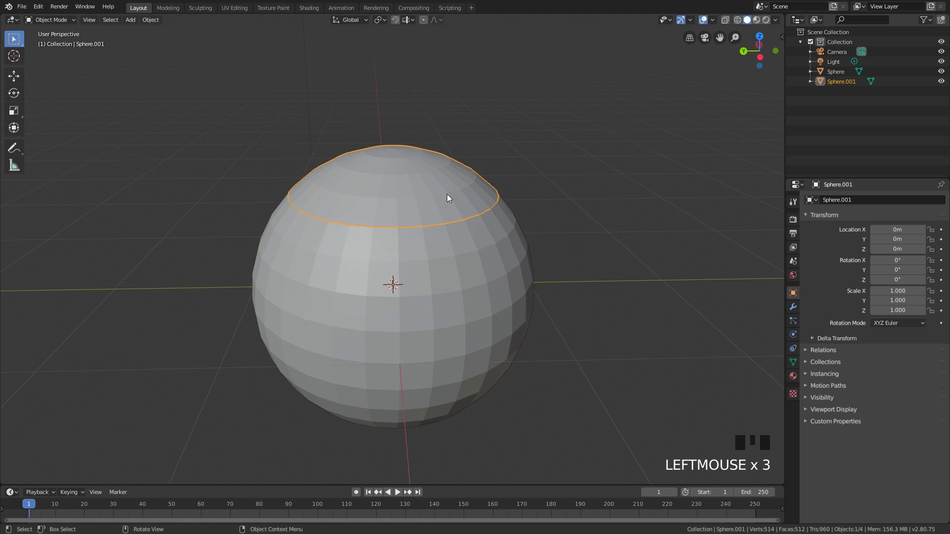
left_click(835, 72)
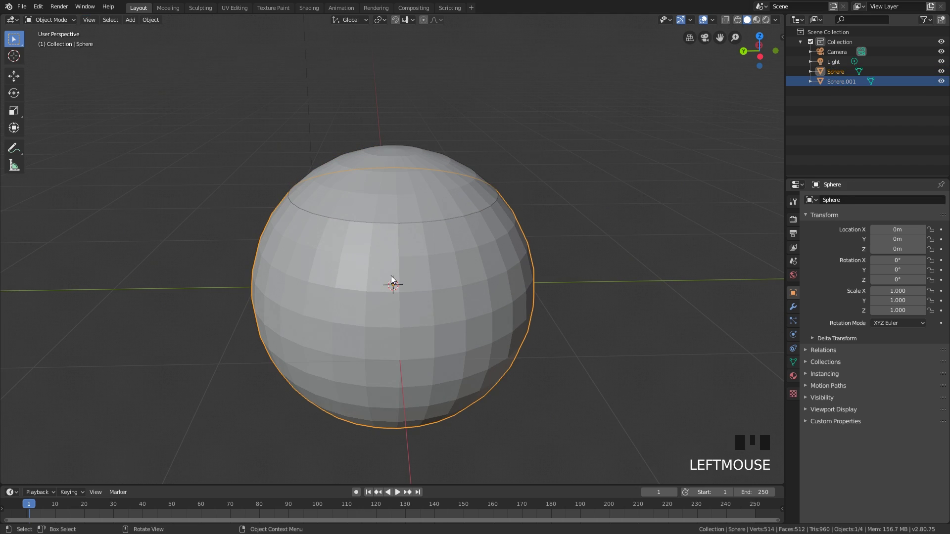
left_click(400, 196)
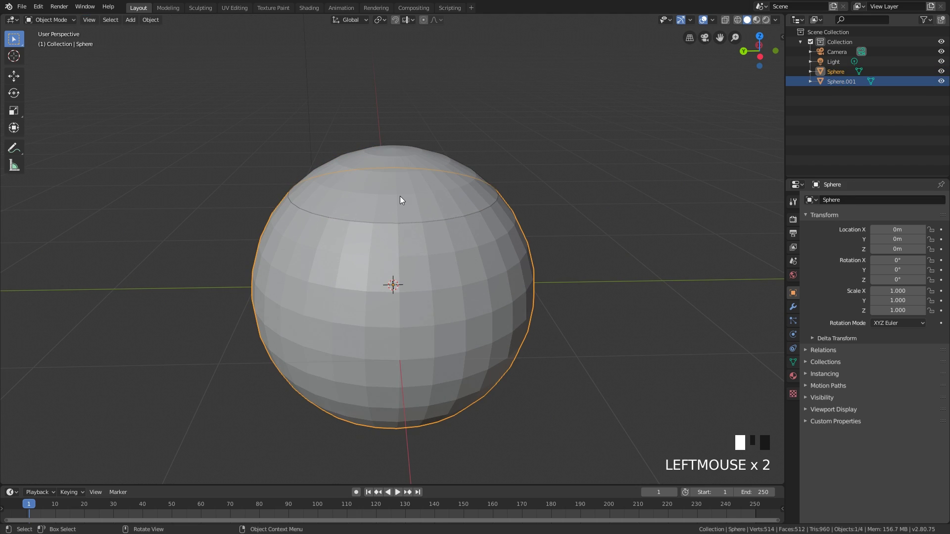
left_click(416, 263)
Extrude a two-by-two block of faces on the side of the sphere body outward by about 0.4 m.
middle_click_drag(473, 289, 556, 270)
scroll(485, 283, "up", 2)
key("Tab")
key("3")
left_click(518, 247)
left_click(466, 269)
left_click(490, 220, "shift")
left_click(502, 220, "shift")
left_click(515, 269, "shift")
key("e")
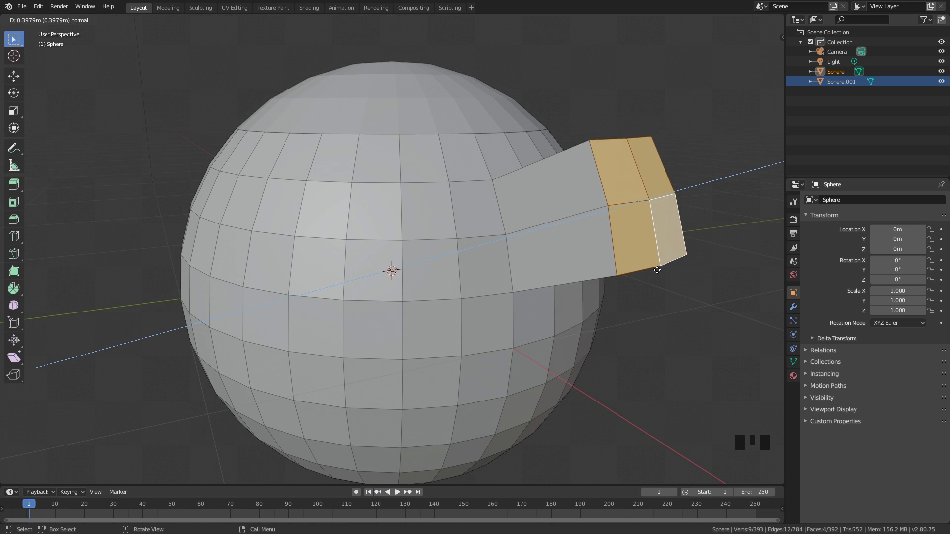
left_click(648, 273)
Try to extrude a single edge at the top of the extruded block's end upward.
middle_click_drag(648, 273, 621, 246)
key("2")
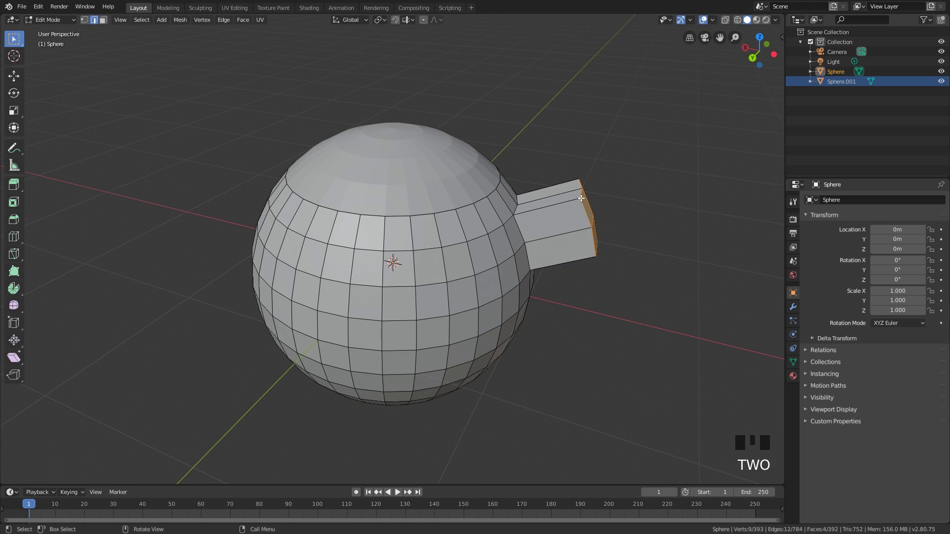
left_click(581, 187)
key("e")
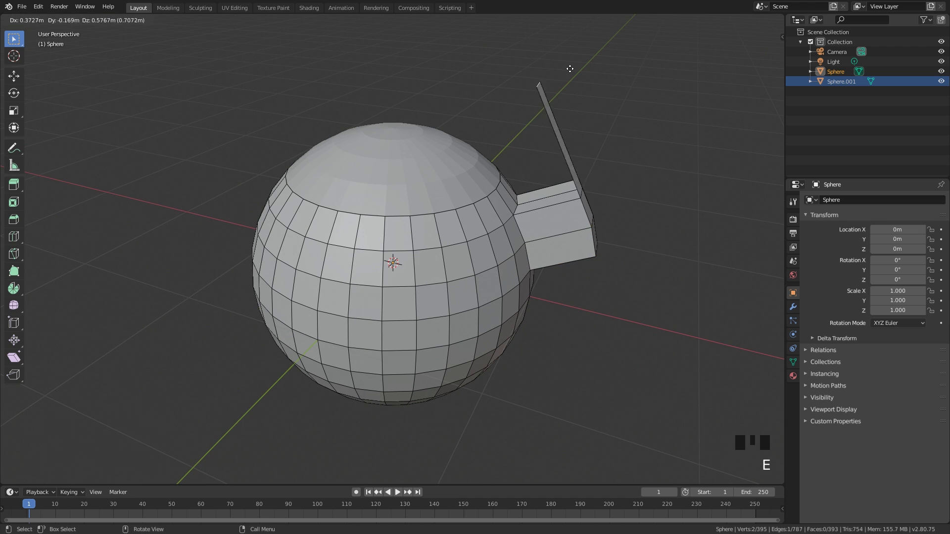
middle_click_drag(559, 250, 347, 246)
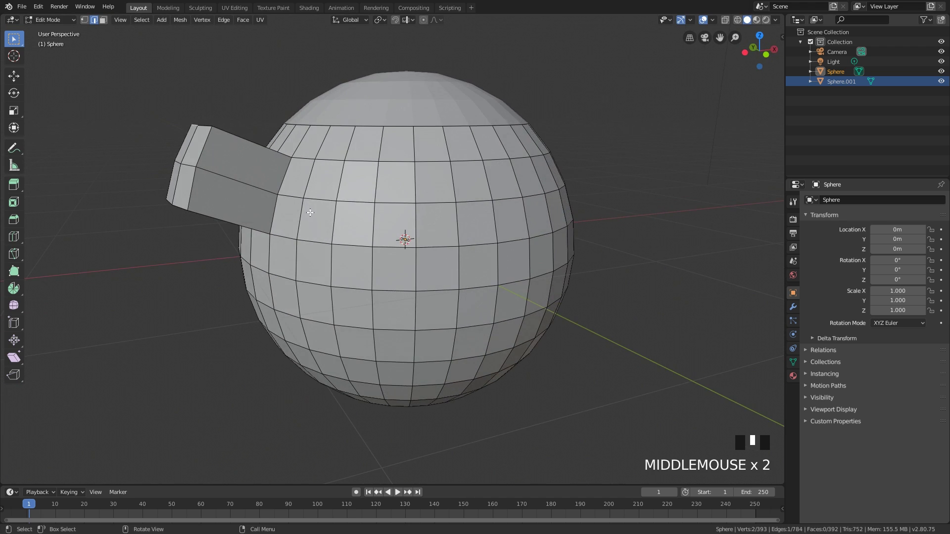
Try to extrude the loop of faces around the protruding block along its normals.
mouse_move(290, 205)
middle_mouse_down("shift")
mouse_move(377, 239)
mouse_move(346, 221)
mouse_move(361, 239)
middle_mouse_up("shift")
key("3")
left_click(345, 226, "alt")
left_click(345, 226, "alt")
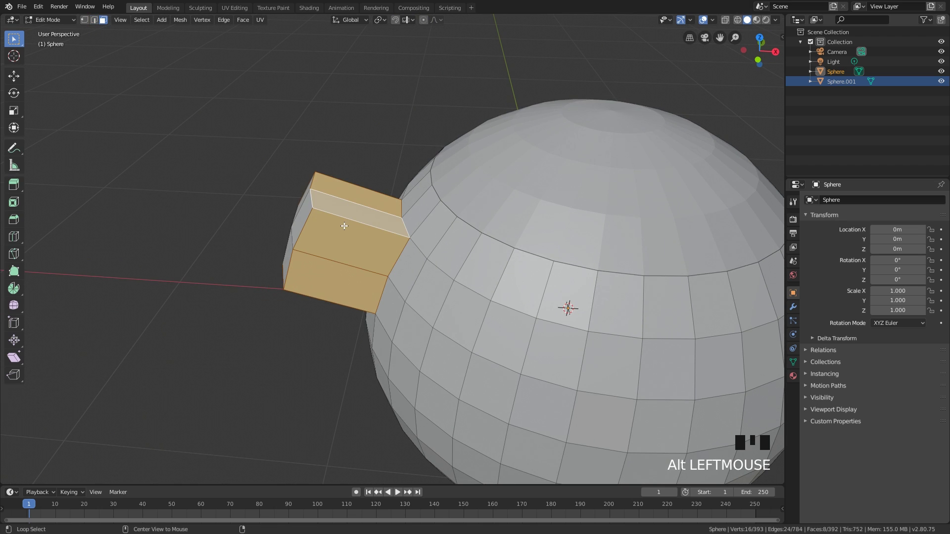
key("alt+r")
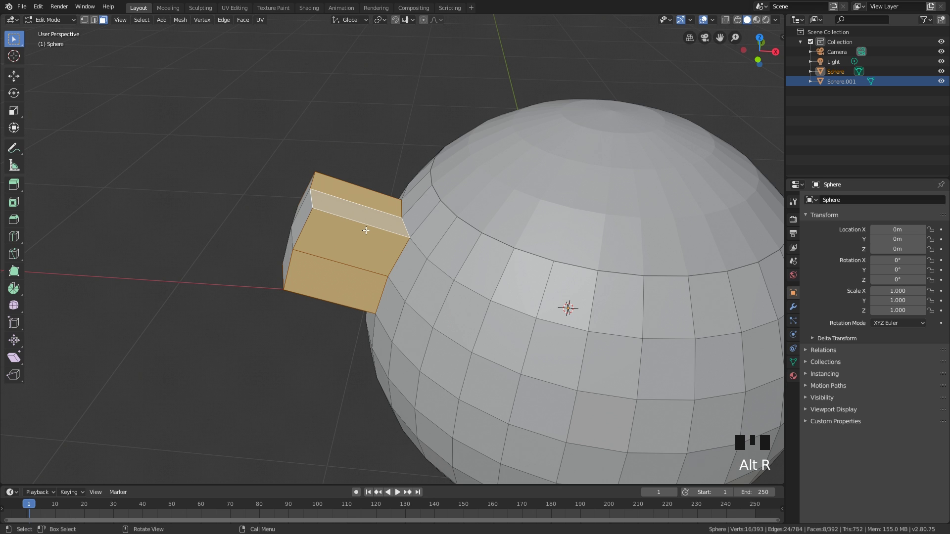
key("alt+e")
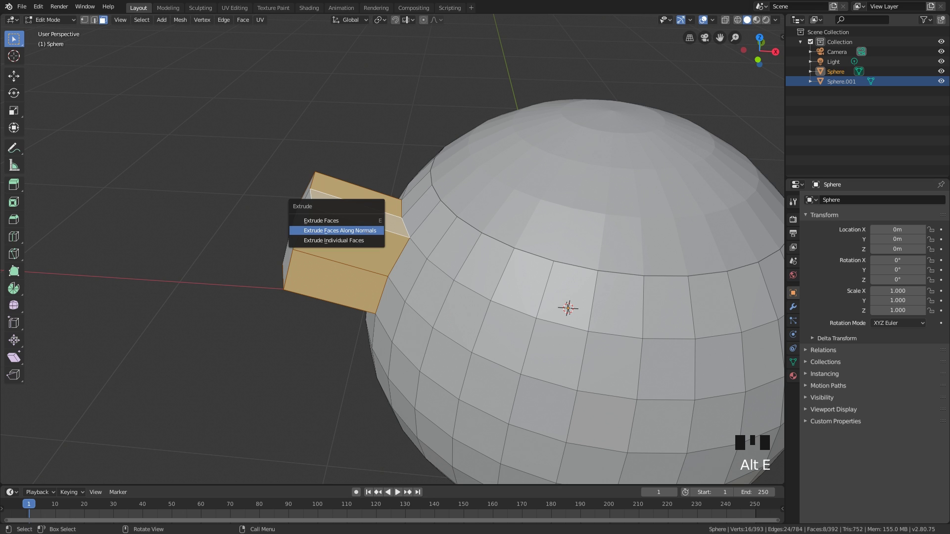
left_click(366, 230)
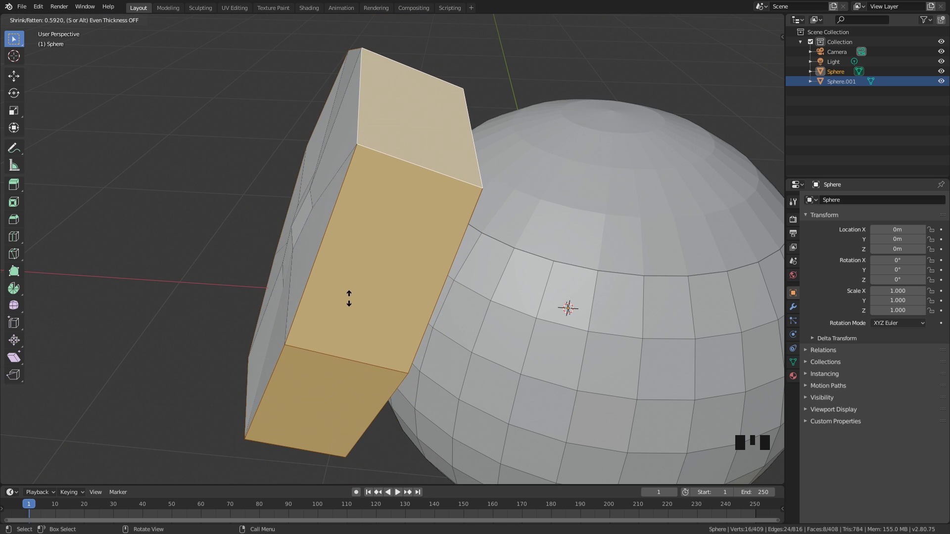
key("ctrl+z")
Bevel a single horizontal edge on the sphere's side with 5 segments and a width of about 0.15 m.
middle_click_drag(349, 299, 348, 244)
key("2")
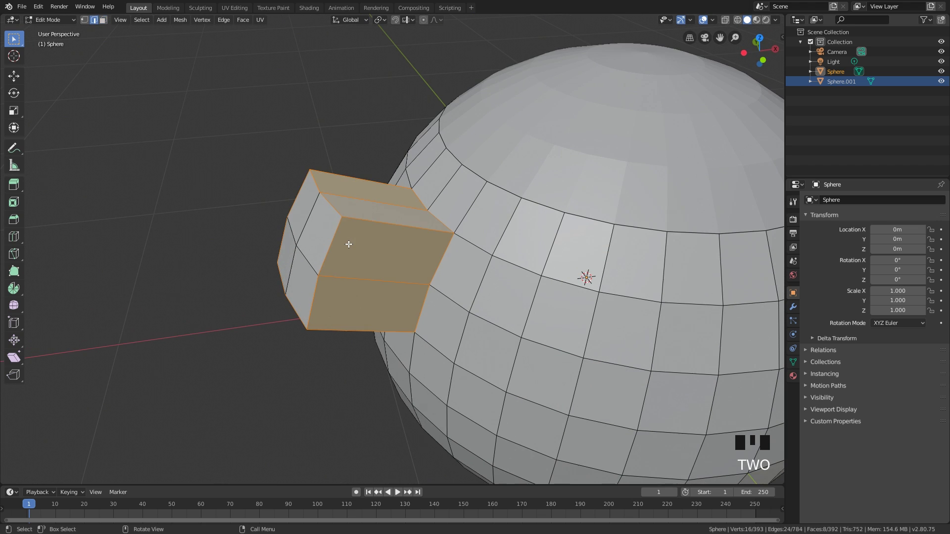
middle_click_drag(514, 250, 517, 247, "shift")
left_click(529, 257)
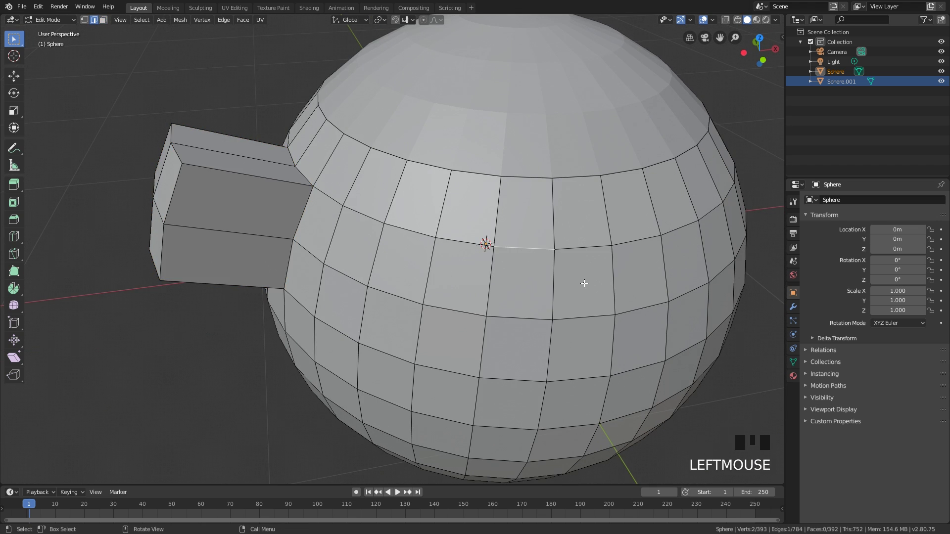
middle_click_drag(584, 283, 497, 250, "shift")
key("ctrl+b")
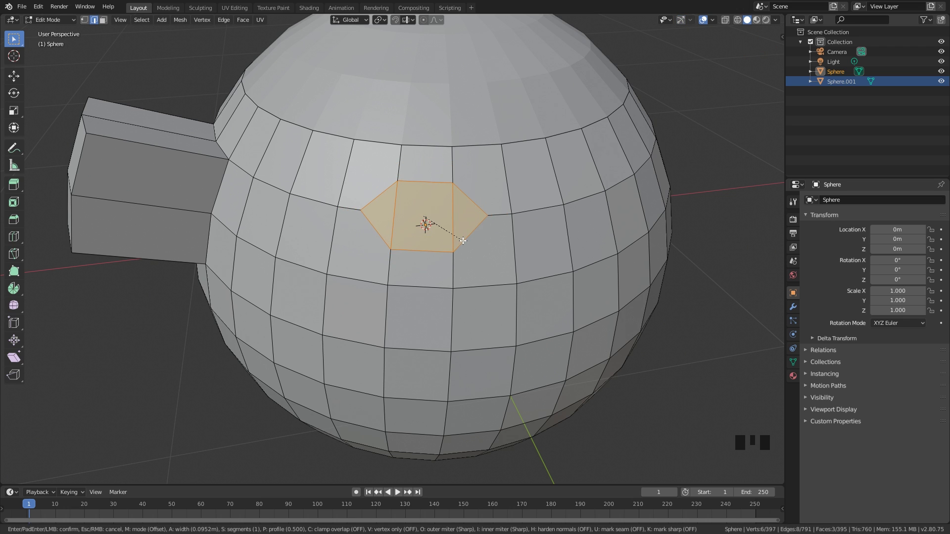
scroll(462, 240, "up", 4)
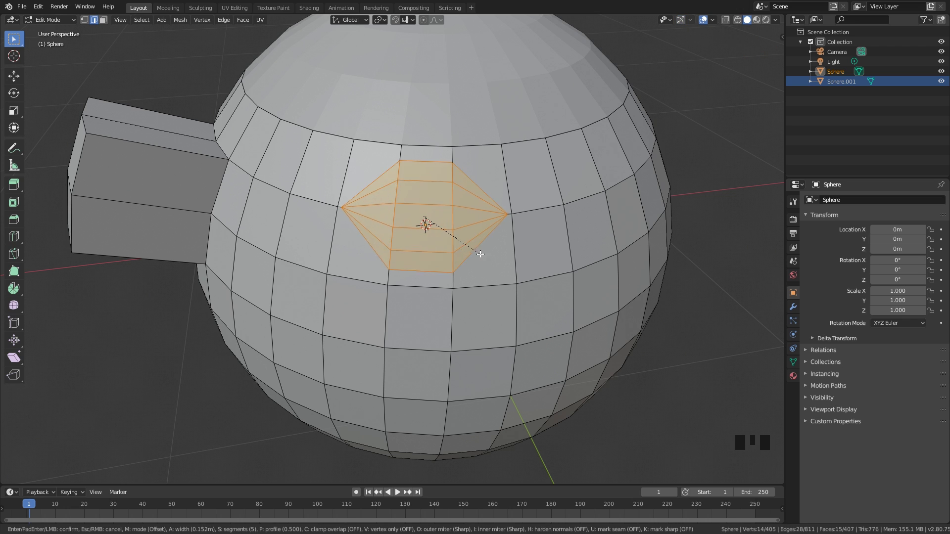
scroll(483, 255, "down", 4)
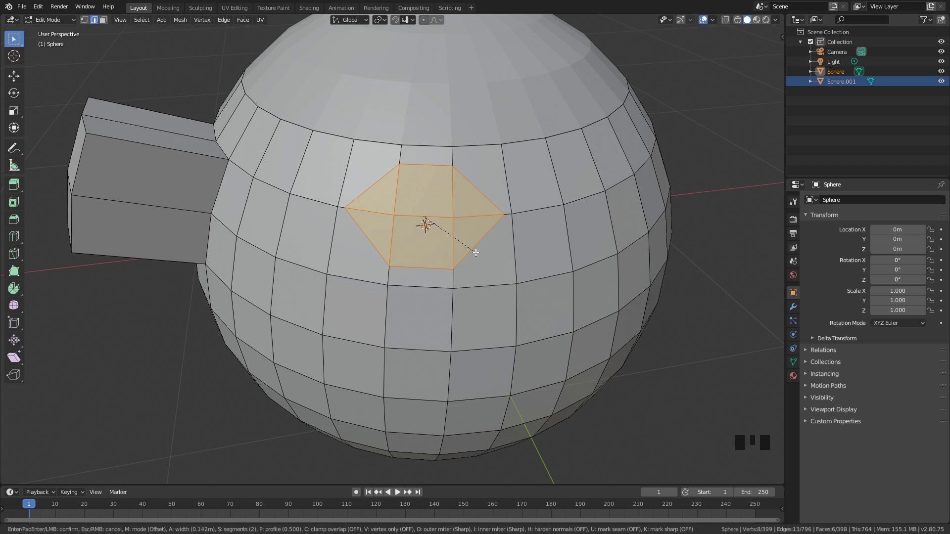
scroll(477, 252, "up", 4)
left_click(482, 250)
Delete a two-by-two group of faces on the sphere's side to open a square hole.
middle_click_drag(481, 250, 518, 250)
scroll(441, 244, "up", 2)
key("3")
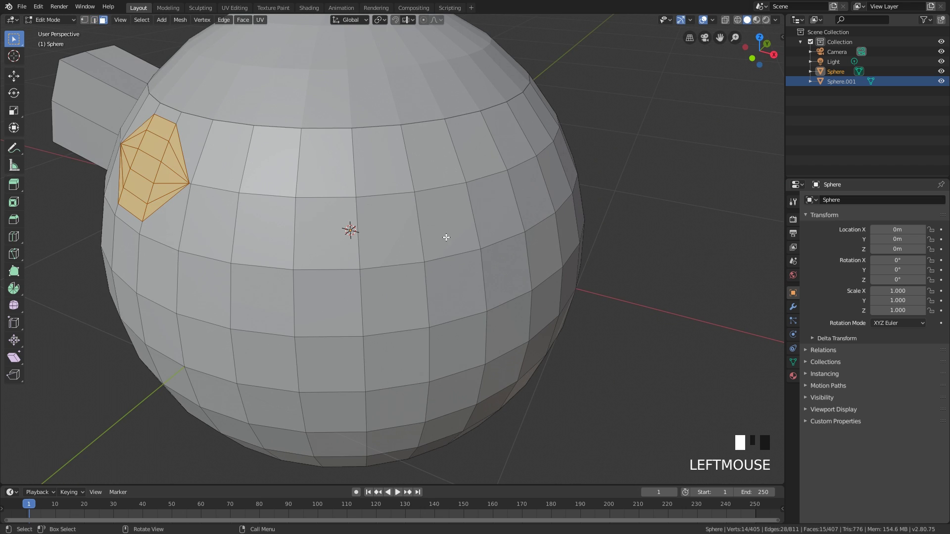
left_click(447, 237)
left_click(414, 277, "shift")
left_click(399, 239, "shift")
left_click(455, 267, "shift")
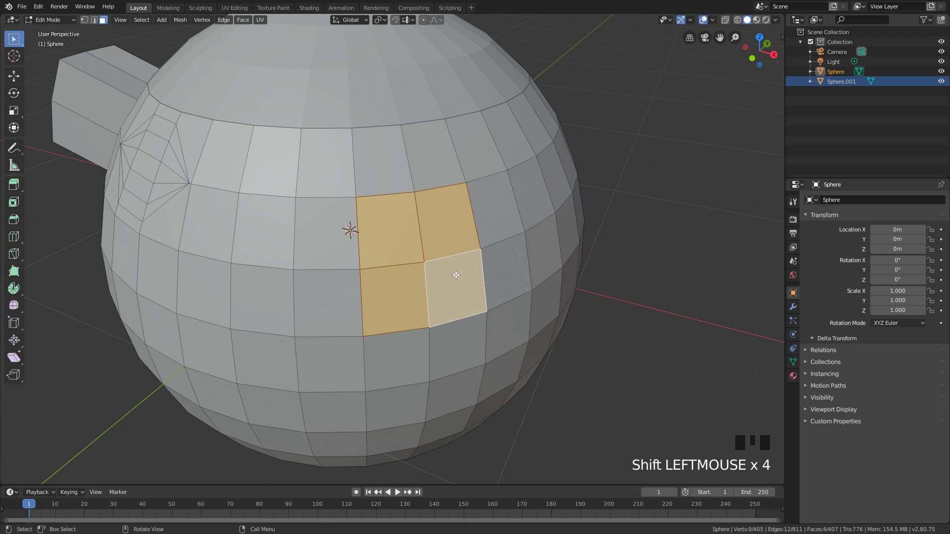
middle_click_drag(455, 267, 438, 273)
key("x")
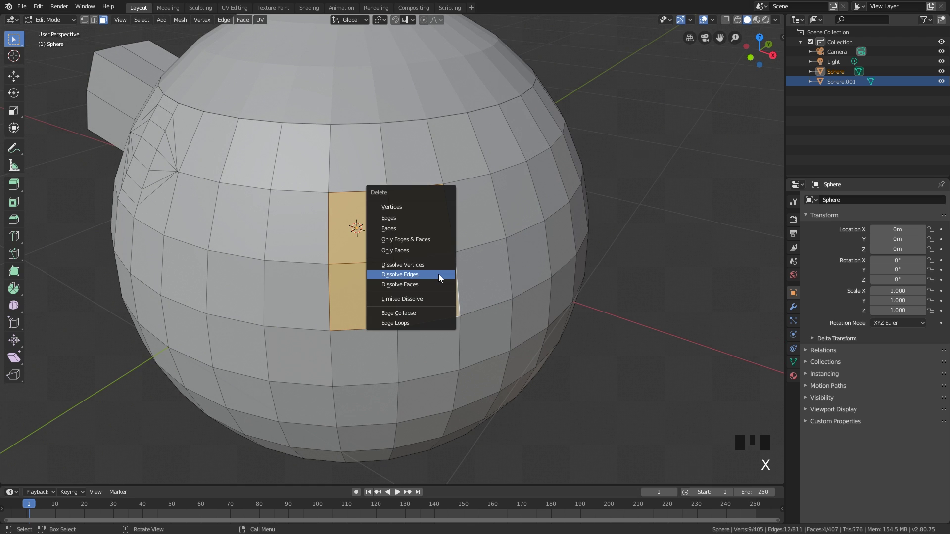
left_click(424, 229)
Select the boundary edge loop around the square hole in edge mode.
middle_click_drag(424, 229, 517, 227)
key("2")
left_click(437, 226, "alt")
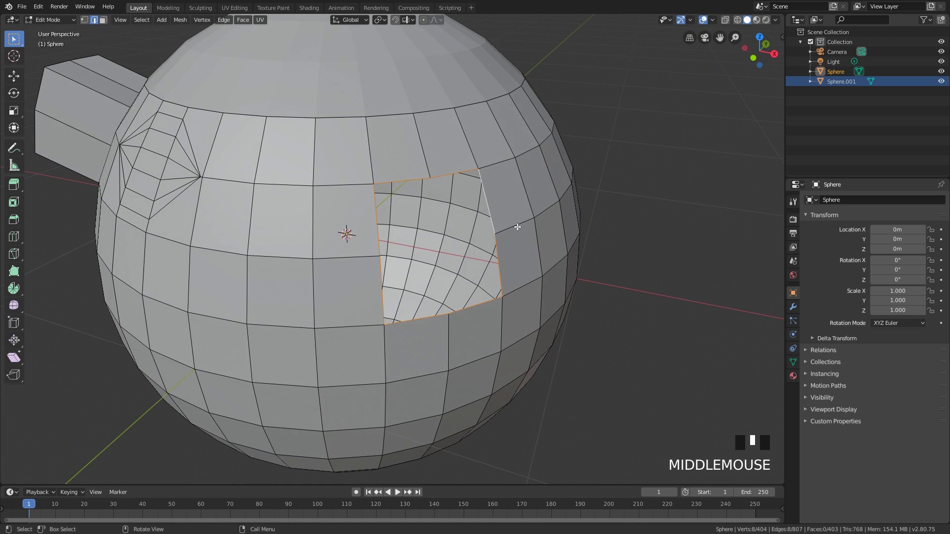
left_click(493, 215, "alt")
Try to fill the square hole with one single face.
key("f")
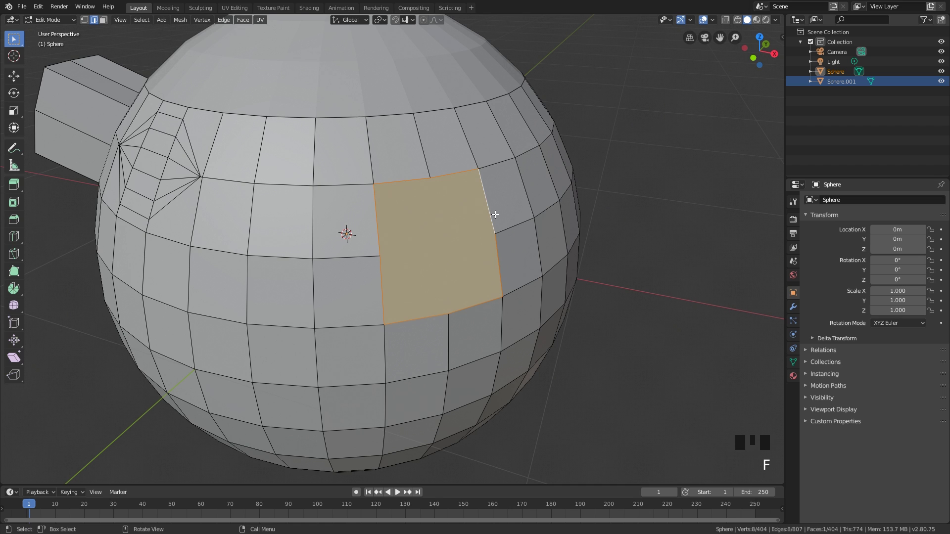
middle_click_drag(495, 220, 485, 226)
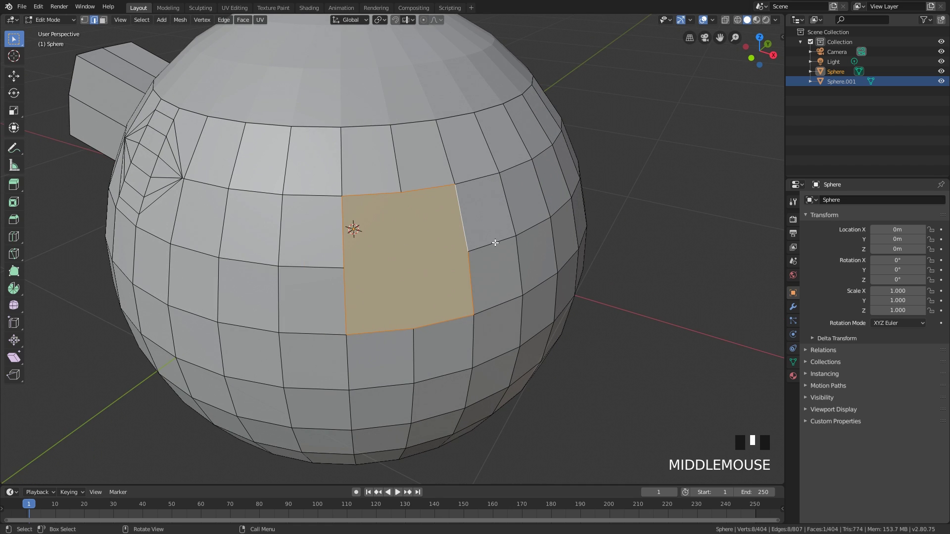
key("ctrl+z")
Find the Grid Fill operator by searching for "grid" and apply it to the square hole.
key("space")
key("space")
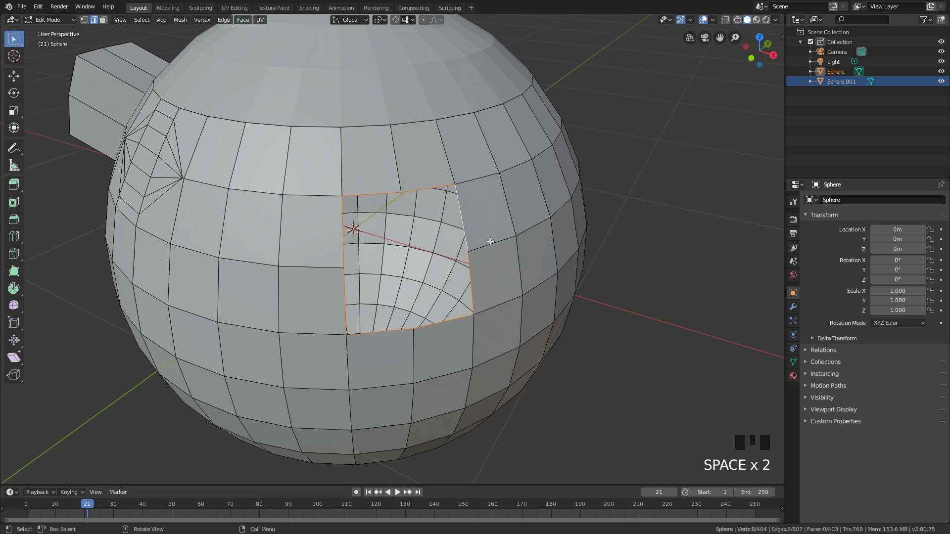
middle_click(490, 241)
key("F3")
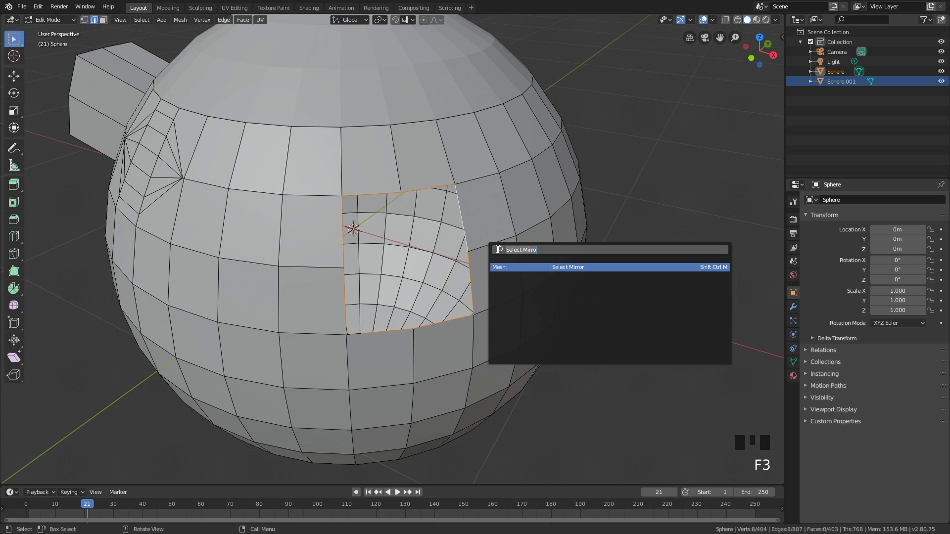
type("grid")
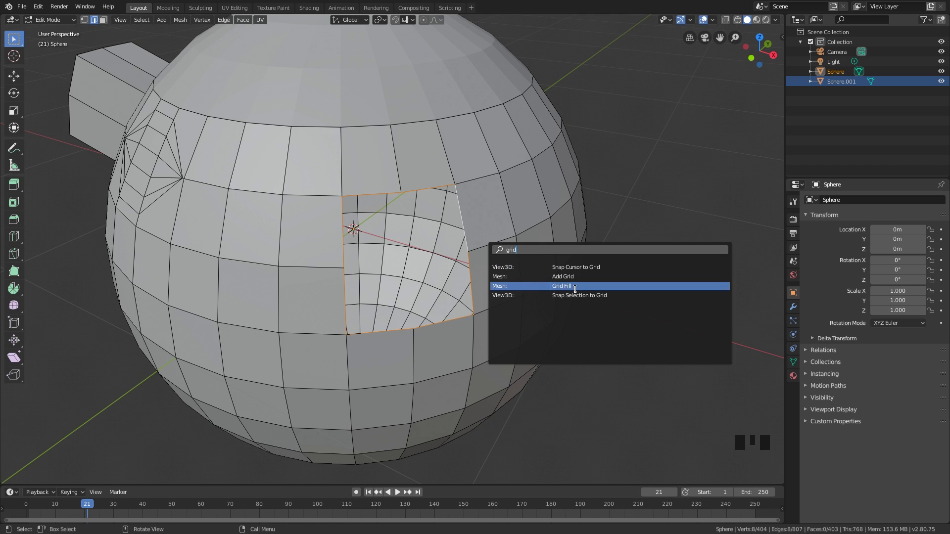
left_click(575, 289)
Set the Grid Fill offset to 4, stepping through the intermediate offsets.
middle_click_drag(454, 272, 308, 275)
middle_click_drag(420, 266, 404, 260, "shift")
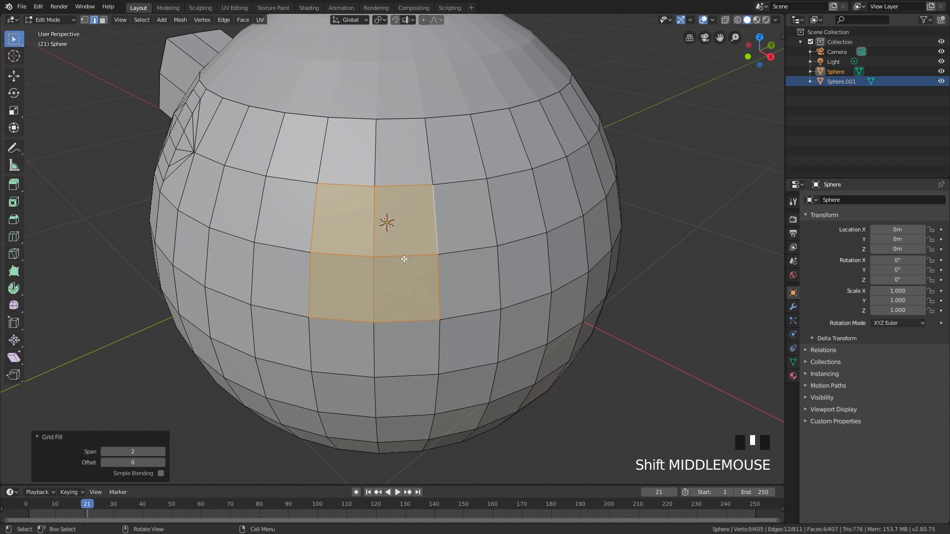
left_click(162, 462)
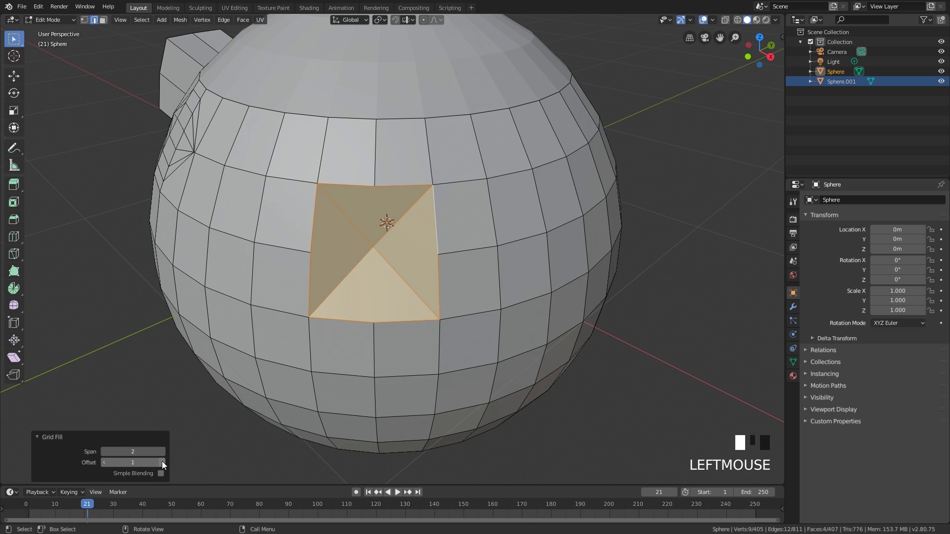
left_click(162, 462)
left_click(162, 462)
left_click(162, 462)
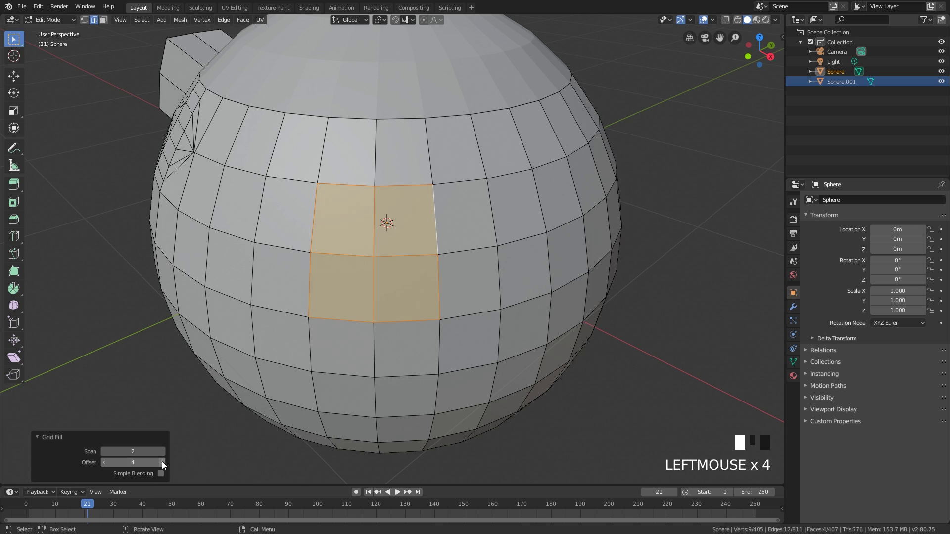
Set the Grid Fill offset to 6 for the patch filling the square hole.
left_click(162, 462)
left_click(162, 462)
middle_click_drag(548, 352, 551, 335)
middle_click_drag(448, 331, 432, 273, "shift")
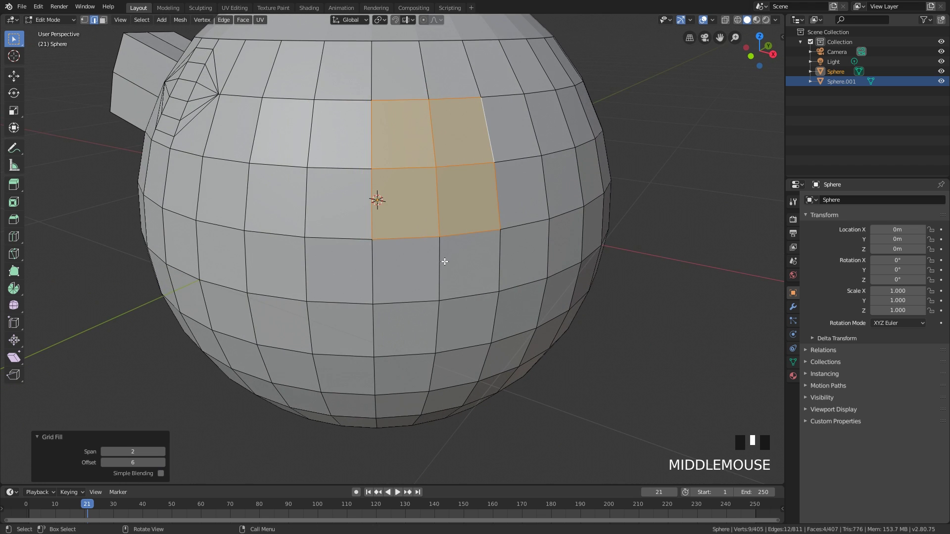
middle_click_drag(438, 237, 415, 228)
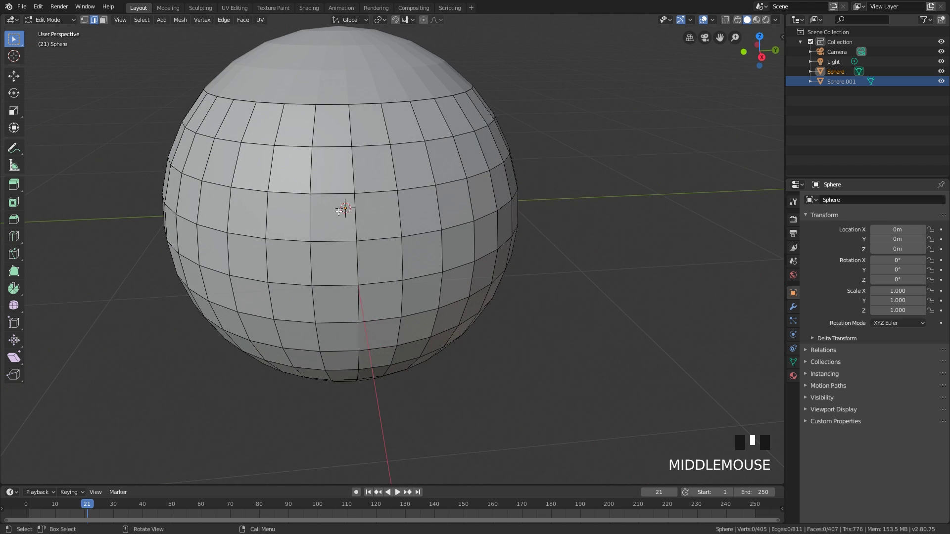
Inset a single face at the middle of the sphere's side by about 0.026 m.
left_click(396, 218)
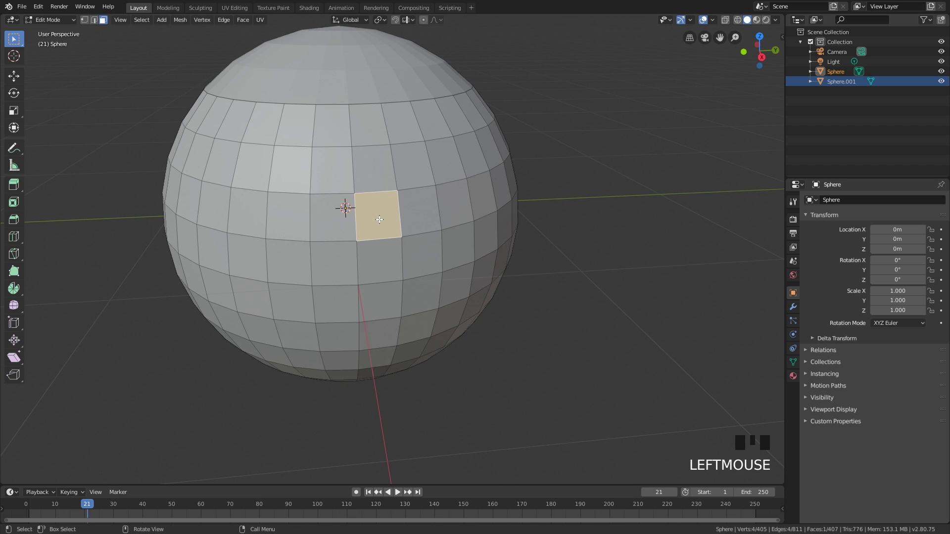
key("i")
left_click(524, 282)
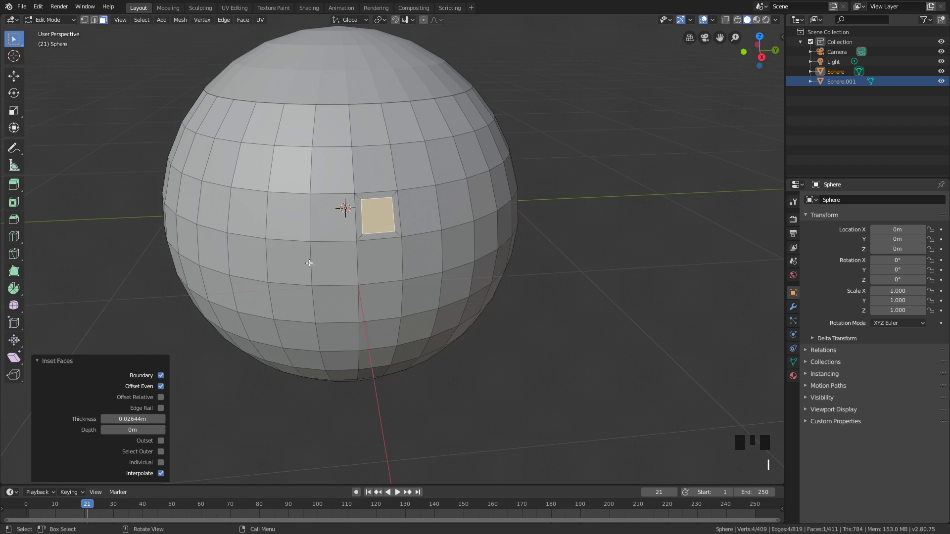
Grow the selection from one face to a three-by-three block and inset the faces individually by about 0.044 m.
middle_click_drag(309, 263, 248, 253)
left_click(250, 254)
key("ctrl+KP_Add")
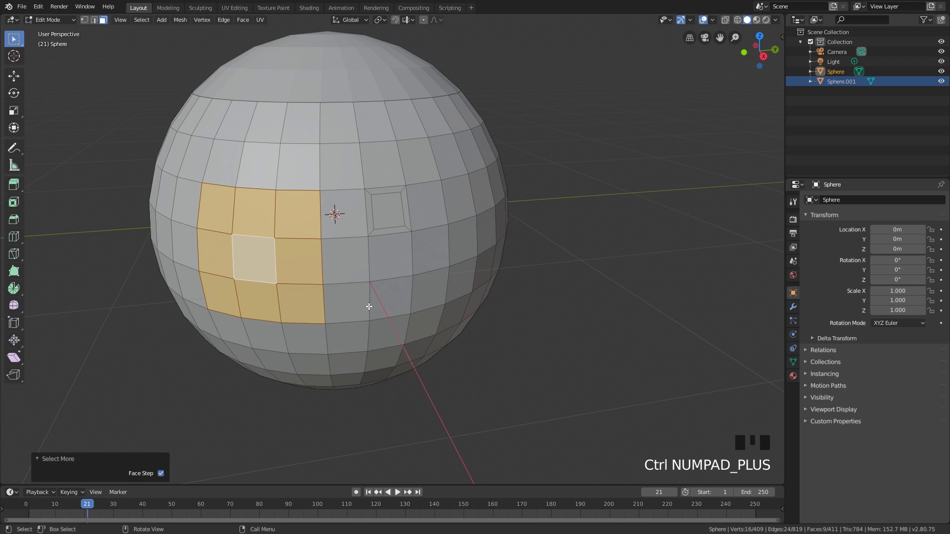
key("i")
key("i")
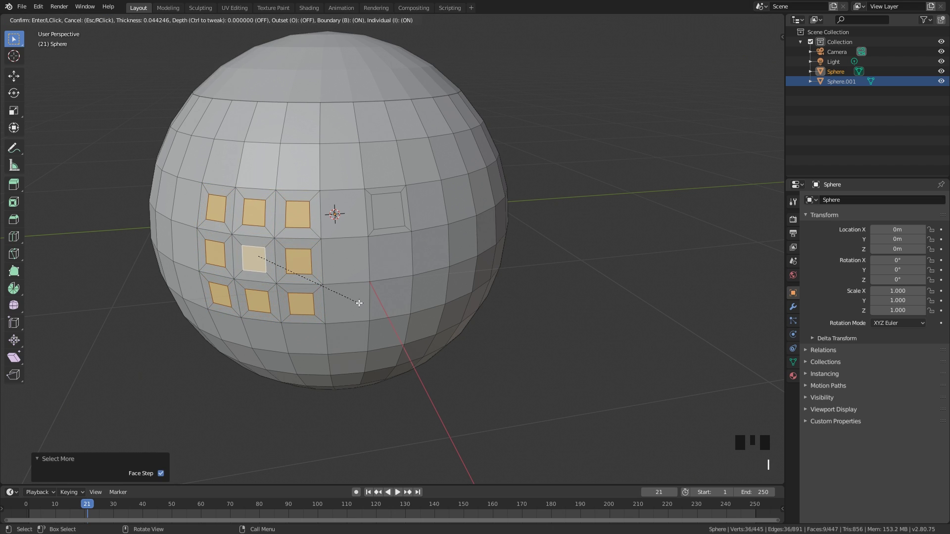
left_click(359, 303)
Select four adjacent faces in a horizontal row below the extruded arm and delete them as faces.
middle_click_drag(359, 302, 419, 260)
left_click(420, 260)
middle_click_drag(329, 269, 331, 258)
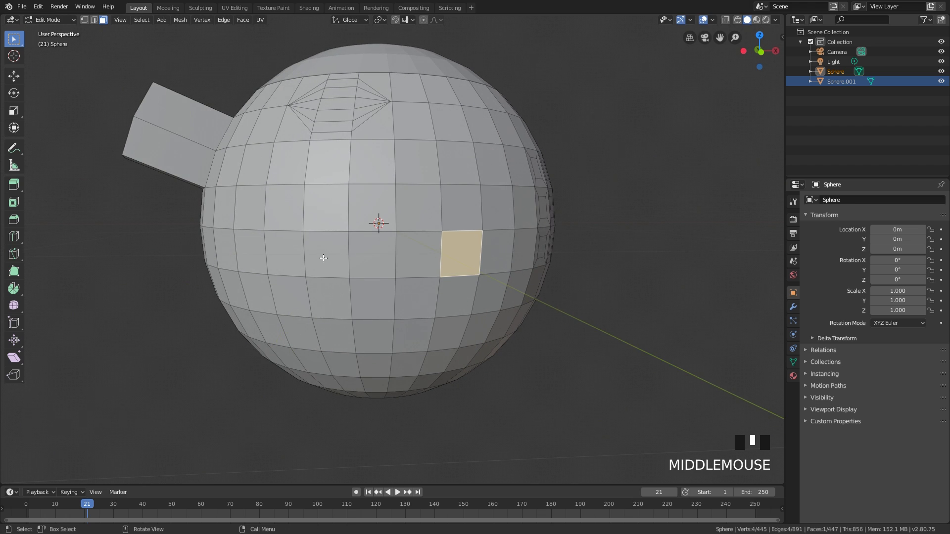
left_click(418, 253, "shift")
left_click(372, 254, "shift")
left_click(326, 255, "shift")
key("x")
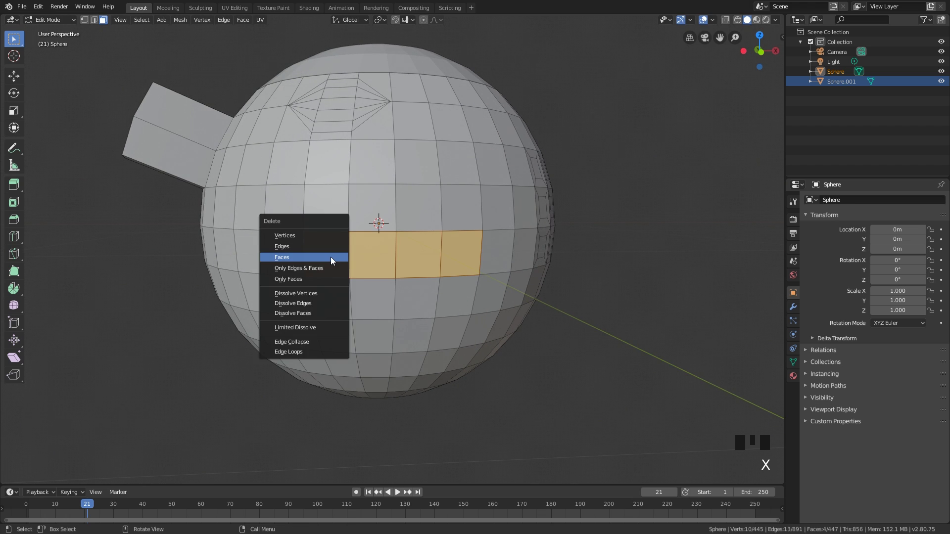
left_click(331, 257)
In edge mode, select the boundary loop of the rectangular hole and deselect its two short end edges.
scroll(326, 245, "up", 1)
key("2")
left_click(324, 229)
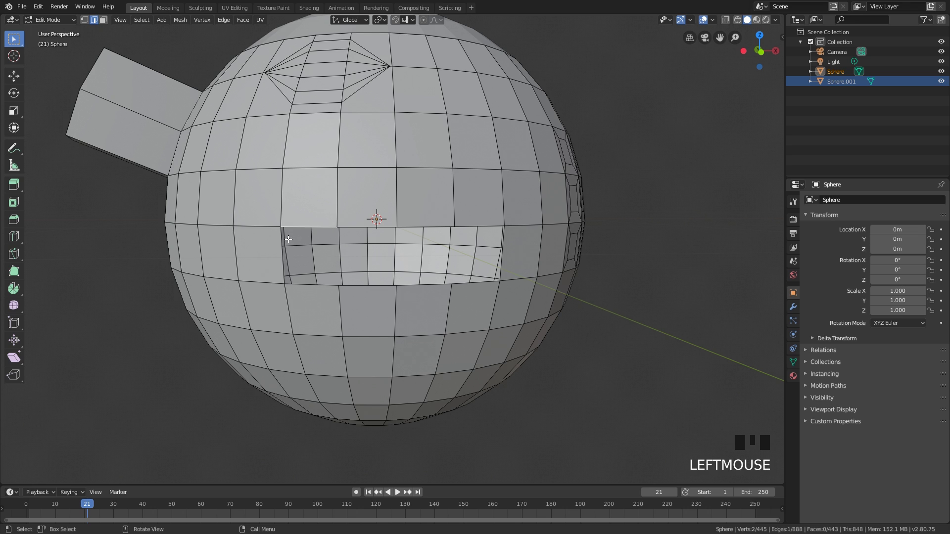
left_click(283, 247, "alt")
middle_click_drag(303, 251, 299, 251)
left_click(272, 268, "ctrl")
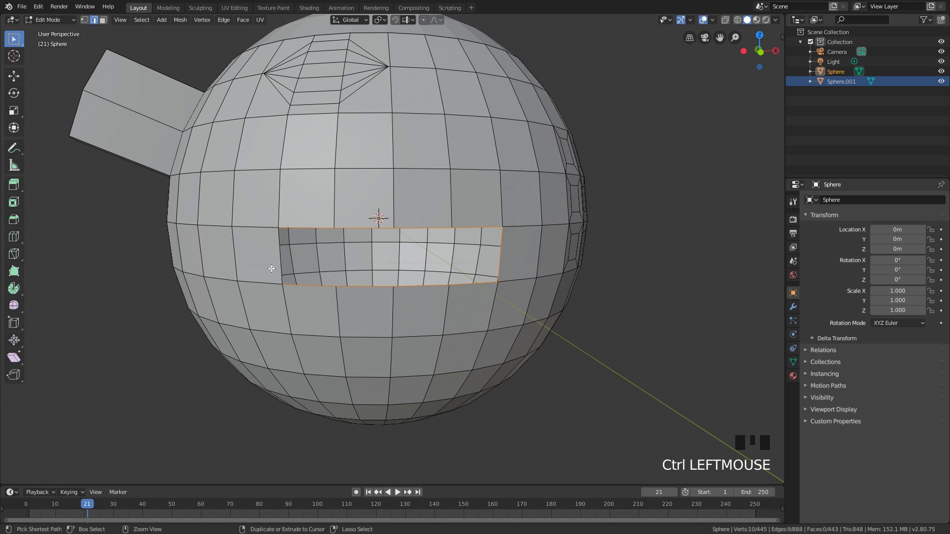
left_click(501, 251, "ctrl")
middle_click_drag(476, 254, 473, 257)
left_click(473, 234, "ctrl")
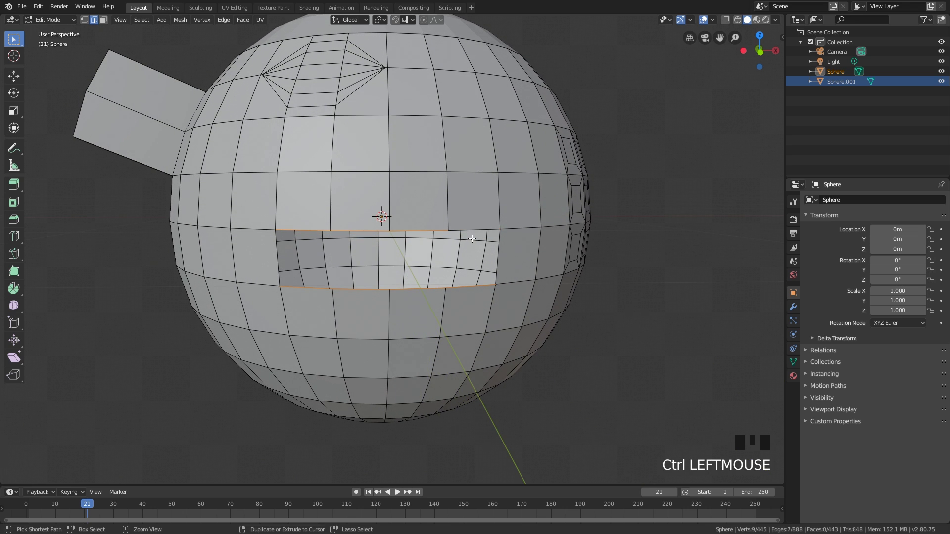
key("ctrl+z")
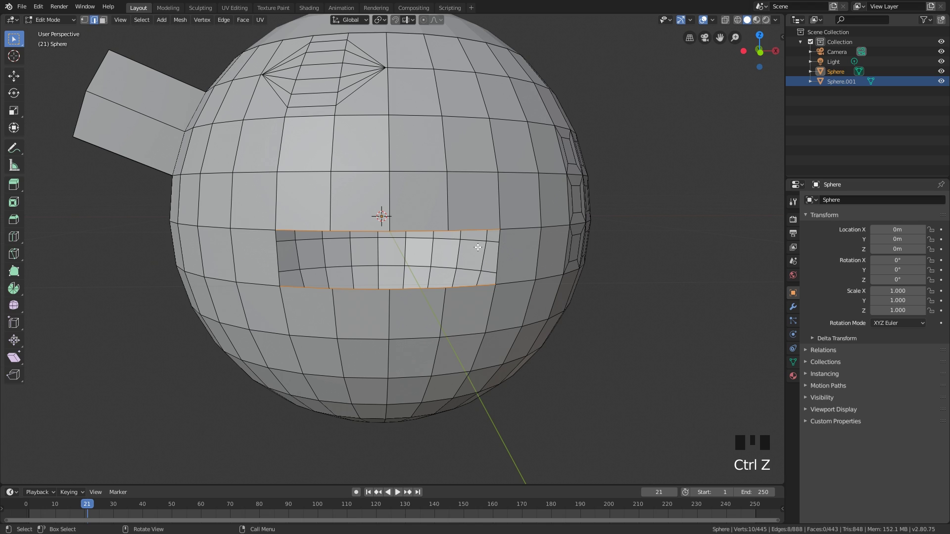
Find Bridge Edge Loops by searching for "brid", apply it to the hole's upper and lower edges, and undo it.
key("F3")
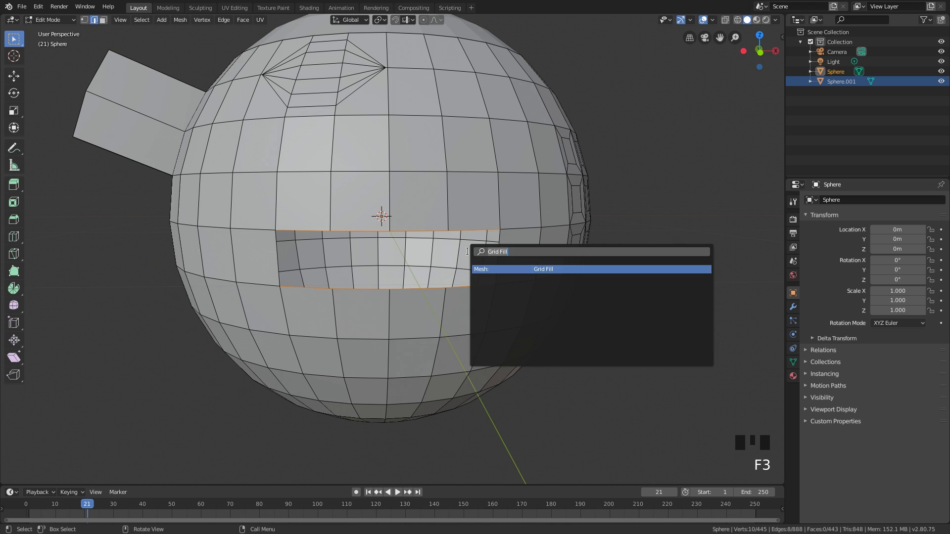
type("brid")
left_click(559, 269)
middle_click_drag(503, 263, 467, 264)
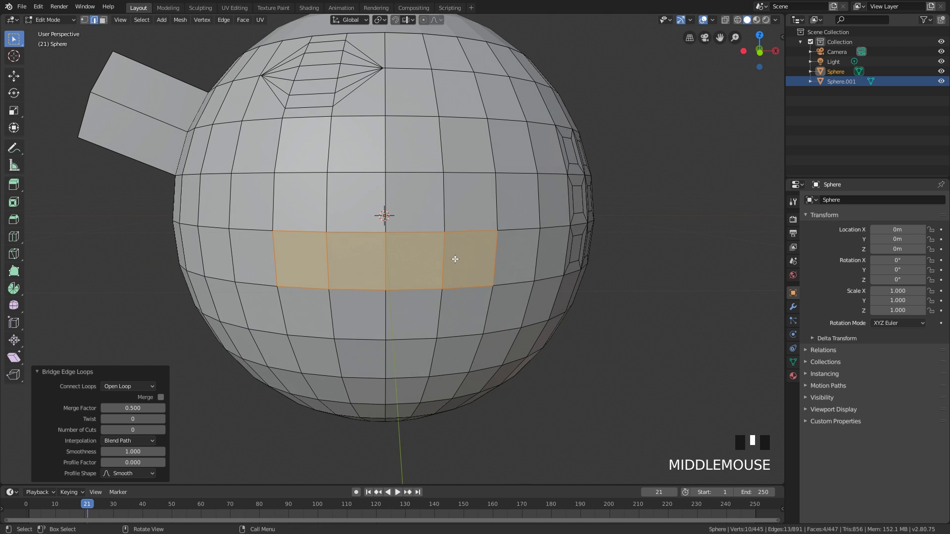
key("ctrl+z")
Bridge the hole's two long edges again from the edge context options, and undo the bridge.
right_click(457, 249)
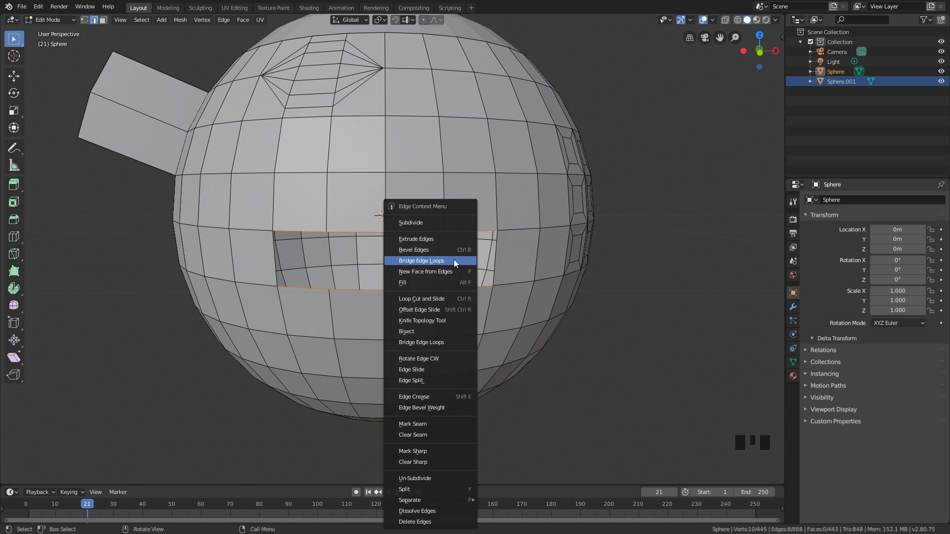
left_click(453, 259)
key("ctrl+z")
right_click(438, 233)
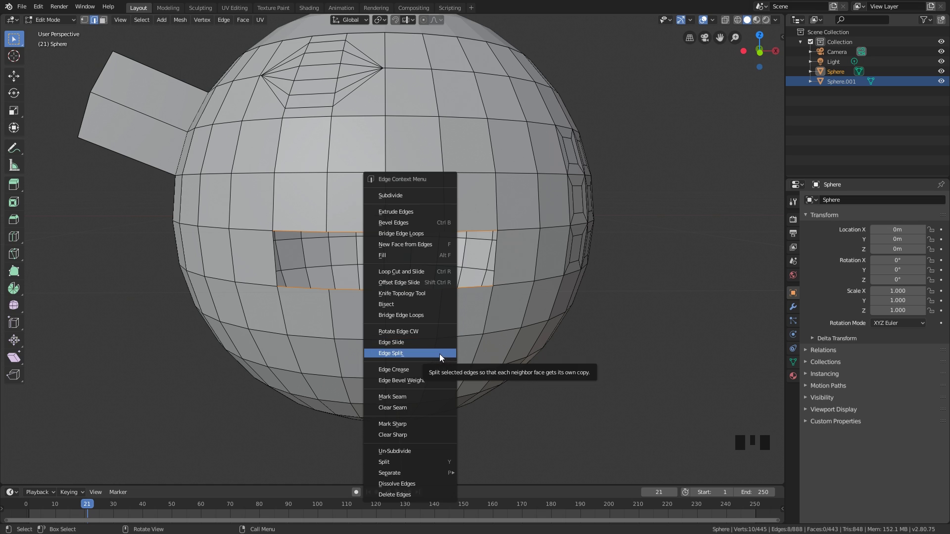
left_click(227, 21)
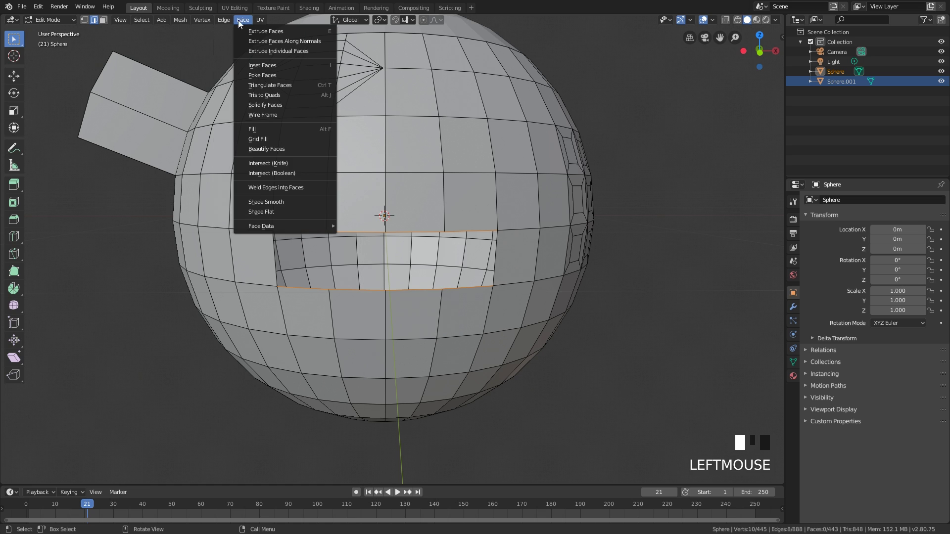
mouse_move(204, 23)
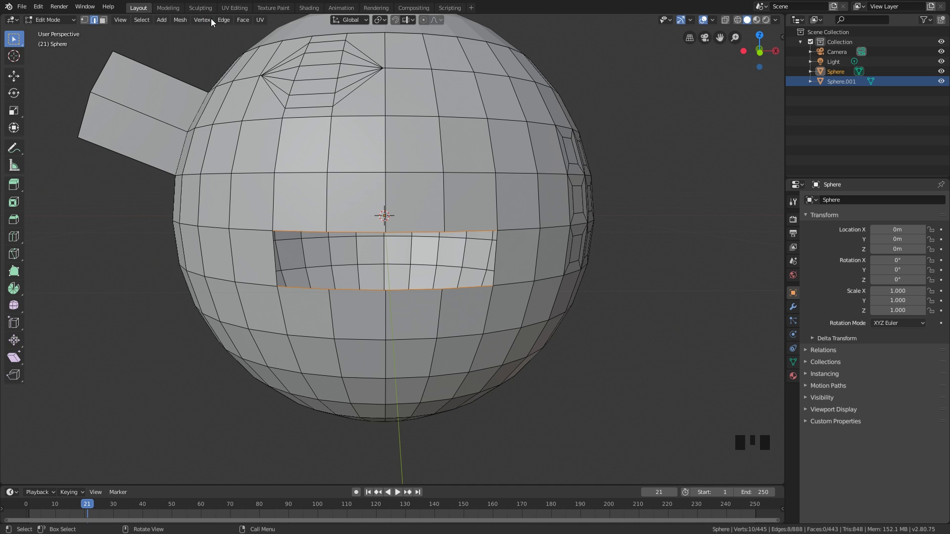
left_click(188, 20)
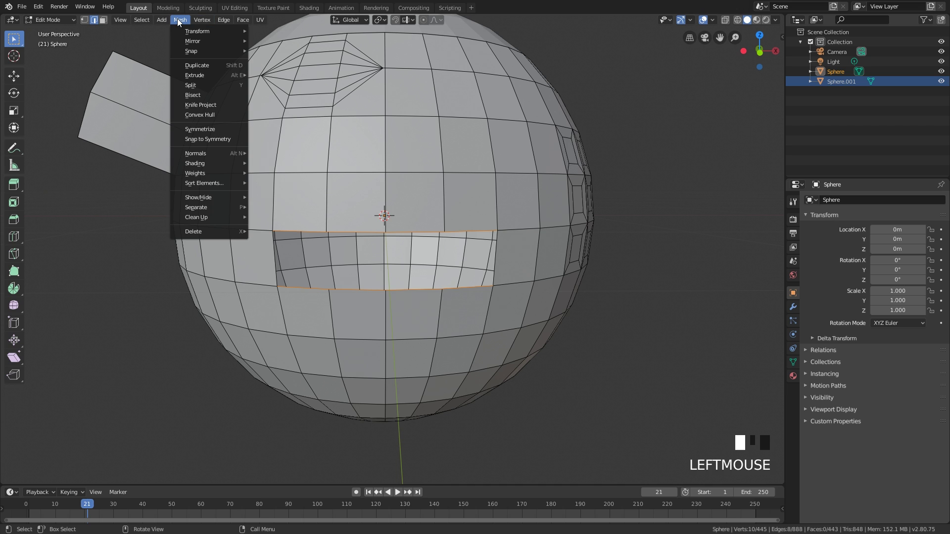
Add one vertical loop cut to the sphere between the hole and the inset faces, sliding it to a factor of about -0.159.
middle_click_drag(346, 158, 355, 188)
scroll(356, 188, "down", 2)
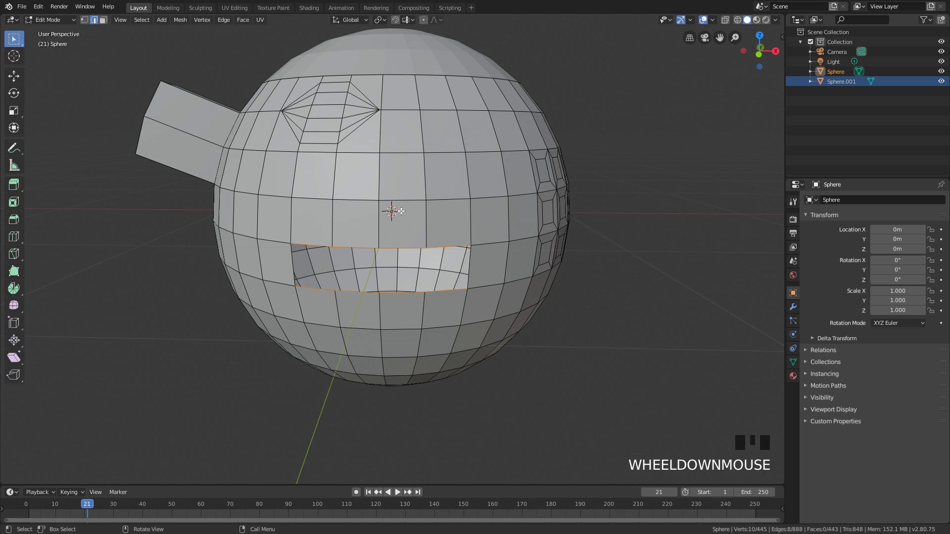
middle_click_drag(401, 211, 421, 225)
scroll(419, 230, "up", 2)
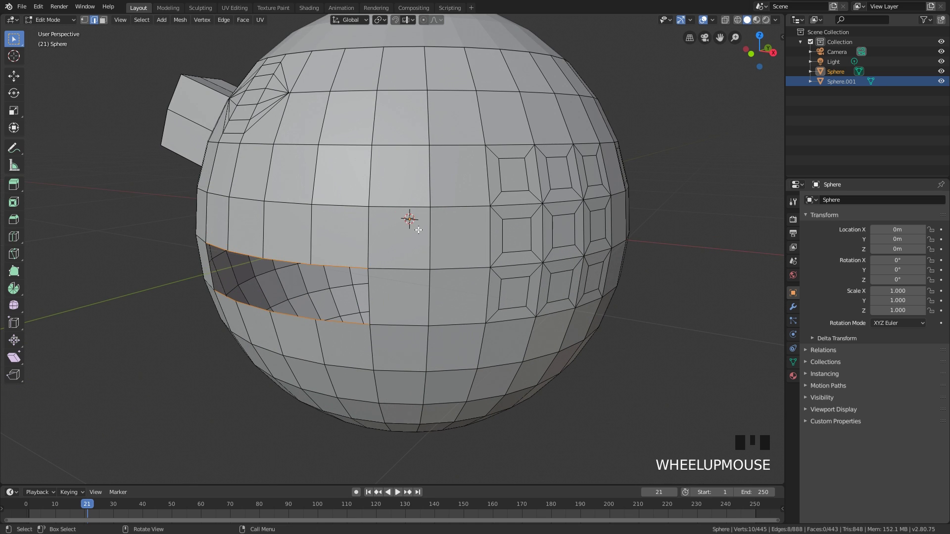
key("ctrl+r")
left_click(403, 212)
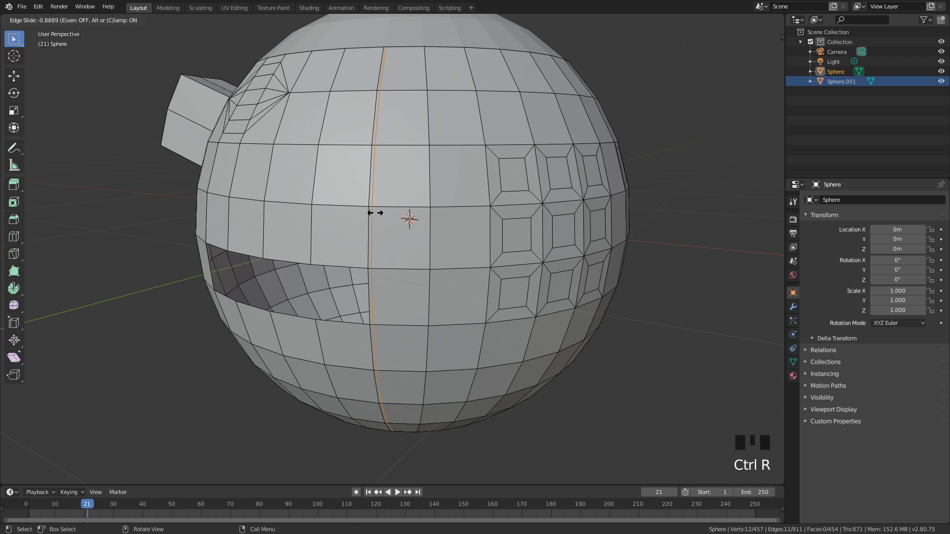
left_click(398, 209)
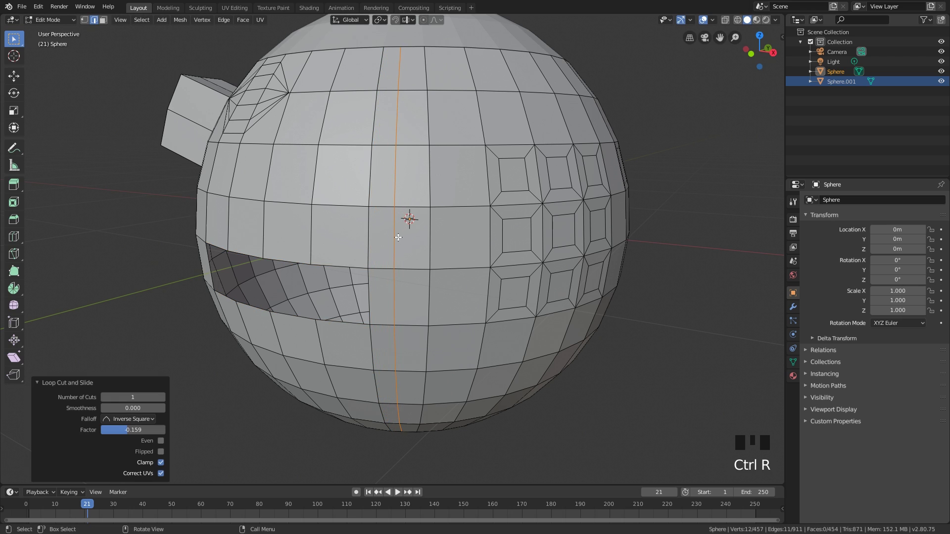
Add one horizontal loop cut around the sphere just above the hole, sliding it to a factor of about -0.149.
key("ctrl+r")
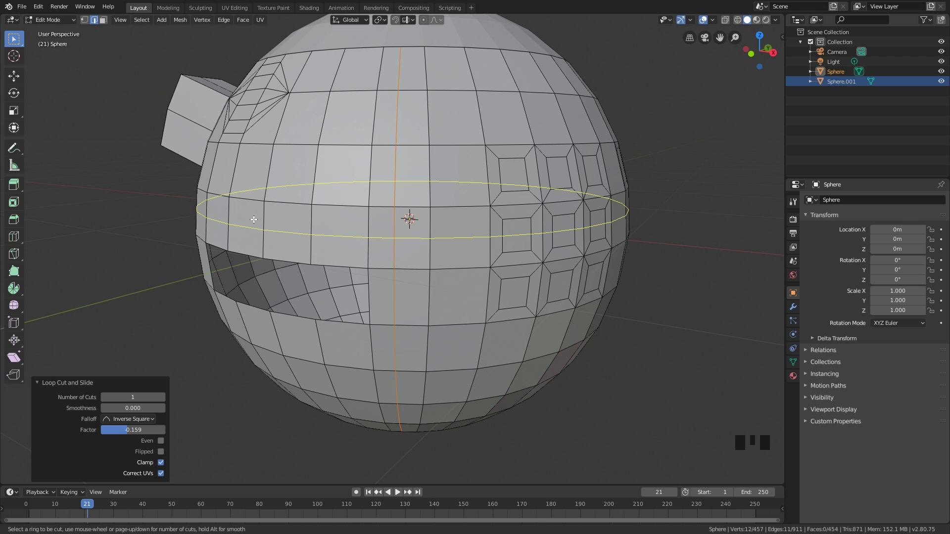
left_click(254, 219)
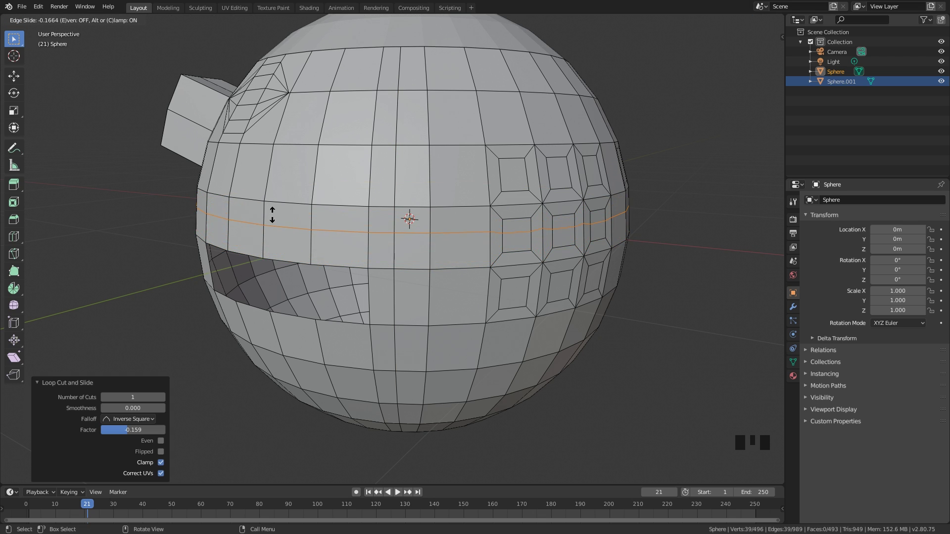
left_click(311, 218)
Add seven parallel vertical loop cuts in the face column above the hole's end, sliding them to a factor of about 0.067.
key("ctrl+r")
scroll(343, 203, "up", 6)
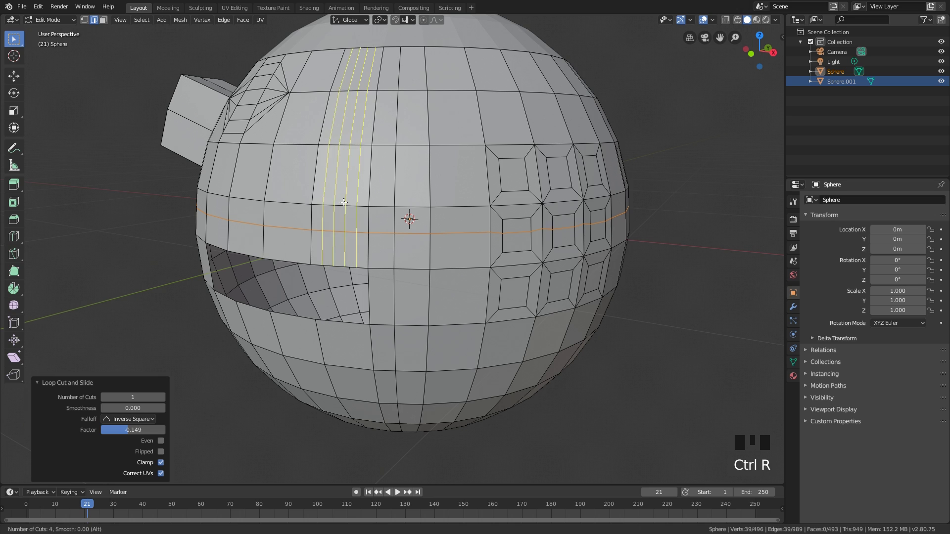
scroll(343, 202, "down", 4)
scroll(343, 203, "up", 4)
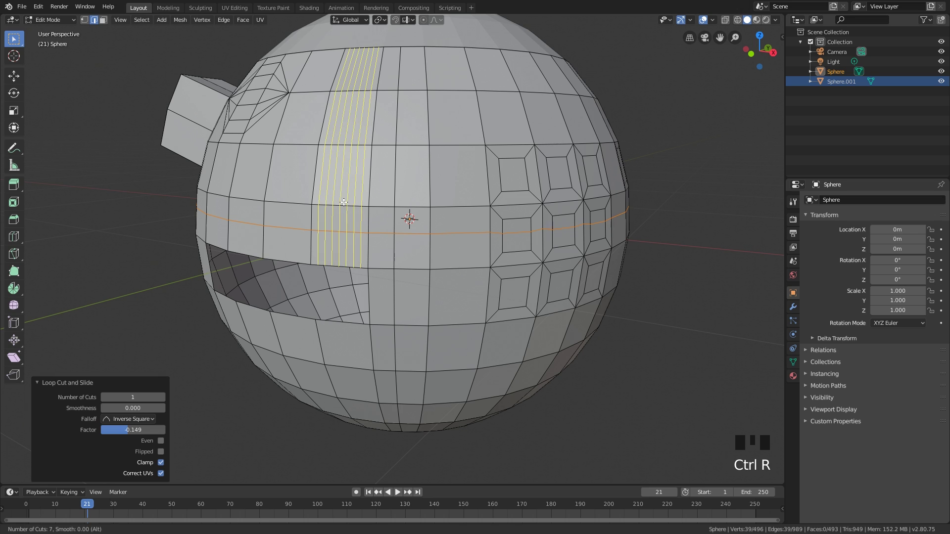
left_click(345, 202)
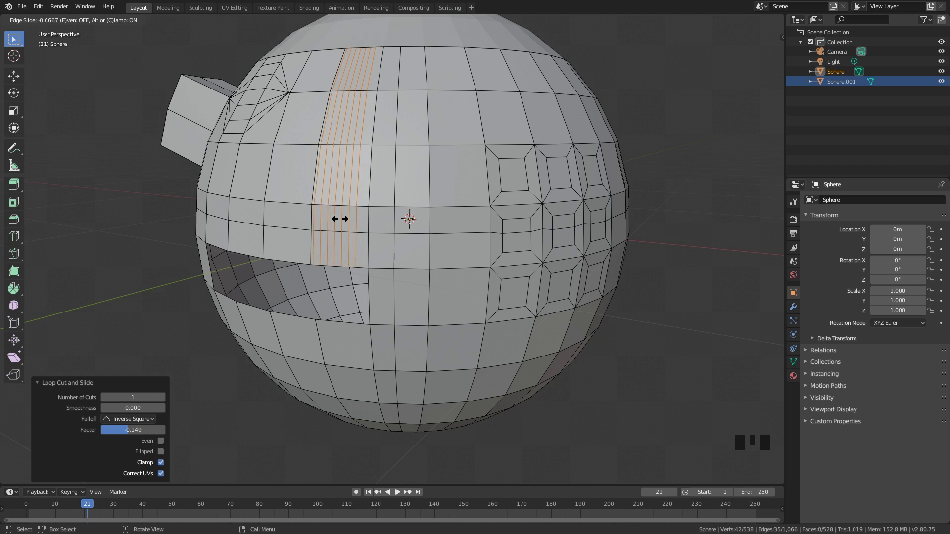
left_click(346, 218)
middle_click_drag(367, 238, 359, 237)
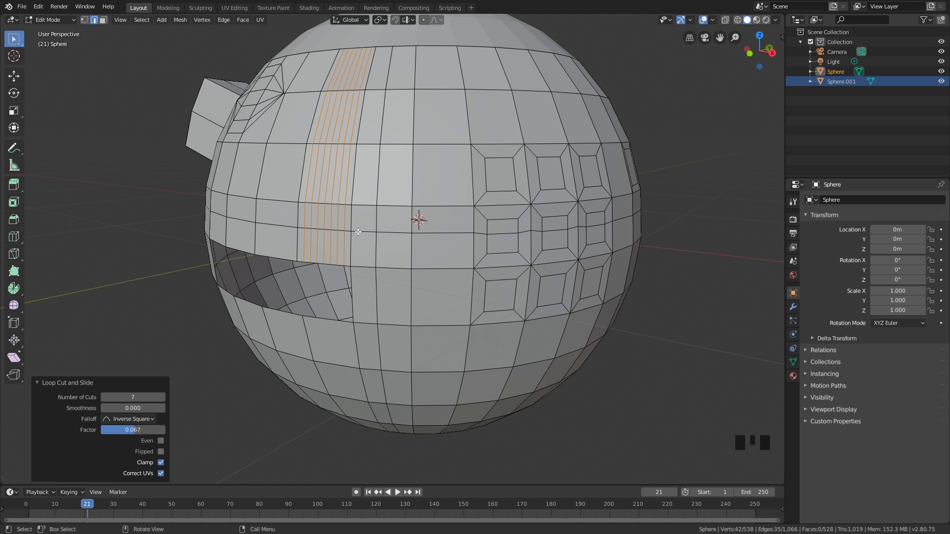
middle_click_drag(370, 219, 452, 155)
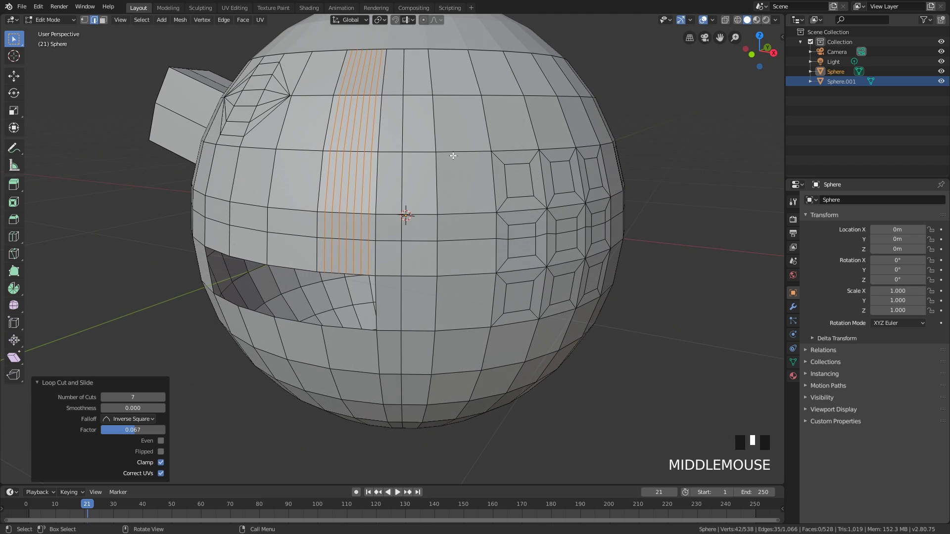
Add a vertical loop cut beside the inset face block, keeping it centred without sliding.
key("ctrl+r")
left_click(460, 171)
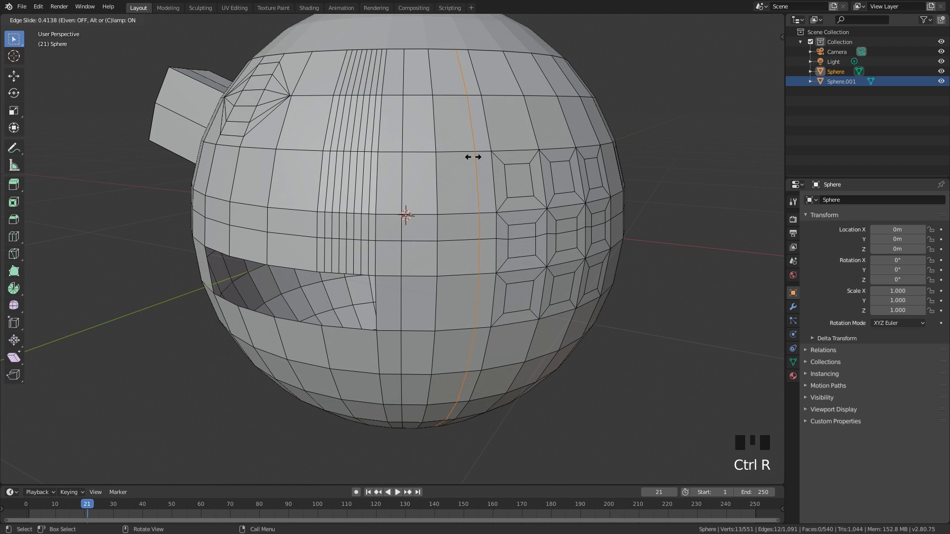
right_click(438, 163)
Add a horizontal loop cut in the face row above the inset block, keeping it centred without sliding.
middle_click_drag(435, 161, 399, 216)
scroll(401, 177, "up", 2)
key("ctrl+r")
left_click(415, 170)
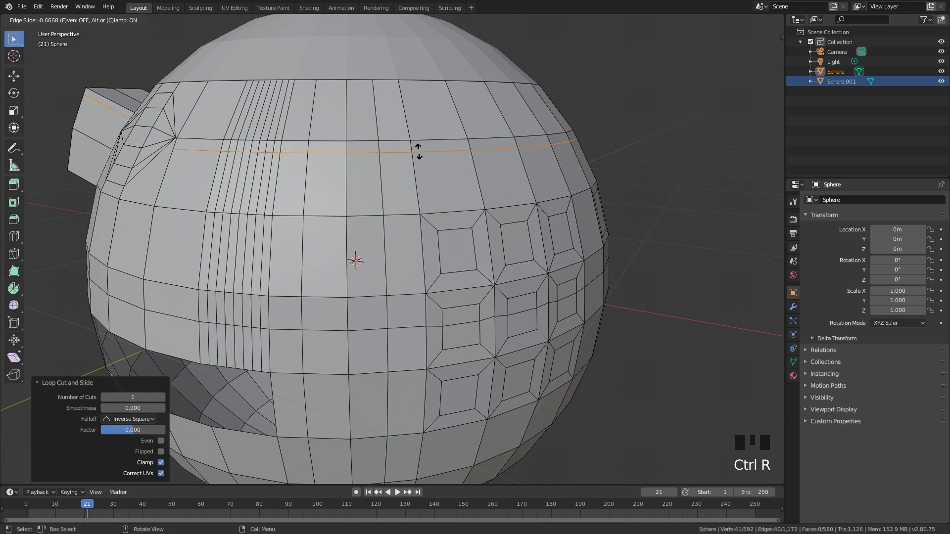
right_click(427, 173)
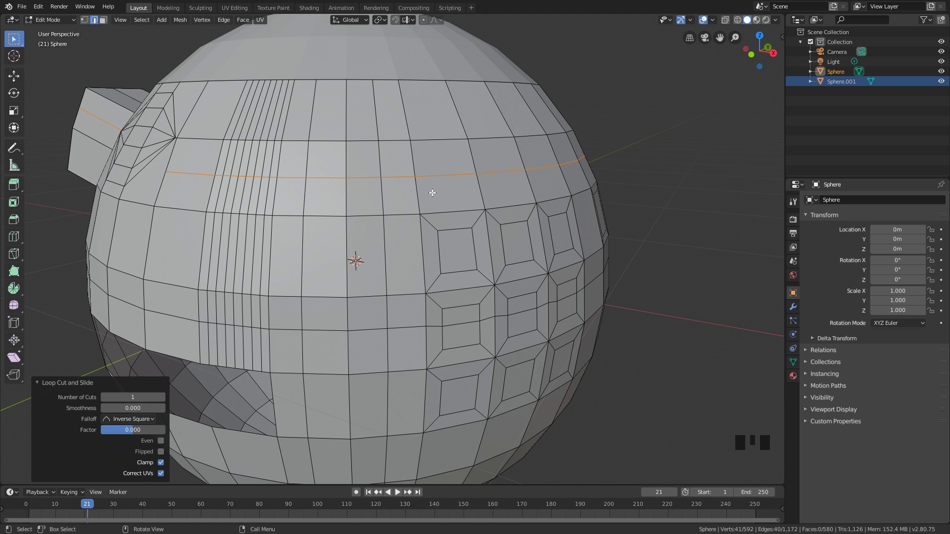
Bevel the new horizontal edge loop into a band of faces with one segment, and return to Object Mode.
key("ctrl+b")
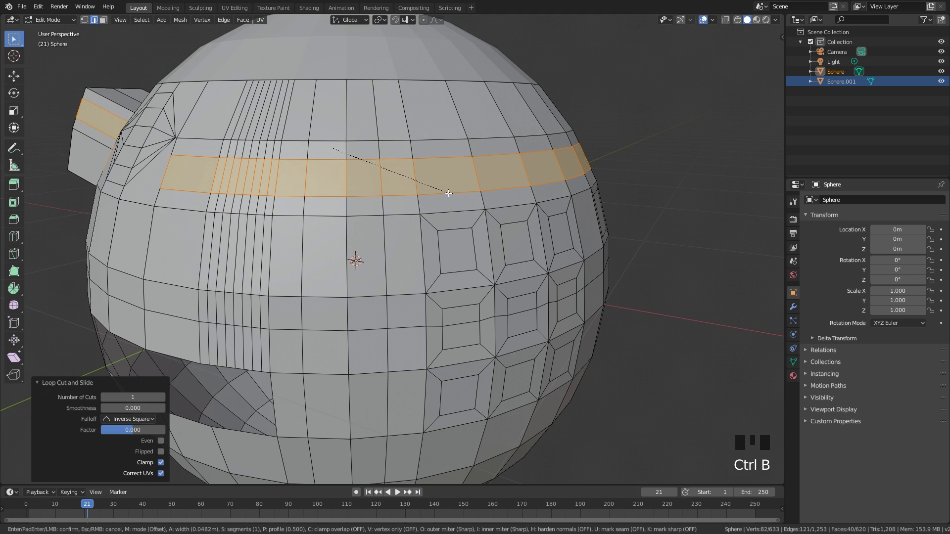
left_click(446, 221)
scroll(447, 221, "down", 2)
middle_click_drag(447, 221, 431, 236)
key("Tab")
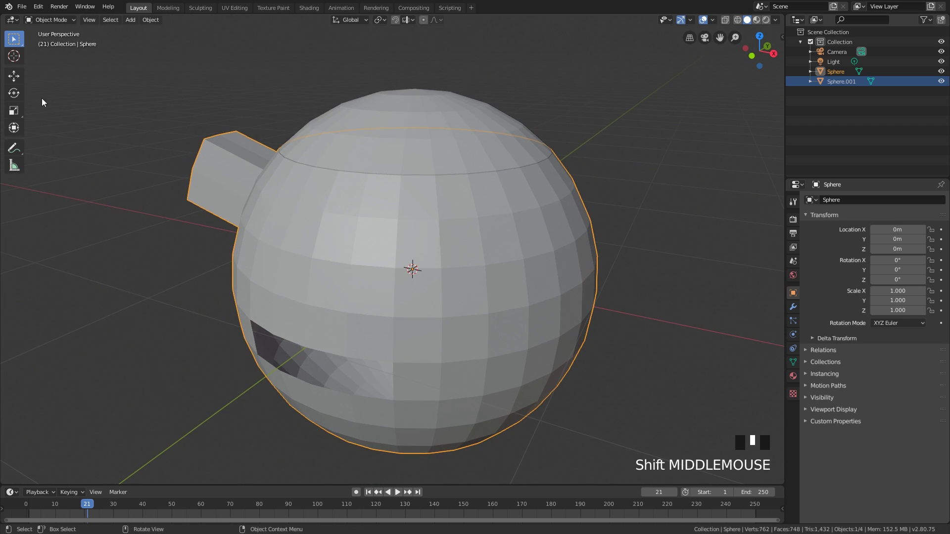
Try moving the sphere along the X axis with the Move gizmo, undoing each move.
left_click(13, 77)
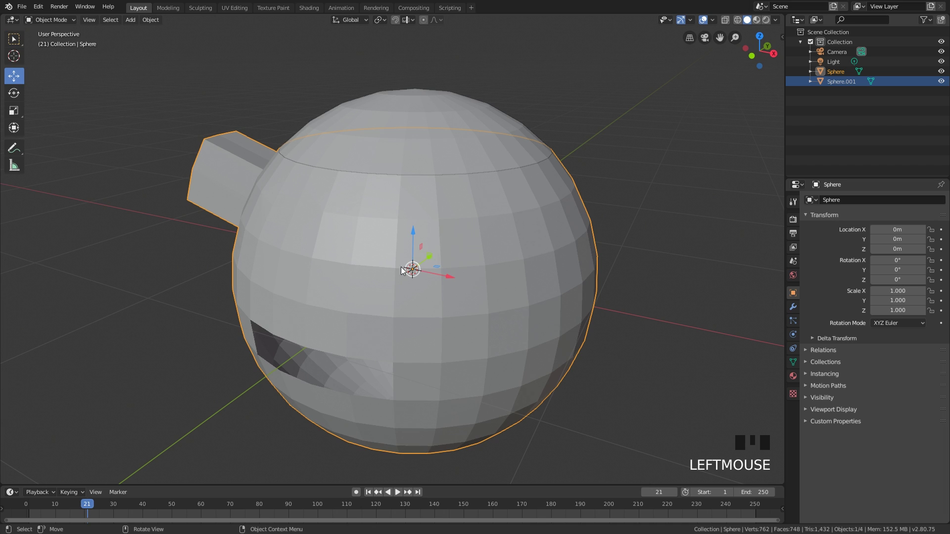
left_click_drag(452, 277, 431, 275)
key("ctrl+z")
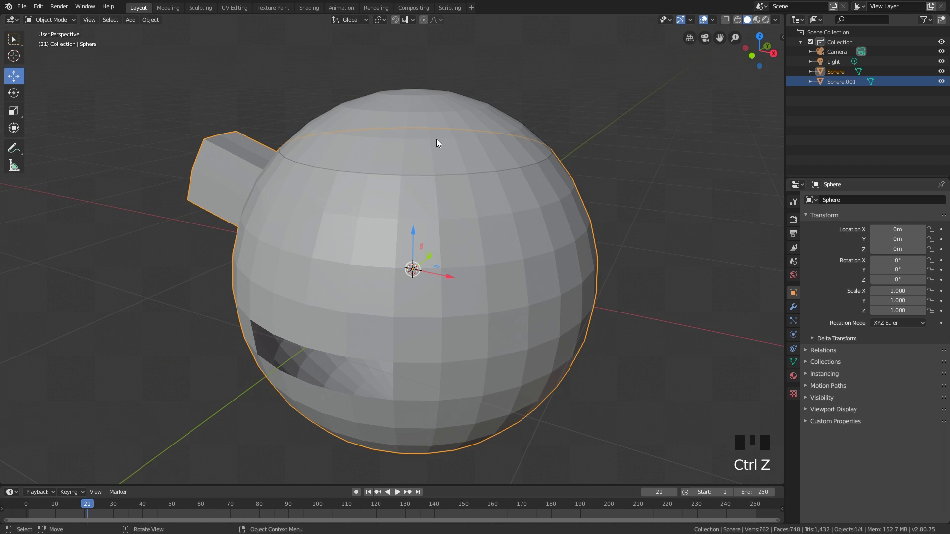
left_click(14, 94)
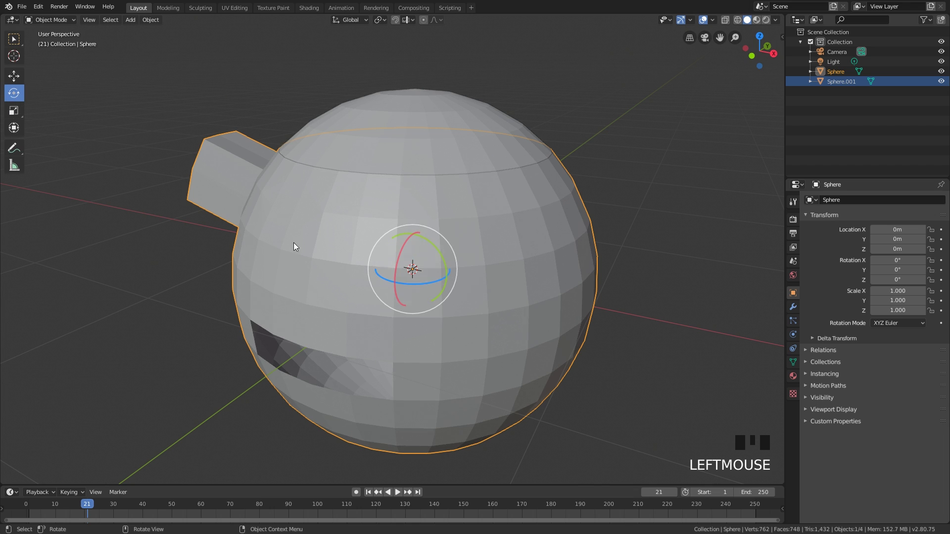
left_click(13, 75)
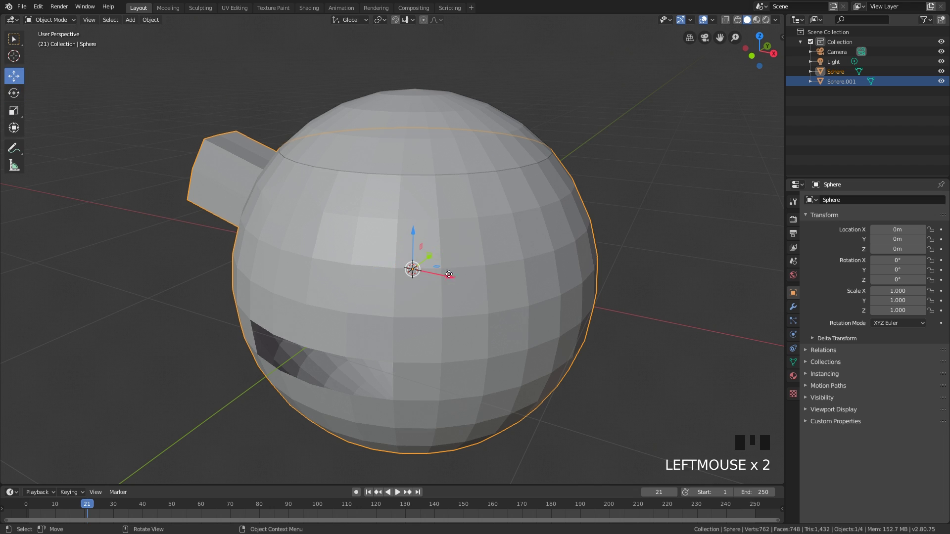
left_click_drag(449, 274, 298, 242)
key("ctrl+z")
Select the separate cap on top of the sphere and try moving it freely away, undoing each move.
mouse_move(442, 198)
middle_mouse_down()
mouse_move(454, 237)
mouse_move(441, 182)
middle_mouse_up()
double_click(441, 182)
left_click_drag(553, 189, 455, 265)
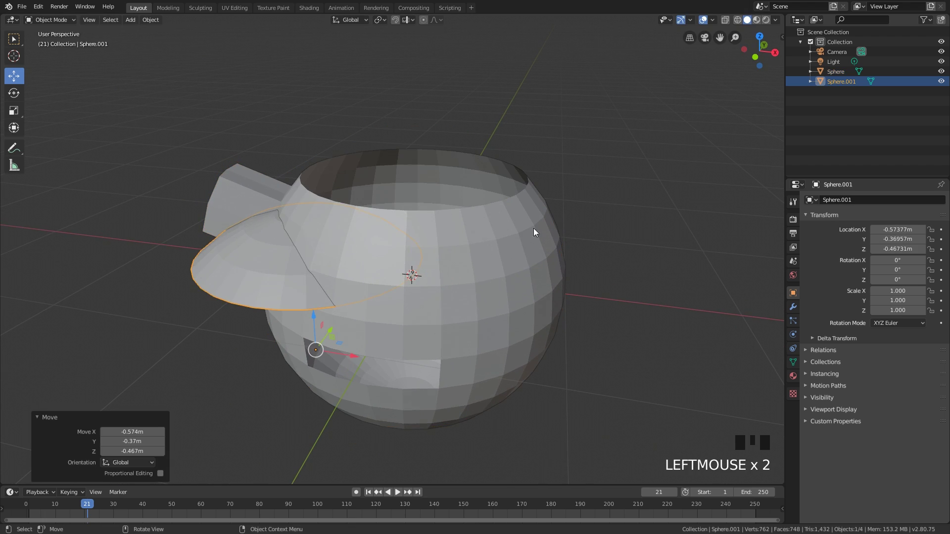
key("ctrl+z")
left_click_drag(634, 194, 495, 249)
key("ctrl+z")
Delete the cap and the sphere body from the scene.
key("x")
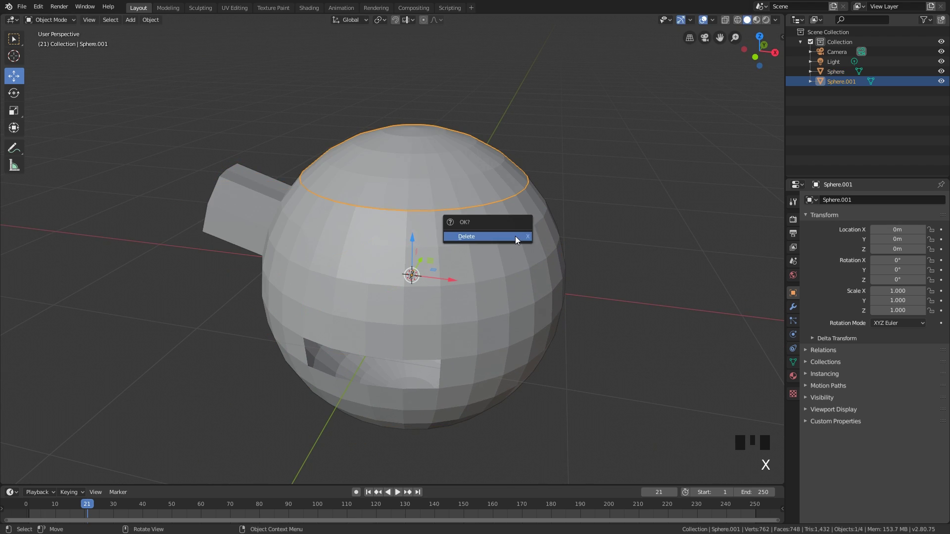
left_click(515, 236)
left_click(507, 238)
key("x")
left_click(505, 239)
Add a 2 m mesh cube at the world origin and switch back to the Select Box tool.
key("shift+a")
mouse_move(490, 240)
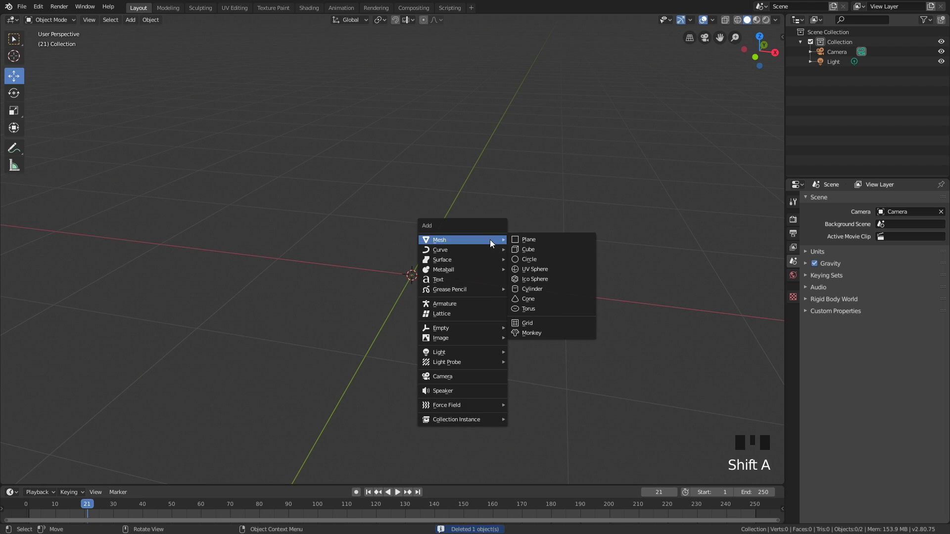
left_click(527, 249)
scroll(428, 259, "down", 3)
left_click(14, 39)
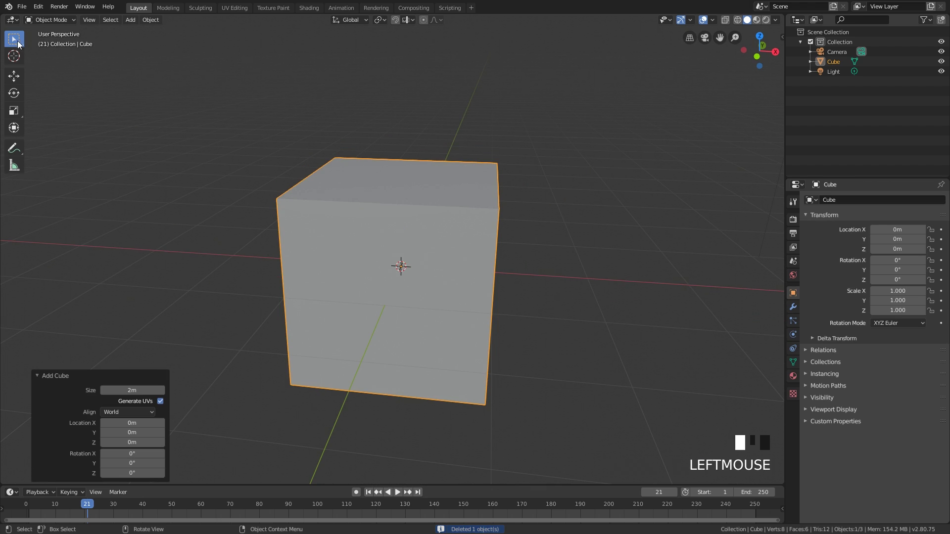
Try moving and rotating the cube freely without an axis constraint, cancelling both transforms.
middle_click_drag(392, 233, 410, 206, "shift")
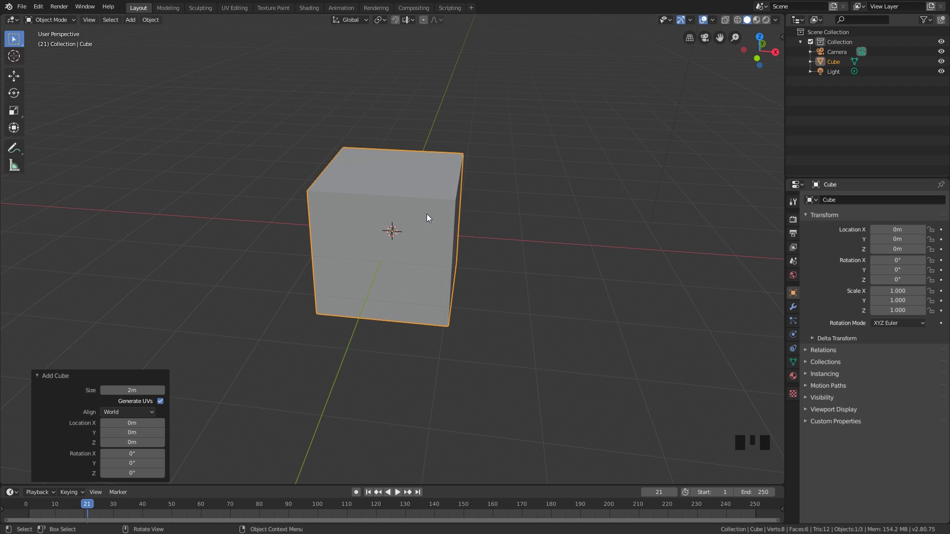
key("g")
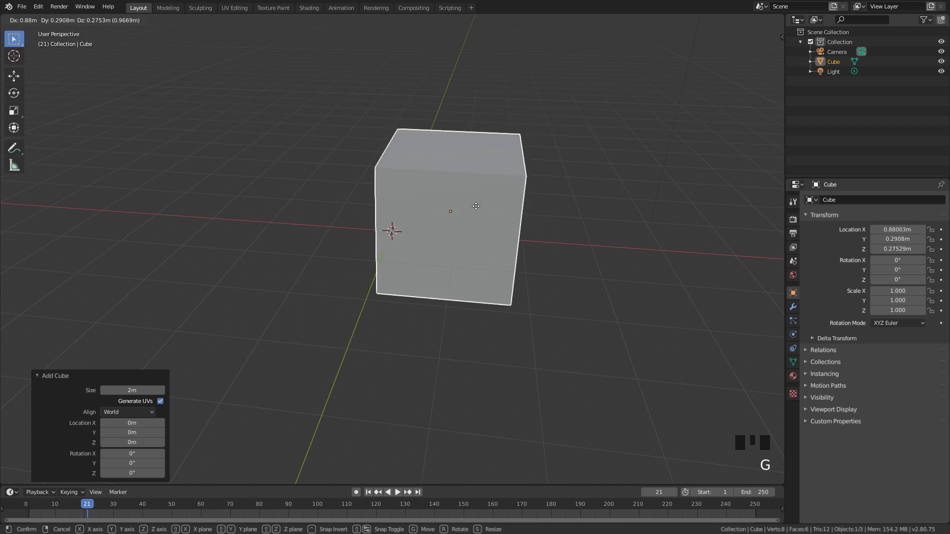
right_click(450, 191)
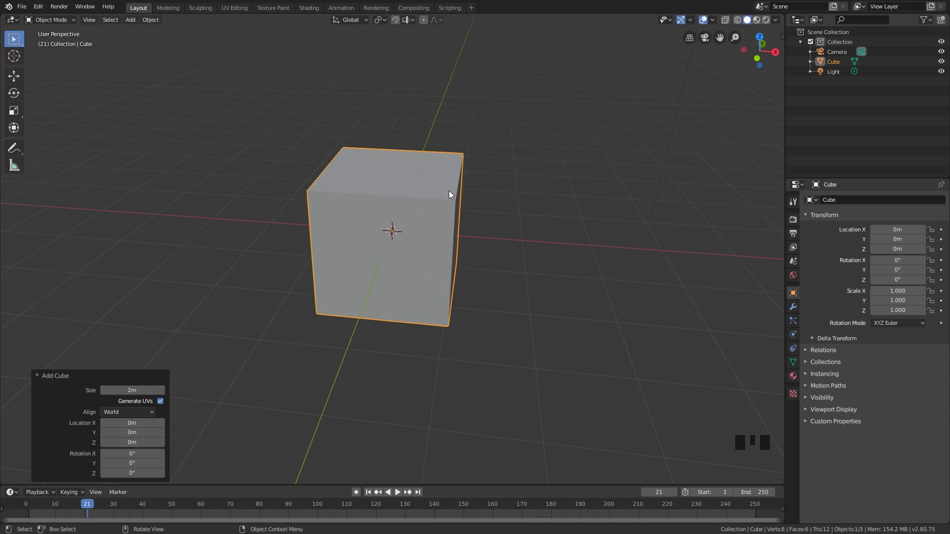
key("r")
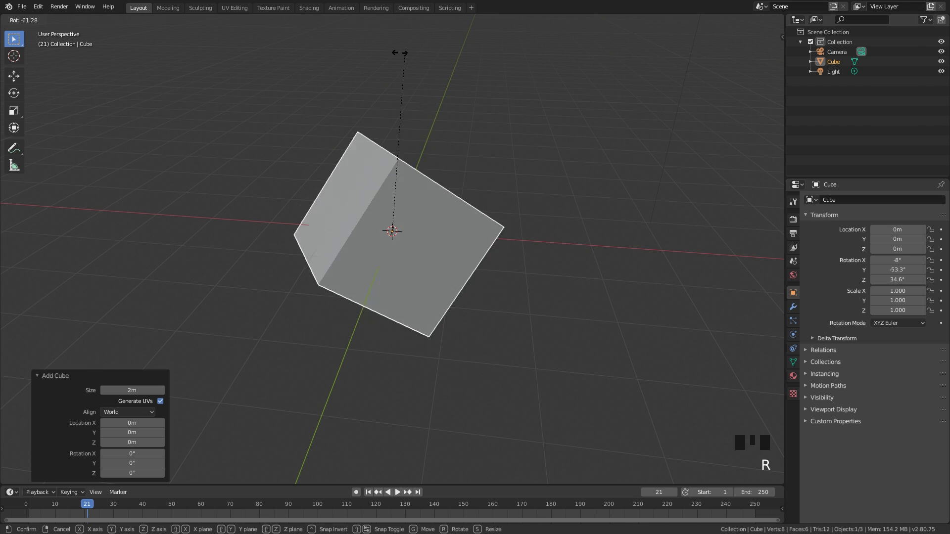
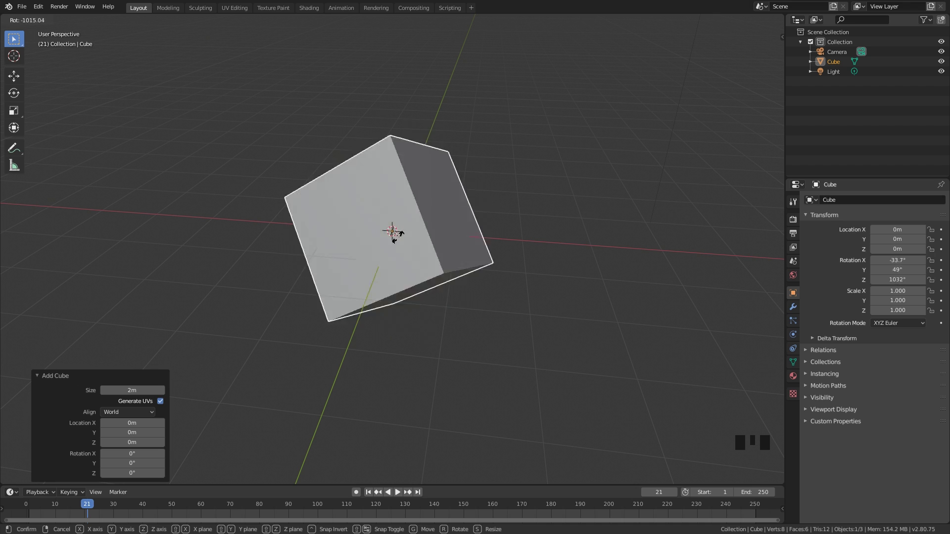
key("Escape")
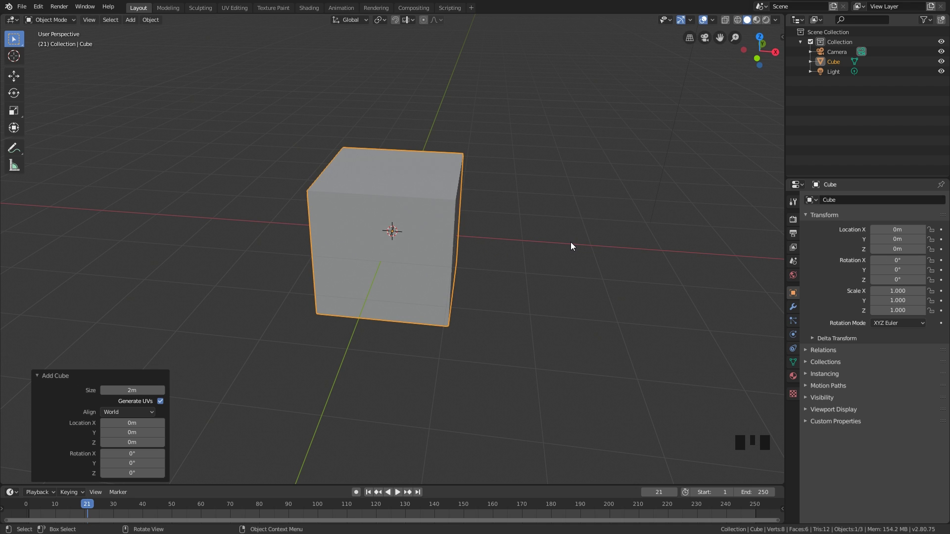
Try a free trackball rotation on the cube and undo it.
key("r")
key("r")
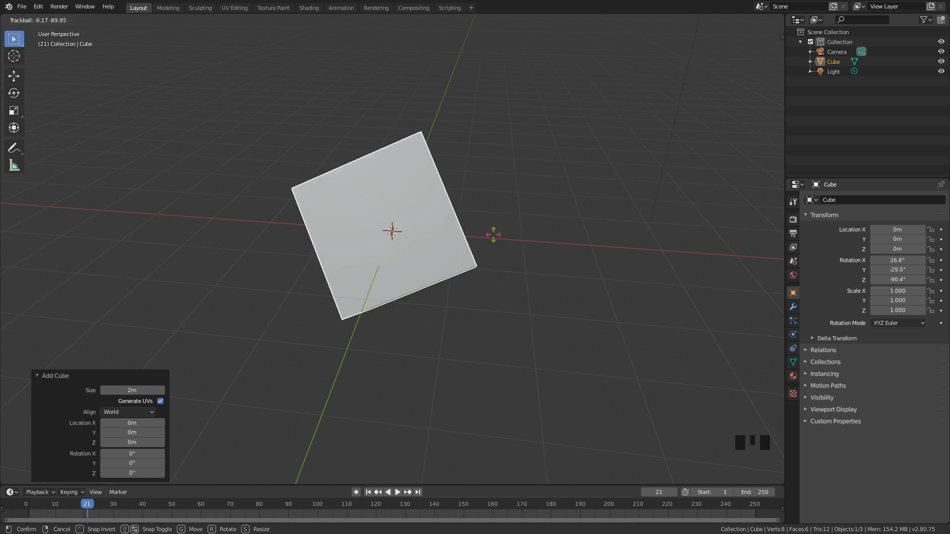
left_click(506, 269)
key("ctrl+z")
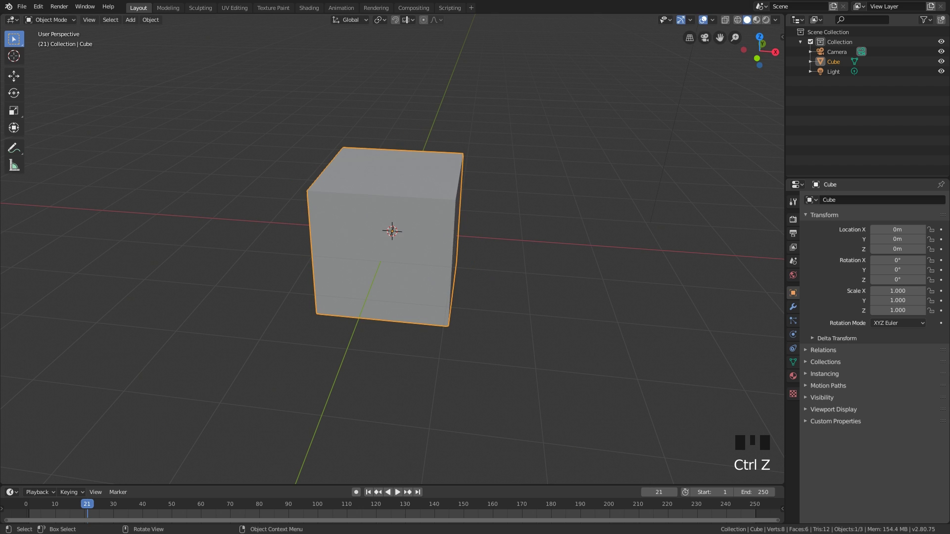
Try scaling the cube uniformly by about 1.824 and undo it.
key("s")
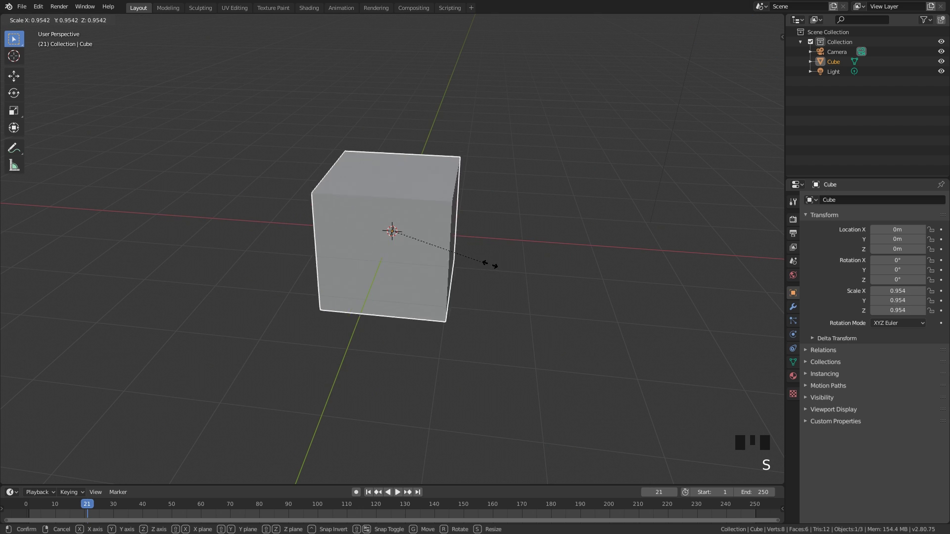
left_click(579, 274)
scroll(574, 280, "down", 1)
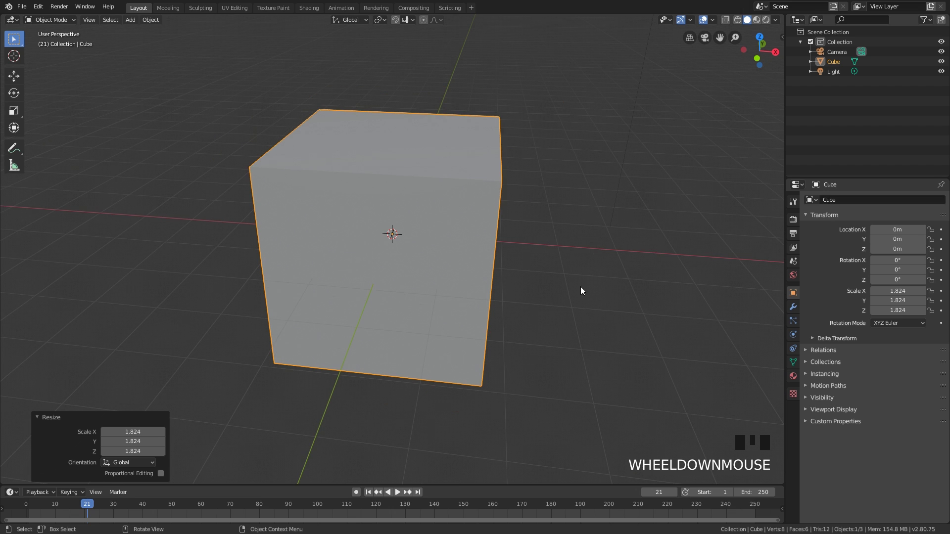
key("ctrl+z")
Preview moving the cube along the X and Y axes, and place it about 3.3 m up along the Z axis.
middle_click_drag(577, 283, 540, 274, "shift")
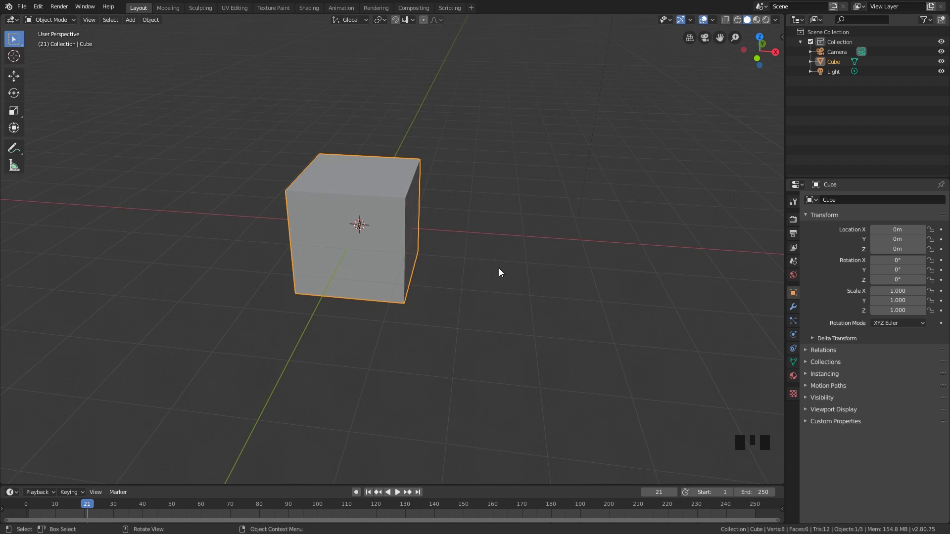
middle_click_drag(445, 272, 519, 280, "shift")
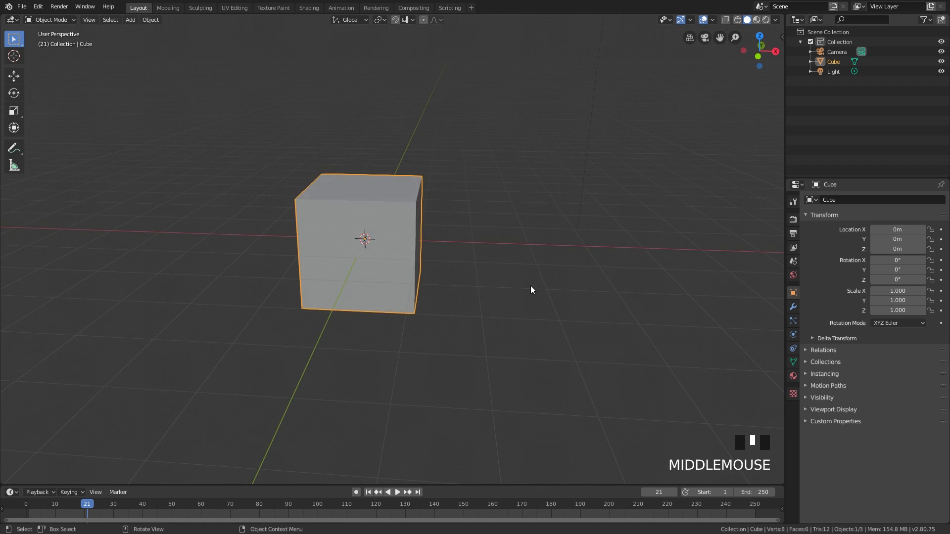
middle_click_drag(529, 285, 525, 268)
middle_click_drag(655, 158, 696, 94)
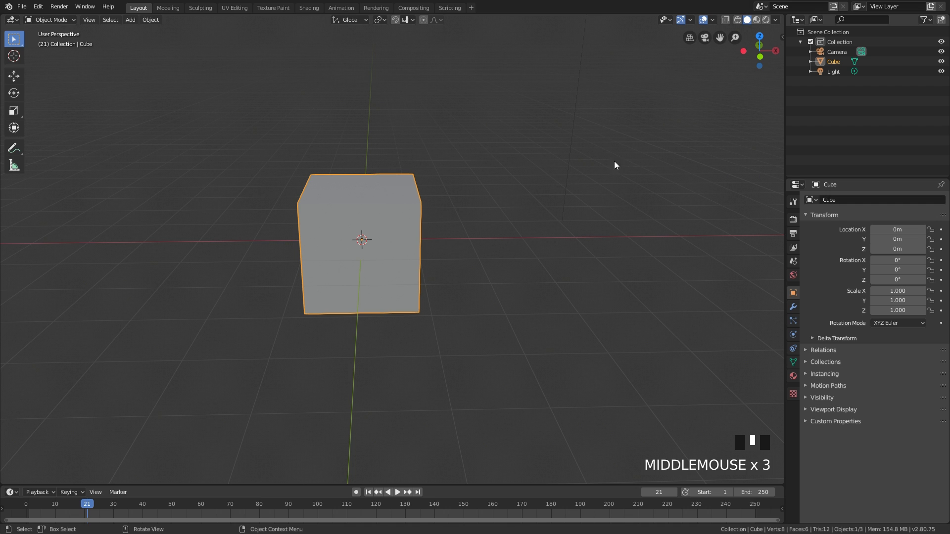
middle_click_drag(615, 165, 563, 220)
scroll(478, 234, "down", 2)
middle_click_drag(478, 236, 473, 239, "shift")
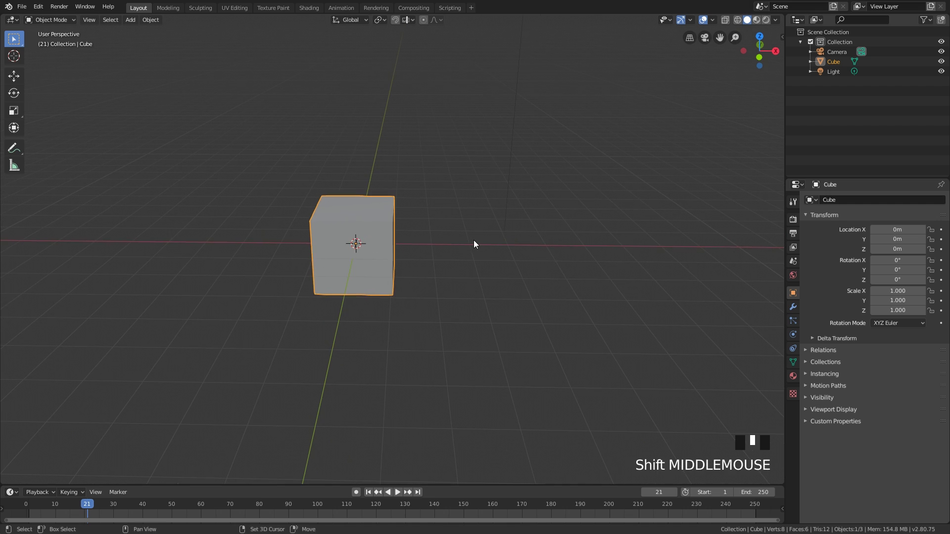
key("g")
key("x")
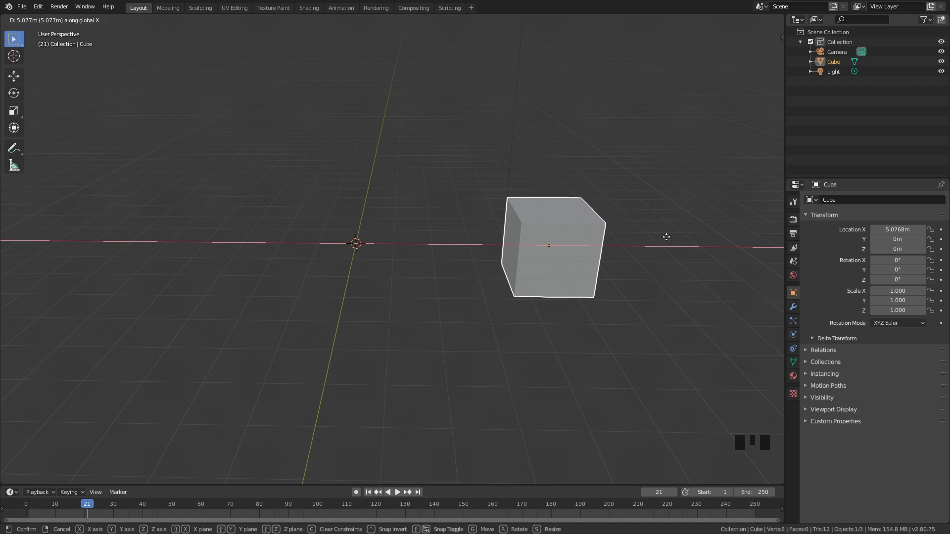
key("y")
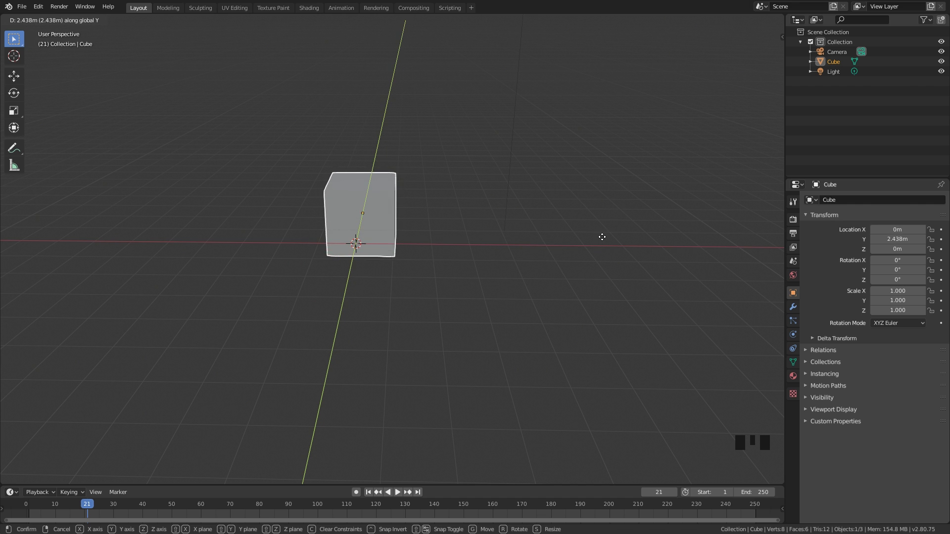
key("z")
left_click(490, 134)
Scale the cube along the Z axis only by about 1.825 to stretch it into a tall box.
scroll(479, 168, "down", 3)
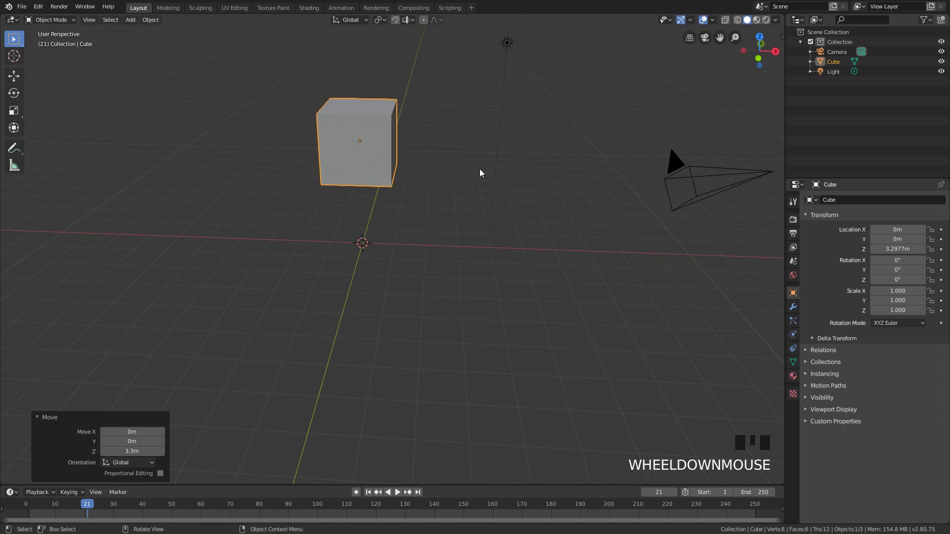
middle_click_drag(479, 169, 454, 208)
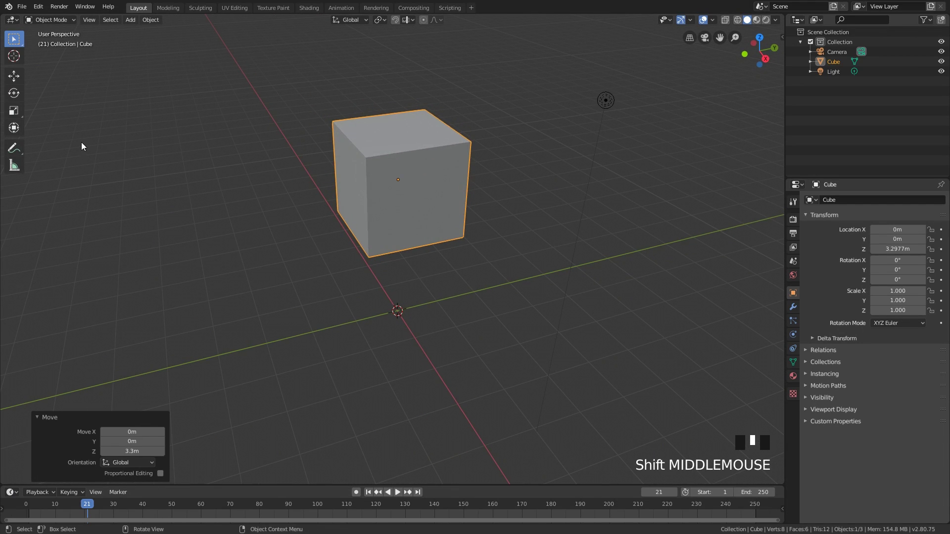
middle_click_drag(342, 207, 430, 228)
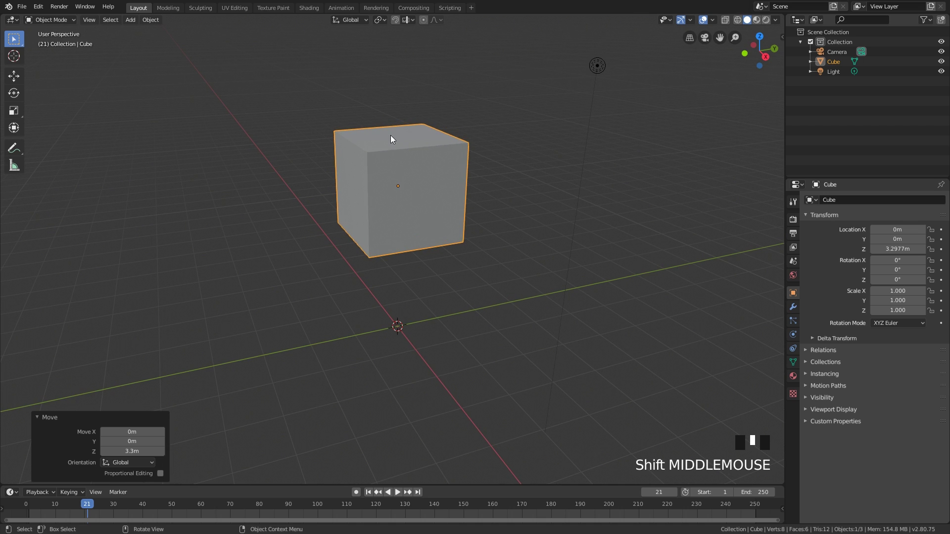
key("s")
key("z")
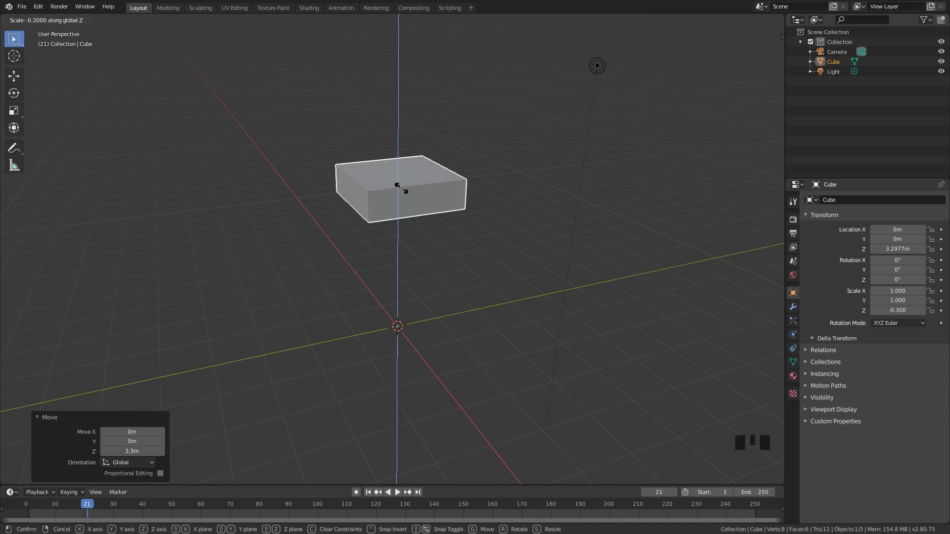
left_click(402, 210)
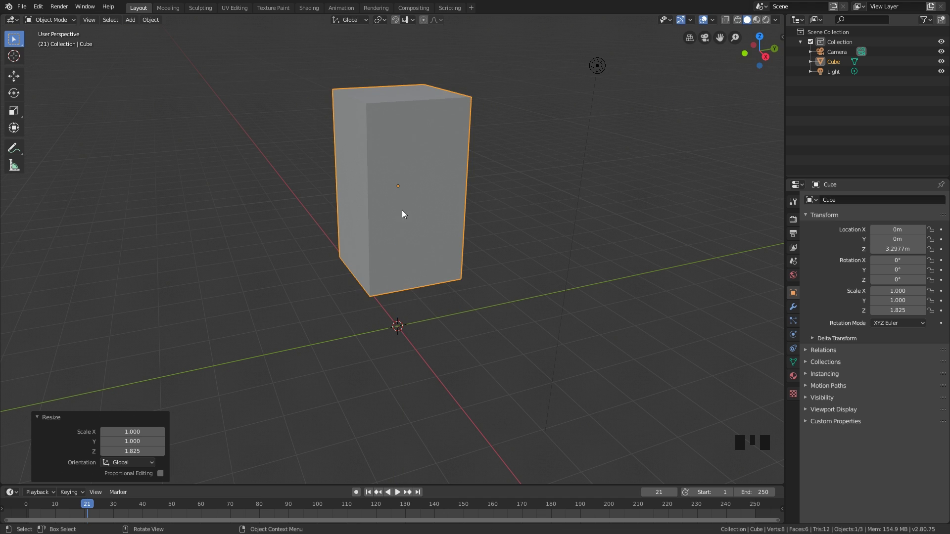
Try rotating the tall box about the global X axis by about 732° and undo it.
mouse_move(401, 210)
middle_mouse_down()
mouse_move(478, 217)
mouse_move(397, 211)
mouse_move(406, 211)
middle_mouse_up()
key("r")
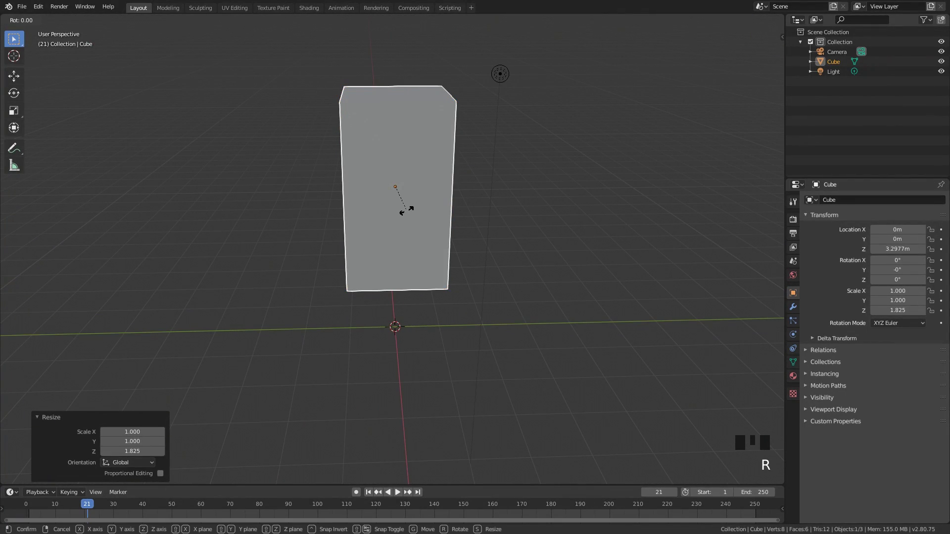
key("x")
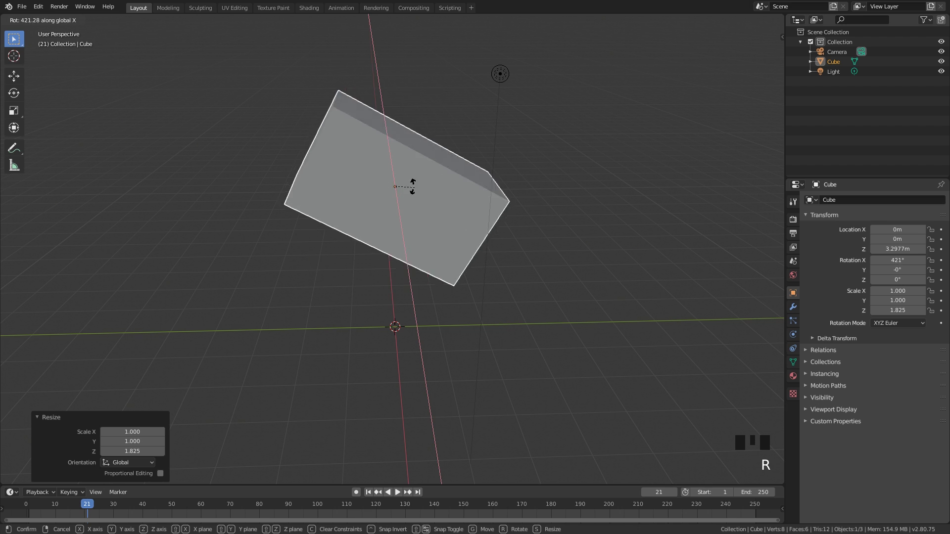
left_click(396, 197)
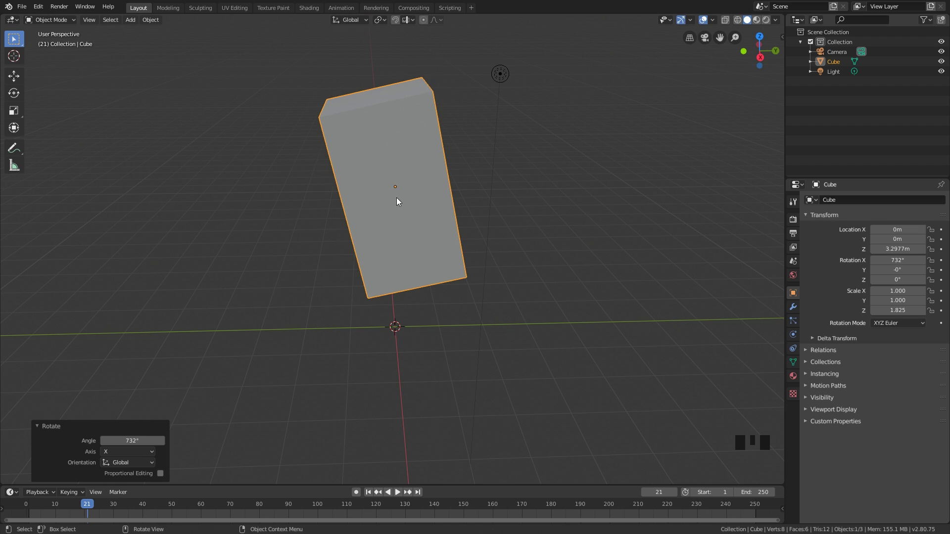
middle_click_drag(396, 198, 437, 221)
key("ctrl+z")
Scale the tall box uniformly by an exact factor of 2.
scroll(428, 212, "down", 2)
type("s")
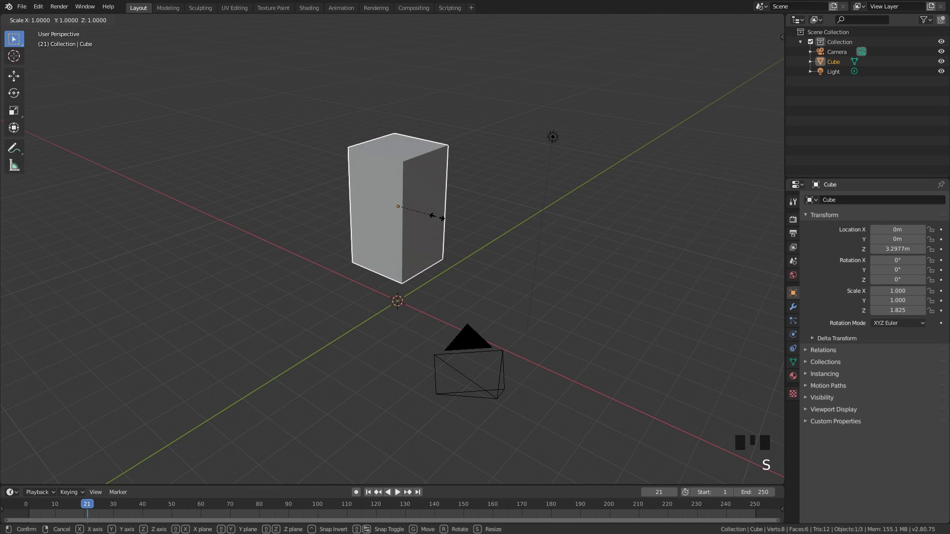
type("2")
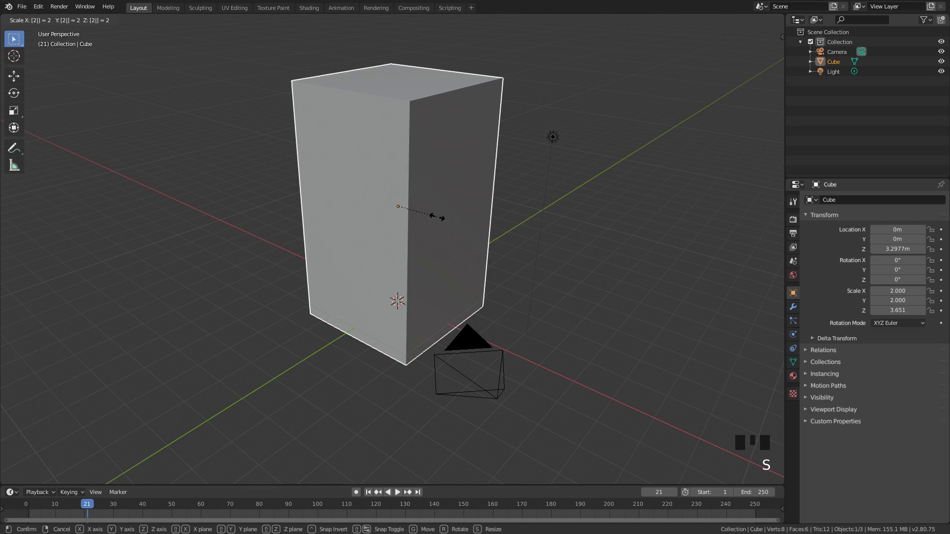
key("Return")
left_click(438, 217)
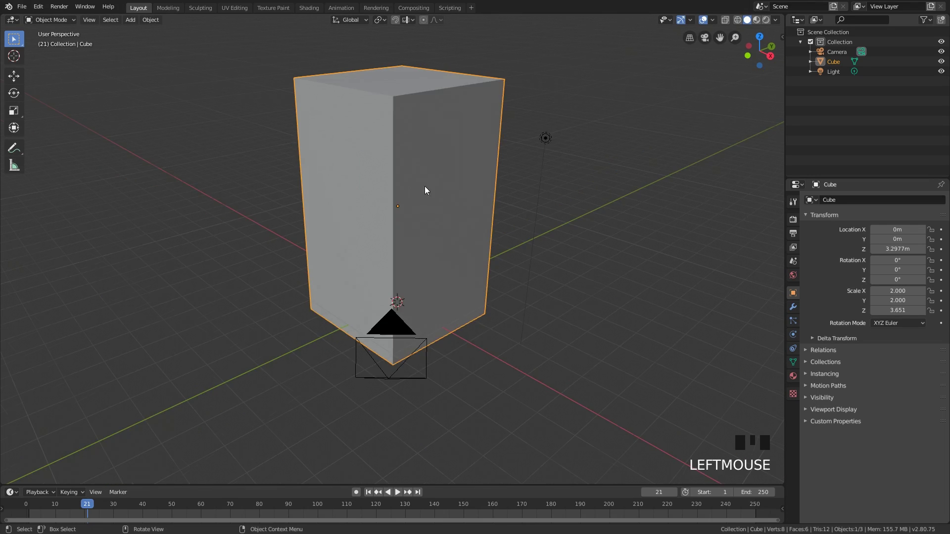
Preview moving the tall box along the X axis, and lower it about 0.48 m along the global Z axis.
middle_click_drag(425, 186, 483, 216)
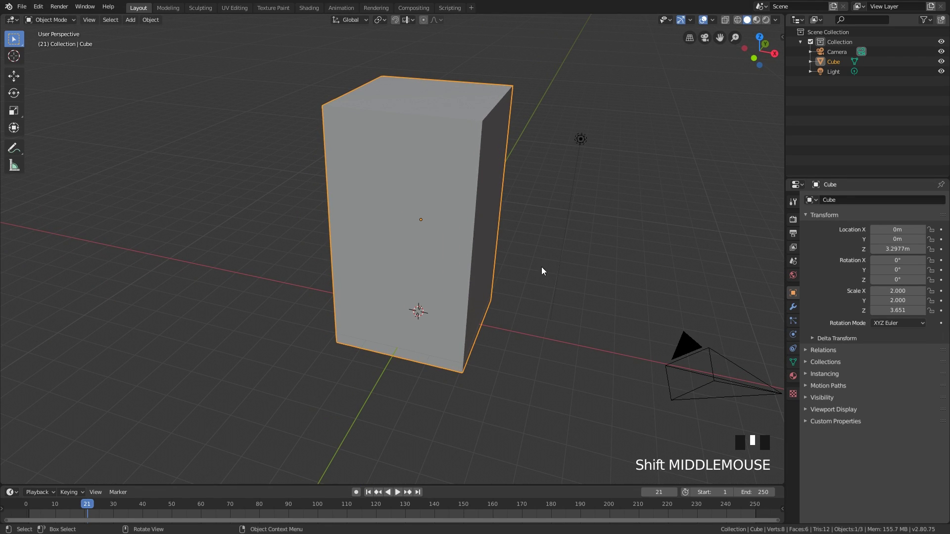
middle_click_drag(542, 268, 547, 271)
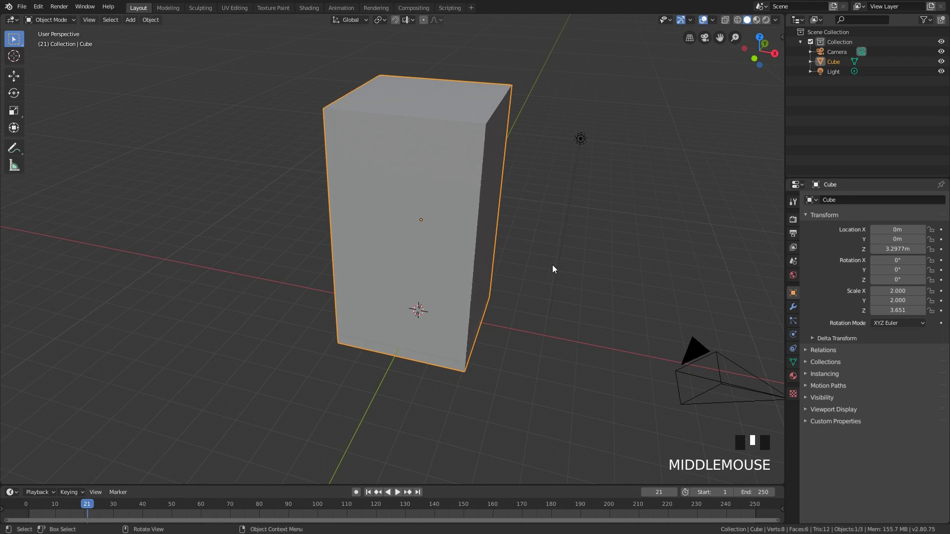
key("g")
key("x")
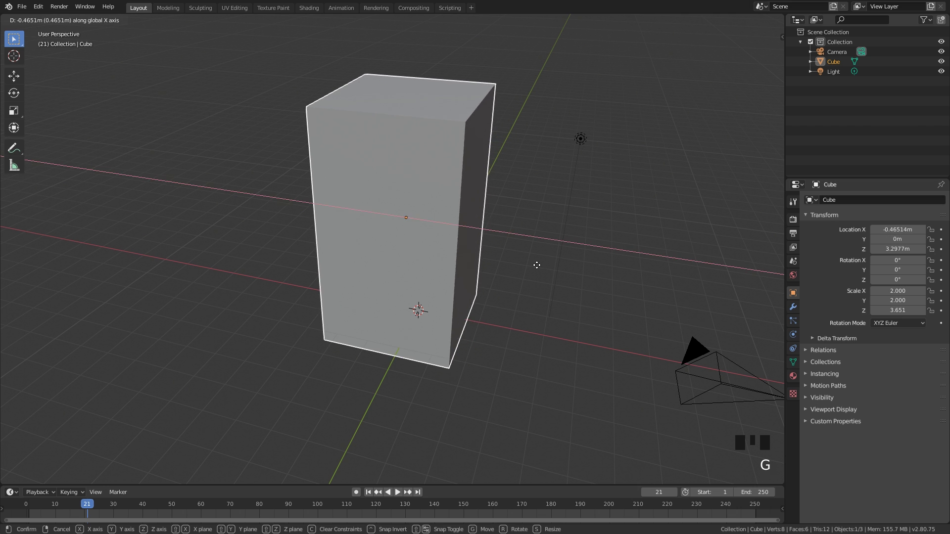
key("x")
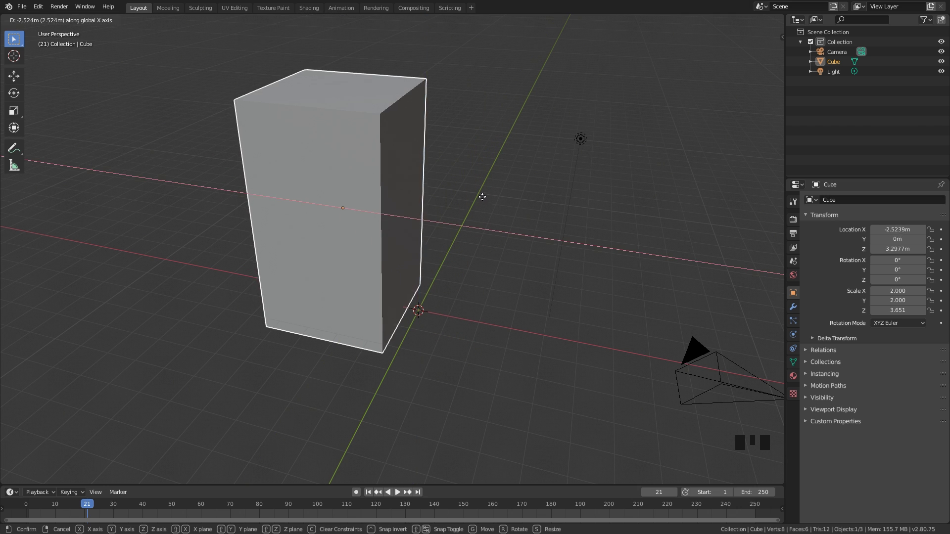
key("x")
key("z")
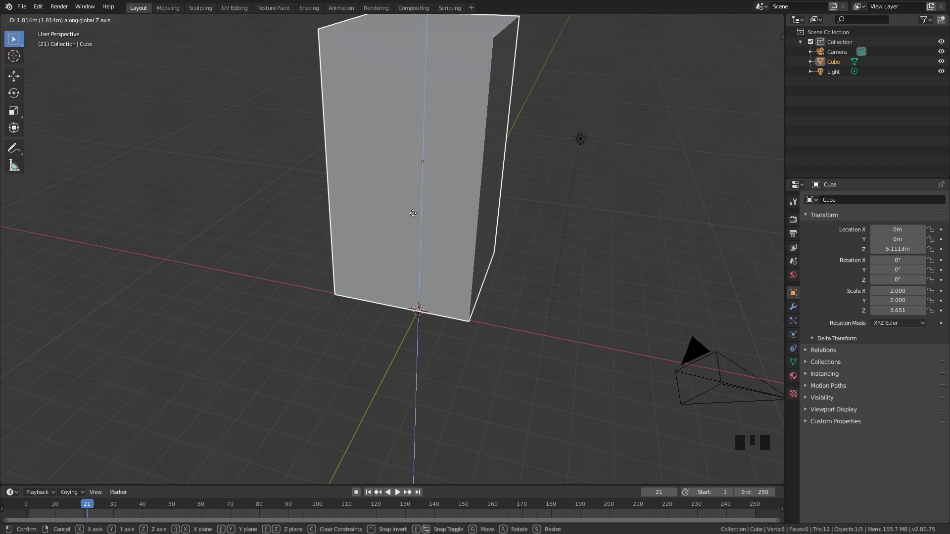
key("z")
key("z")
key("z")
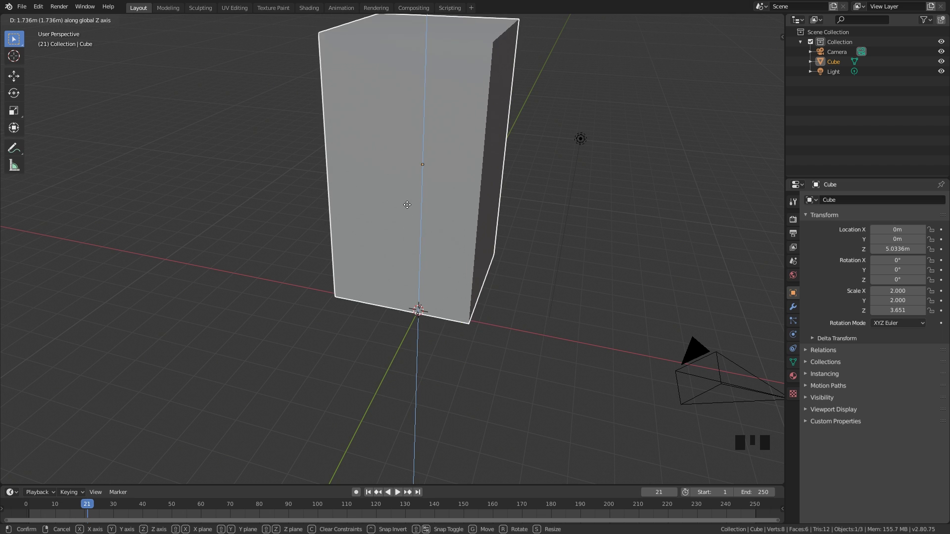
left_click(407, 275)
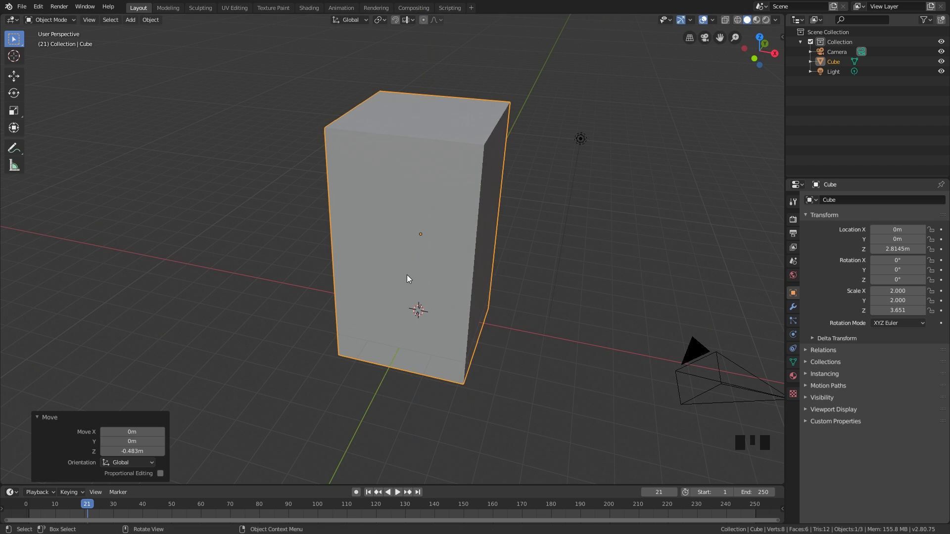
Examine the tall box from several sides and distances.
middle_click_drag(406, 275, 444, 264)
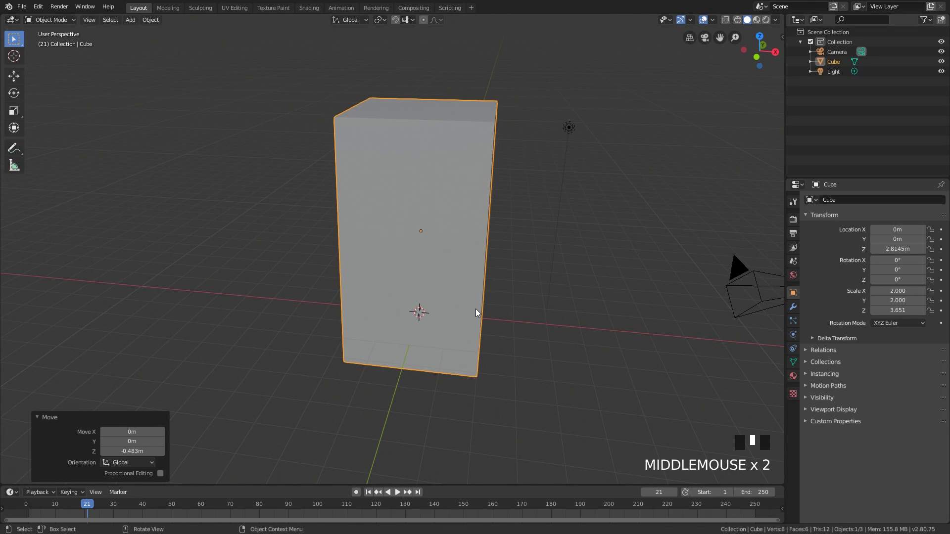
middle_click_drag(455, 313, 388, 305)
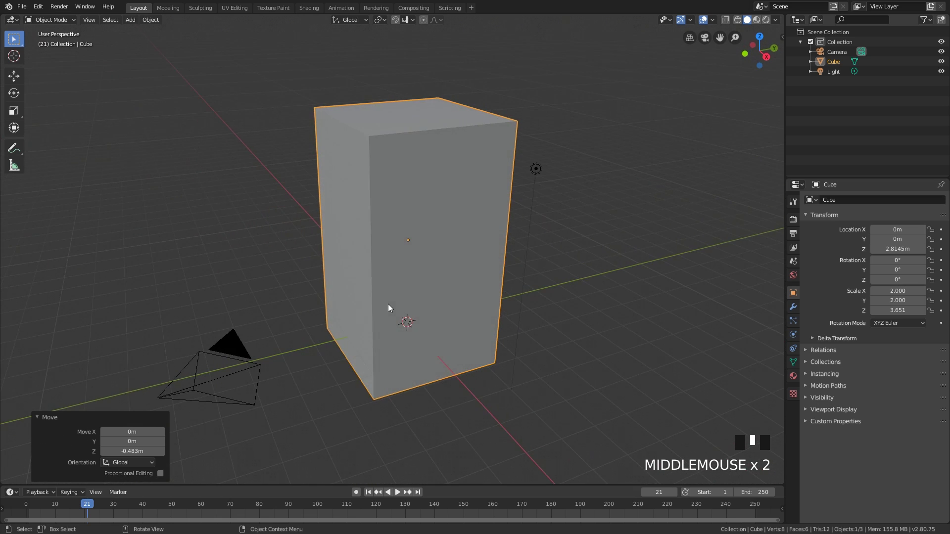
middle_click_drag(441, 213, 417, 310)
scroll(419, 267, "up", 3)
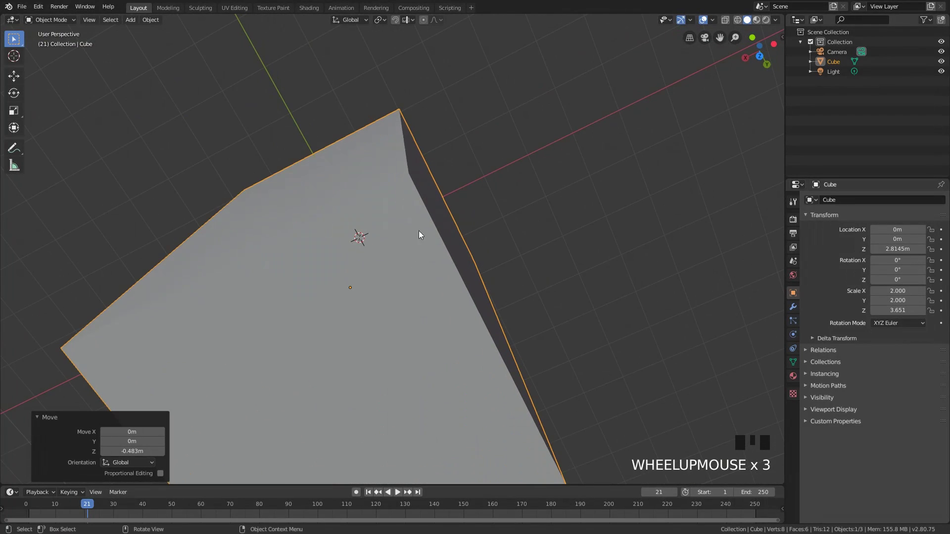
mouse_move(419, 231)
middle_mouse_down()
mouse_move(426, 221)
mouse_move(408, 223)
middle_mouse_up()
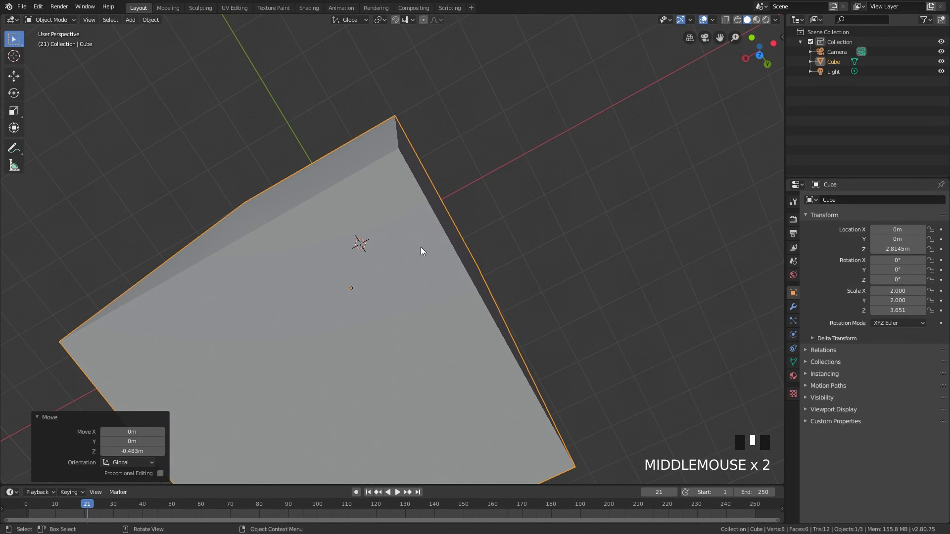
middle_click_drag(411, 259, 447, 243)
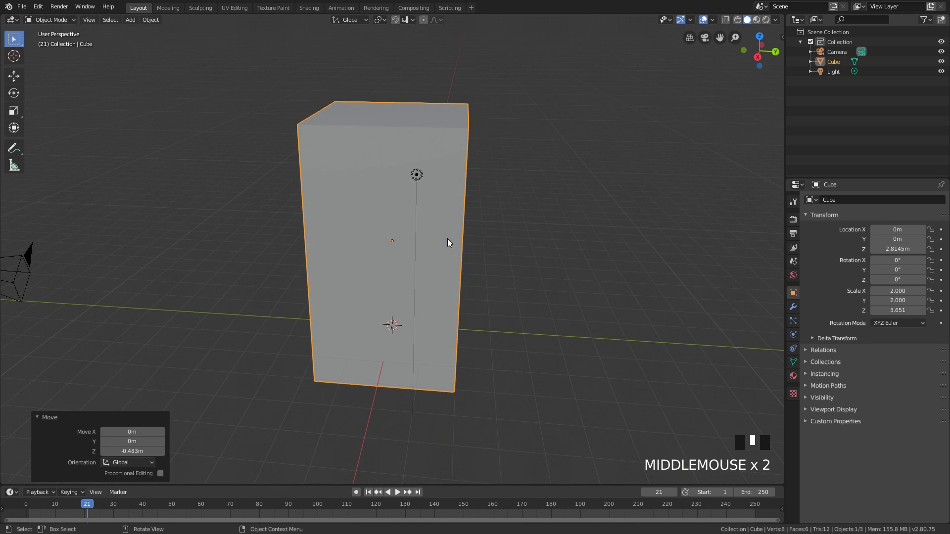
scroll(447, 239, "down", 2)
scroll(442, 243, "up", 1)
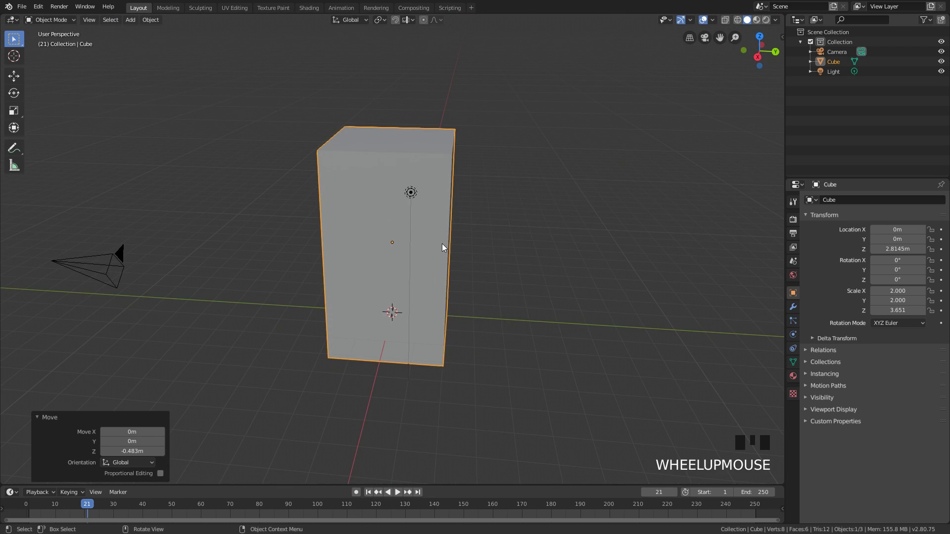
scroll(423, 249, "up", 1)
middle_click_drag(430, 247, 431, 263, "shift")
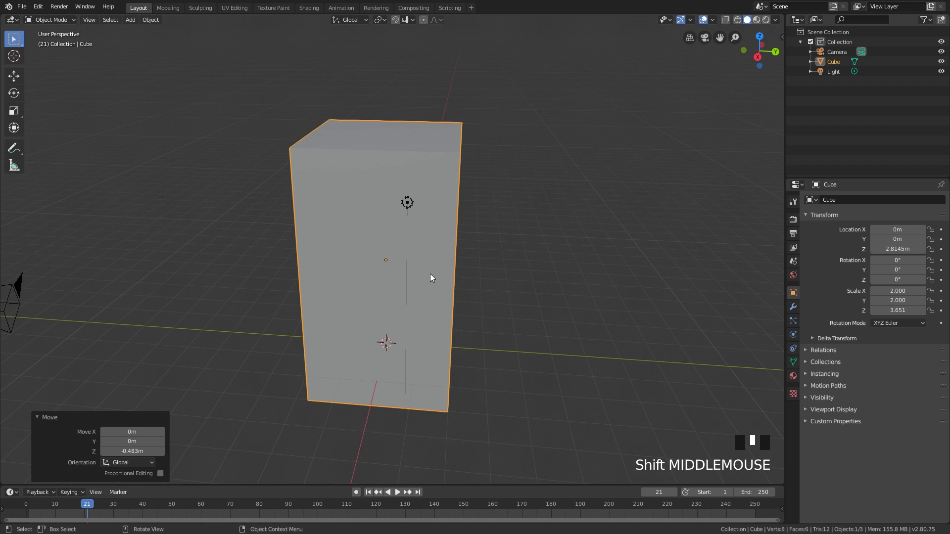
Scale the tall box by about 0.502 with the Z axis locked, so it becomes a slim column.
middle_click_drag(432, 270, 426, 275)
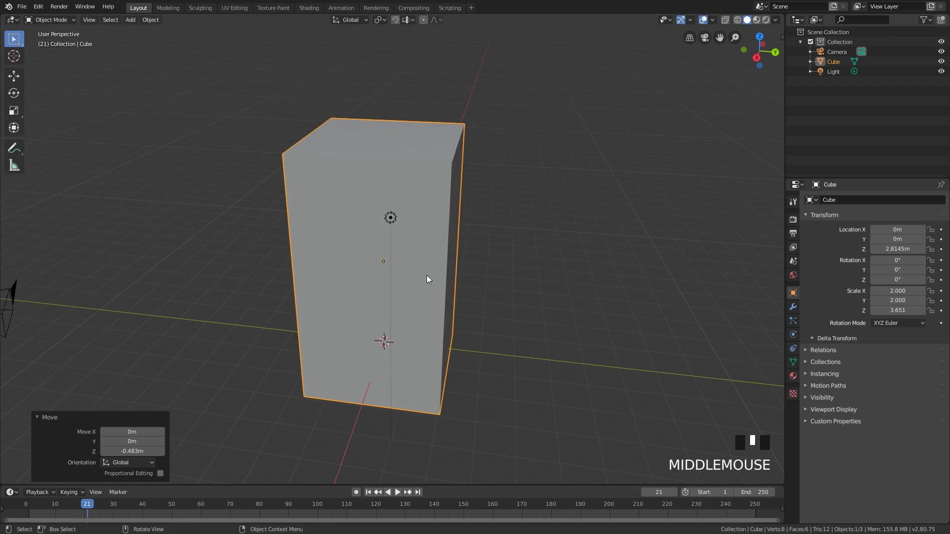
key("s")
key("shift+z")
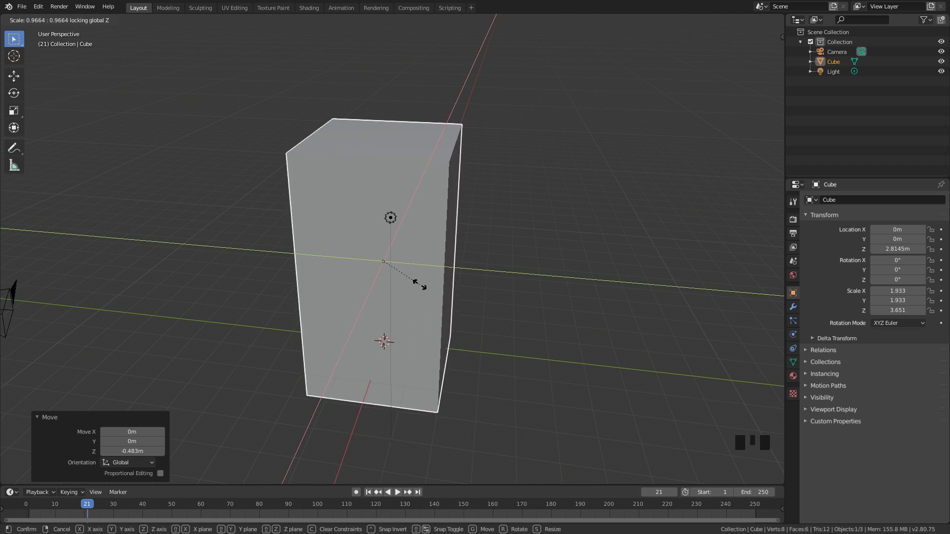
left_click(411, 275)
mouse_move(412, 275)
middle_mouse_down()
mouse_move(437, 265)
mouse_move(423, 267)
middle_mouse_up()
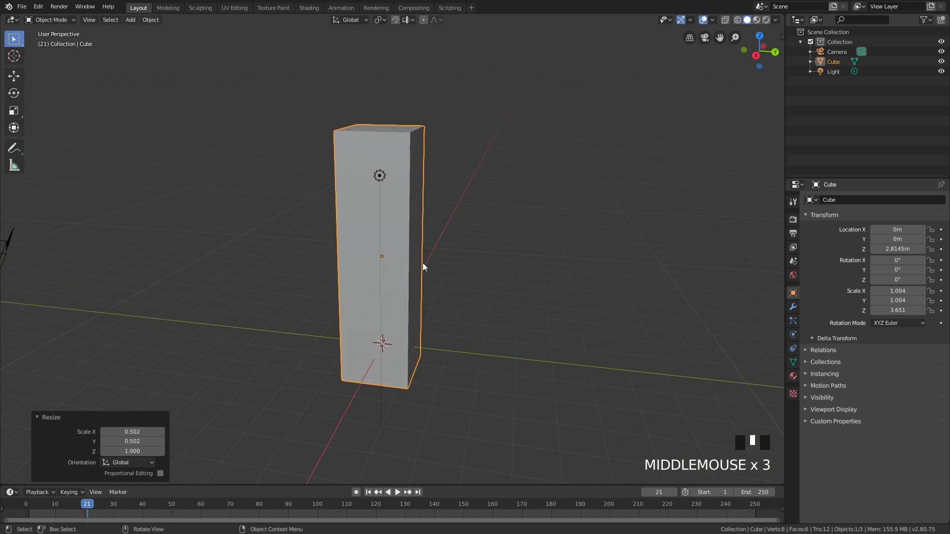
Rotate the slim box exactly 90° about the global X axis and lower it about 1.22 m along the Z axis.
key("r")
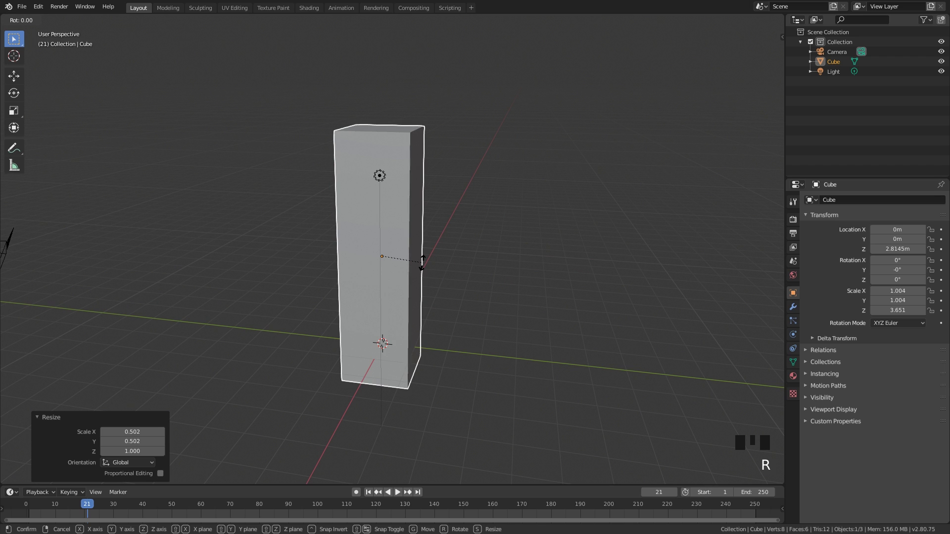
type("x90")
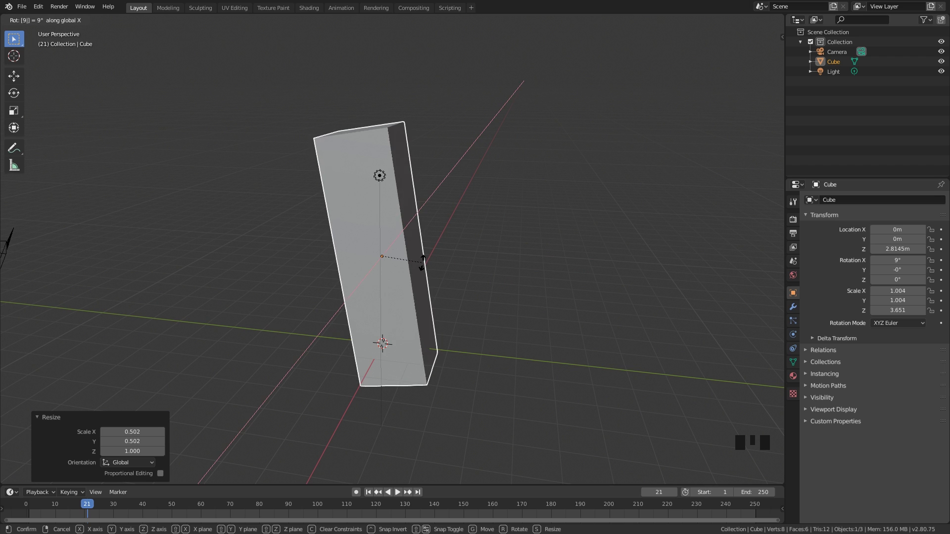
key("Return")
middle_click_drag(429, 267, 451, 263)
key("g")
key("z")
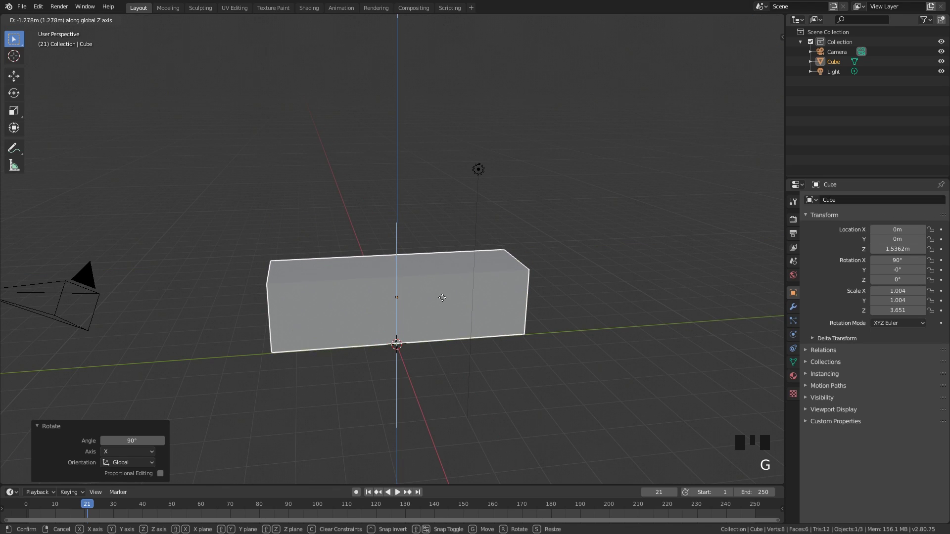
left_click(428, 296)
Tilt the lying box by about -21.9° around the global X axis with the Rotate tool.
middle_click_drag(428, 296, 410, 276)
scroll(468, 298, "up", 2)
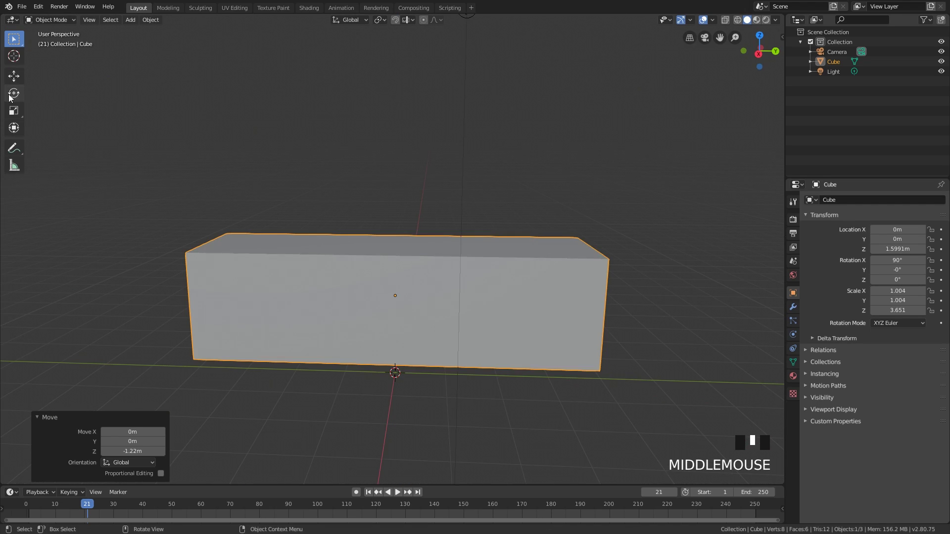
left_click(13, 95)
left_click_drag(421, 268, 426, 282)
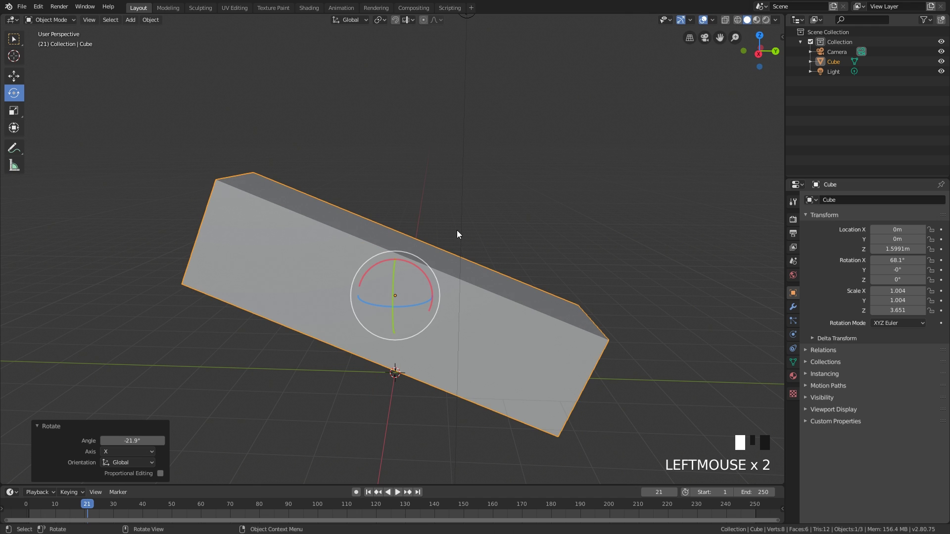
left_click(367, 263)
Move the tilted box about 2.48 m along the global X axis and about 0.38 m along the global Y axis.
middle_click_drag(367, 263, 468, 271)
middle_click_drag(468, 271, 494, 277, "shift")
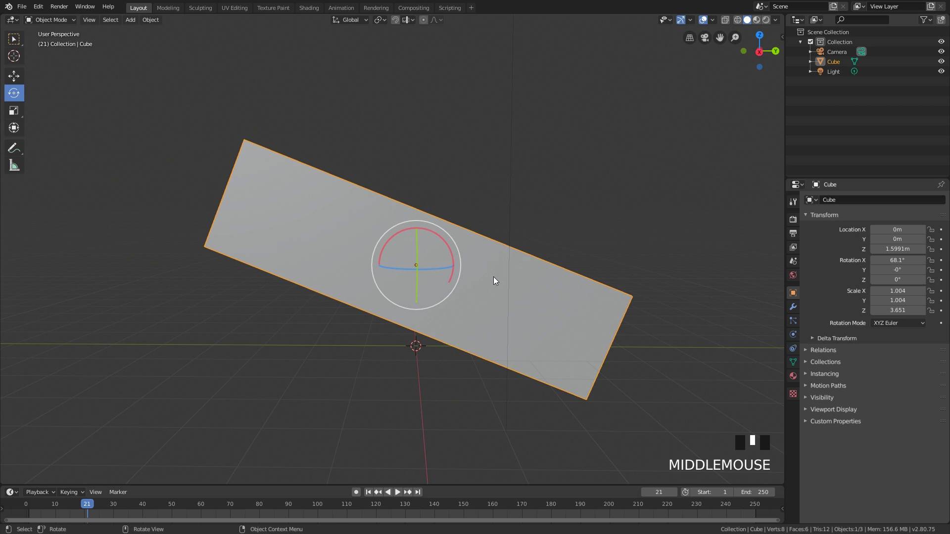
key("g")
key("g")
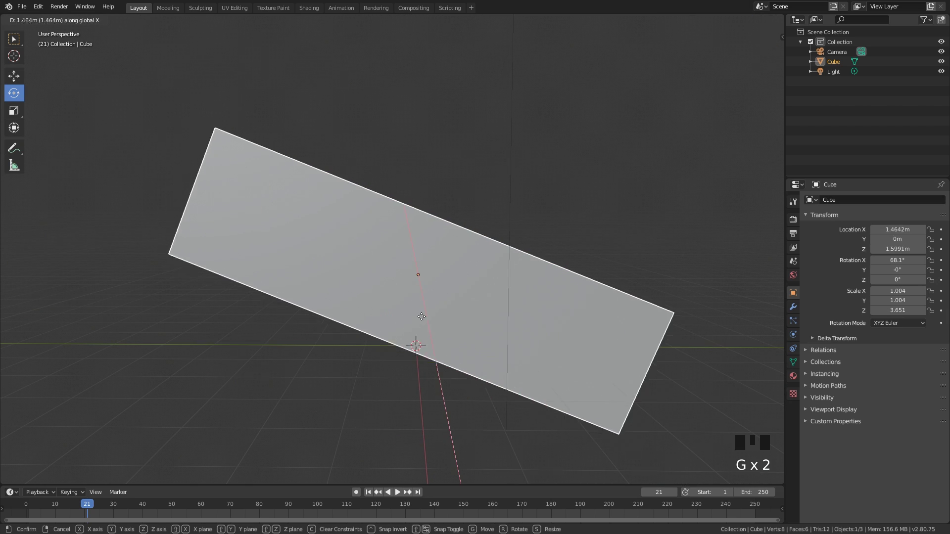
left_click(464, 324)
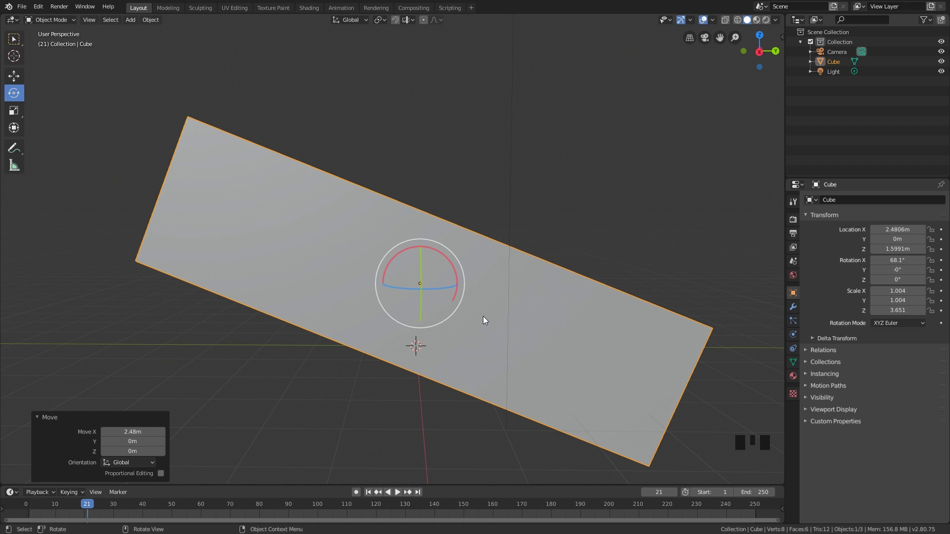
key("g")
key("y")
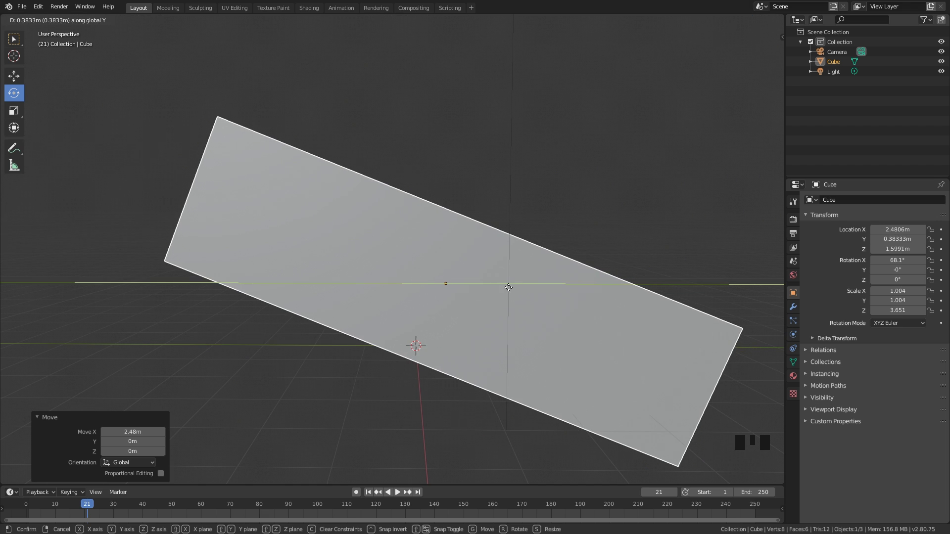
left_click(510, 291)
scroll(524, 296, "down", 1)
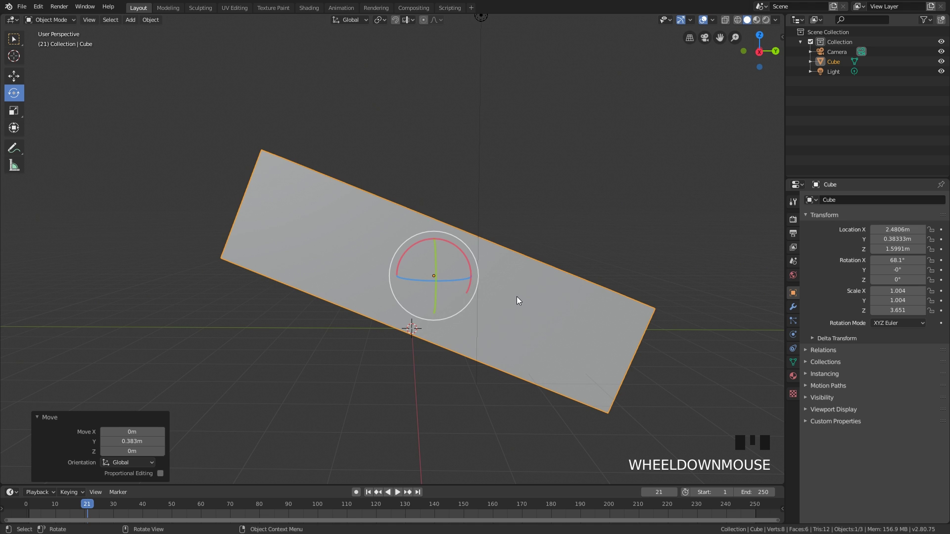
Move the tilted box about 0.245 m along its local Y axis.
key("g")
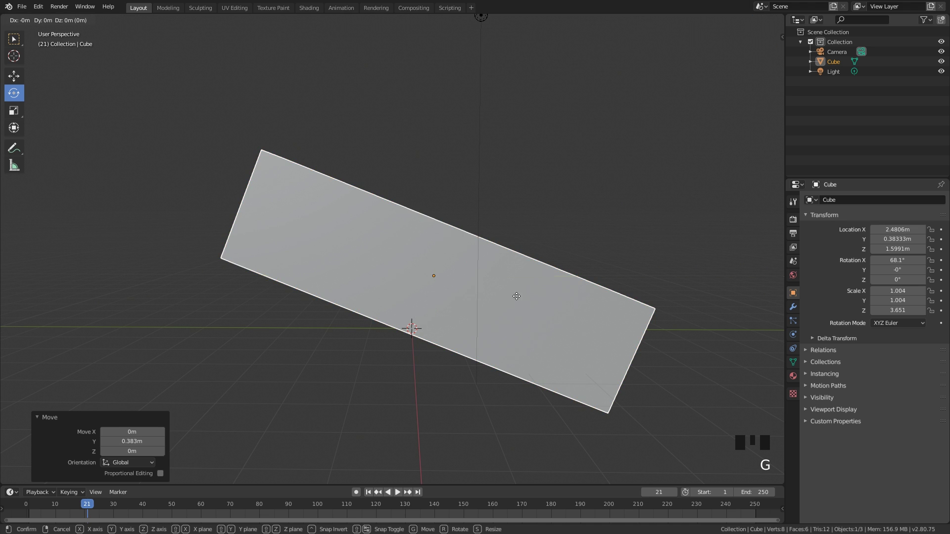
key("y")
key("y")
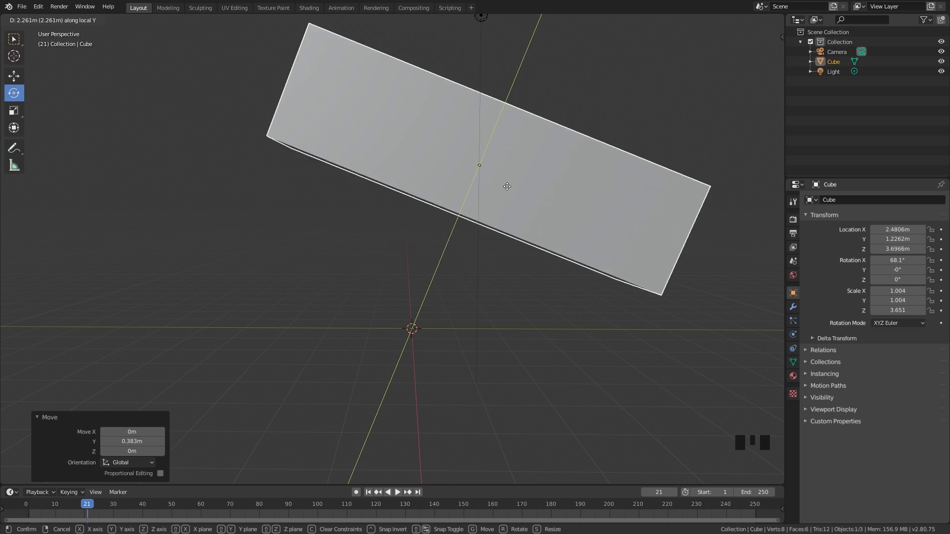
left_click(456, 262)
middle_click_drag(456, 258, 476, 282)
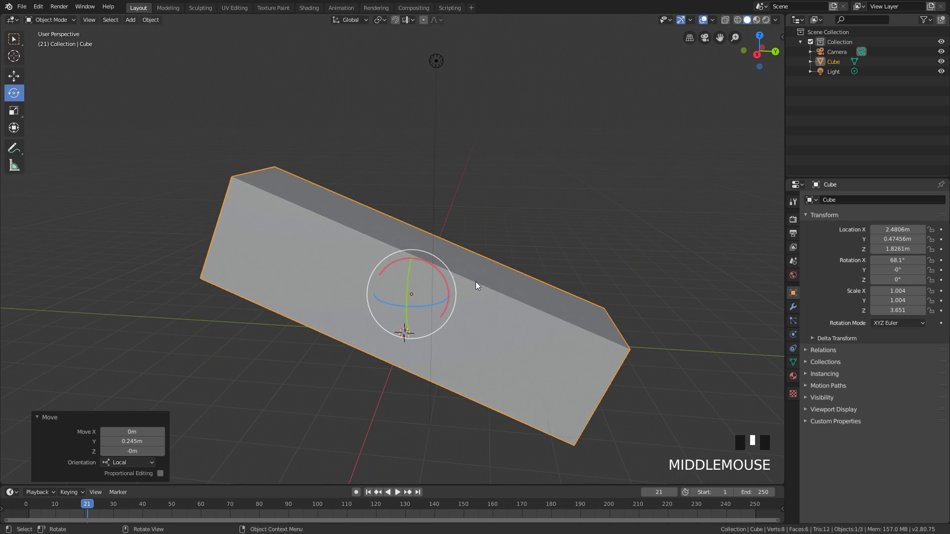
key("h")
key("ctrl+z")
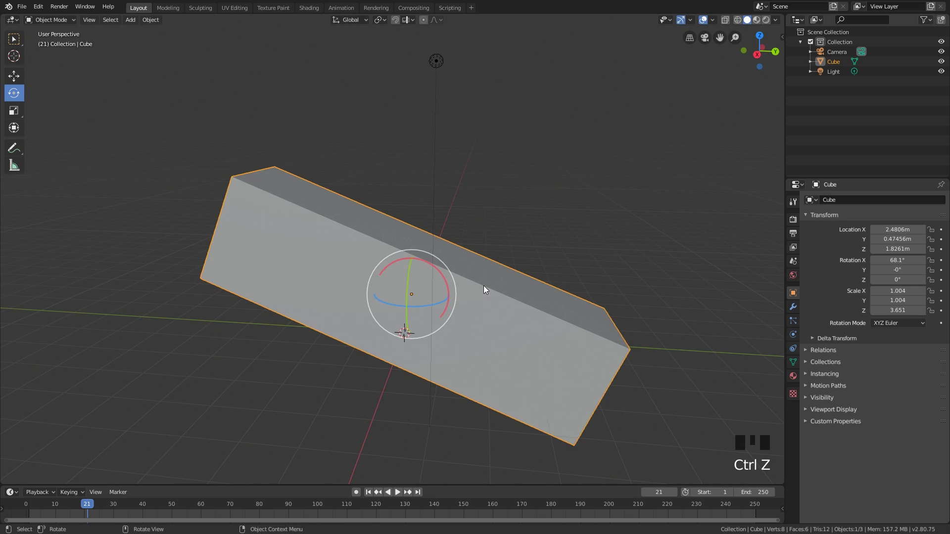
Change the transform orientation to Local so the rotation gizmo aligns with the tilted box.
middle_click_drag(484, 287, 509, 281, "shift")
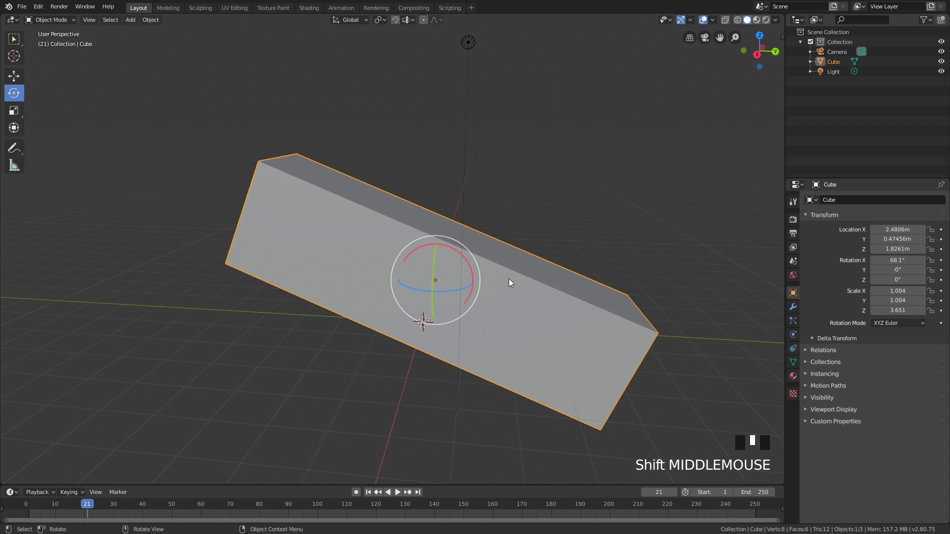
middle_click_drag(509, 278, 536, 253, "shift")
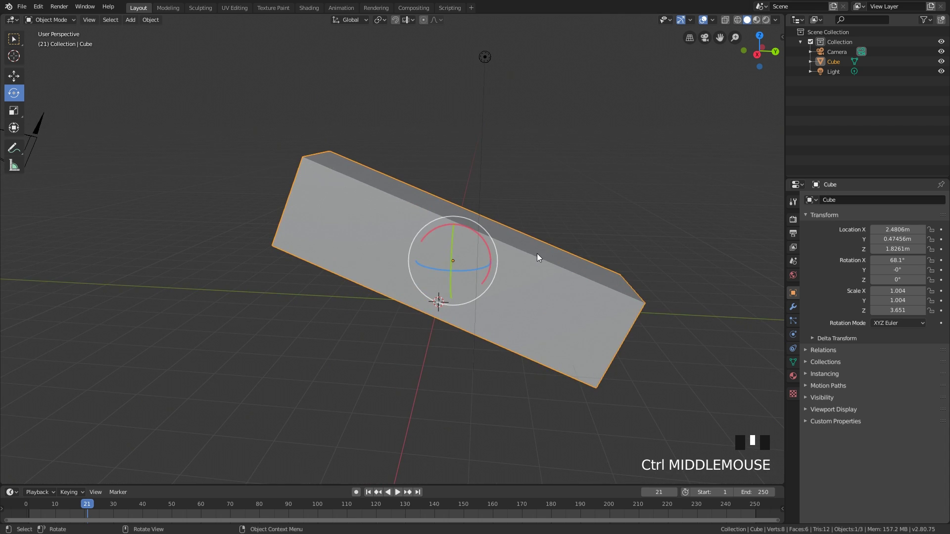
middle_click_drag(520, 237, 525, 241)
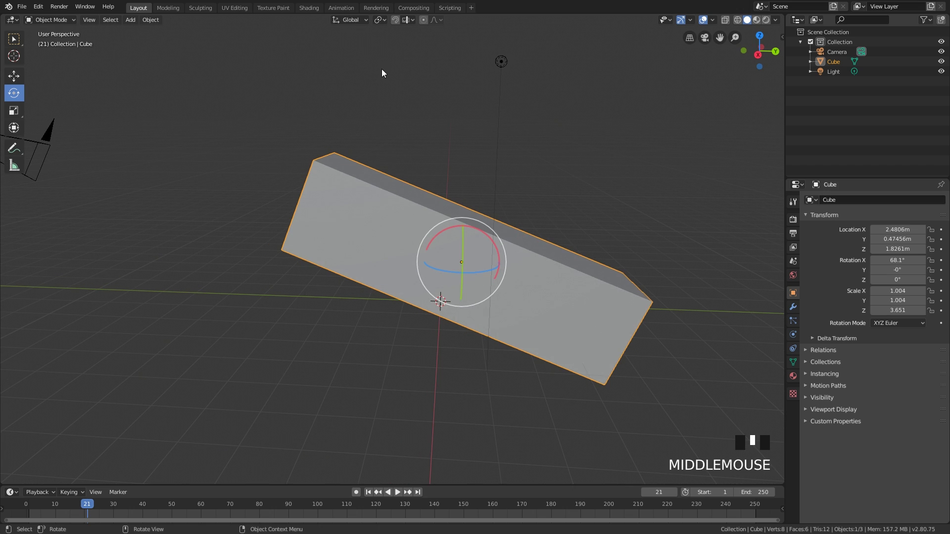
left_click(351, 20)
left_click(333, 61)
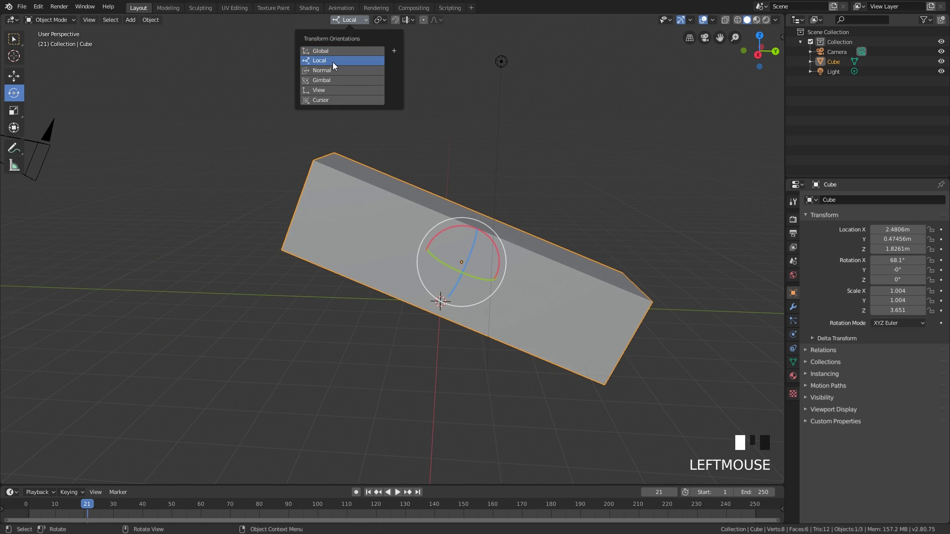
Switch the transform orientation between Global and Local to compare the tilted box's rotation gizmo, ending on Local.
left_click(328, 50)
left_click(322, 60)
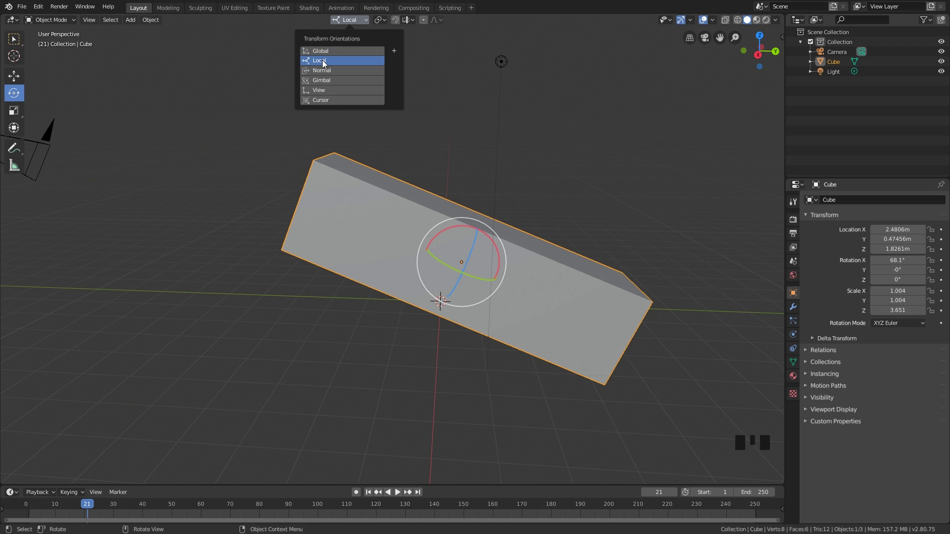
left_click(327, 52)
left_click(323, 61)
Try moving the tilted box along its local Y axis with the Move tool, and undo the move.
middle_click_drag(480, 217, 499, 231)
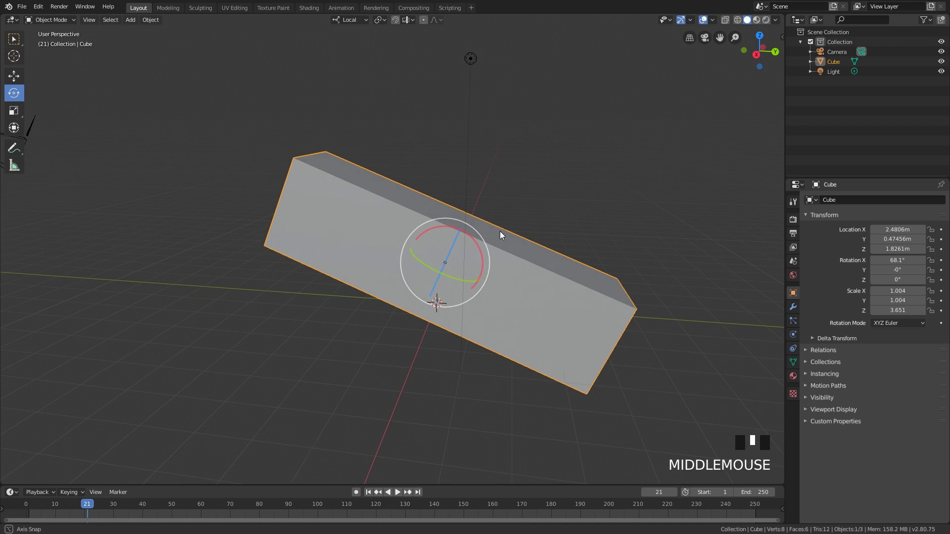
left_click(14, 76)
left_click(482, 173)
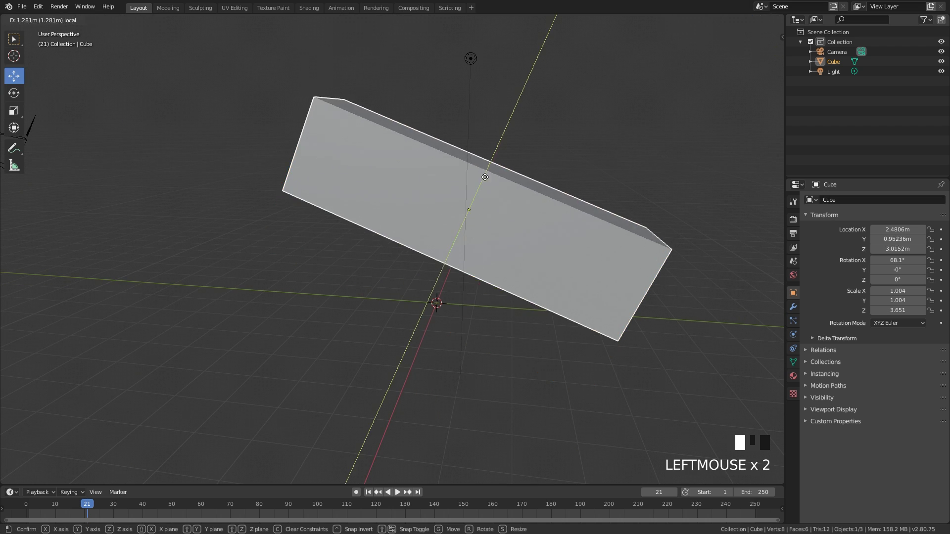
key("ctrl+z")
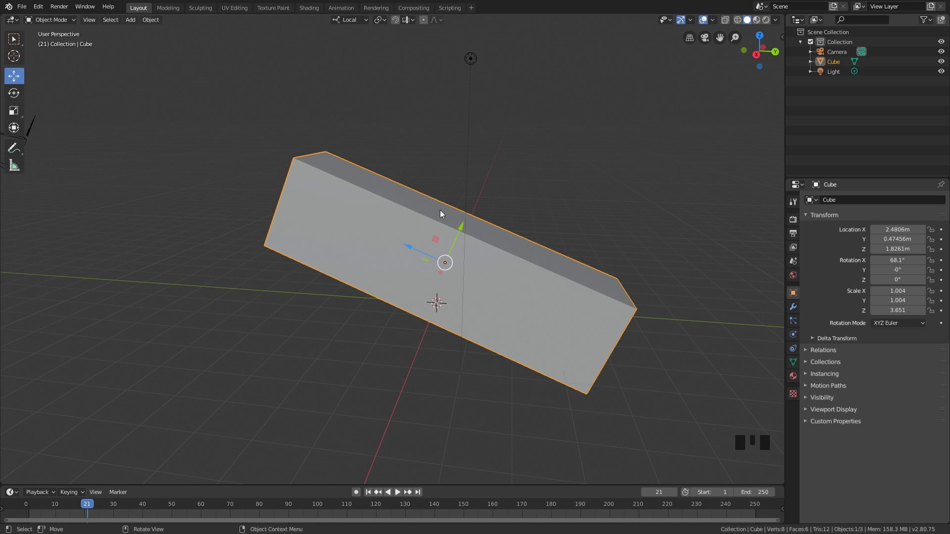
Set the transform orientation back to Global.
left_click(350, 20)
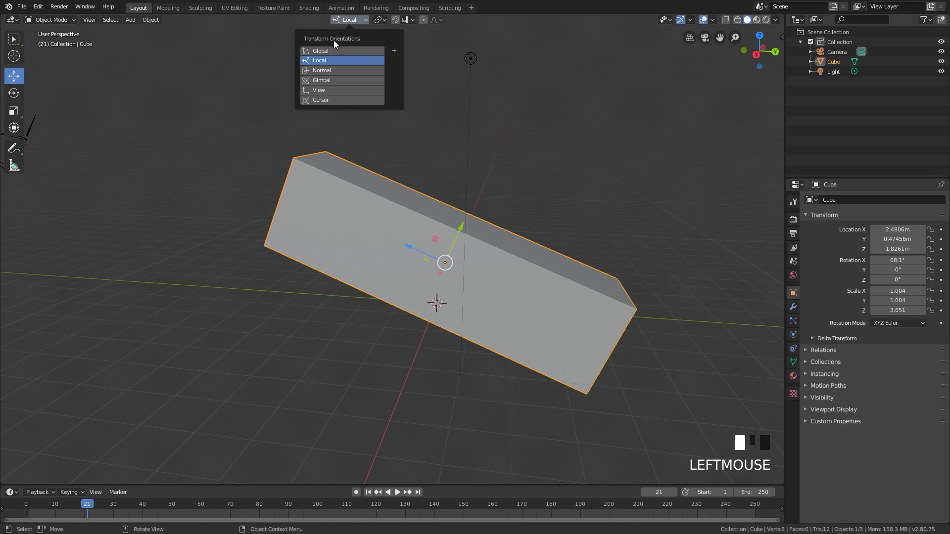
left_click(342, 51)
Rotate the tilted box freely in snapped increments, and undo the rotation.
mouse_move(490, 188)
middle_mouse_down()
mouse_move(497, 194)
mouse_move(474, 194)
middle_mouse_up()
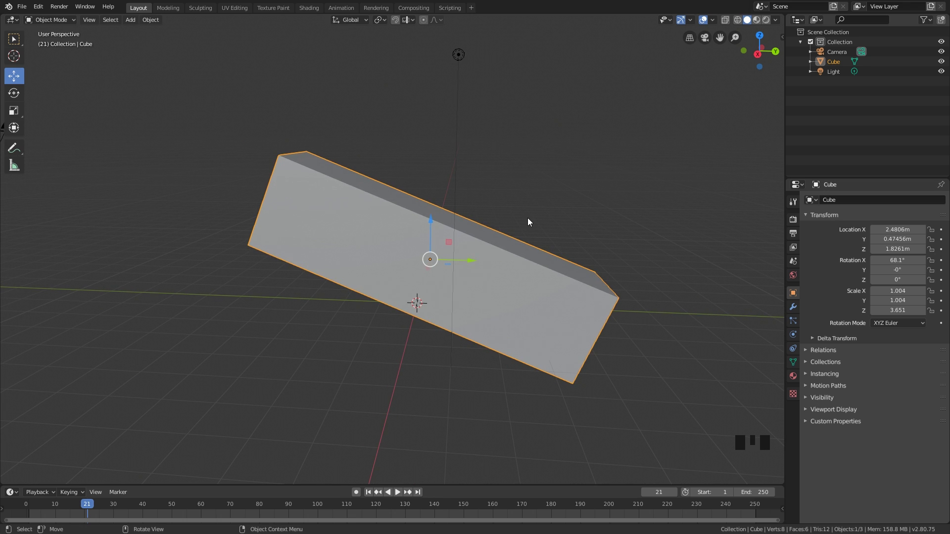
key("r")
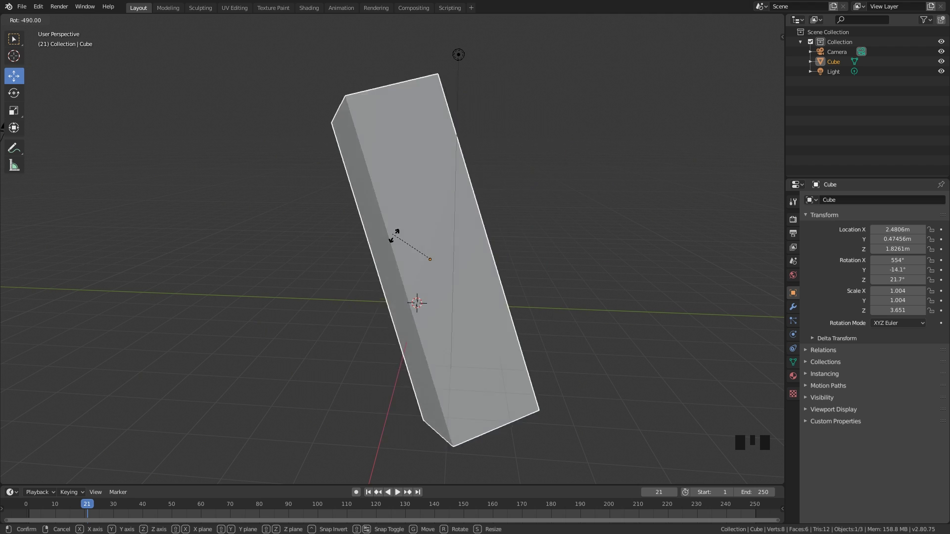
left_click(431, 203)
key("ctrl+z")
Move the box with increment snapping by 3 m along global Y and -1 m along global Z.
scroll(498, 242, "down", 1)
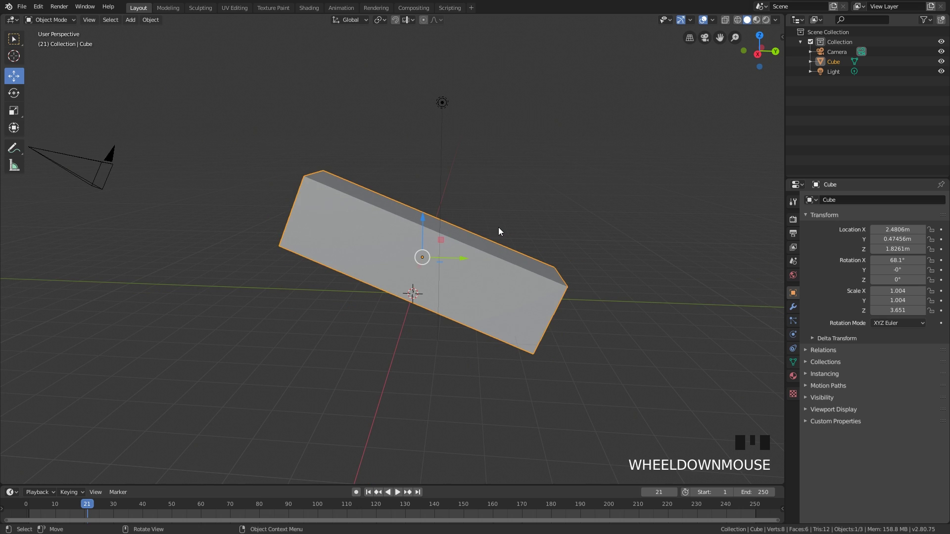
key("g")
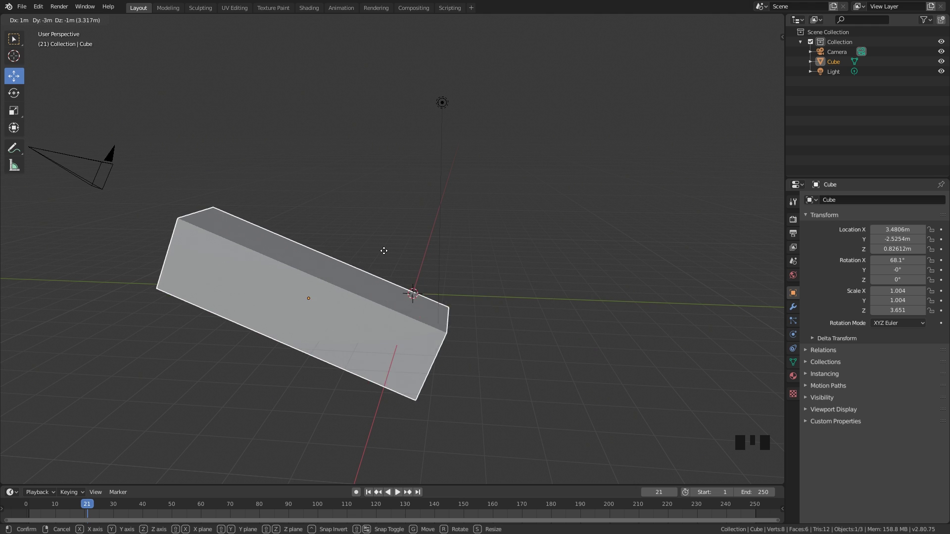
left_click(581, 262)
Move the box freely by about 0.392 m in X, -4.59 m in Y and 0.934 m in Z.
middle_click_drag(581, 262, 502, 259)
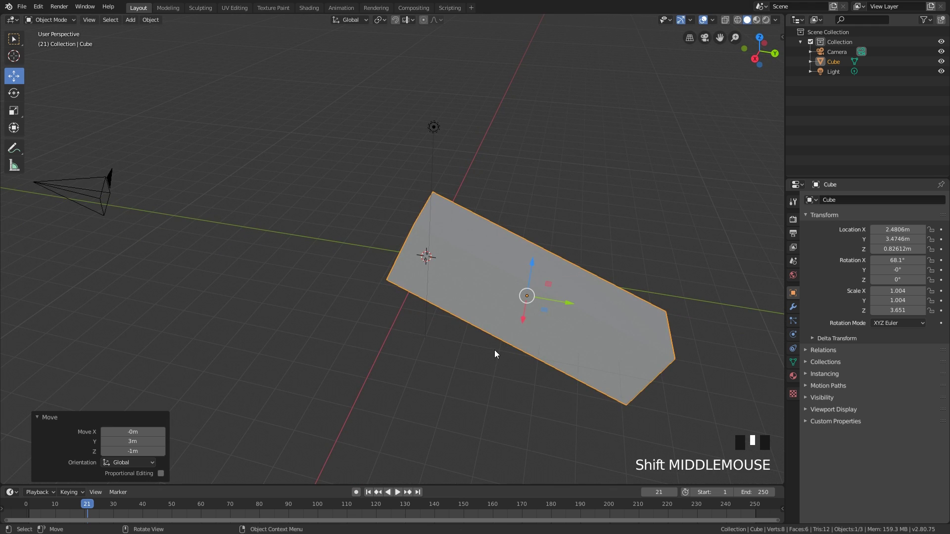
scroll(494, 349, "up", 2)
middle_click_drag(482, 341, 482, 296)
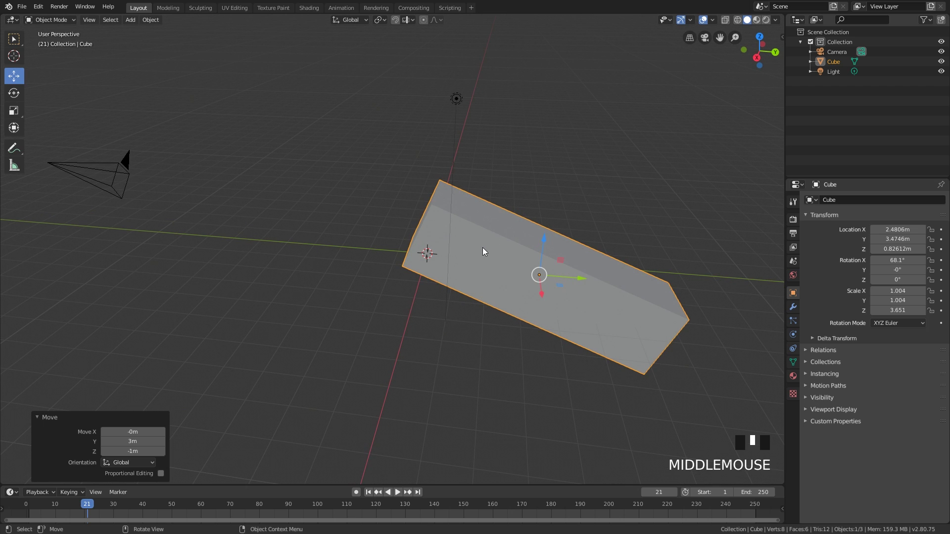
mouse_move(549, 254)
middle_mouse_down("shift")
mouse_move(536, 236)
mouse_move(550, 244)
middle_mouse_up("shift")
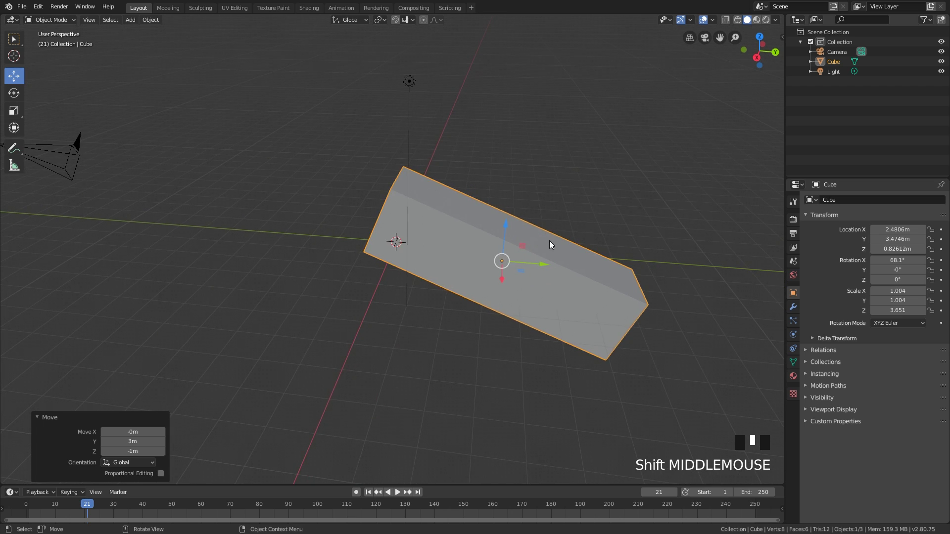
key("g")
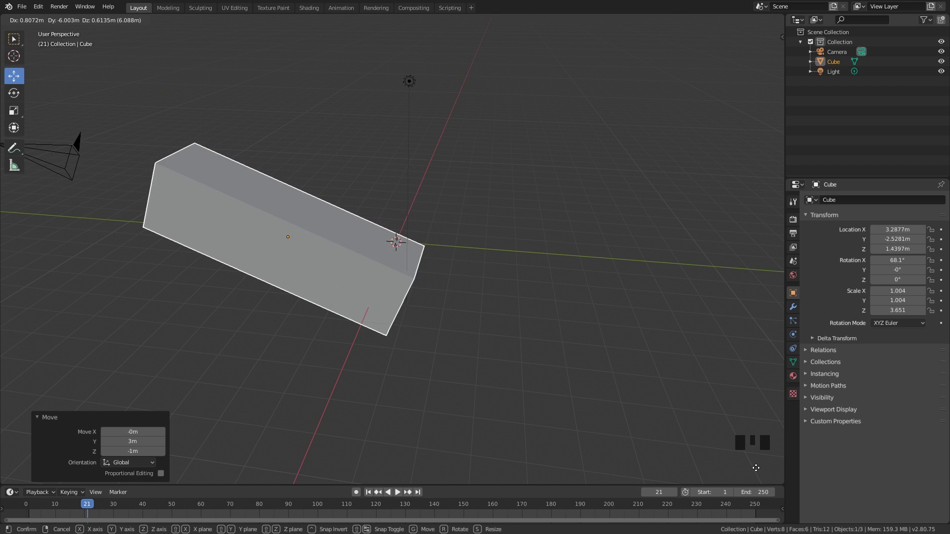
left_click(435, 368)
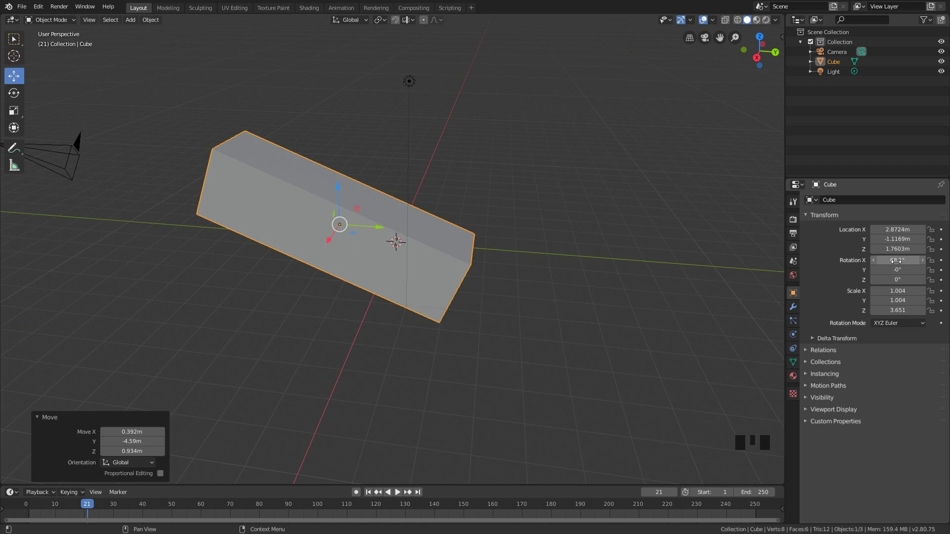
Increase the box's X rotation to about 93.1°, and add exactly 2° to that value.
mouse_move(896, 261)
left_mouse_down()
mouse_move(930, 261)
mouse_move(888, 260)
mouse_move(911, 264)
left_mouse_up()
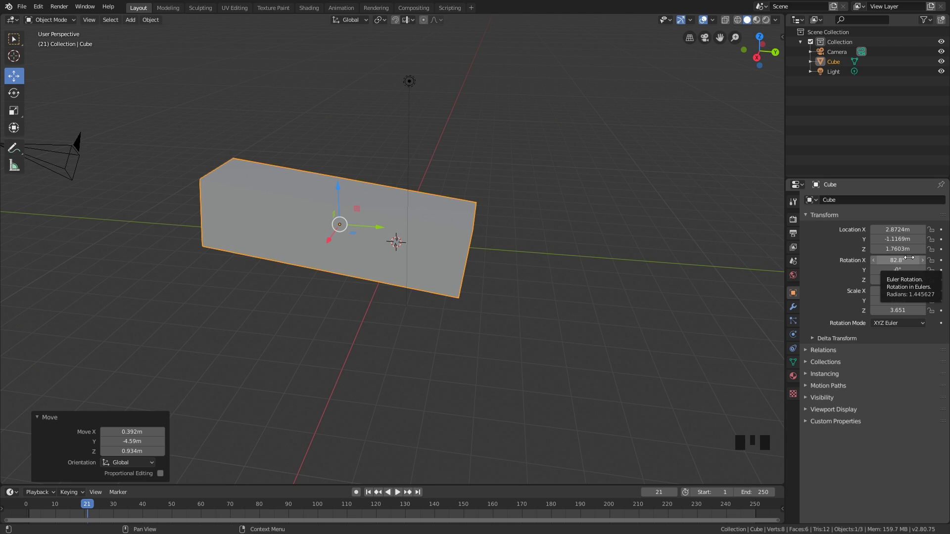
left_click_drag(911, 257, 930, 257)
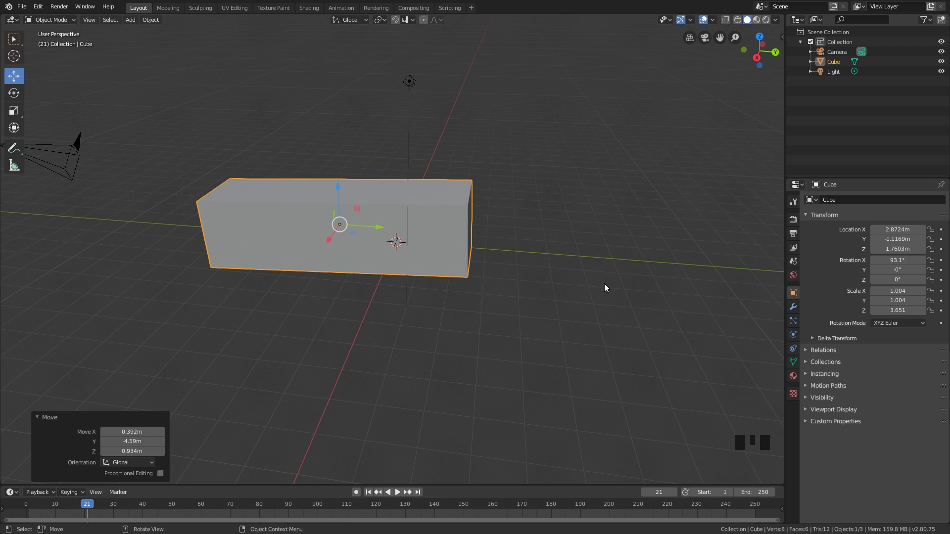
left_click(906, 261)
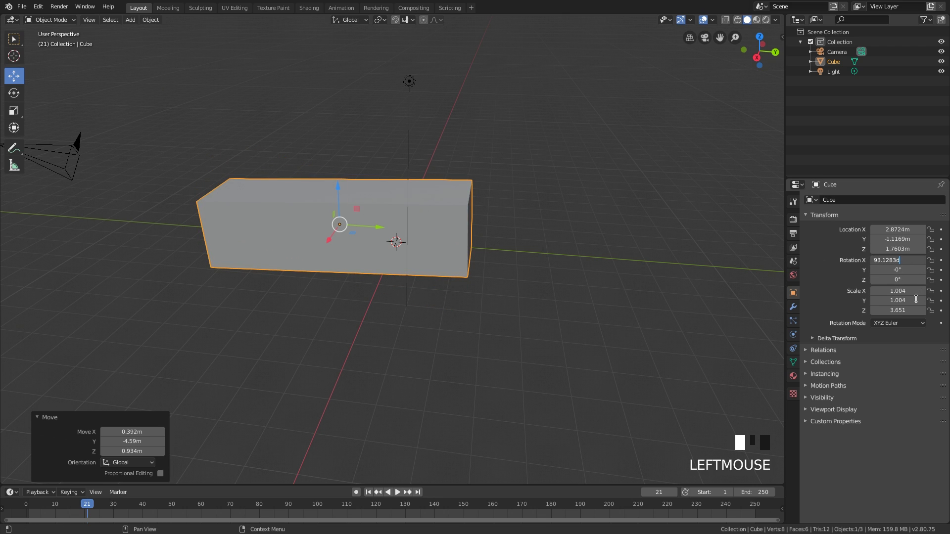
type("+2")
key("Return")
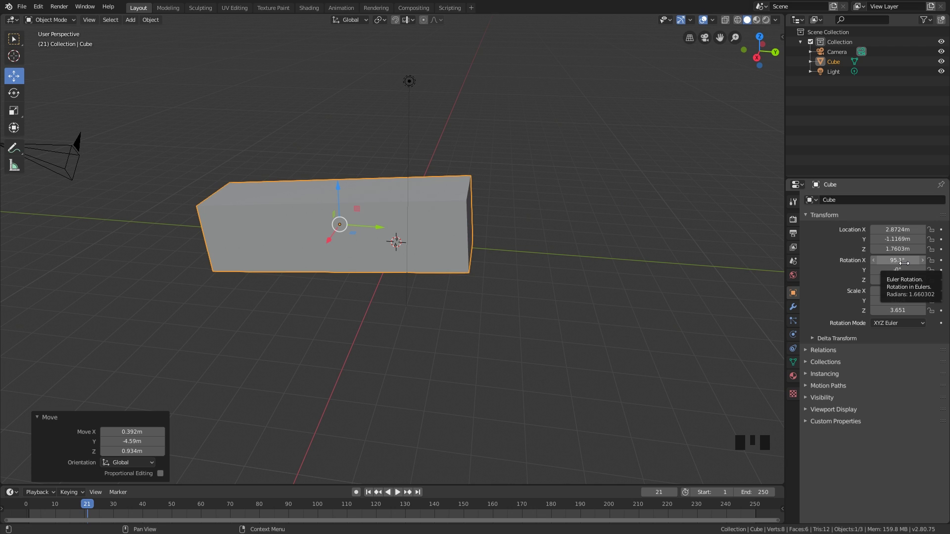
Flip the sign of the box's X rotation value to make it -95.1°.
key("KP_Subtract")
key("minus")
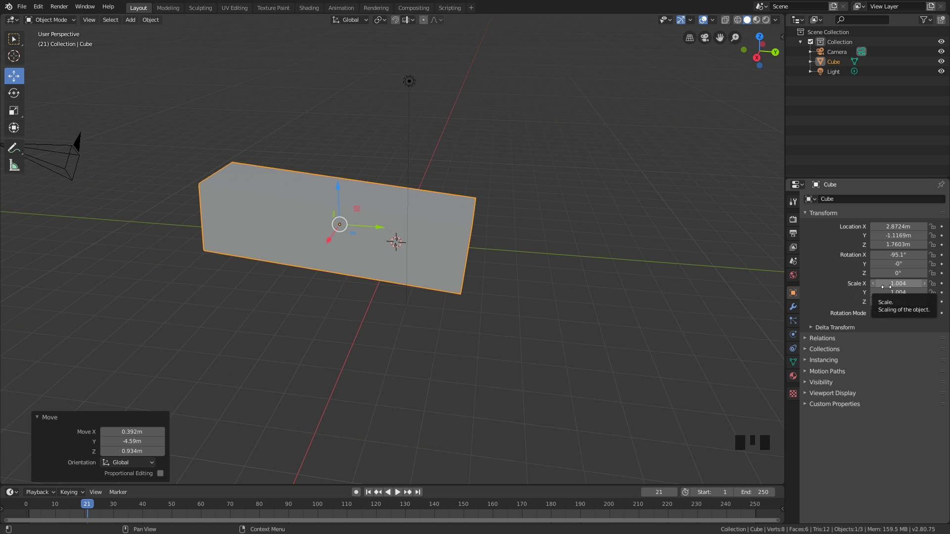
key("KP_Subtract")
key("KP_Add")
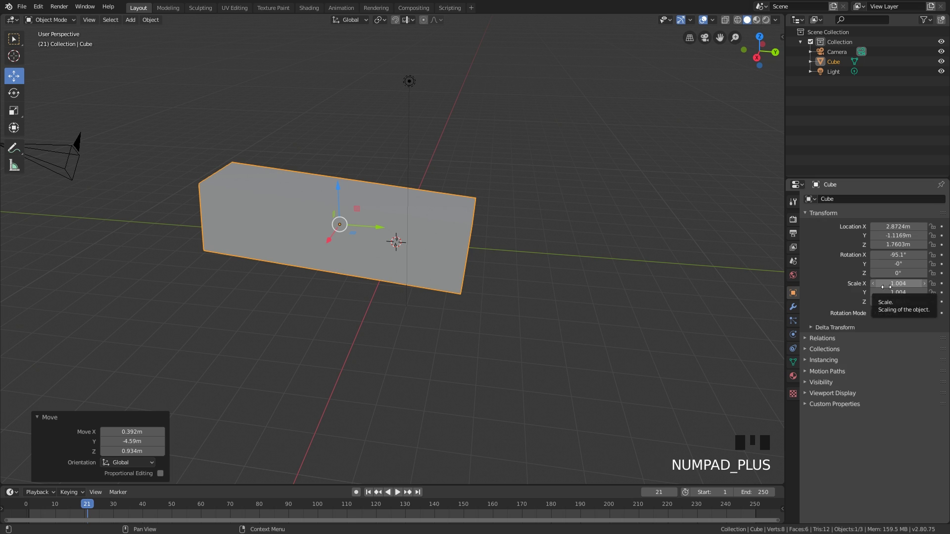
key("KP_Add")
key("KP_Add")
key("KP_Subtract")
key("KP_Subtract")
key("KP_Subtract")
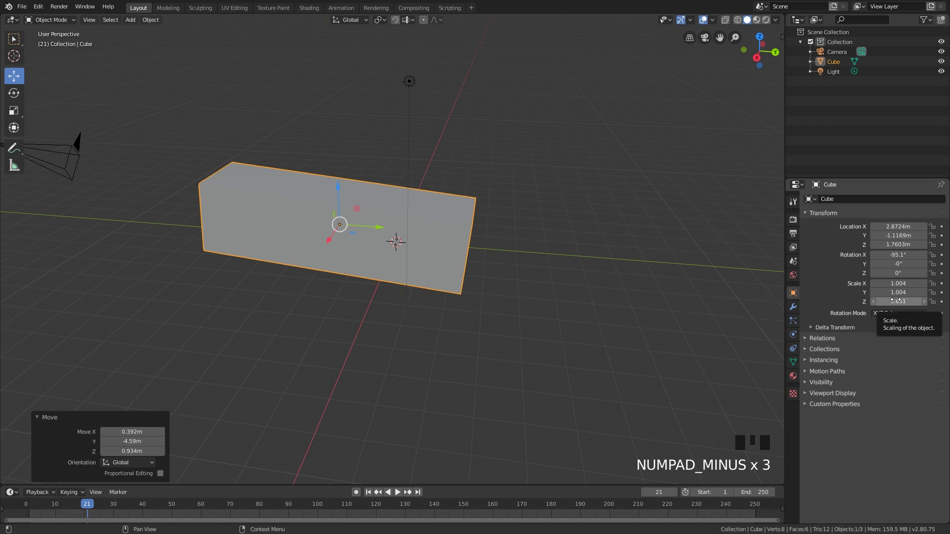
Apply all transforms (location, rotation and scale) to the box.
middle_click_drag(431, 247, 504, 246)
scroll(441, 215, "up", 2)
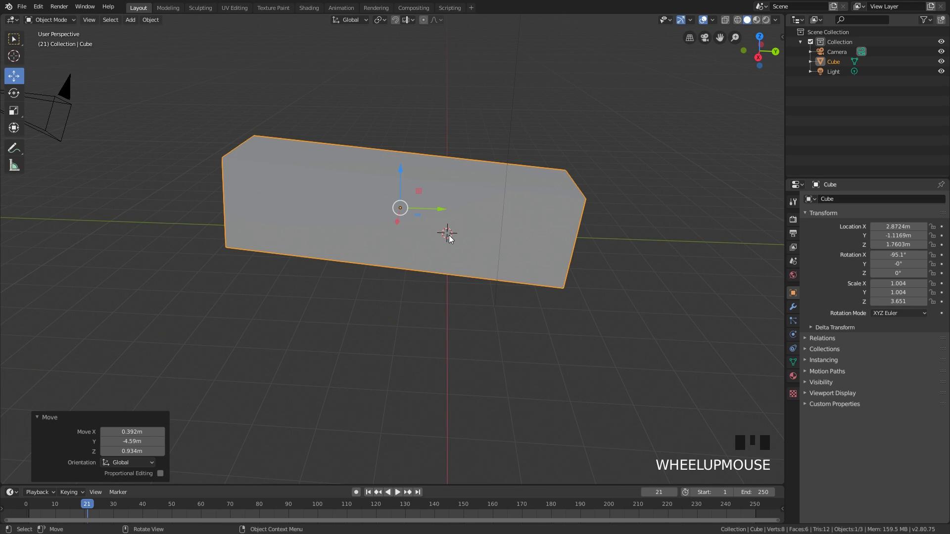
key("ctrl+a")
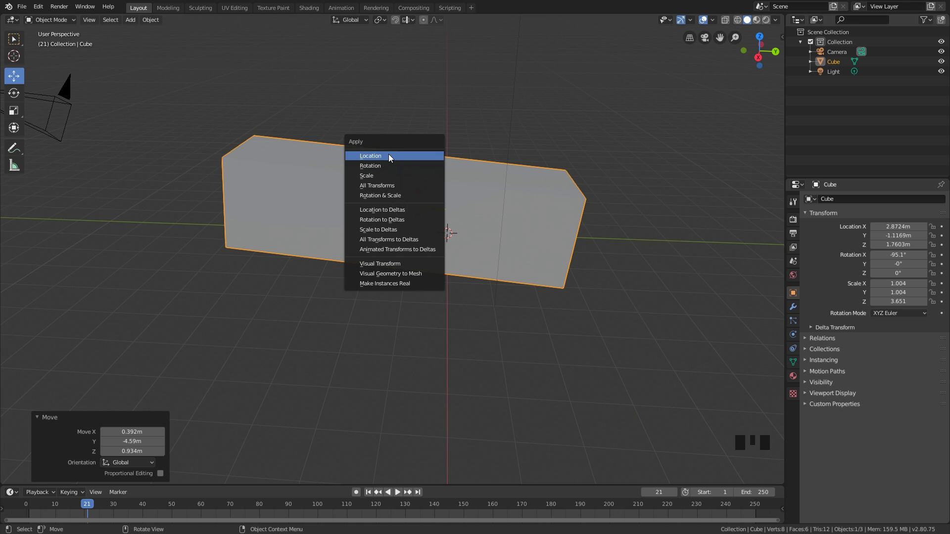
left_click(390, 185)
Inspect the box and its origin from several angles, and look over the available Apply transform options.
scroll(441, 205, "up", 2)
middle_click_drag(442, 206, 432, 231)
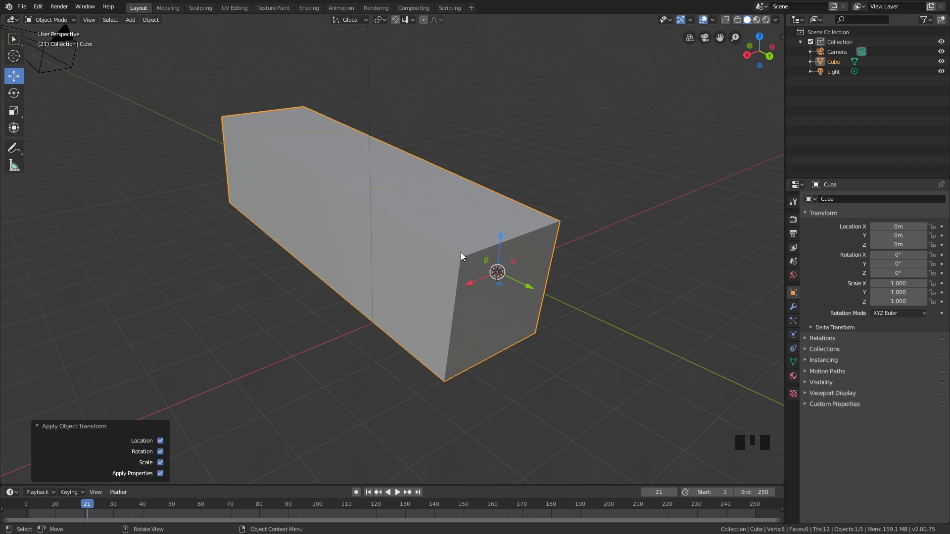
middle_click_drag(425, 238, 445, 238)
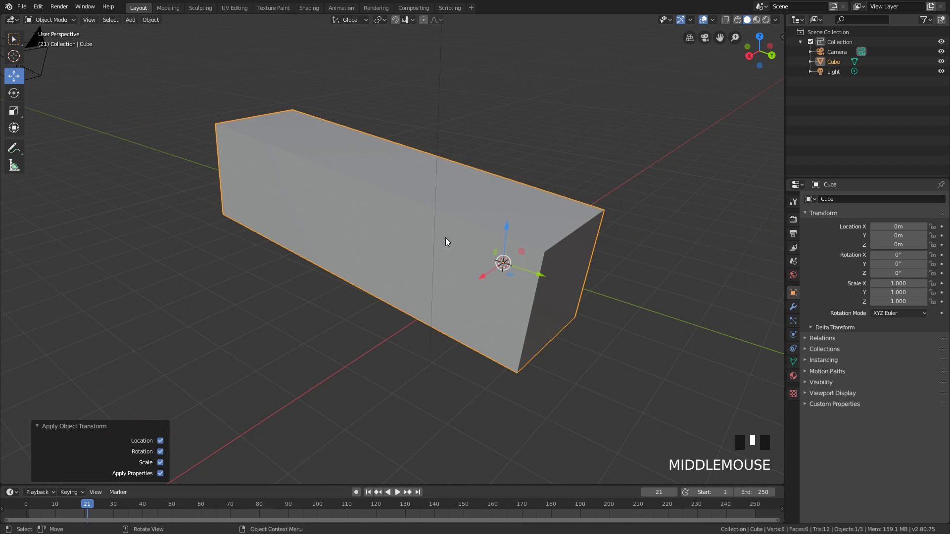
scroll(445, 238, "down", 2)
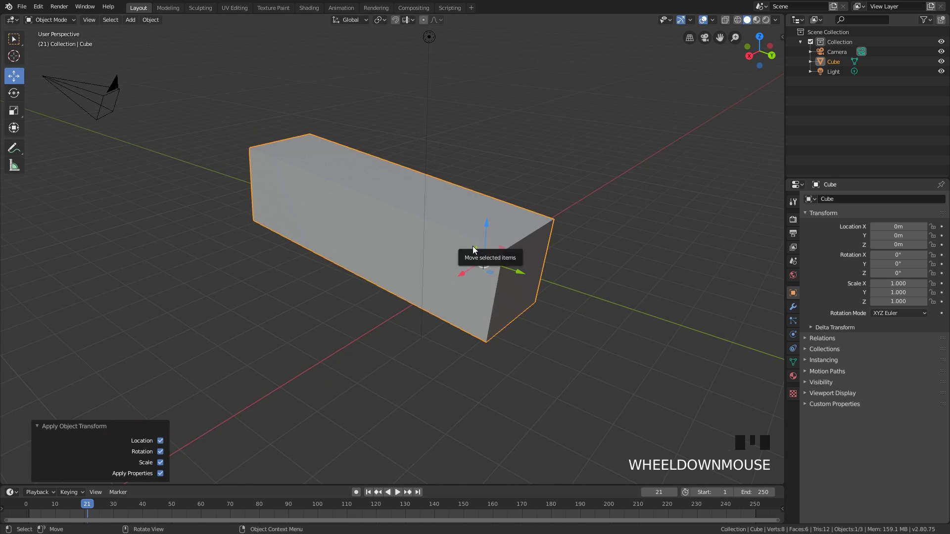
mouse_move(448, 250)
middle_mouse_down()
mouse_move(431, 253)
mouse_move(491, 248)
mouse_move(453, 256)
middle_mouse_up()
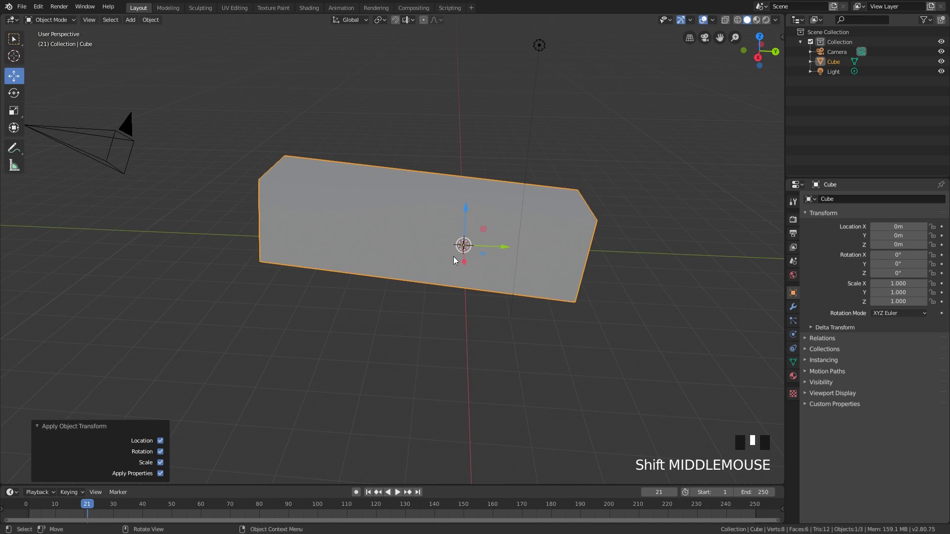
key("ctrl+a")
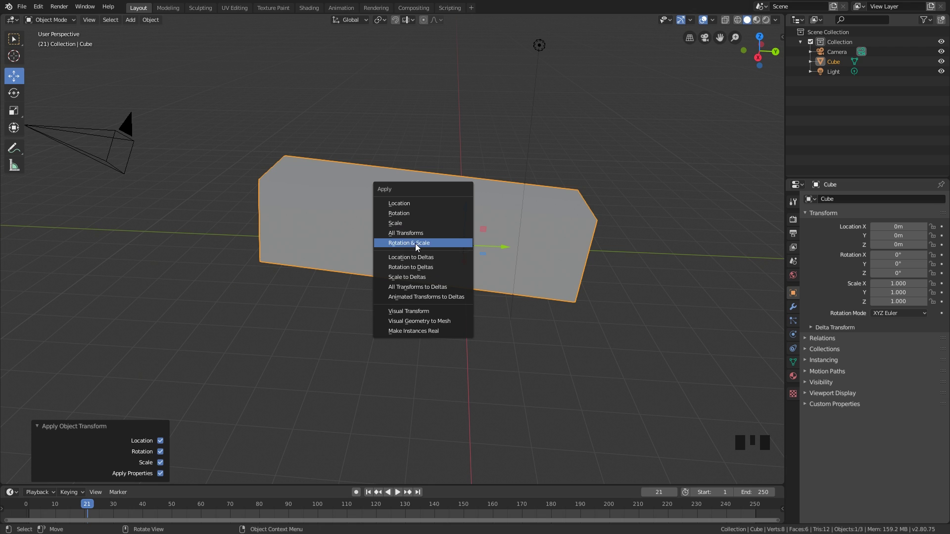
left_click(473, 236)
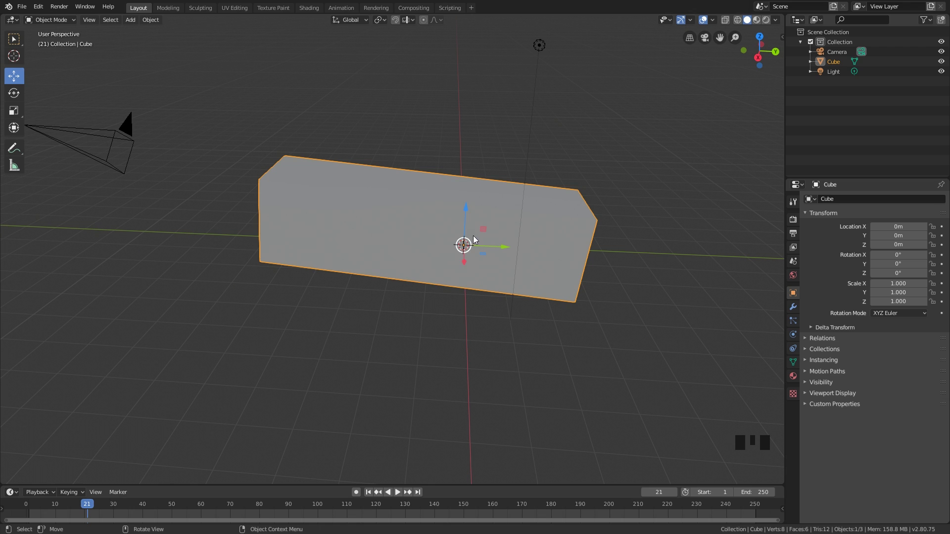
Delete the box from the scene.
middle_click_drag(413, 222, 441, 209)
key("x")
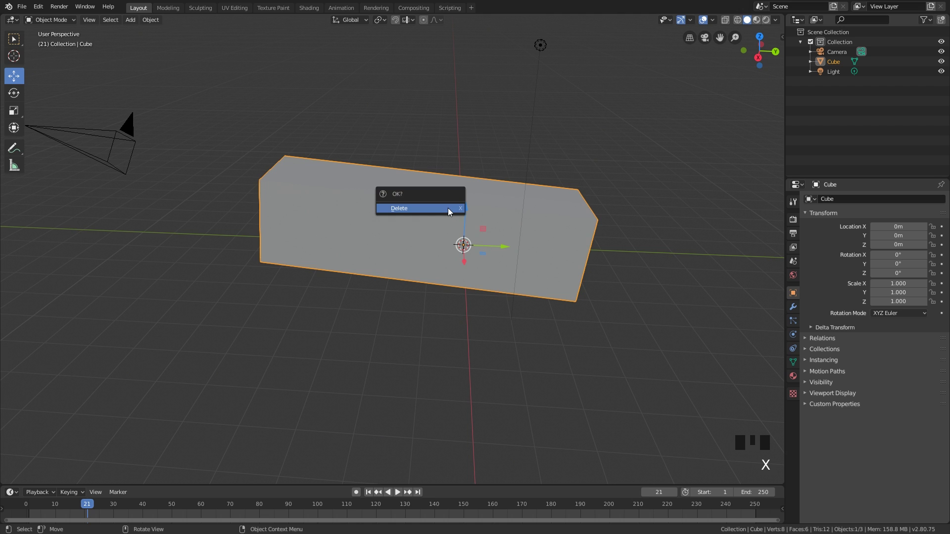
left_click(448, 208)
Add a UV sphere with 32 segments, 16 rings and a 1 m radius at the world origin.
key("shift+a")
mouse_move(448, 208)
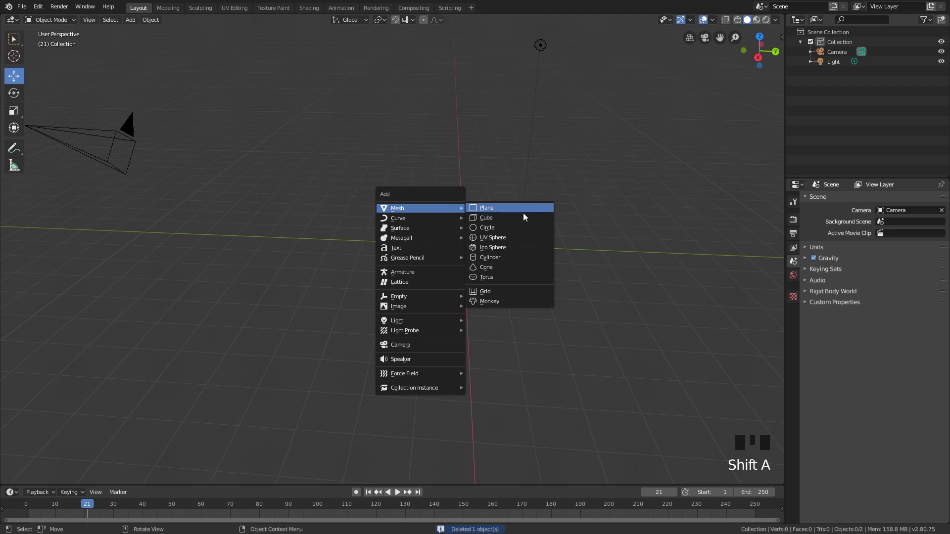
left_click(500, 238)
Enter edit mode on the sphere, select a single edge high on its side and turn on proportional editing.
scroll(498, 239, "up", 2)
middle_click_drag(498, 240, 400, 233, "shift")
scroll(418, 210, "up", 4)
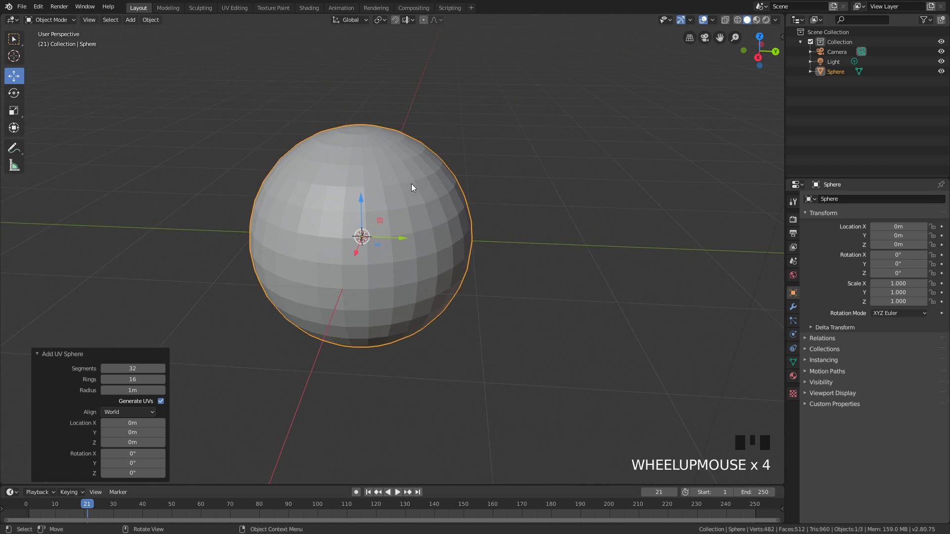
middle_click_drag(414, 186, 372, 191)
key("Tab")
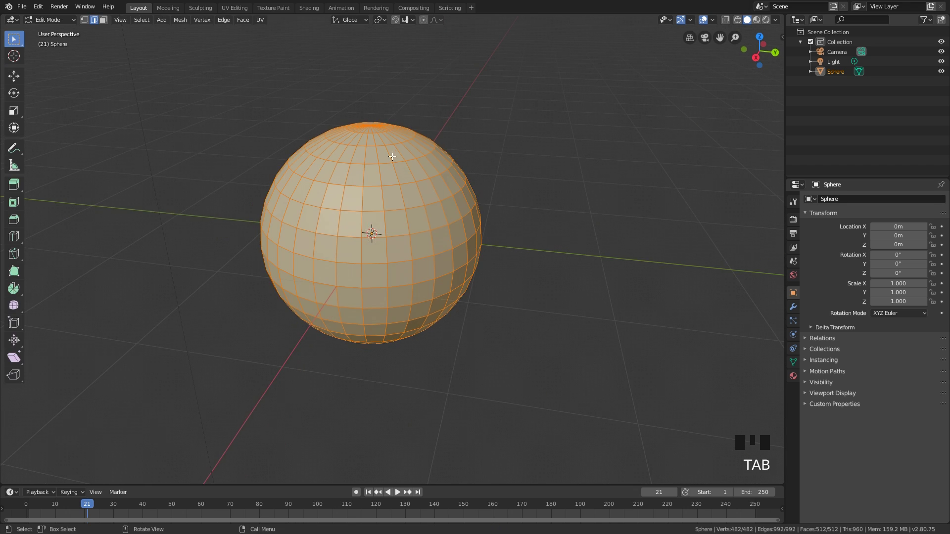
left_click(421, 176)
middle_click_drag(428, 196, 427, 97)
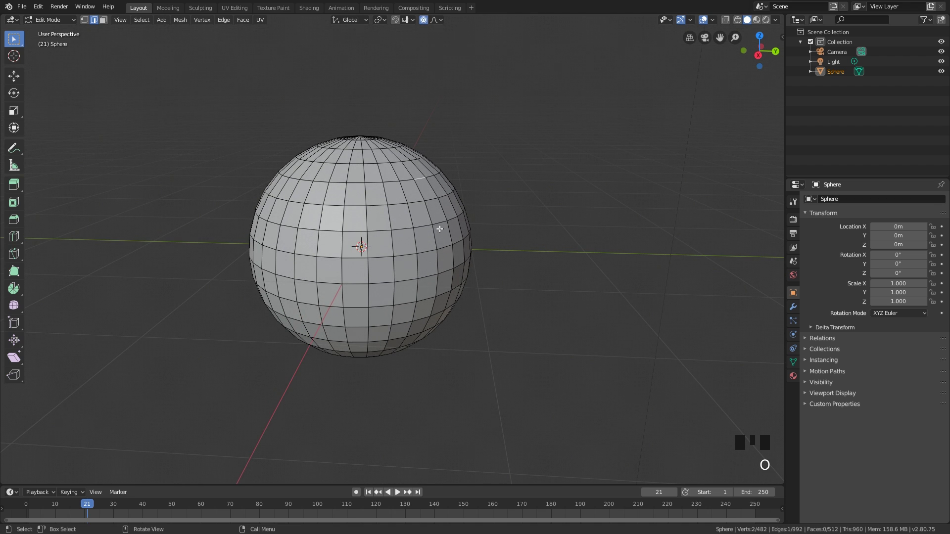
Pull the selected edge outward and up by about X -0.18, Y 0.55, Z 0.45 m, with smooth falloff and a proportional size of about 0.75.
key("g")
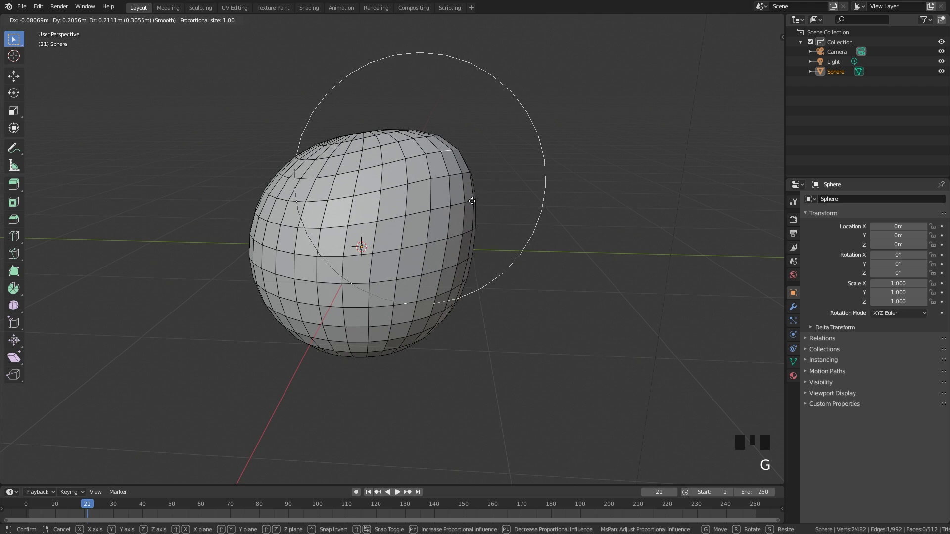
scroll(471, 201, "up", 8)
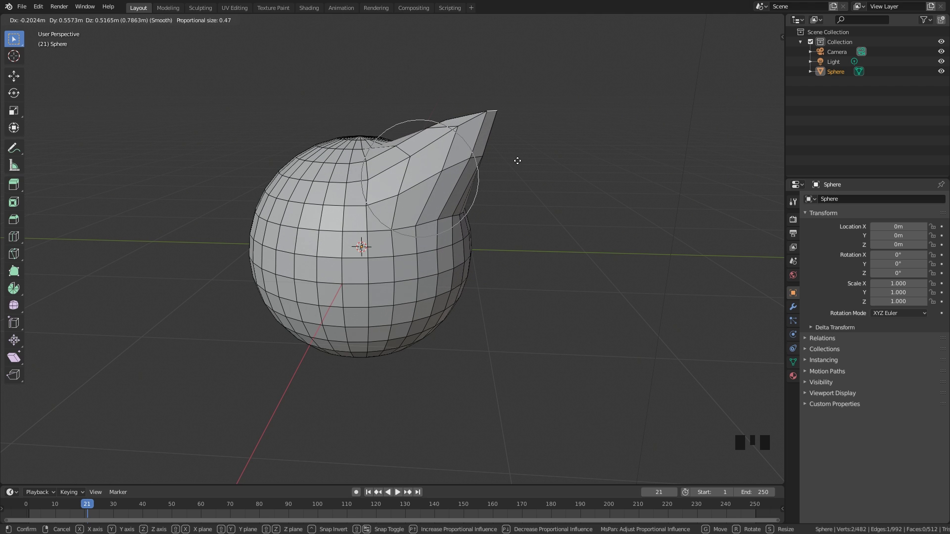
scroll(515, 162, "down", 7)
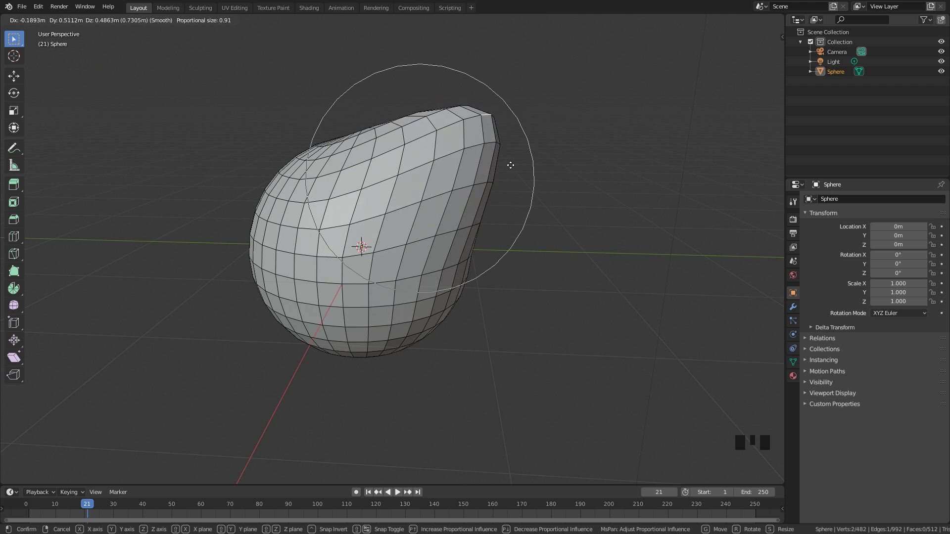
scroll(515, 158, "down", 4)
scroll(519, 143, "up", 12)
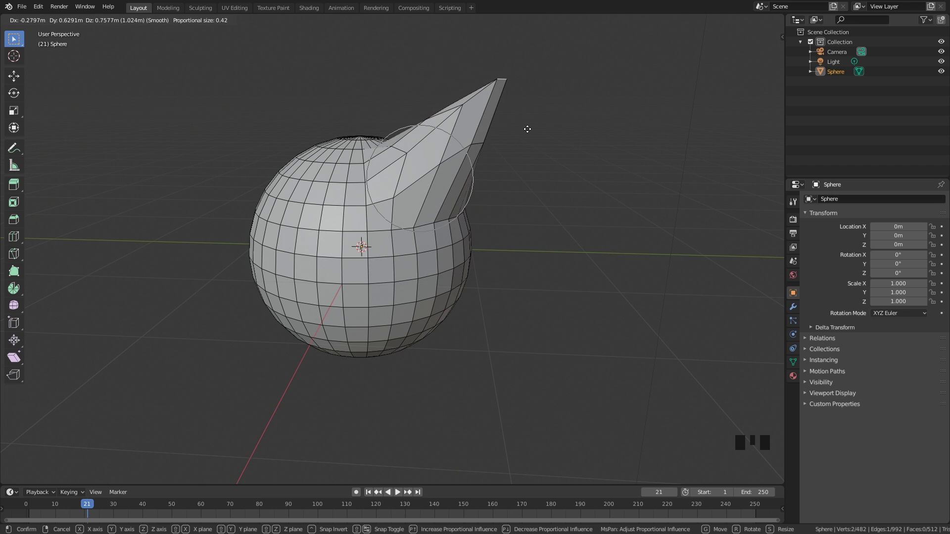
scroll(529, 154, "down", 6)
left_click(517, 168)
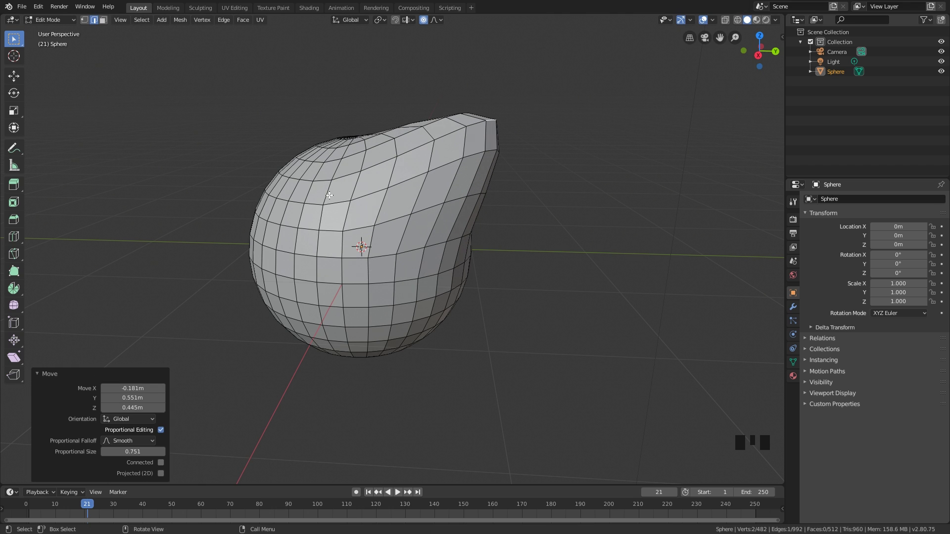
Deform the sphere into an irregular lump by pulling edges all around it with proportional editing.
mouse_move(241, 157)
left_mouse_down()
mouse_move(281, 186)
mouse_move(233, 153)
left_mouse_up()
left_click(17, 45)
left_click(52, 42)
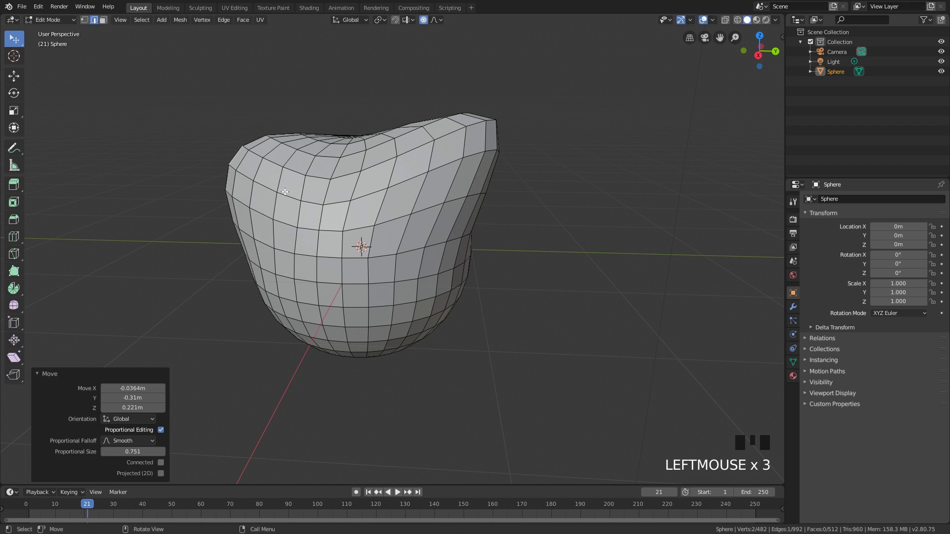
left_click_drag(291, 194, 283, 173)
middle_click_drag(359, 240, 334, 189)
left_click_drag(335, 190, 313, 225)
left_click_drag(295, 223, 310, 230)
middle_click_drag(310, 230, 421, 298)
left_click_drag(425, 239, 399, 238)
middle_click_drag(398, 240, 346, 253)
left_click_drag(449, 281, 427, 270)
left_click_drag(440, 301, 418, 289)
left_click_drag(401, 329, 455, 343)
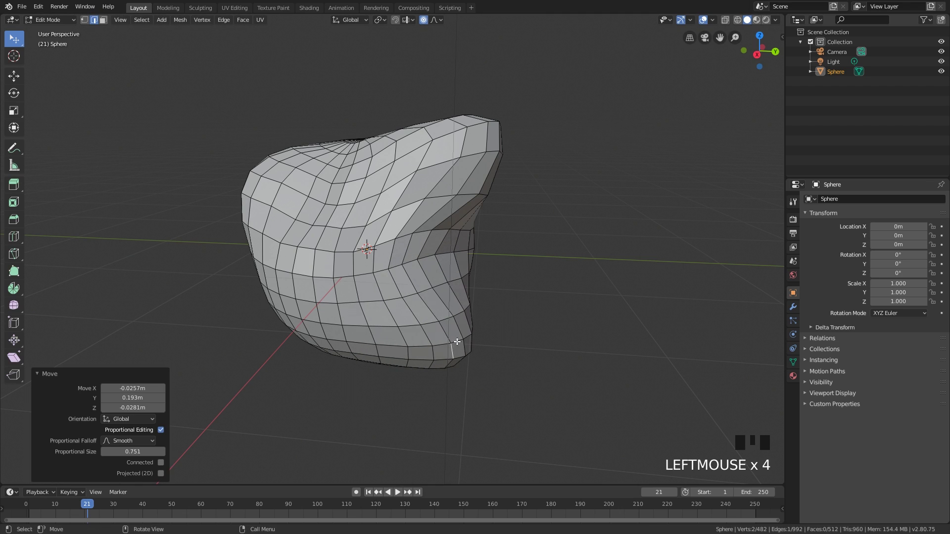
Return to object mode and delete the deformed sphere.
mouse_move(467, 244)
middle_mouse_down()
mouse_move(503, 244)
mouse_move(480, 249)
middle_mouse_up()
key("Tab")
left_click(429, 219)
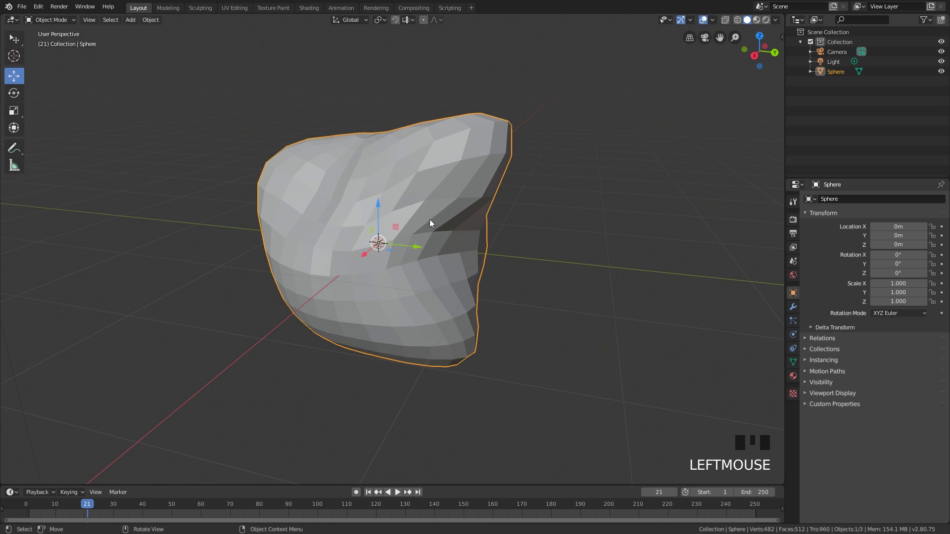
key("x")
left_click(429, 218)
scroll(408, 255, "up", 2)
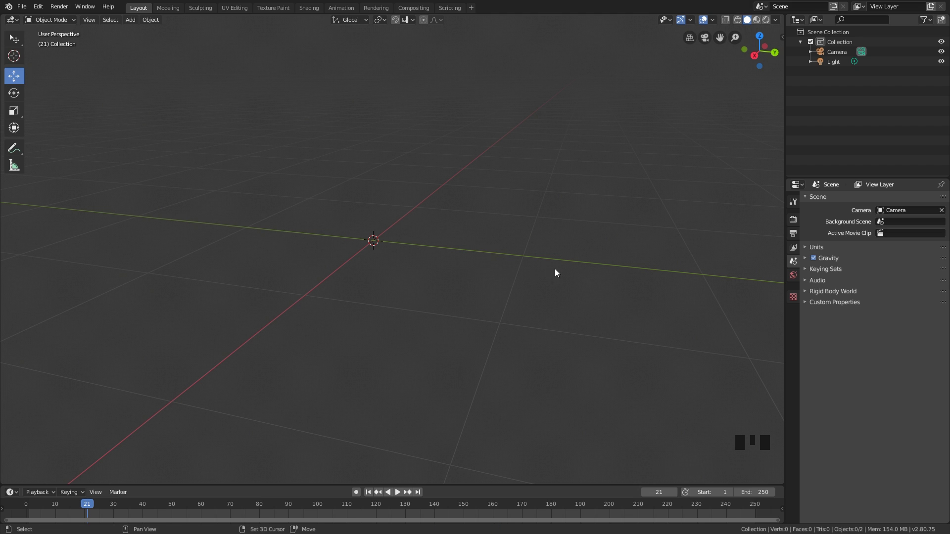
Reposition the 3D cursor several times in empty space, ending at about X -0.78, Y 2.23, Z 1.52 m.
right_click_drag(533, 260, 467, 166, "shift")
middle_click_drag(467, 165, 480, 232)
right_click_drag(479, 233, 546, 105, "shift")
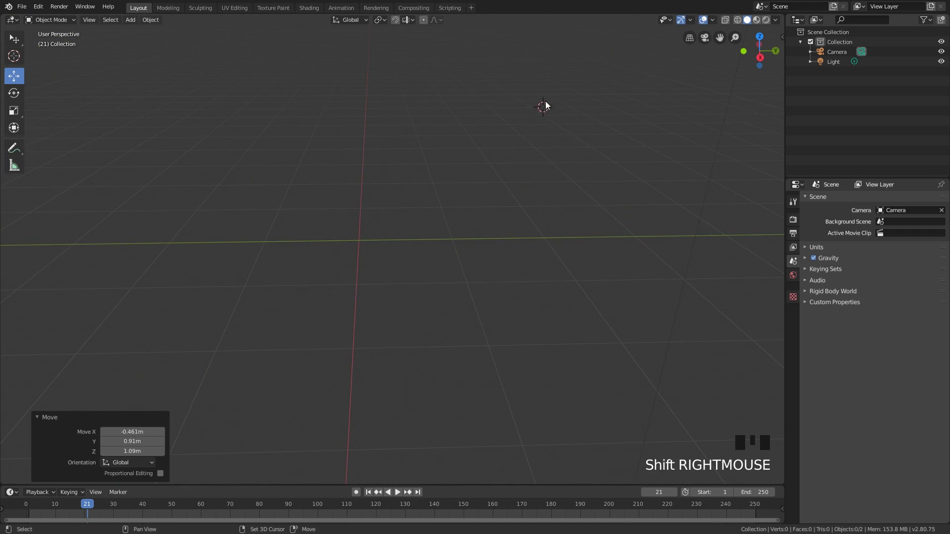
middle_click_drag(532, 217, 512, 279)
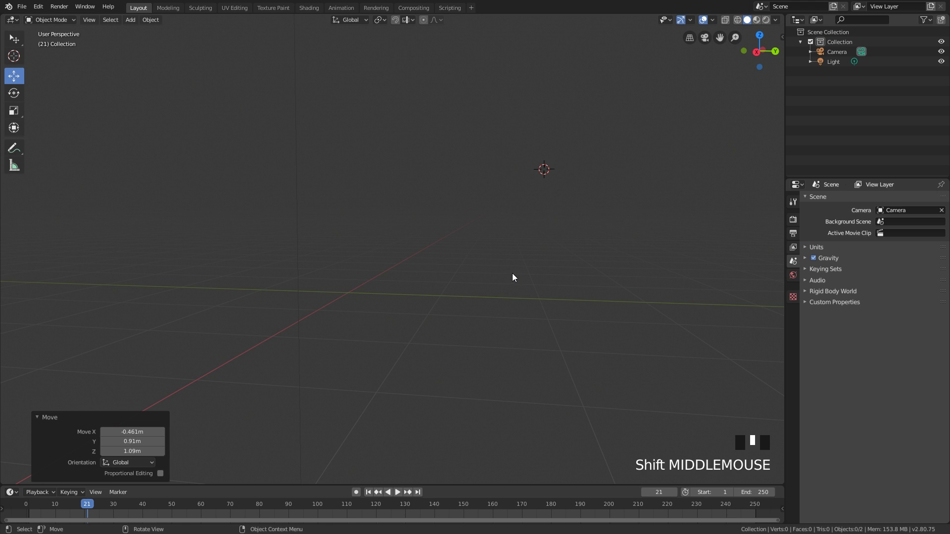
middle_click_drag(512, 277, 506, 287)
right_click_drag(553, 250, 575, 142, "shift")
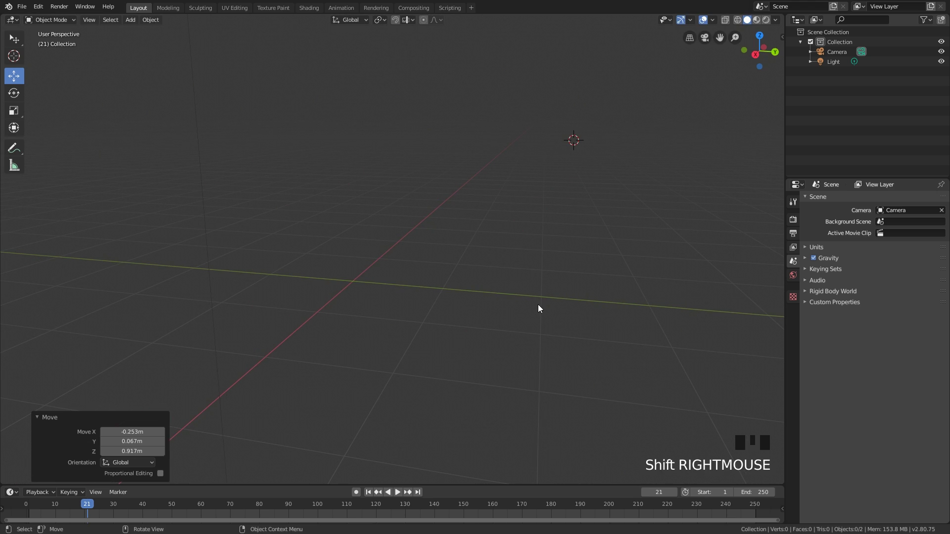
middle_click_drag(538, 307, 551, 284)
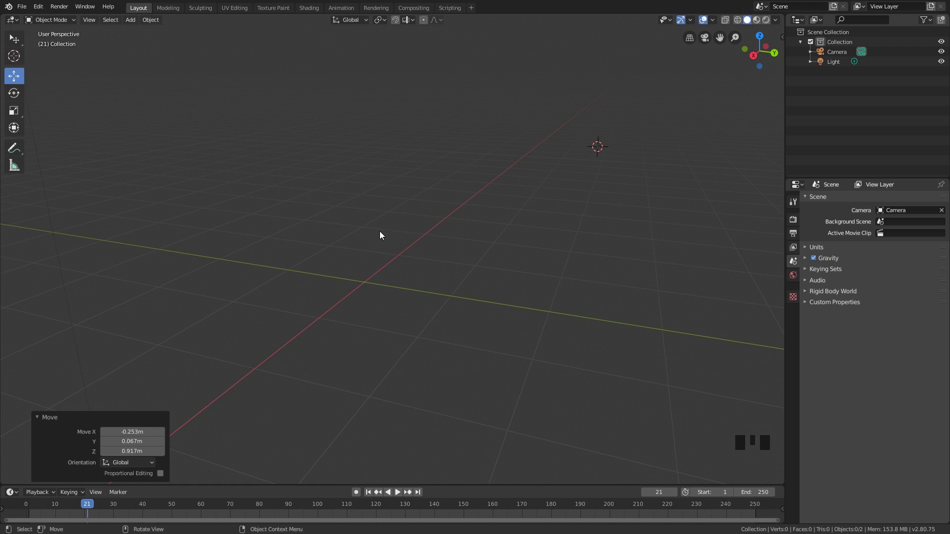
Add a 2 m cube at the 3D cursor's position.
key("shift+a")
mouse_move(378, 231)
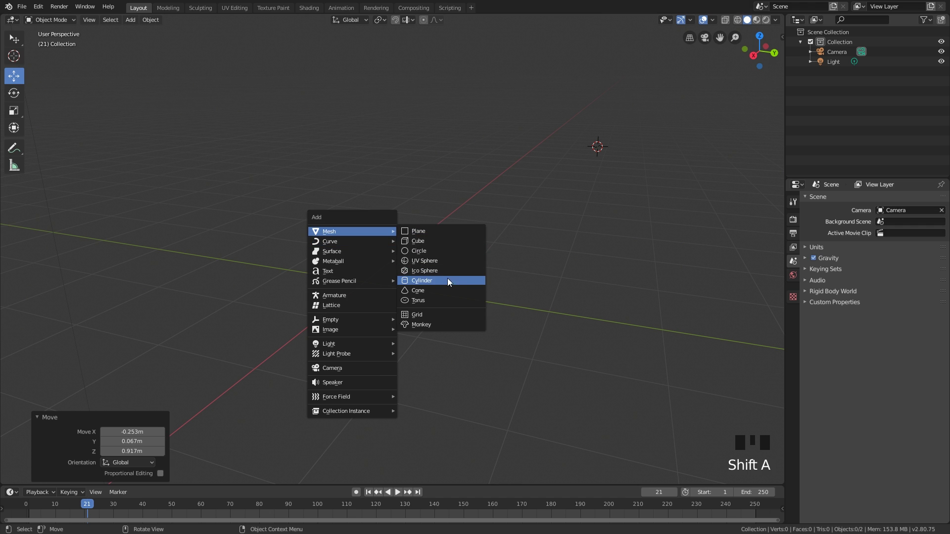
left_click(441, 242)
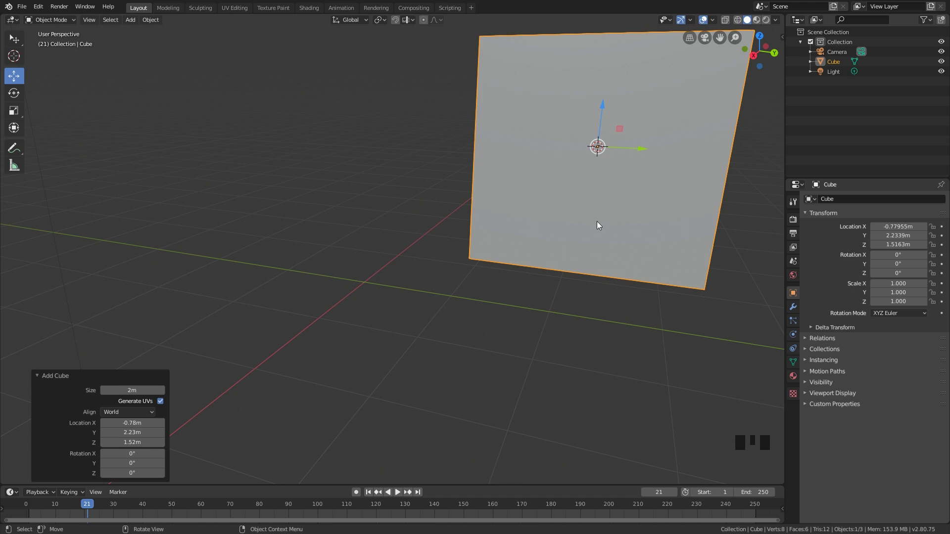
scroll(597, 225, "down", 3)
middle_click_drag(532, 233, 479, 233)
middle_click_drag(499, 186, 503, 205)
middle_click_drag(503, 205, 482, 227, "shift")
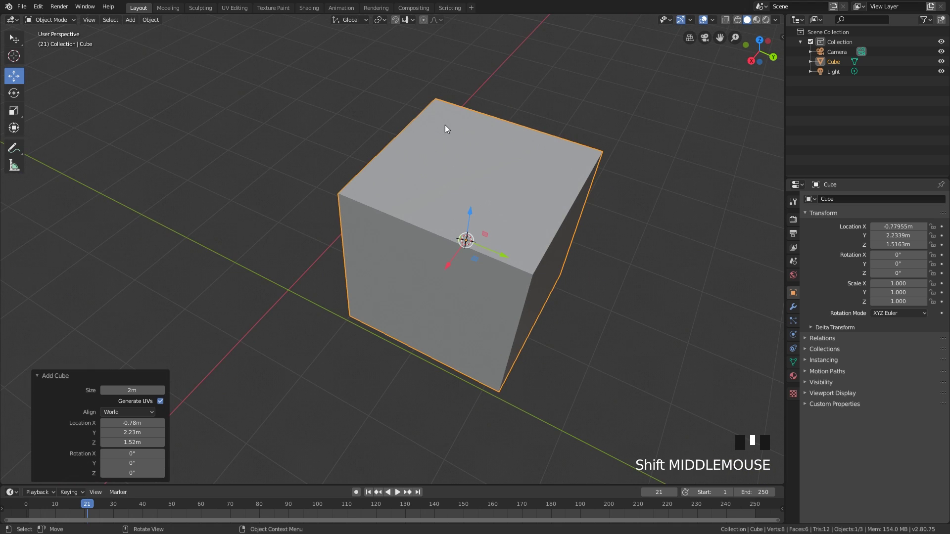
In edit mode, select the cube's far upper corner vertex and snap the 3D cursor to it.
key("Tab")
left_click(453, 89)
left_click(454, 91)
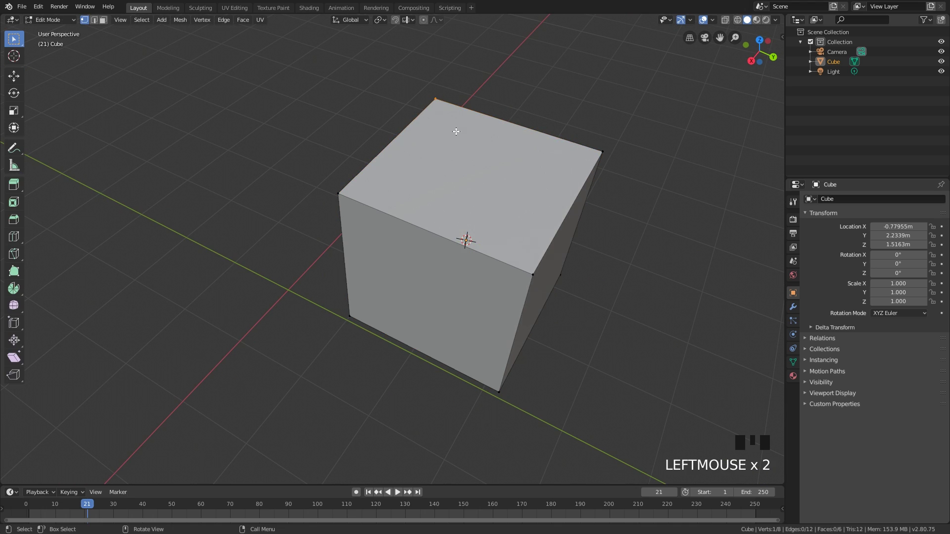
middle_click_drag(446, 138, 395, 148, "shift")
middle_click_drag(478, 164, 449, 175)
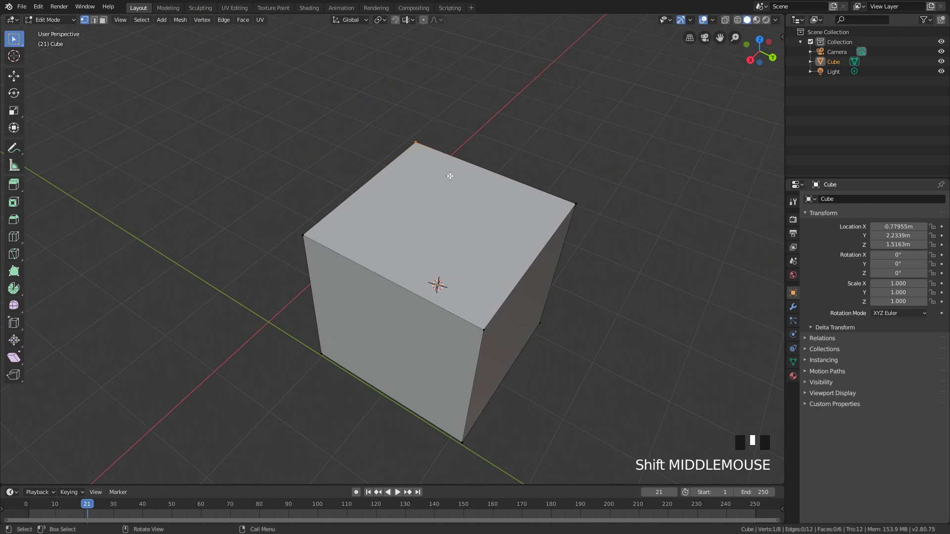
key("shift+s")
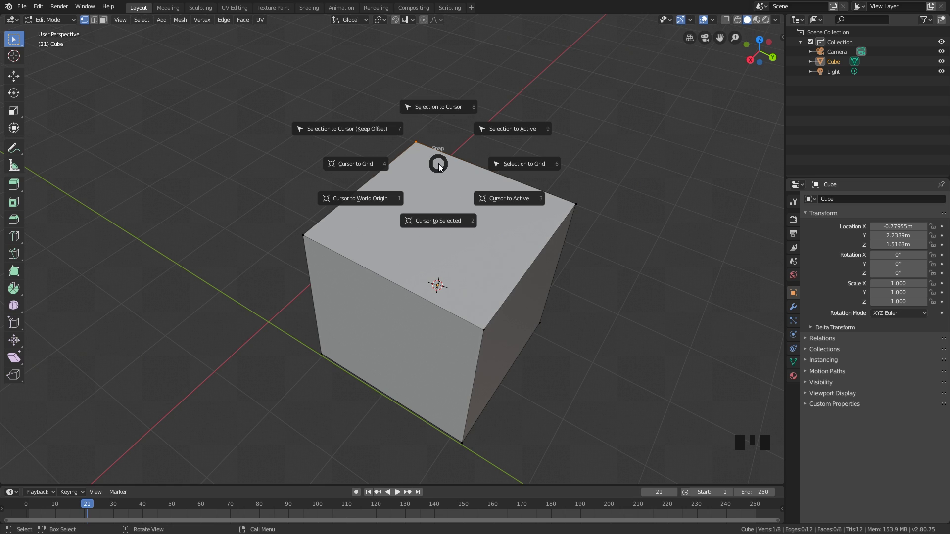
left_click(436, 209)
middle_click_drag(436, 213, 467, 186)
middle_click_drag(361, 165, 360, 167)
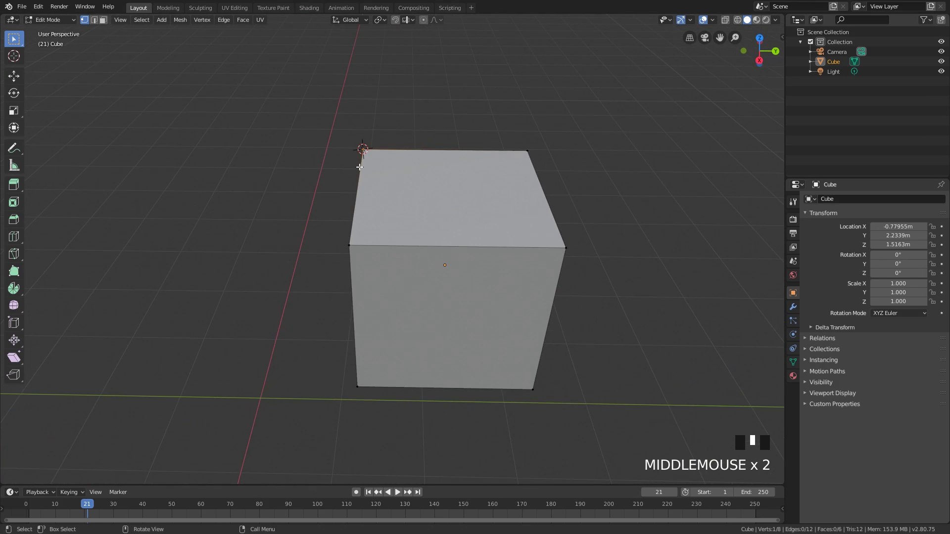
key("shift+s")
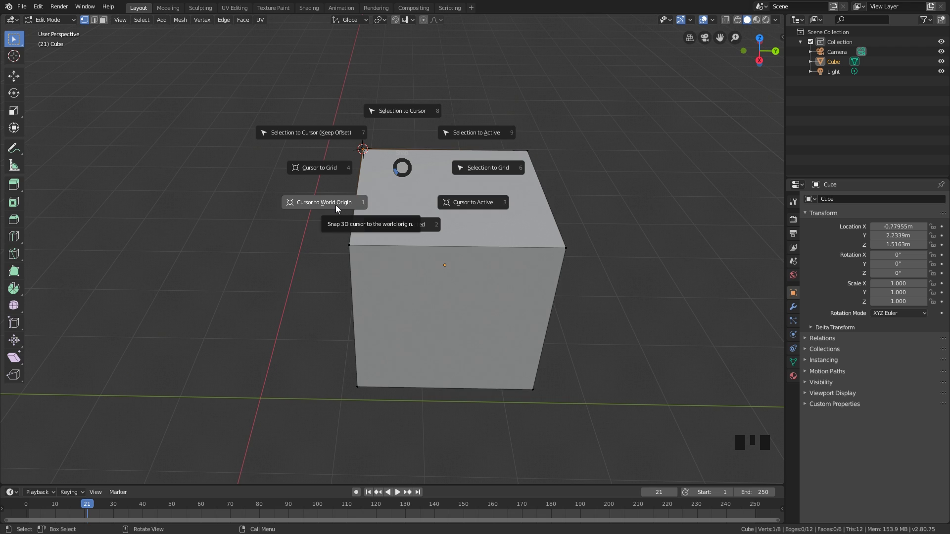
left_click(402, 170)
scroll(414, 157, "down", 3)
In object mode, add a 1 m radius UV sphere at the 3D cursor and scale it to about 0.315.
key("Tab")
left_click(422, 150)
middle_click_drag(420, 181, 422, 161)
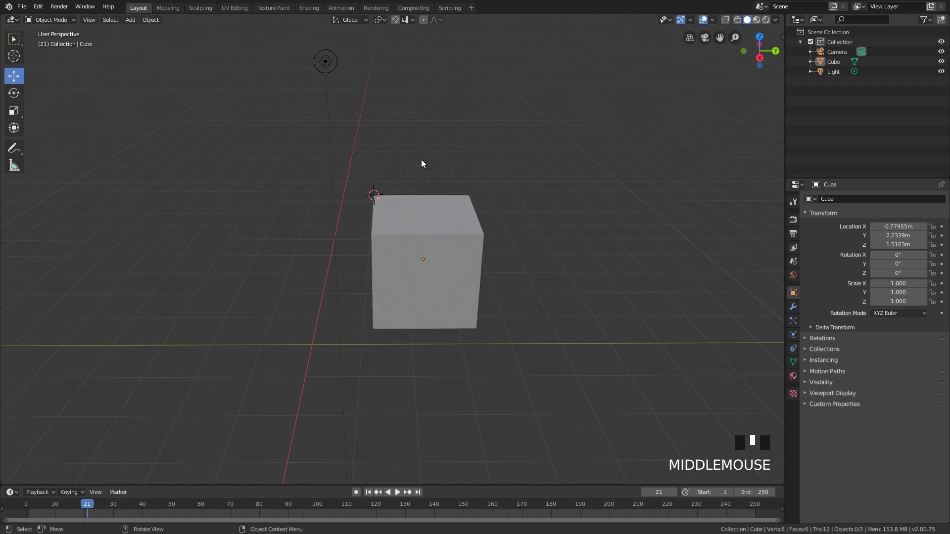
key("shift+a")
mouse_move(420, 159)
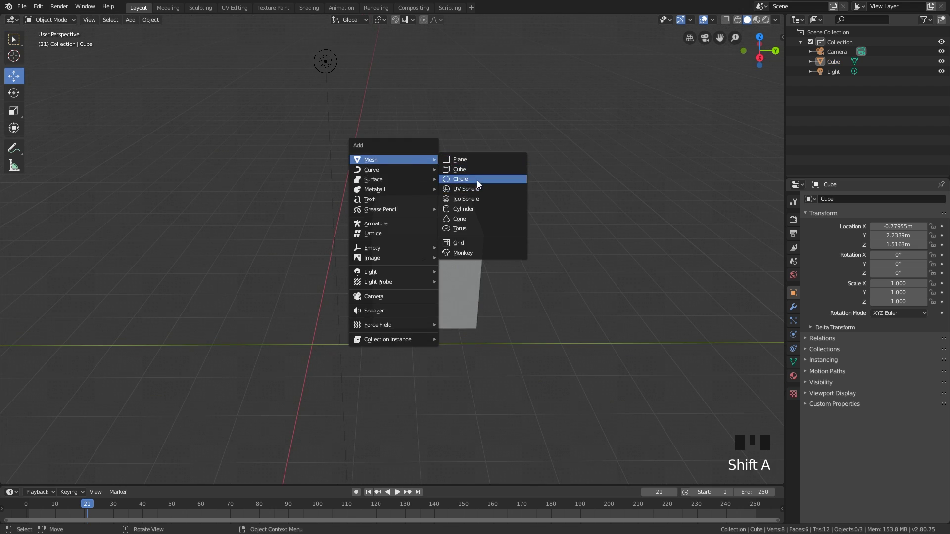
left_click(465, 189)
scroll(453, 204, "up", 3)
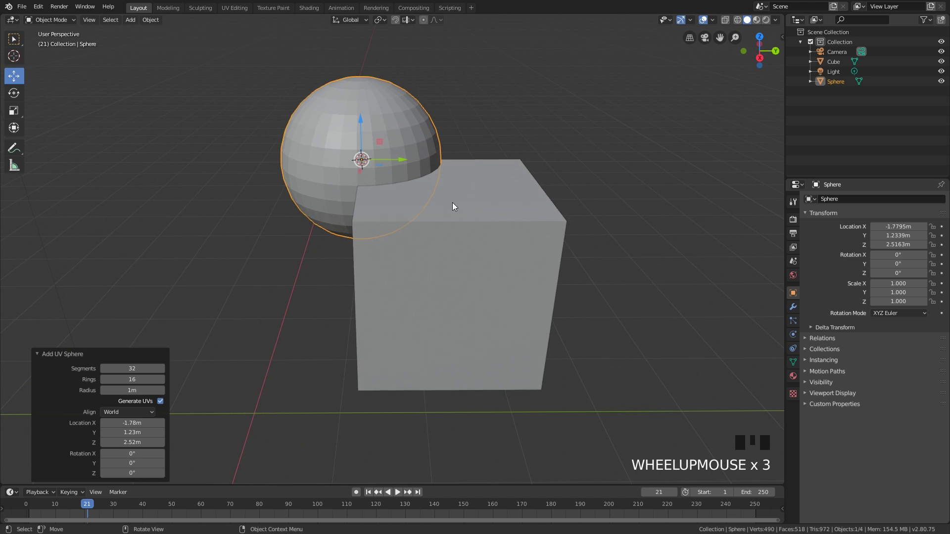
middle_click_drag(453, 205, 429, 188)
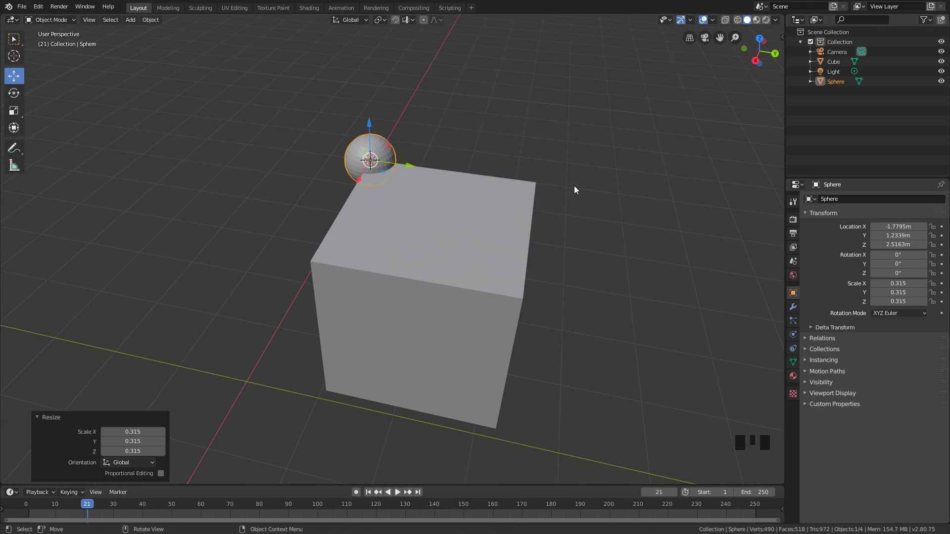
Reset the 3D cursor's location and rotation to zero and shift its X location to -1.3 m.
key("n")
left_click(778, 75)
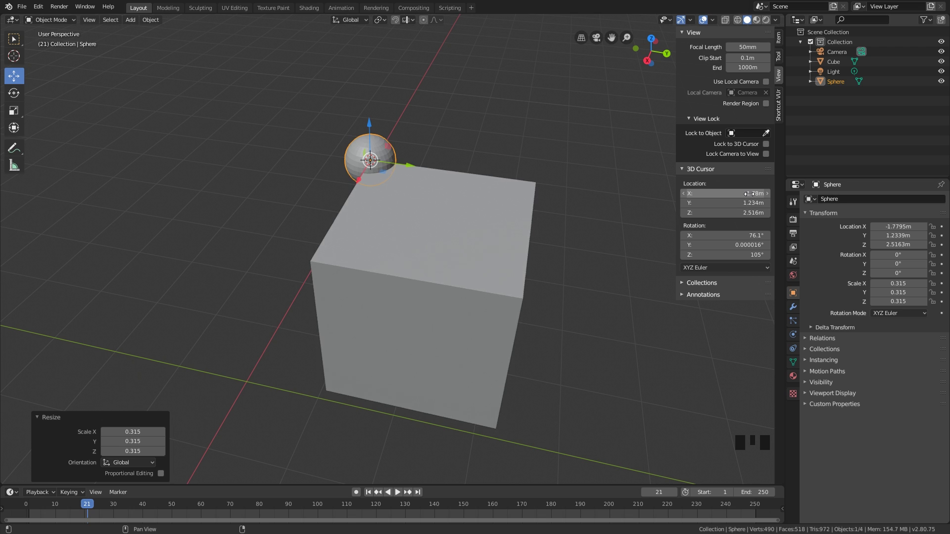
key("BackSpace")
key("BackSpace")
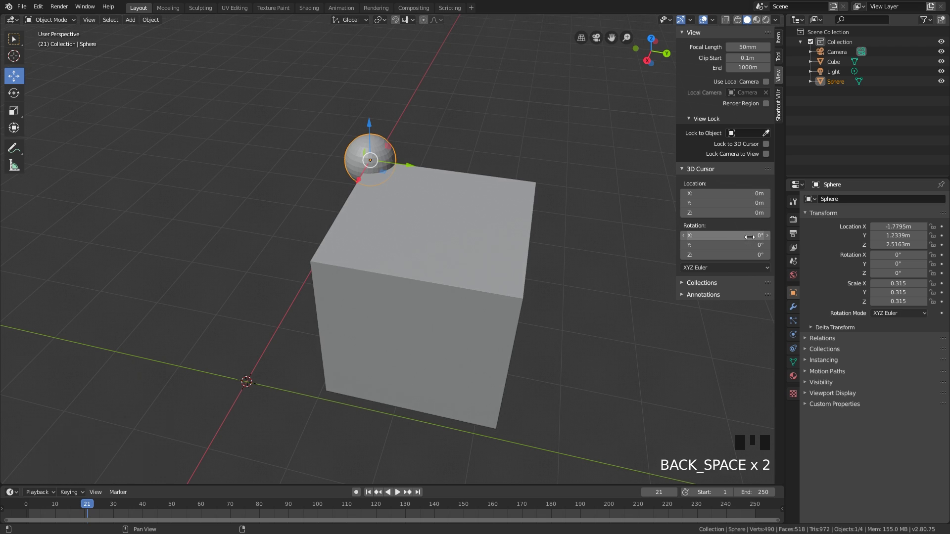
left_click_drag(733, 194, 727, 194)
key("ctrl+z")
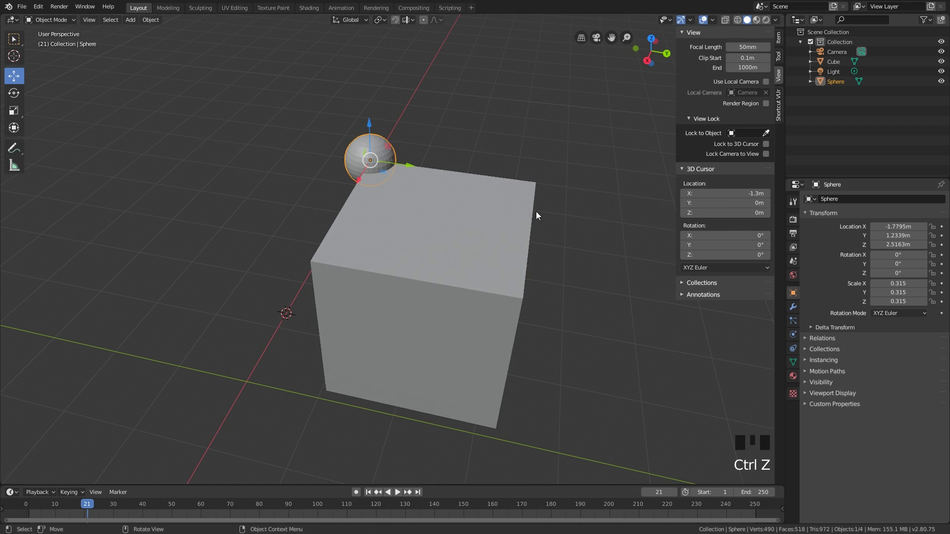
Hide and reshow the viewport sidebar repeatedly.
key("n")
key("n")
key("n")
key("n")
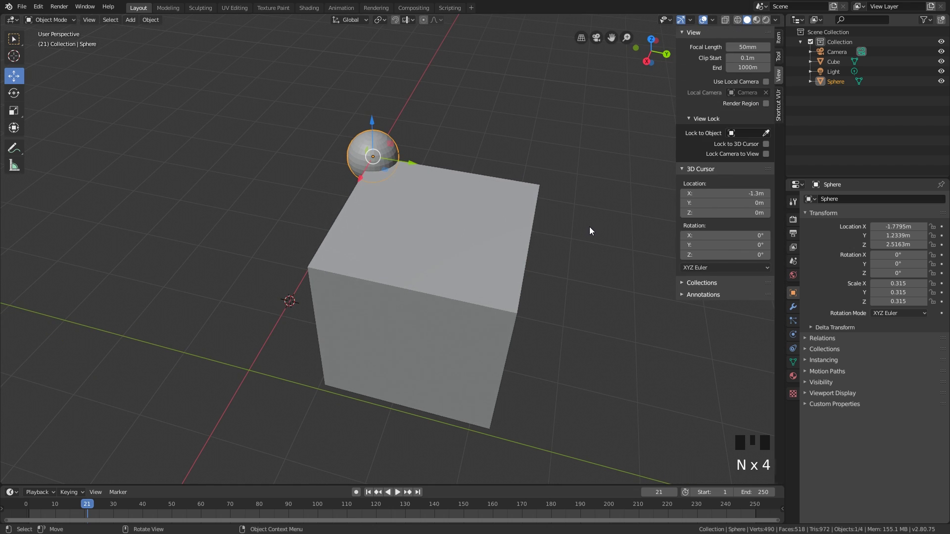
middle_click_drag(536, 208, 518, 183)
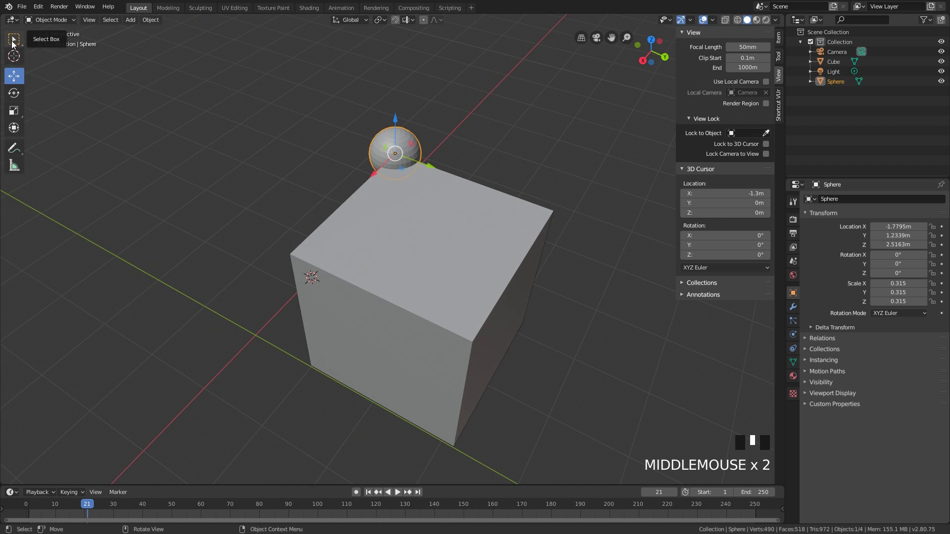
Hide and reshow the viewport toolbar repeatedly.
key("t")
key("t")
key("t")
key("t")
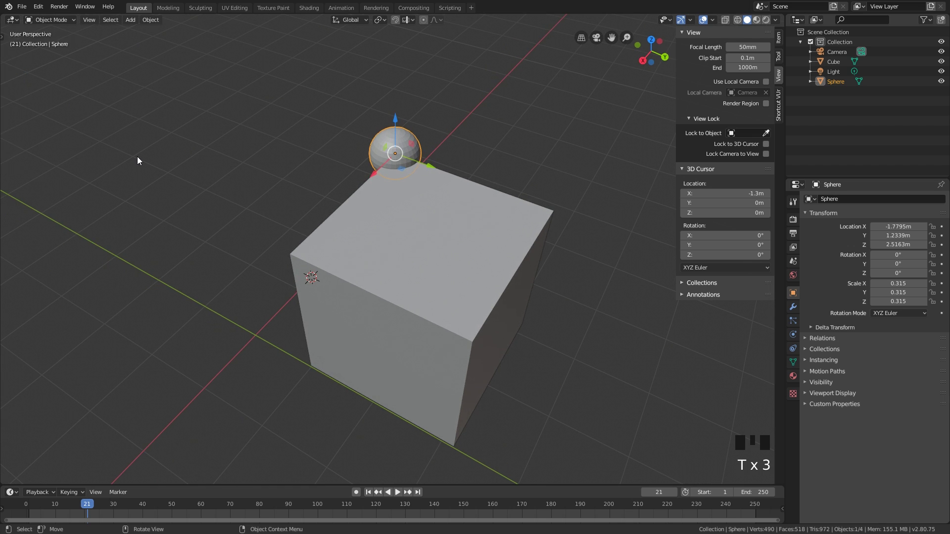
middle_click_drag(137, 156, 163, 156)
key("t")
key("t")
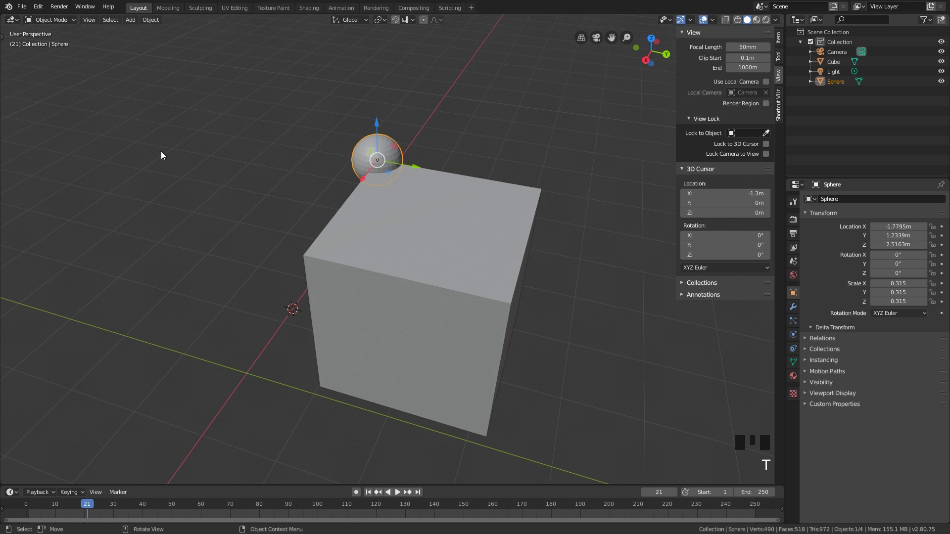
Hide and reshow the viewport sidebar once, and deselect the sphere.
middle_click_drag(250, 165, 293, 173)
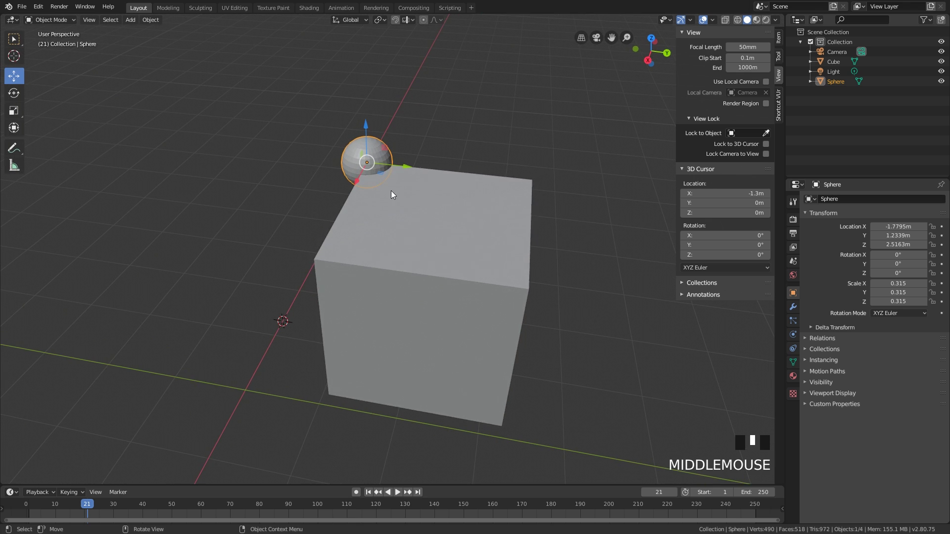
key("n")
key("n")
middle_click_drag(450, 213, 436, 210)
left_click(480, 162)
middle_click_drag(467, 178, 468, 208)
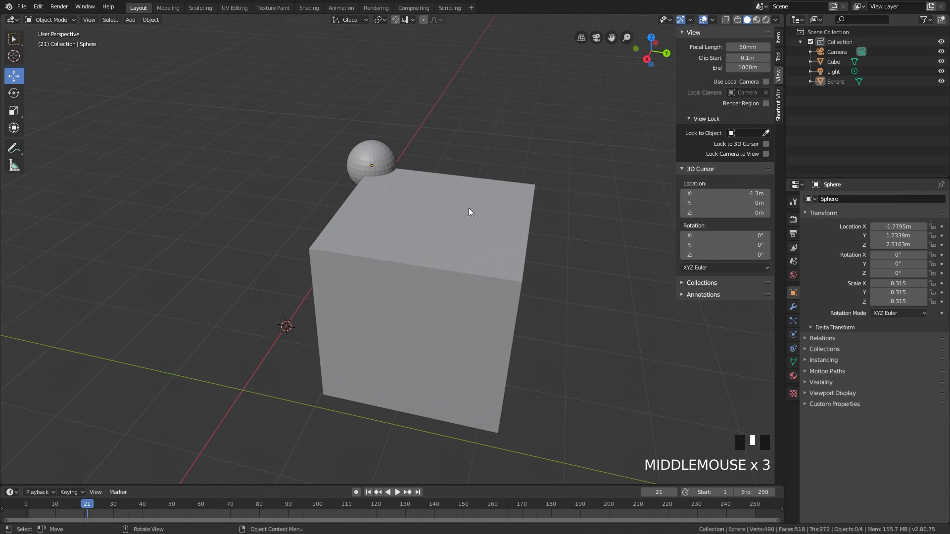
Maximize the 3D viewport and restore the regular Layout workspace arrangement, repeating the switch three times.
key("ctrl+space")
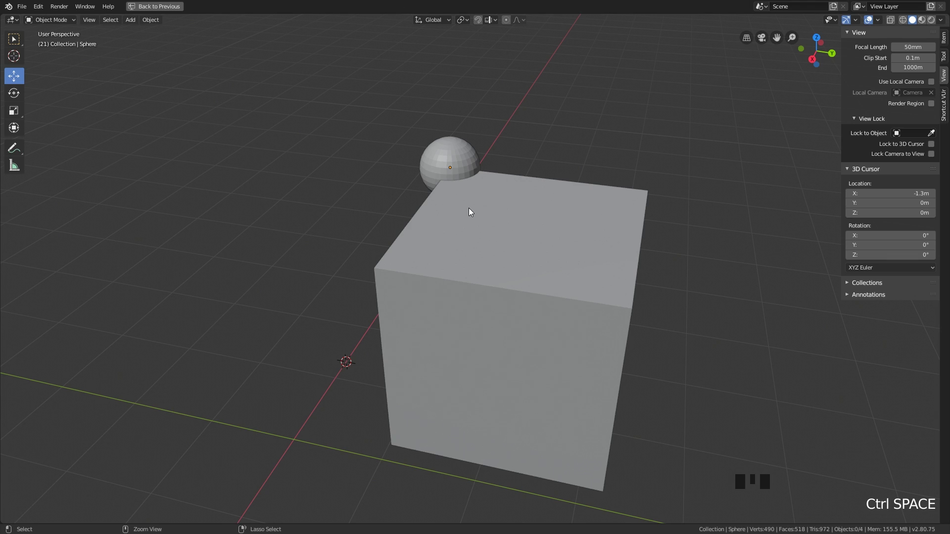
key("ctrl+space")
key("ctrl+space")
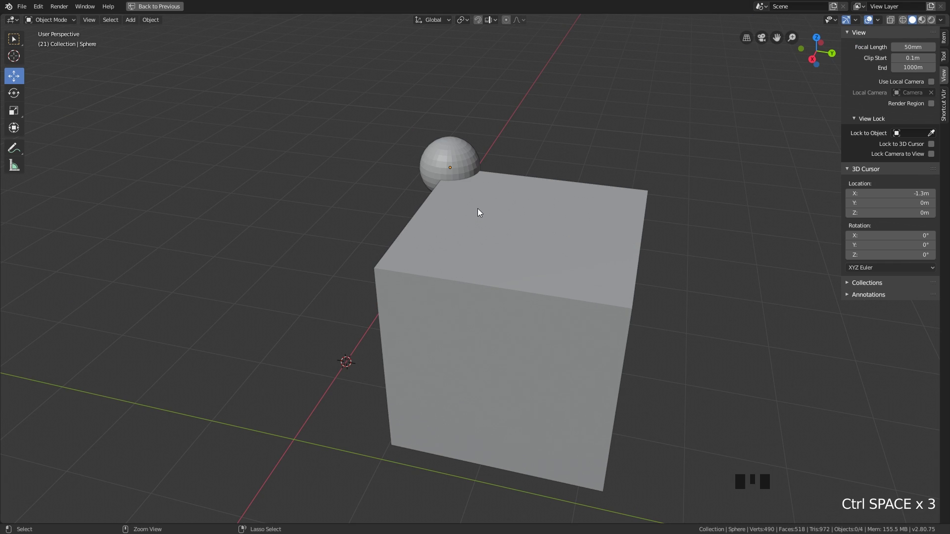
key("ctrl+space")
middle_click_drag(477, 212, 488, 203)
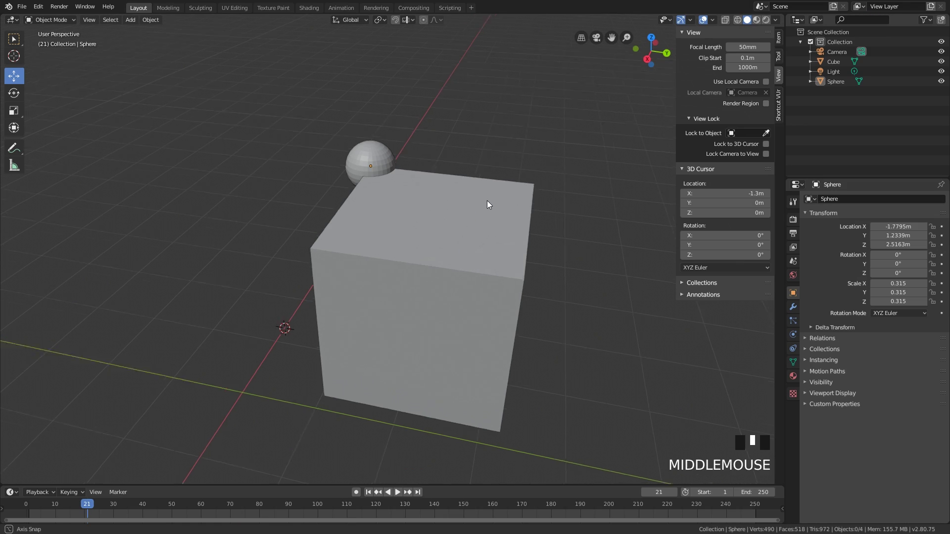
key("ctrl+space")
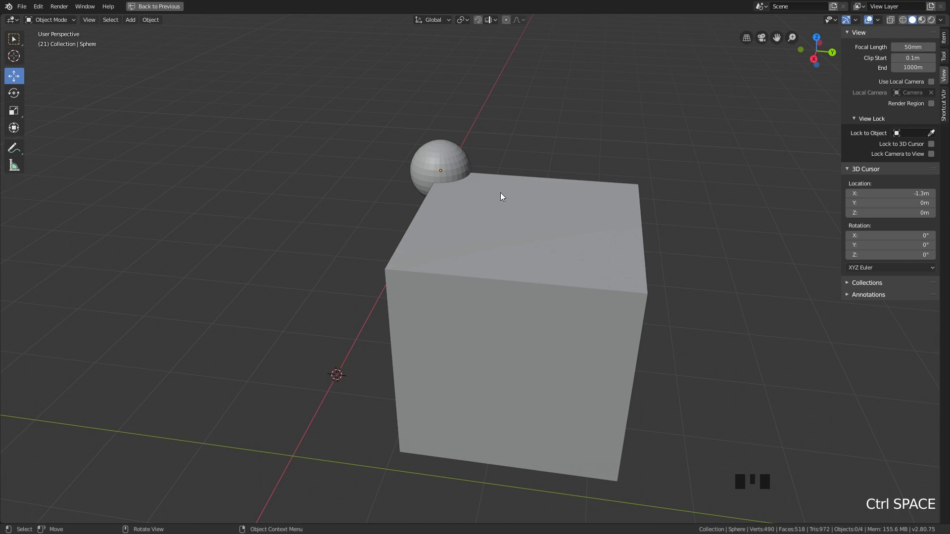
key("ctrl+space")
middle_click_drag(465, 203, 421, 225)
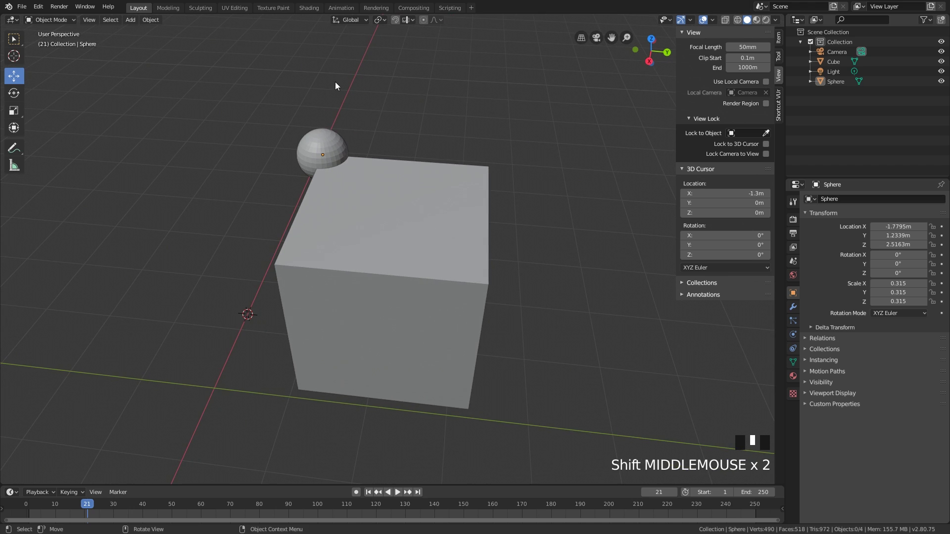
Select the sphere and rotate it freehand by about -40° in the view plane.
left_click(349, 21)
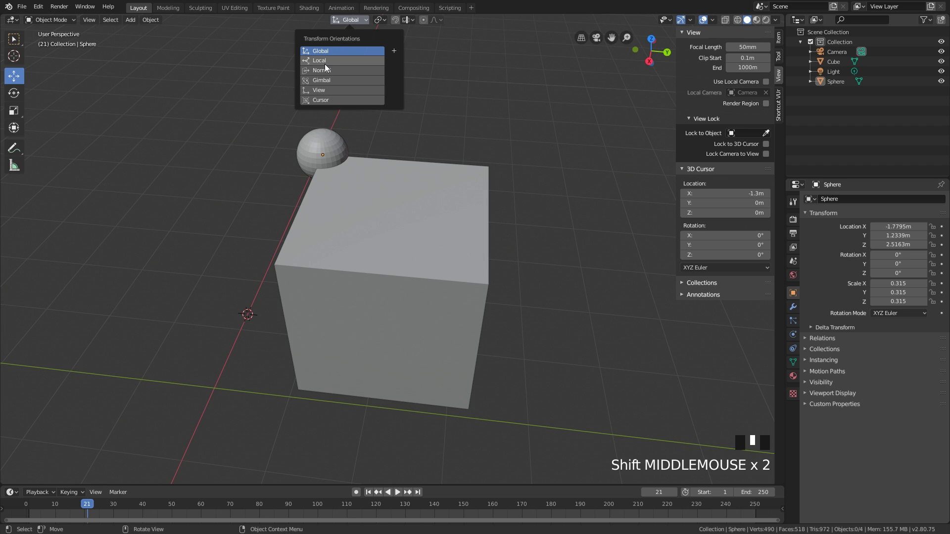
left_click(319, 145)
middle_click_drag(369, 181, 412, 187, "shift")
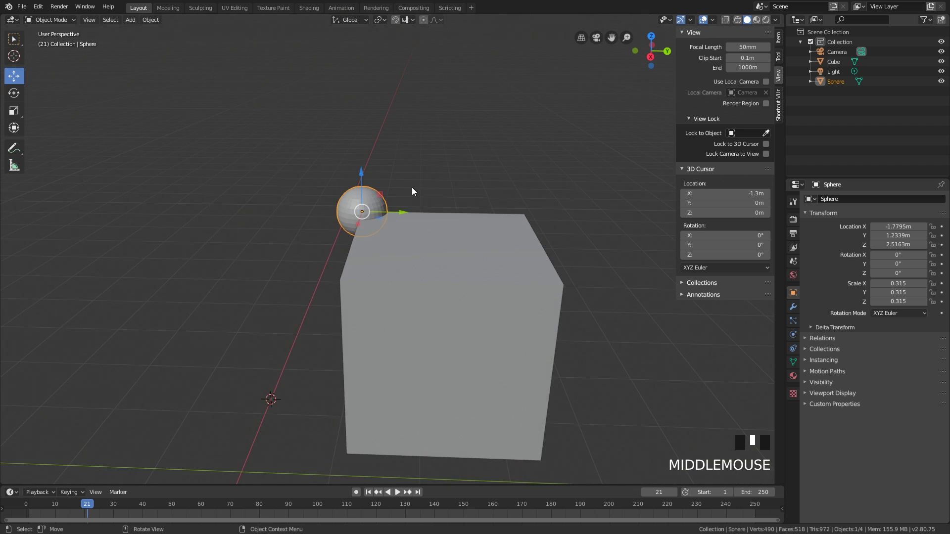
key("r")
left_click(422, 150)
Set the transform orientation to Local and then to View to compare the sphere's gizmo axes.
left_click(350, 21)
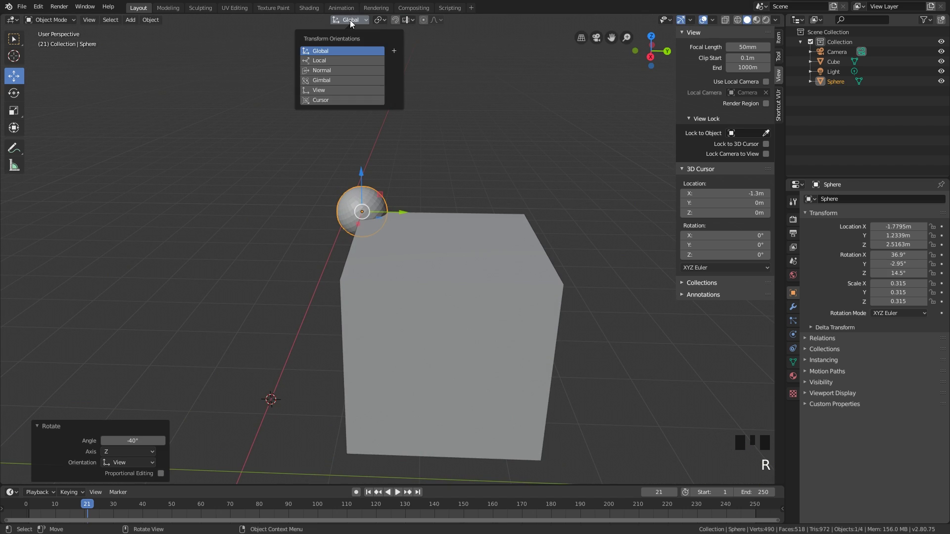
left_click(323, 59)
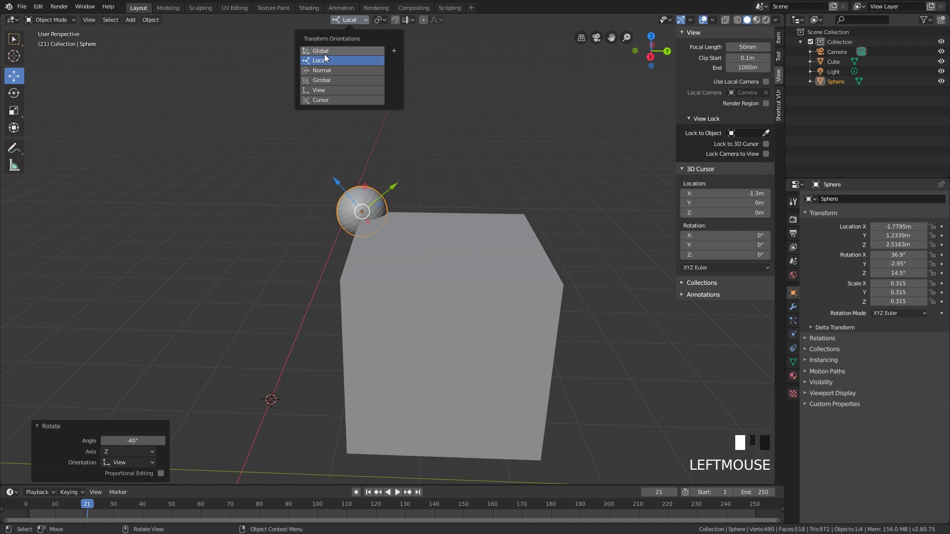
left_click(319, 90)
middle_click_drag(344, 120, 426, 218)
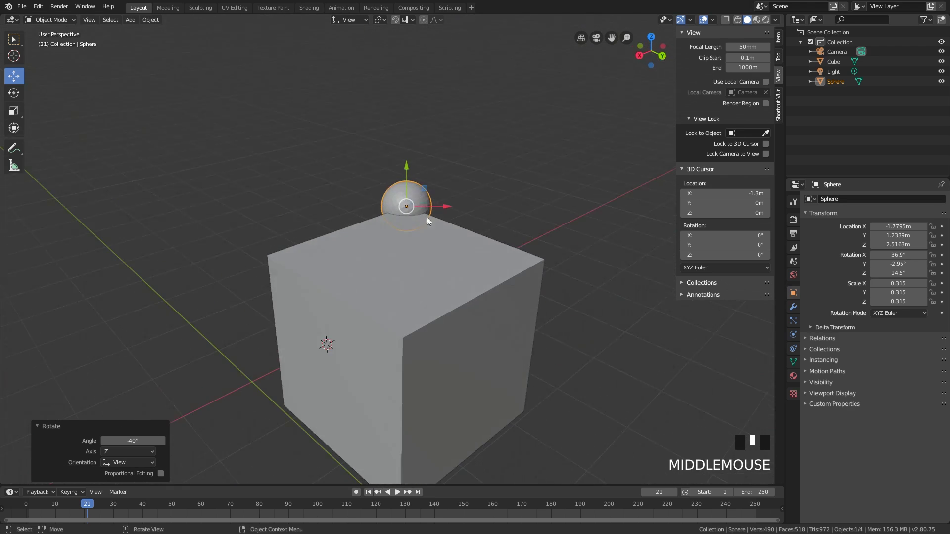
Set the transform orientation to Cursor and then return it to Global.
left_click(349, 20)
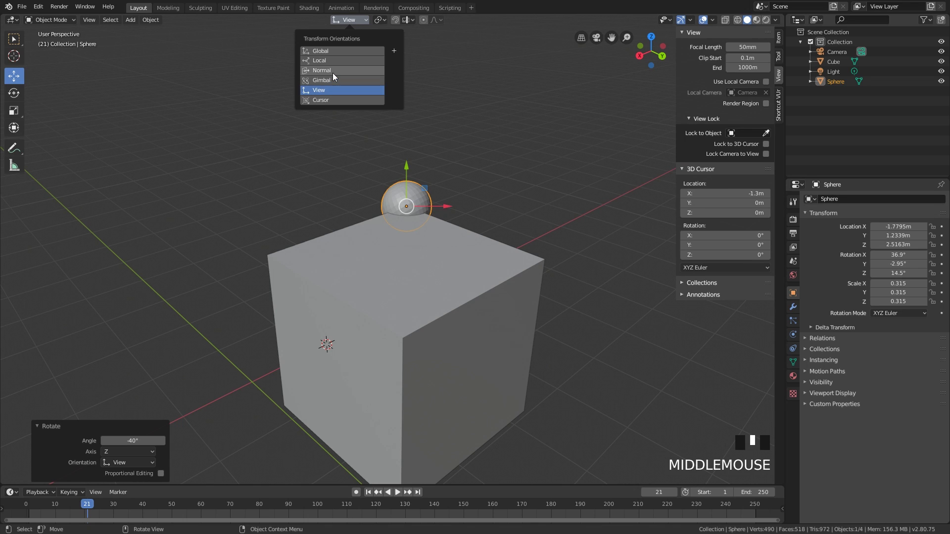
left_click(328, 100)
middle_click_drag(397, 171, 424, 166)
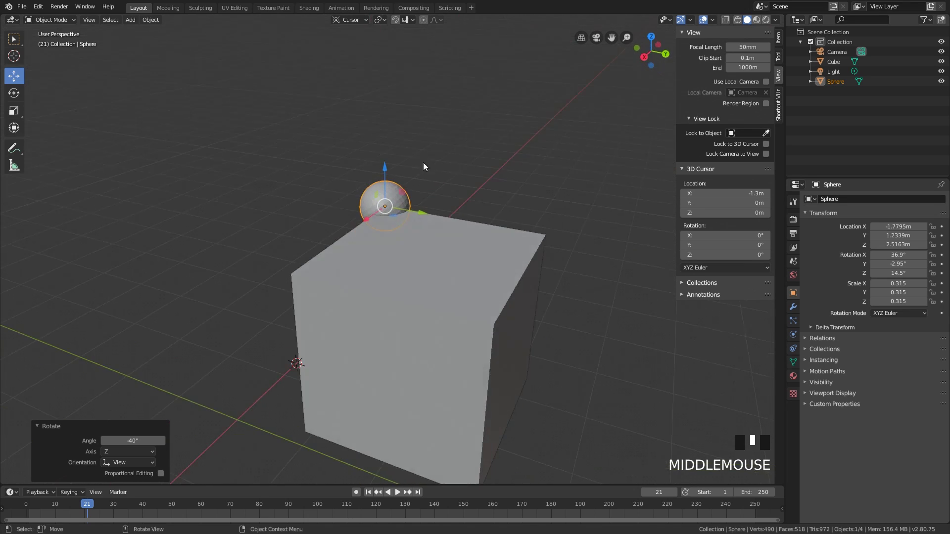
left_click(348, 20)
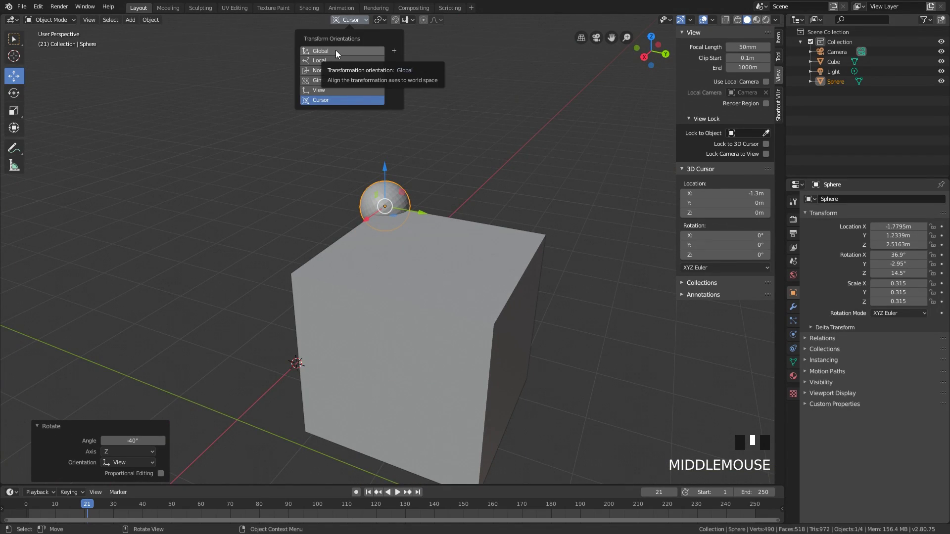
left_click(336, 50)
middle_click_drag(464, 188, 417, 192)
middle_click_drag(418, 192, 408, 207, "shift")
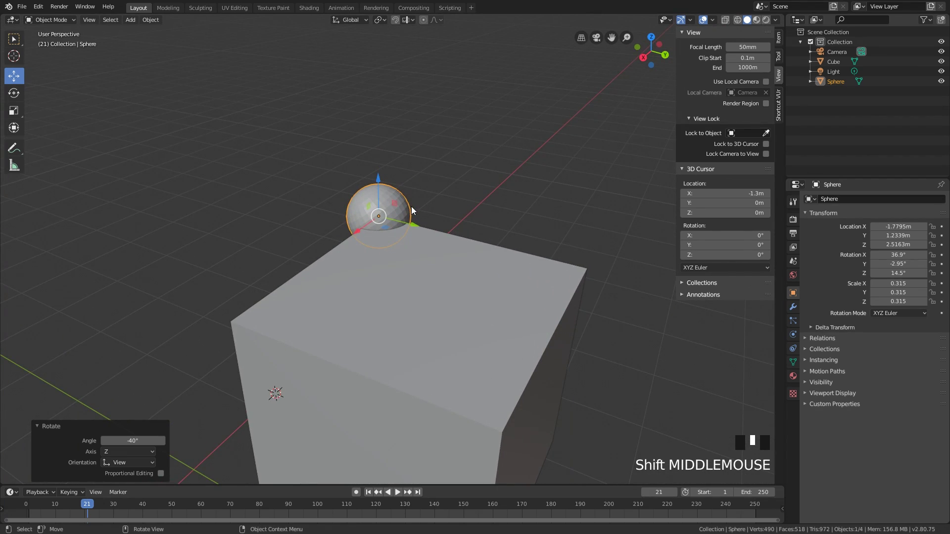
In Edit Mode, select the cube's top edge on the side away from the sphere and move it upward freehand.
middle_click_drag(406, 149, 402, 203)
left_click(449, 244)
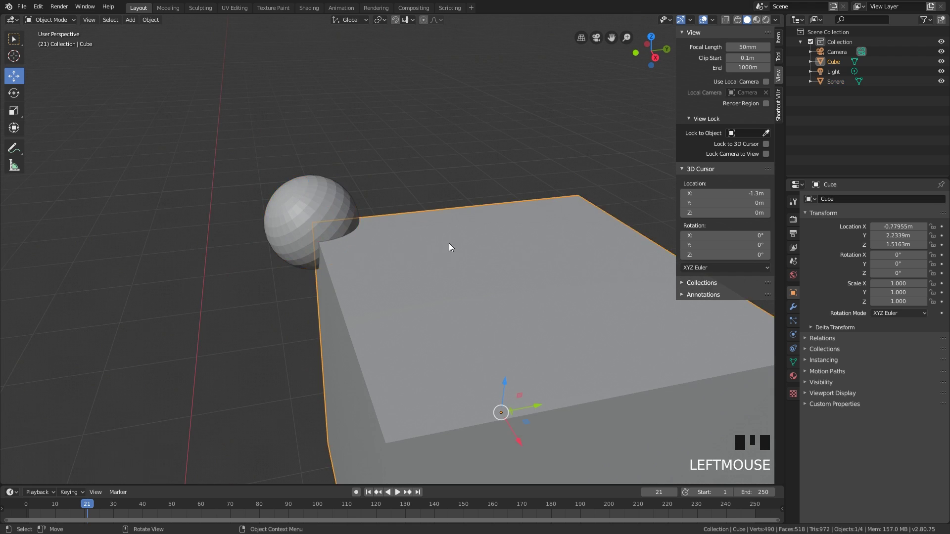
key("Tab")
left_click(522, 269)
key("2")
left_click(526, 268)
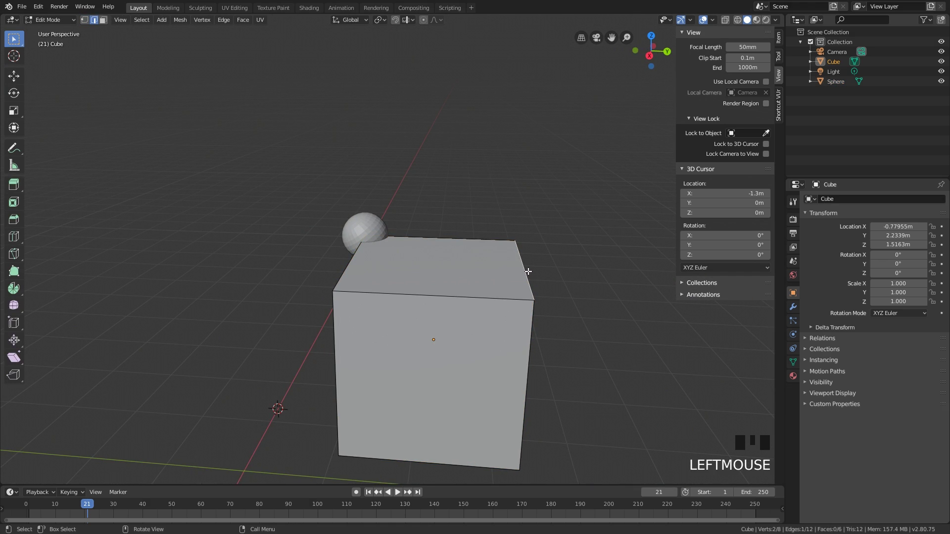
key("g")
middle_click_drag(525, 248, 521, 173)
left_click(521, 173)
Select the cube's sloped top face and create a custom transform orientation named Face from it.
key("Tab")
key("Tab")
key("3")
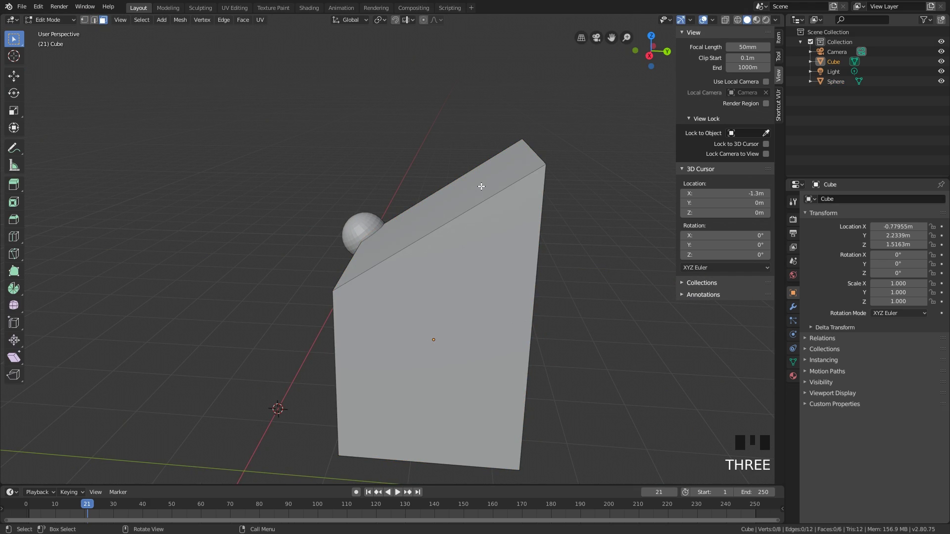
left_click(483, 186)
left_click(365, 19)
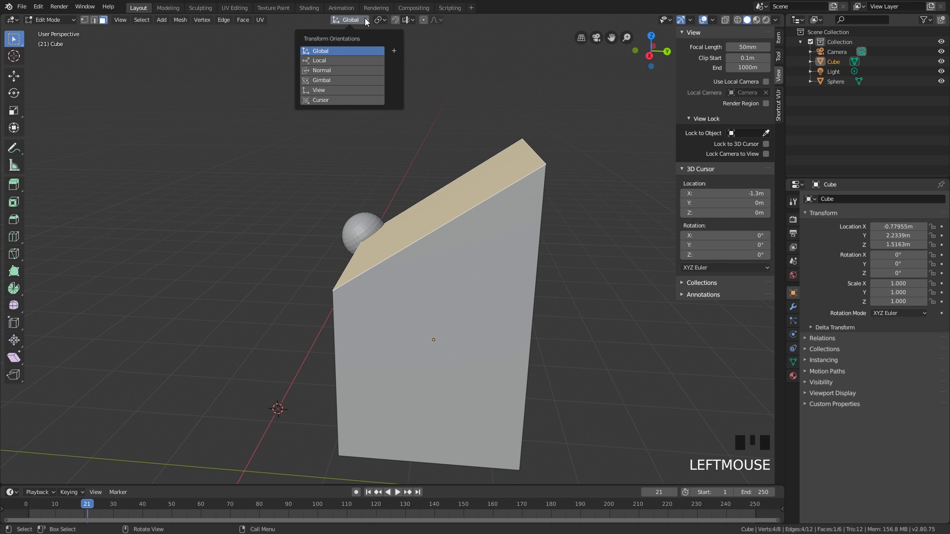
left_click(394, 51)
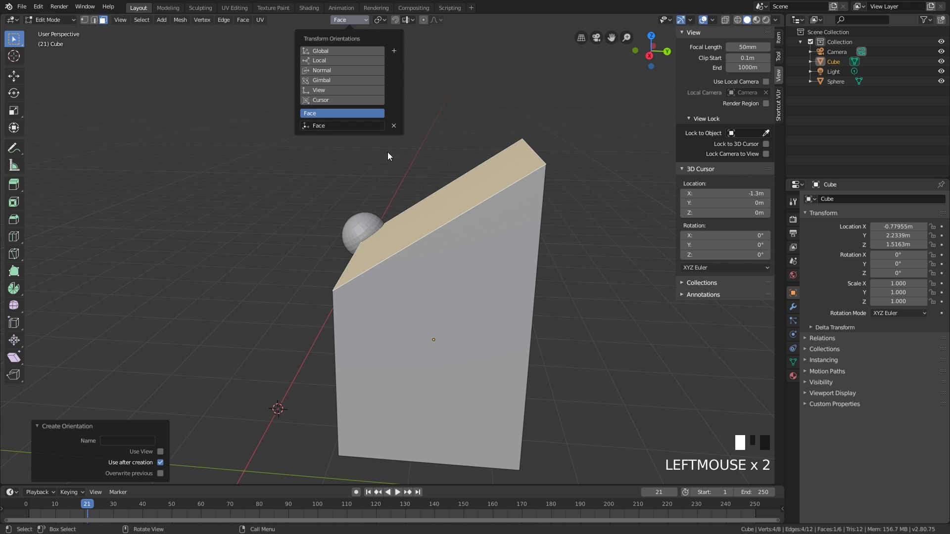
Leave Edit Mode and move the sphere along the Face orientation's Y axis to about Y 0.97 m and Z 2.34 m.
middle_click_drag(388, 152, 393, 211)
scroll(440, 198, "down", 2)
key("Tab")
left_click(363, 239)
scroll(389, 236, "up", 2)
left_click(353, 19)
middle_click_drag(359, 144, 331, 251)
left_click_drag(329, 254, 395, 241)
middle_click(395, 241)
mouse_move(317, 263)
left_mouse_down()
mouse_move(347, 238)
mouse_move(306, 269)
left_mouse_up()
Review the Face entry in the orientation choices with the cube's sloped face and with the sphere selected.
left_click(348, 20)
left_click(479, 202)
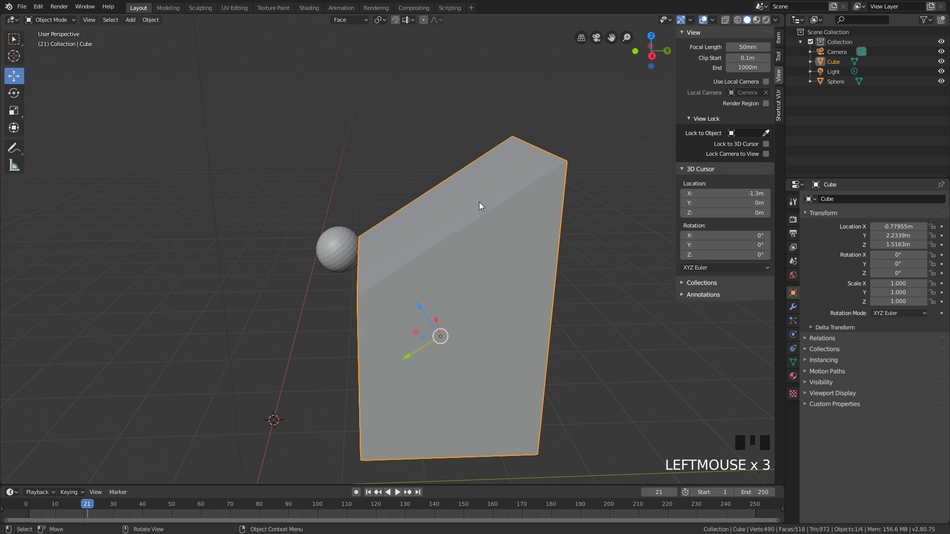
key("Tab")
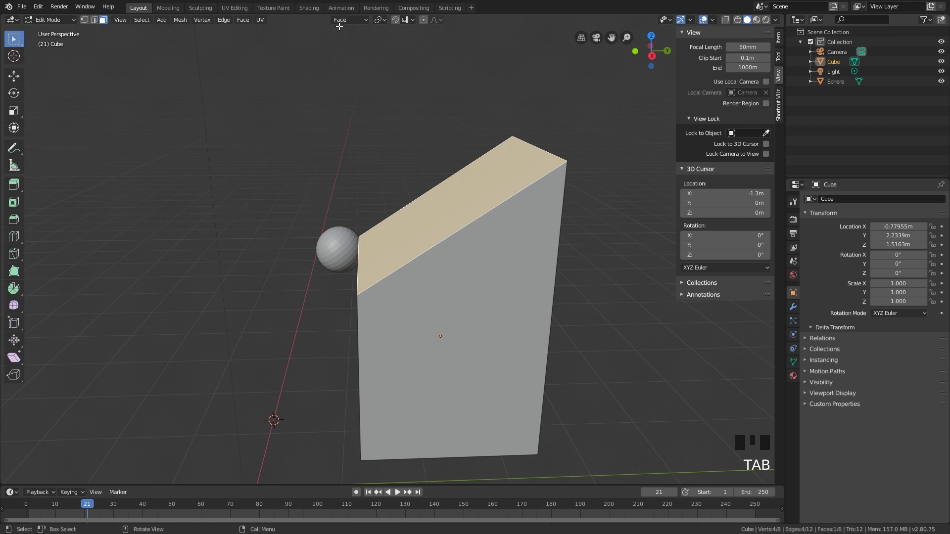
left_click(357, 19)
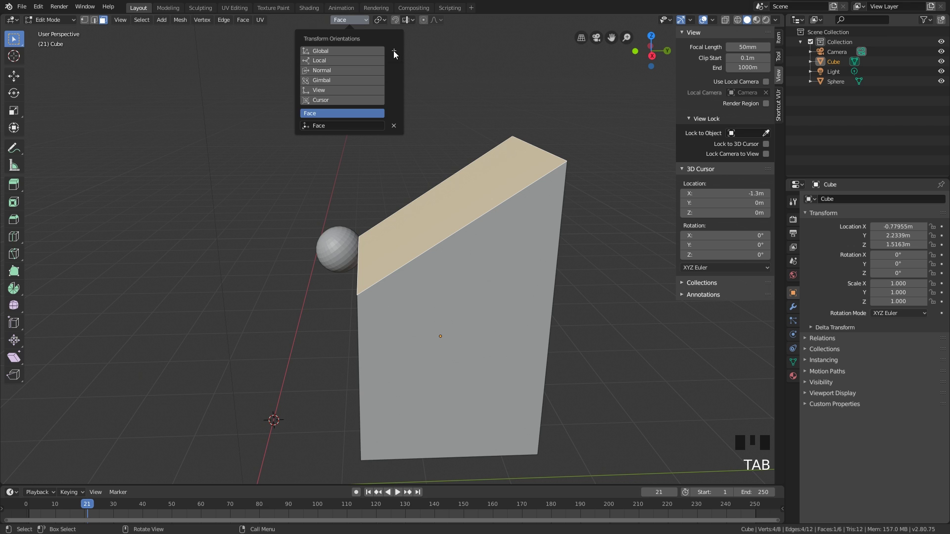
middle_click_drag(340, 237, 369, 251)
key("Tab")
left_click(346, 263)
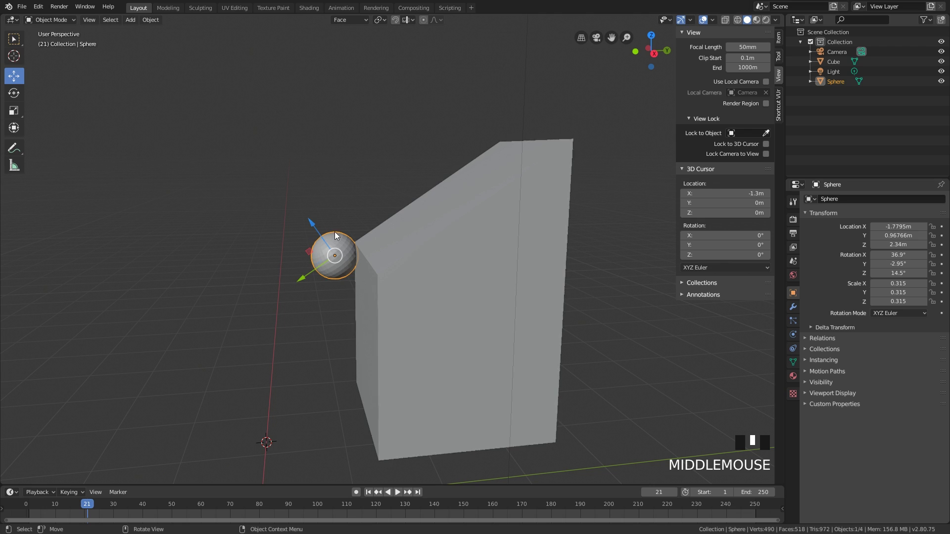
left_click(361, 20)
In the cube's Edit Mode, select the lower front corner vertex and move it freehand to slant the vertical edge.
middle_click_drag(448, 180, 480, 209)
left_click(482, 209)
key("Tab")
middle_click_drag(494, 250, 511, 235)
key("2")
left_click(449, 333)
middle_click_drag(465, 336, 440, 320)
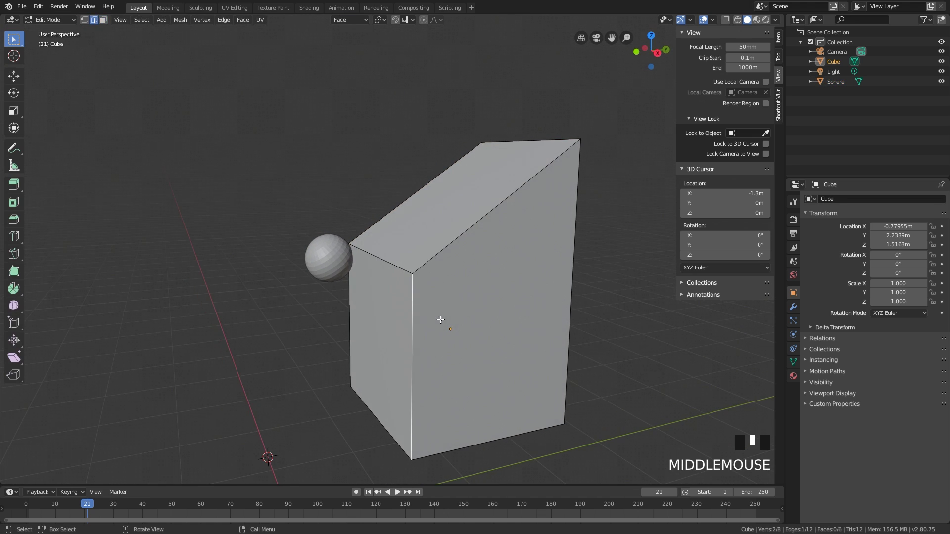
key("1")
left_click_drag(431, 418, 371, 470)
middle_click_drag(371, 470, 418, 223)
key("g")
left_click(327, 357)
Create a custom Edge transform orientation from the cube's slanted vertical edge, then return to Object Mode.
key("2")
left_click(338, 303)
left_click(380, 20)
mouse_move(349, 19)
left_click(395, 52)
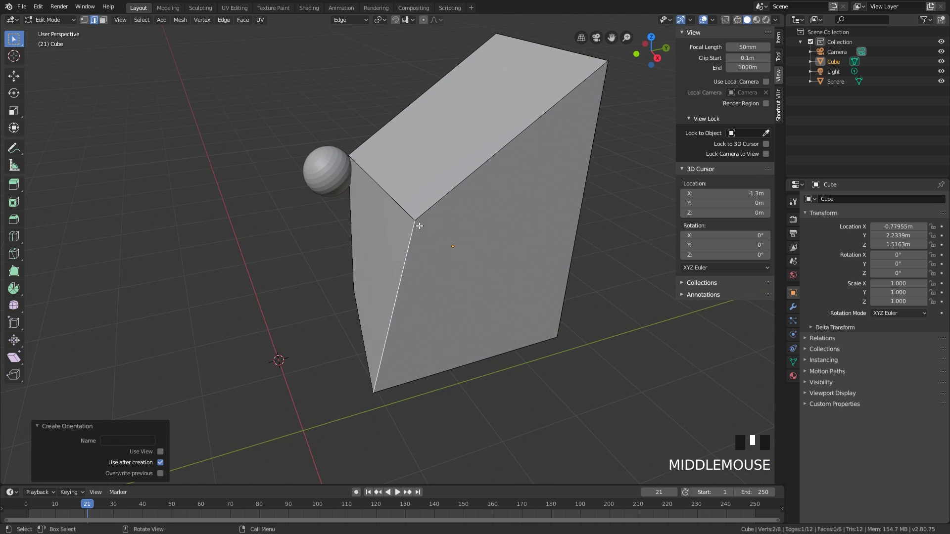
left_click(360, 20)
key("Tab")
middle_click_drag(336, 165, 423, 146)
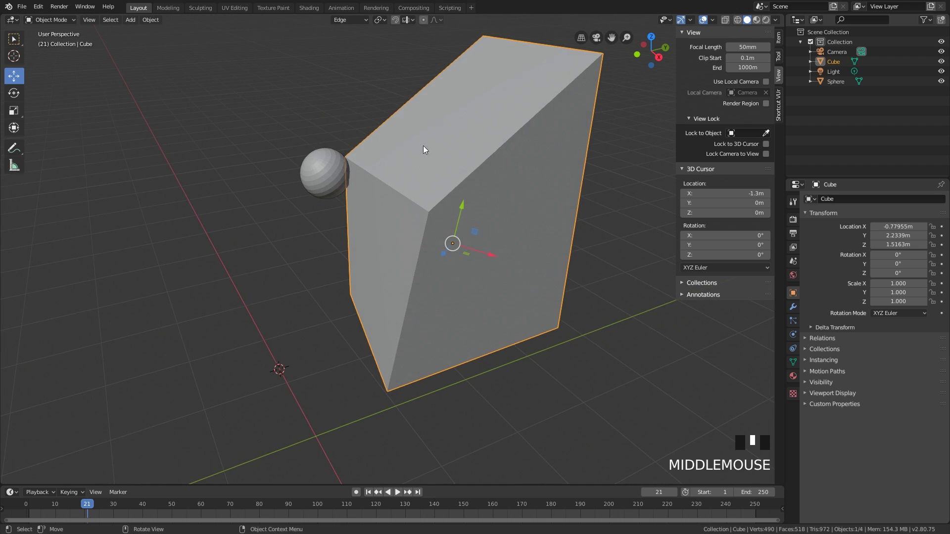
Delete the custom Edge and Face transform orientations.
left_click(360, 19)
left_click(395, 135)
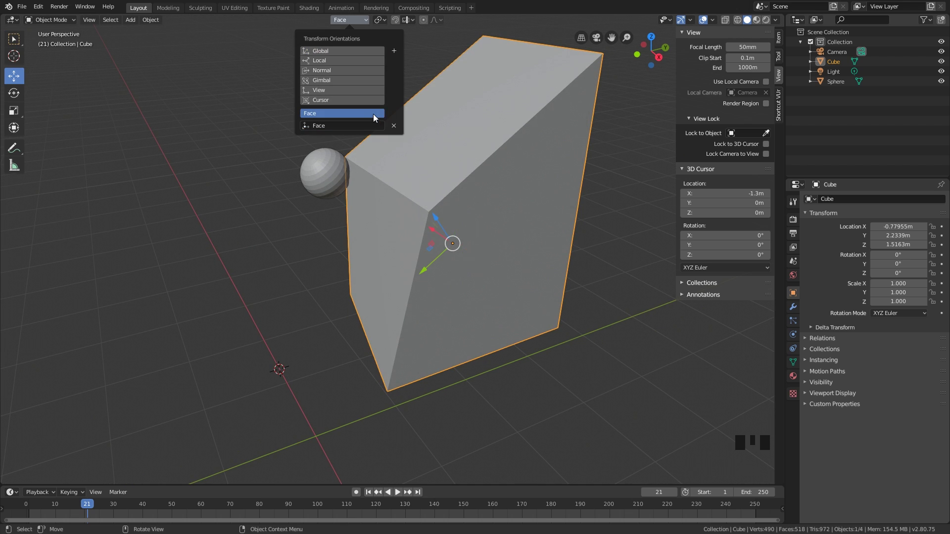
left_click(394, 114)
middle_click_drag(331, 155, 348, 165, "shift")
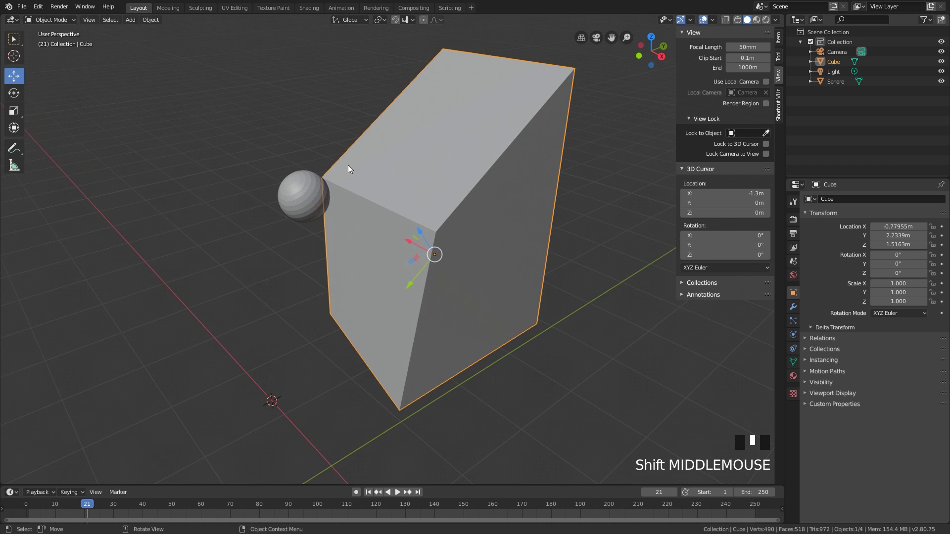
Set the transform orientation to Local and show the Shortcut VUr settings in the sidebar.
key("comma")
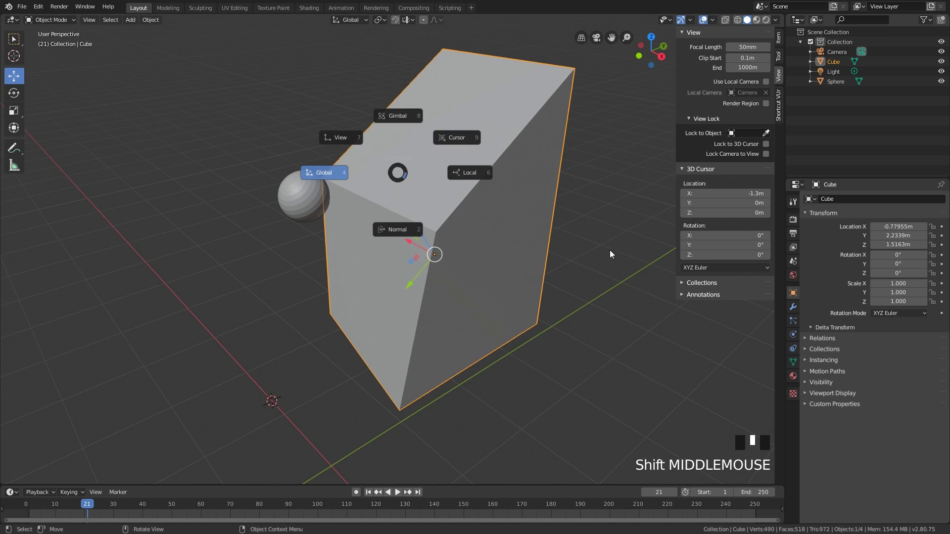
left_click(742, 46)
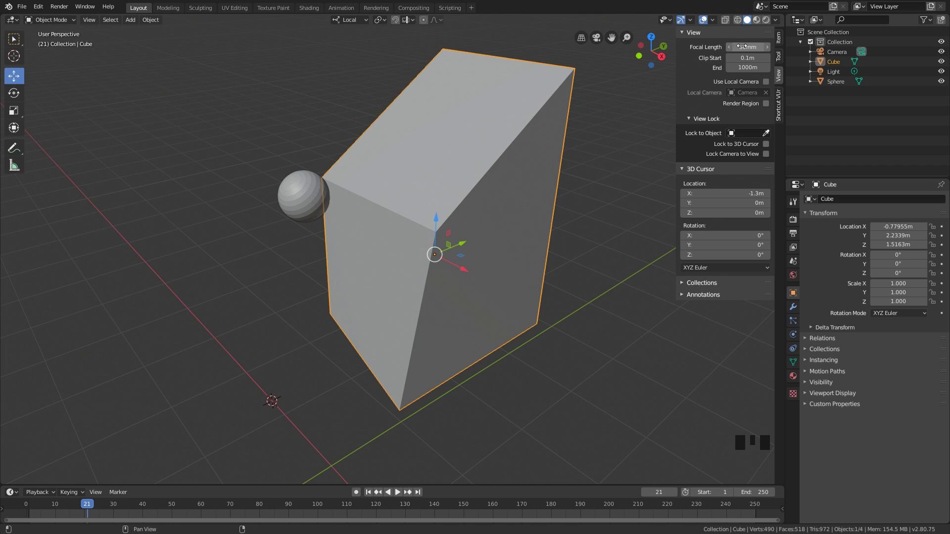
left_click(694, 32)
left_click(779, 98)
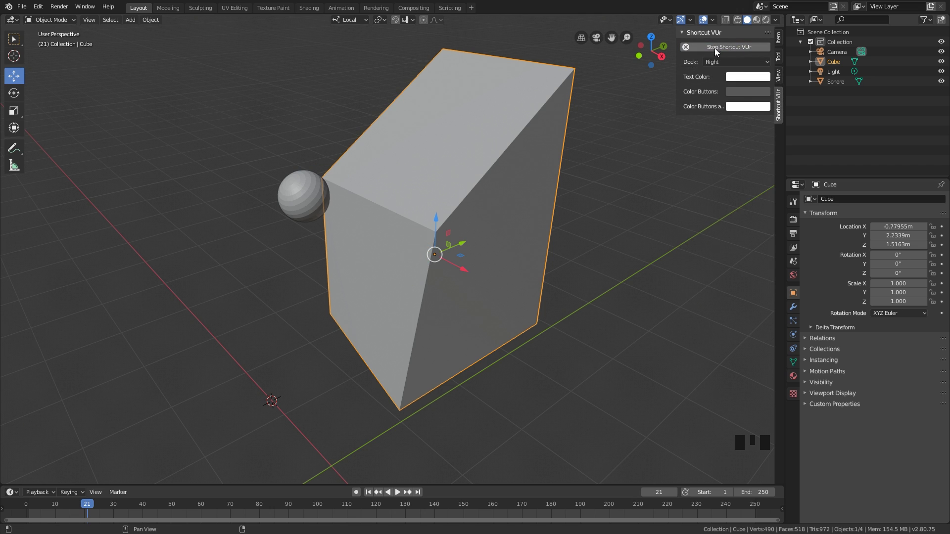
Nudge the cube by about 0.02 m in X, -0.04 m in Y and -0.08 m in Z, and collapse the Shortcut VUr settings.
left_click_drag(619, 307, 617, 314)
left_click(684, 33)
middle_click_drag(616, 258, 605, 261)
Review the available transform orientations, pivot points and snapping options without changing them.
key("comma")
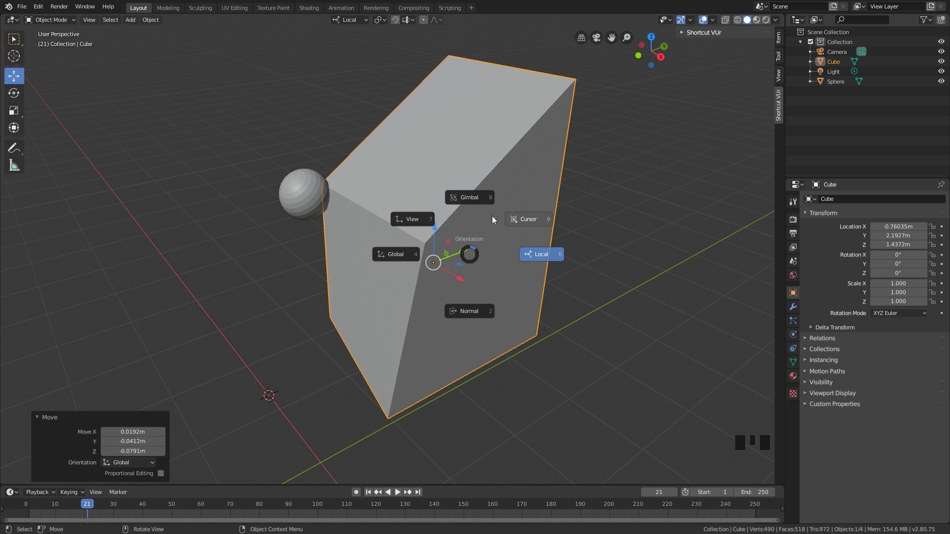
left_click(479, 255)
key("period")
left_click(478, 236)
middle_click_drag(478, 239, 398, 113, "shift")
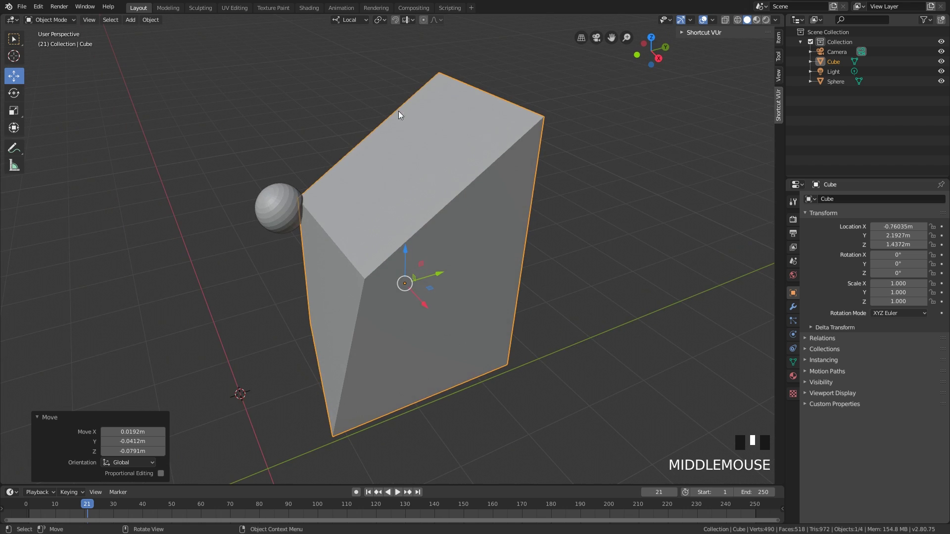
left_click(406, 19)
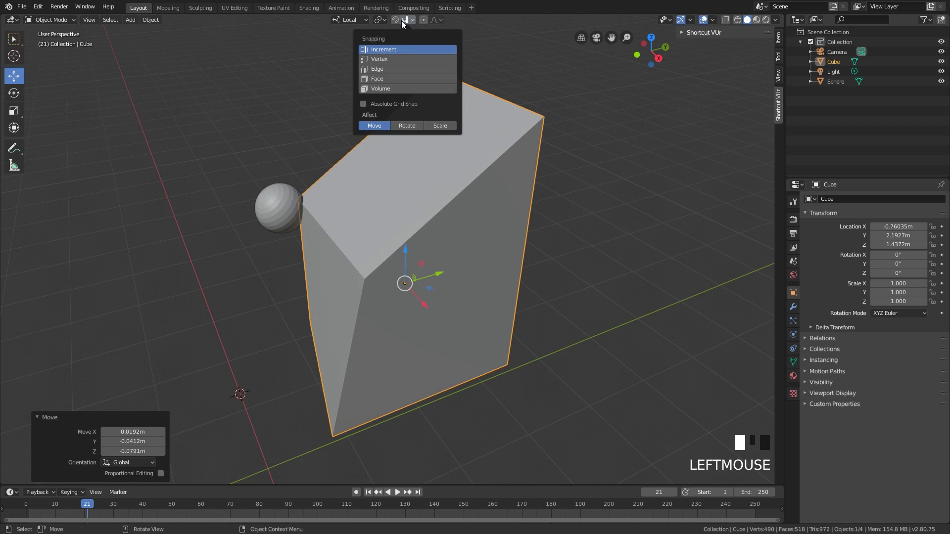
mouse_move(382, 20)
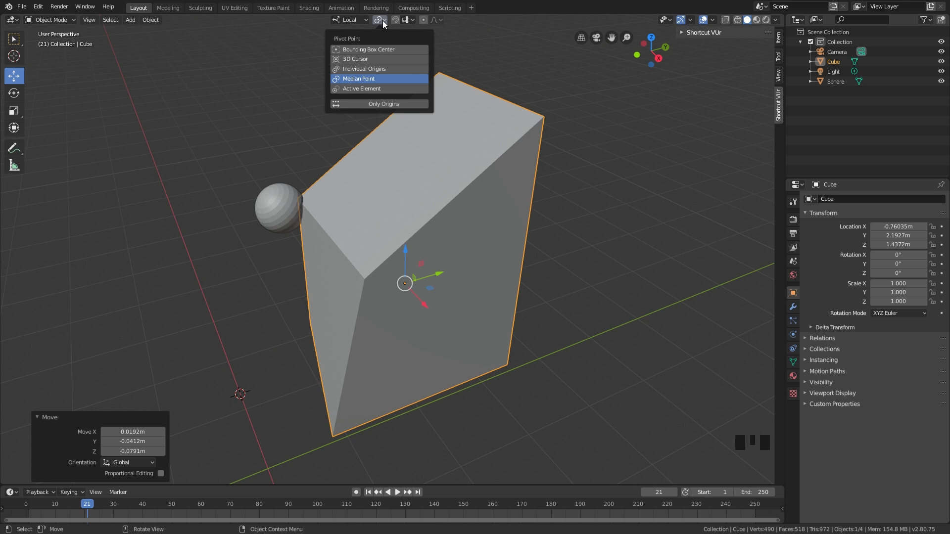
Move the sphere away from the cube to about X -3.16 m, Y -0.47 m, Z 2.30 m.
middle_click_drag(424, 131, 376, 192)
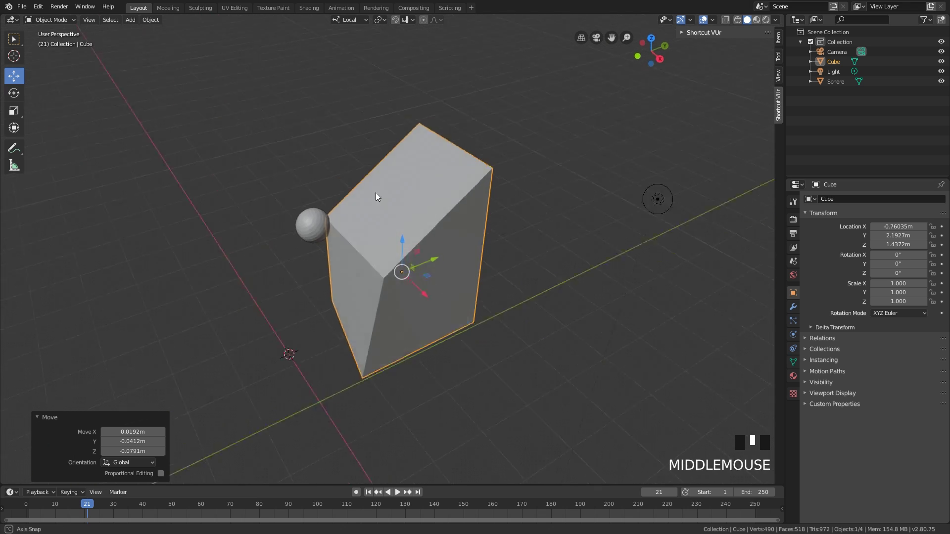
left_click(317, 250)
key("g")
left_click(203, 253)
Select the cube and the sphere together, with the sphere as the active object.
left_click(328, 227)
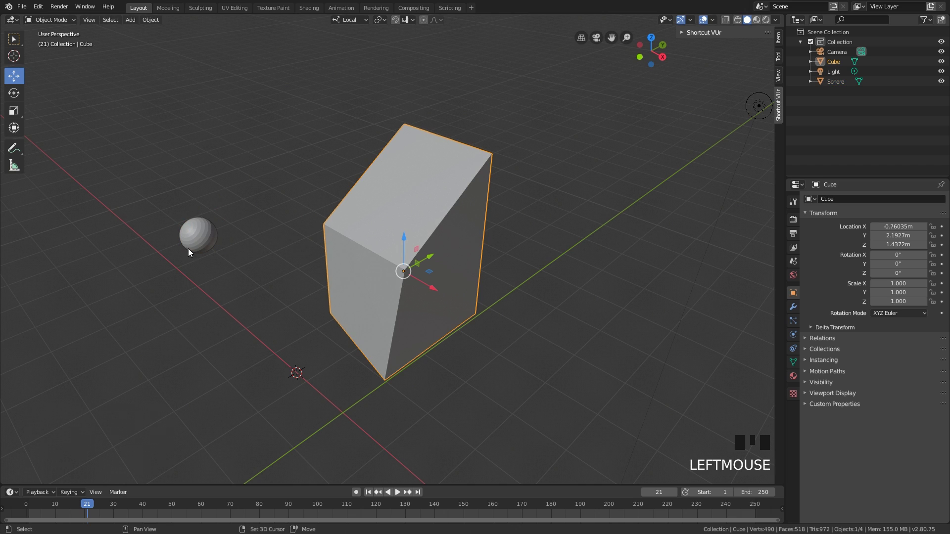
left_click(200, 242, "shift")
middle_click_drag(221, 234, 250, 220)
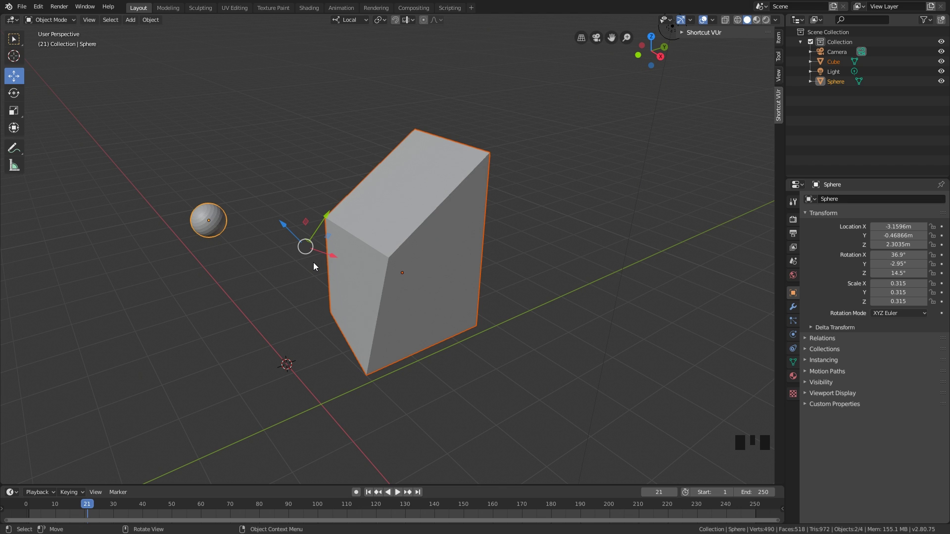
middle_click_drag(323, 262, 399, 237, "shift")
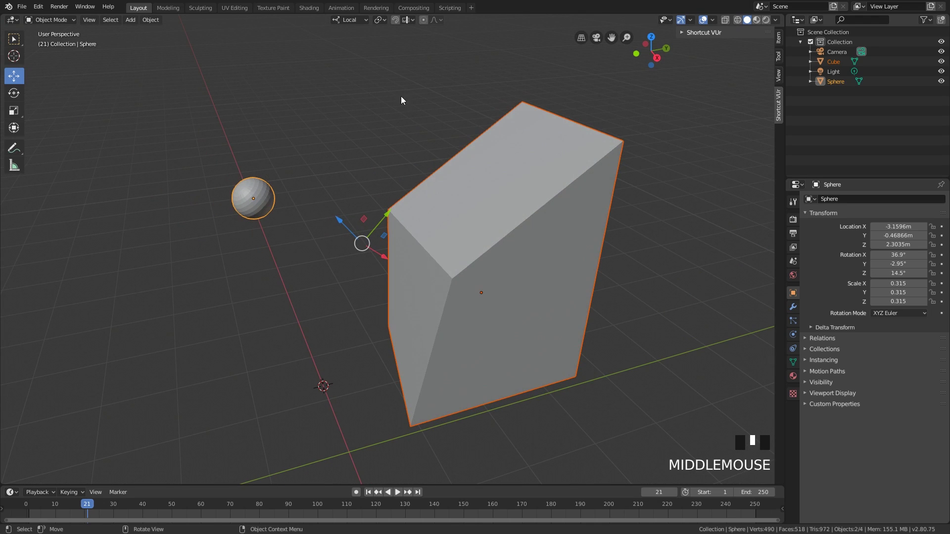
Check the pivot point options and scale both objects by about 1.09 around the Median Point.
left_click(384, 20)
mouse_move(379, 20)
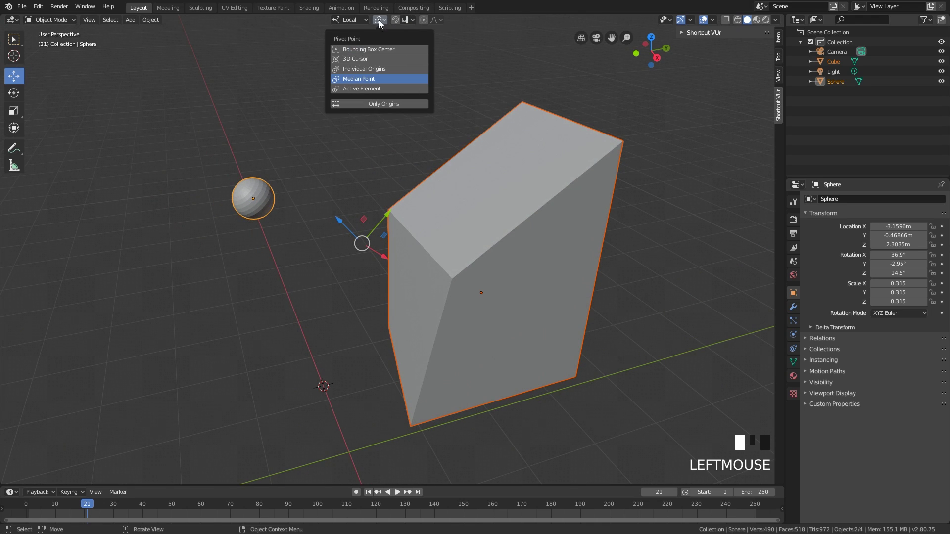
middle_click_drag(354, 159, 376, 191)
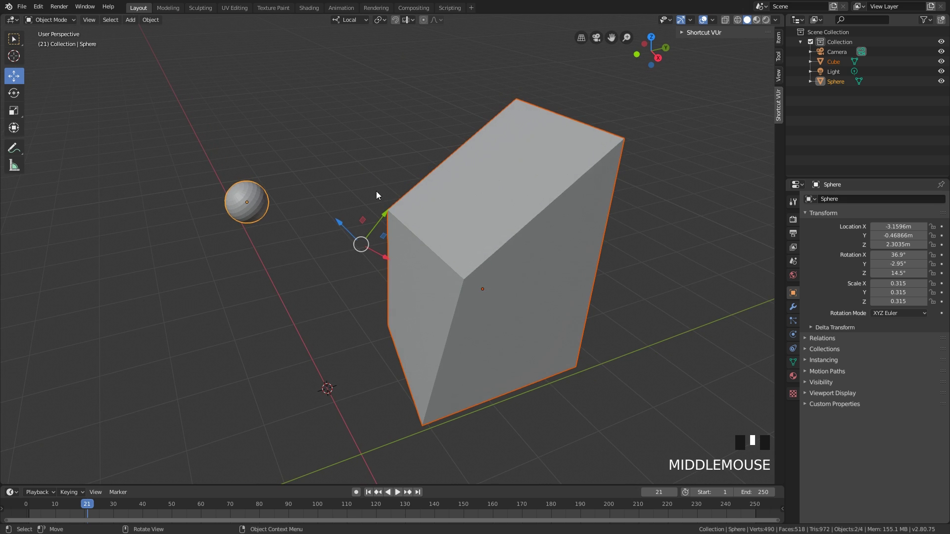
key("s")
left_click(363, 238)
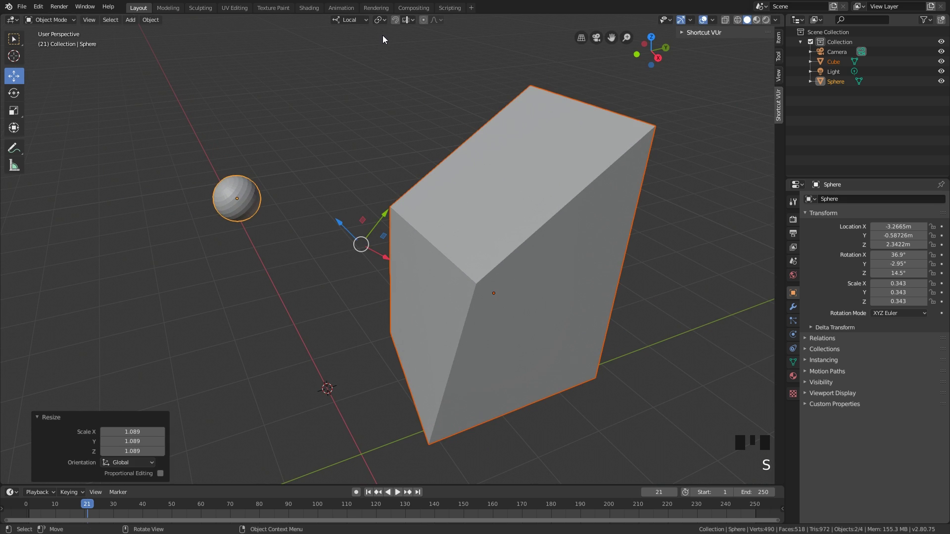
Set the pivot point to Individual Origins and scale both objects by about 1.26.
left_click(381, 21)
key("s")
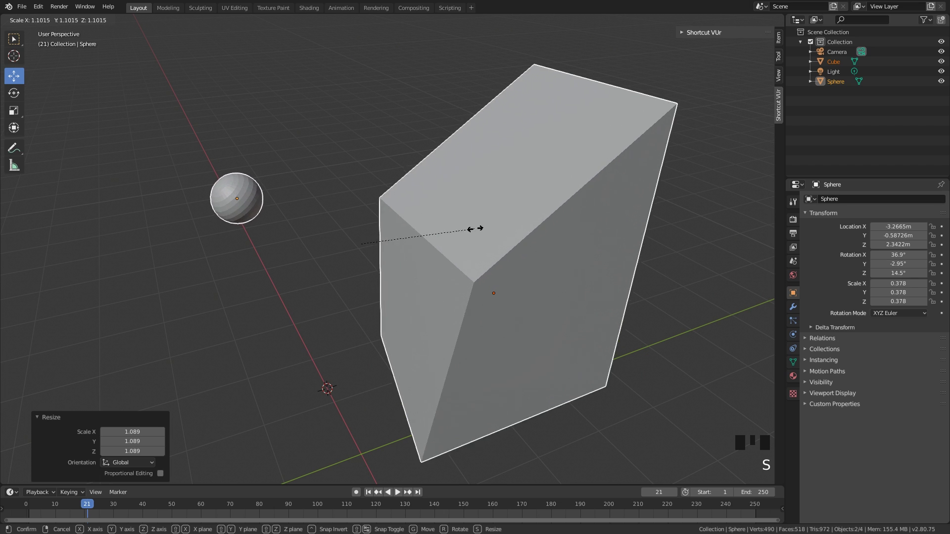
left_click(469, 225)
Set the pivot point to Active Element and scale both objects by about 1.68 around the sphere.
left_click(382, 21)
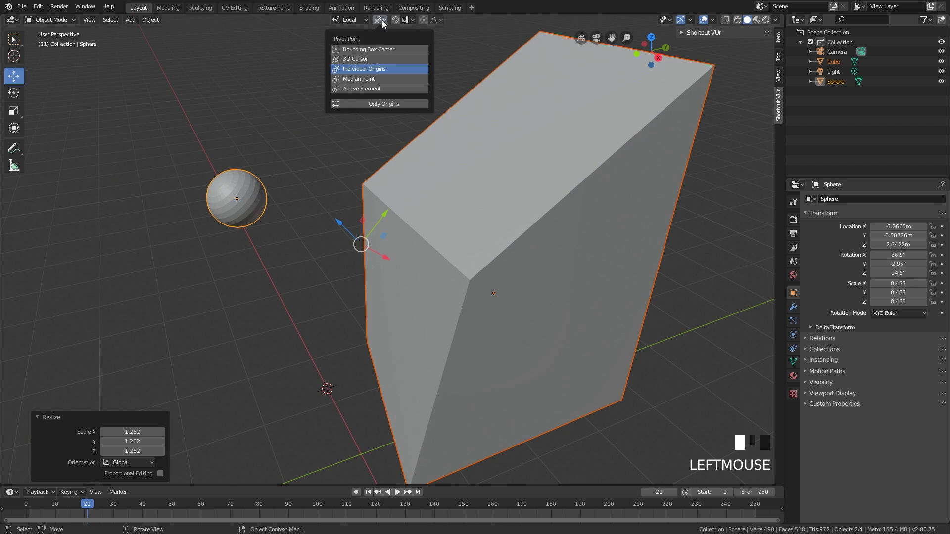
left_click(366, 89)
scroll(396, 162, "down", 2)
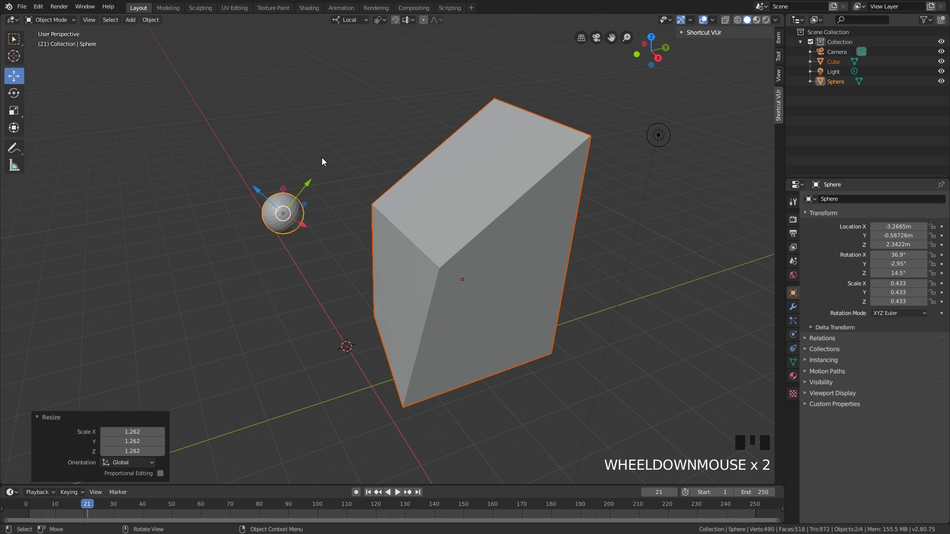
middle_click_drag(285, 230, 313, 229, "shift")
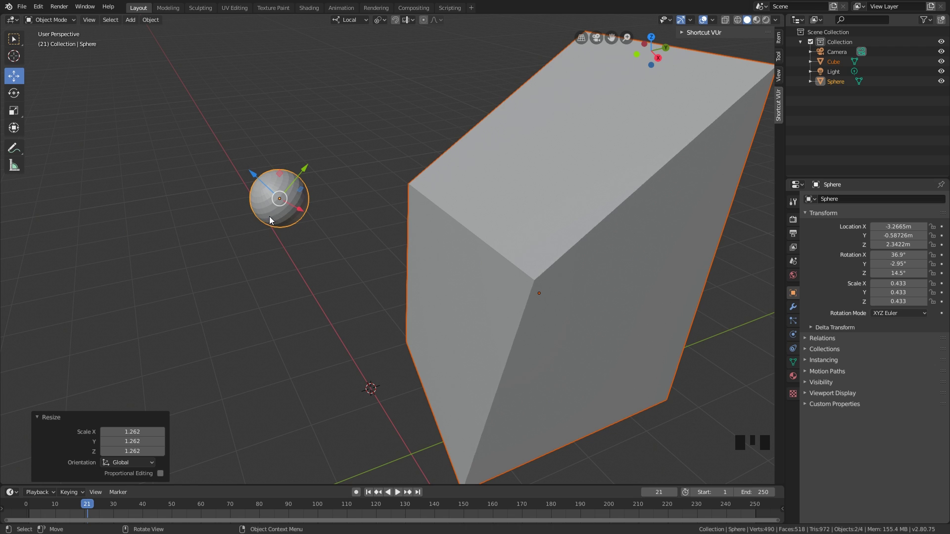
scroll(270, 220, "down", 6)
key("s")
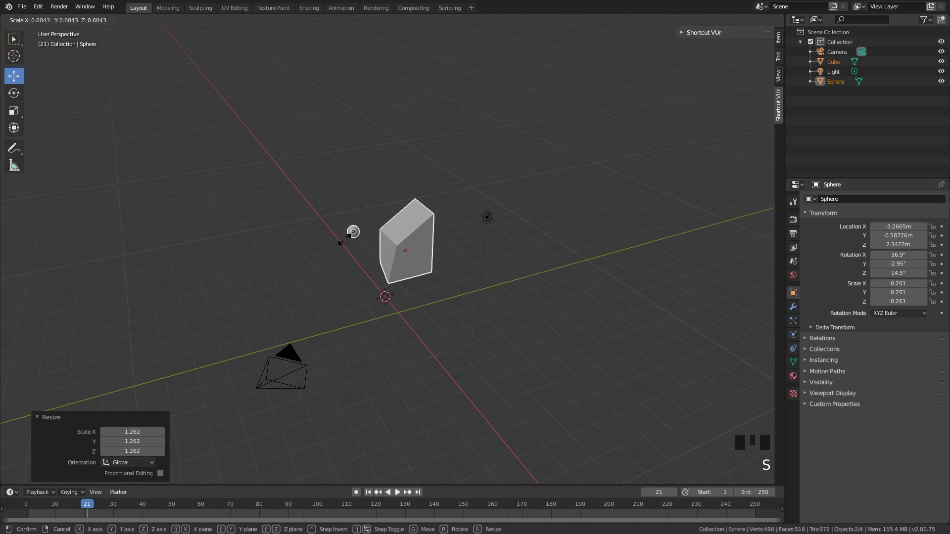
left_click(384, 263)
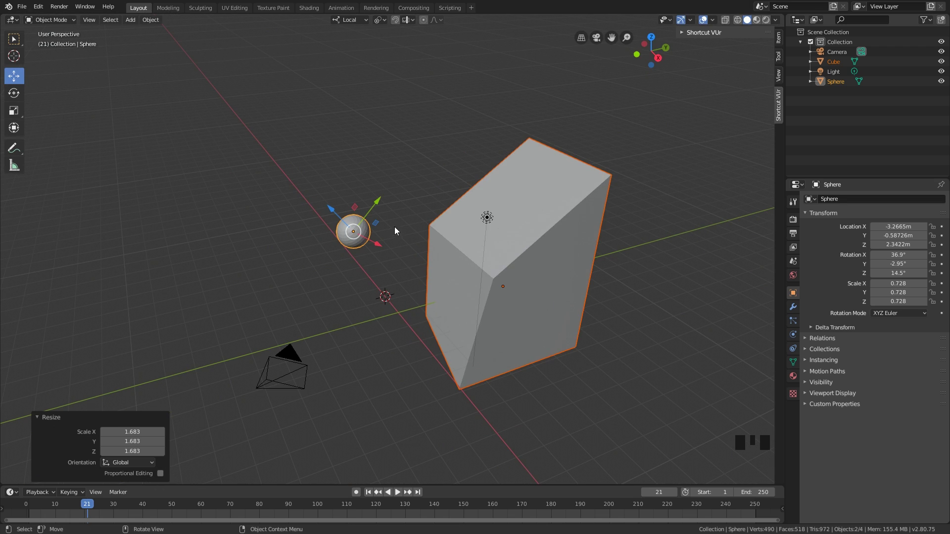
Switch the active object back and forth between cube and sphere, ending with both selected and the cube active.
left_click(462, 228)
left_click(371, 229, "shift")
left_click(454, 218, "shift")
left_click(369, 226, "shift")
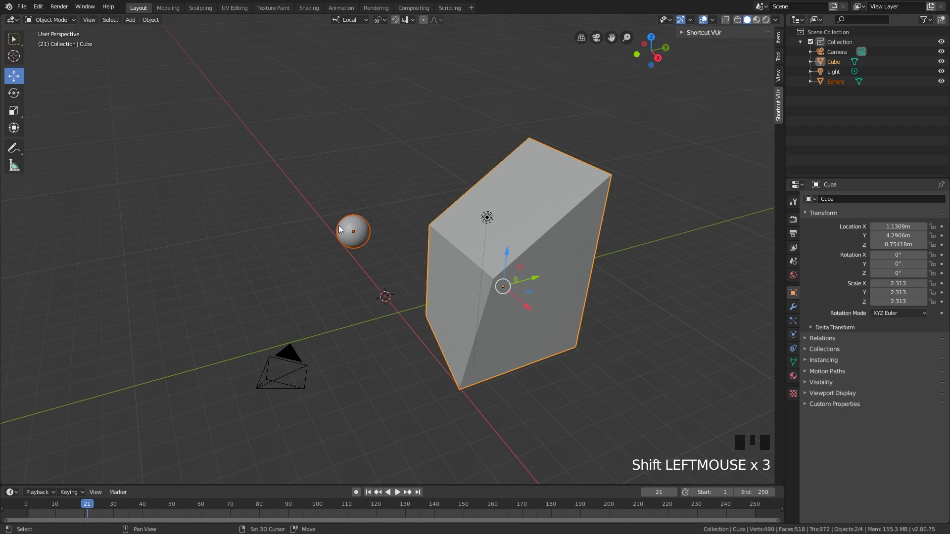
left_click(353, 226, "shift")
left_click(459, 222, "shift")
left_click(363, 230, "shift")
left_click(435, 231, "shift")
scroll(433, 231, "up", 1)
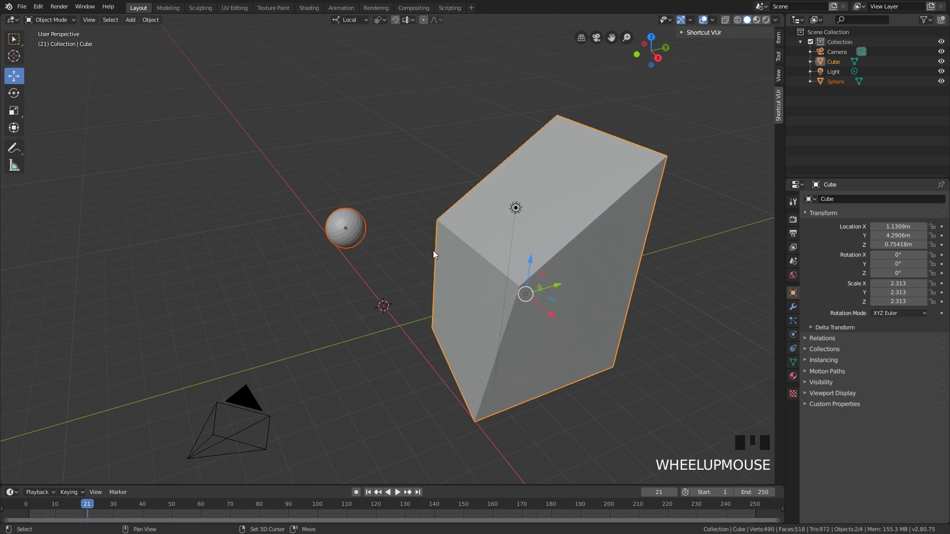
Set the pivot point to 3D Cursor and scale both objects by about 0.60 around it.
middle_click_drag(433, 252, 390, 253, "shift")
key("period")
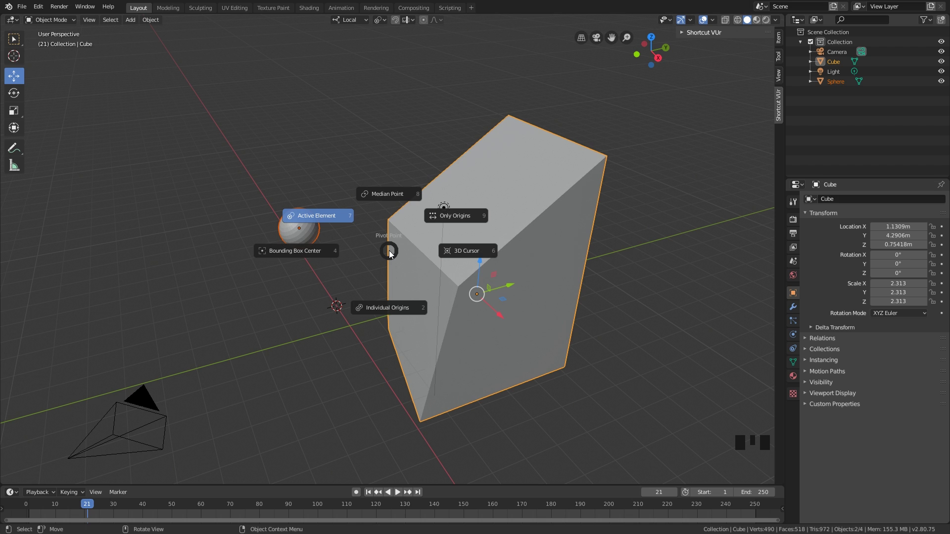
left_click(460, 251)
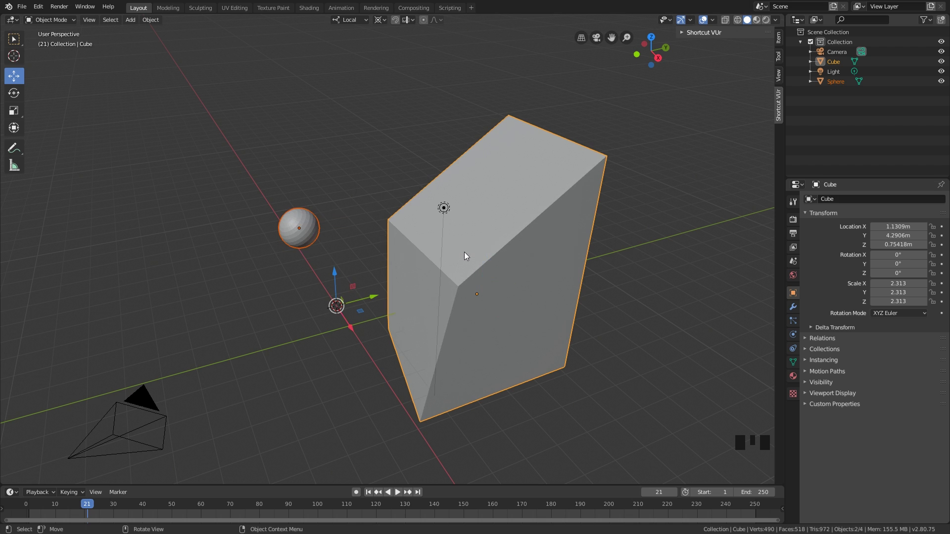
middle_click_drag(464, 251, 447, 263)
key("s")
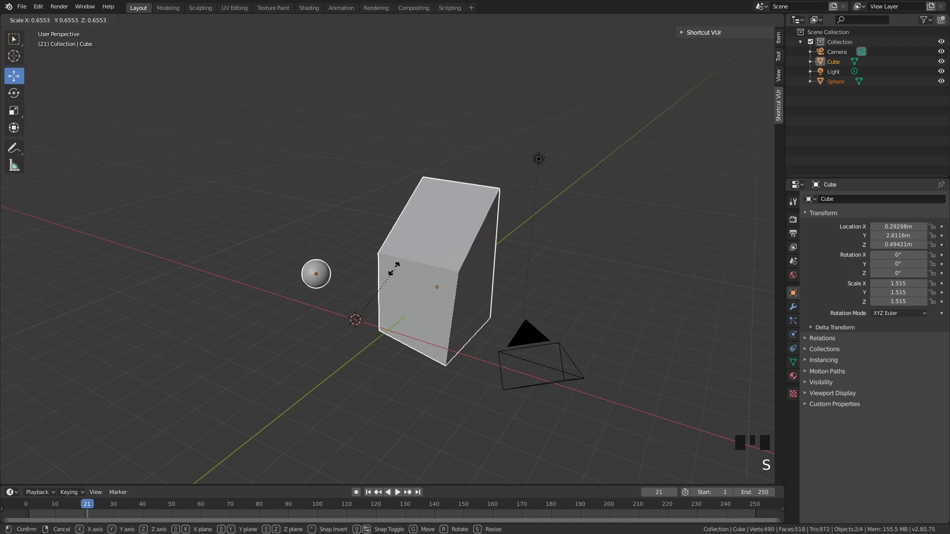
left_click(386, 270)
Snap the 3D cursor to the cube's lowest front vertex in Edit Mode and return to Object Mode.
mouse_move(387, 270)
middle_mouse_down()
mouse_move(447, 296)
mouse_move(408, 284)
mouse_move(400, 256)
middle_mouse_up()
scroll(433, 312, "up", 3)
middle_click_drag(432, 346, 435, 324, "shift")
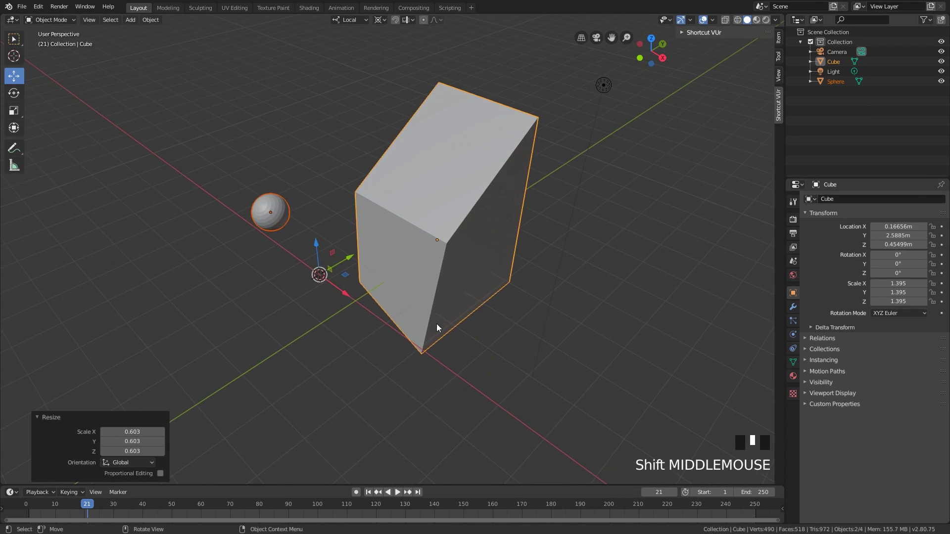
key("Tab")
key("1")
left_click(420, 349)
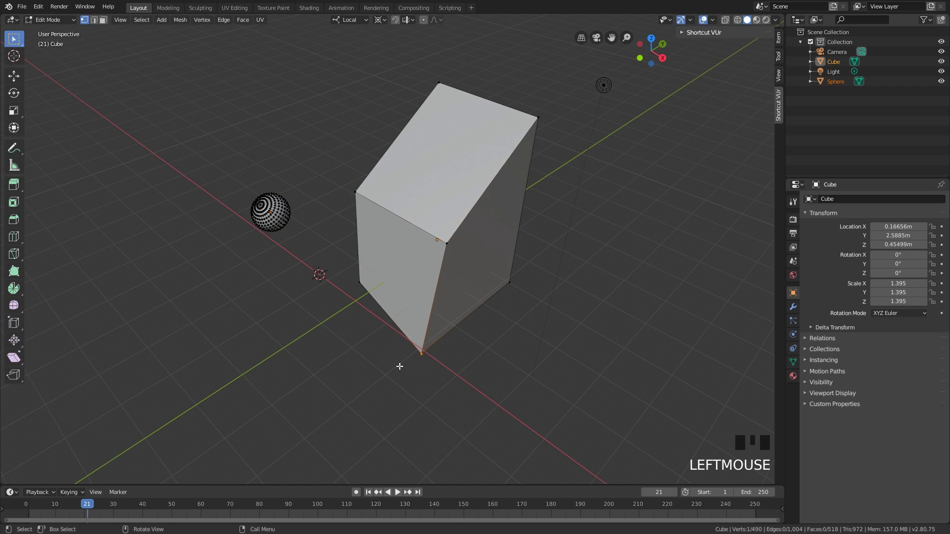
key("shift+s")
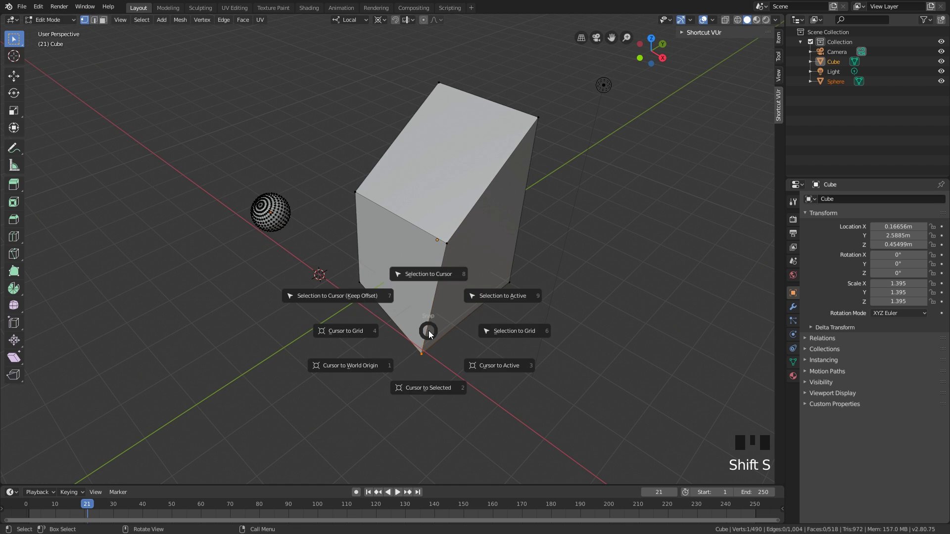
left_click(423, 370)
scroll(426, 358, "down", 2)
key("Tab")
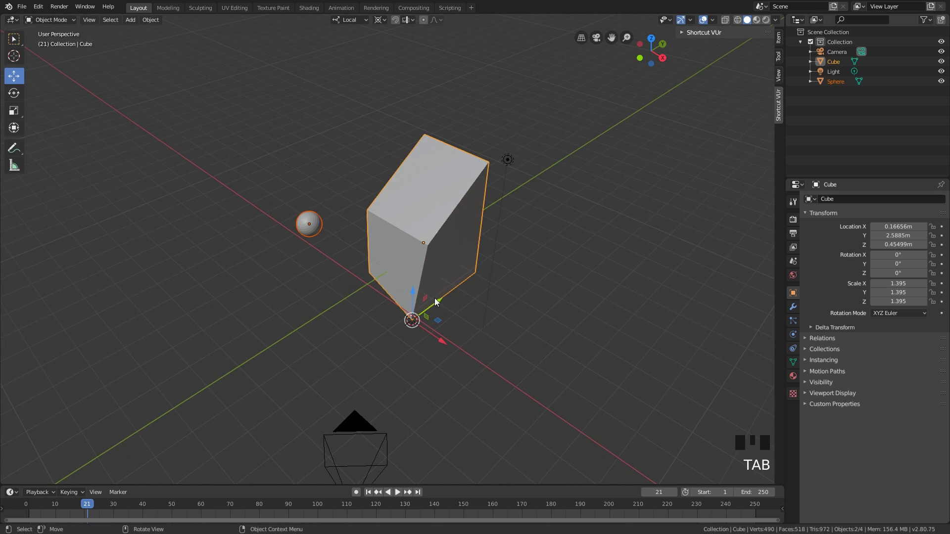
Scale both objects around the 3D cursor at the cube's vertex, and delete the cube and sphere.
key("s")
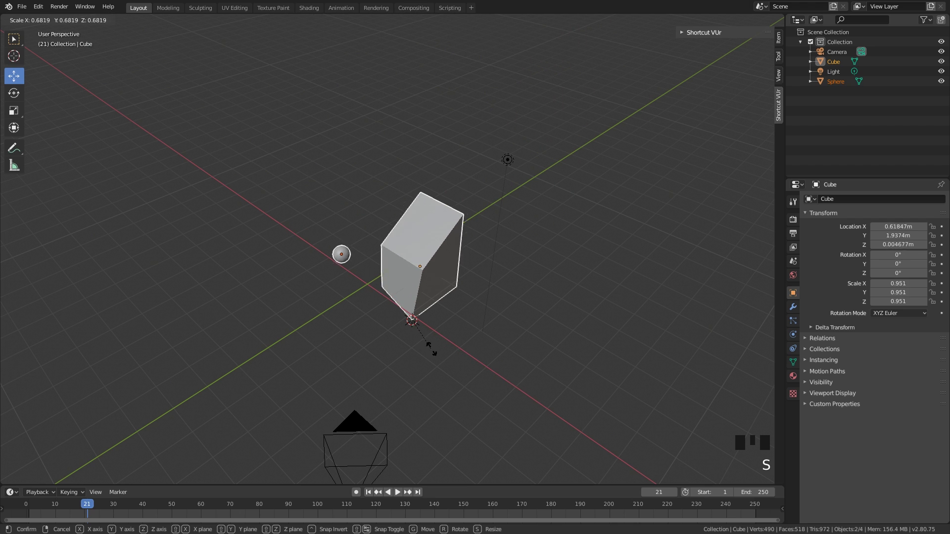
key("x")
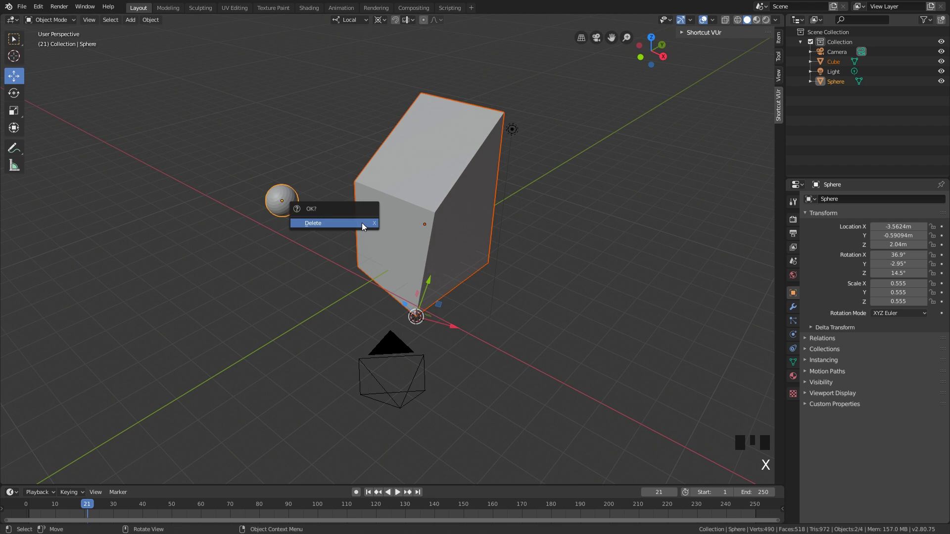
left_click(346, 223)
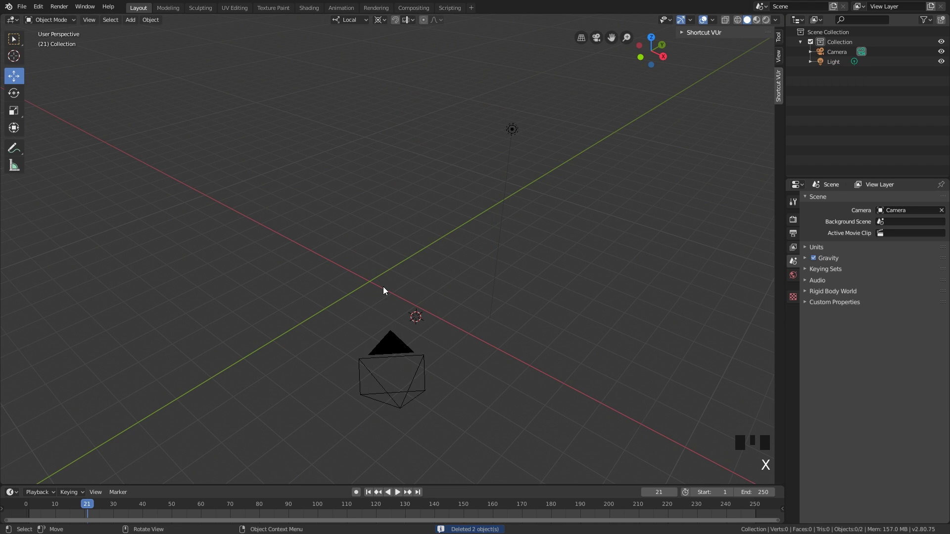
middle_click_drag(384, 288, 438, 270)
key("shift+a")
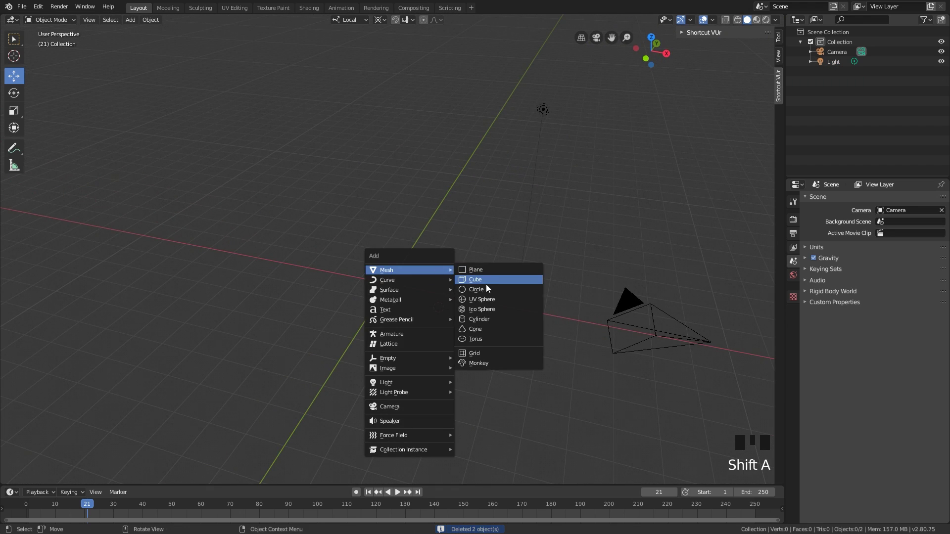
left_click(482, 269)
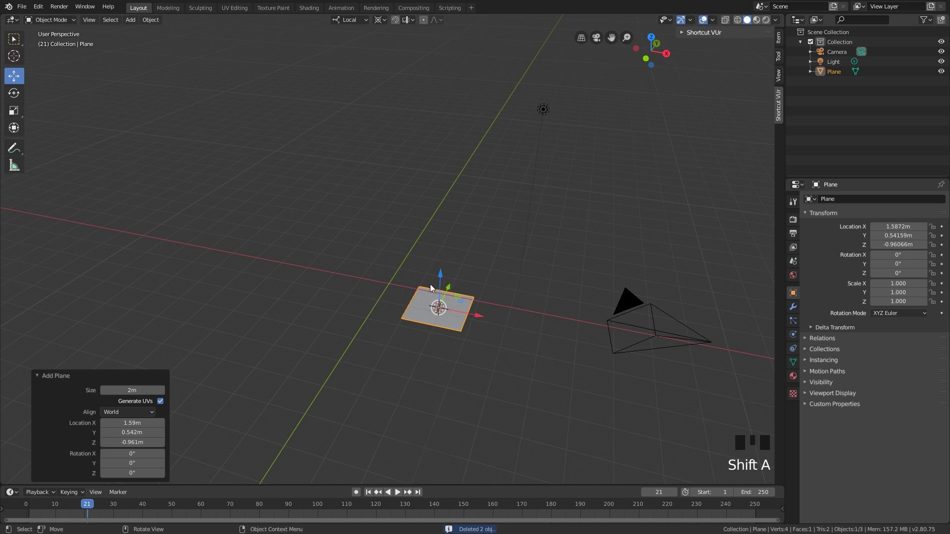
middle_click_drag(429, 284, 495, 286, "shift")
key("ctrl+z")
Reset the 3D cursor to the world origin and add a 2 m plane there.
key("shift+s")
key("shift+a")
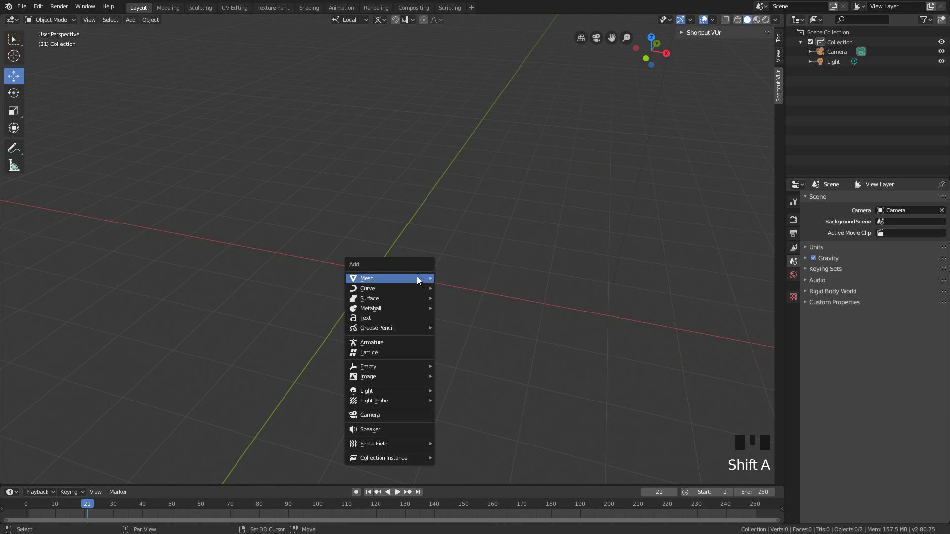
mouse_move(423, 279)
left_click(467, 277)
scroll(402, 284, "up", 3)
middle_click_drag(403, 284, 423, 269, "shift")
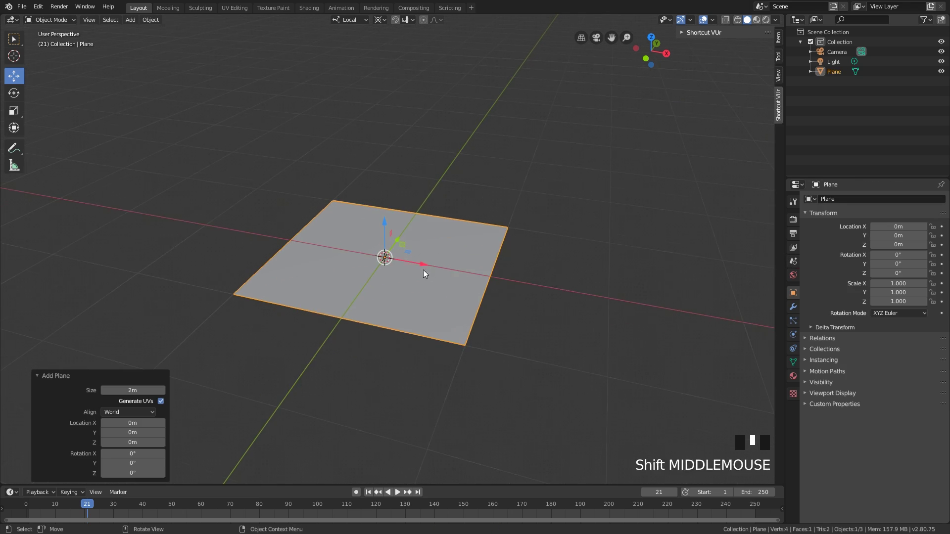
Move the plane about 0.41 m along X to compare its origin with the 3D cursor, and undo the move.
scroll(409, 272, "up", 3)
left_click_drag(410, 272, 501, 289)
left_click(533, 220)
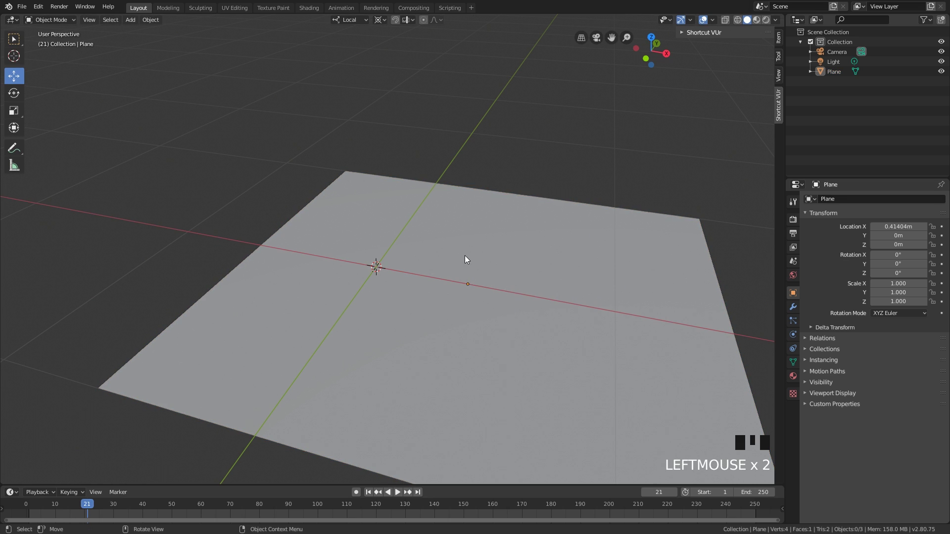
middle_click_drag(476, 292, 402, 295, "shift")
scroll(437, 292, "up", 2)
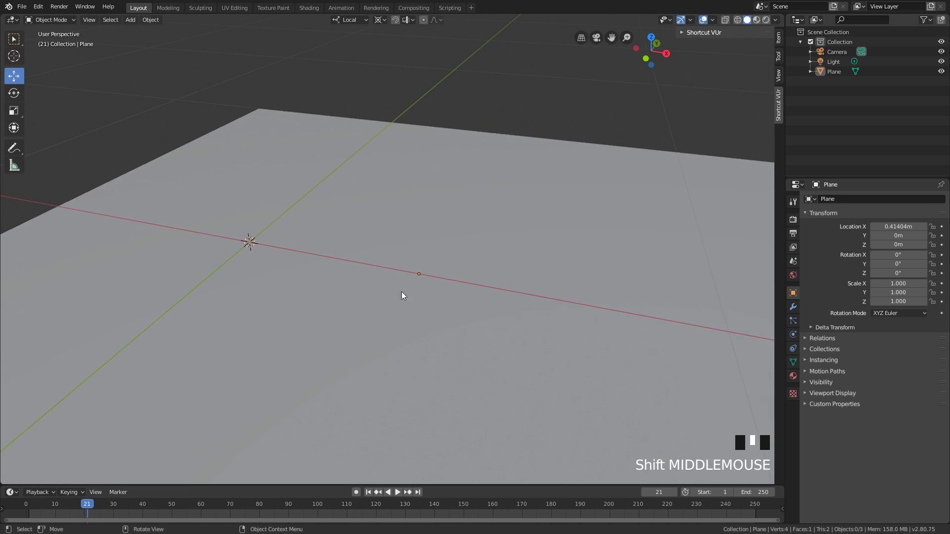
scroll(402, 292, "down", 3)
key("ctrl+z")
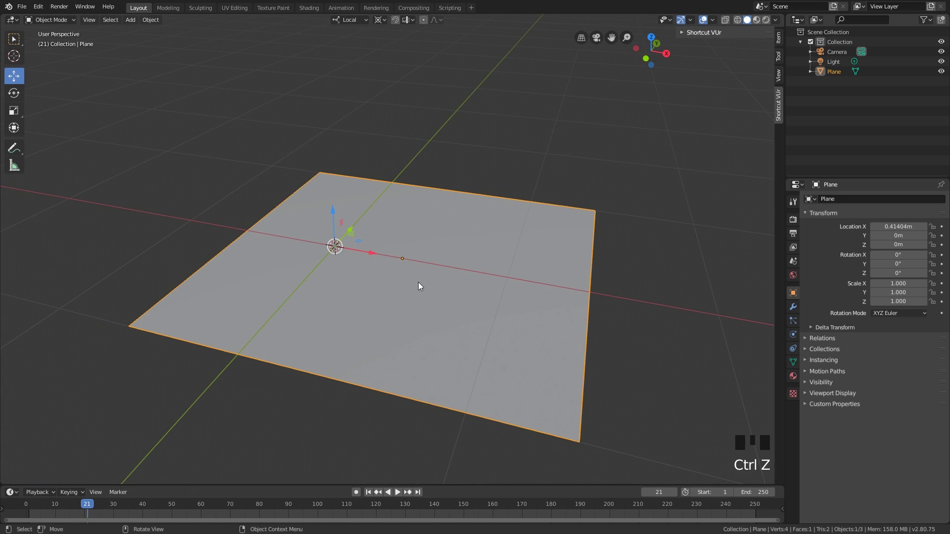
key("ctrl+z")
Add a Screw modifier to the plane.
mouse_move(415, 284)
middle_mouse_down("shift")
mouse_move(439, 310)
mouse_move(417, 318)
mouse_move(477, 331)
mouse_move(430, 294)
mouse_move(436, 311)
mouse_move(429, 284)
middle_mouse_up("shift")
scroll(437, 314, "down", 1)
scroll(426, 322, "down", 2)
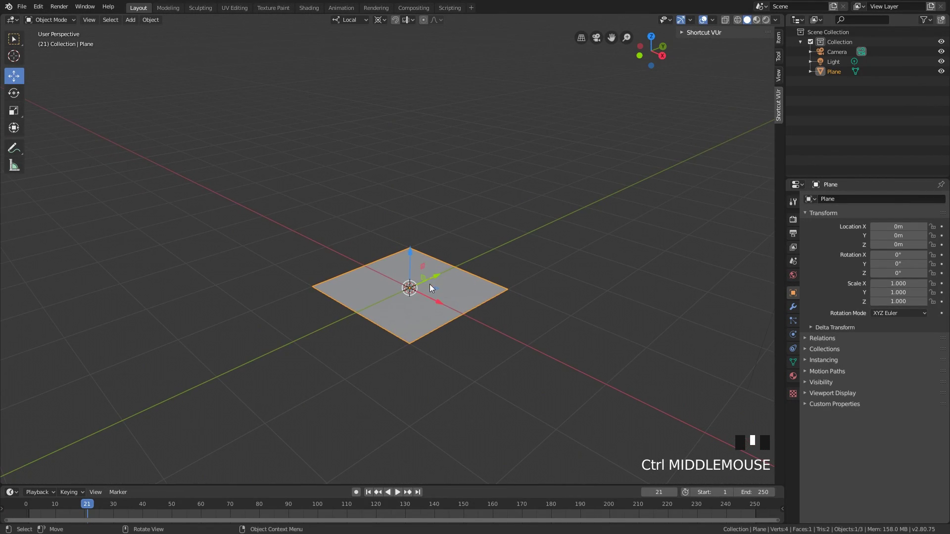
left_click(793, 306)
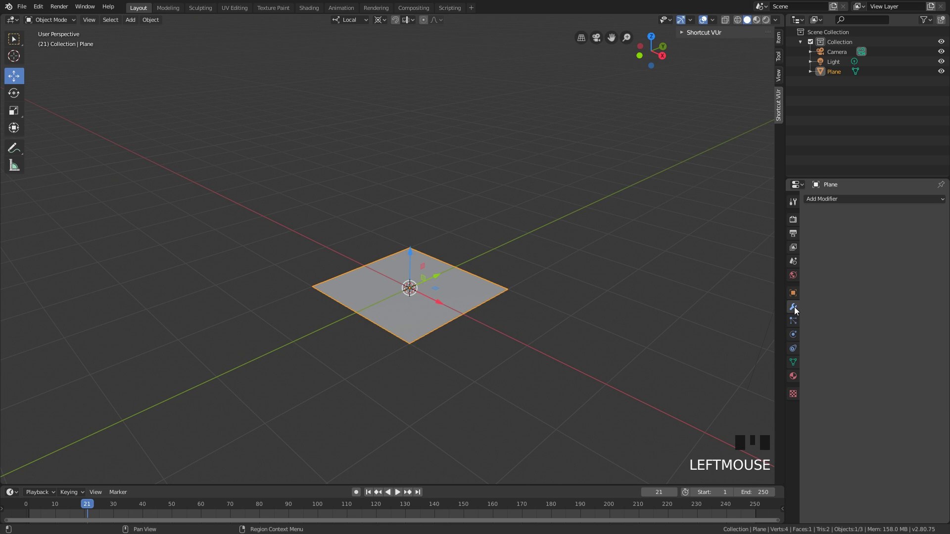
left_click(832, 198)
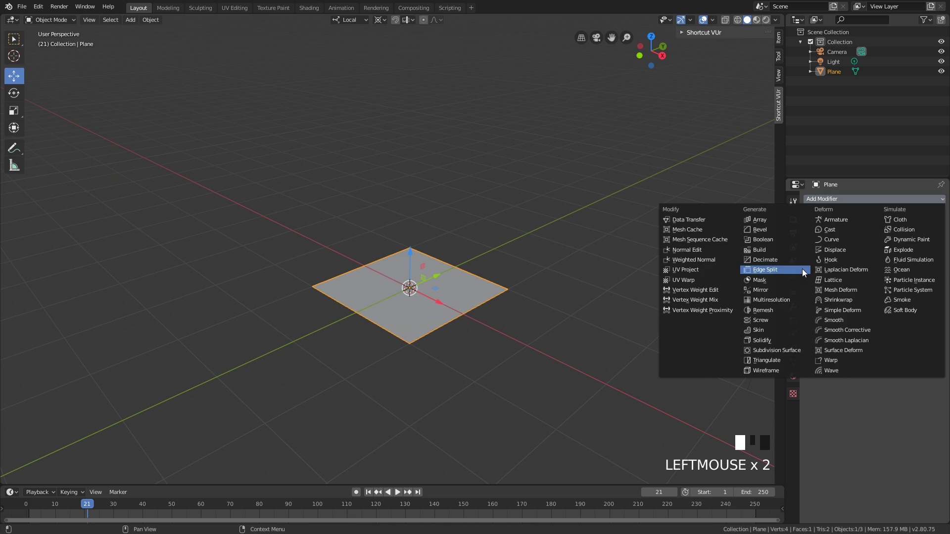
left_click(773, 322)
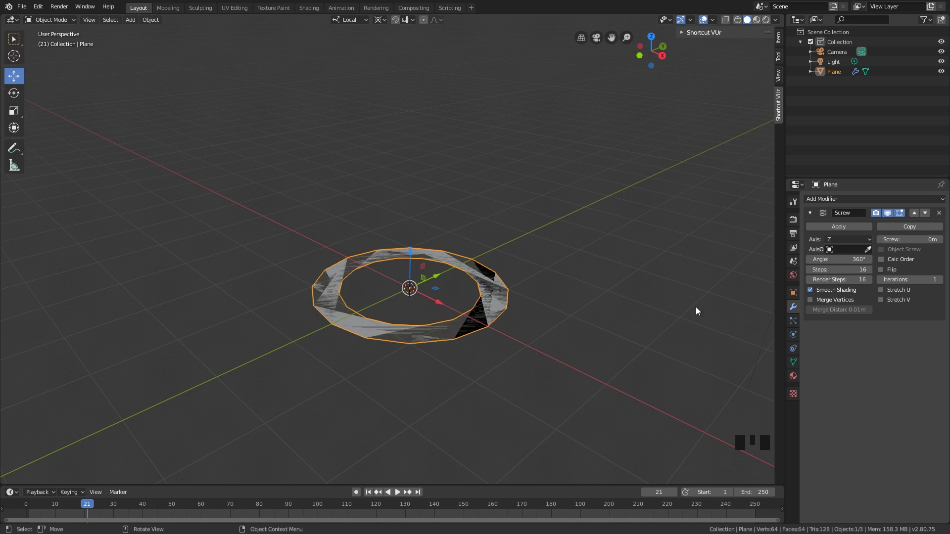
Set the Screw modifier's screw height on the plane to about 12.3 m.
left_click_drag(904, 239, 941, 239)
scroll(617, 278, "down", 3)
middle_click_drag(567, 276, 547, 328)
scroll(547, 269, "down", 3)
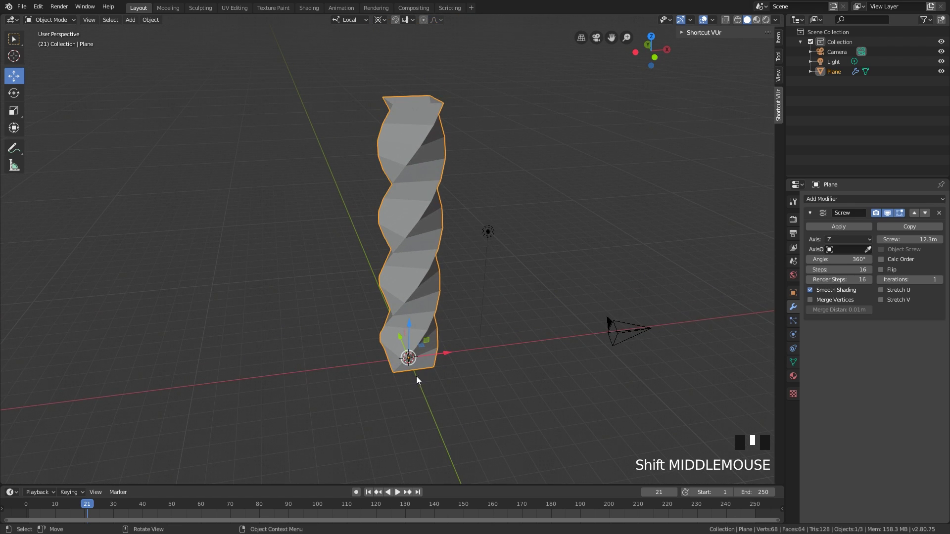
Snap the 3D cursor to the near corner vertex at the base of the twisted column in Edit Mode, and return to Object Mode.
middle_click_drag(422, 366, 436, 333, "shift")
scroll(433, 354, "up", 1)
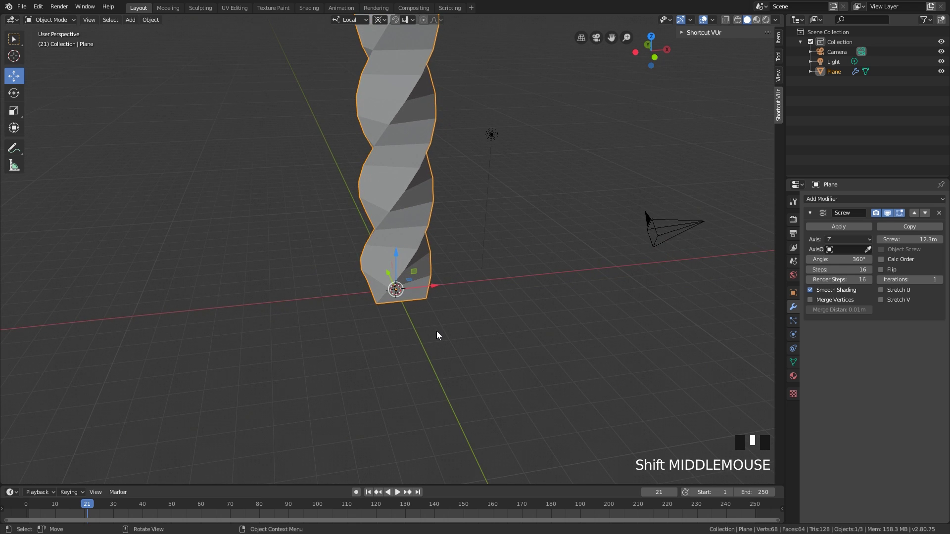
scroll(422, 297, "up", 1, "shift")
middle_click_drag(422, 304, 440, 356, "ctrl")
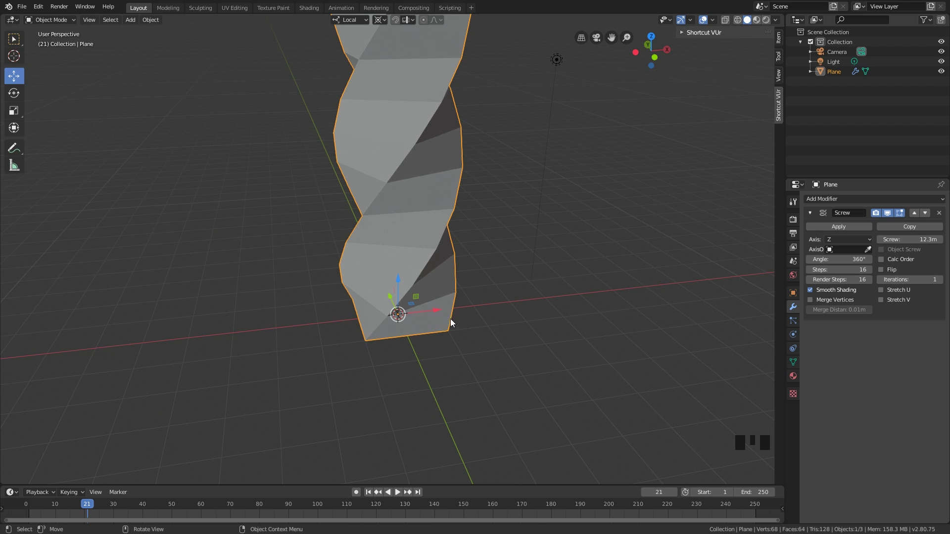
scroll(452, 320, "down", 1)
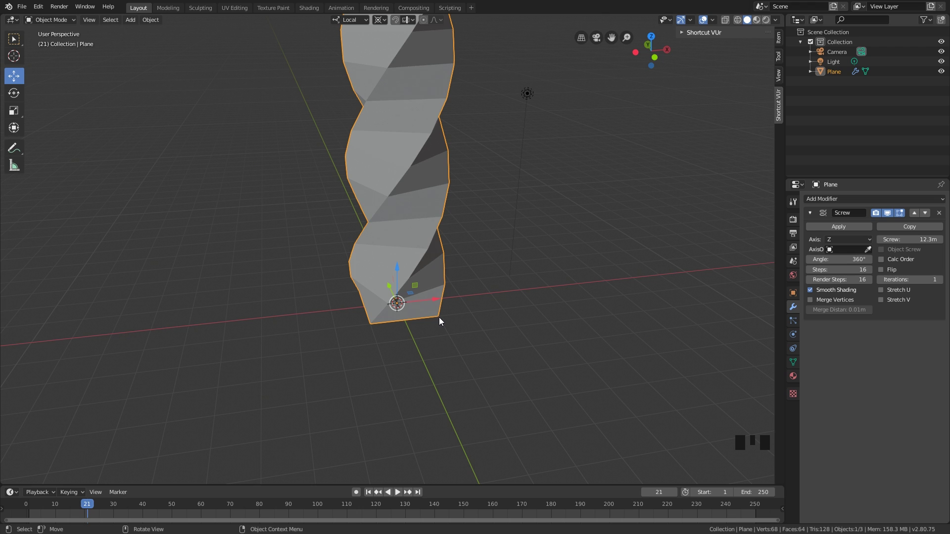
key("Tab")
left_click(436, 317)
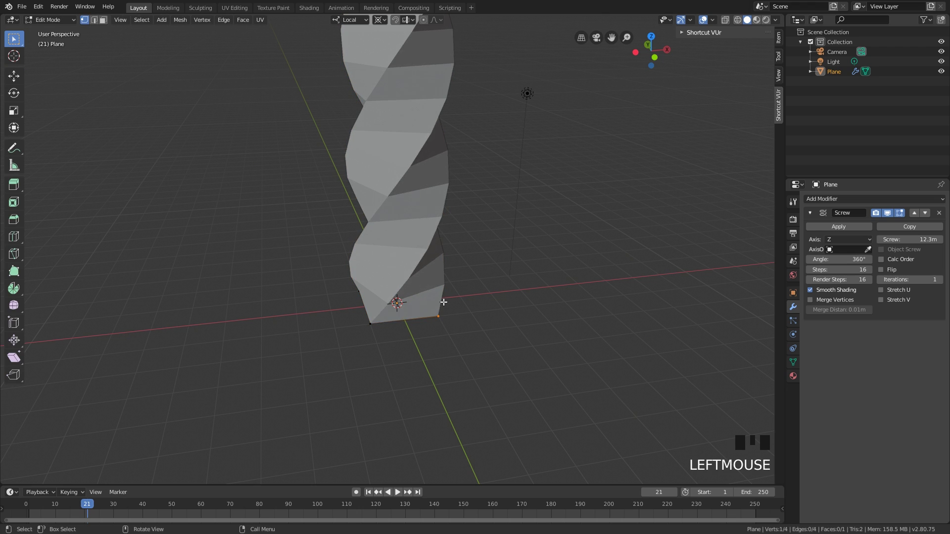
key("shift+s")
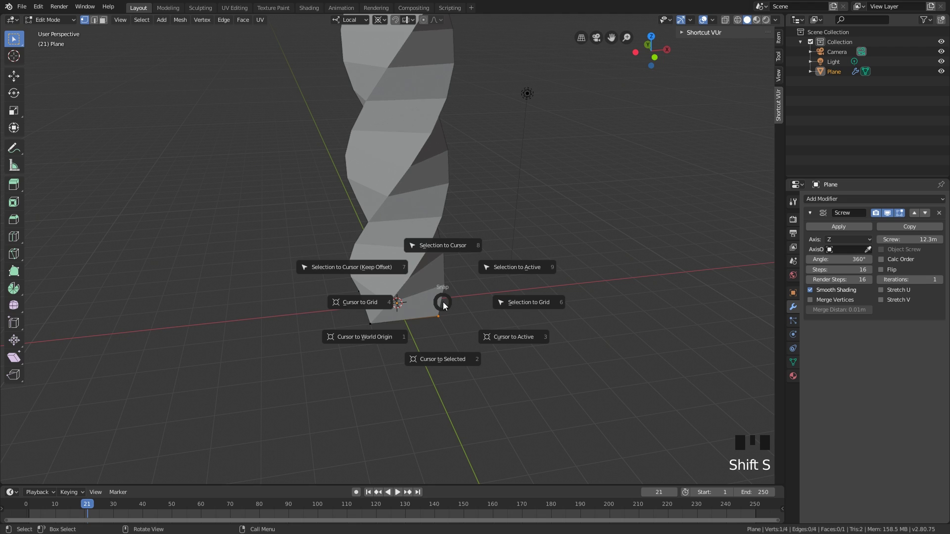
left_click(440, 349)
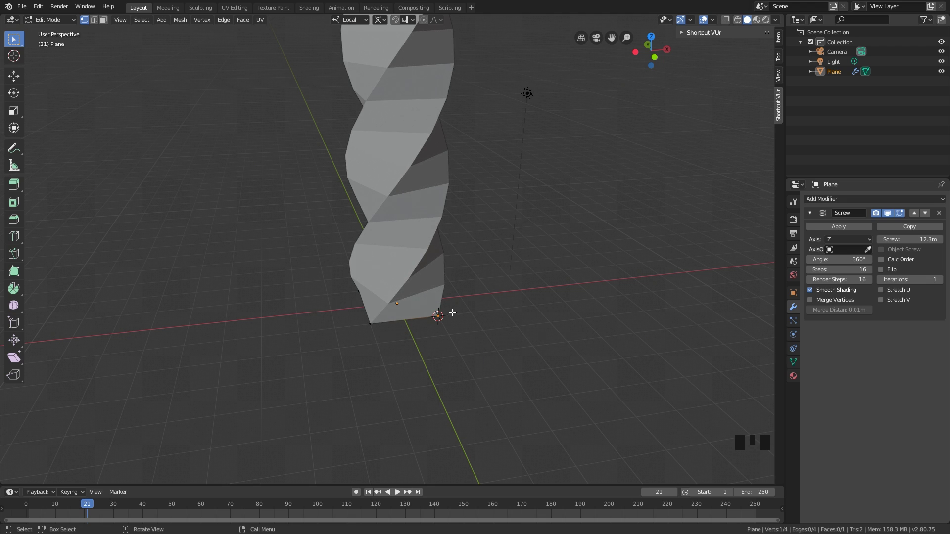
key("Tab")
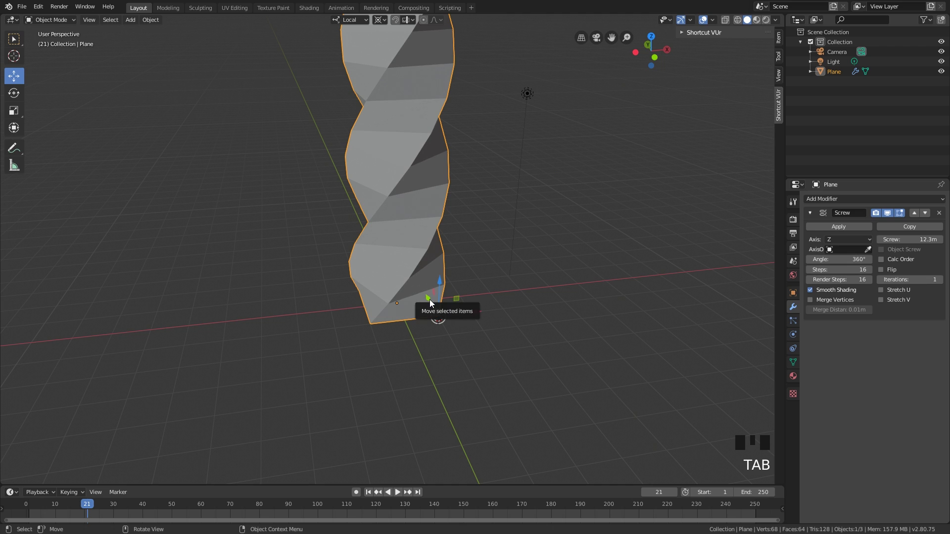
Set the plane's origin to the 3D cursor and inspect how the screw shape winds around its corner.
left_click(150, 21)
mouse_move(158, 42)
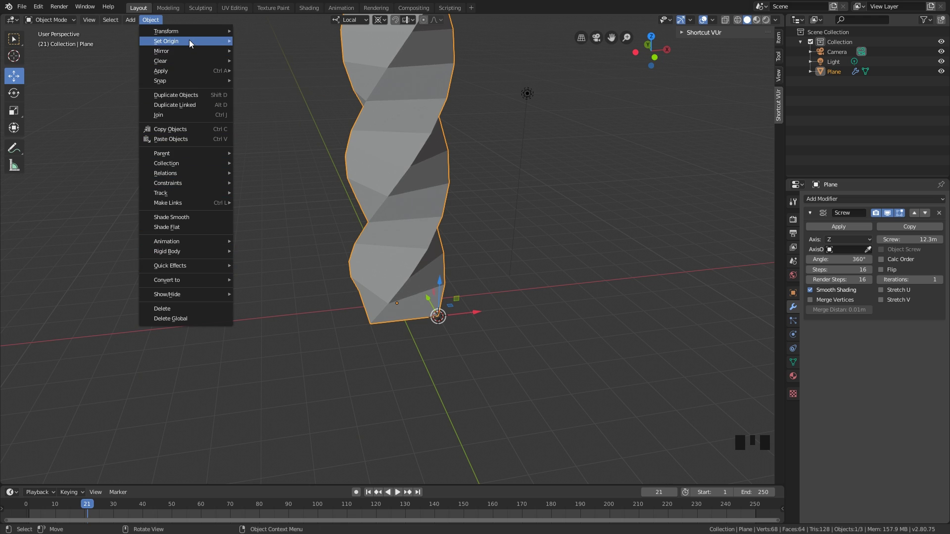
mouse_move(189, 42)
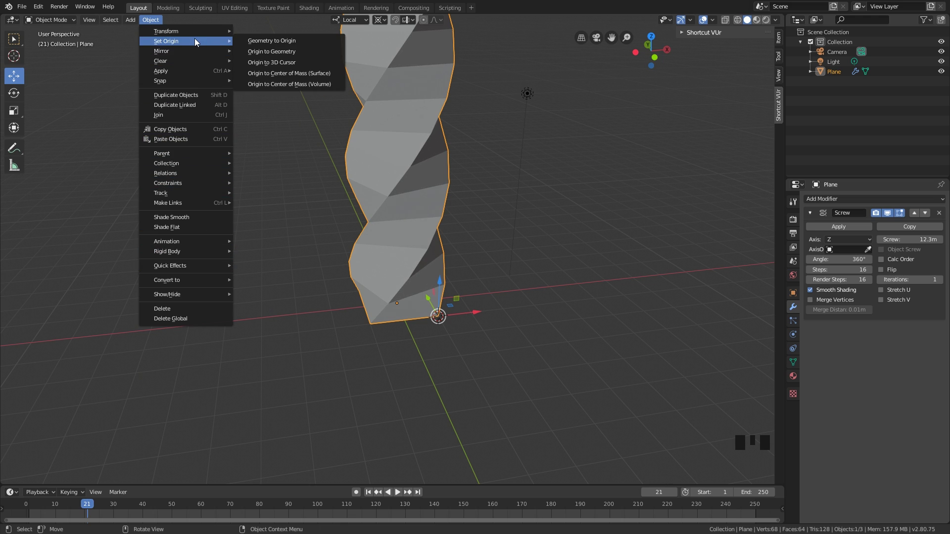
left_click(293, 63)
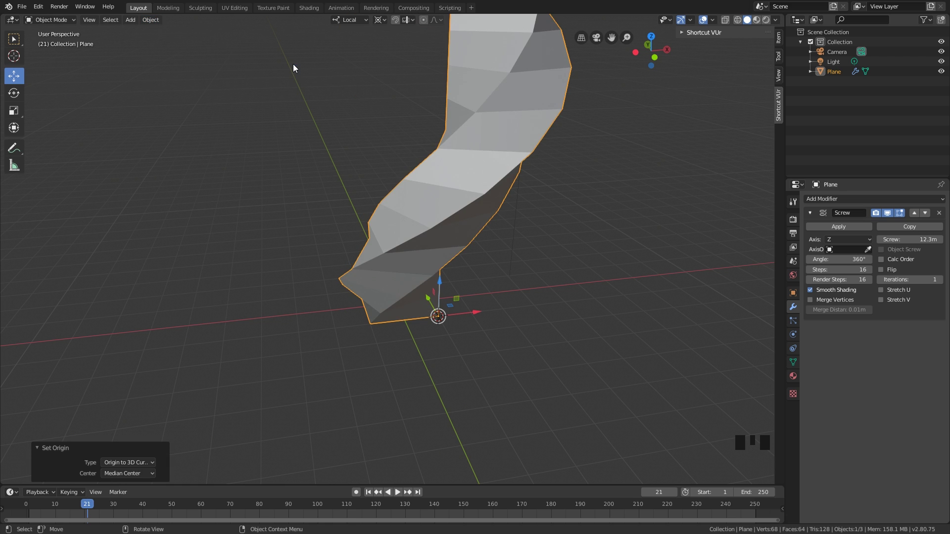
middle_click_drag(446, 302, 467, 279)
left_click(502, 332)
scroll(460, 282, "up", 4)
scroll(452, 285, "down", 7)
scroll(474, 313, "down", 1)
scroll(414, 270, "up", 2)
Delete the plane with the Screw modifier and reset the 3D cursor to the world origin.
left_click(466, 272)
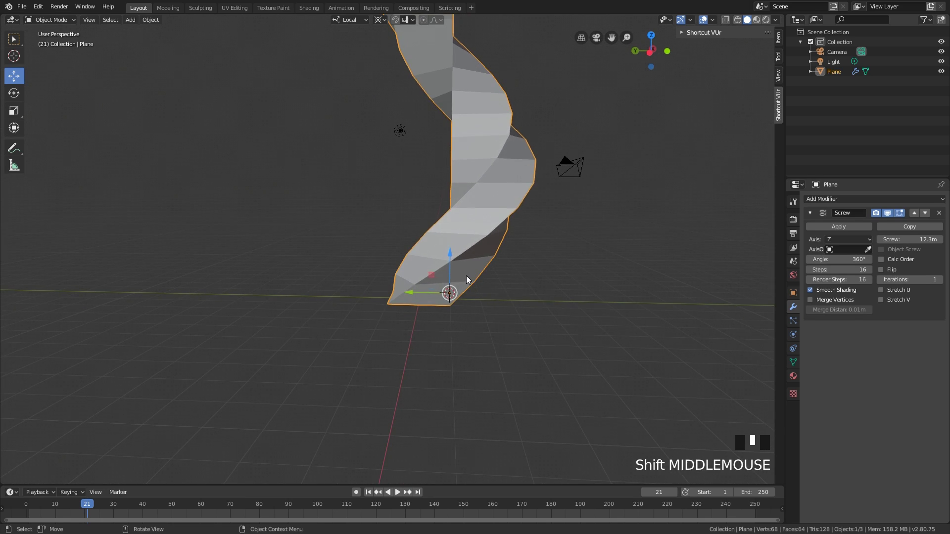
key("Delete")
key("shift+a")
key("shift+s")
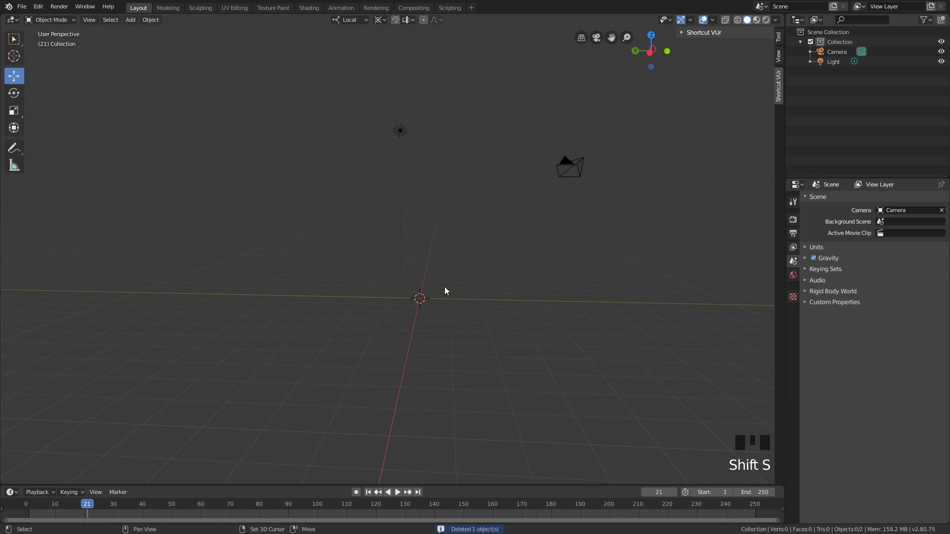
Add a UV sphere at the world origin.
key("shift+a")
mouse_move(441, 280)
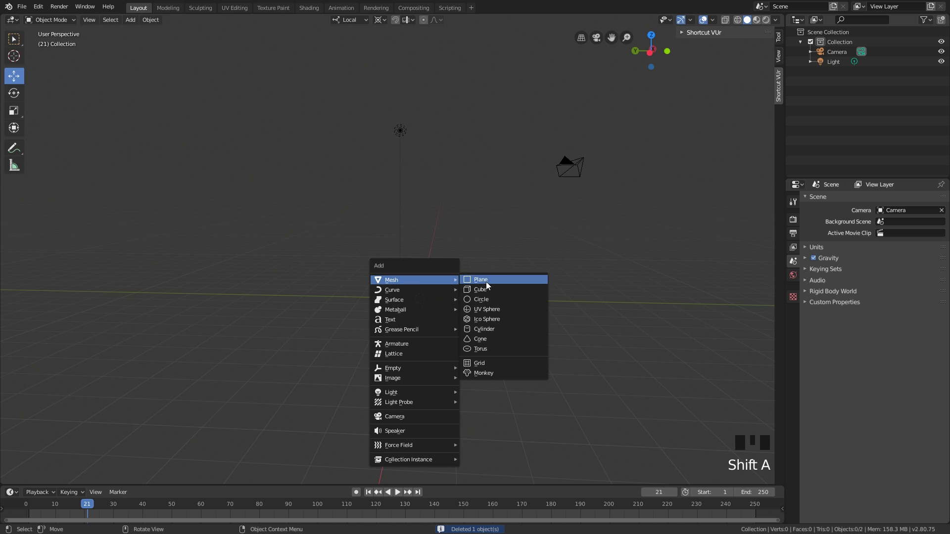
left_click(493, 313)
middle_click_drag(494, 312, 455, 257, "shift")
scroll(454, 258, "up", 4)
Move the sphere's whole mesh along negative local Y in Edit Mode so it sits away from its origin, and return to Object Mode.
key("Tab")
key("g")
key("y")
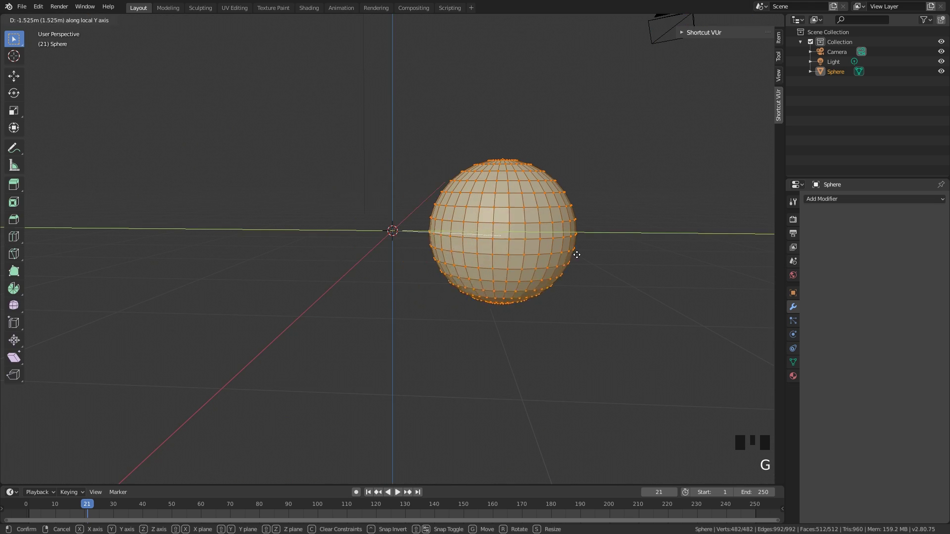
left_click(610, 254)
middle_click_drag(611, 254, 605, 280)
key("Tab")
left_click(605, 280)
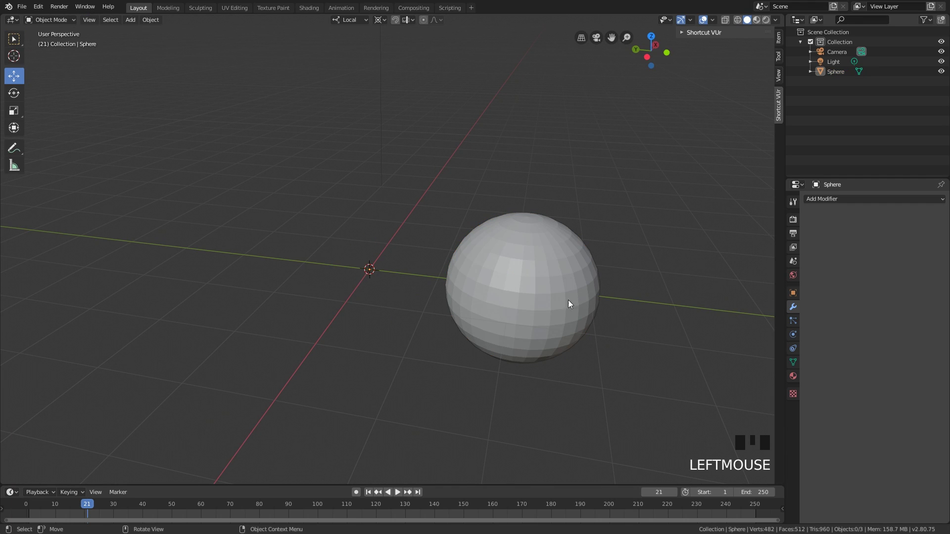
Rotate the sphere around the 3D cursor at the world origin as a trial, and undo the rotation.
left_click(517, 303)
key("r")
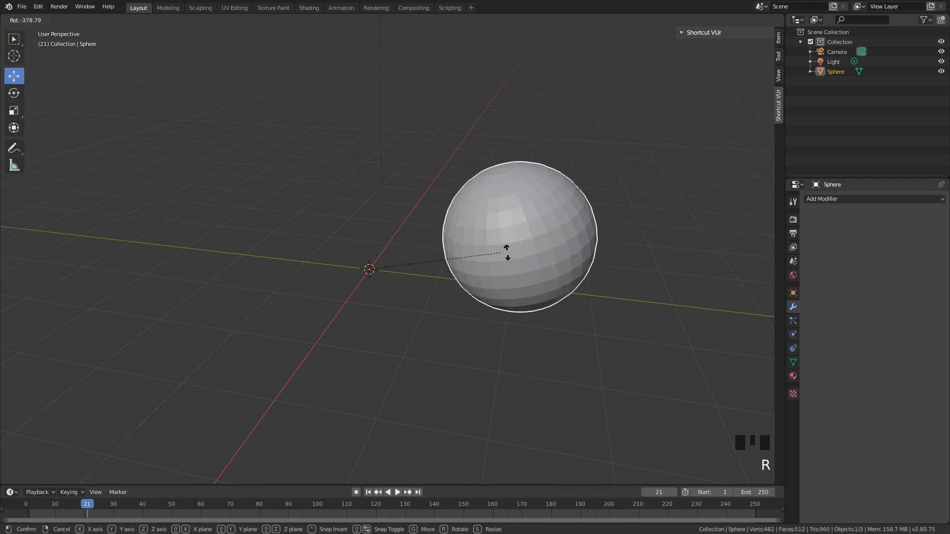
left_click(434, 243)
key("ctrl+z")
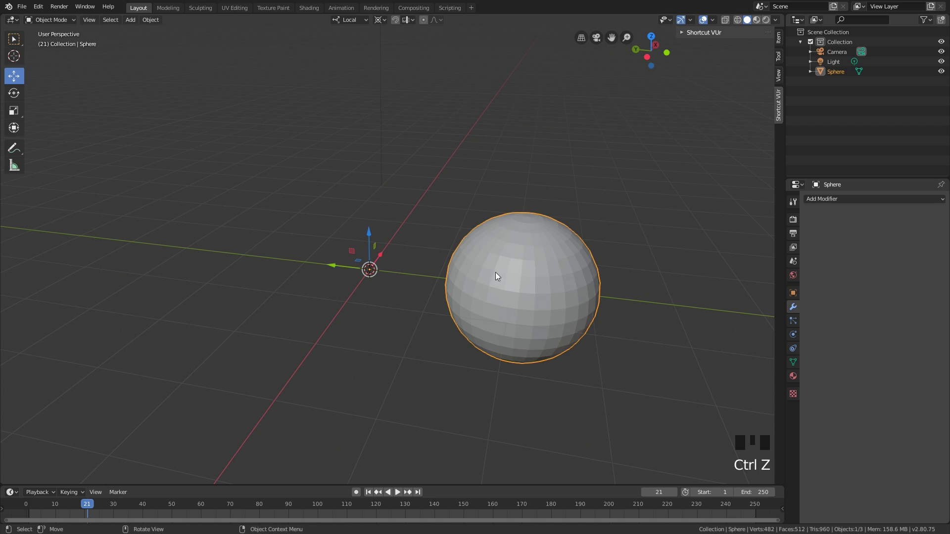
Set the sphere's origin to its geometry and examine the origin point at its center.
middle_click_drag(391, 289, 364, 286, "shift")
left_click(529, 282)
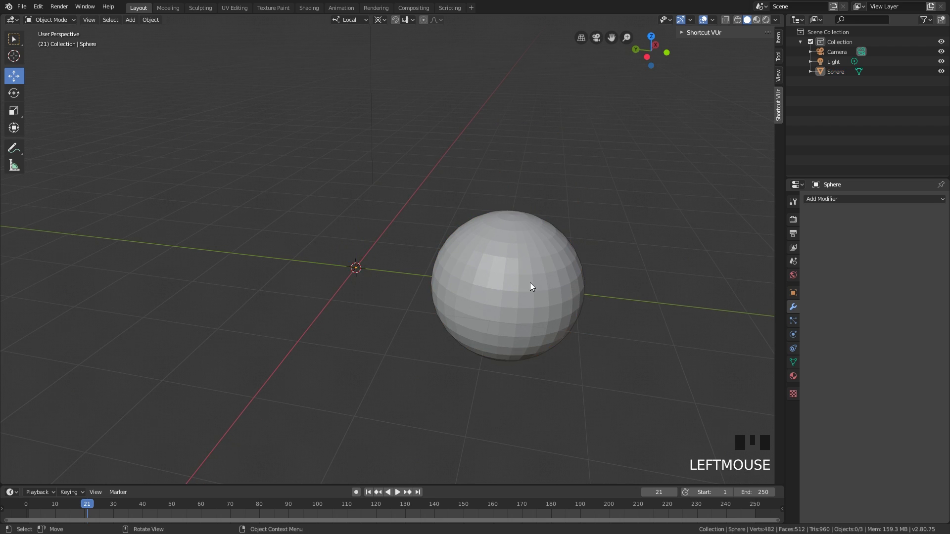
left_click(530, 283)
left_click(151, 20)
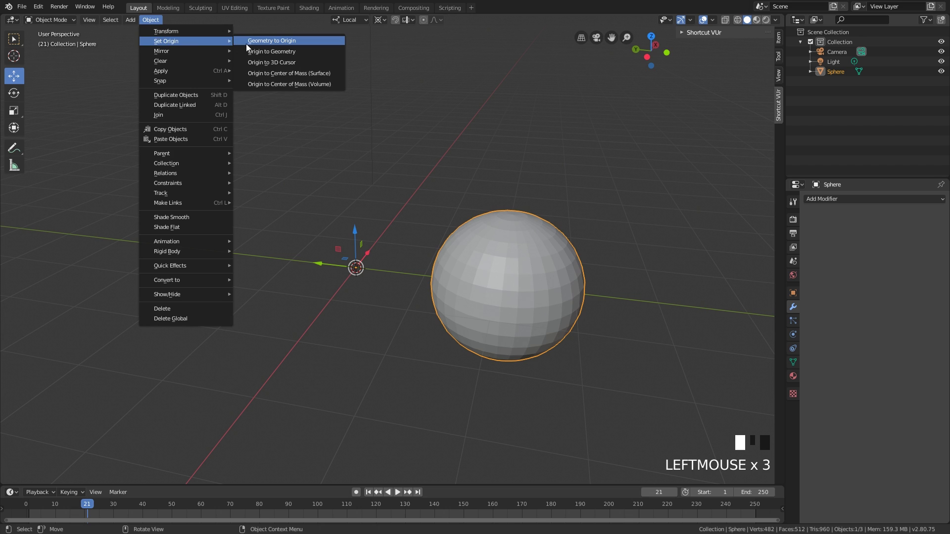
left_click(259, 54)
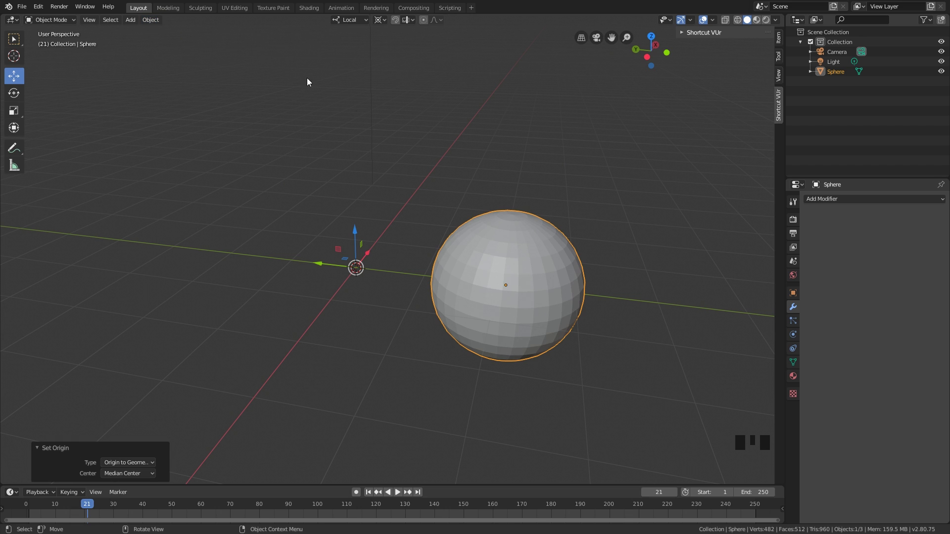
middle_click_drag(527, 292, 445, 292, "shift")
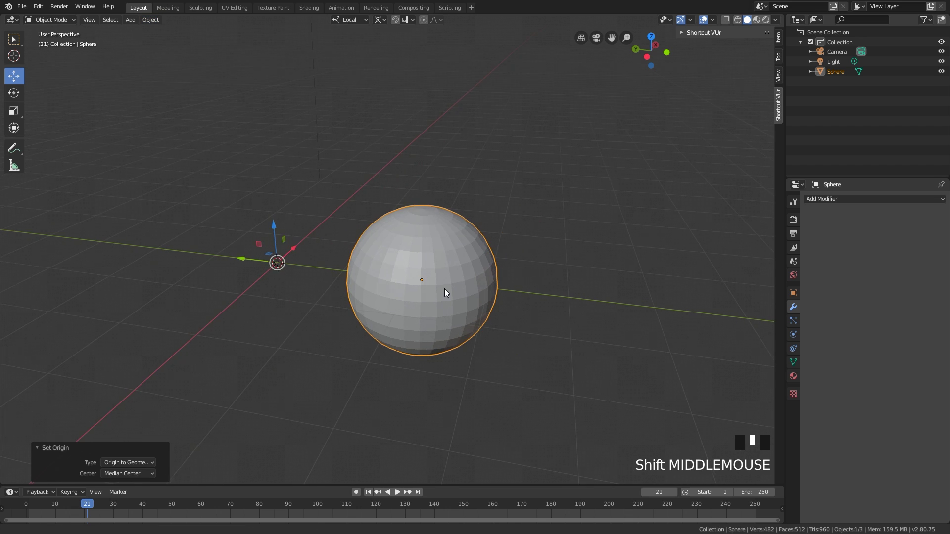
left_click(539, 255)
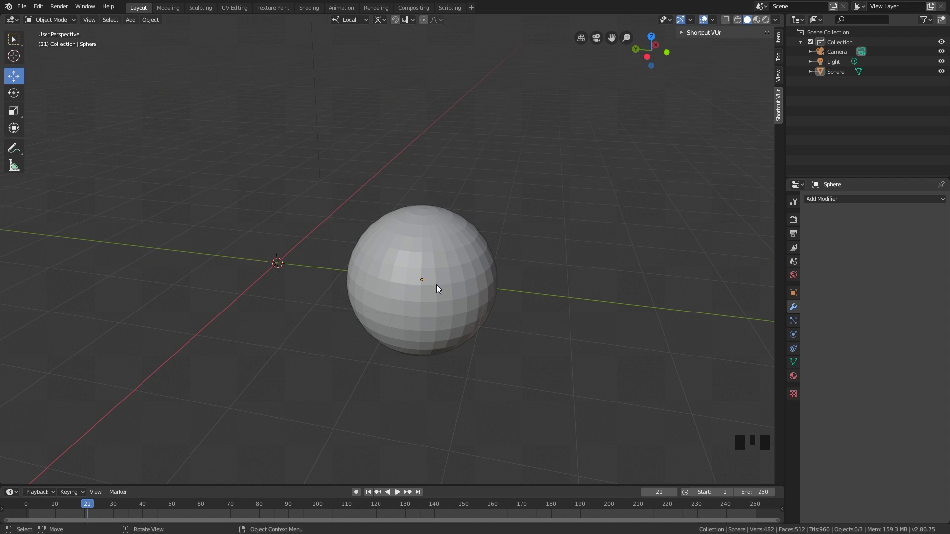
middle_click_drag(407, 274, 362, 260)
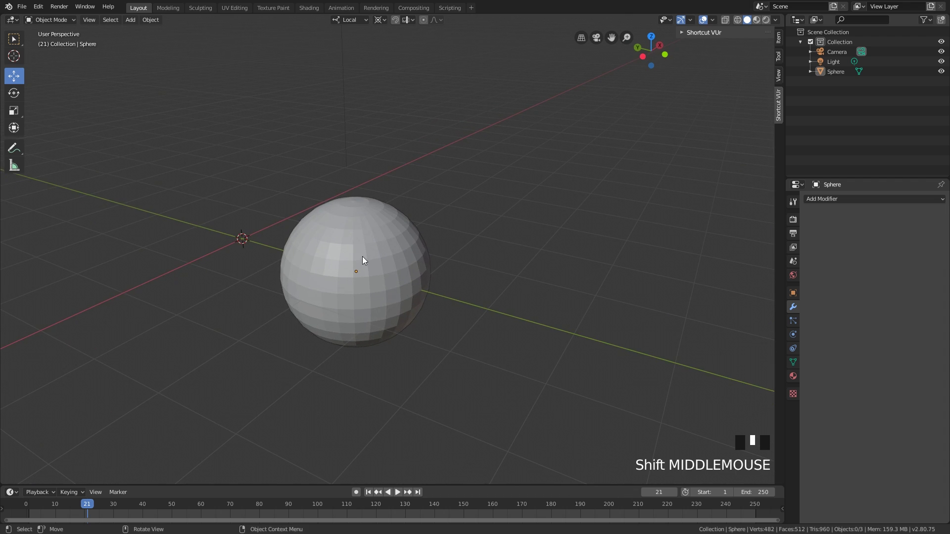
middle_click_drag(362, 256, 371, 262)
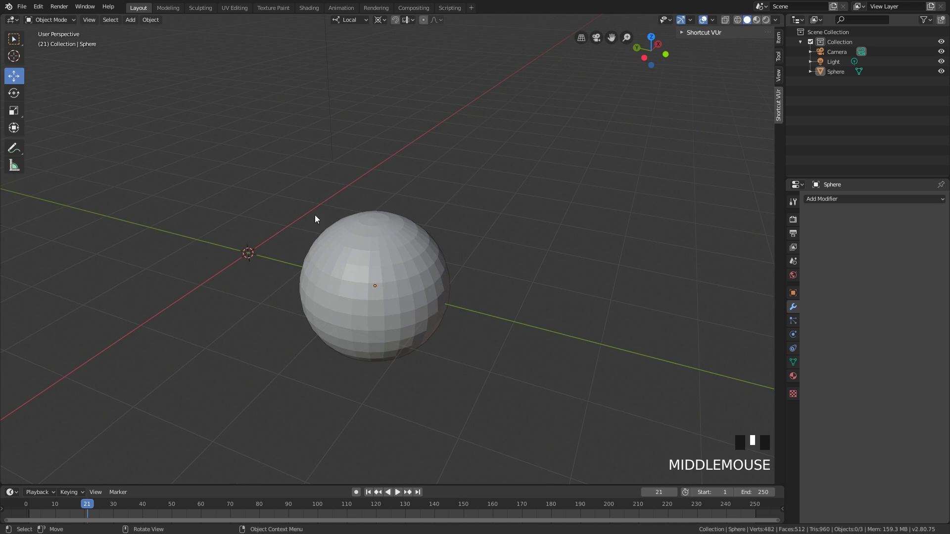
Open the Keymap preferences and test the Play spacebar action by starting and stopping animation playback in the viewport.
left_click(42, 7)
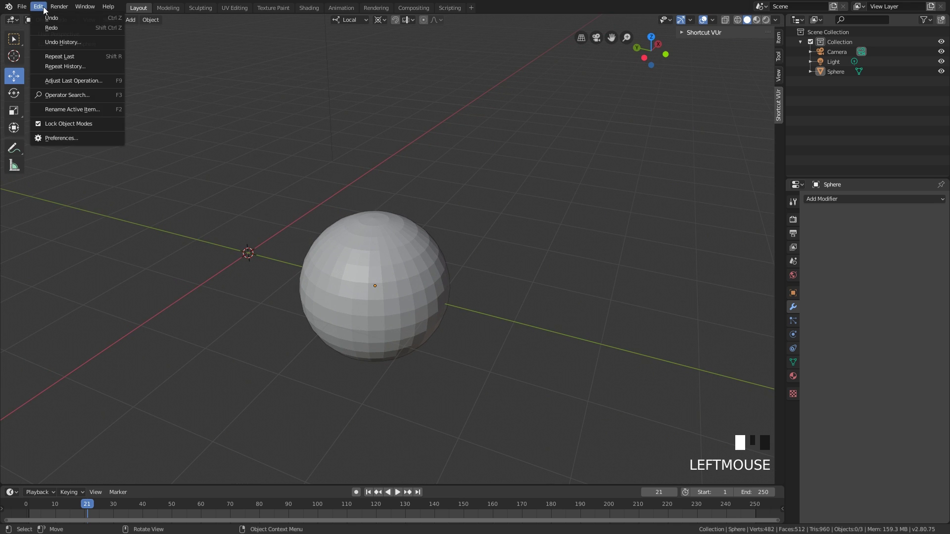
left_click(61, 137)
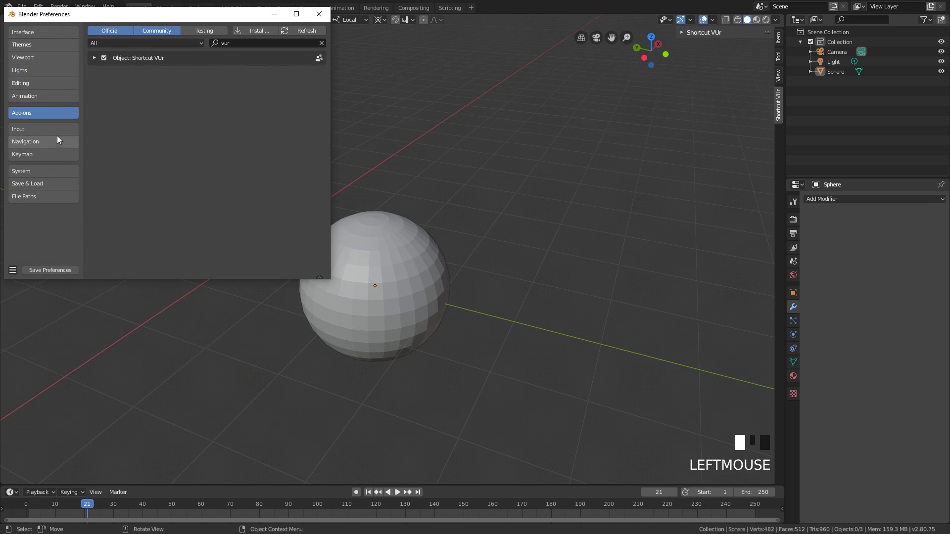
left_click(33, 154)
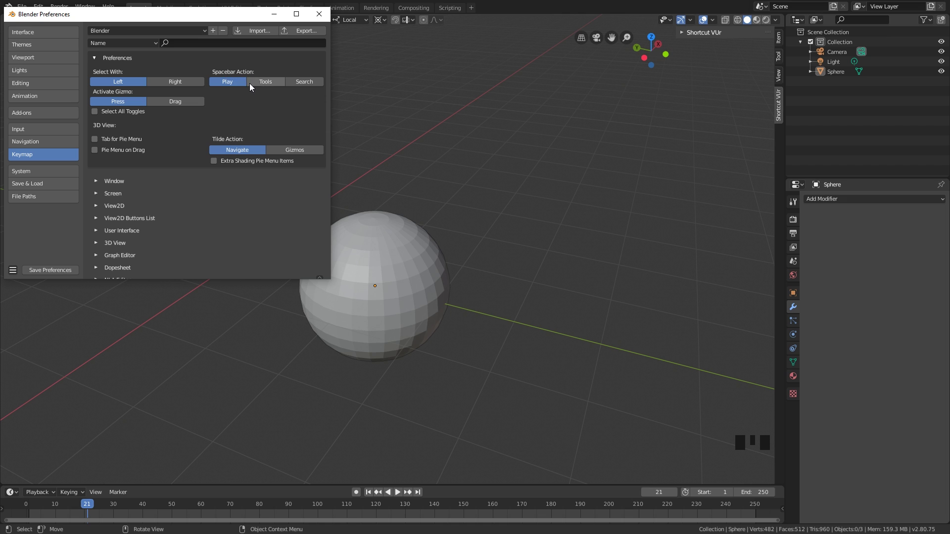
middle_click_drag(357, 168, 401, 209)
key("space")
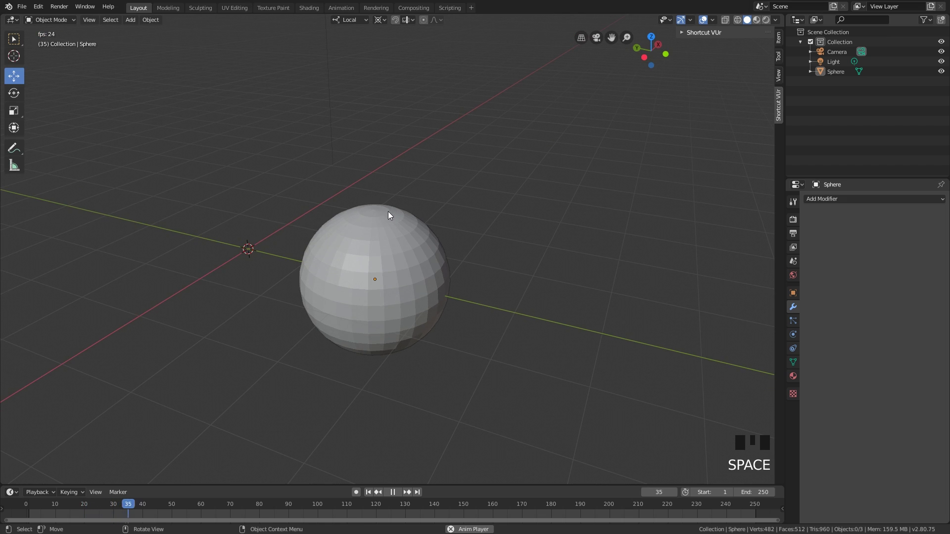
key("space")
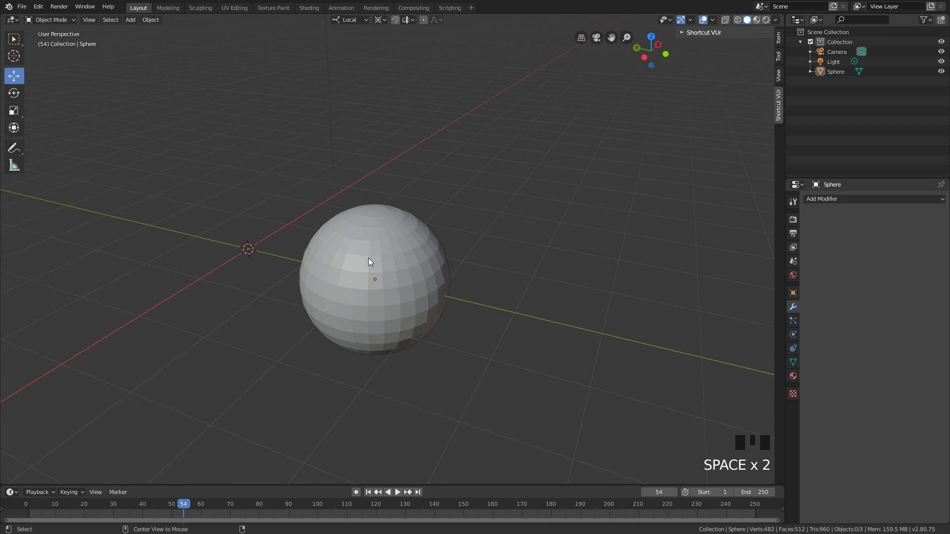
Set the Spacebar Action to Tools and test it on the selected sphere by calling up the tool list.
key("alt+Tab")
left_click(271, 82)
middle_click(412, 218)
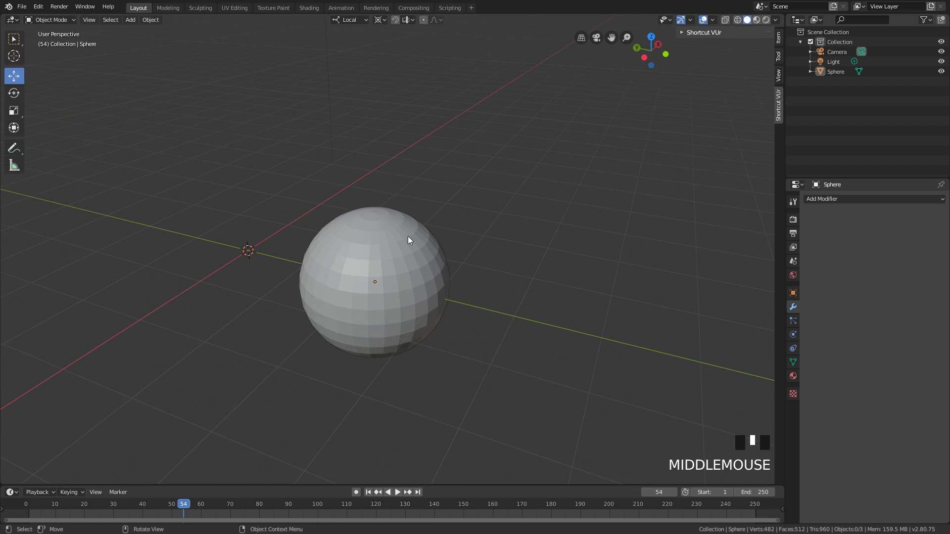
left_click(408, 236)
key("space")
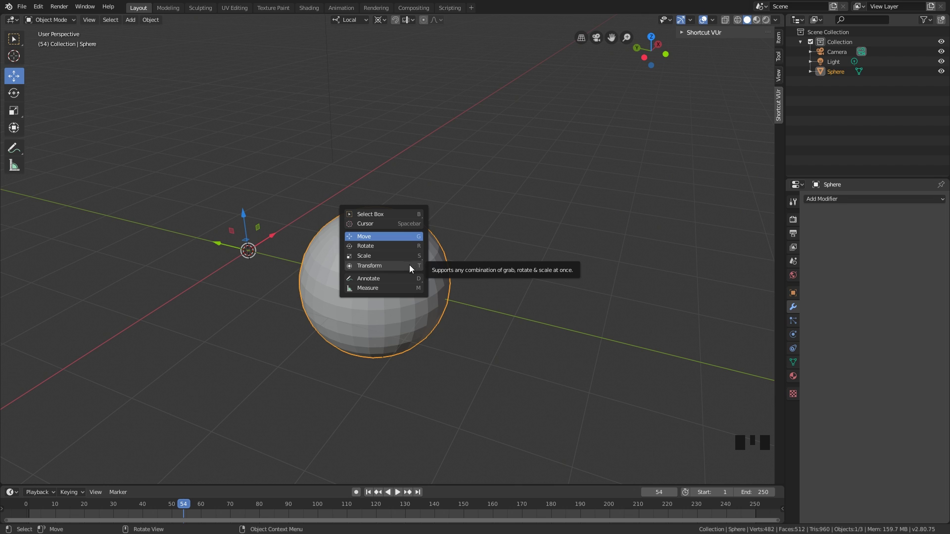
Set the Spacebar Action to Search and test it in the viewport.
key("ctrl+comma")
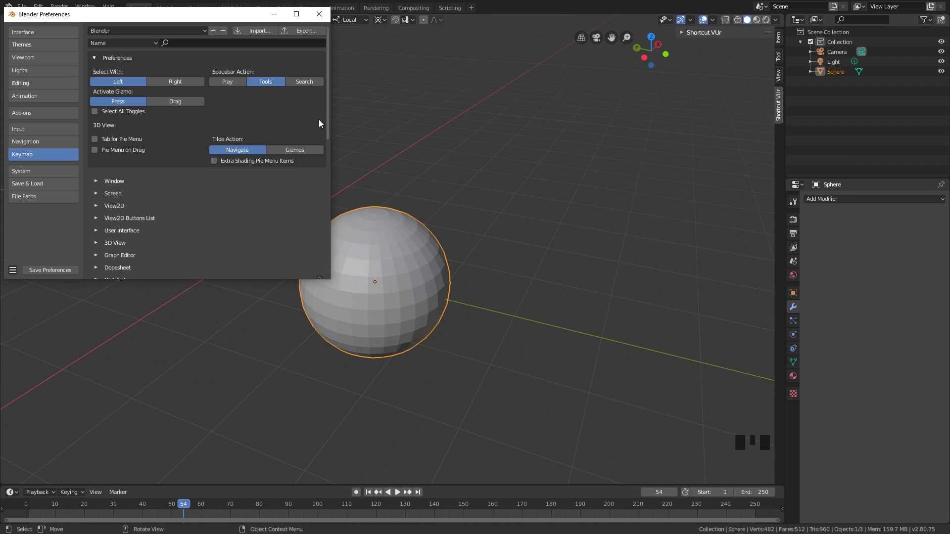
left_click(299, 80)
middle_click_drag(366, 213, 389, 220)
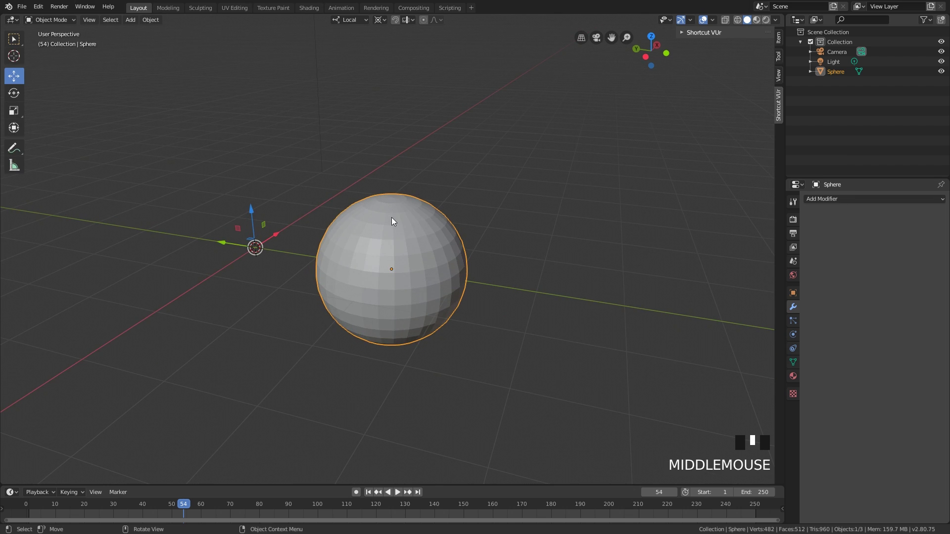
key("space")
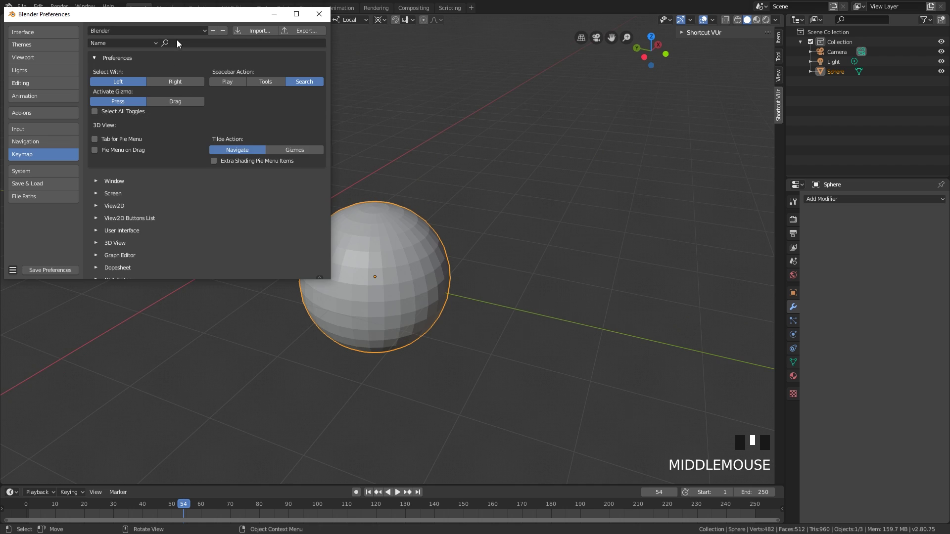
Search the keymap by name for "local" and test Local View by isolating the sphere and returning to the full scene.
left_click(180, 42)
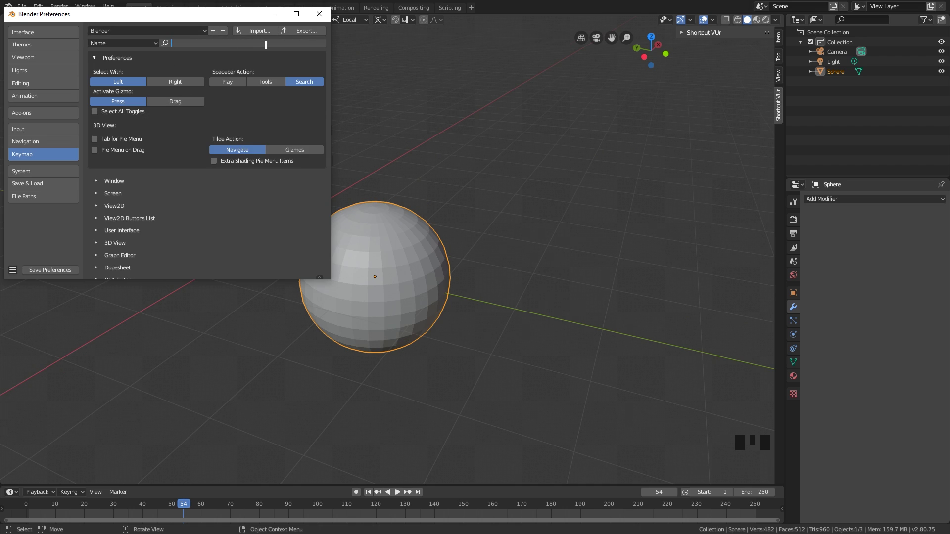
type("local")
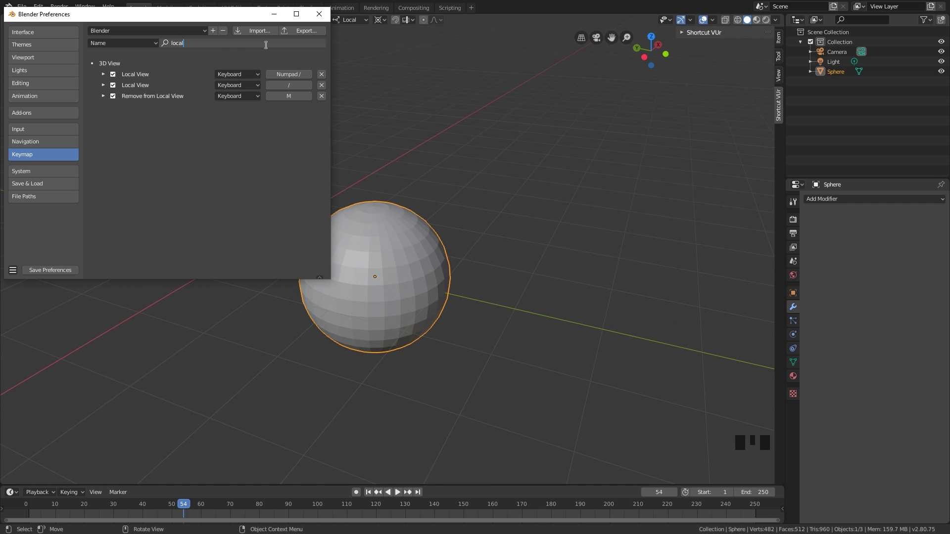
middle_click_drag(390, 174, 468, 204)
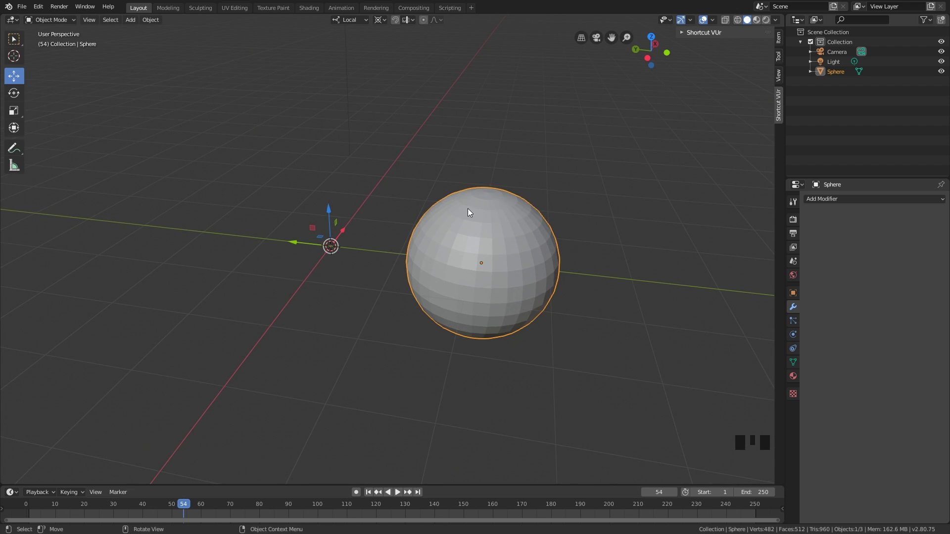
middle_click_drag(468, 209, 467, 211)
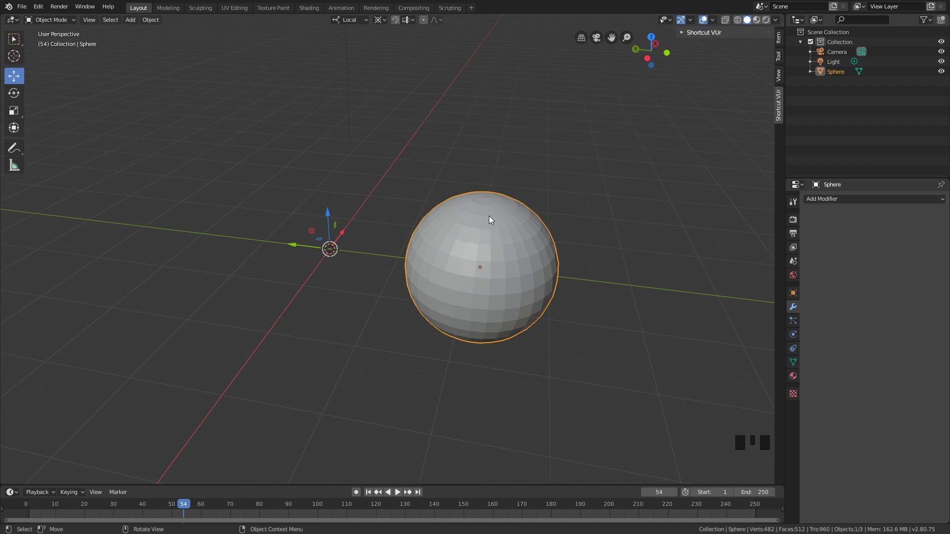
key("slash")
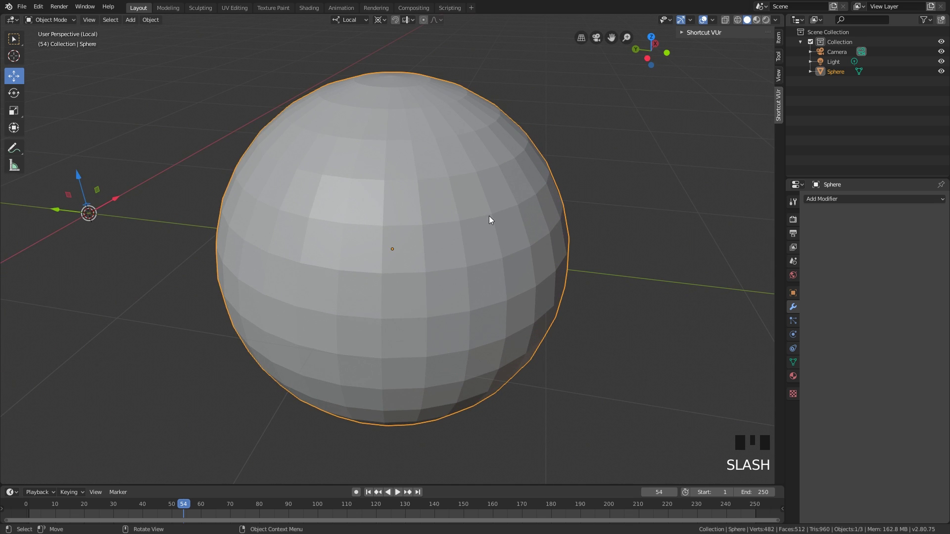
key("slash")
Duplicate the sphere, moving the copy about 2.63 m along Y, and toggle Local View on the original sphere.
key("shift+d")
left_click(290, 209)
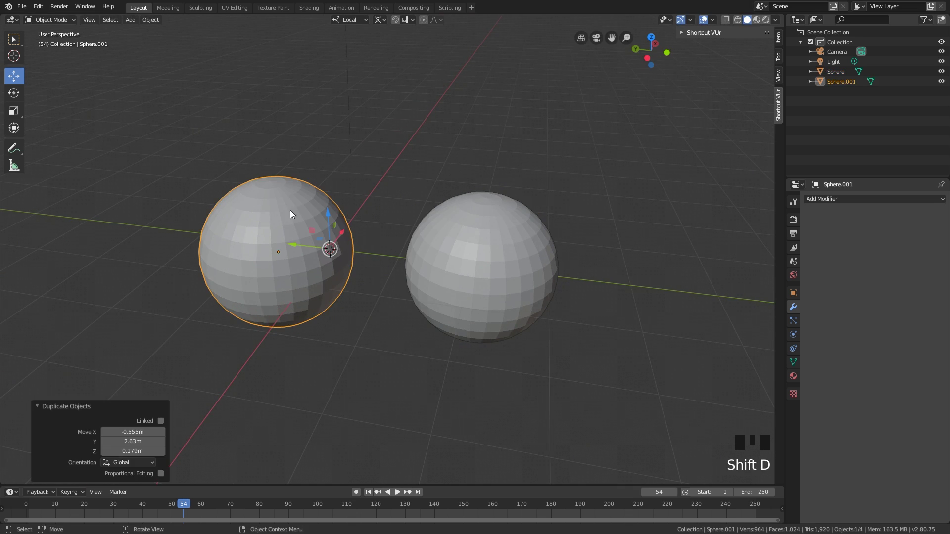
left_click(484, 271)
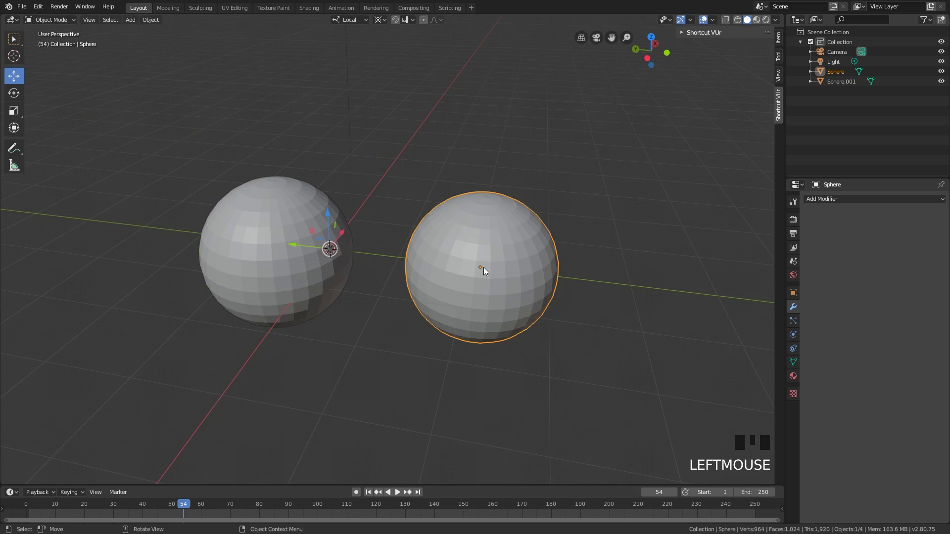
key("slash")
key("slash")
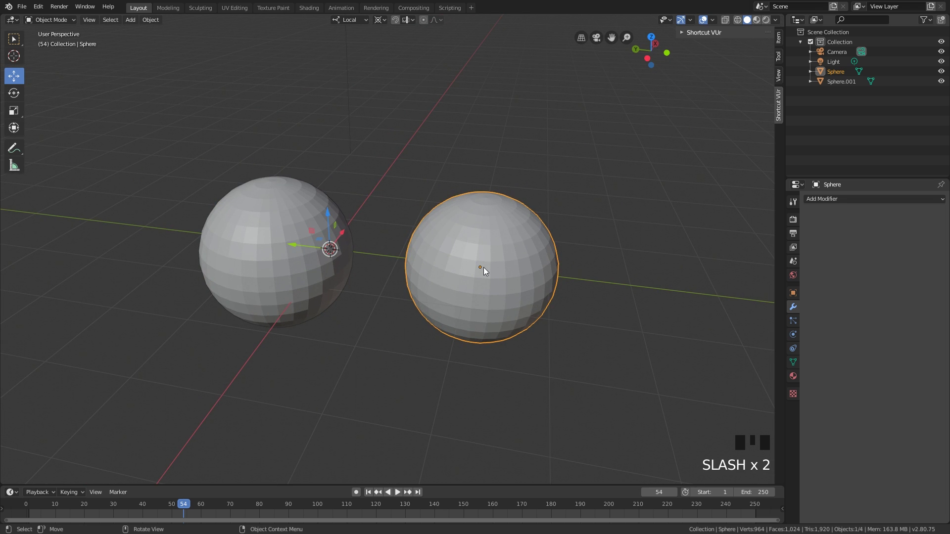
key("slash")
key("slash")
Test the numpad shortcut for Local View by repeatedly isolating the original sphere and returning to the full scene.
key("KP_Divide")
key("KP_Divide")
key("KP_Divide")
key("KP_Divide")
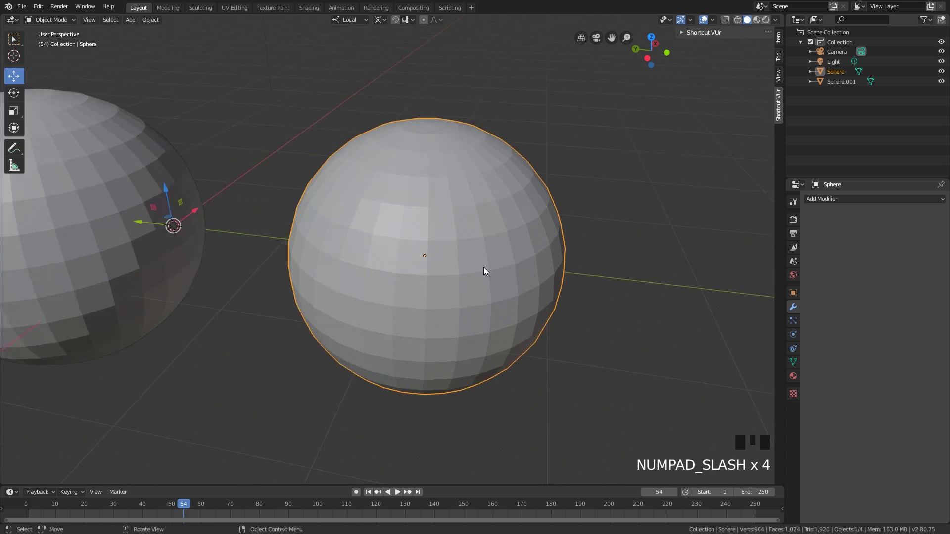
key("KP_Divide")
key("KP_Divide")
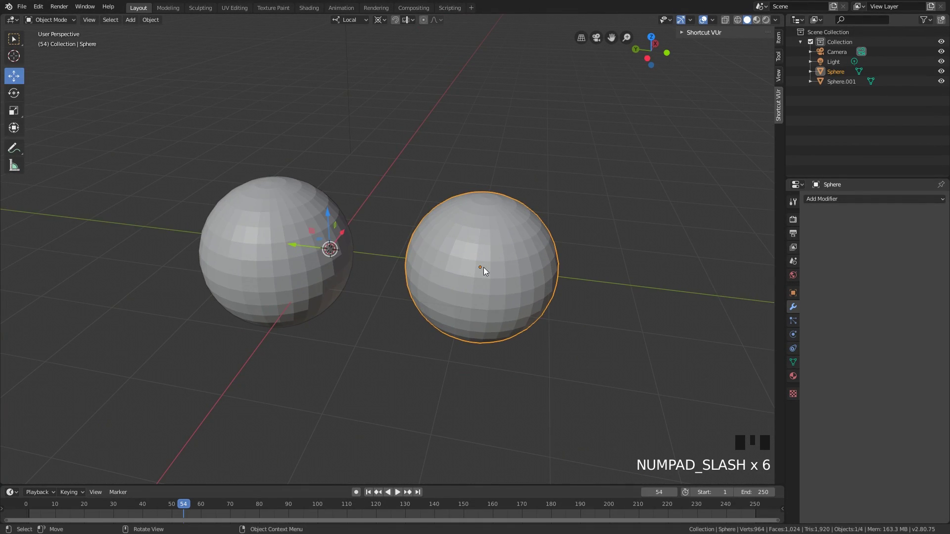
key("KP_Divide")
key("KP_Divide")
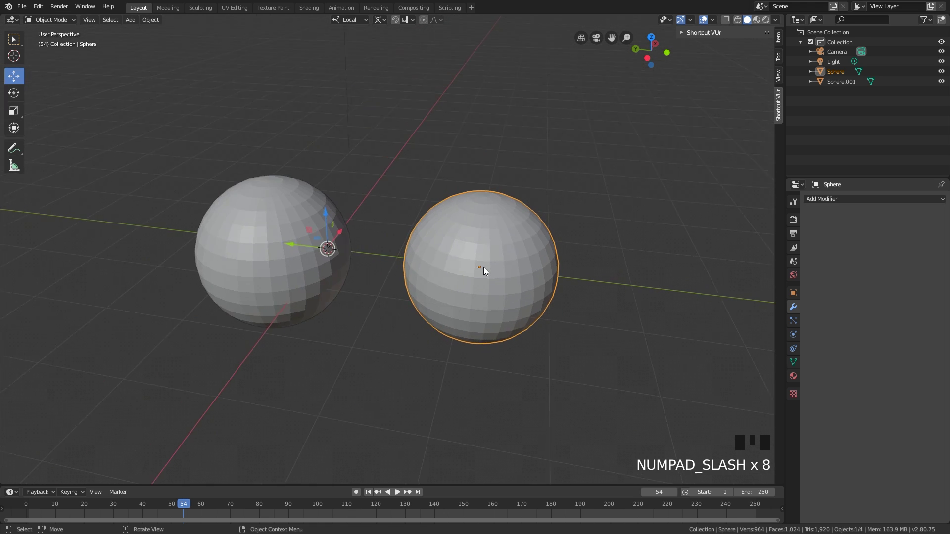
key("KP_Divide")
key("KP_Divide")
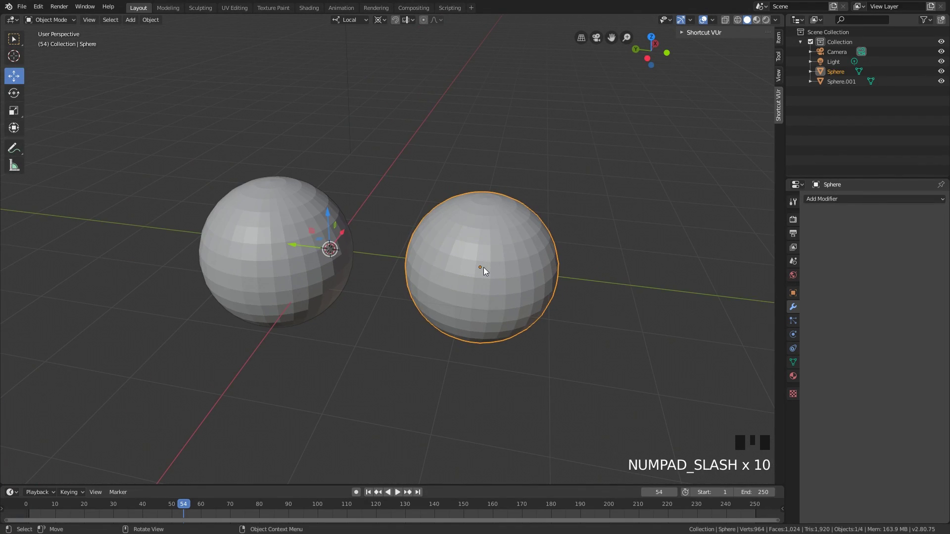
Expand the first Local View entry in the Keymap preferences and reassign its shortcut to backslash (\).
key("alt+Tab")
left_click_drag(166, 15, 268, 167)
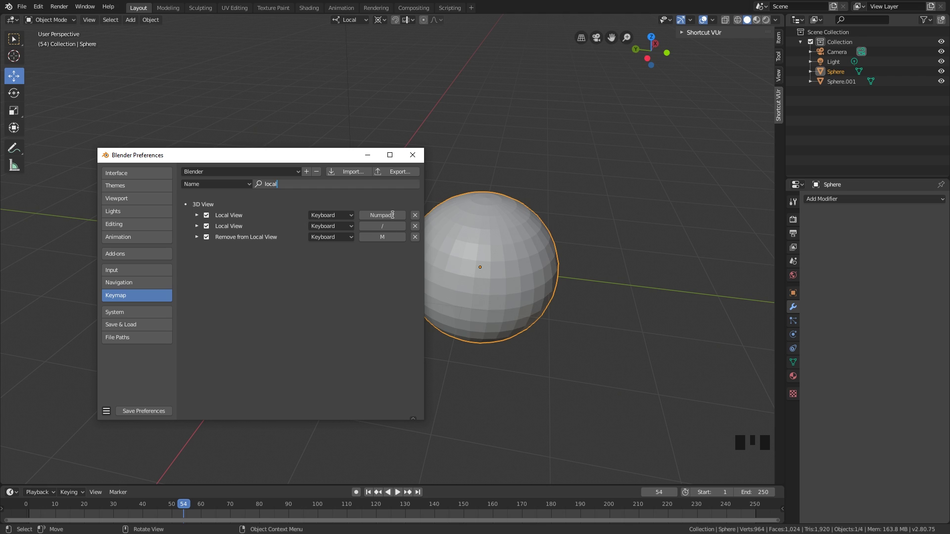
left_click(198, 216)
left_click(198, 215)
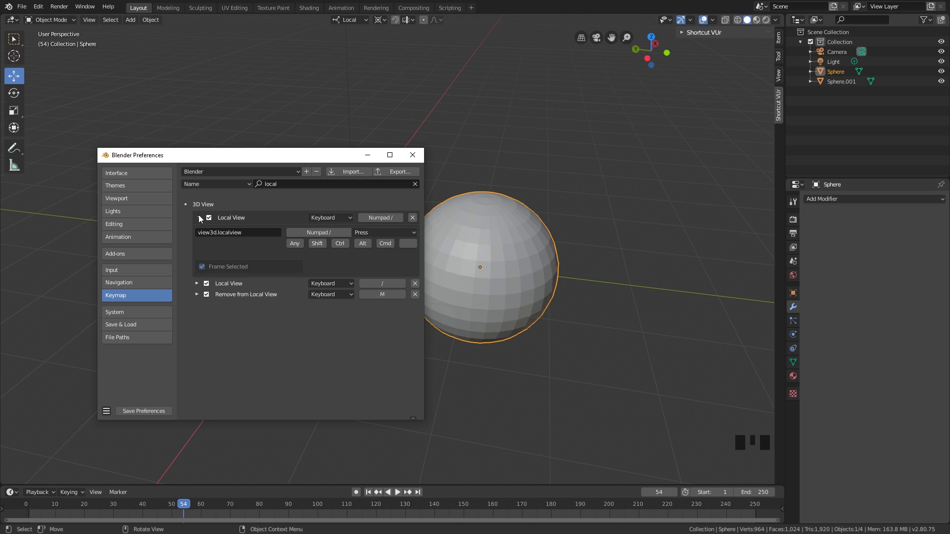
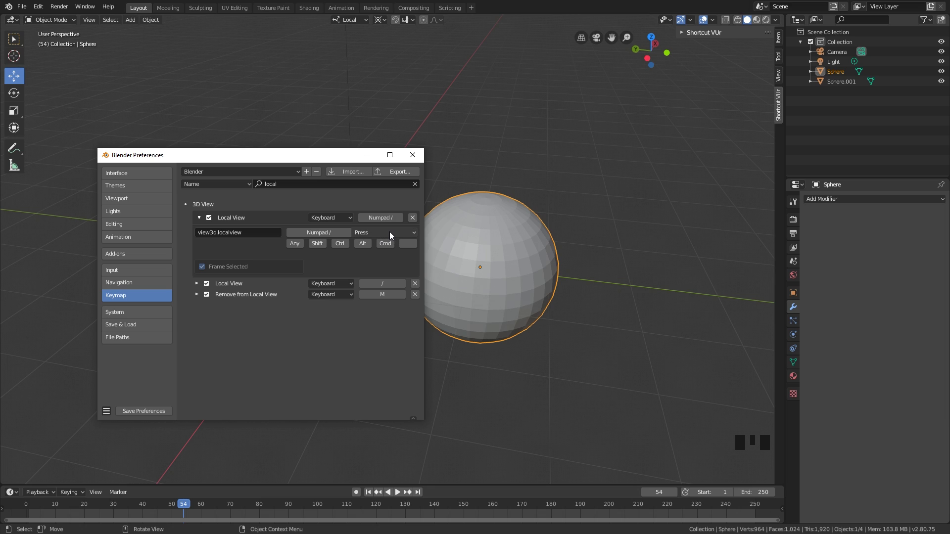
left_click(390, 231)
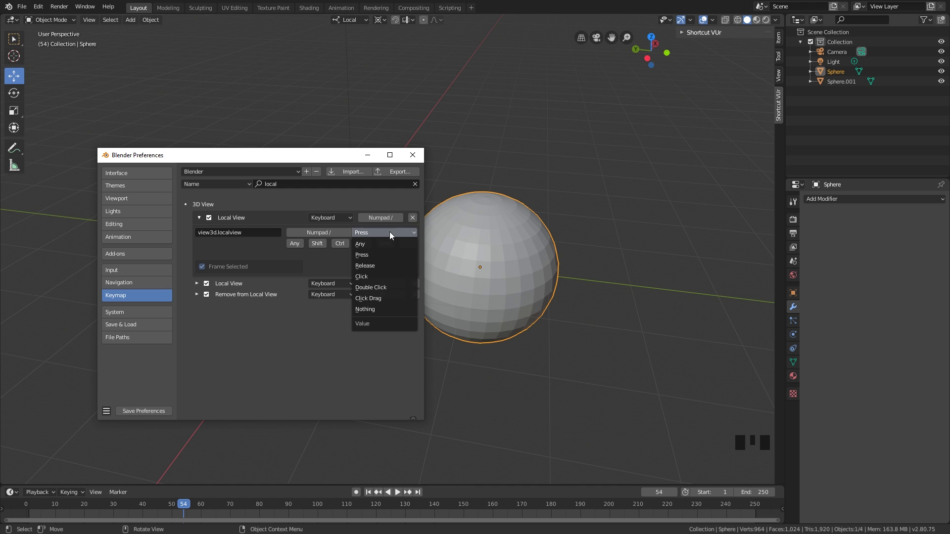
left_click(337, 233)
key("backslash")
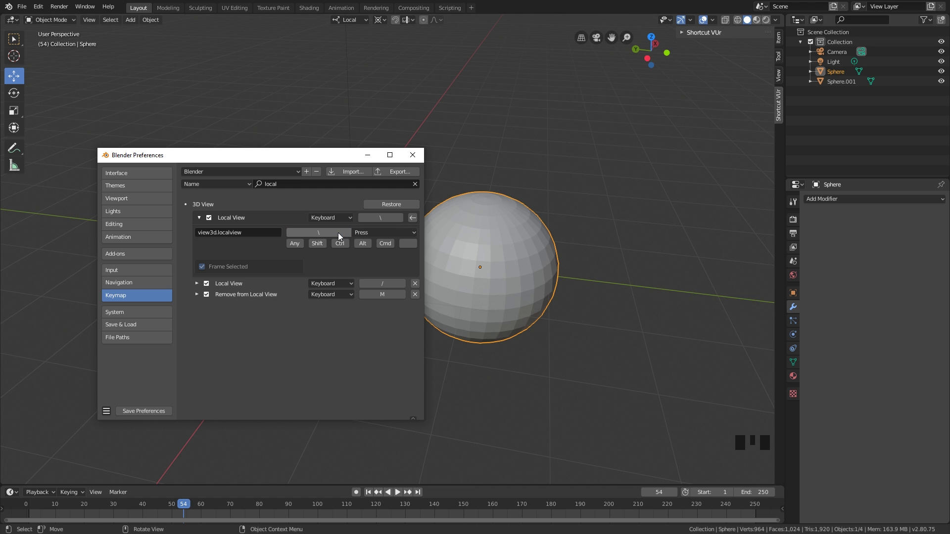
Test the reassigned Local View shortcut by repeatedly isolating the selected sphere and restoring the scene.
middle_click(499, 285)
key("backslash")
key("backslash")
key("backslash")
key("backslash")
key("backslash")
key("backslash")
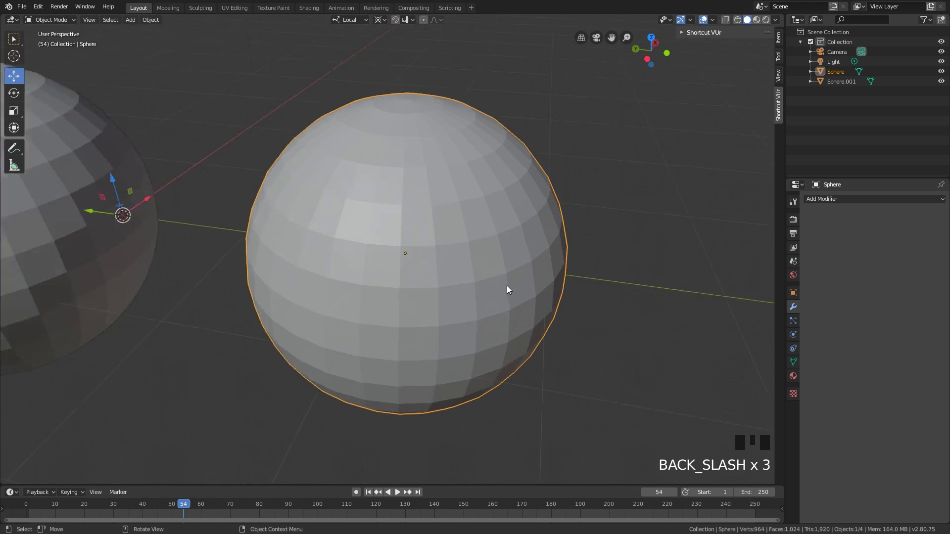
key("backslash")
key("backslash")
key("backslash")
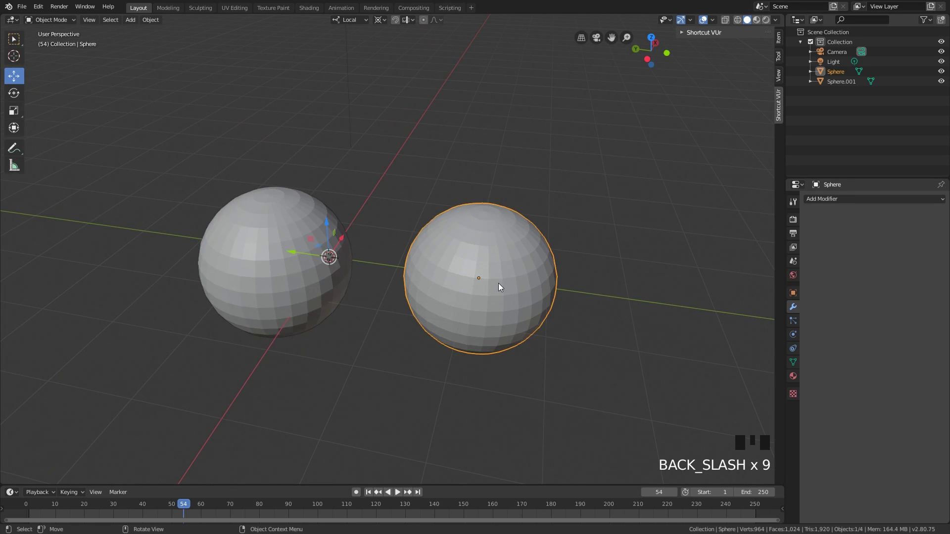
Disable Frame Selected for the reassigned Local View entry and test the isolation toggle on the selected sphere.
key("alt+Tab")
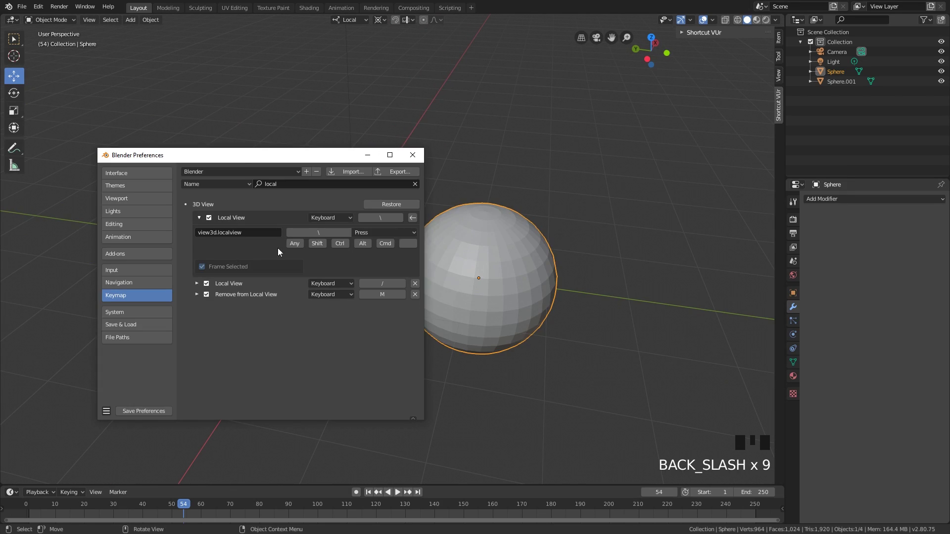
left_click(202, 267)
middle_click_drag(523, 268, 552, 255)
key("backslash")
key("backslash")
key("backslash")
key("backslash")
key("backslash")
key("backslash")
key("backslash")
key("backslash")
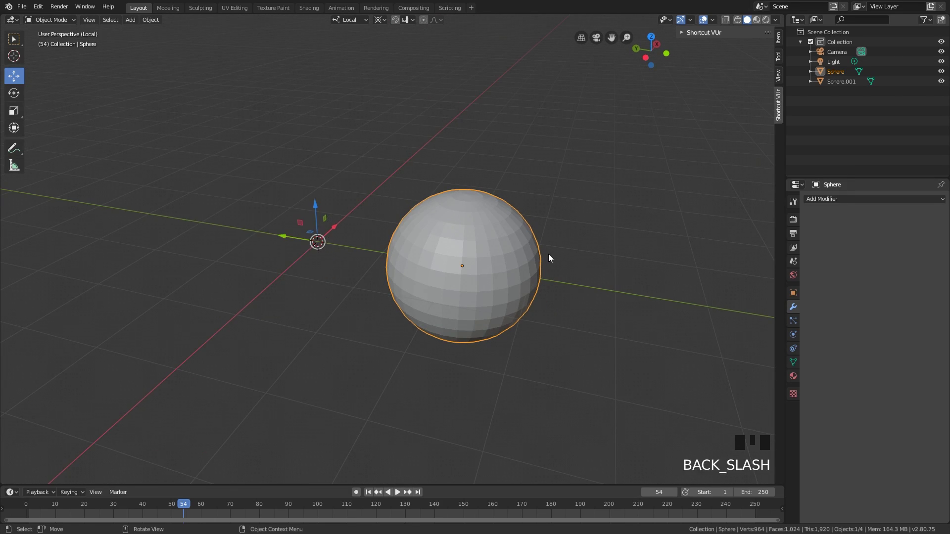
Clear the keymap name search, set the filter type to Key-Binding and search for "ctrl f".
key("alt+Tab")
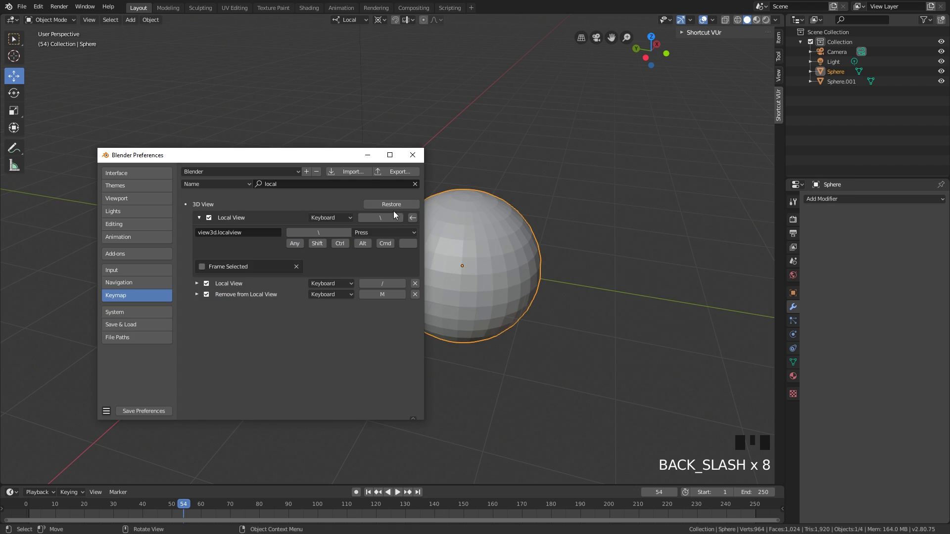
left_click(319, 182)
key("BackSpace")
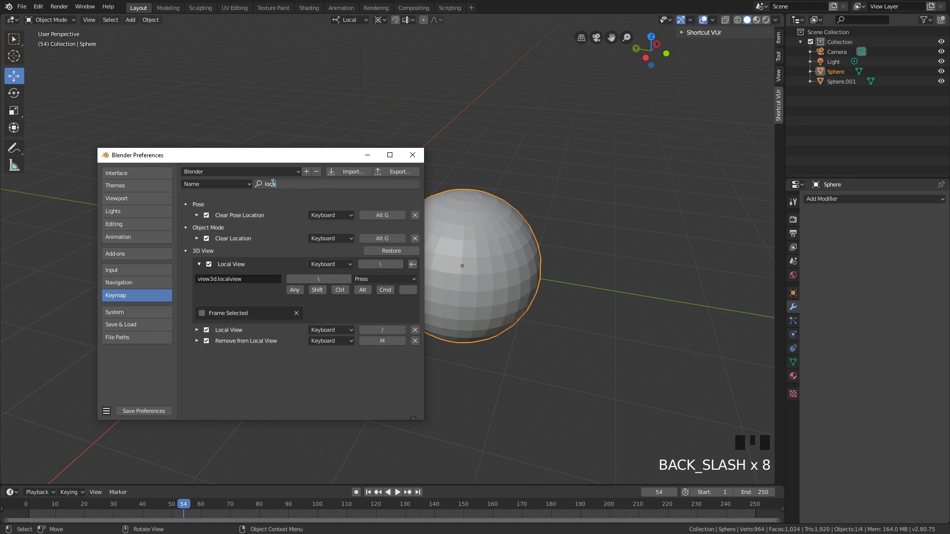
key("BackSpace")
key("BackSpace")
key("BackSpace")
key("BackSpace")
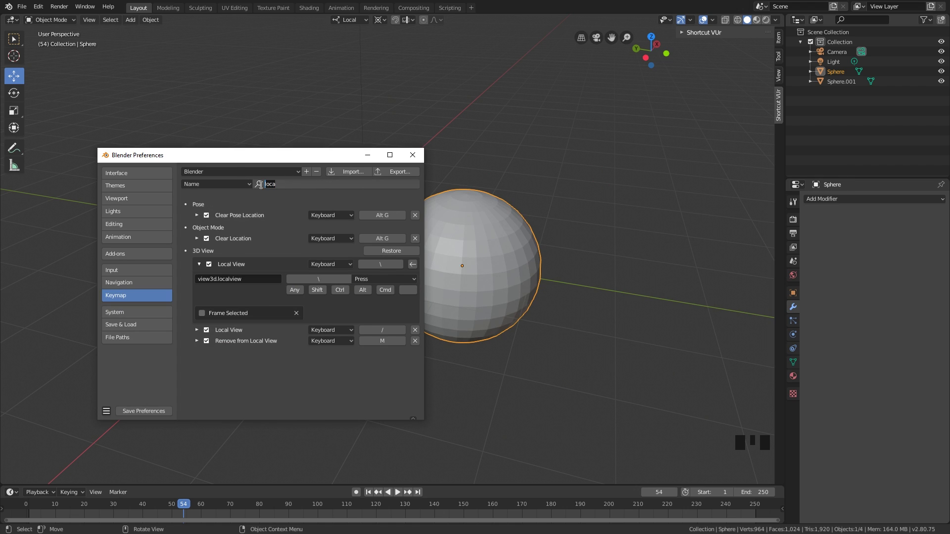
key("Return")
left_click(240, 184)
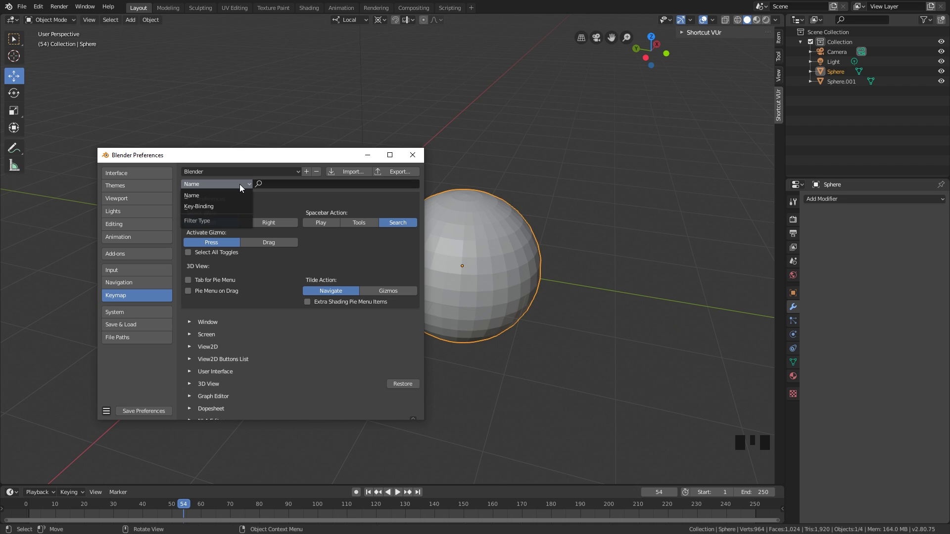
left_click(219, 206)
left_click(274, 184)
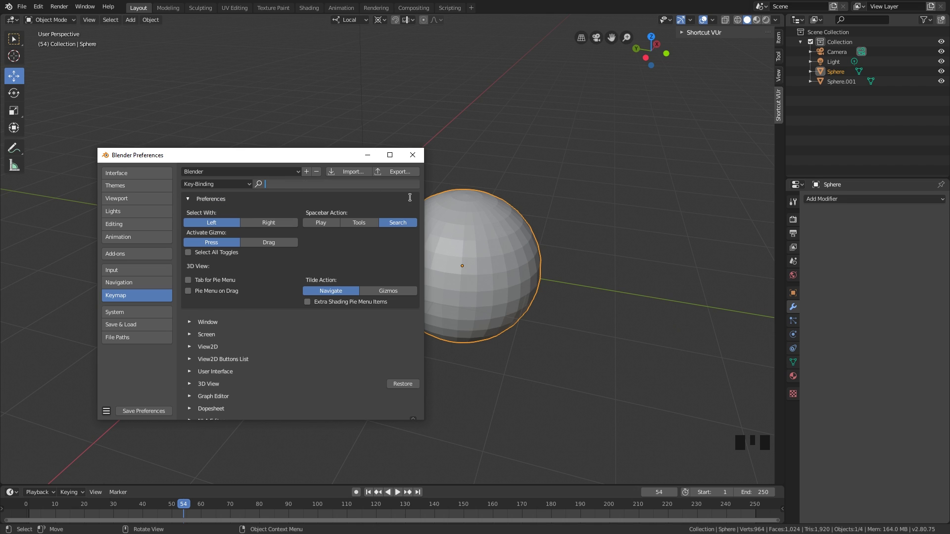
type("ctrl f")
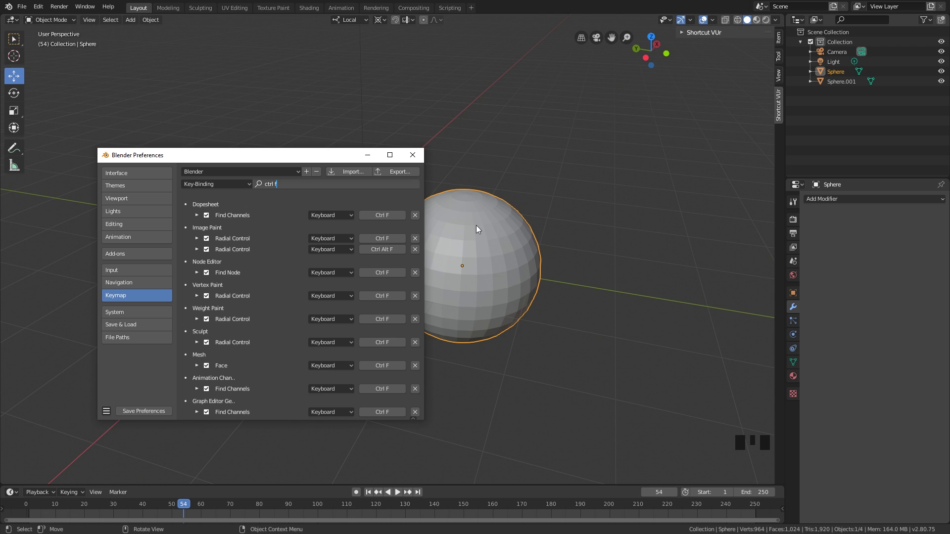
Replace the key-binding search with "alt q".
key("BackSpace")
key("BackSpace")
key("BackSpace")
key("BackSpace")
key("BackSpace")
key("BackSpace")
type("alt q")
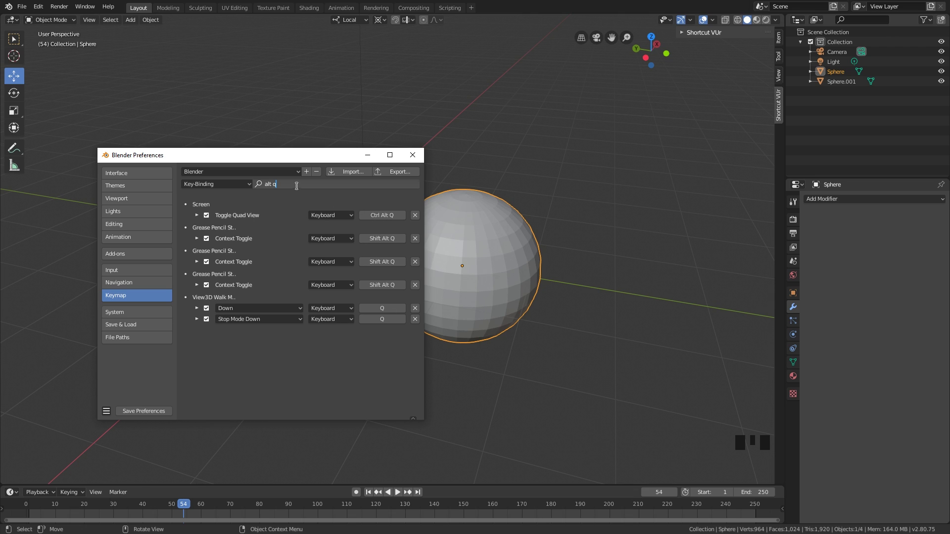
Clear the key-binding search, then reposition and slightly widen the Preferences window.
key("BackSpace")
key("BackSpace")
key("BackSpace")
key("BackSpace")
key("BackSpace")
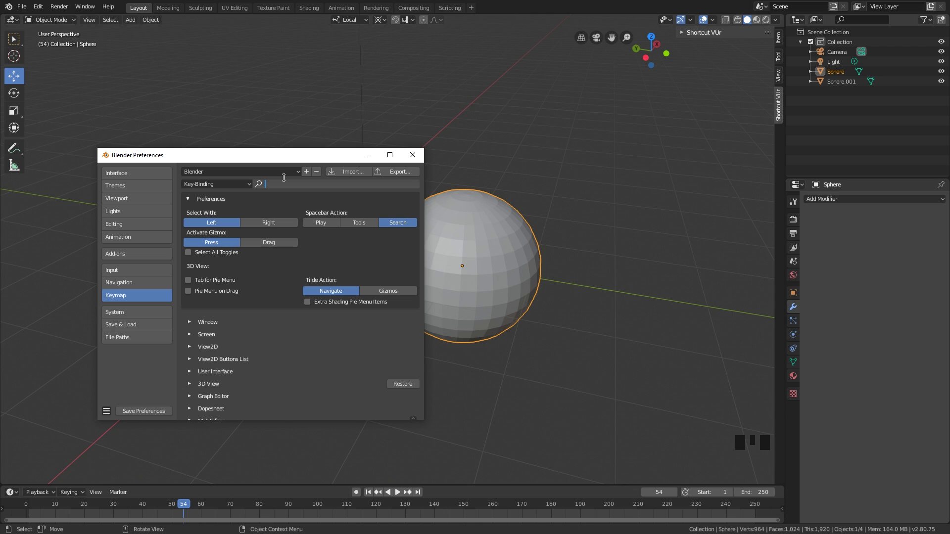
left_click_drag(288, 155, 298, 103)
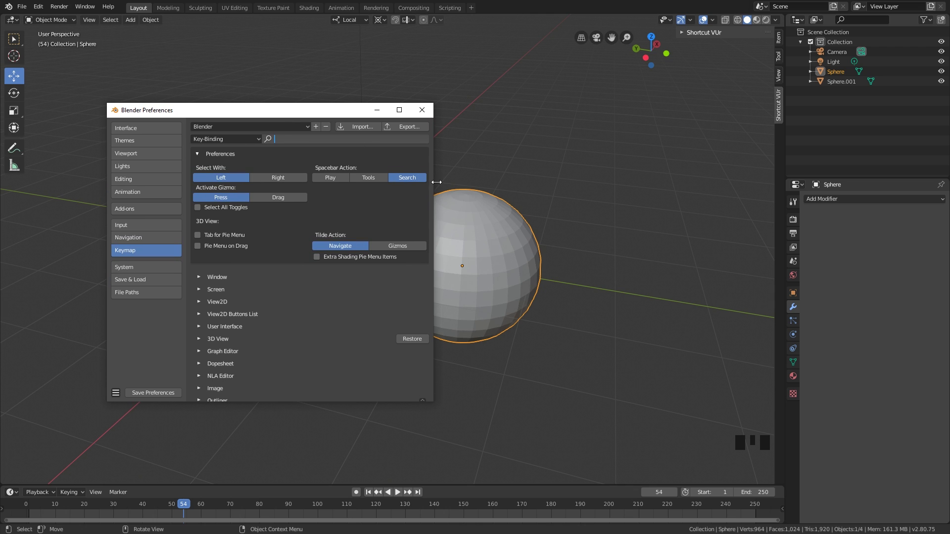
mouse_move(433, 181)
left_mouse_down()
mouse_move(465, 181)
mouse_move(447, 181)
left_mouse_up()
left_click_drag(339, 110, 276, 92)
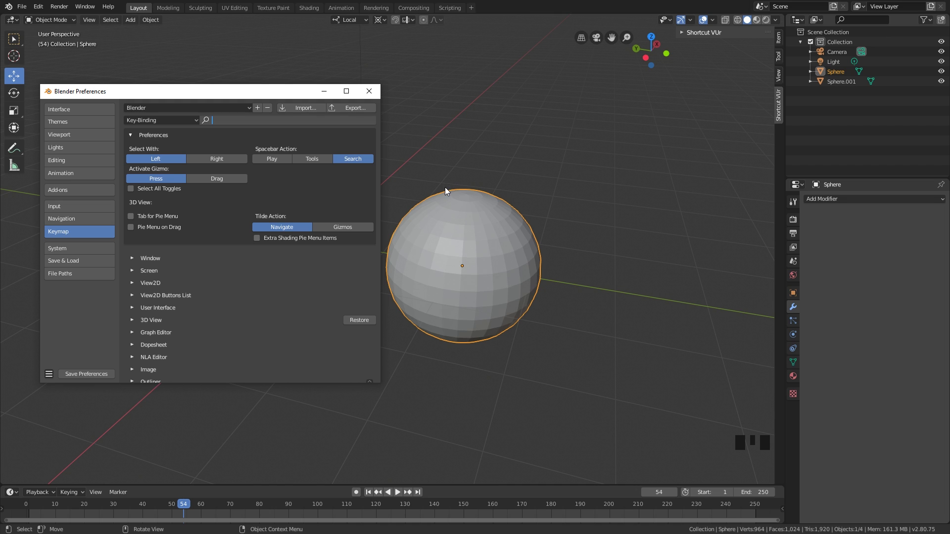
Return to the 3D viewport with both spheres in view and deselect the sphere.
middle_click_drag(449, 195, 450, 200)
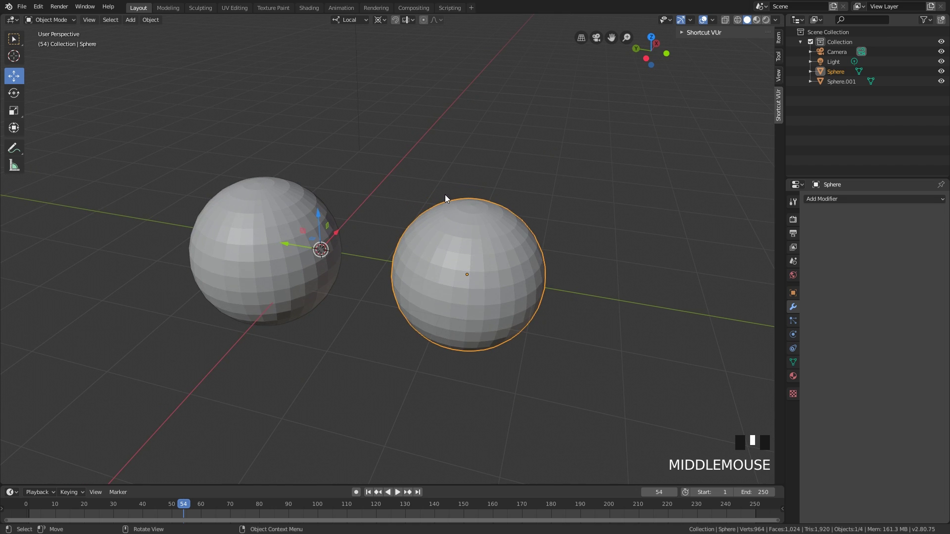
left_click(444, 196)
middle_click_drag(526, 178, 501, 196, "shift")
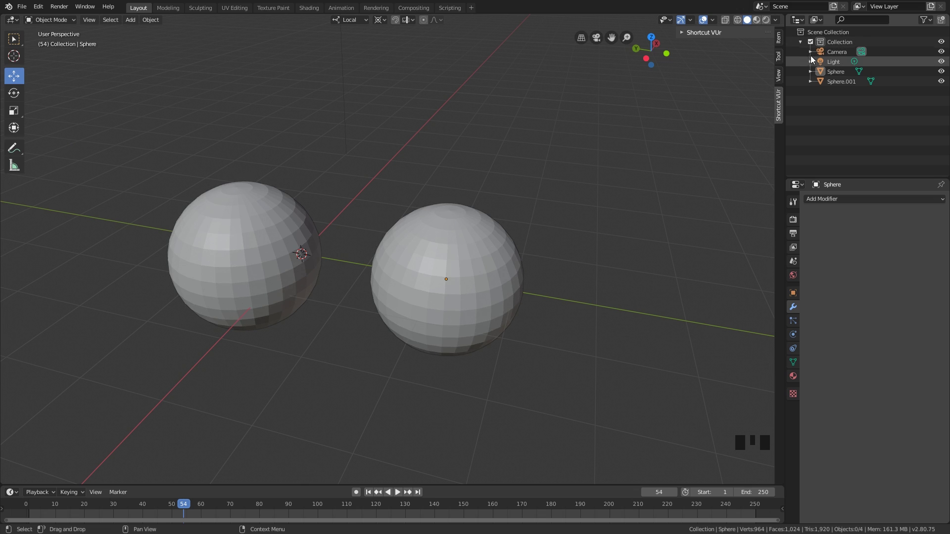
Select Collection in the Outliner, then collapse and expand it to examine its contents.
double_click(840, 43)
left_click(840, 41)
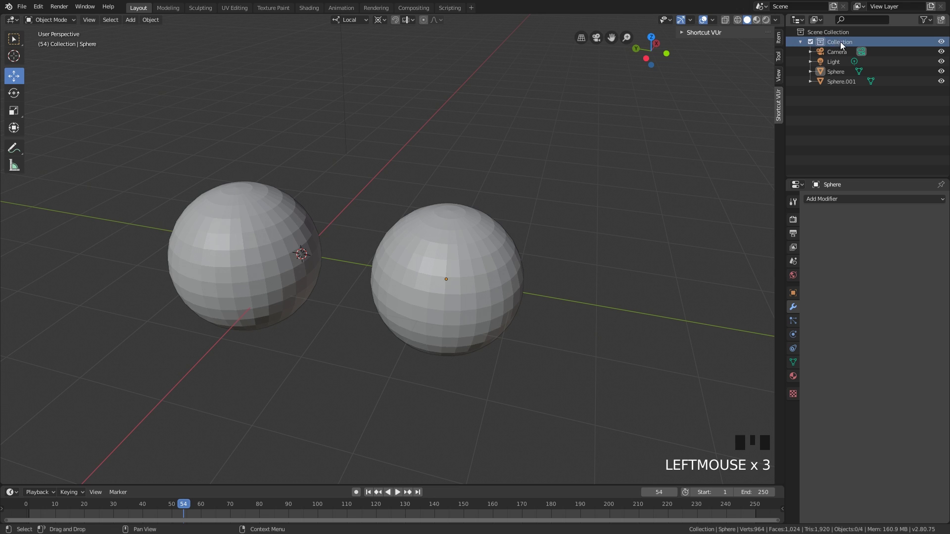
left_click(799, 40)
left_click(800, 42)
left_click(834, 99)
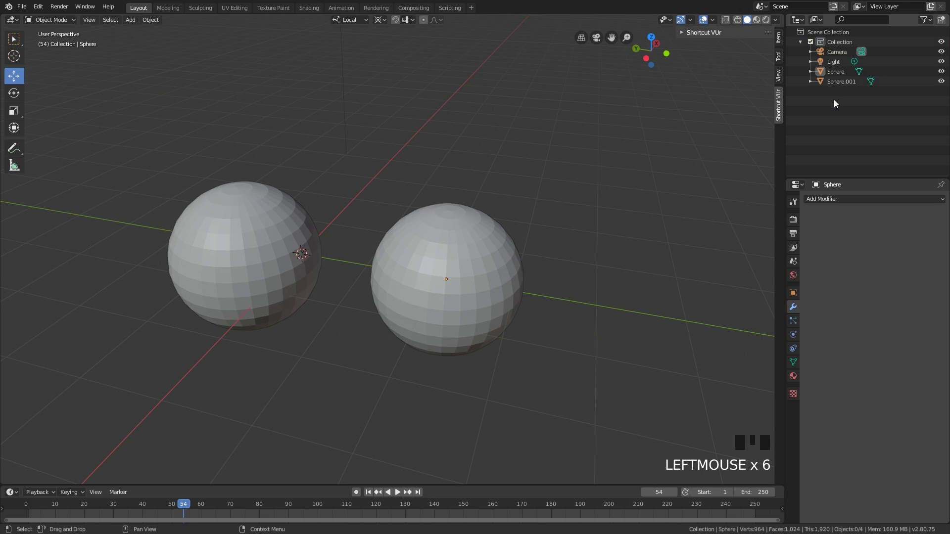
Select Sphere.001 in the Outliner, then make Collection the selected entry again.
left_click(841, 42)
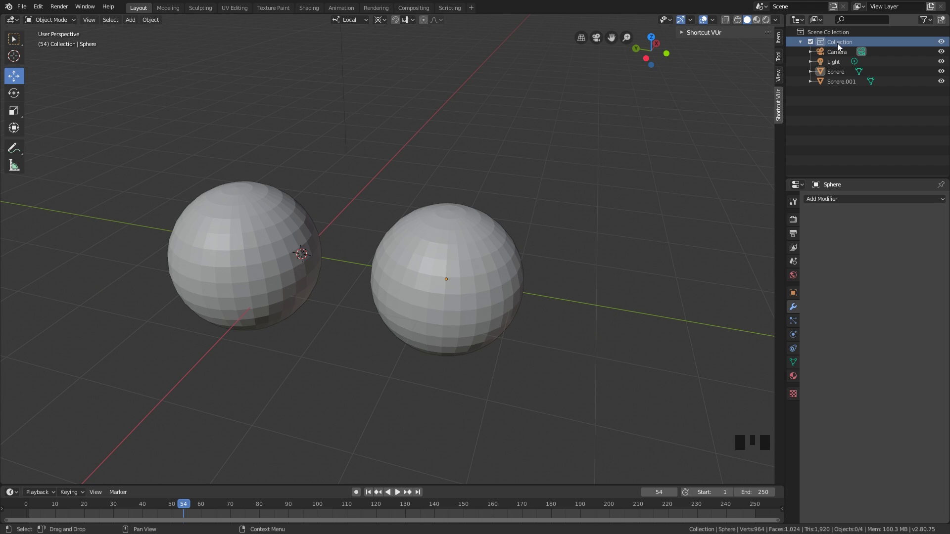
left_click_drag(841, 81, 841, 74)
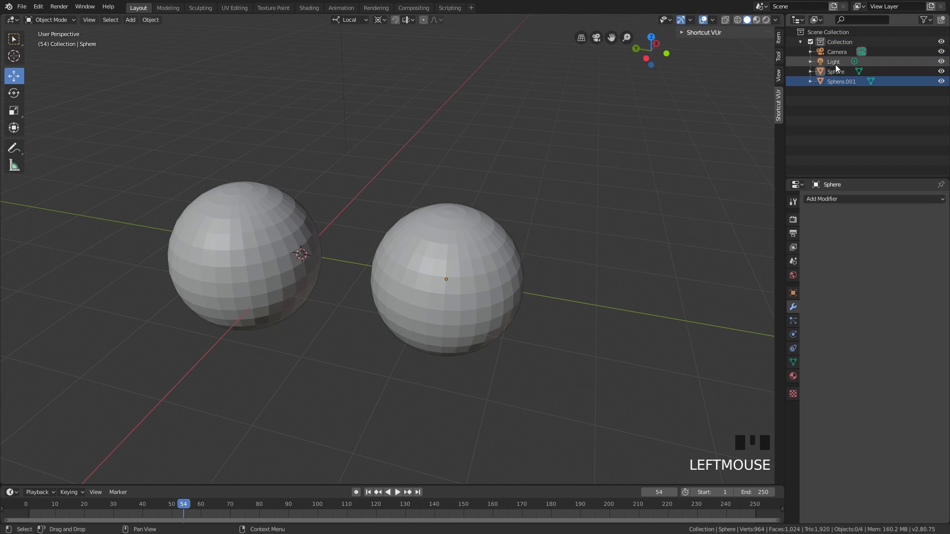
left_click(837, 43)
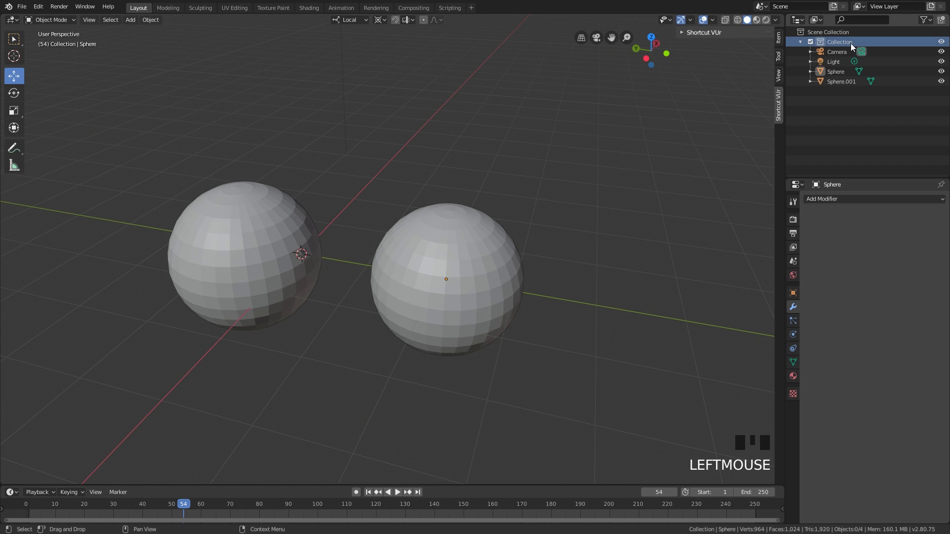
Enable the selectability and render-visibility restriction toggles in the Outliner filter settings.
scroll(605, 173, "down", 1)
middle_click_drag(607, 174, 581, 177)
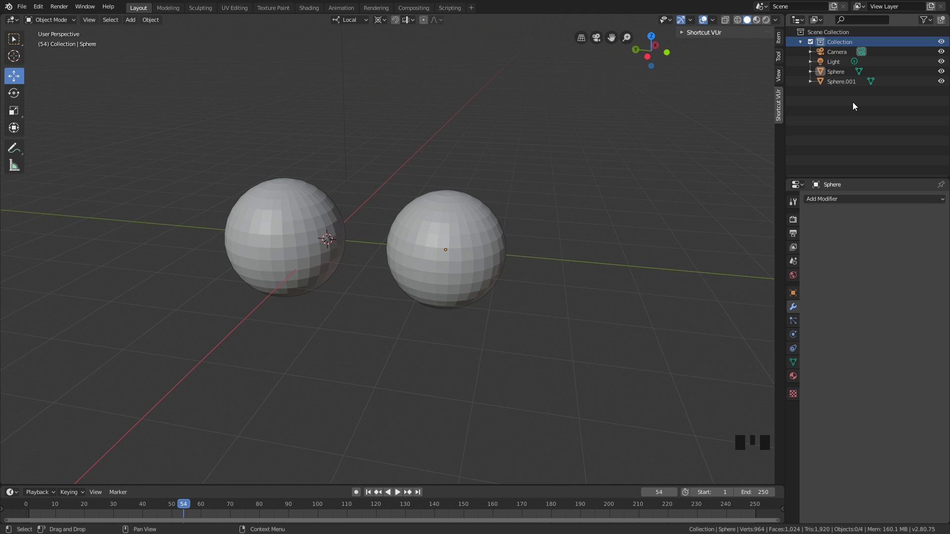
middle_click_drag(539, 171, 538, 172)
middle_click_drag(571, 169, 608, 144, "shift")
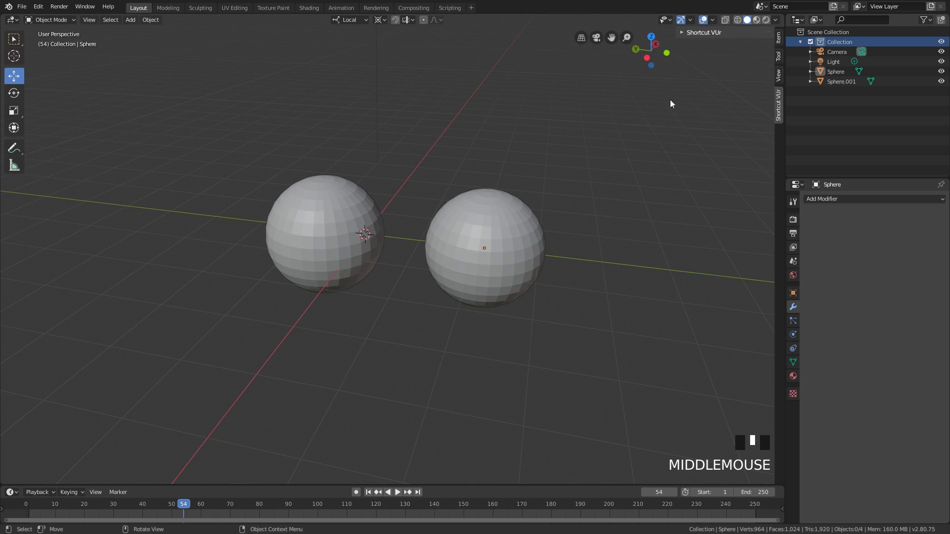
left_click(924, 20)
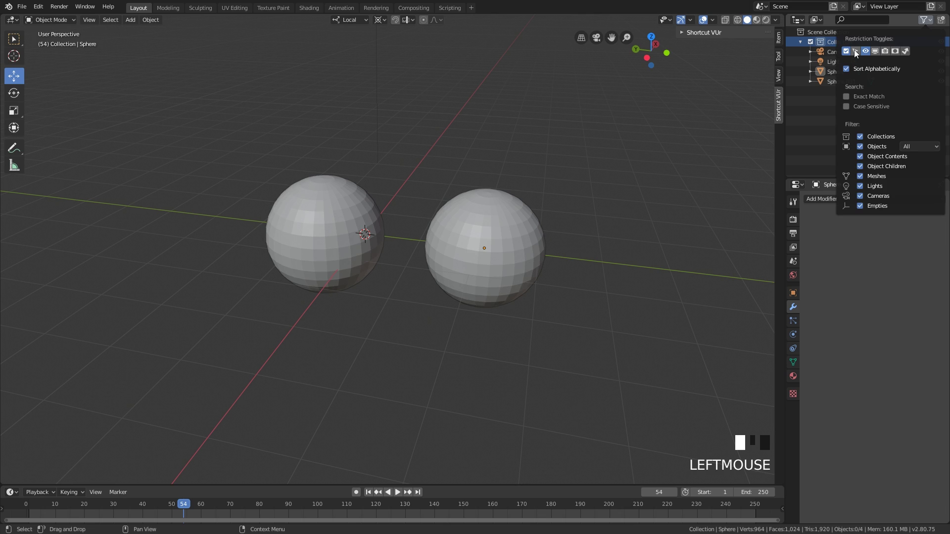
left_click(884, 51)
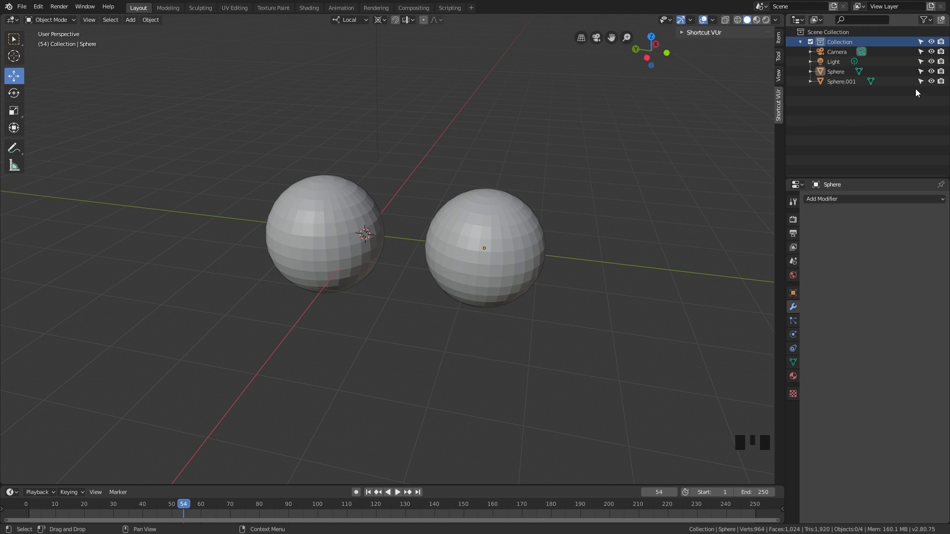
left_click(603, 193)
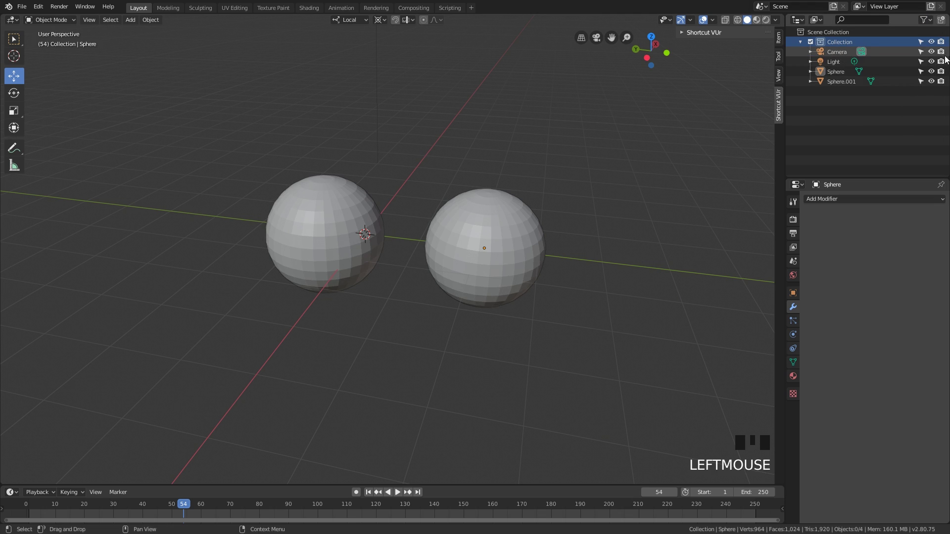
Make Sphere.001 unselectable in the Outliner and try selecting it in the viewport.
left_click(921, 81)
left_click(315, 260)
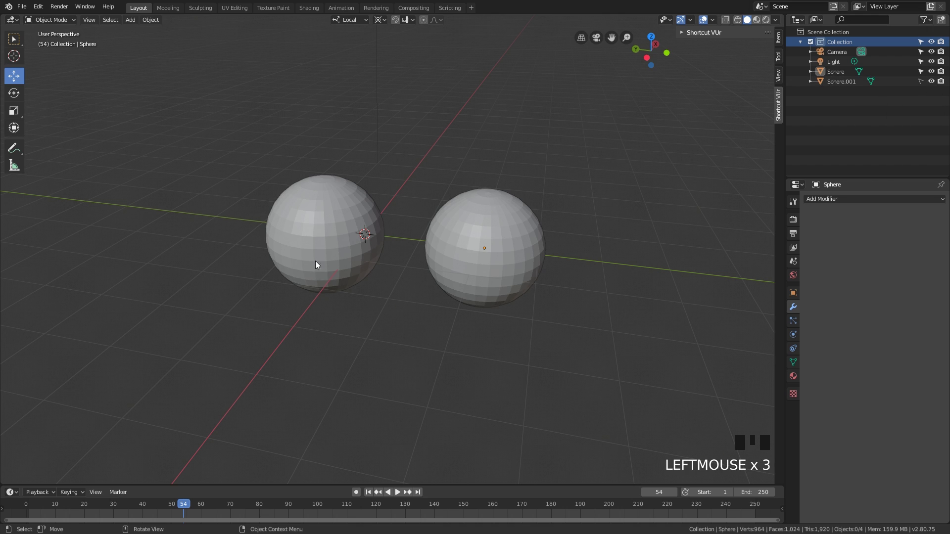
left_click(301, 219)
Switch to Select Box, test a box selection across both spheres, then clear it and select only Sphere.
left_click(14, 39)
left_click_drag(67, 55, 547, 335)
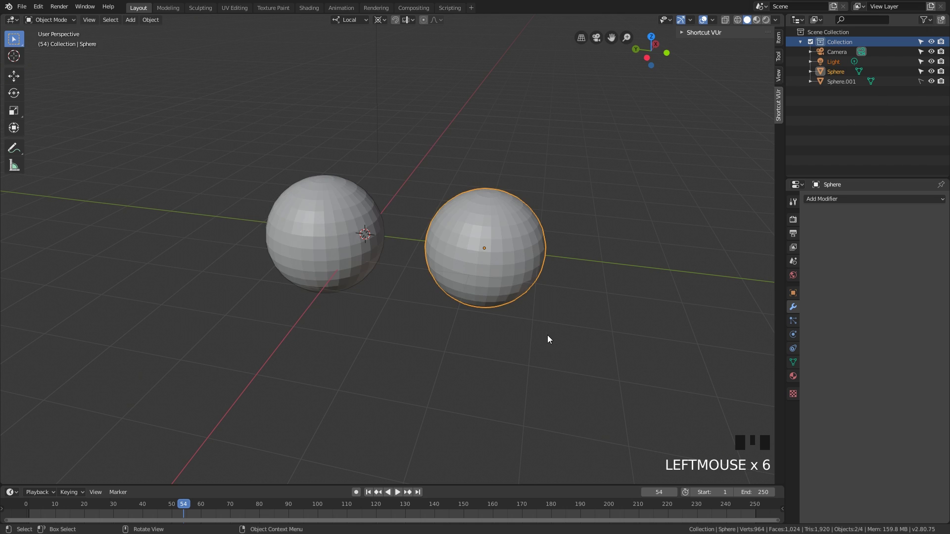
left_click(544, 224)
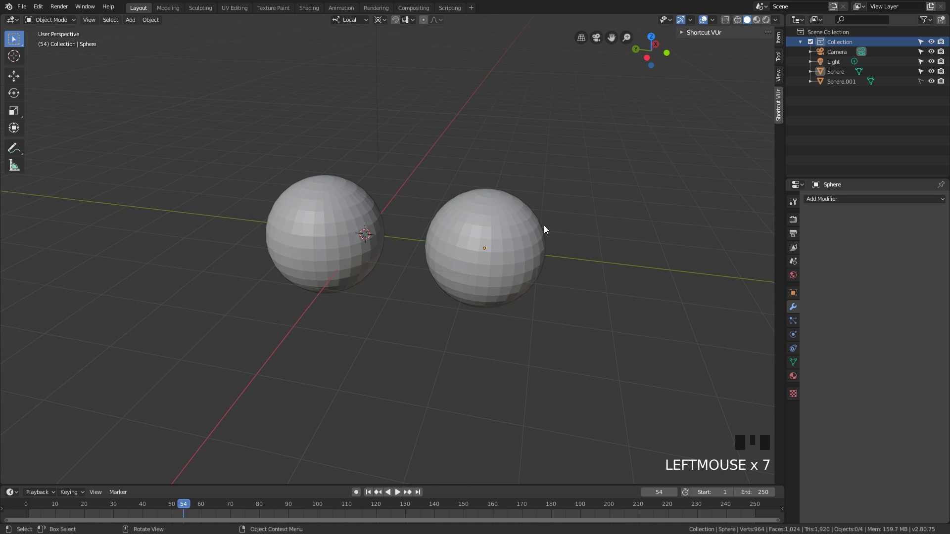
left_click(475, 257)
Toggle render visibility off and on for Sphere.001 in the Outliner.
left_click(942, 87)
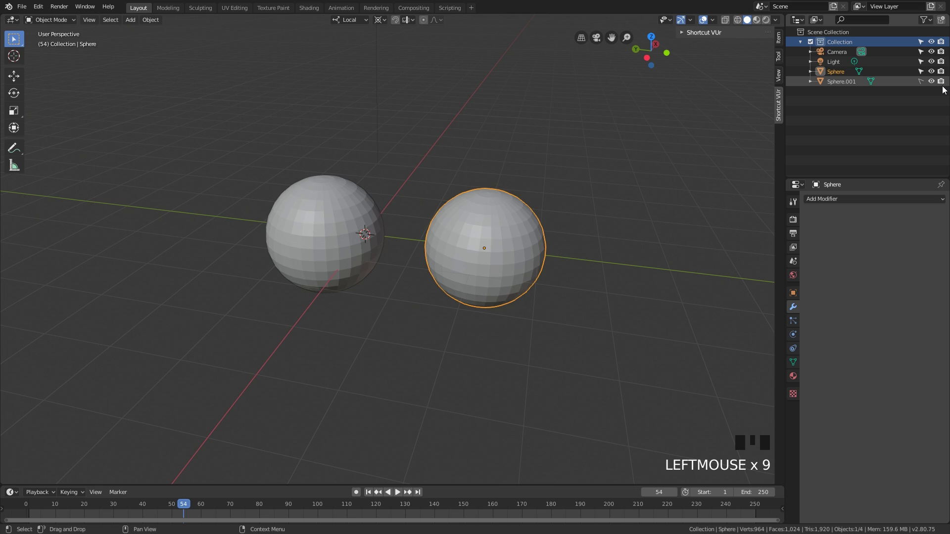
left_click(940, 82)
left_click(942, 82)
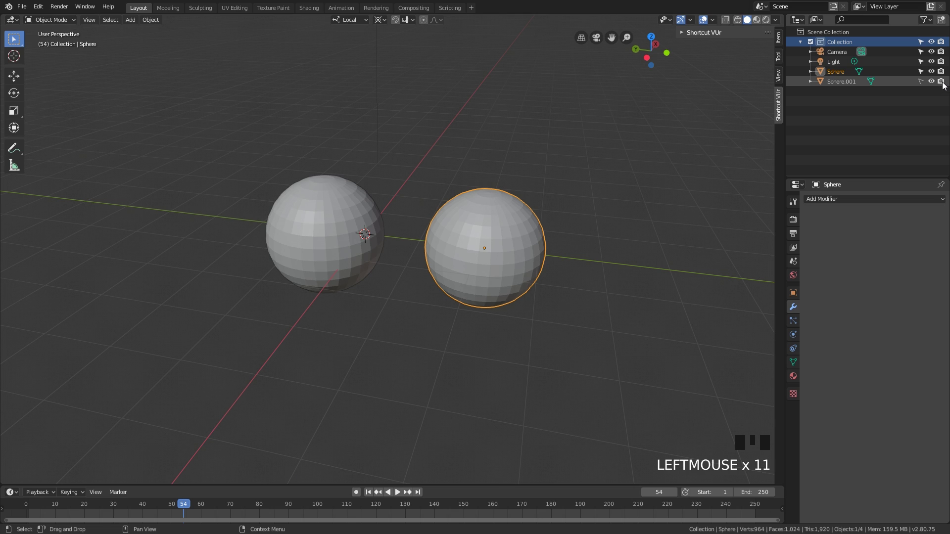
left_click(942, 82)
left_click(942, 82)
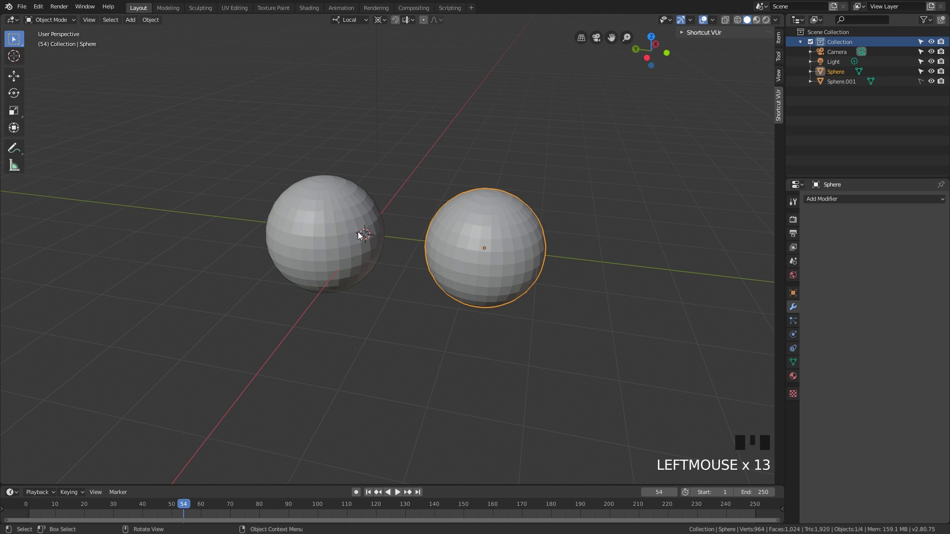
Hide Sphere in the viewport, then undo the hide.
left_click(330, 240)
key("g")
key("h")
key("h")
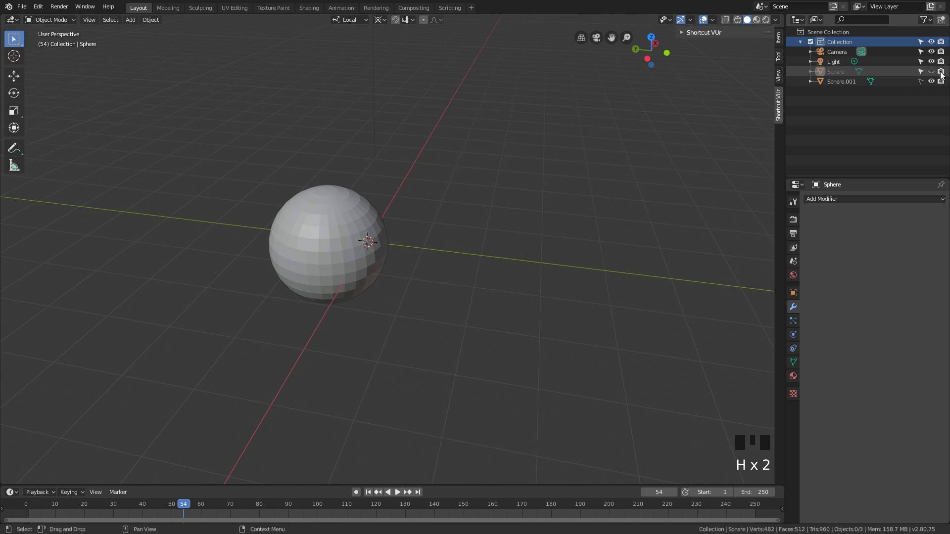
key("ctrl+z")
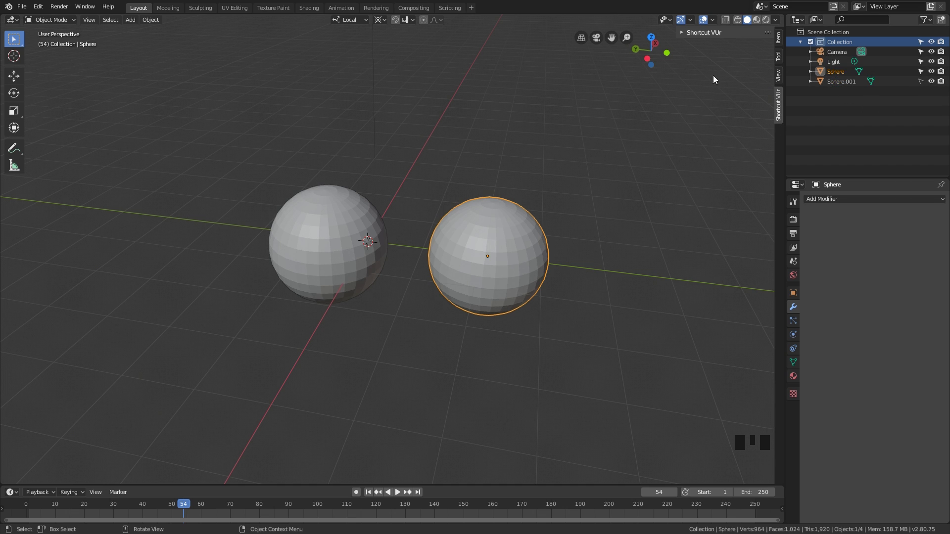
Hide the Light object in the viewport.
left_click(834, 62)
key("h")
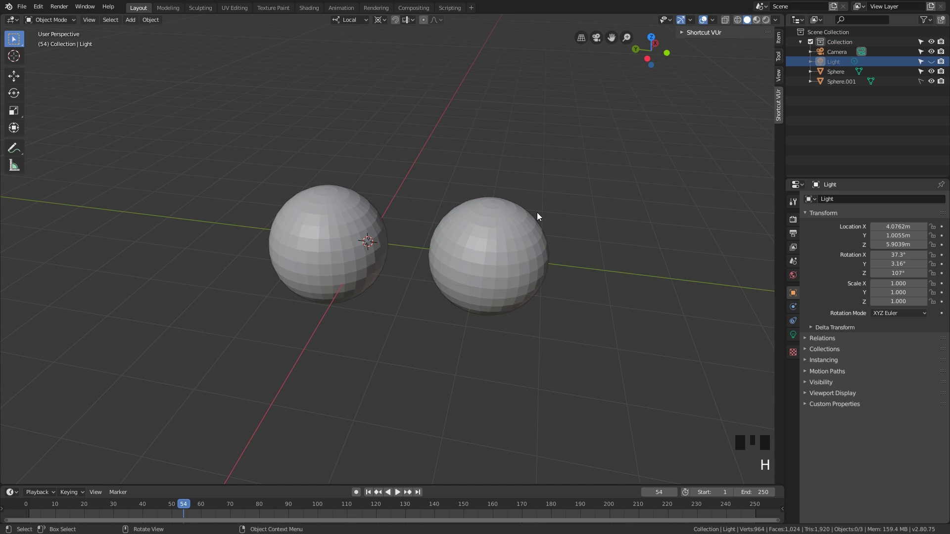
scroll(492, 254, "down", 2)
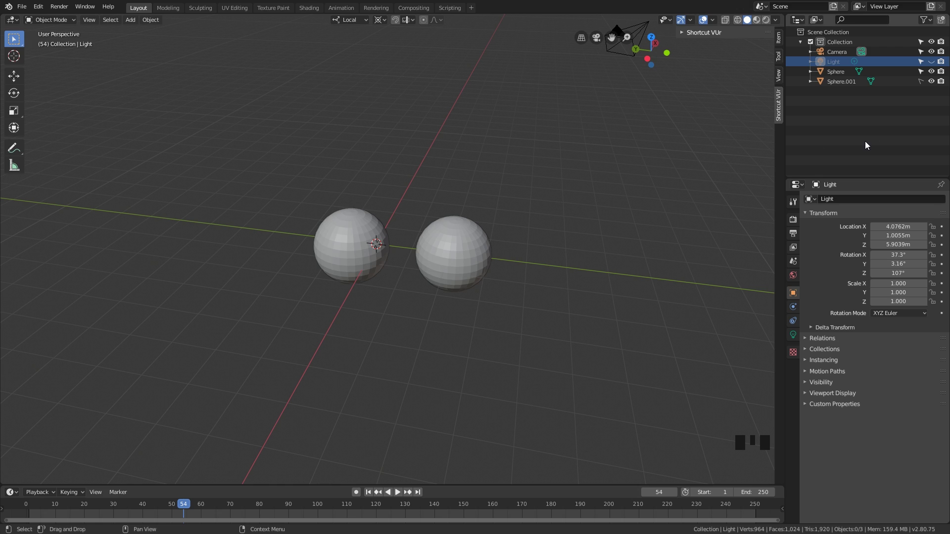
Toggle the Light's viewport and render visibility, leaving it shown in the viewport and excluded from renders.
left_click(940, 62)
left_click(940, 62)
left_click(941, 62)
left_click(941, 63)
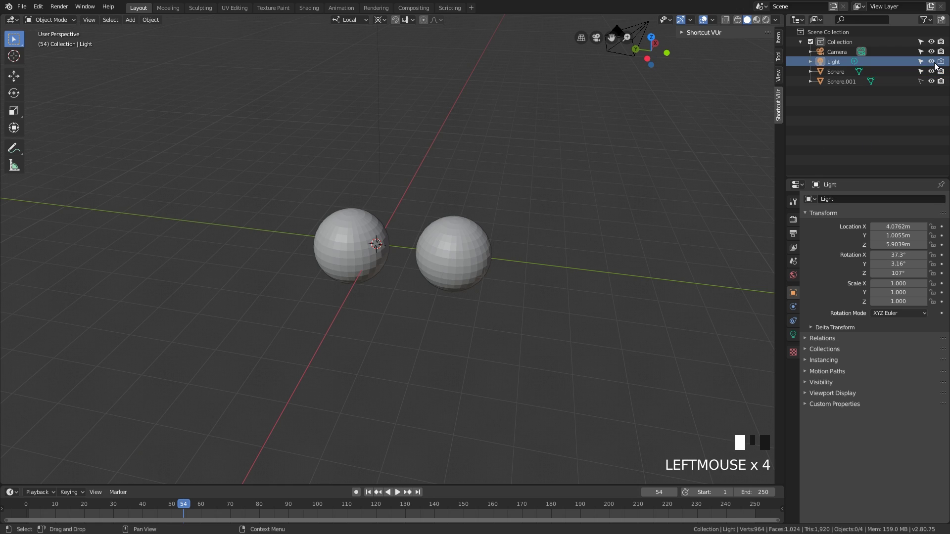
left_click(933, 64)
left_click(932, 63)
left_click(932, 63)
left_click(933, 63)
left_click(942, 64)
left_click(942, 64)
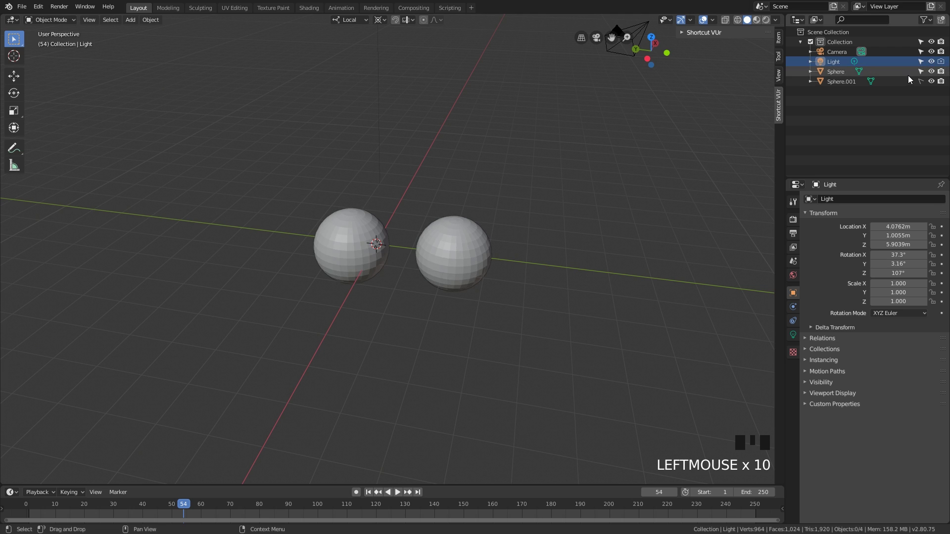
Make Sphere.001 selectable again and move both spheres into a new collection named "Spheres".
left_click(852, 106)
left_click(458, 243)
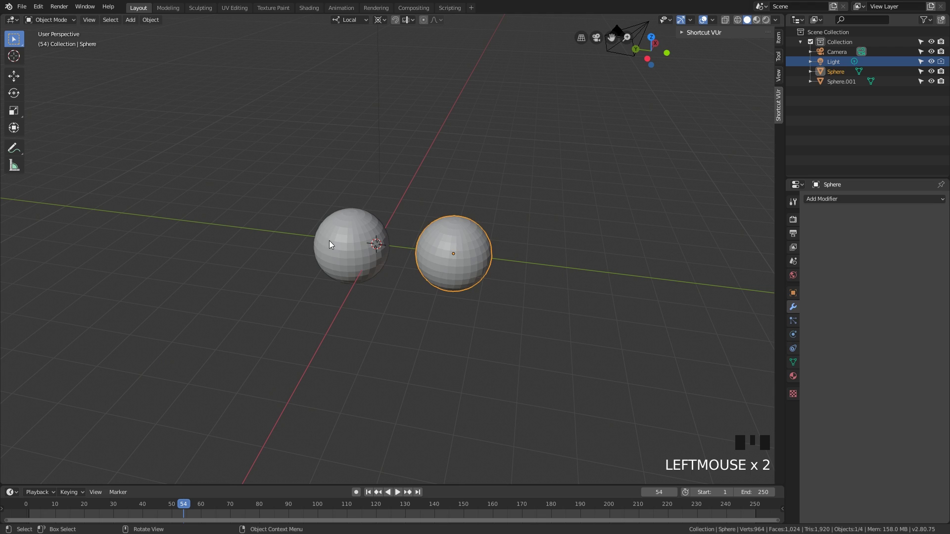
left_click(343, 241, "shift")
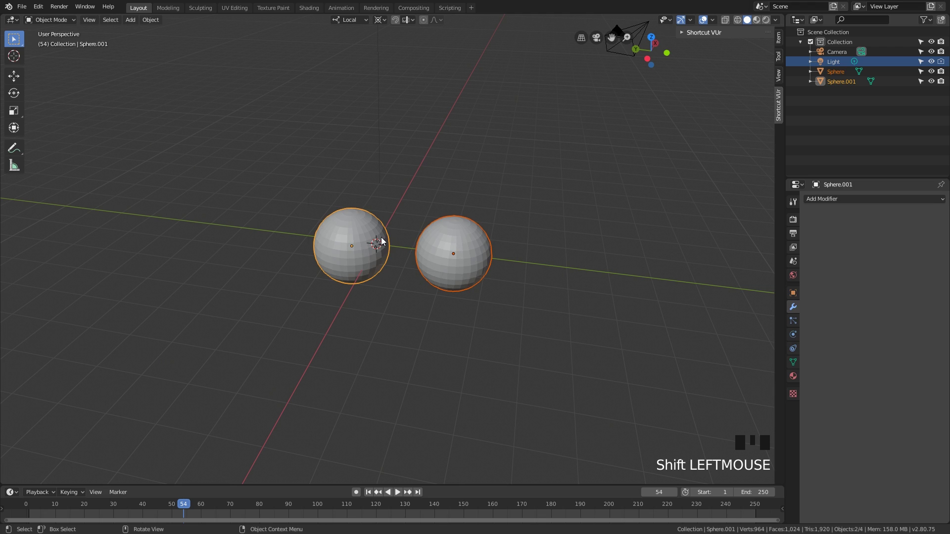
key("m")
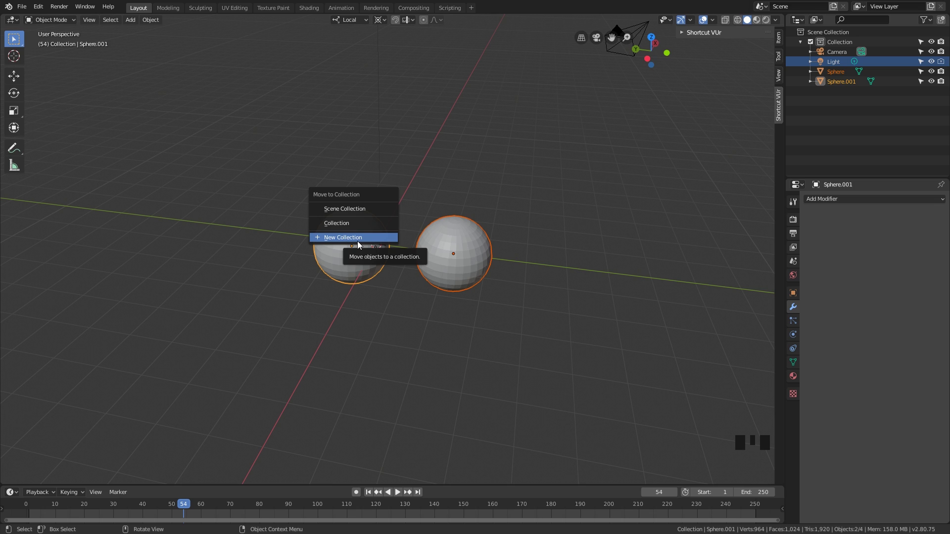
left_click(358, 240)
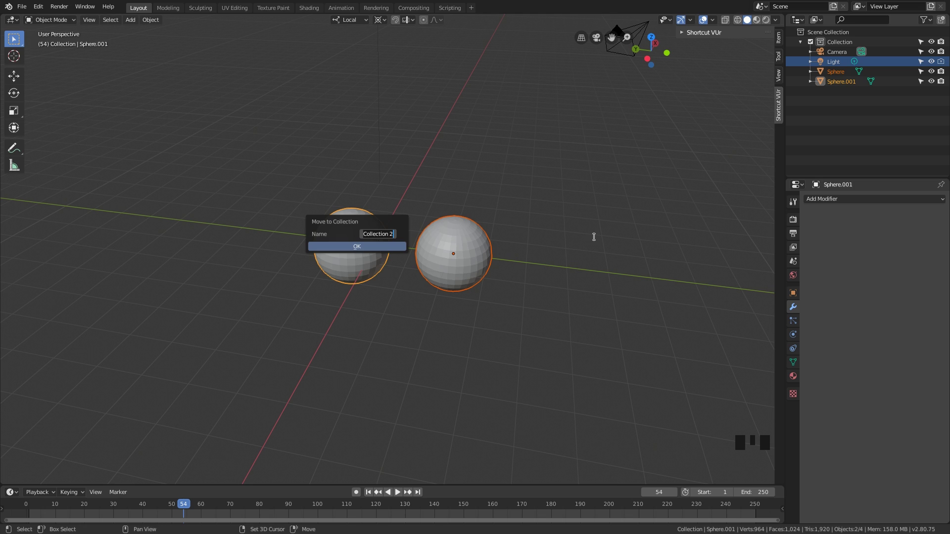
type("Speh")
key("BackSpace")
key("BackSpace")
type("heres")
key("Return")
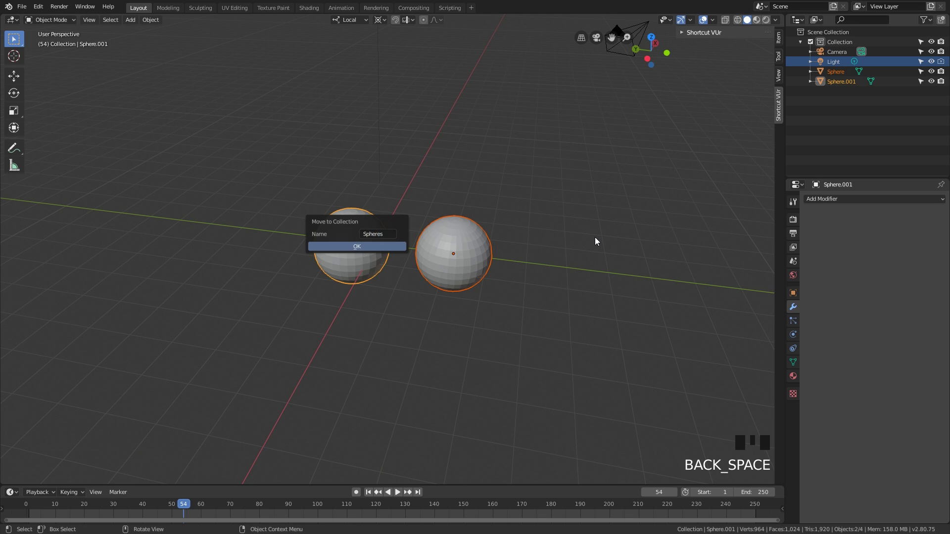
Collapse Collection and Spheres in the Outliner and leave only Sphere selected.
left_click(801, 42)
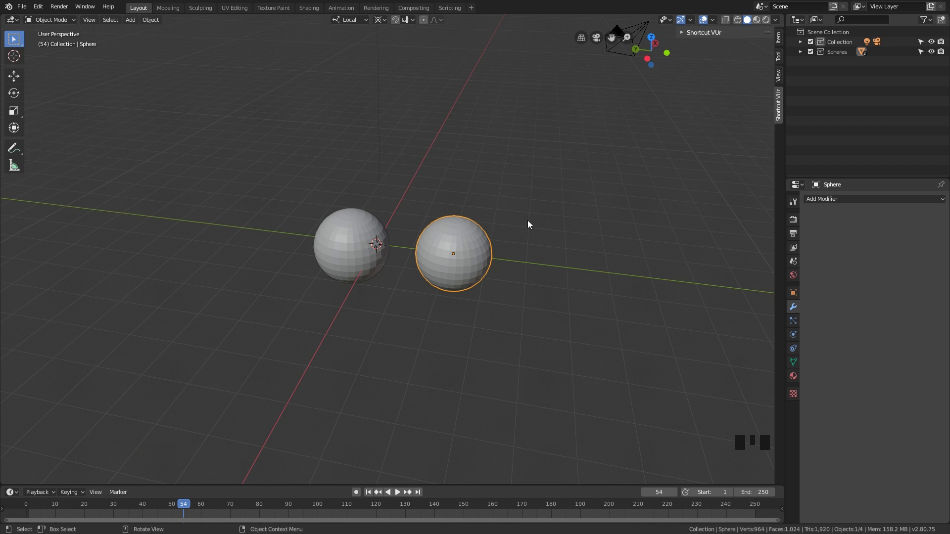
middle_click_drag(528, 221, 534, 212, "shift")
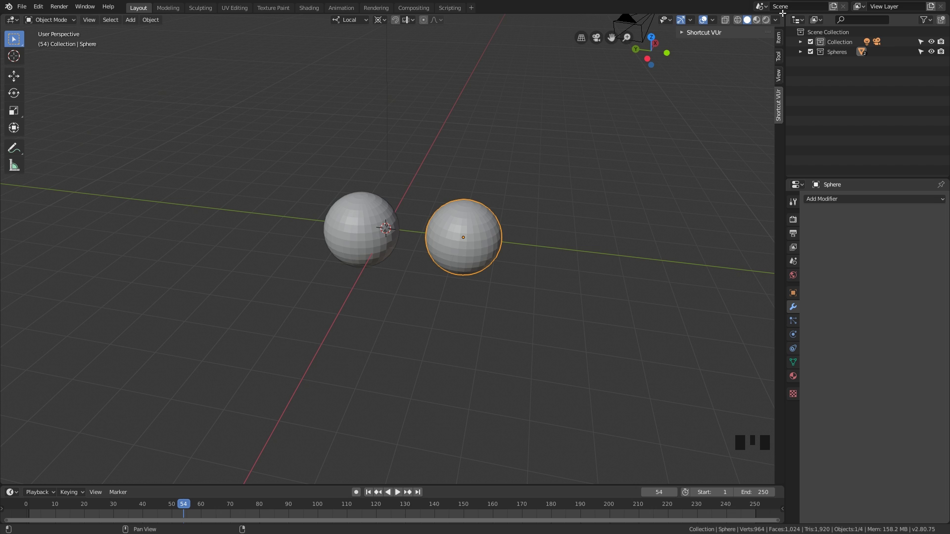
Split the 3D viewport into two side-by-side areas of similar width and orbit the view in the new one.
mouse_move(782, 14)
left_mouse_down()
mouse_move(756, 19)
mouse_move(768, 15)
left_mouse_up()
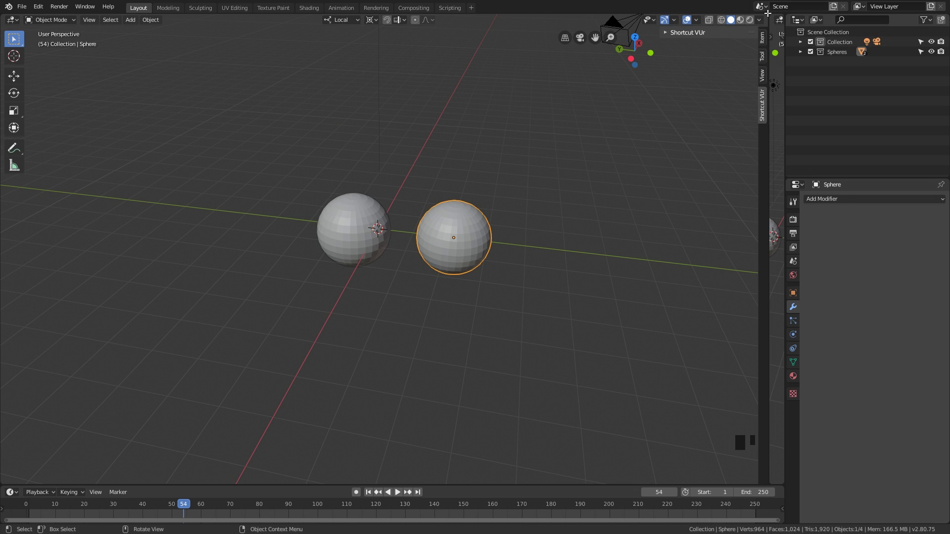
left_click_drag(770, 36, 437, 56)
middle_click_drag(525, 138, 587, 147)
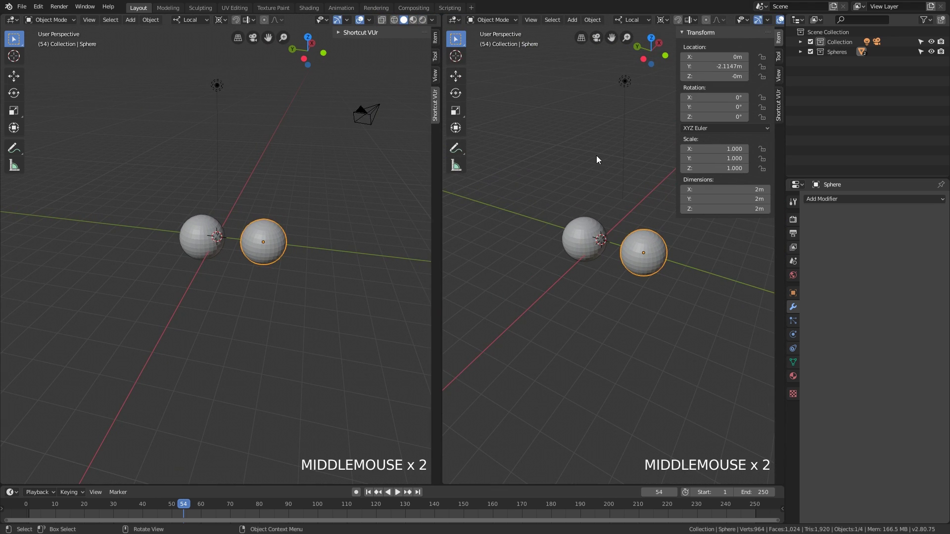
Change the new area to an Outliner, then switch it to the Image Editor.
left_click(454, 20)
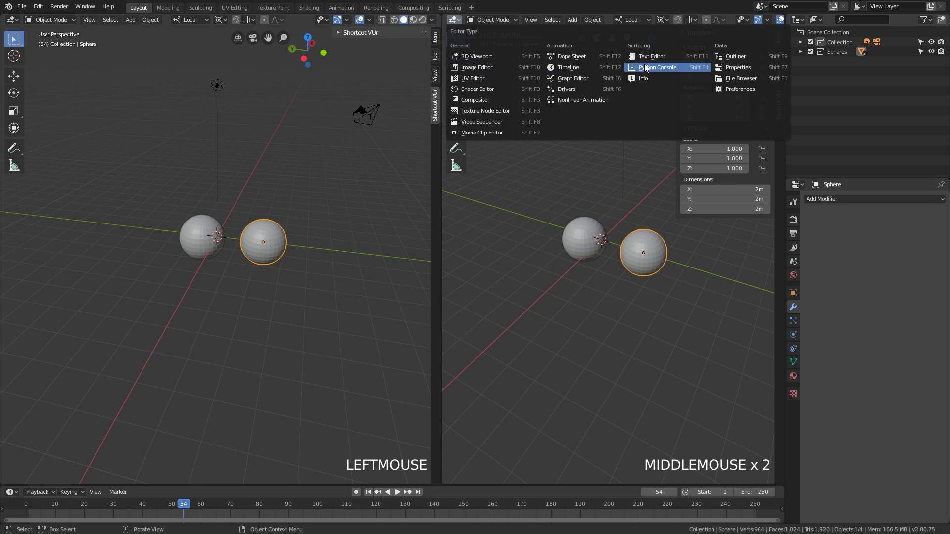
left_click(732, 55)
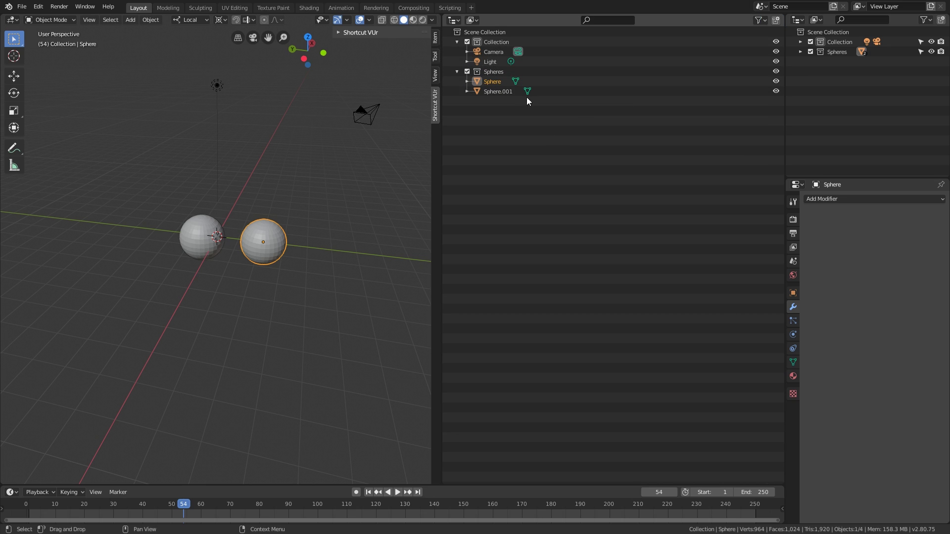
left_click(458, 20)
left_click(457, 19)
left_click(450, 20)
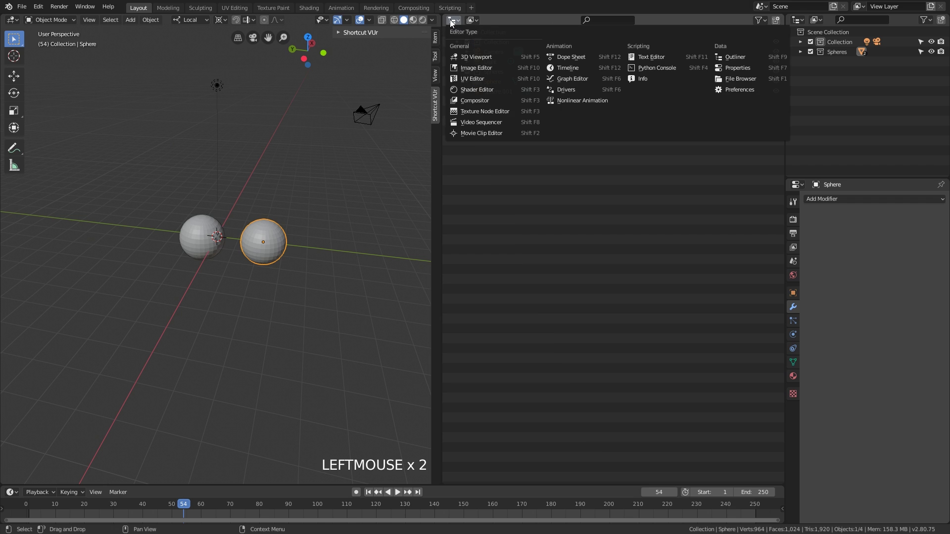
left_click(479, 69)
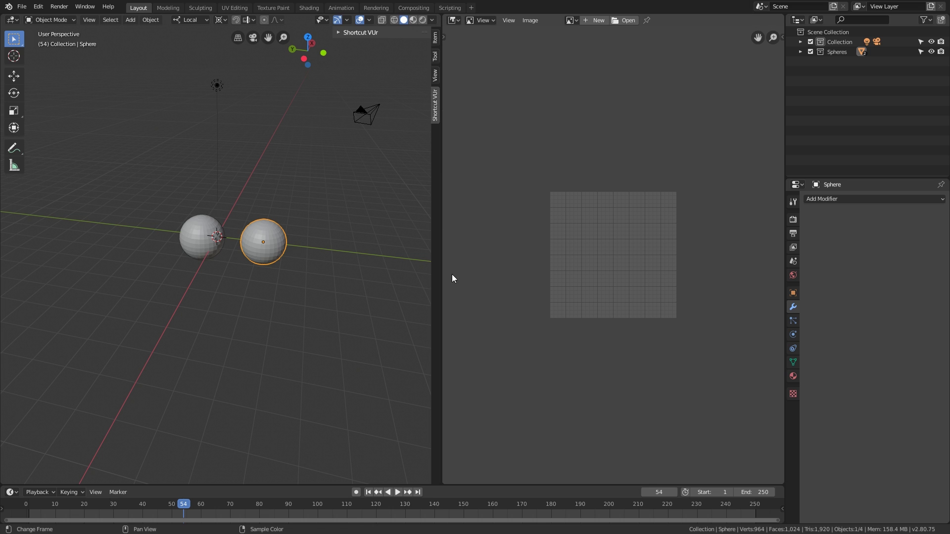
Split the Image Editor area horizontally and change its lower part to a 3D Viewport.
left_click_drag(442, 14, 455, 304)
left_click(482, 313)
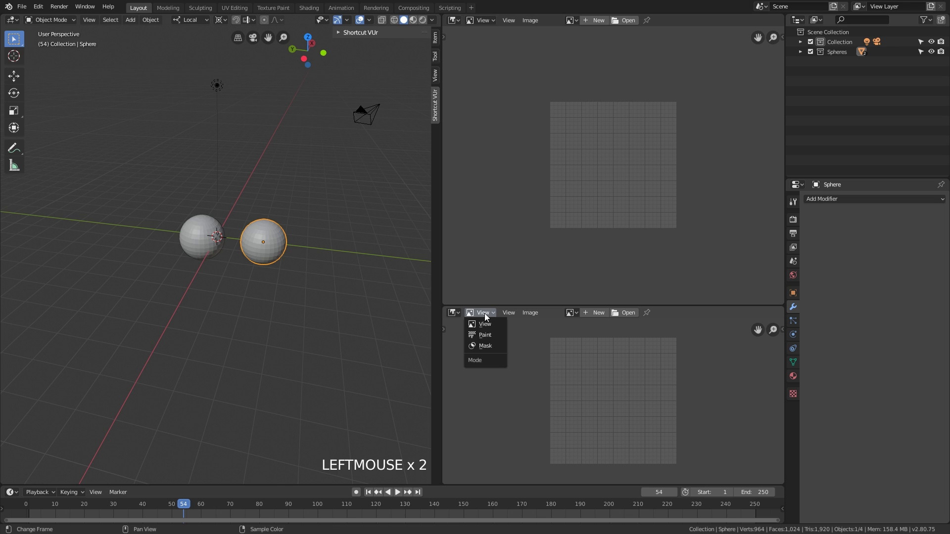
left_click(458, 314)
left_click(458, 313)
left_click(490, 349)
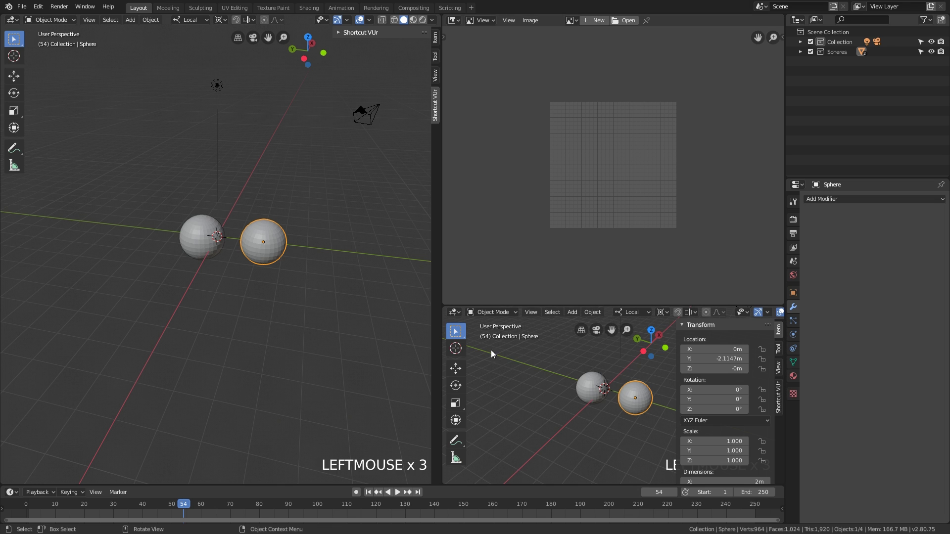
Orbit the two 3D viewports independently and switch the larger one to LookDev shading.
mouse_move(556, 383)
middle_mouse_down()
mouse_move(532, 399)
mouse_move(565, 390)
middle_mouse_up()
middle_click_drag(128, 277, 277, 268)
mouse_move(277, 267)
middle_mouse_down()
mouse_move(250, 282)
mouse_move(267, 257)
middle_mouse_up()
middle_click_drag(267, 257, 288, 266, "shift")
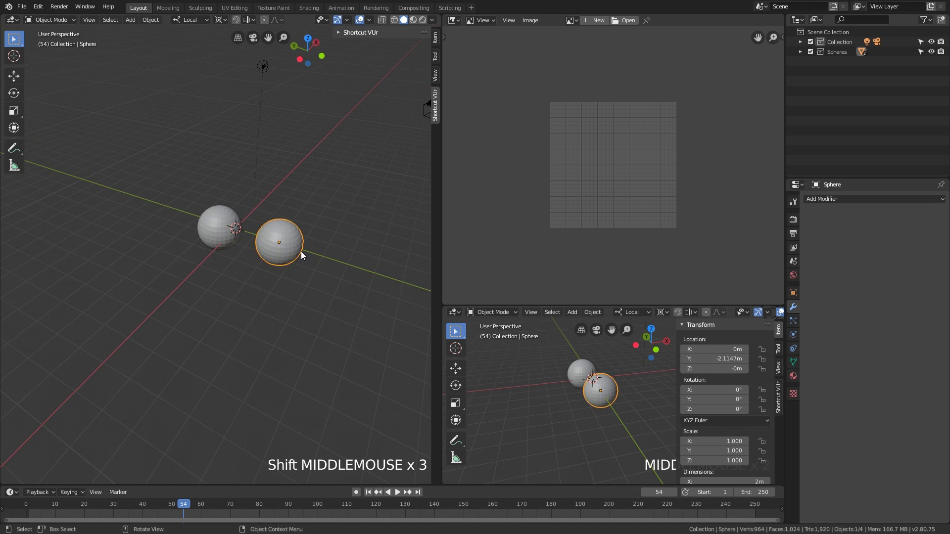
left_click(413, 20)
Toggle wireframe shading on in the smaller 3D viewport and switch it back to solid.
mouse_move(604, 401)
middle_mouse_down()
mouse_move(622, 414)
mouse_move(574, 396)
mouse_move(595, 399)
middle_mouse_up()
scroll(575, 395, "up", 2)
key("shift+z")
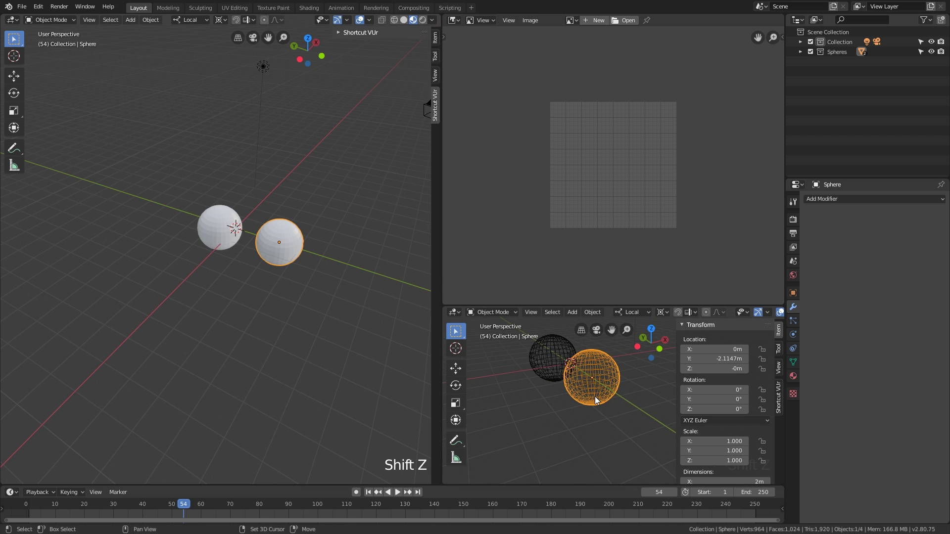
key("shift+z")
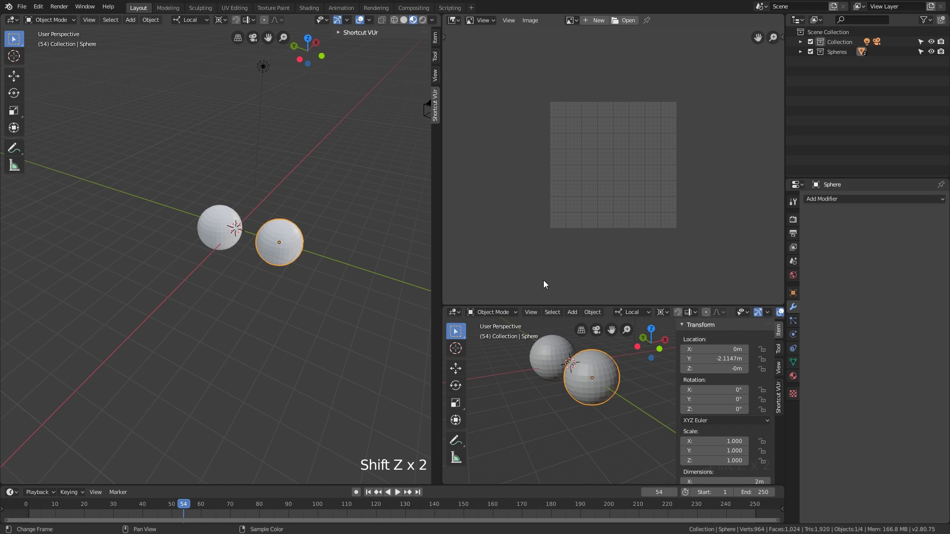
Shrink the small 3D viewport slightly, then join it over the Image Editor above so the 3D viewport fills both areas.
left_click(495, 305)
left_click_drag(495, 305, 503, 318)
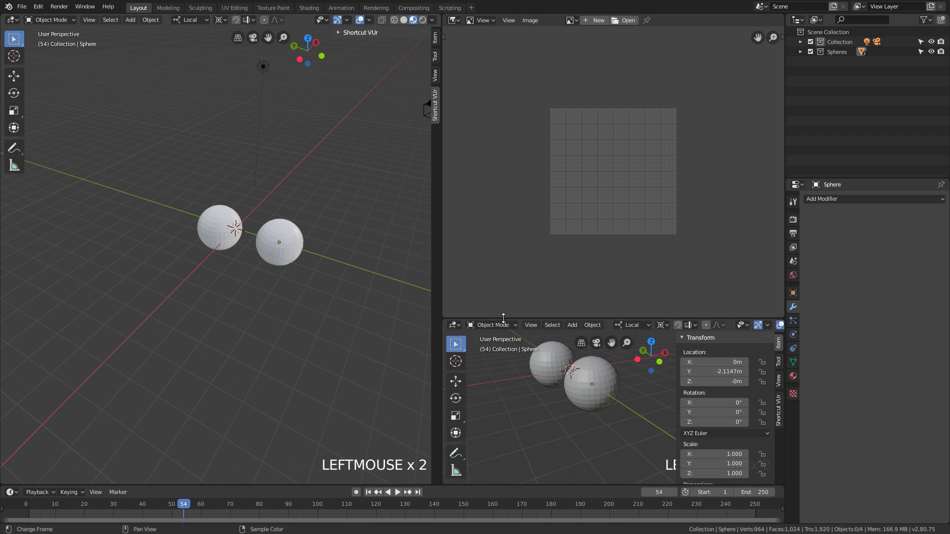
right_click(503, 318)
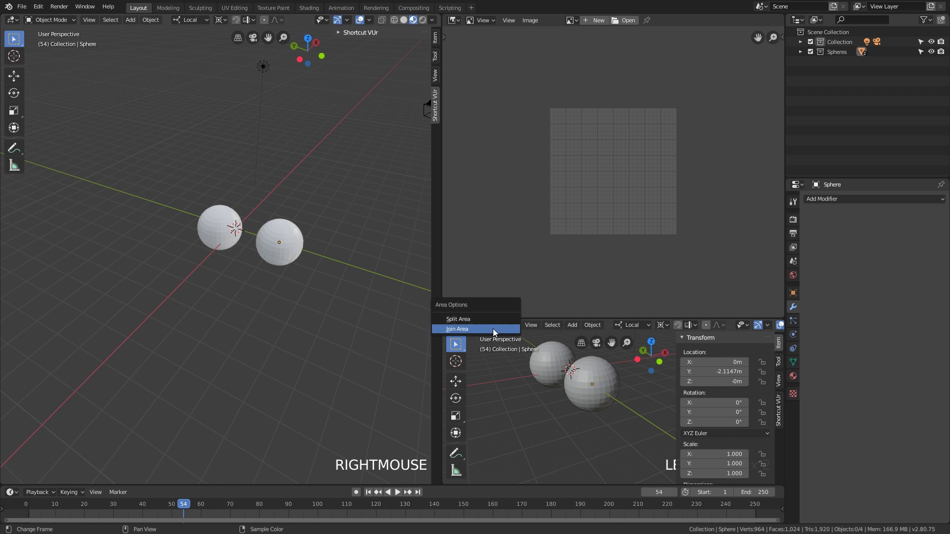
left_click(493, 328)
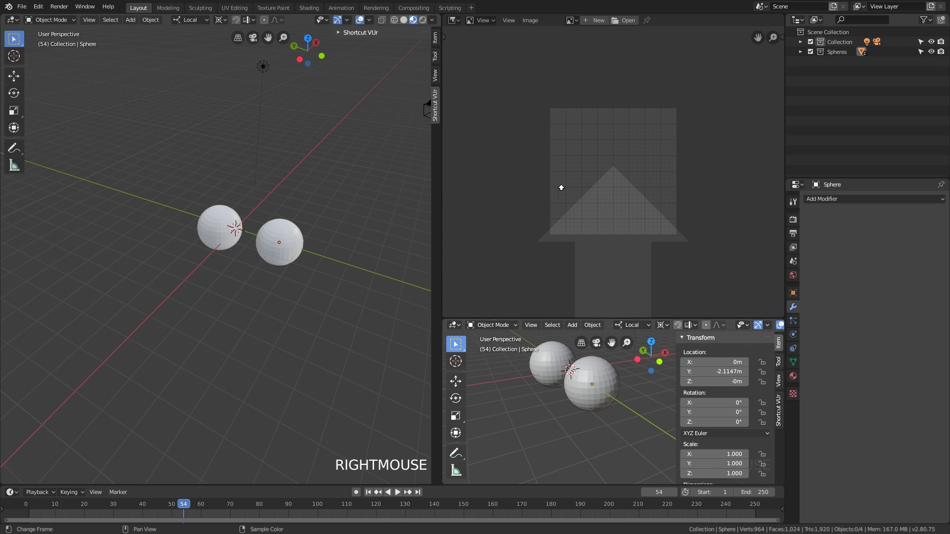
left_click(573, 129)
Join the two side-by-side 3D viewports into one by extending the LookDev viewport over its neighbour.
right_click(441, 236)
left_click(440, 235)
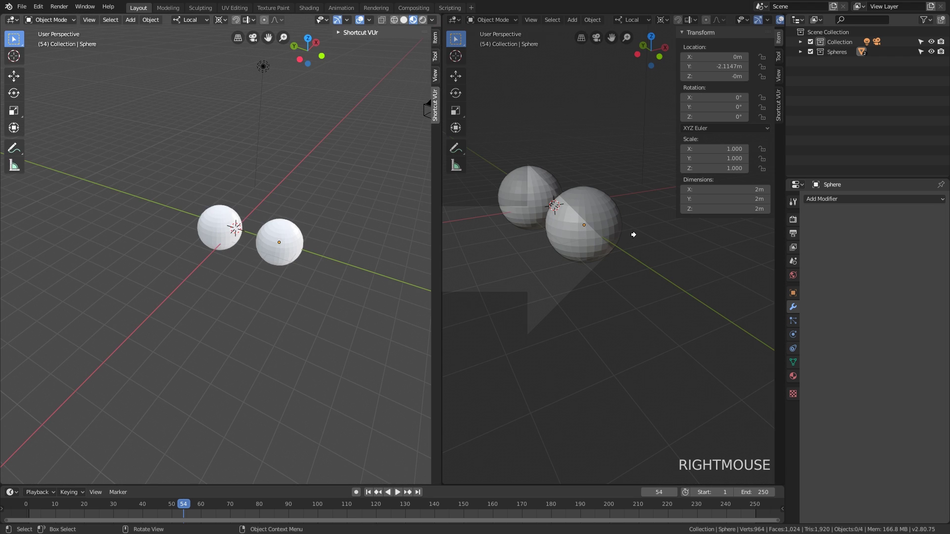
left_click(633, 235)
middle_click_drag(486, 244, 424, 220)
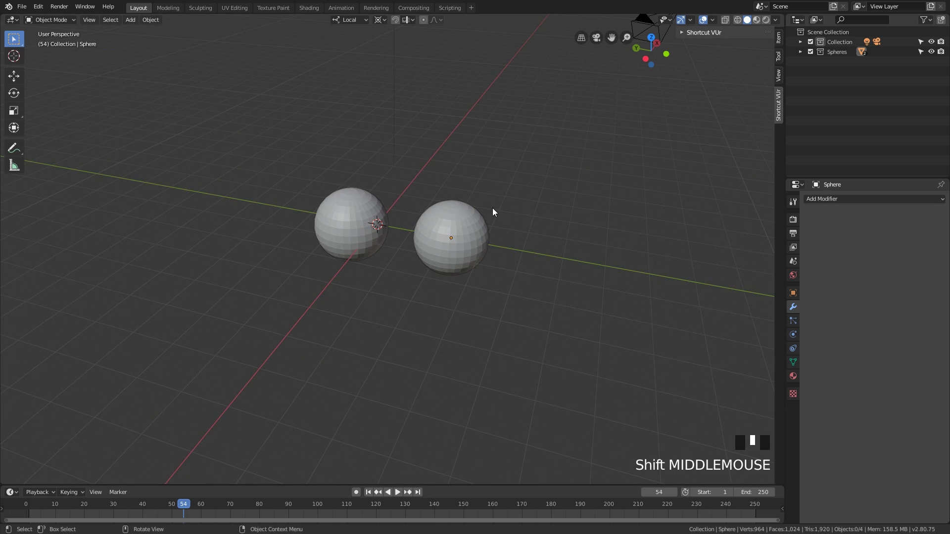
middle_click_drag(483, 212, 469, 214)
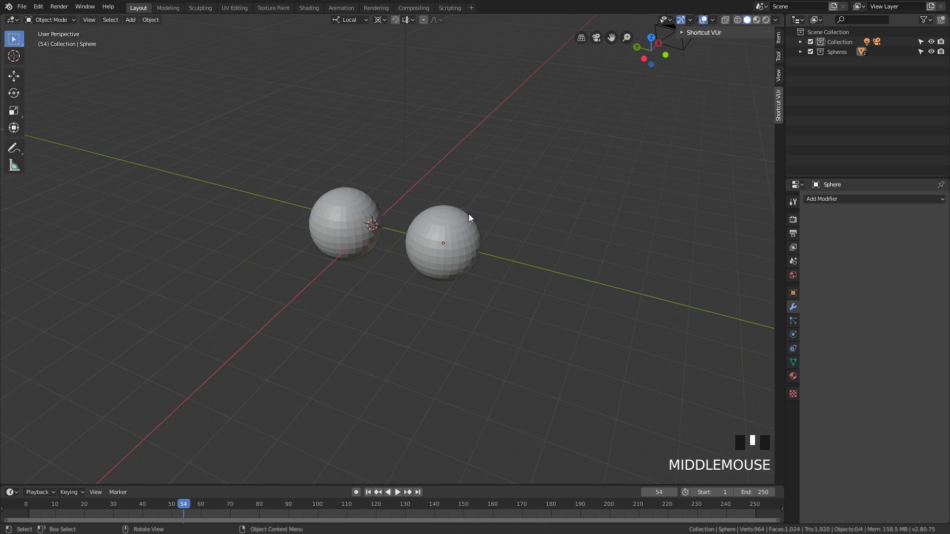
View the scene through the camera, then orbit back out to a free perspective view.
key("grave")
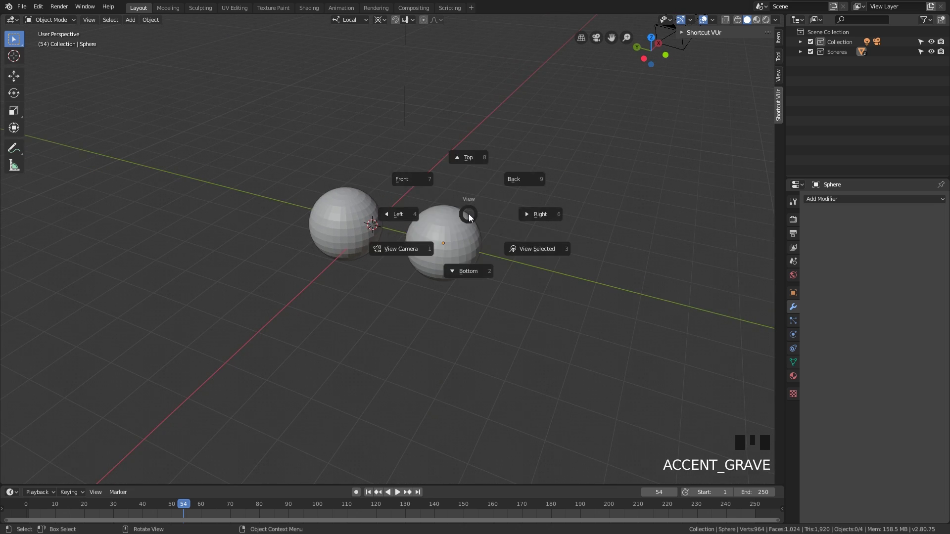
left_click(410, 245)
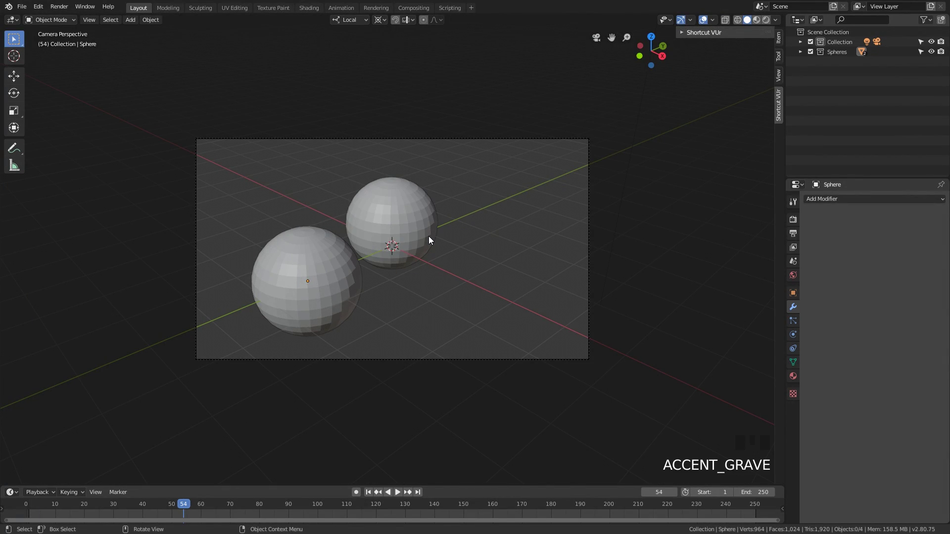
key("grave")
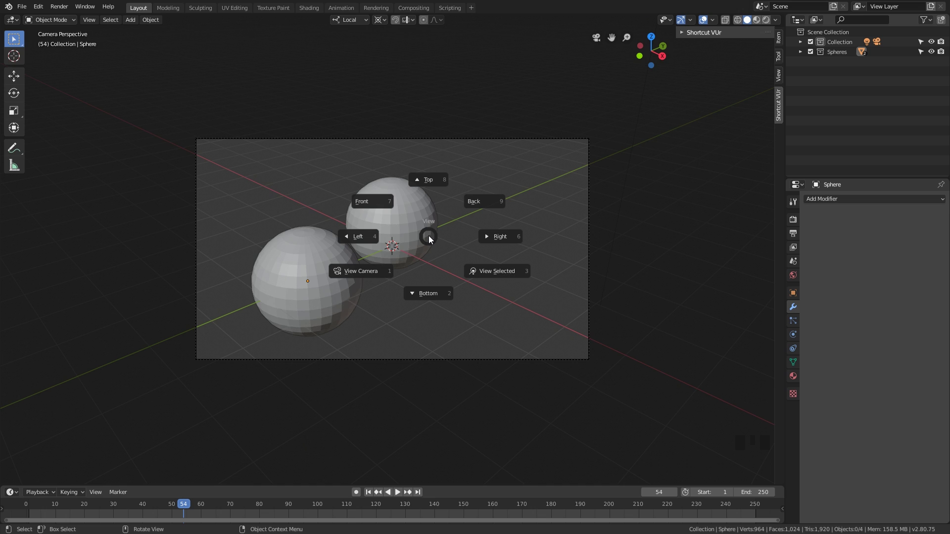
key("Escape")
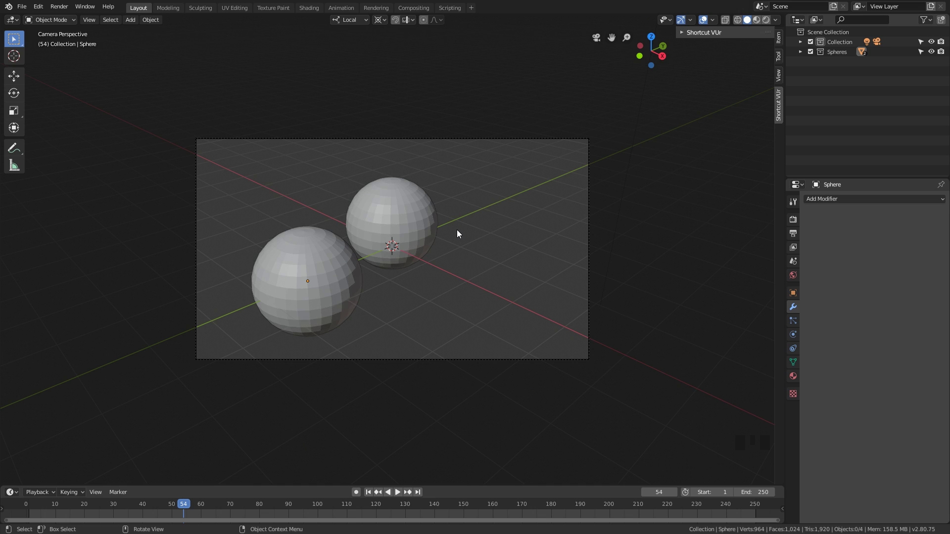
middle_click_drag(510, 188, 411, 227)
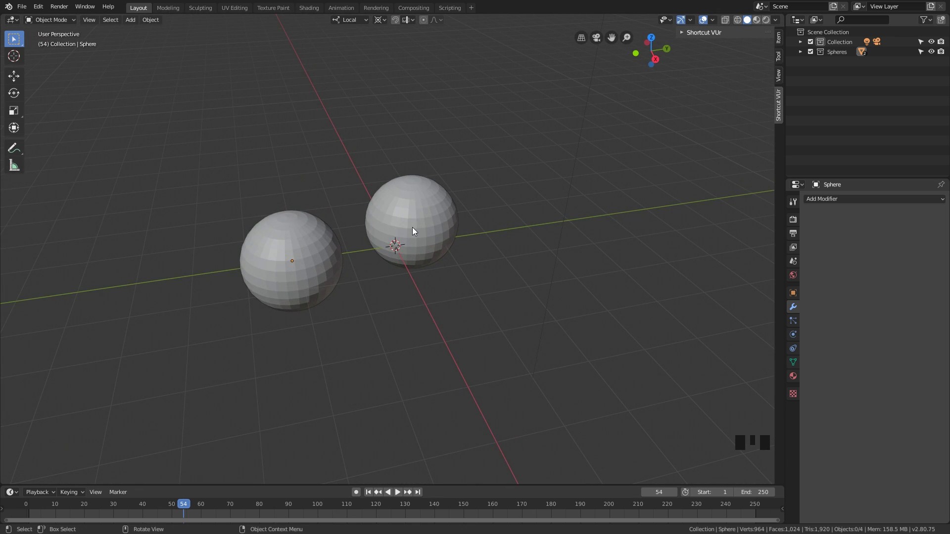
Switch to the camera view and enable Lock Camera to View in the View Lock settings.
key("grave")
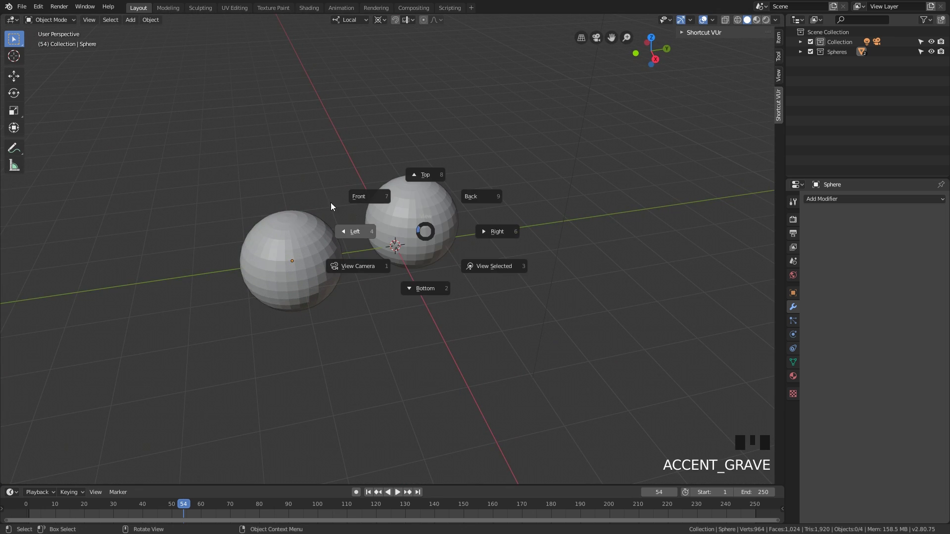
left_click(368, 272)
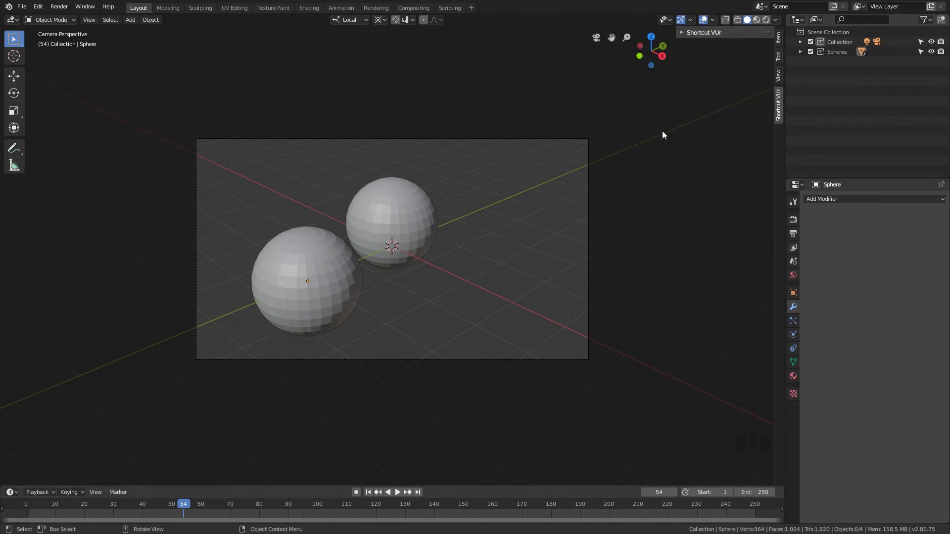
left_click(778, 76)
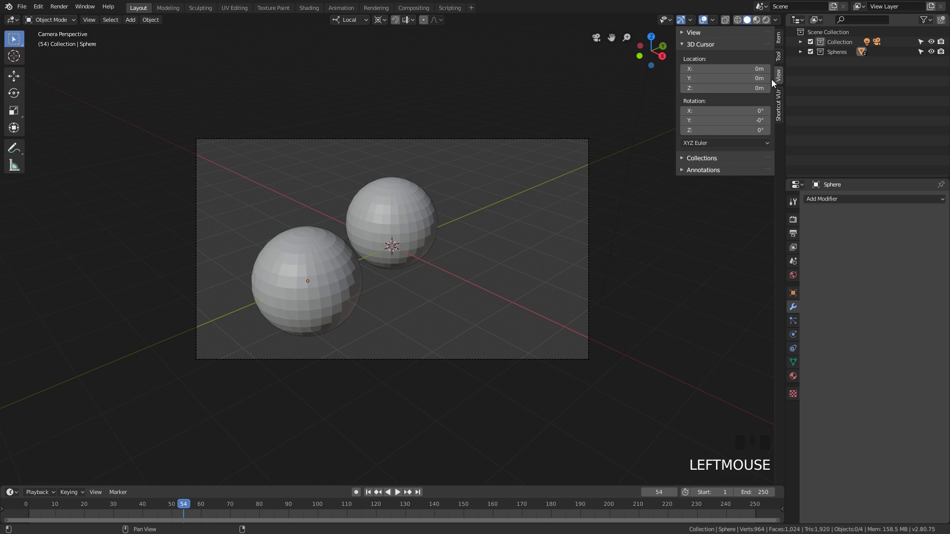
left_click(693, 33)
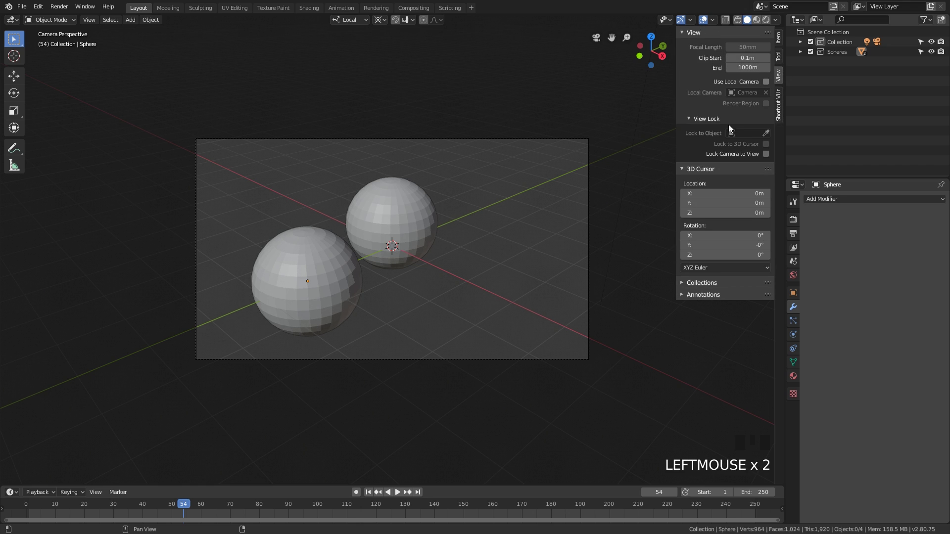
left_click(766, 154)
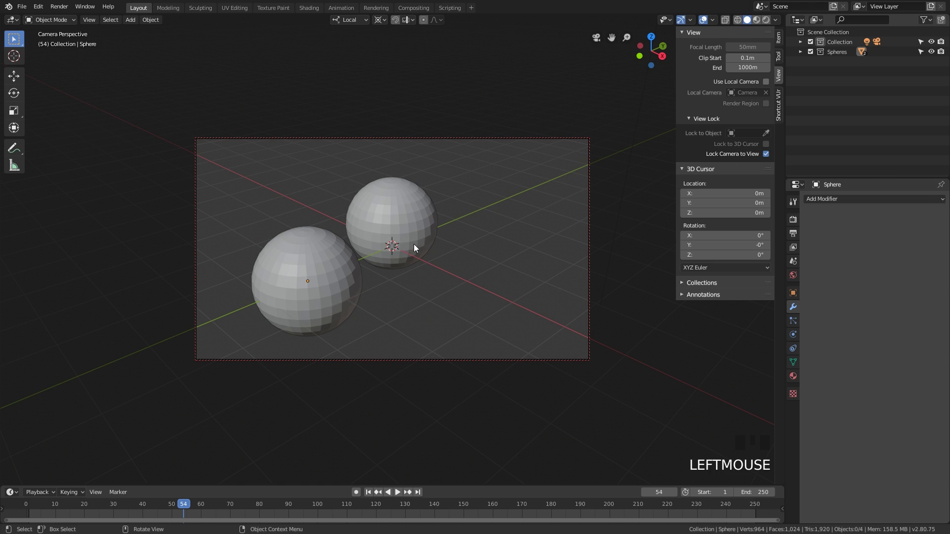
Orbit, move in and pan the locked camera so both spheres appear larger inside the camera frame.
middle_click_drag(413, 244, 419, 199)
key("ctrl+shift+z")
key("ctrl+shift+z")
key("ctrl+shift+z")
key("ctrl+shift+z")
key("ctrl+shift+z")
key("ctrl+shift+z")
key("ctrl+shift+z")
key("ctrl+shift+z")
key("ctrl+shift+z")
key("ctrl+shift+z")
key("ctrl+shift+z")
middle_click_drag(410, 214, 456, 202)
middle_click_drag(456, 203, 473, 224, "shift")
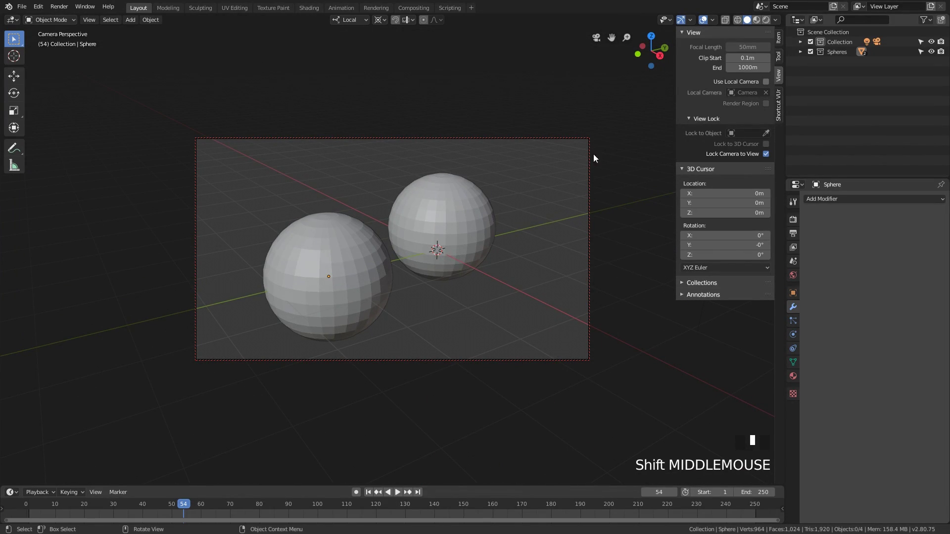
Expand Collection in the Outliner, select Camera, and lock its X, Y and Z location and rotation.
left_click(812, 91)
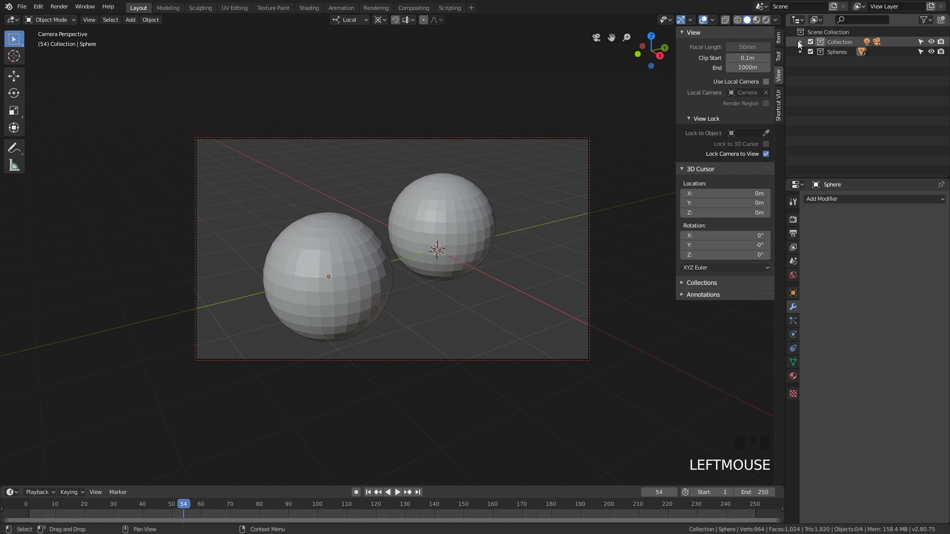
left_click(797, 42)
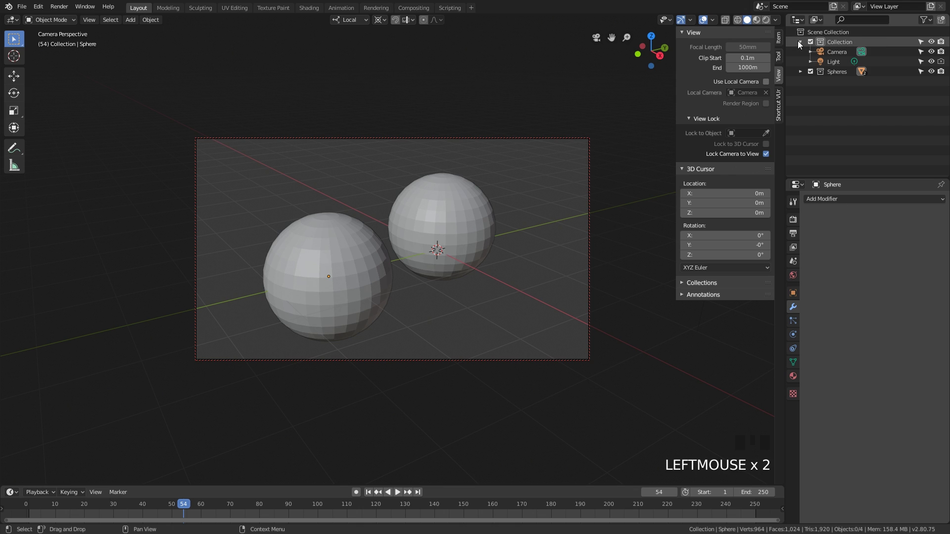
left_click(830, 55)
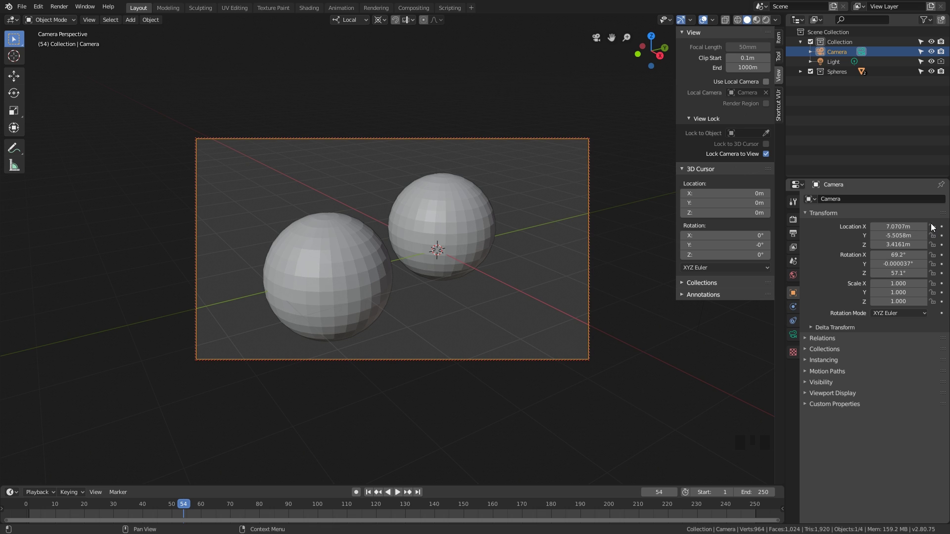
left_click_drag(932, 227, 932, 275)
Try to orbit and zoom the camera view with the camera's location and rotation locked.
middle_click_drag(428, 268, 547, 209)
middle_click(547, 210)
middle_click(547, 210)
left_click(537, 208)
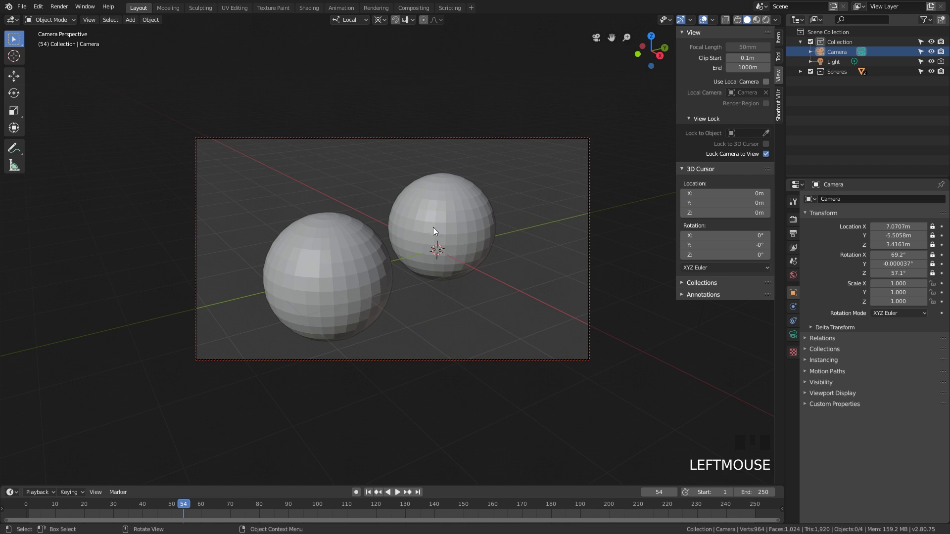
middle_click(477, 270)
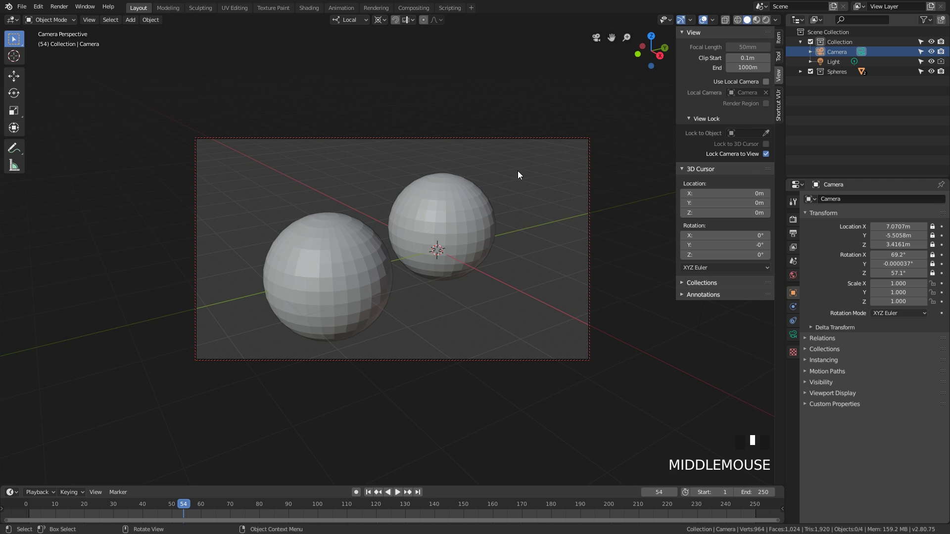
scroll(475, 200, "up", 1)
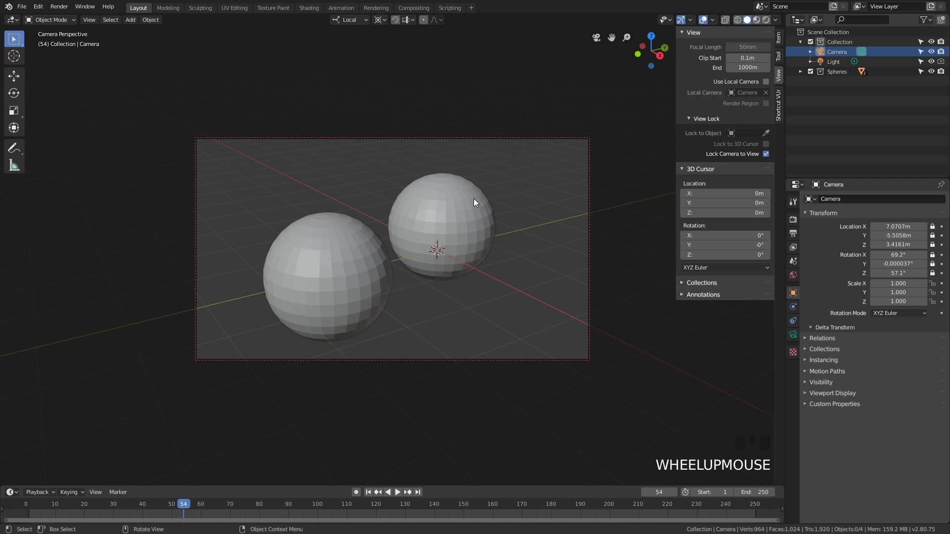
Disable Lock Camera to View, zoom in and out on the camera frame, and orbit out of the camera view.
left_click(766, 154)
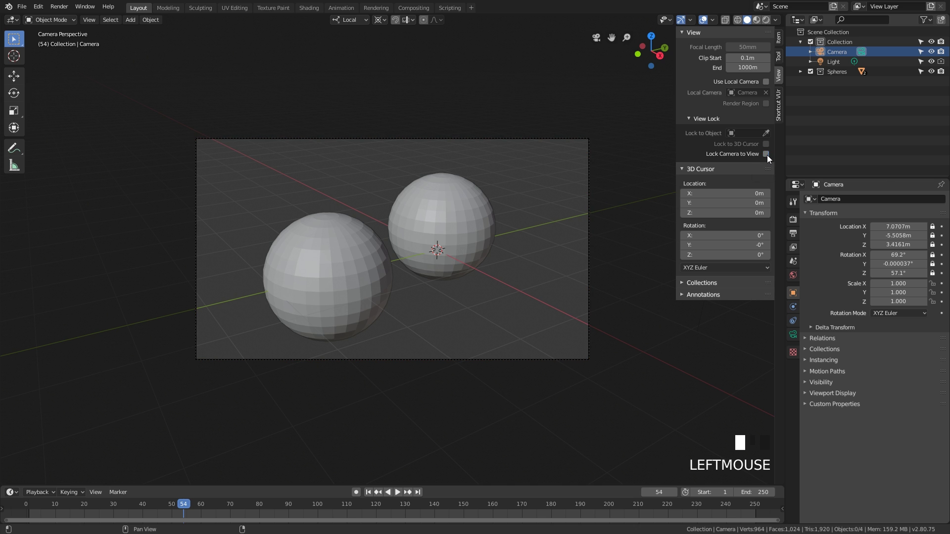
scroll(515, 224, "up", 1)
scroll(515, 227, "up", 2)
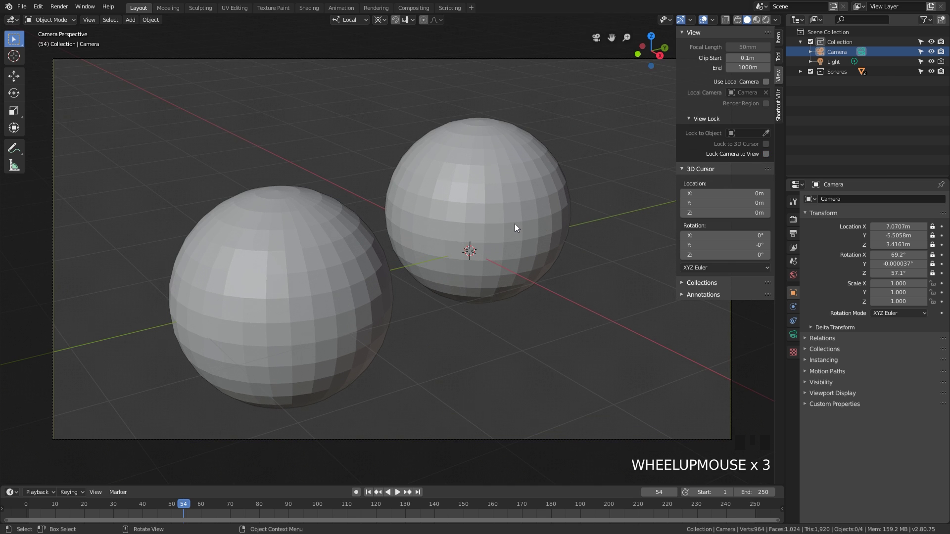
scroll(515, 228, "down", 3)
scroll(514, 228, "up", 3)
scroll(515, 224, "up", 2)
scroll(519, 218, "down", 1)
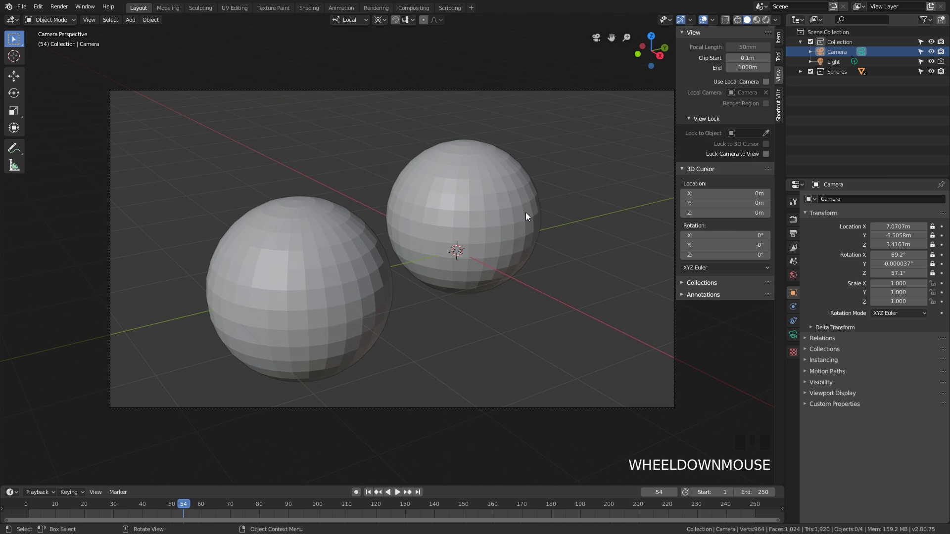
middle_click_drag(525, 212, 420, 223)
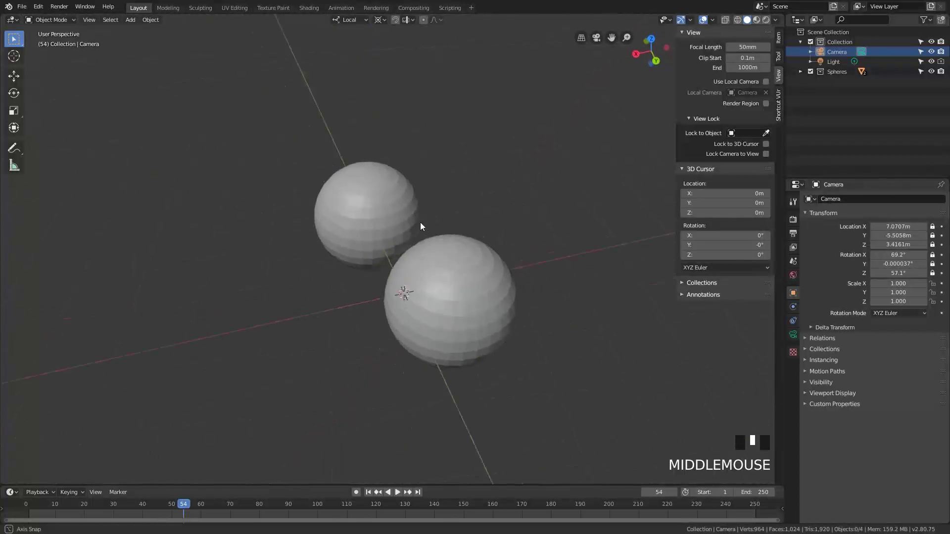
Select the sphere farther from the 3D cursor, then the Light in the Outliner, to compare their property tabs.
scroll(479, 228, "down", 3)
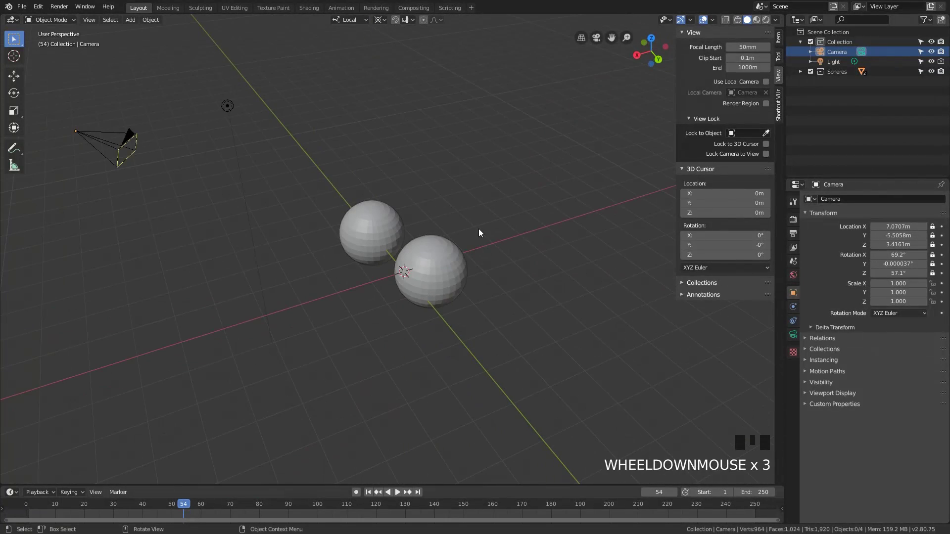
middle_click_drag(478, 229, 440, 227)
scroll(444, 222, "up", 5)
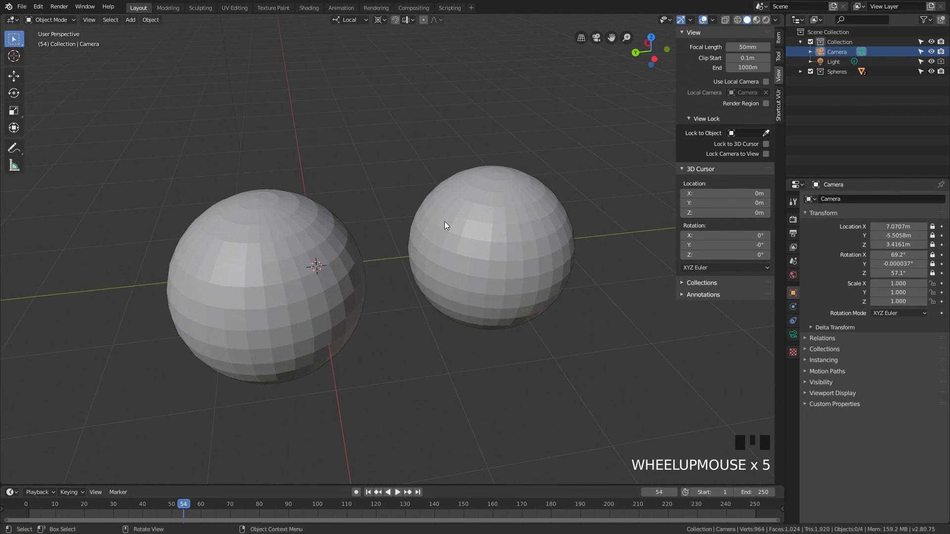
scroll(444, 221, "down", 1)
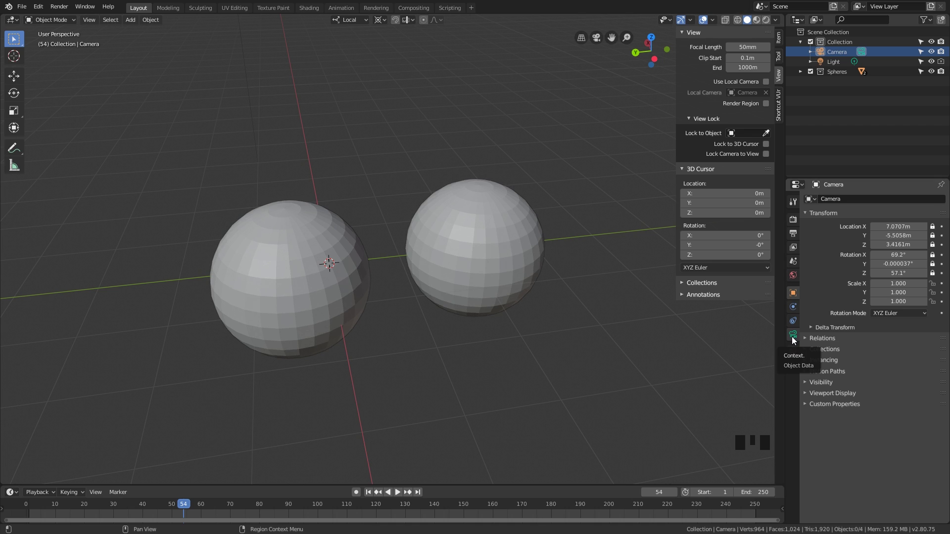
left_click(514, 243)
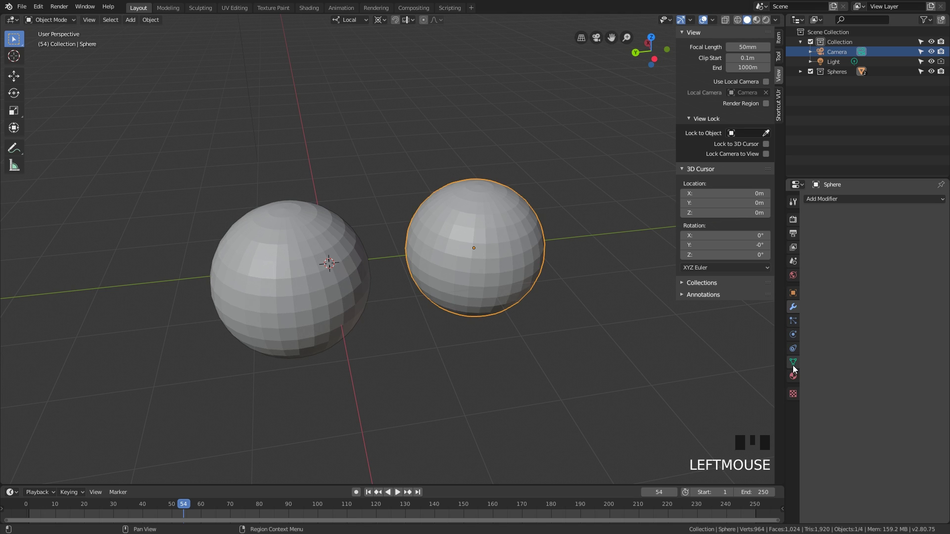
left_click(837, 62)
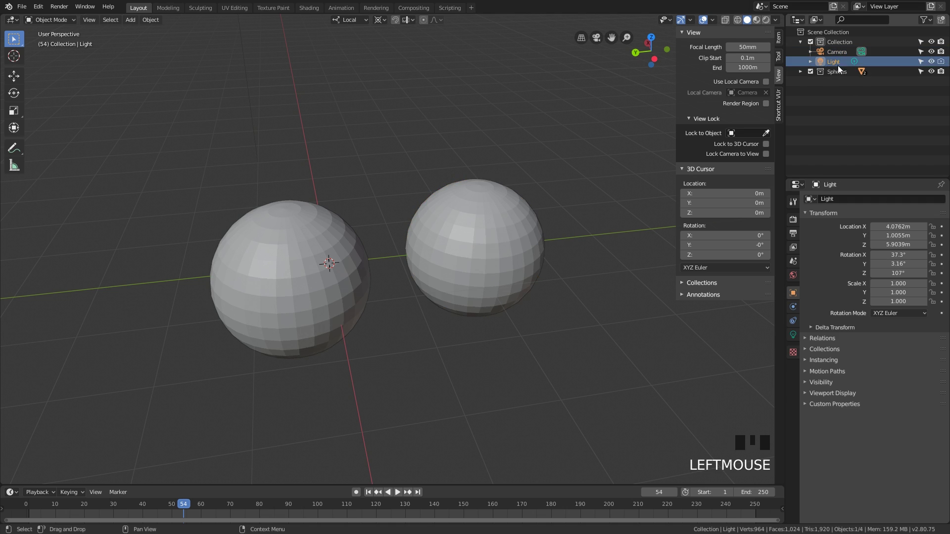
Compare the Camera's object data properties with those of the sphere farther from the 3D cursor.
left_click(834, 50)
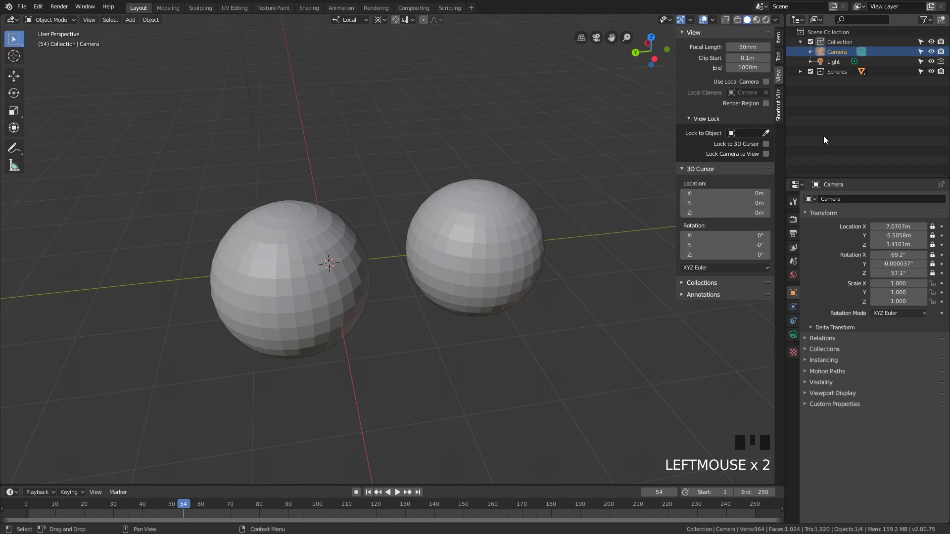
left_click(792, 334)
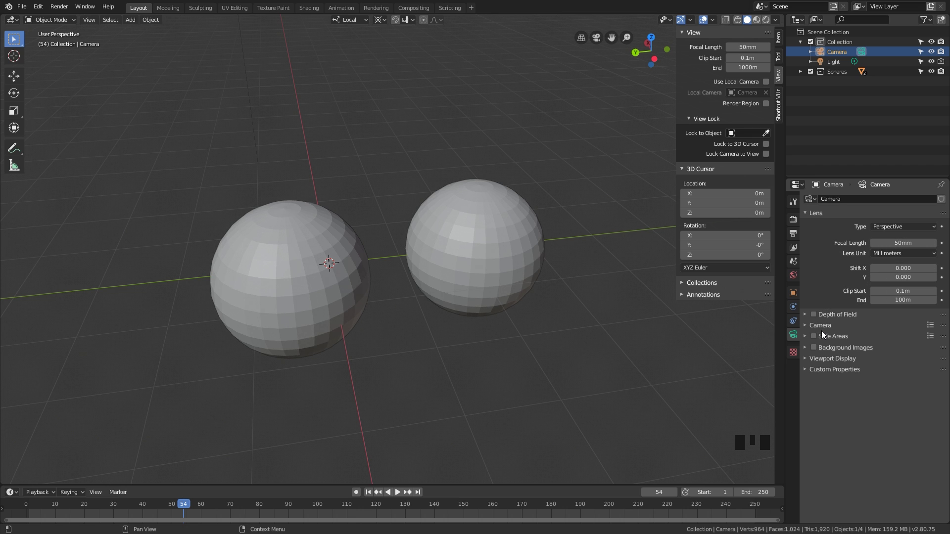
left_click(532, 243)
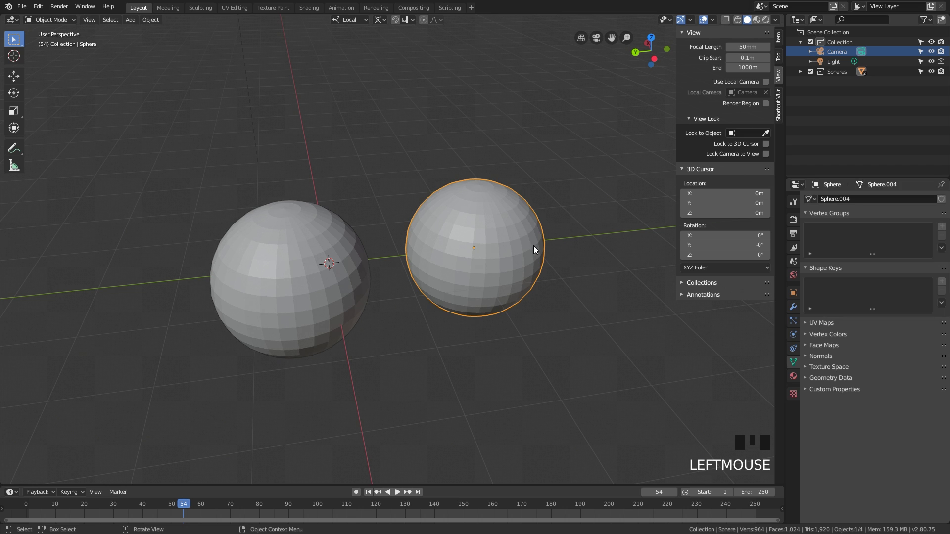
middle_click_drag(533, 245, 503, 255)
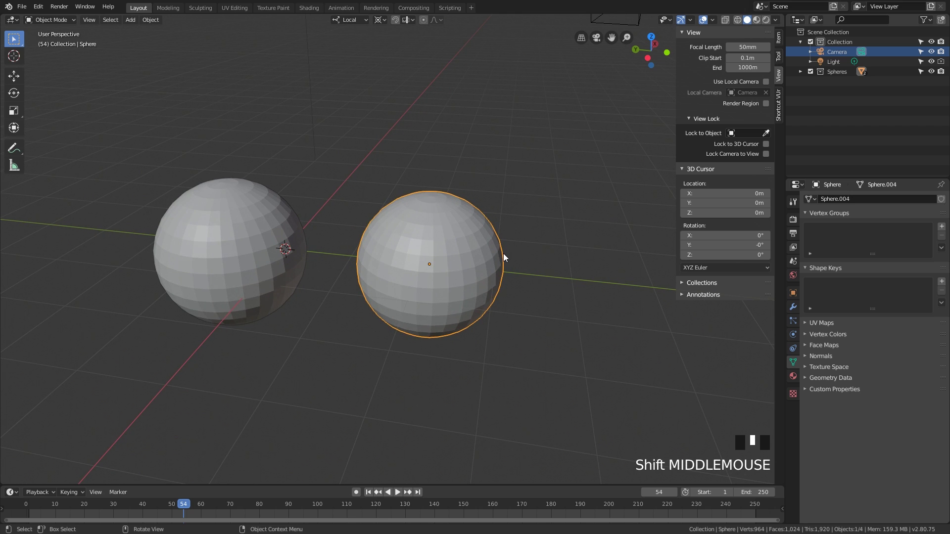
scroll(503, 257, "up", 2)
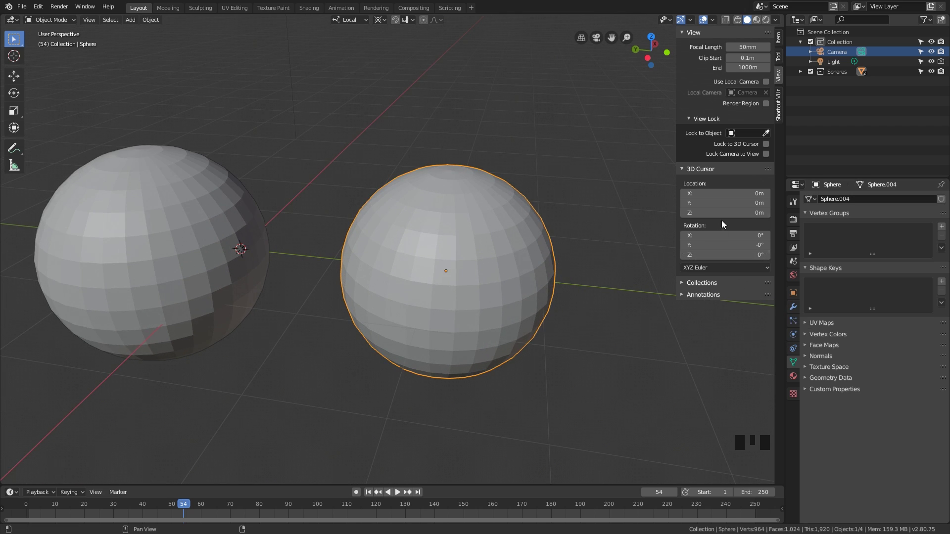
middle_click_drag(557, 269, 547, 288)
Hide the sidebar and add a Subdivision Surface modifier with 2 viewport subdivisions to the selected sphere.
key("n")
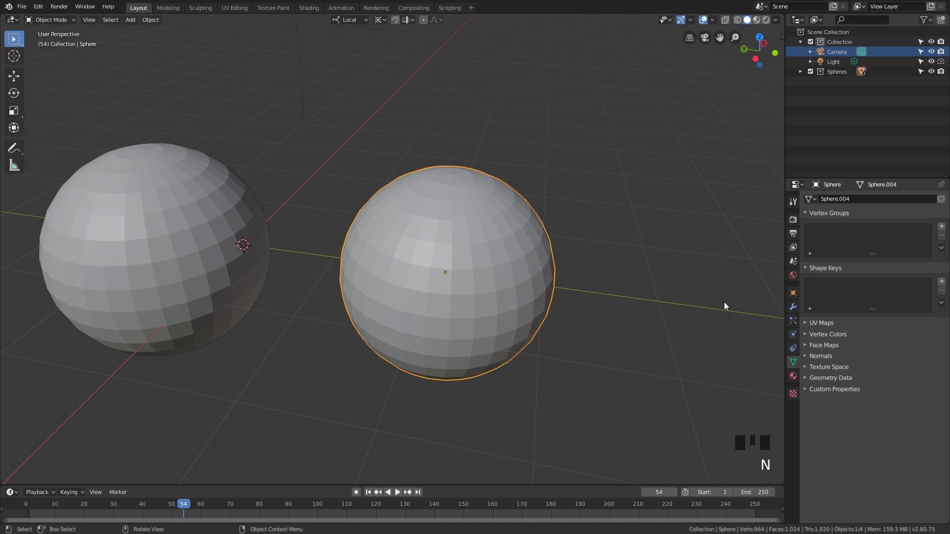
left_click(793, 308)
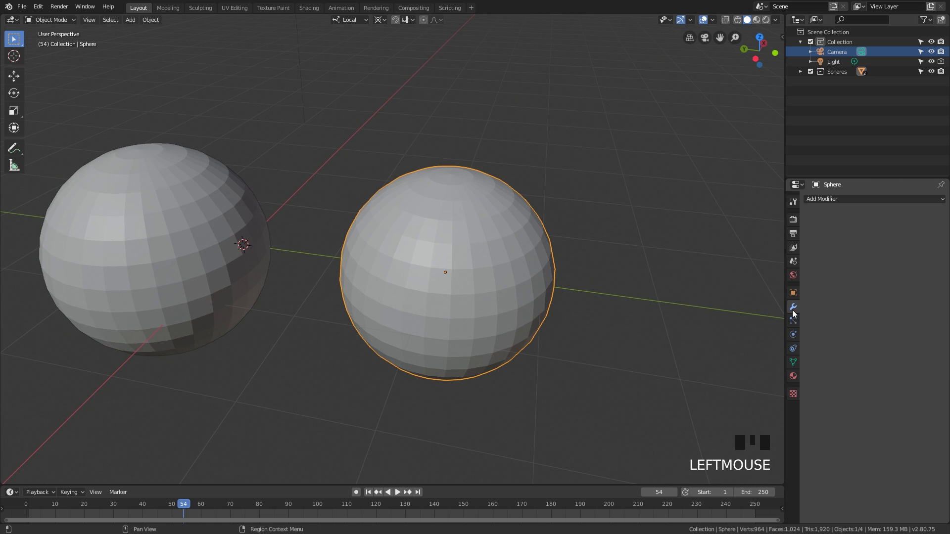
left_click(827, 200)
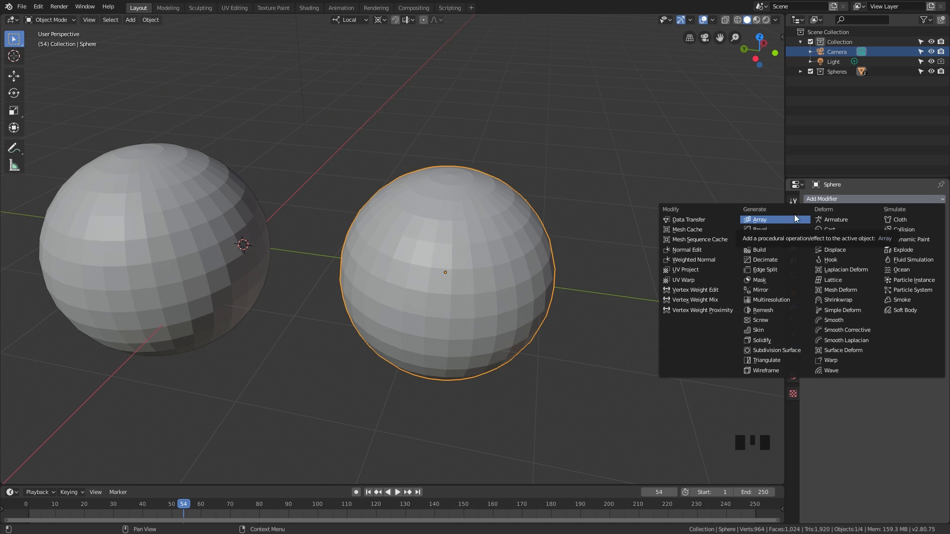
left_click(801, 351)
middle_click_drag(561, 293, 562, 265, "shift")
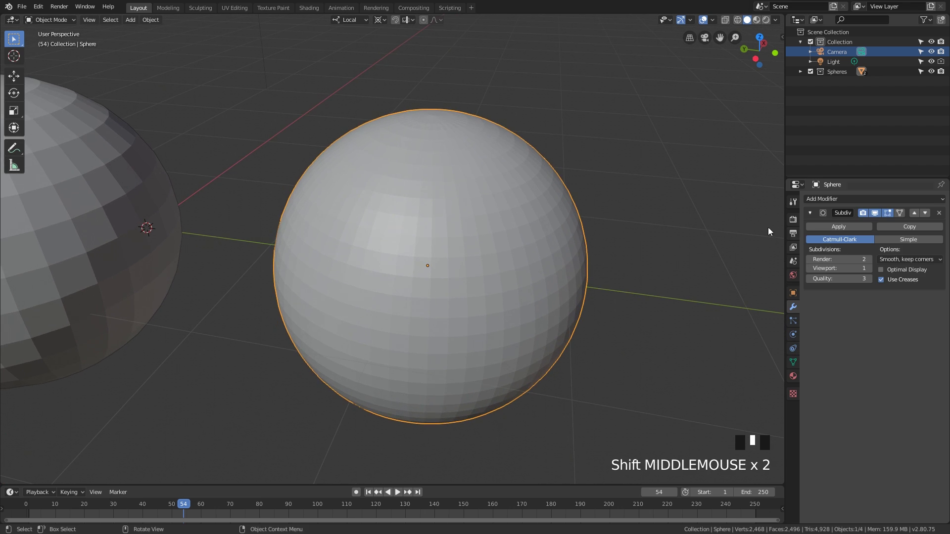
left_click(870, 268)
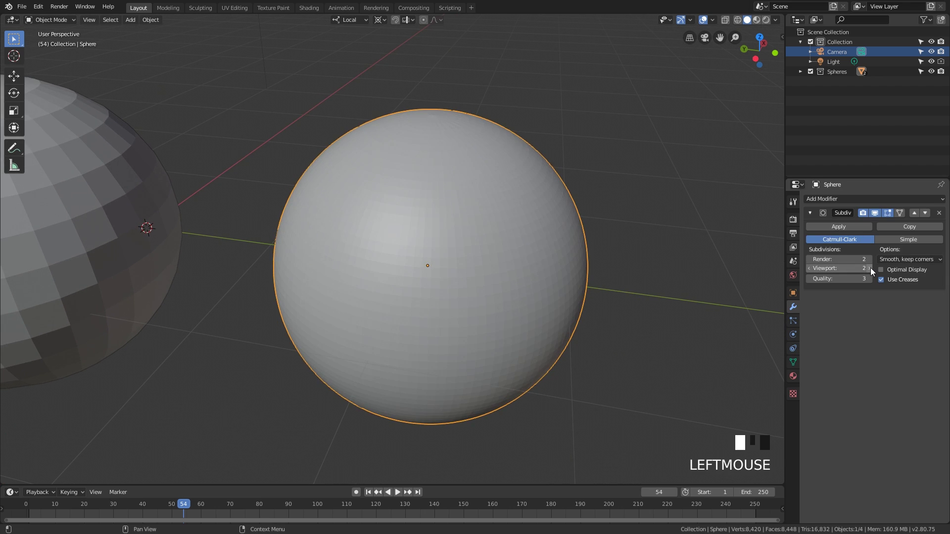
middle_click_drag(501, 243, 471, 237)
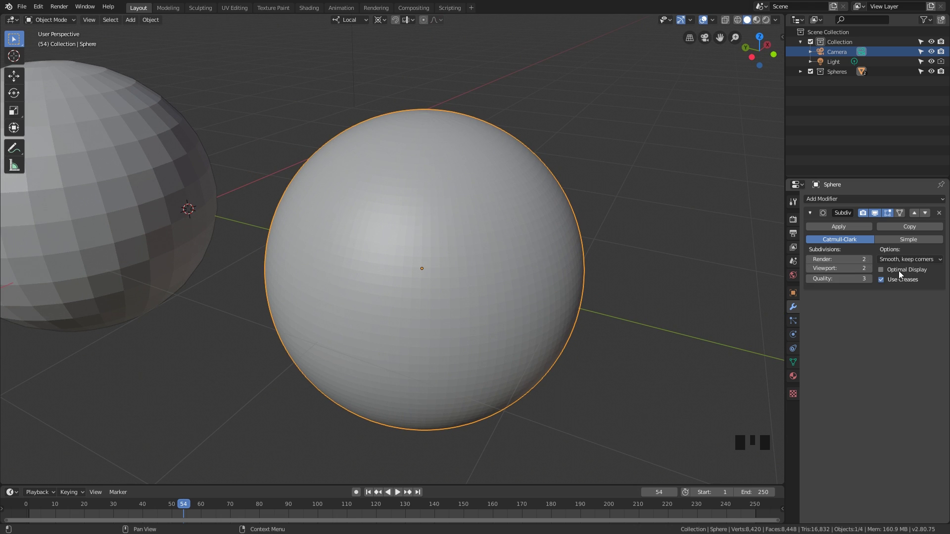
Inspect both spheres in wireframe, select the sphere nearer the 3D cursor, and return to solid shading.
mouse_move(549, 250)
middle_mouse_down()
mouse_move(523, 248)
mouse_move(544, 244)
middle_mouse_up()
key("shift+z")
scroll(170, 191, "down", 2)
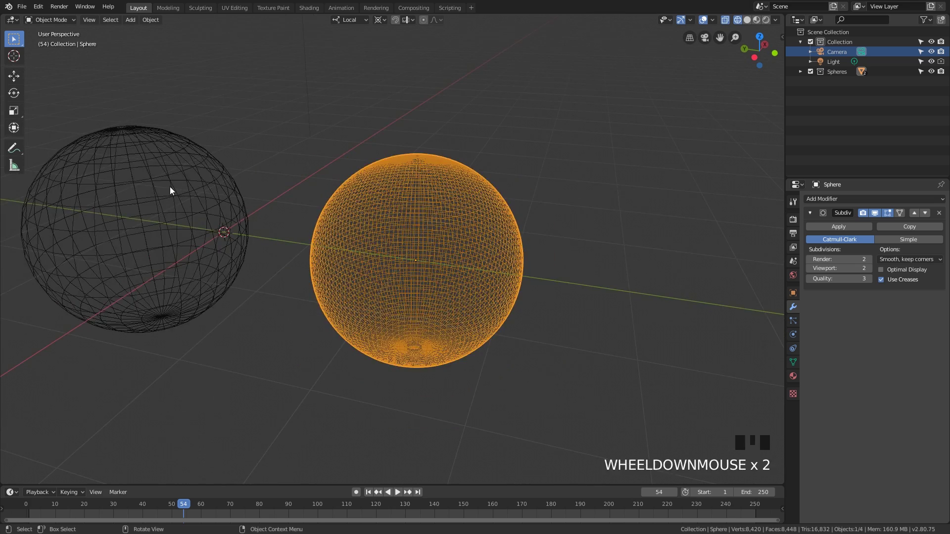
left_click(170, 191)
middle_click_drag(170, 190, 331, 206, "shift")
key("shift+z")
Try subdivision levels 1, 2 and 3 on the sphere nearer the 3D cursor, then set its level to 0.
key("ctrl+1")
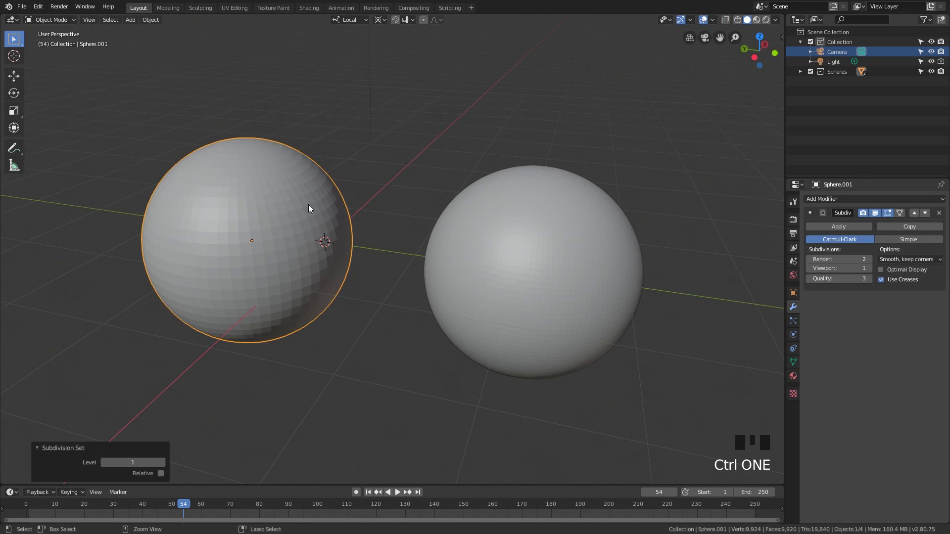
key("ctrl+2")
key("ctrl+3")
key("ctrl+2")
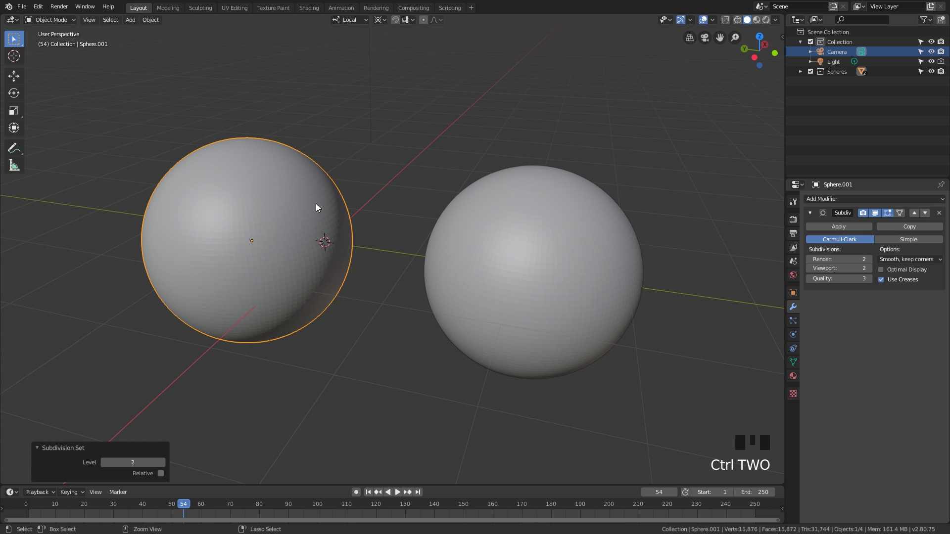
key("ctrl+1")
middle_click_drag(315, 203, 436, 226)
key("ctrl+0")
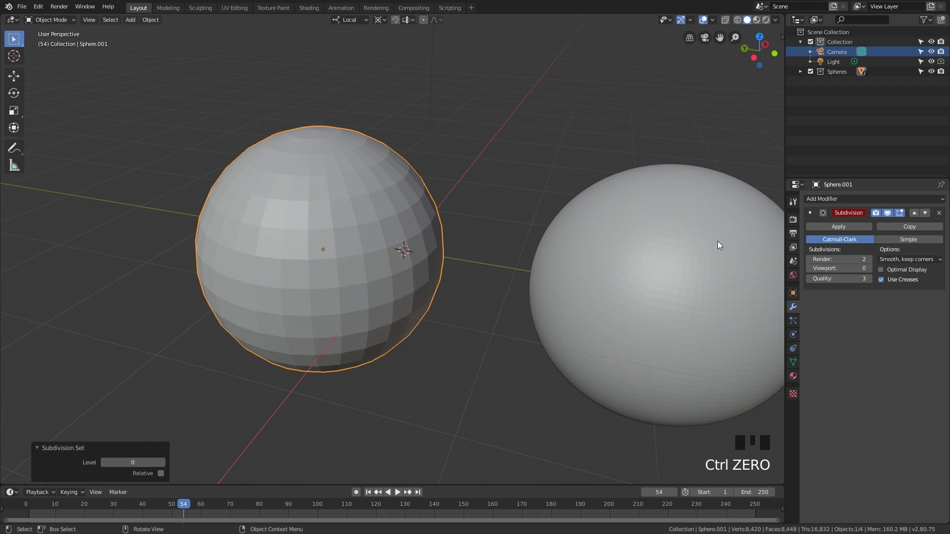
mouse_move(456, 261)
middle_mouse_down()
mouse_move(402, 254)
mouse_move(441, 250)
mouse_move(450, 265)
middle_mouse_up()
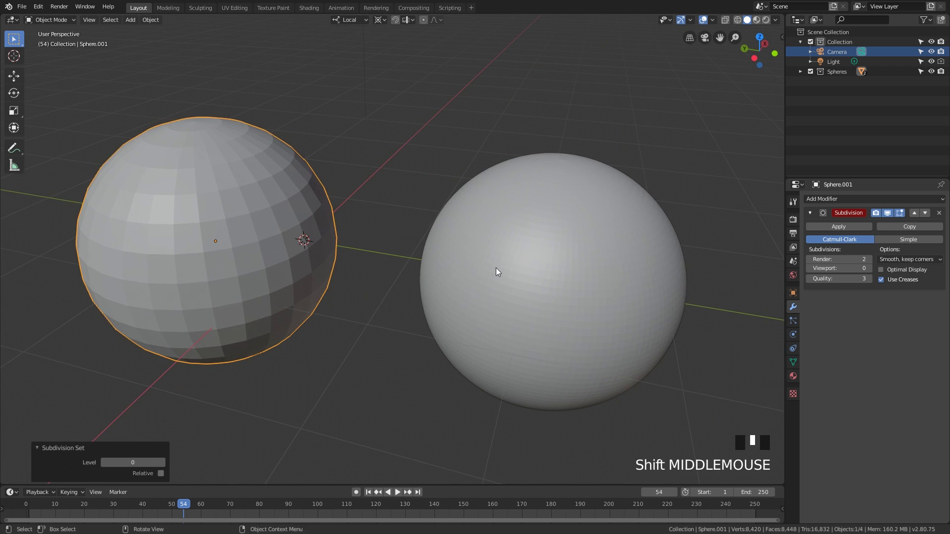
Select the subdivided sphere farther from the 3D cursor and apply Shade Smooth to it.
left_click(550, 238)
middle_click_drag(551, 238, 449, 185, "shift")
scroll(469, 228, "up", 2)
scroll(459, 216, "down", 4)
right_click(457, 198)
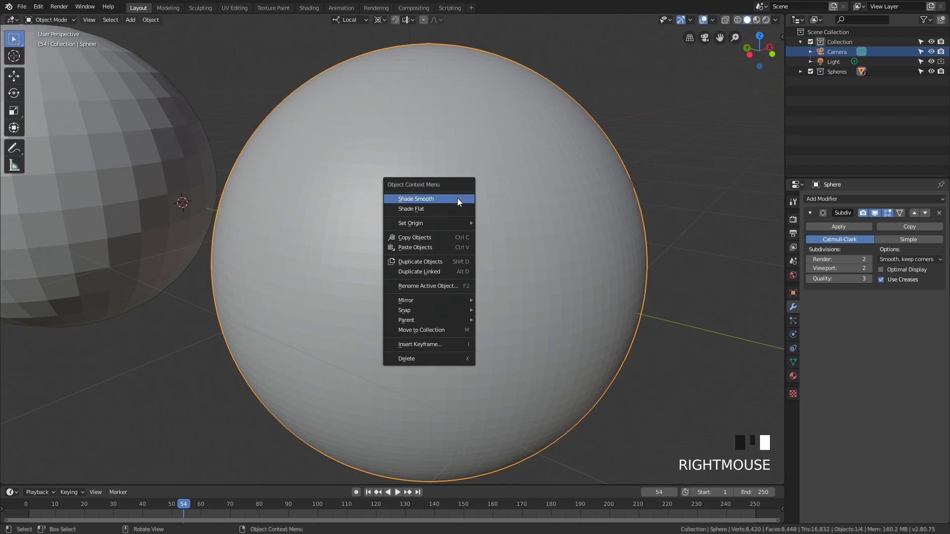
left_click(457, 198)
scroll(458, 199, "down", 2)
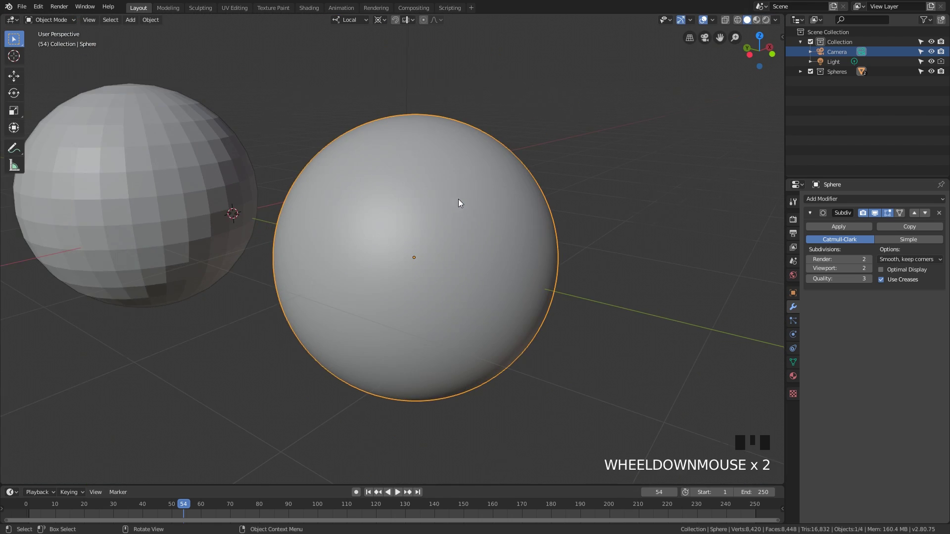
middle_click_drag(458, 199, 523, 224)
Delete the smooth-shaded sphere, then apply Shade Smooth to the remaining sphere.
key("x")
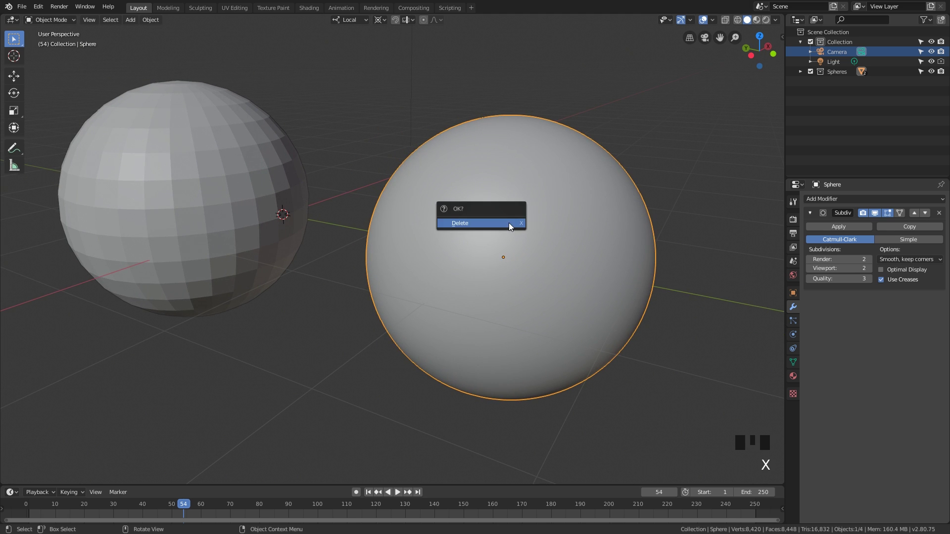
left_click(497, 224)
left_click(279, 200)
middle_click_drag(279, 200, 515, 244, "shift")
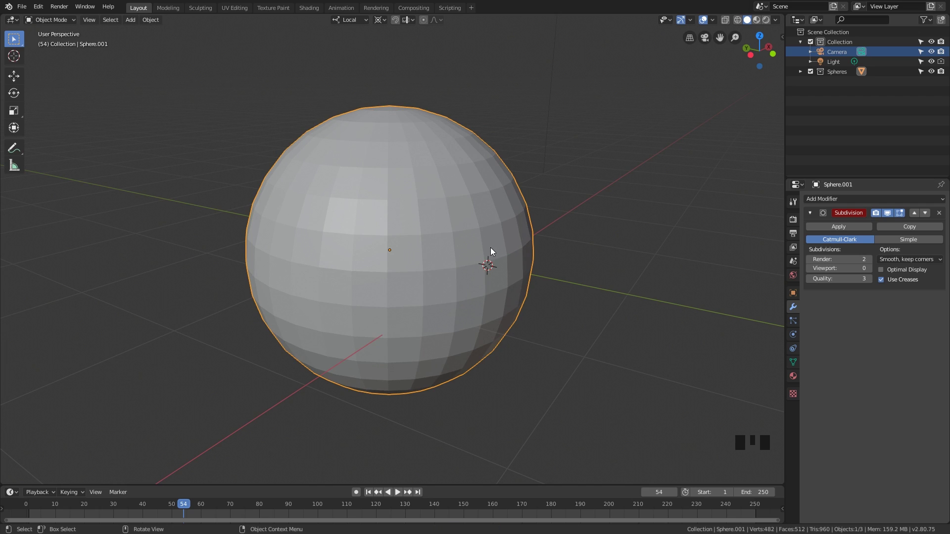
right_click(480, 210)
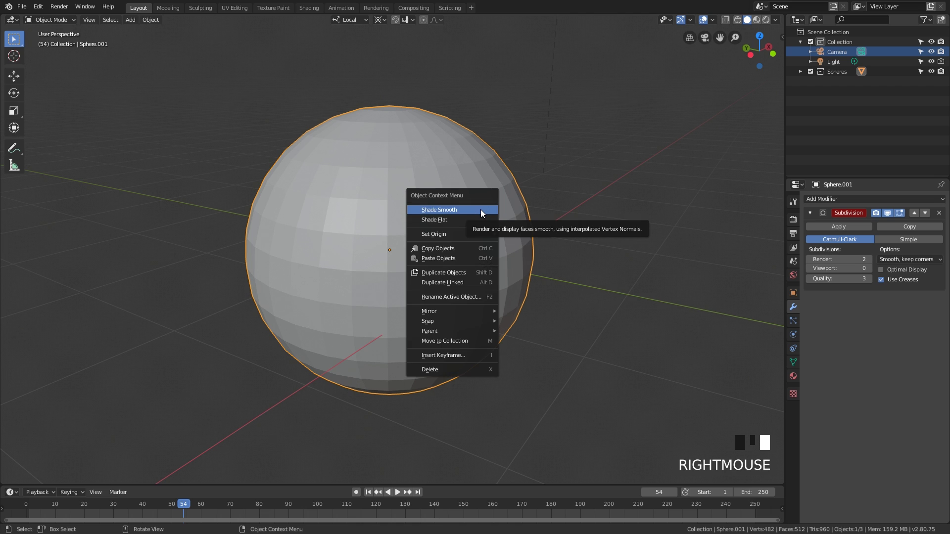
left_click(480, 209)
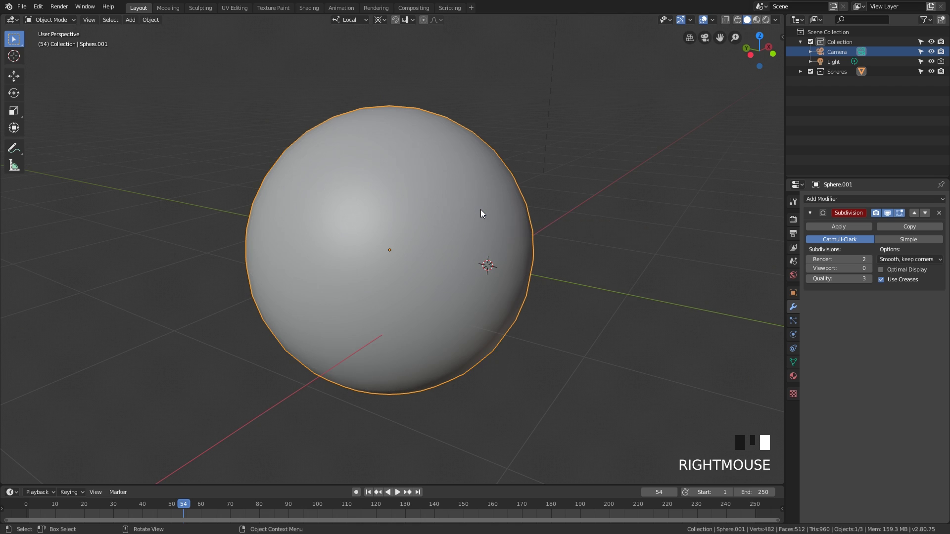
Enable Auto Smooth under Normals in the sphere's object data properties.
double_click(792, 362)
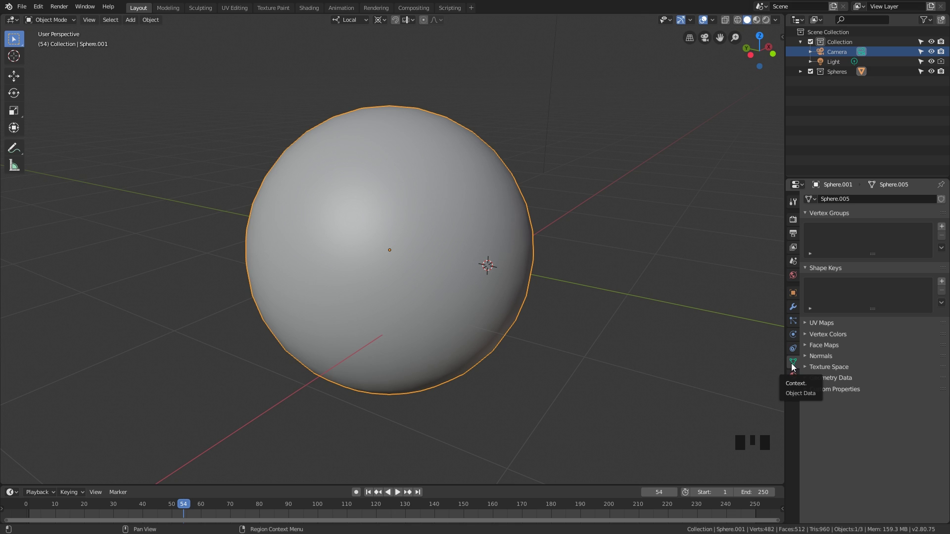
left_click(820, 355)
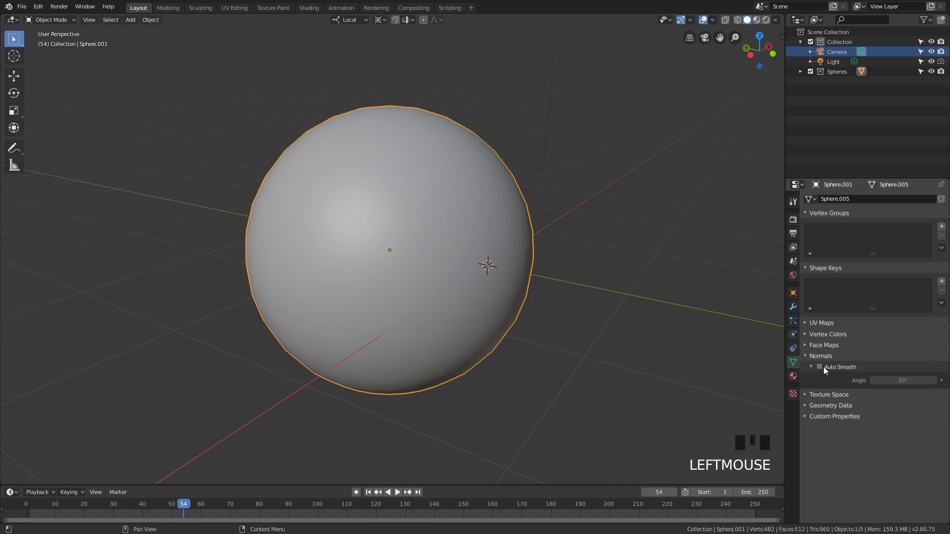
left_click(823, 366)
middle_click_drag(646, 304, 543, 200)
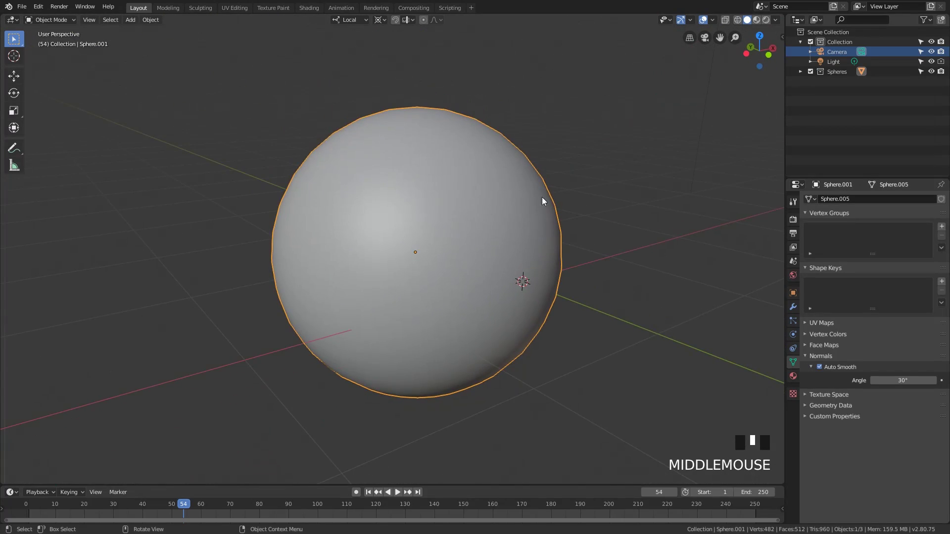
Delete the remaining sphere and add a mesh cylinder in its place.
left_click(459, 207)
key("x")
left_click(459, 207)
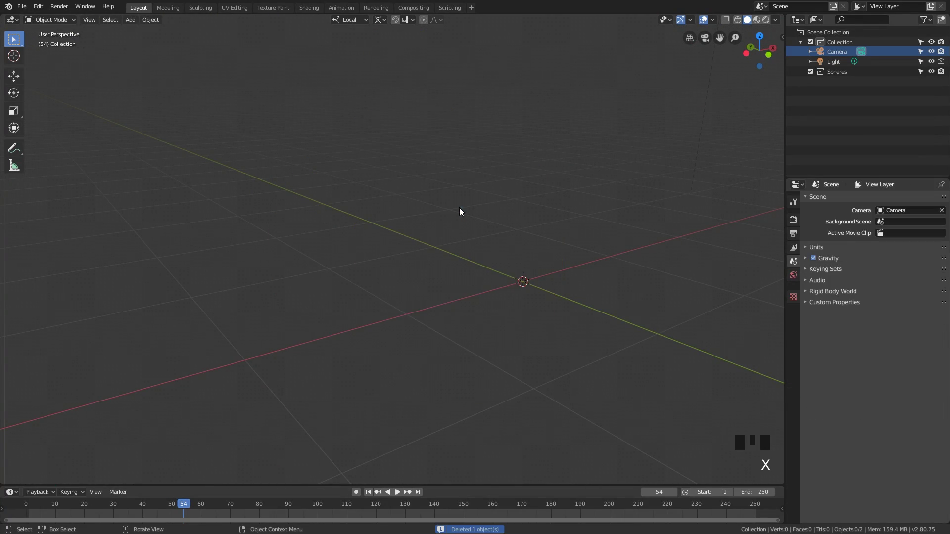
key("shift+a")
left_click(512, 257)
middle_click_drag(508, 256, 465, 219)
Enable Auto Smooth for the cylinder's normals and apply Shade Smooth to it.
left_click(827, 367)
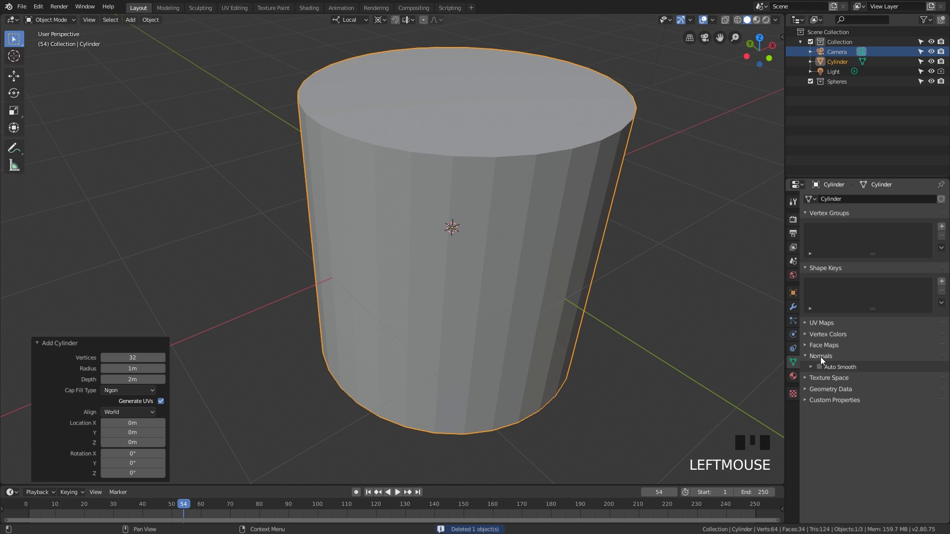
left_click(819, 367)
right_click(517, 194)
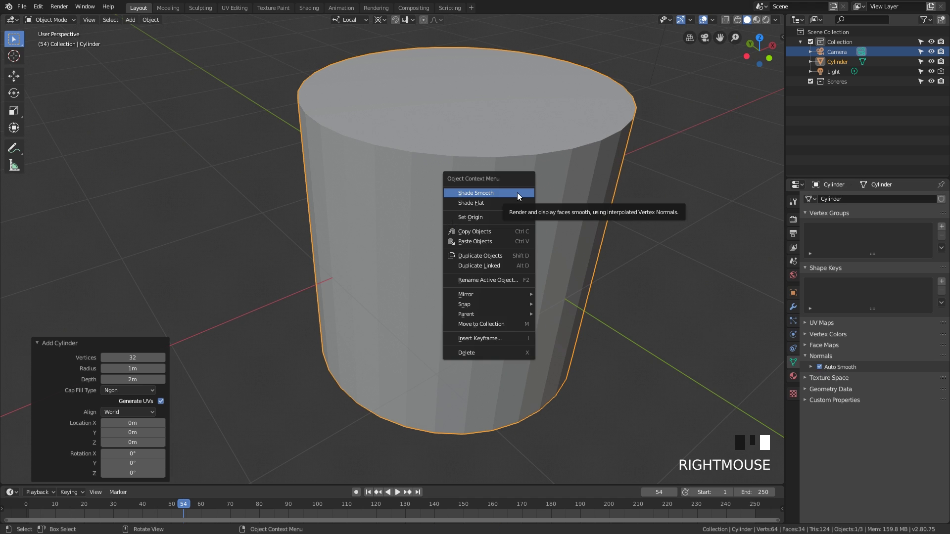
left_click(518, 193)
middle_click_drag(528, 205, 526, 225)
scroll(529, 193, "down", 2)
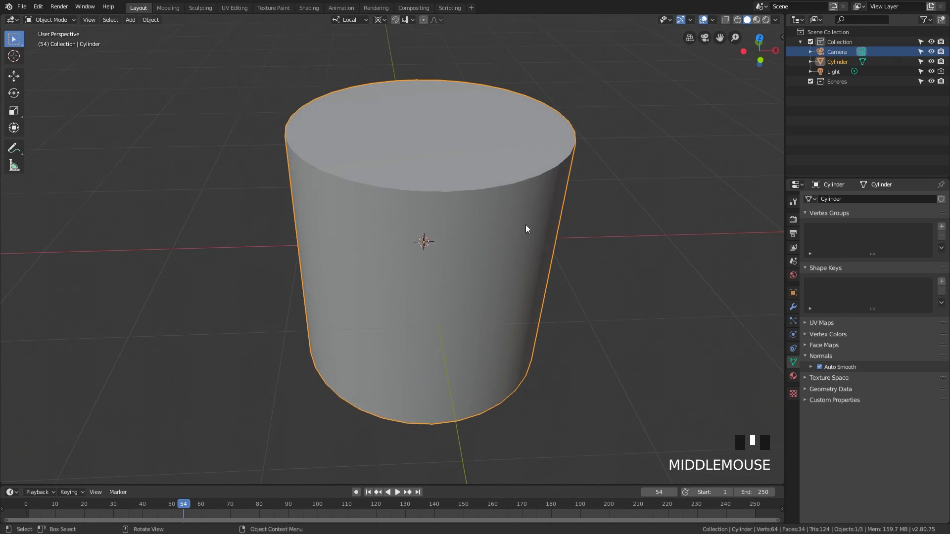
Show the cylinder's Auto Smooth settings and set the angle to 45.6°.
left_click(811, 368)
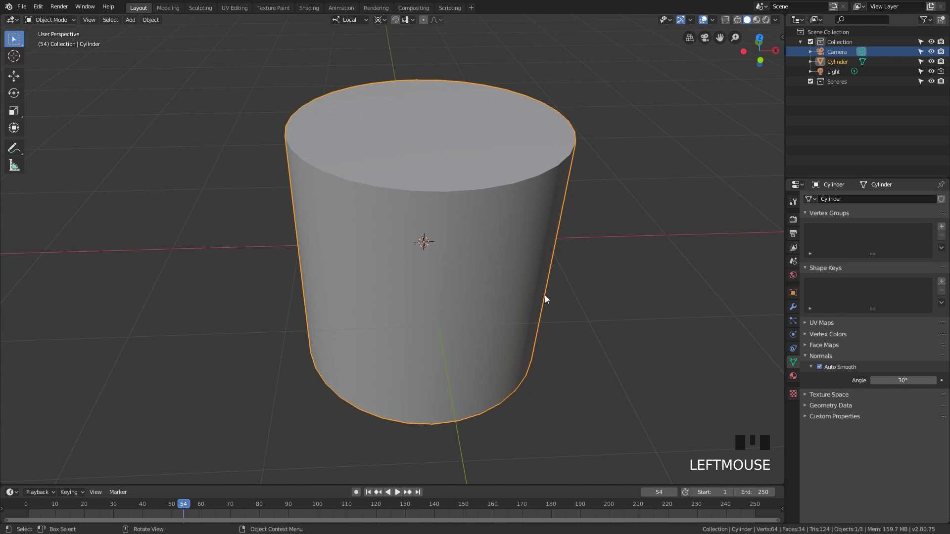
middle_click_drag(545, 295, 511, 276)
mouse_move(901, 380)
left_mouse_down()
mouse_move(916, 380)
mouse_move(880, 380)
left_mouse_up()
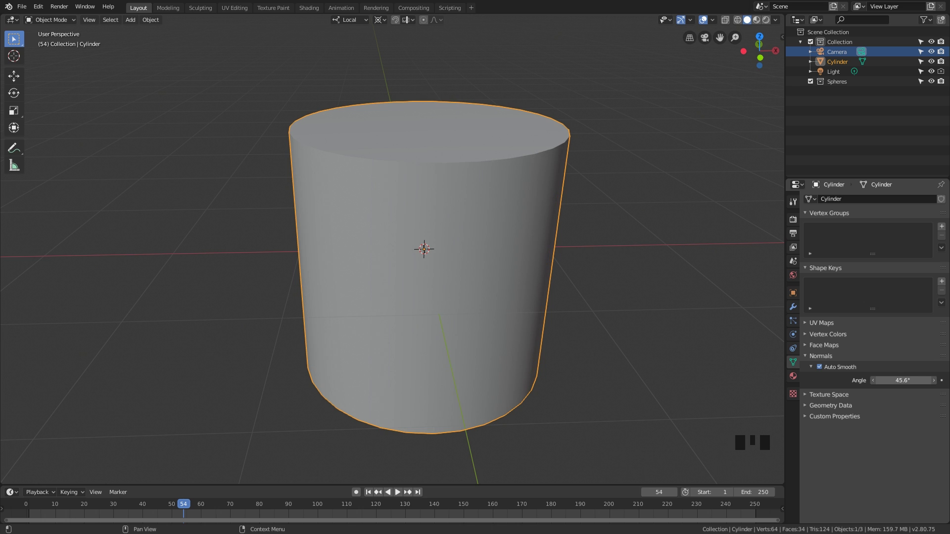
middle_click_drag(452, 244, 591, 272)
Delete the cylinder and add a mesh torus.
double_click(444, 248)
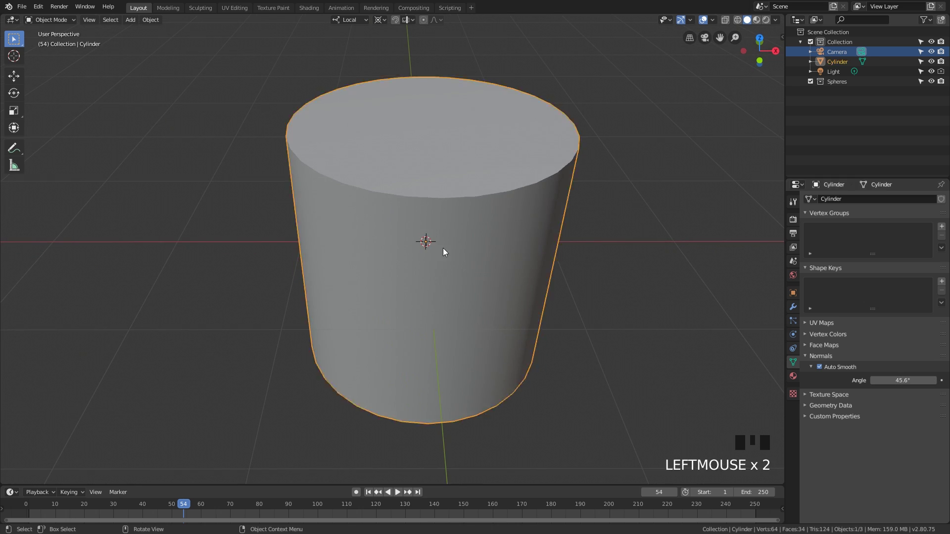
key("x")
left_click(435, 188)
key("shift+a")
mouse_move(435, 187)
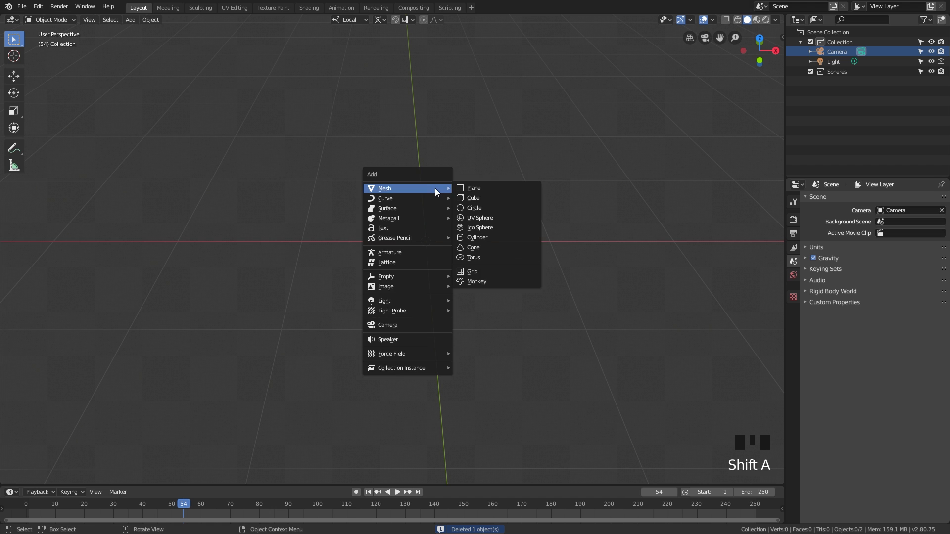
left_click(482, 257)
middle_click_drag(482, 257, 521, 245)
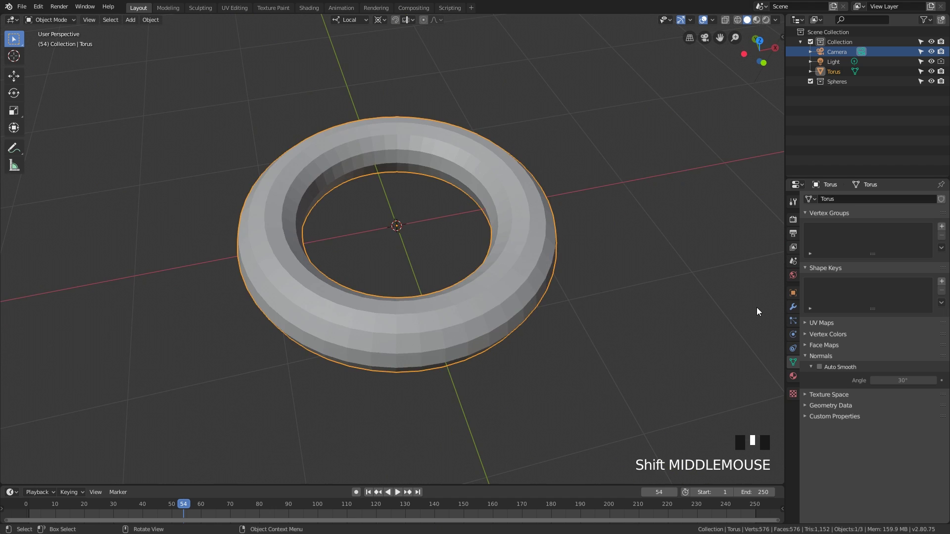
Create a new material for the torus and set its base color to purple, about hue 0.699 and saturation 0.432.
left_click(792, 376)
middle_click_drag(490, 274, 503, 269)
scroll(538, 275, "up", 2)
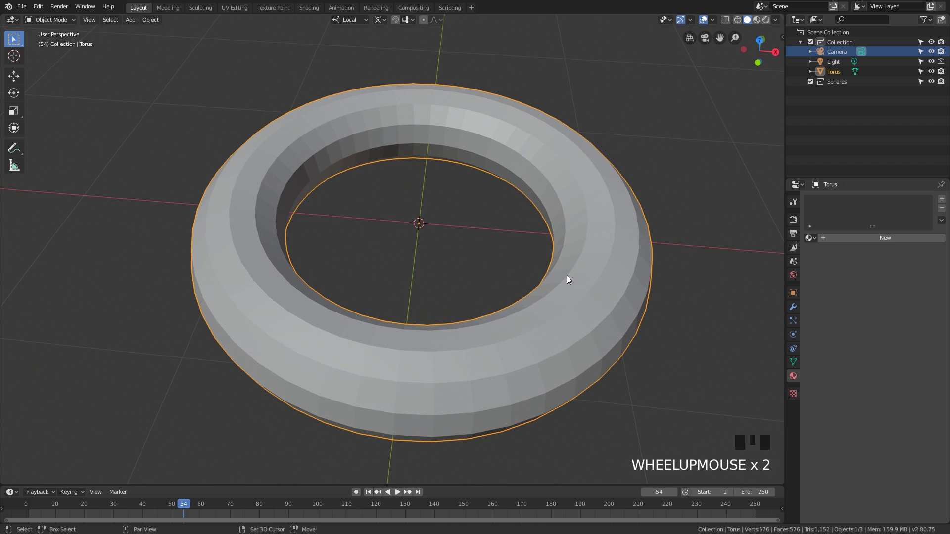
middle_click_drag(566, 275, 567, 277, "shift")
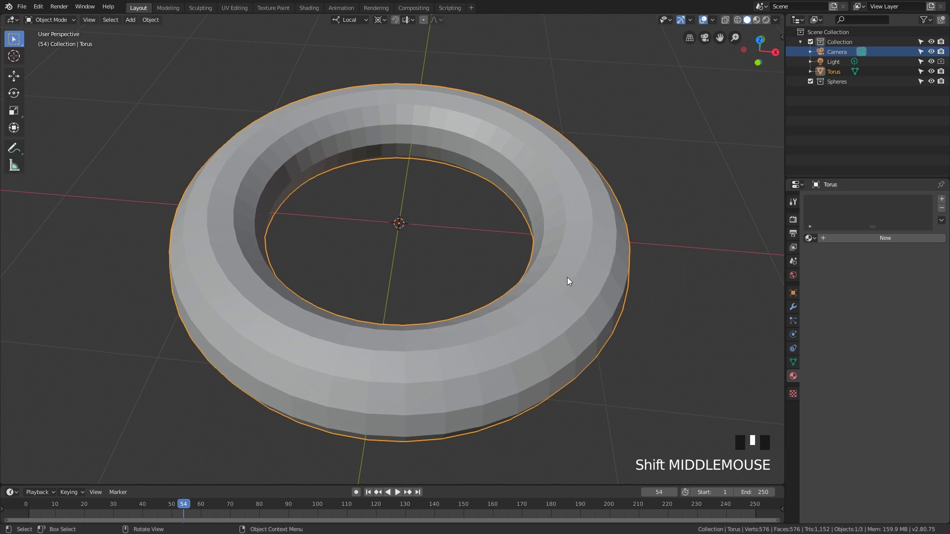
left_click(872, 240)
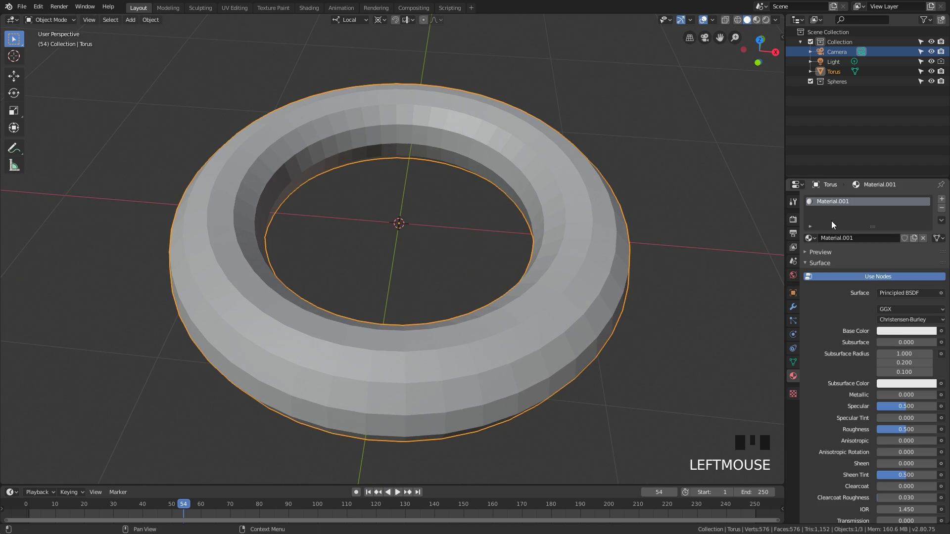
middle_click_drag(779, 277, 865, 332)
left_click(902, 331)
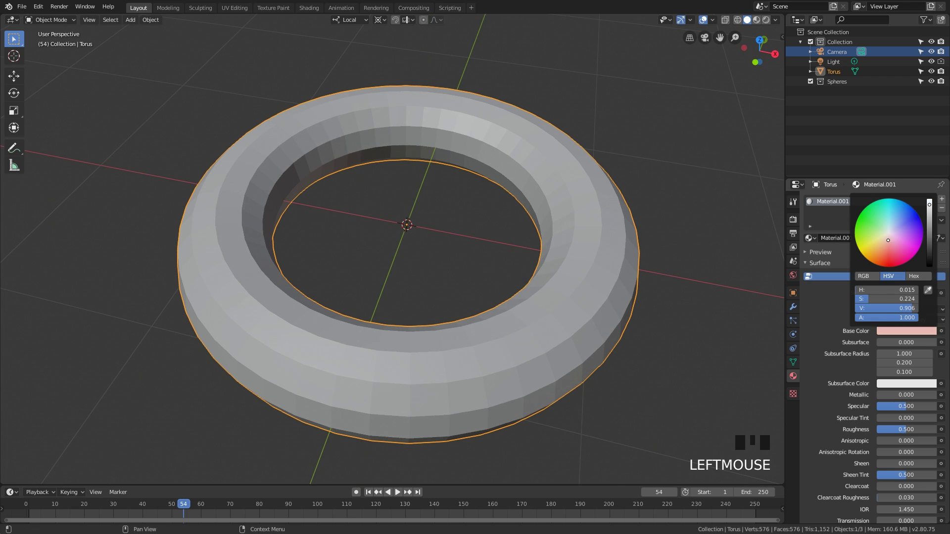
mouse_move(890, 233)
left_mouse_down()
mouse_move(880, 228)
mouse_move(889, 242)
mouse_move(903, 228)
left_mouse_up()
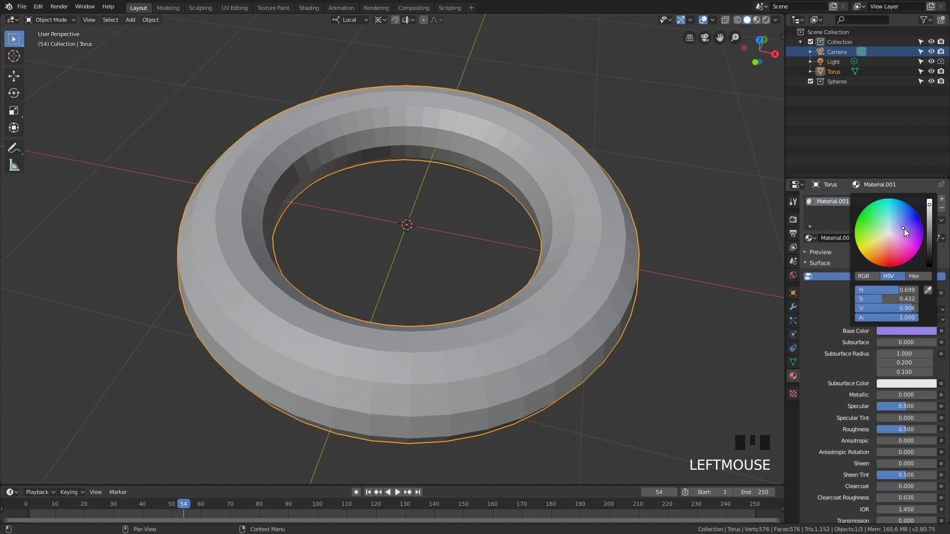
Preview the torus in Rendered viewport shading and leave the viewport in LookDev shading.
middle_click_drag(584, 260, 464, 244)
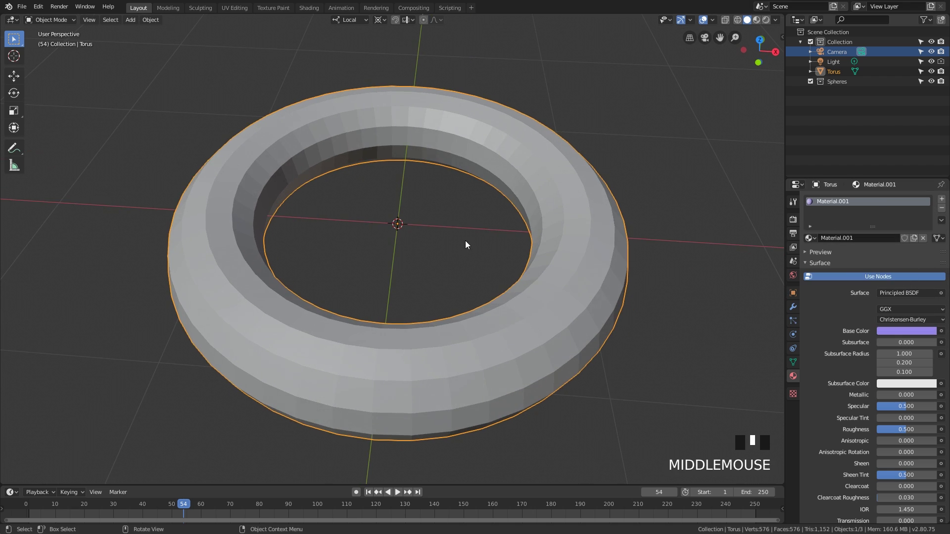
left_click(765, 21)
left_click(766, 20)
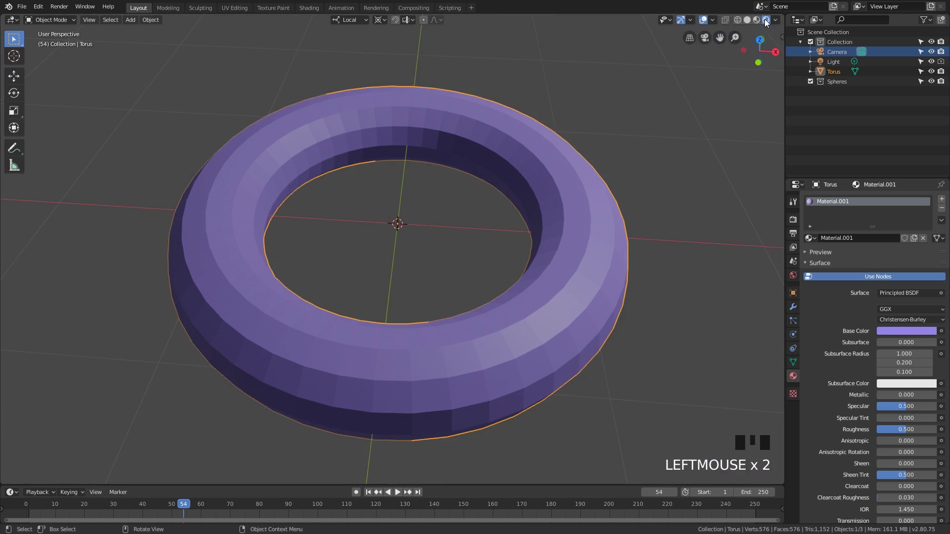
left_click(756, 21)
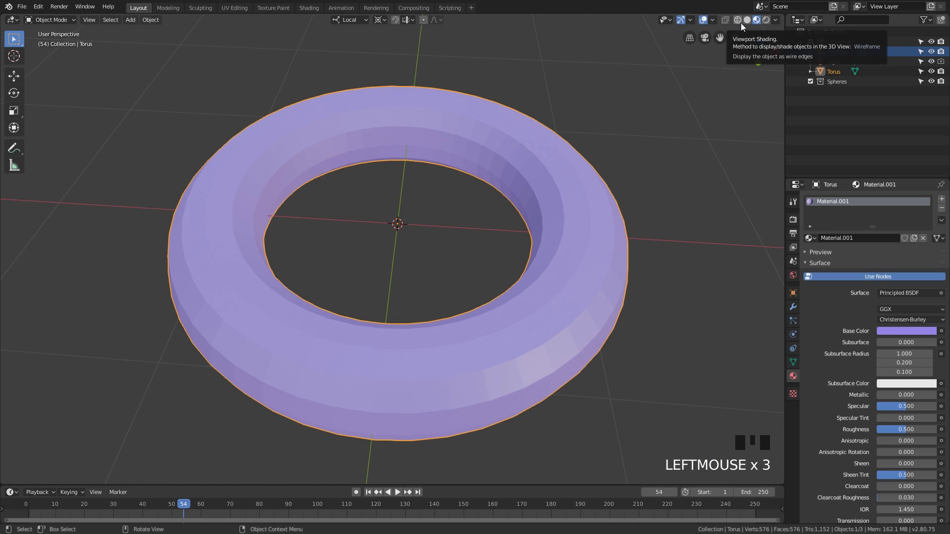
middle_click_drag(491, 260, 523, 281)
scroll(524, 281, "down", 2)
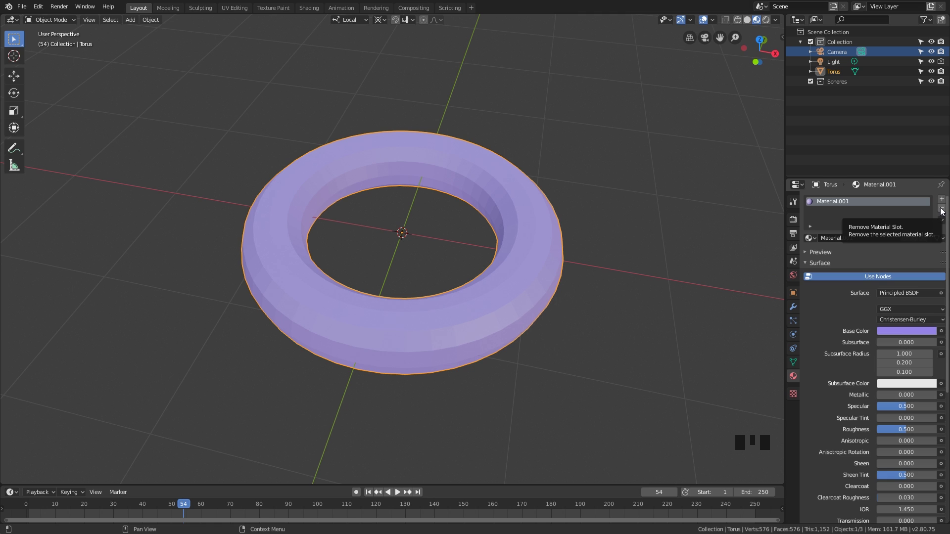
Remove the torus's material slot and assign the existing Material.001 to the torus again.
left_click(941, 210)
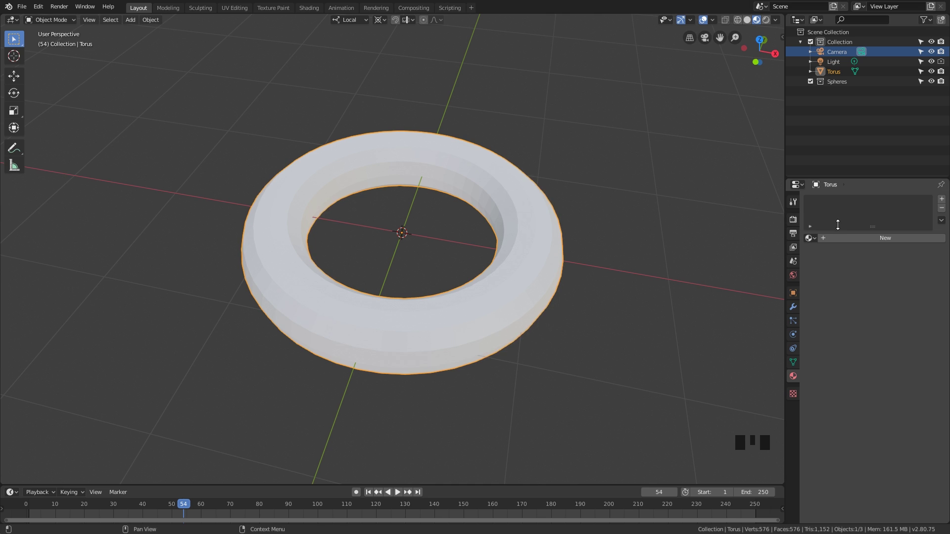
left_click(810, 238)
left_click(823, 259)
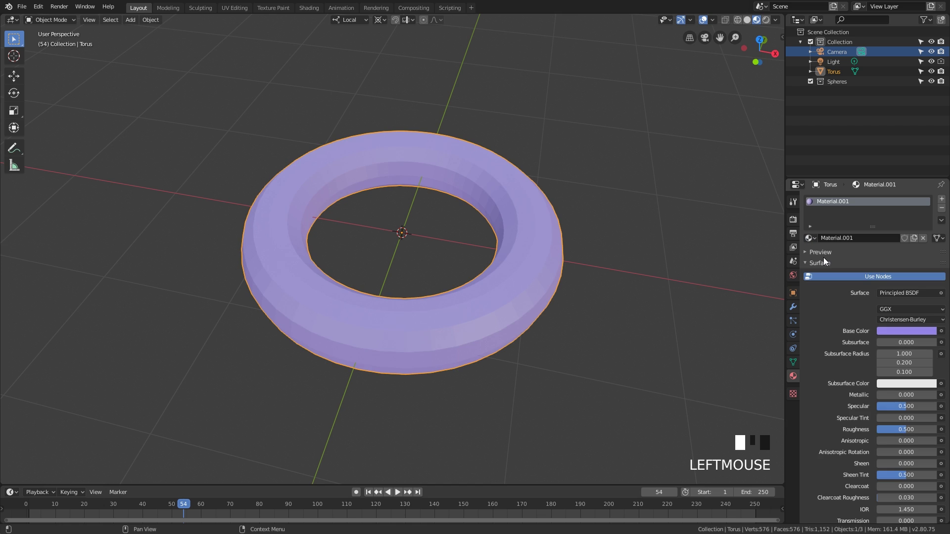
middle_click_drag(518, 242, 575, 262)
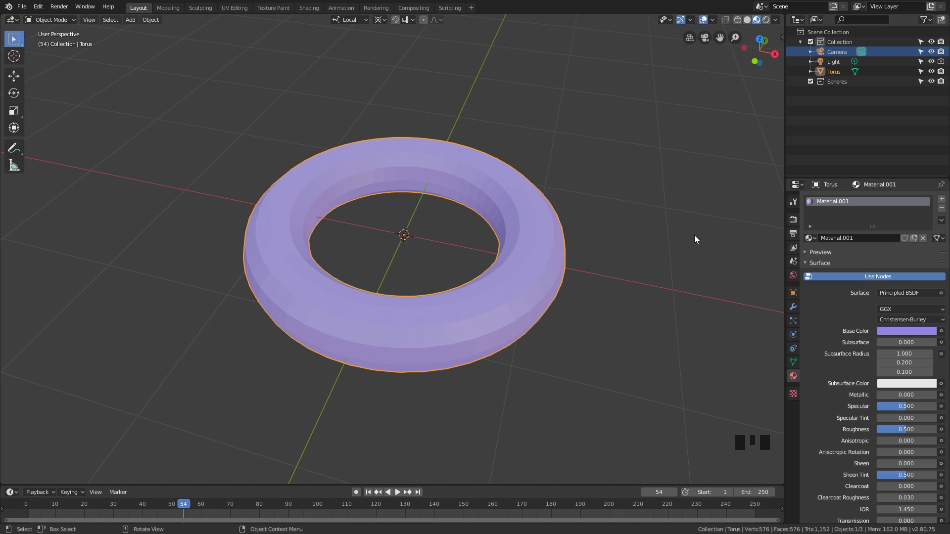
middle_click_drag(617, 220, 592, 213)
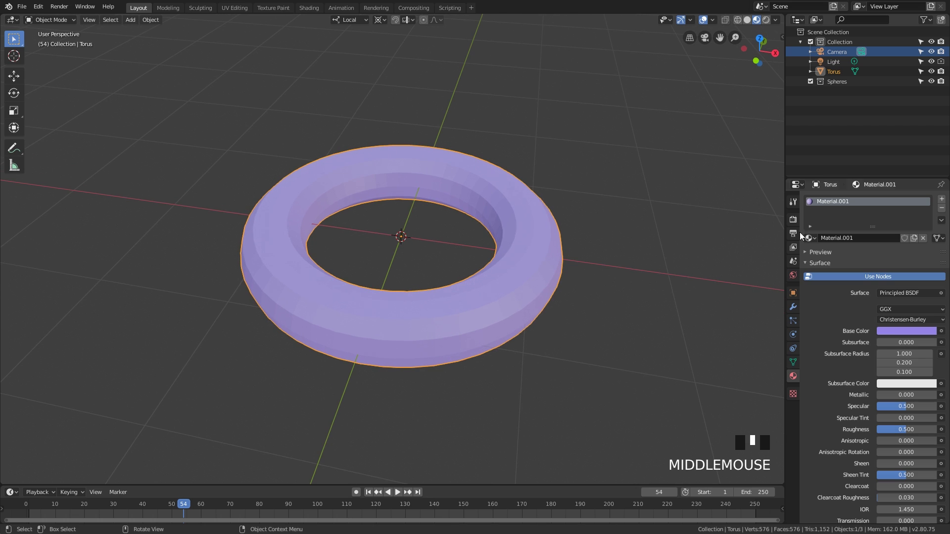
left_click(814, 238)
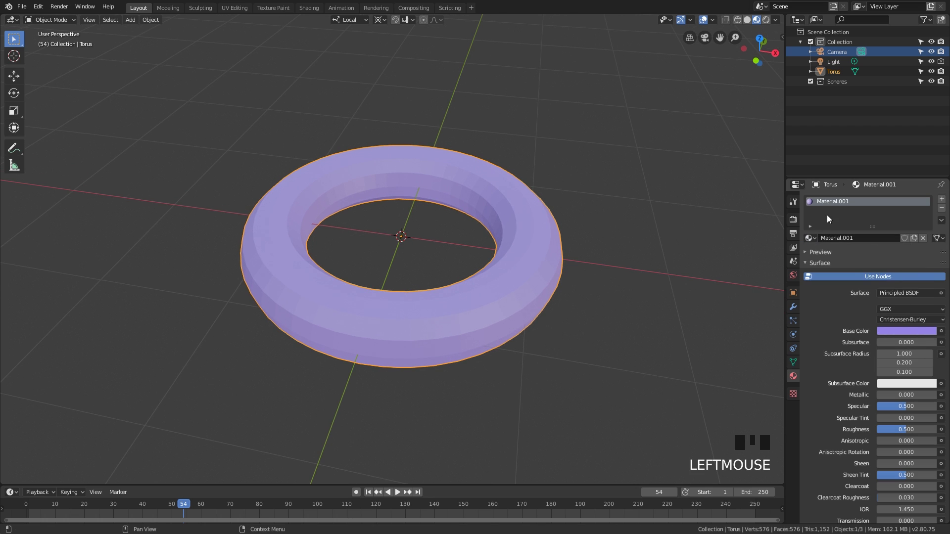
Add a second material slot to the torus with a new material and give it a red base color.
left_click(941, 198)
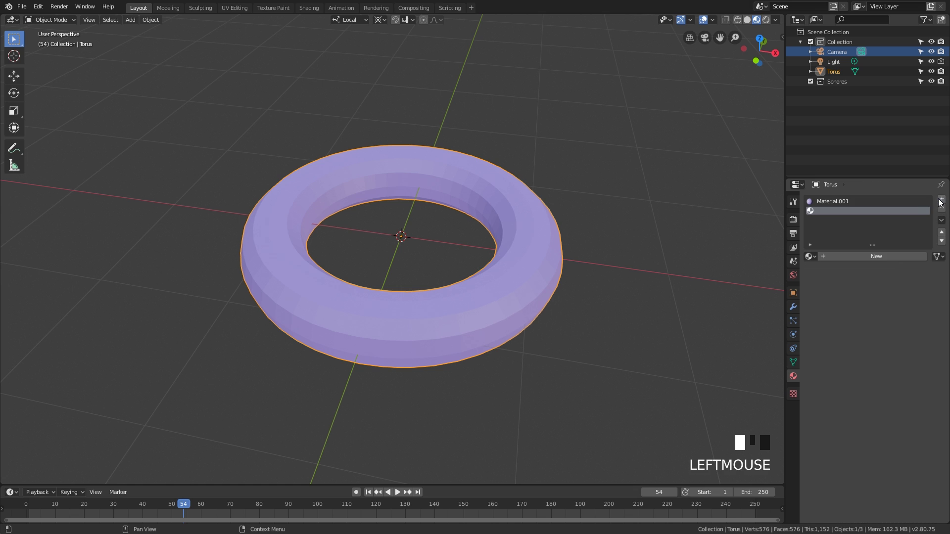
left_click(875, 257)
left_click(893, 348)
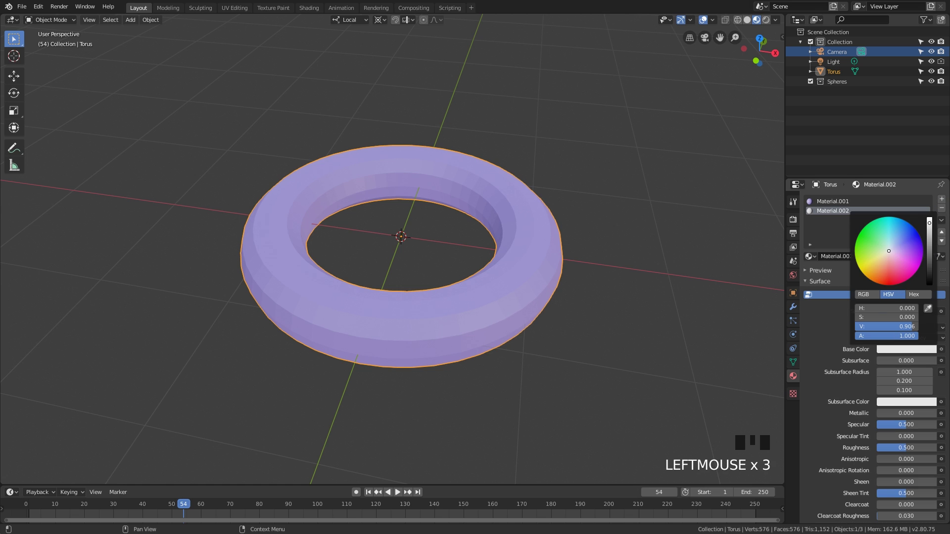
left_click(886, 283)
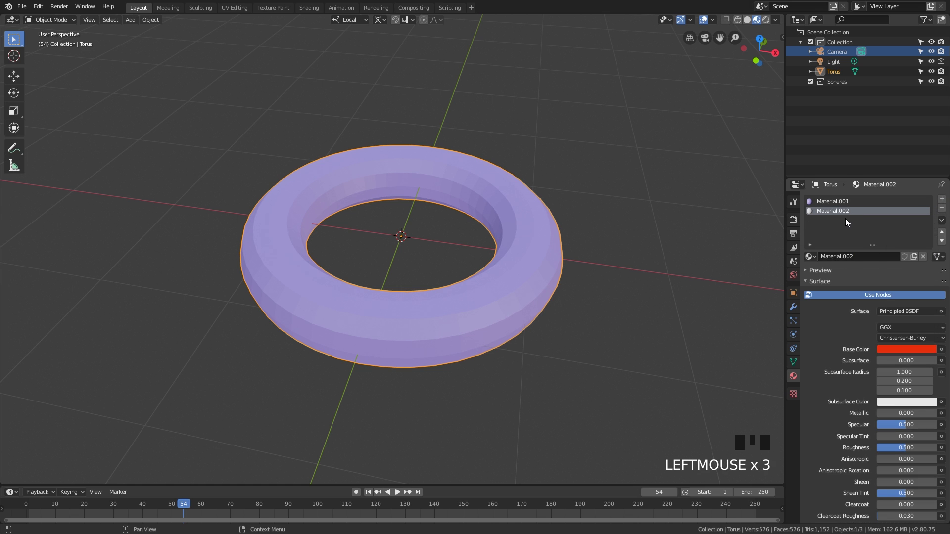
Move the red Material.002 slot above Material.001 and back down, and deselect the torus.
left_click(940, 233)
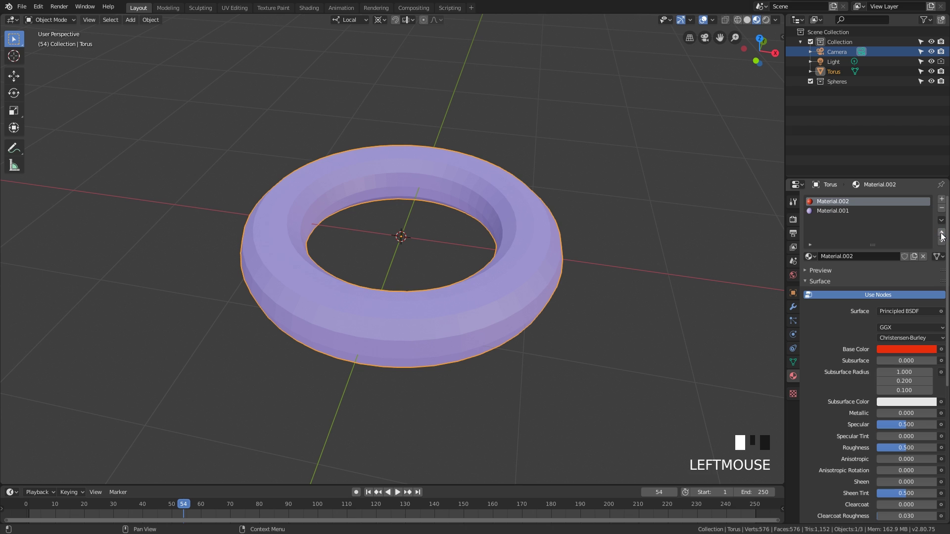
left_click(941, 240)
left_click(639, 217)
middle_click_drag(639, 218, 623, 220)
Remove the Material.001 slot so that only the red material remains on the torus.
left_click(870, 203)
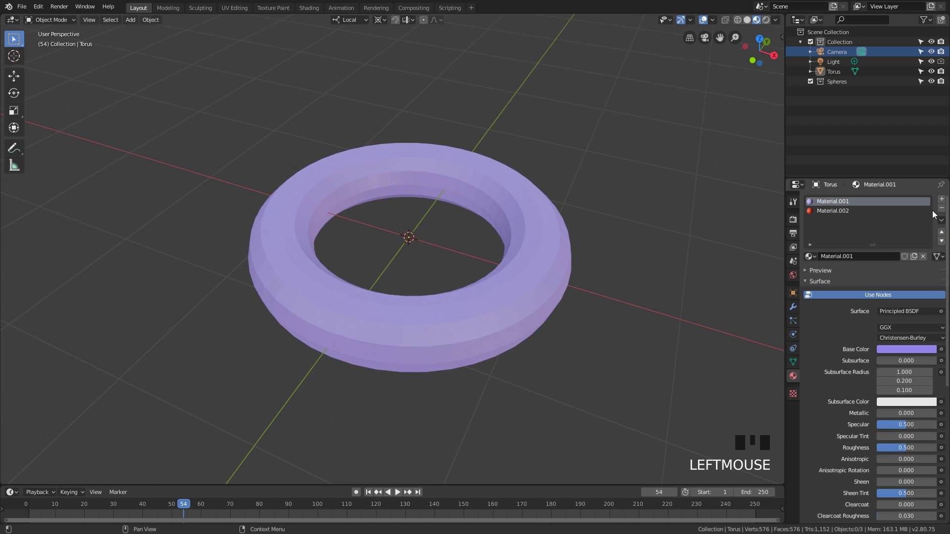
left_click(941, 208)
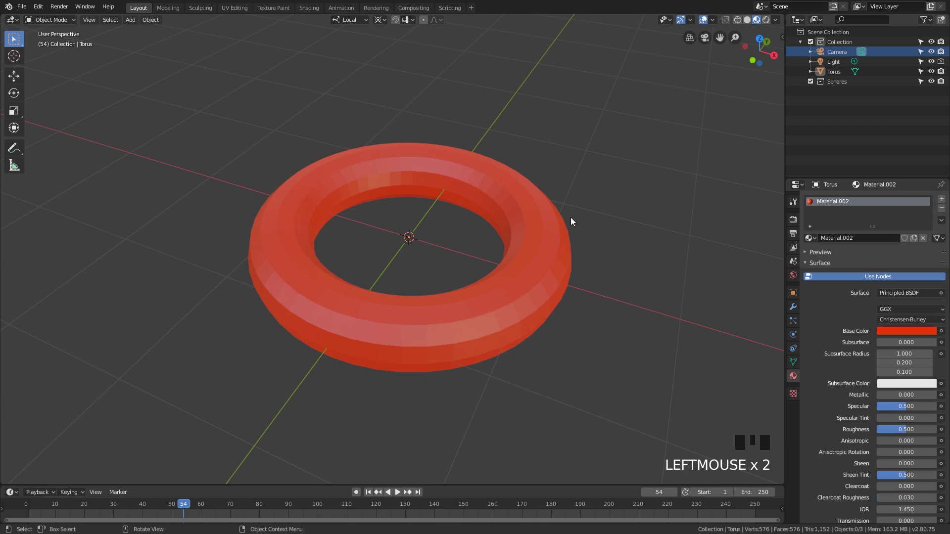
middle_click_drag(570, 221, 589, 223)
scroll(515, 238, "down", 2)
Duplicate the red torus and place the copy about -2.59 m along X and 1.13 m along Z.
left_click(524, 238)
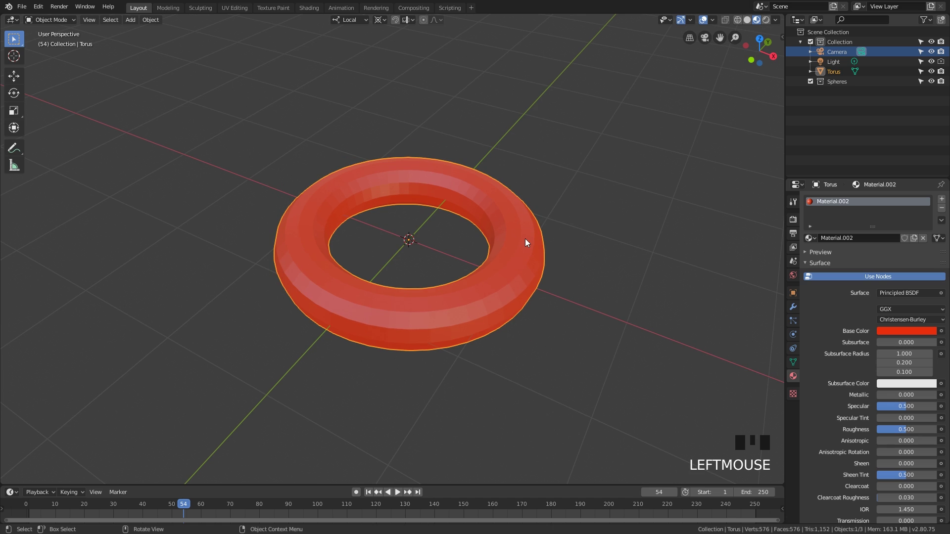
middle_click_drag(524, 238, 553, 244)
key("shift+d")
left_click(324, 107)
middle_click_drag(318, 117, 529, 211, "shift")
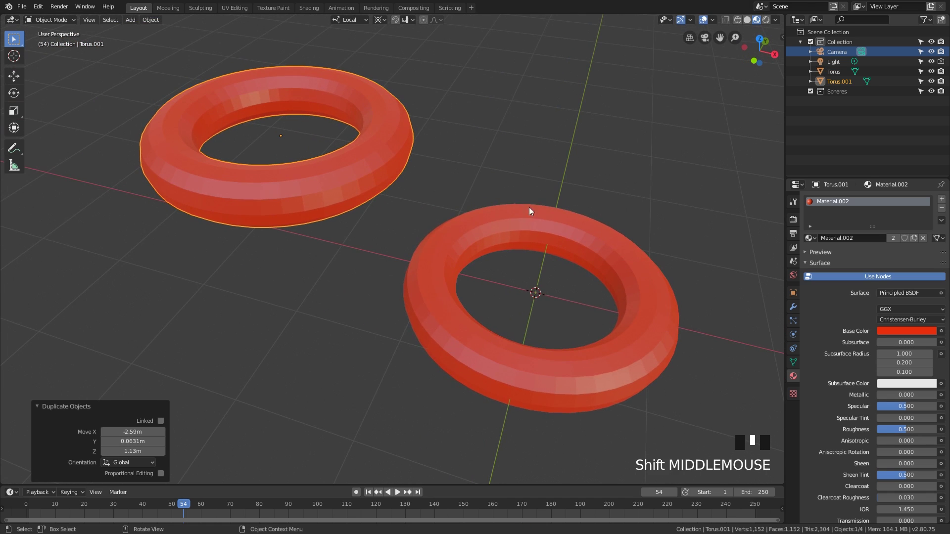
Unlink the shared red material from the duplicated torus and create a new material with a magenta base color.
left_click(603, 237)
left_click(381, 149)
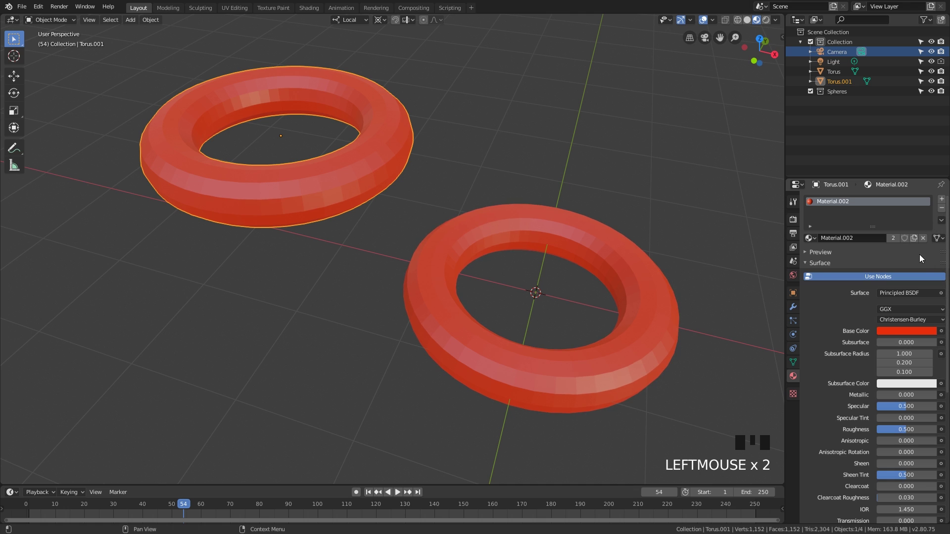
left_click(922, 238)
left_click(864, 239)
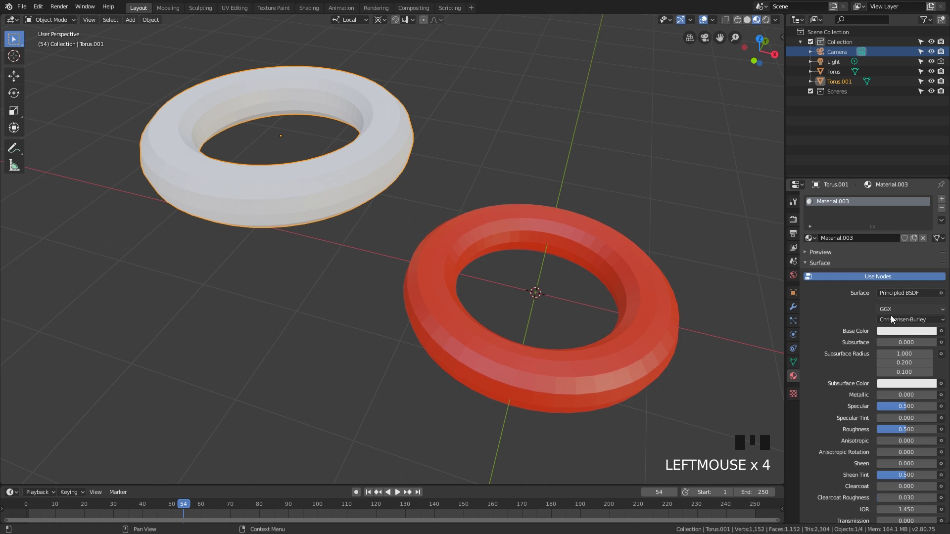
left_click(899, 330)
left_click_drag(911, 257, 911, 245)
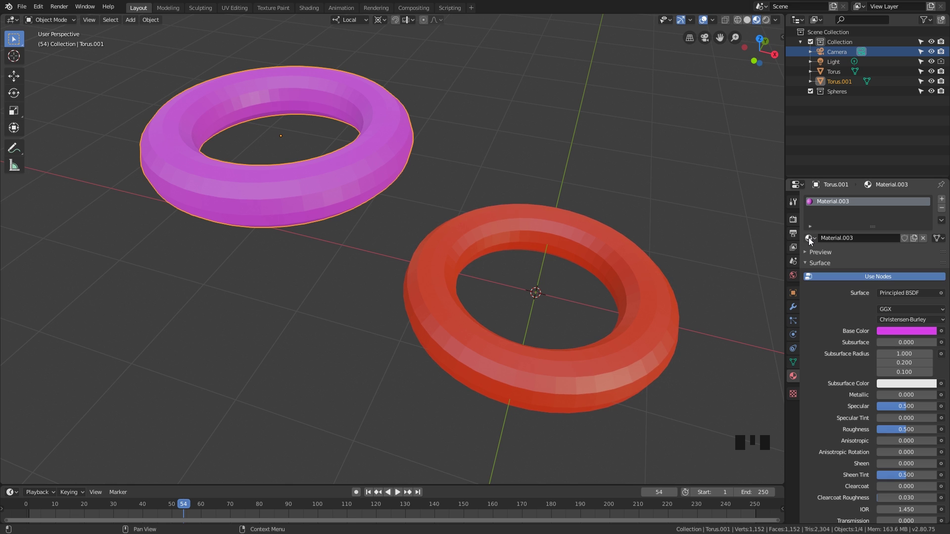
left_click_drag(809, 238, 613, 258)
key("ctrl+z")
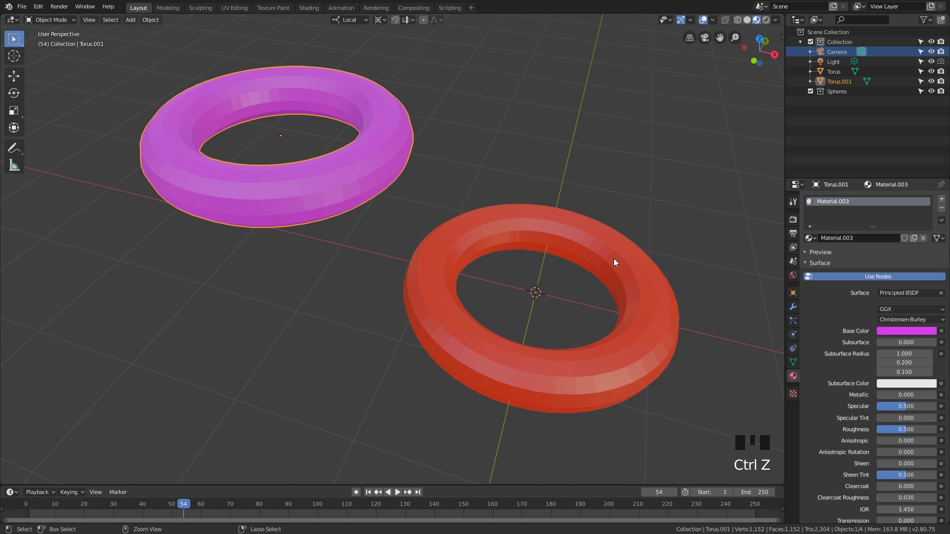
Replace the original torus's red material with the existing material named Material.
left_click(635, 234)
left_click(613, 247)
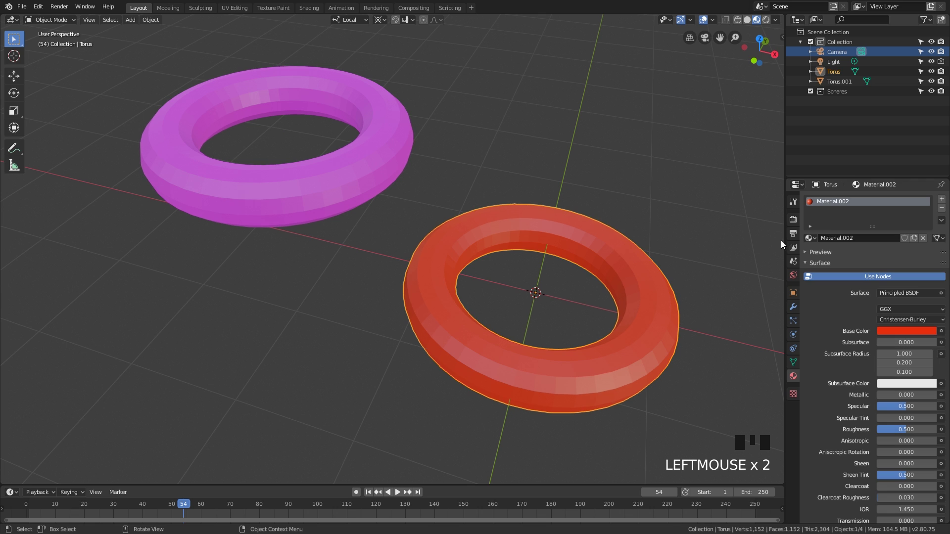
left_click(809, 238)
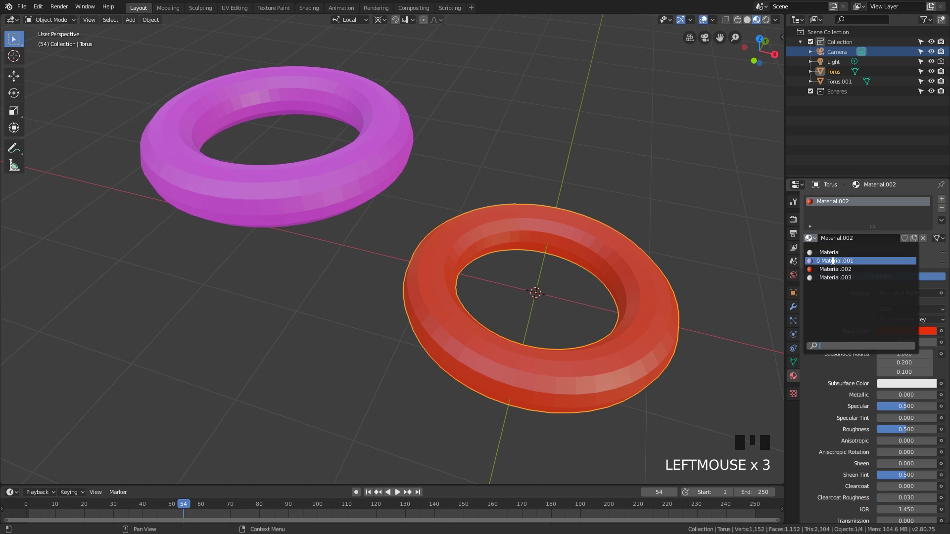
left_click(833, 261)
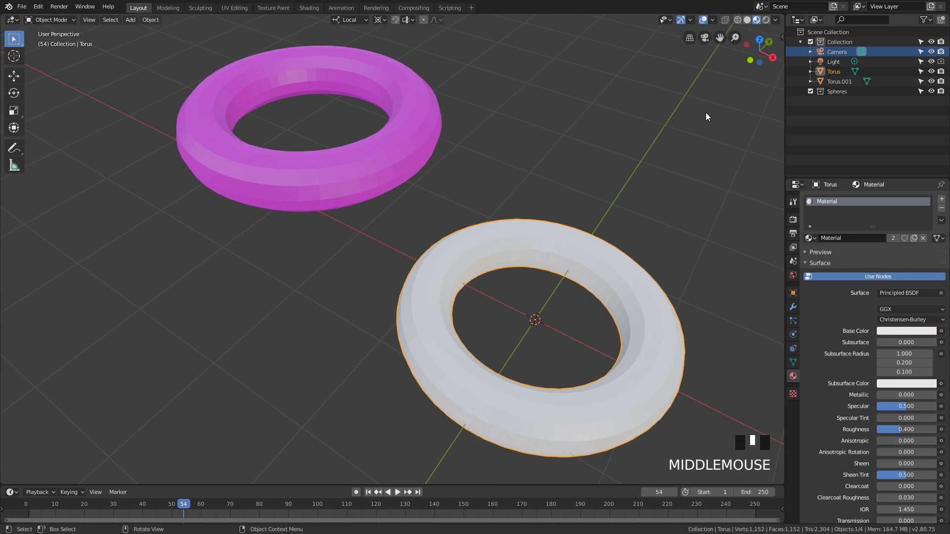
Switch the Outliner's display mode to Blender File and expand the Materials entry.
left_click(817, 20)
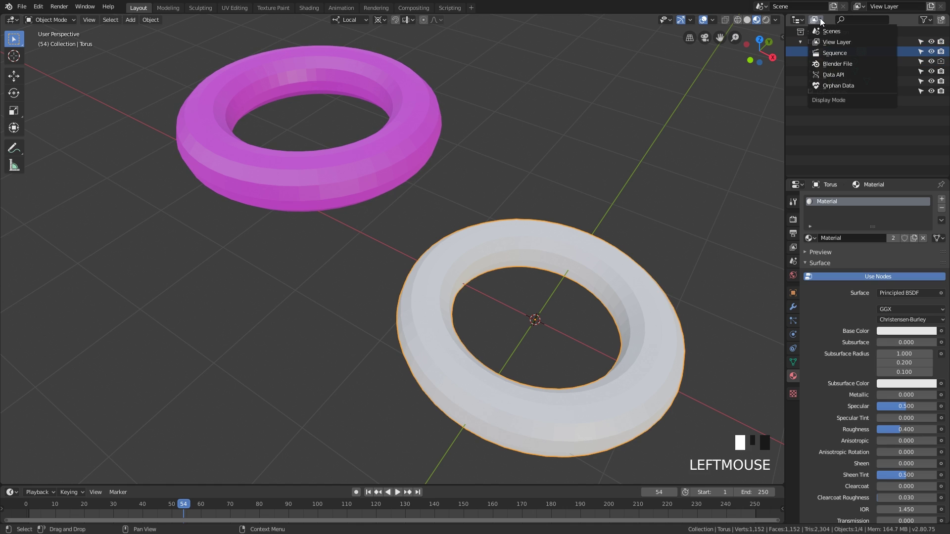
left_click(842, 64)
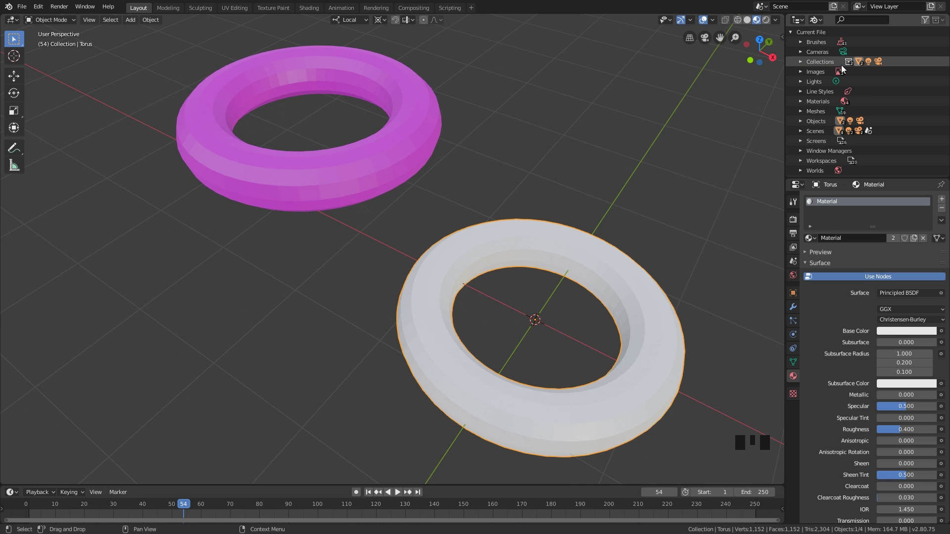
left_click(800, 102)
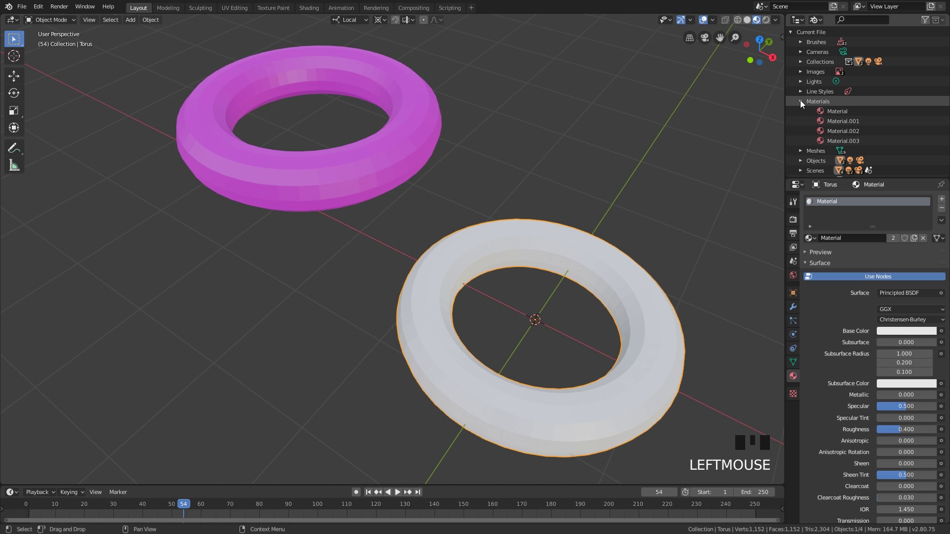
Delete Material.003 from the file's materials in the Outliner and collapse the Materials entry.
left_click(833, 109)
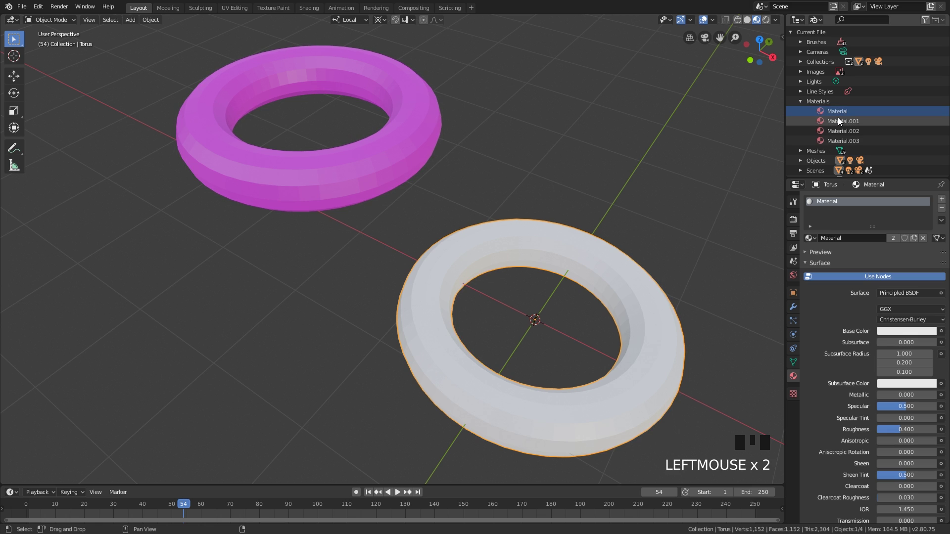
left_click(839, 120, "shift")
left_click(844, 131, "shift")
left_click(845, 141, "shift")
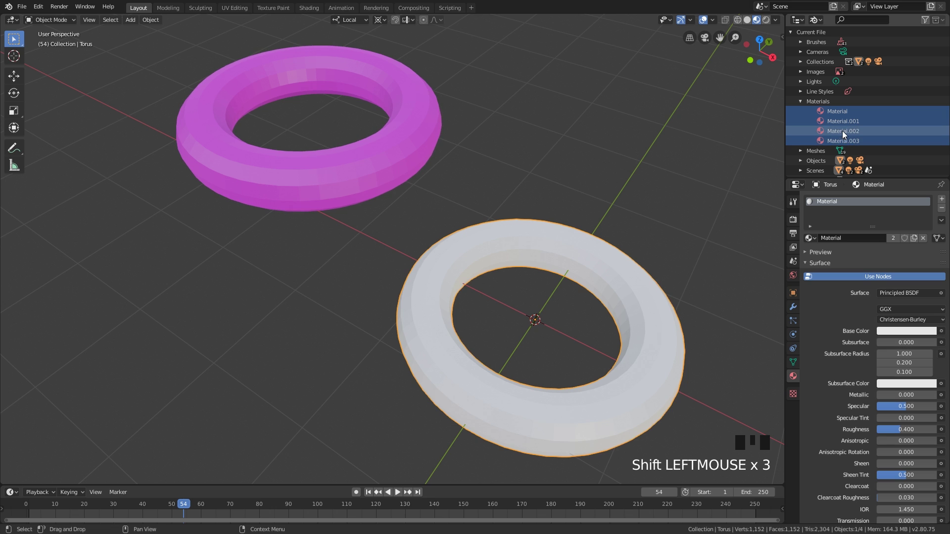
left_click(842, 113)
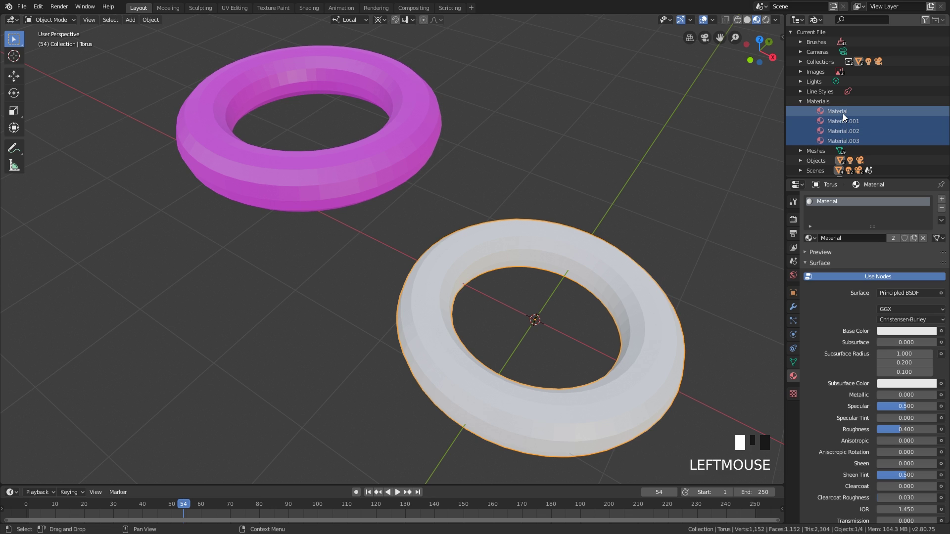
right_click(850, 141)
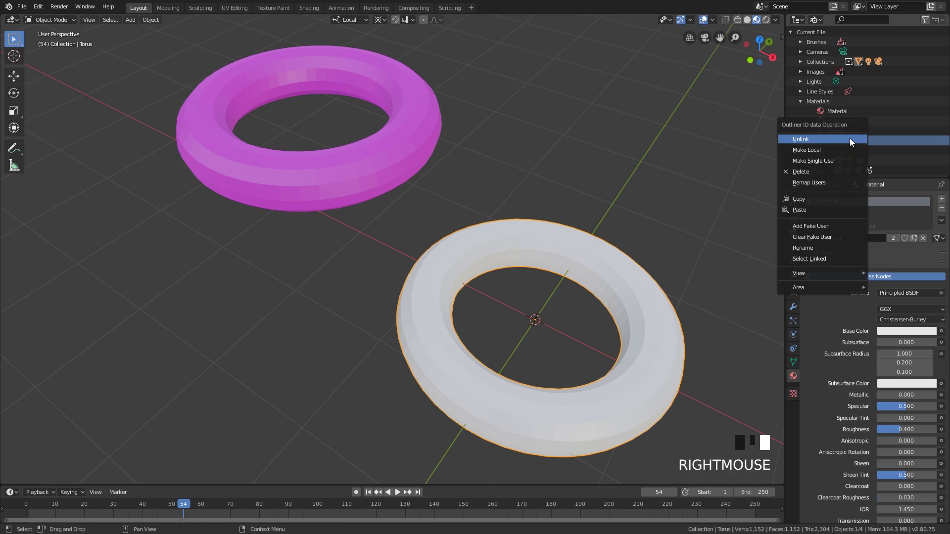
left_click(818, 172)
left_click(800, 101)
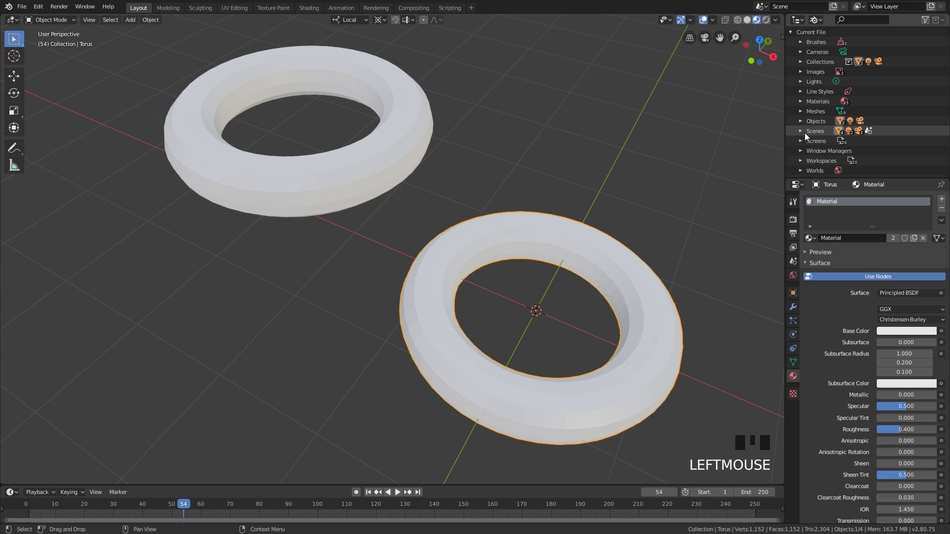
Expand the Lights entry and switch the Outliner's display mode back to View Layer.
left_click(800, 82)
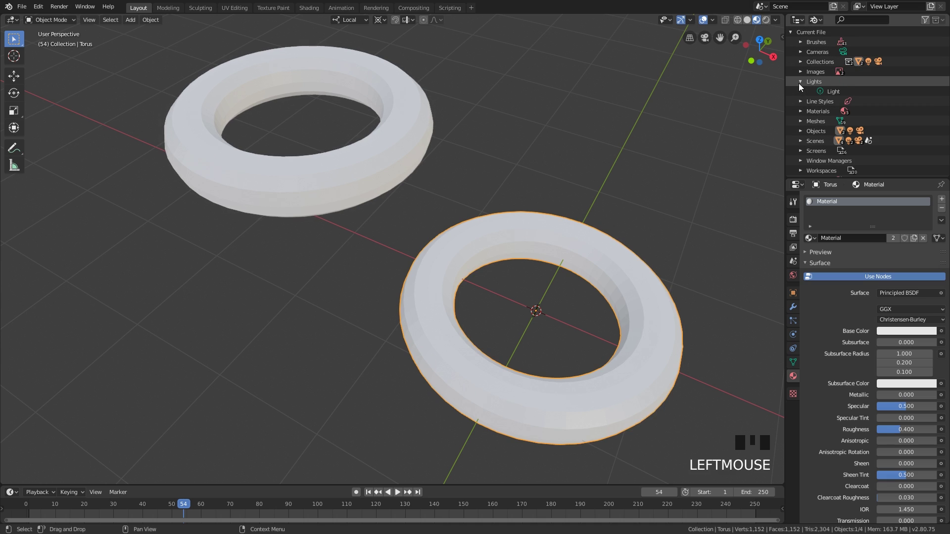
left_click(800, 73)
left_click(801, 72)
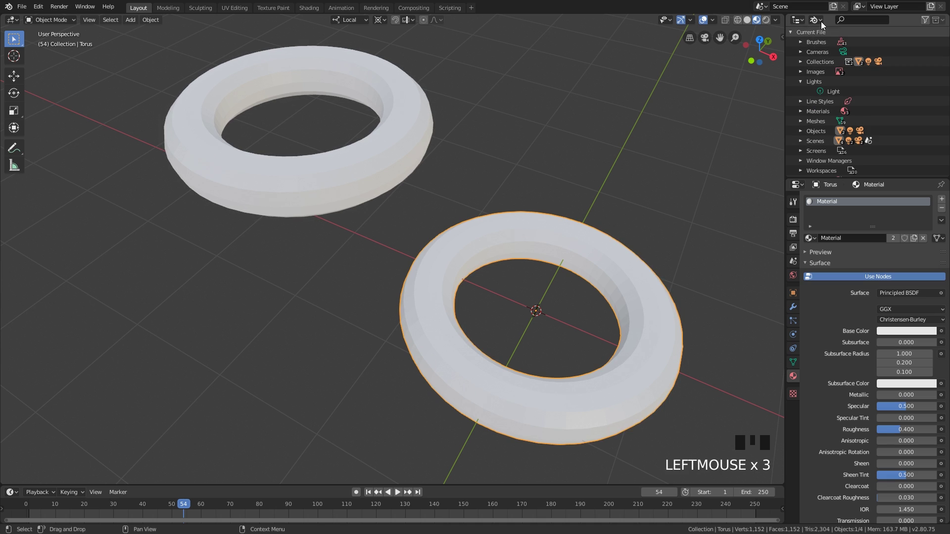
left_click(818, 20)
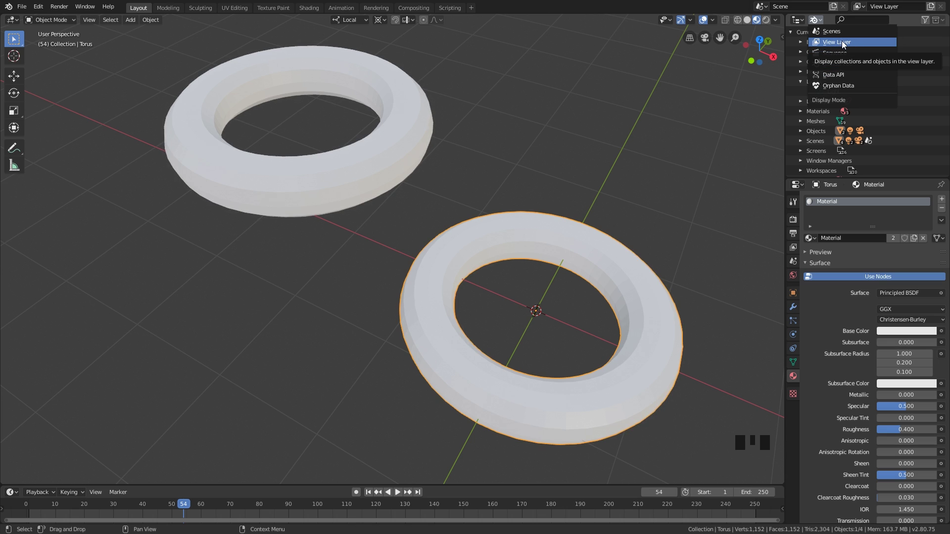
left_click(814, 20)
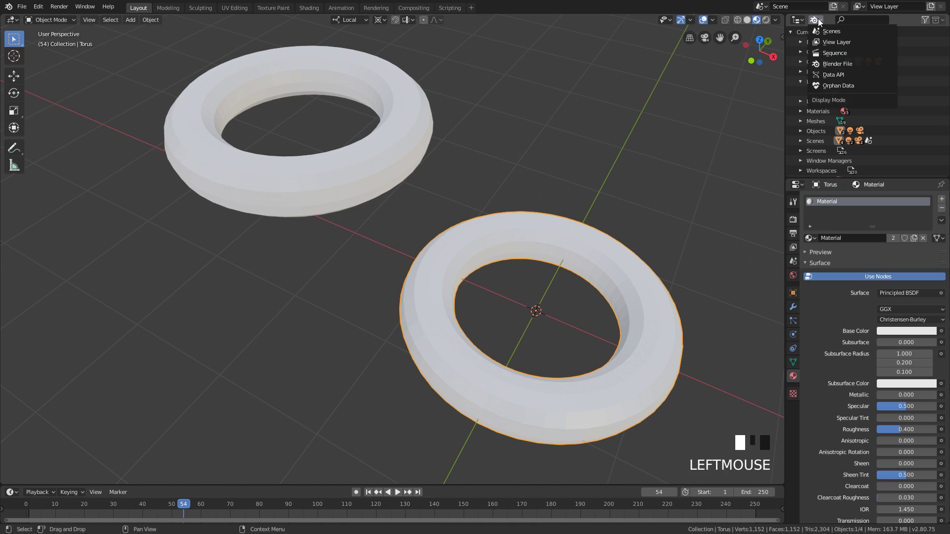
left_click(830, 43)
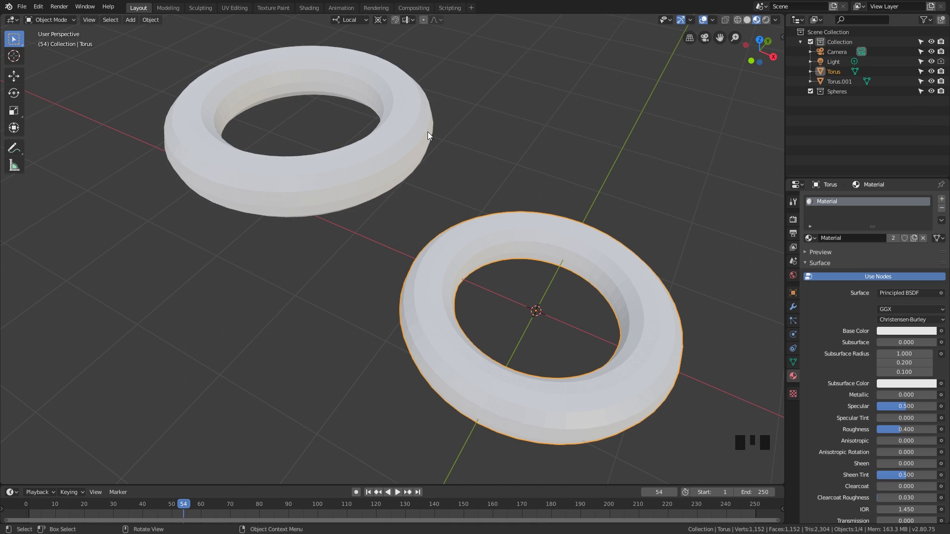
Switch to the Shading workspace and view both tori with the node editor.
middle_click_drag(402, 129, 323, 55, "shift")
left_click(307, 8)
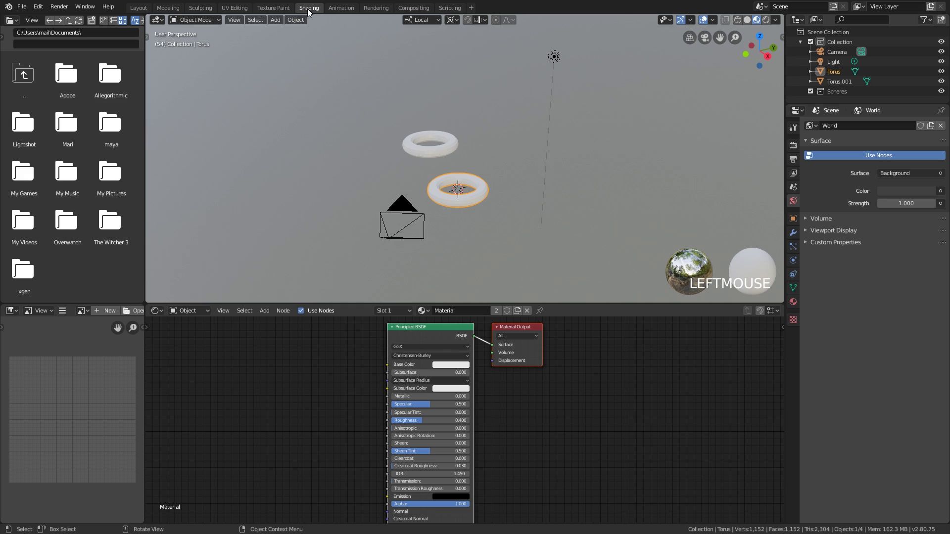
middle_click_drag(446, 229, 446, 231)
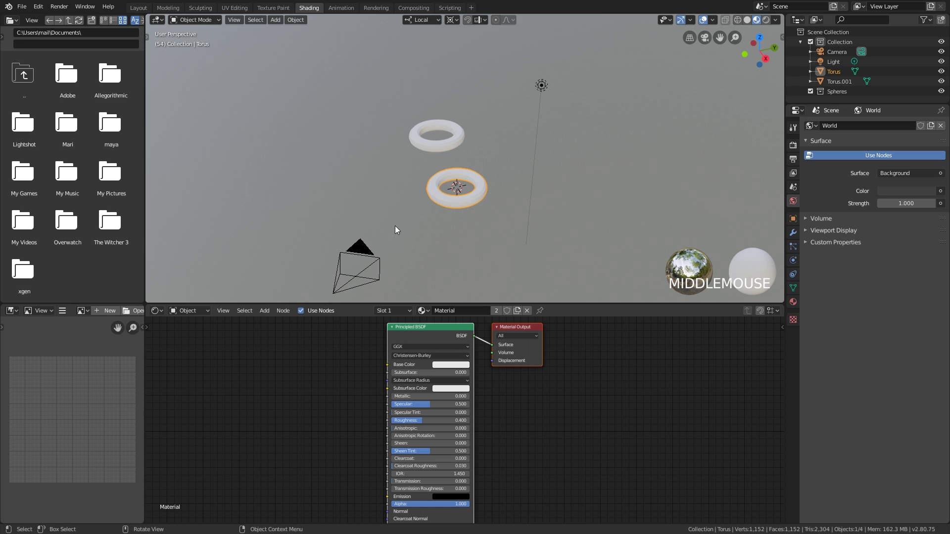
Find the Node Wrangler add-on by searching for "node" in Preferences, enable it and close Preferences.
left_click(38, 7)
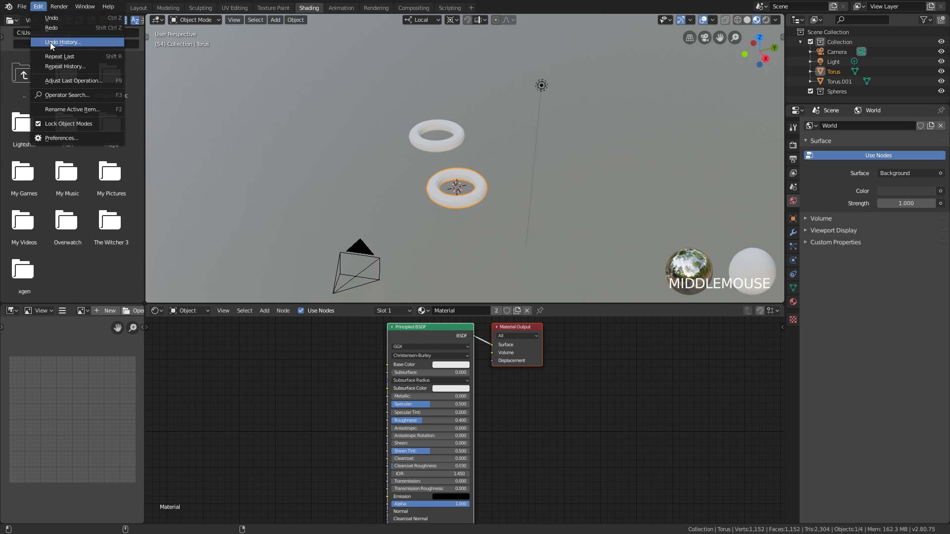
left_click(58, 135)
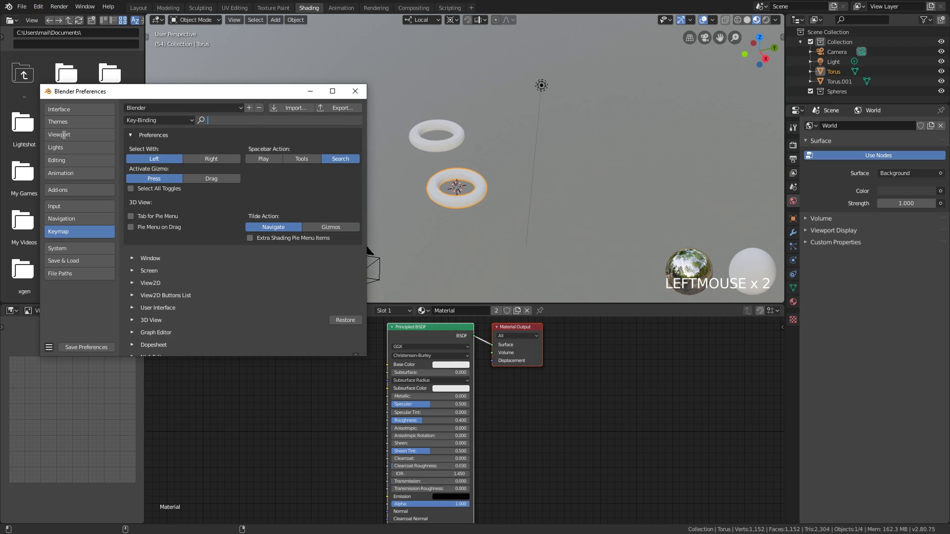
left_click(63, 189)
left_click(275, 119)
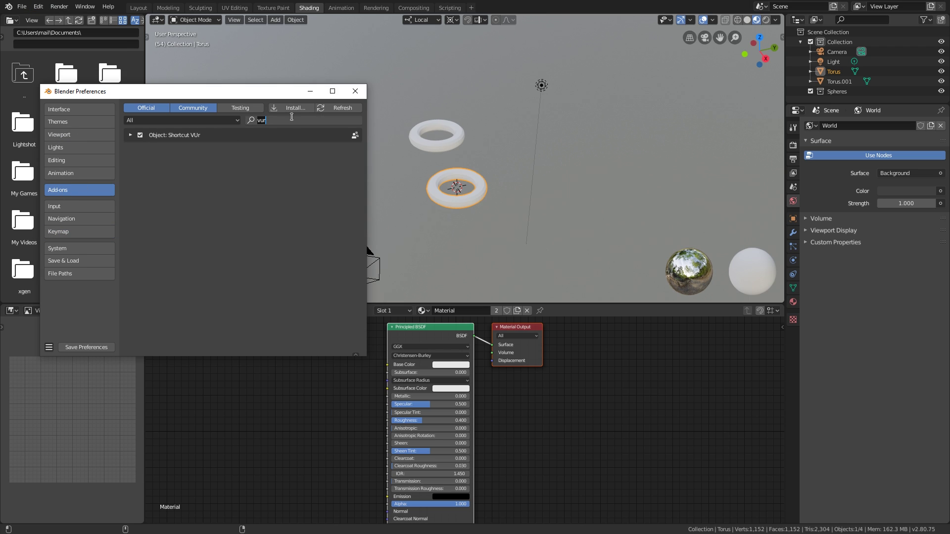
type("node")
left_click(141, 135)
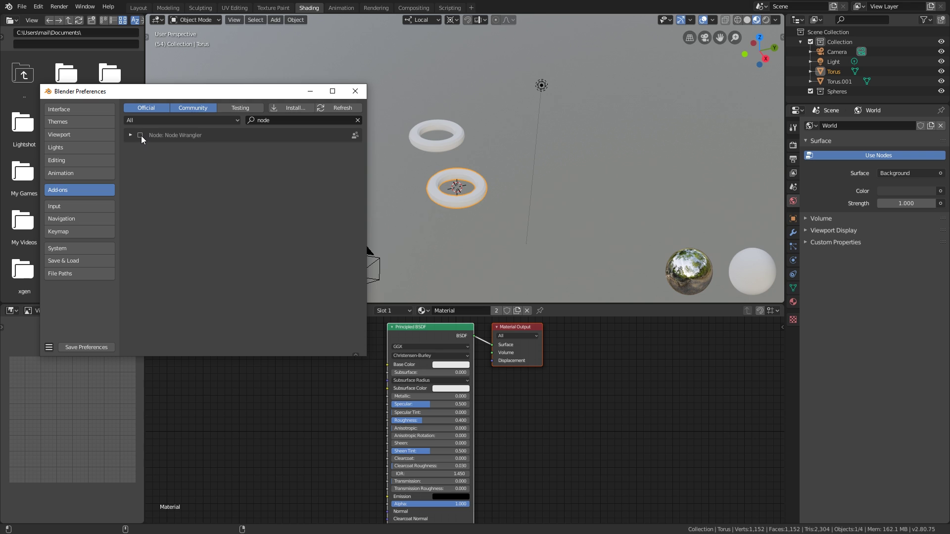
left_click(355, 91)
Use Node Wrangler on the Principled BSDF to add connected Texture Coordinate, Mapping and Image Texture nodes, placing them beside it.
scroll(343, 351, "down", 1)
middle_click_drag(344, 351, 464, 376)
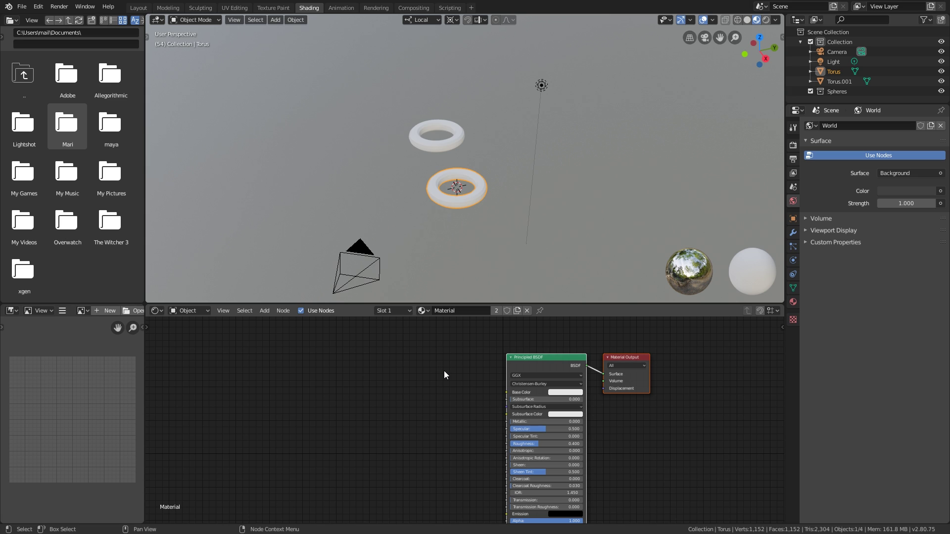
left_click(444, 370)
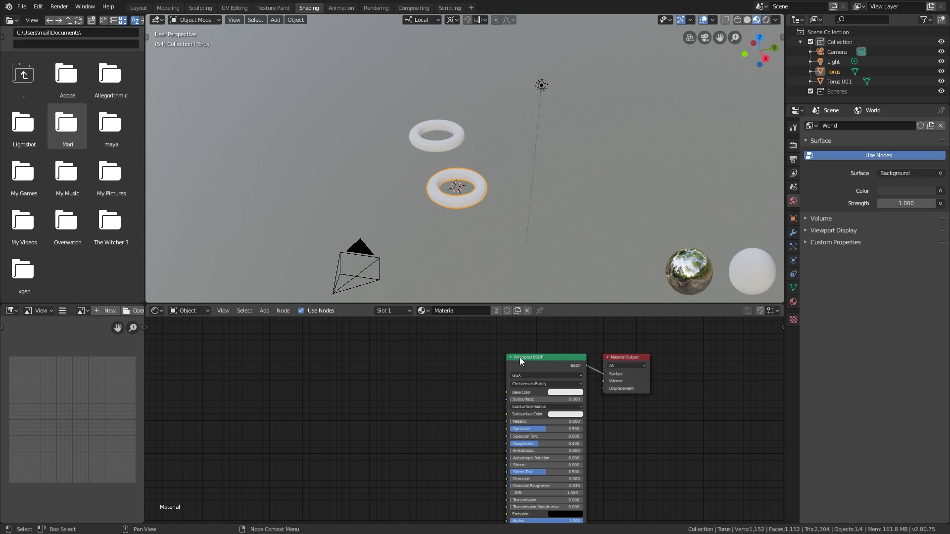
left_click_drag(519, 357, 518, 365)
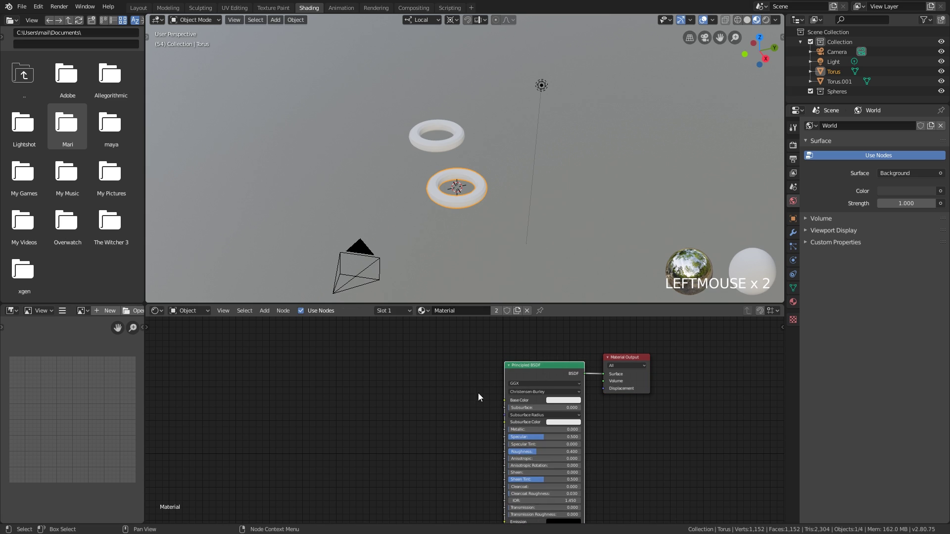
left_click(515, 364)
left_click(512, 365)
key("ctrl+t")
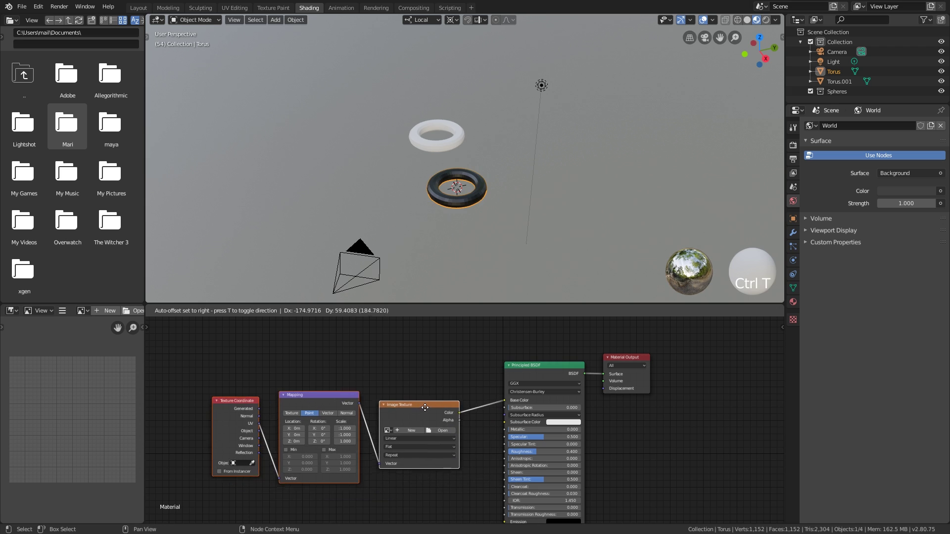
left_click_drag(425, 408, 421, 394)
Examine the new texture nodes, open the file browser for the Image Texture node and leave it without choosing an image.
middle_click_drag(363, 415, 470, 398)
scroll(462, 402, "up", 4)
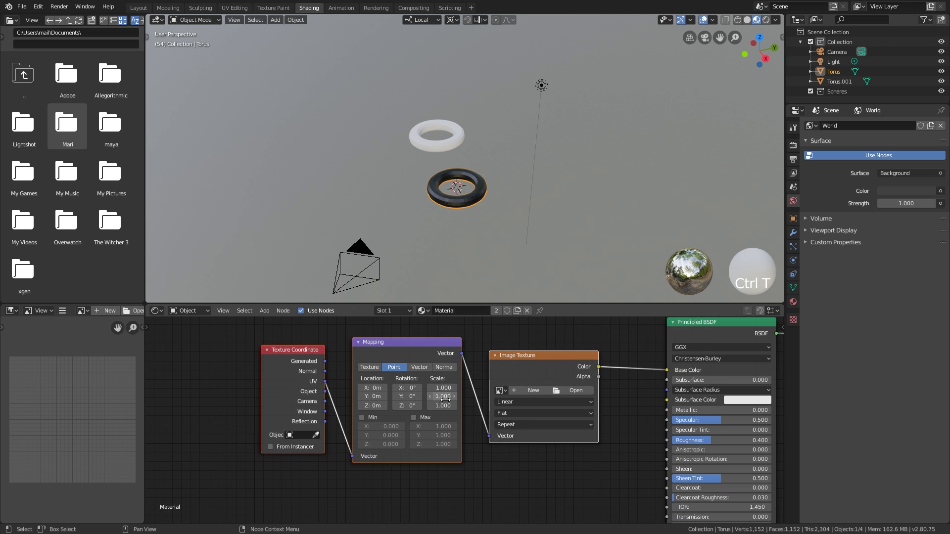
middle_click_drag(463, 417, 424, 417)
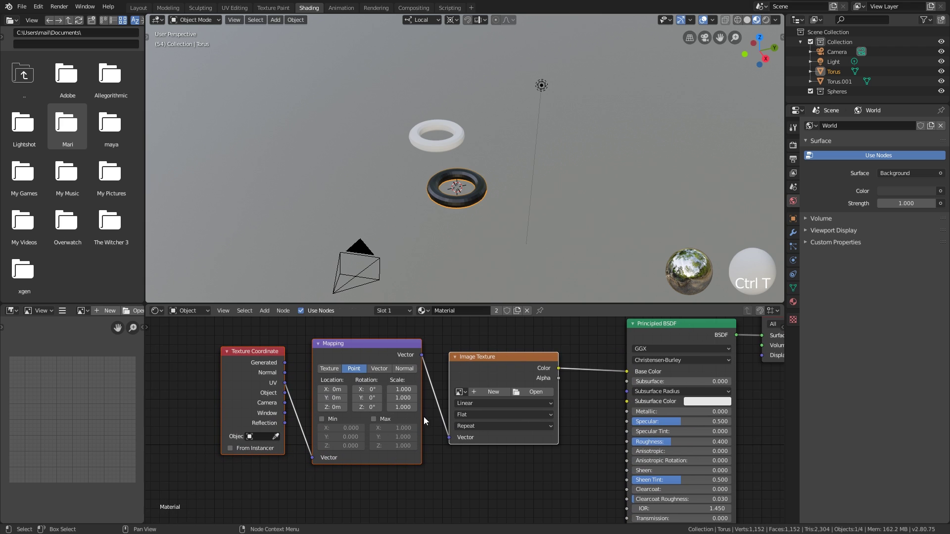
left_click(464, 415)
middle_click_drag(502, 409, 476, 426)
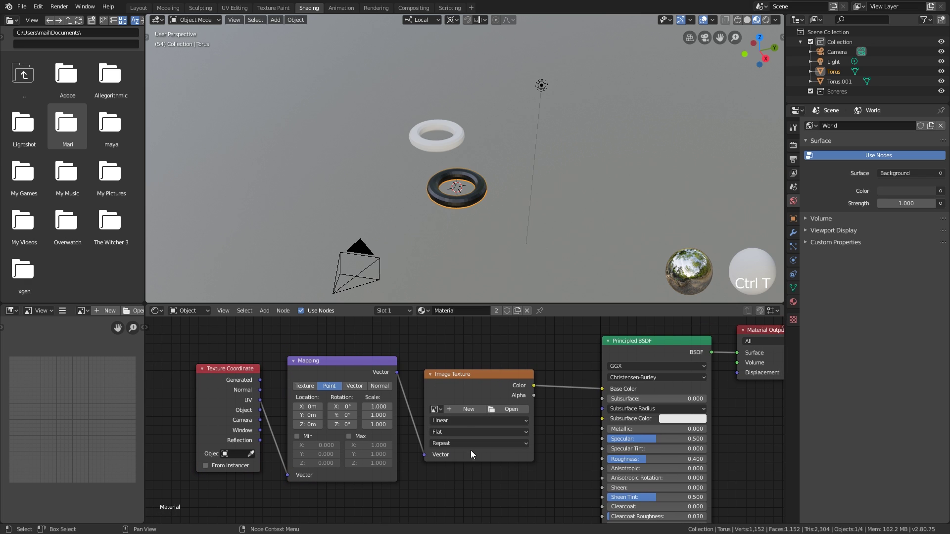
scroll(480, 436, "down", 2)
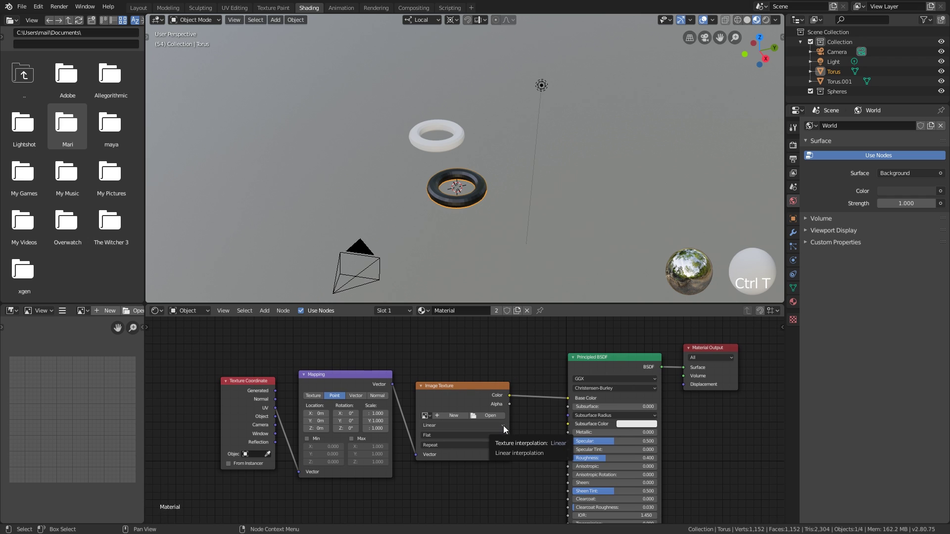
left_click(495, 415)
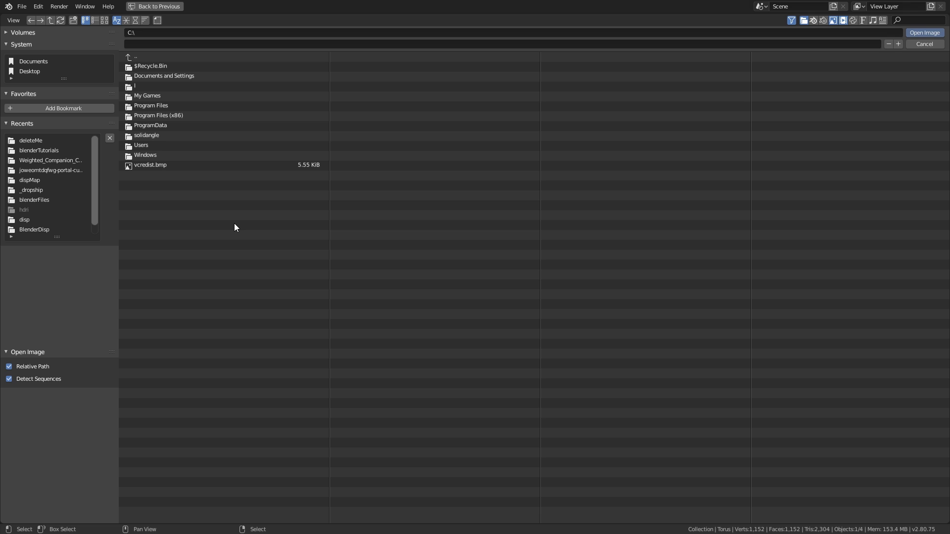
left_click(922, 44)
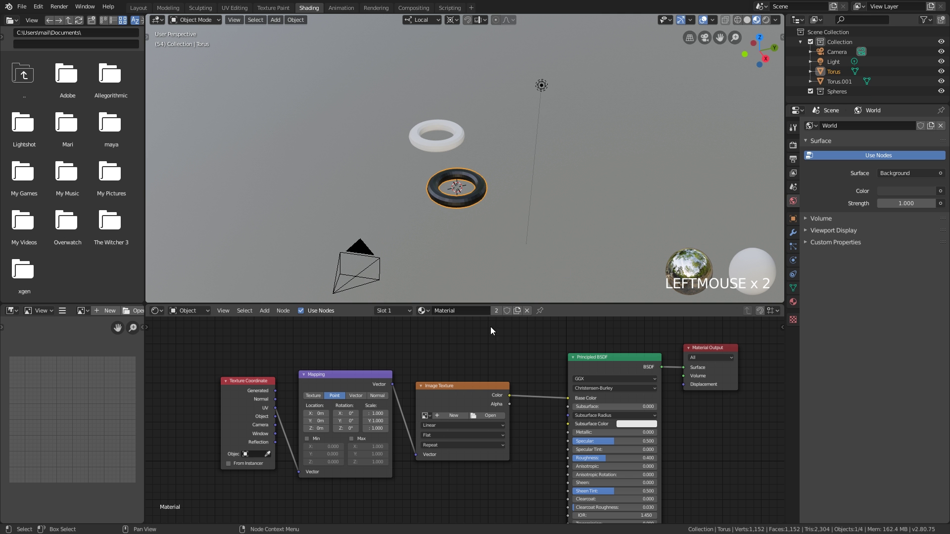
Cut the link between the Image Texture's Color and the Principled BSDF's Base Color, and undo the cut.
middle_click_drag(461, 363, 446, 358)
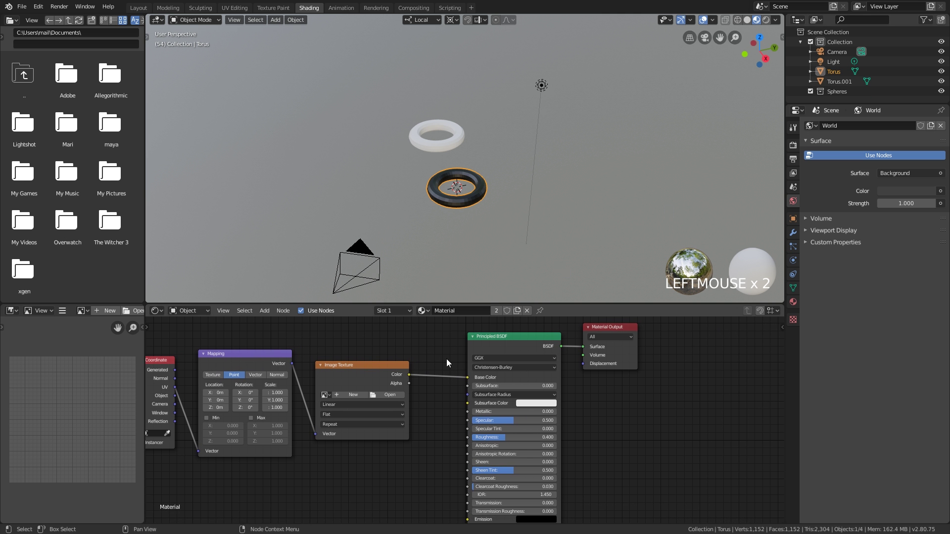
right_click_drag(450, 361, 450, 391, "ctrl")
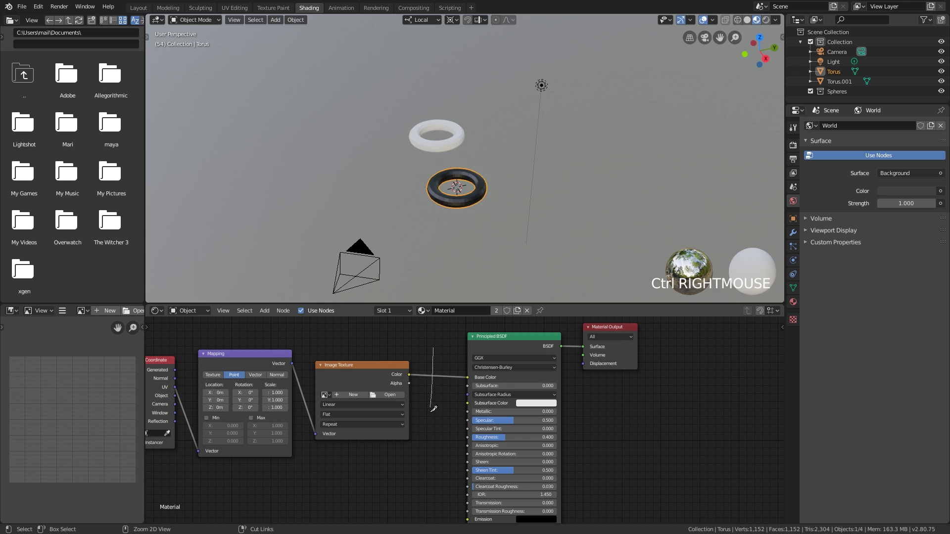
key("ctrl+z")
Add a Noise Texture node and place it below the Image Texture node.
middle_click_drag(444, 398, 424, 410)
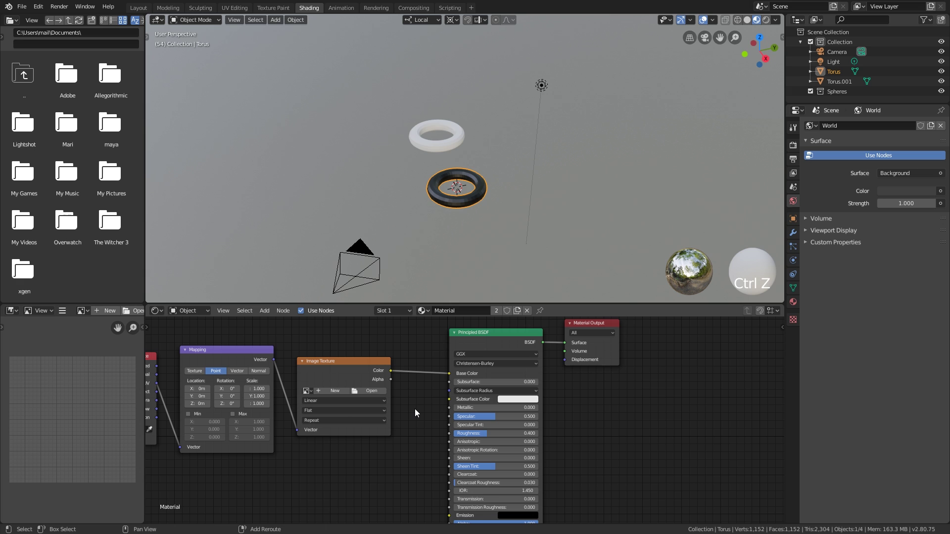
key("shift+a")
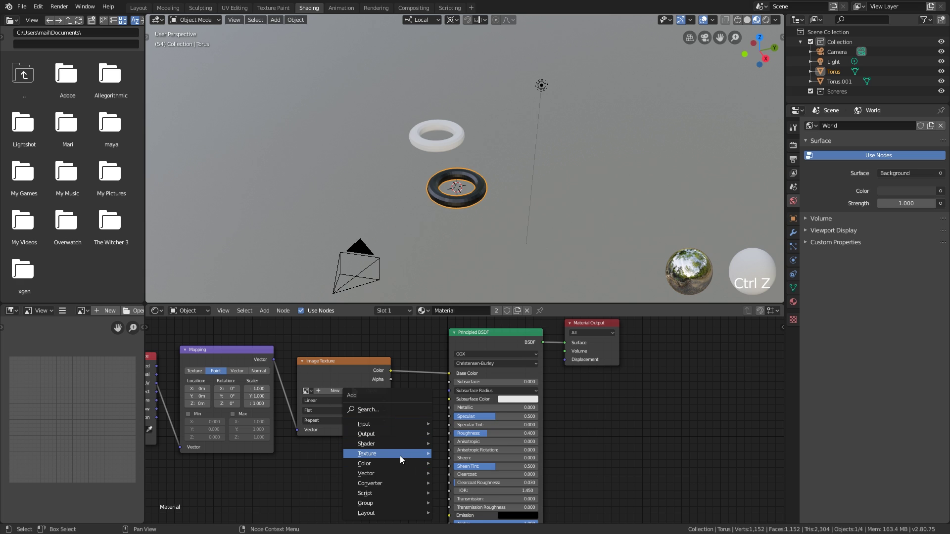
mouse_move(398, 453)
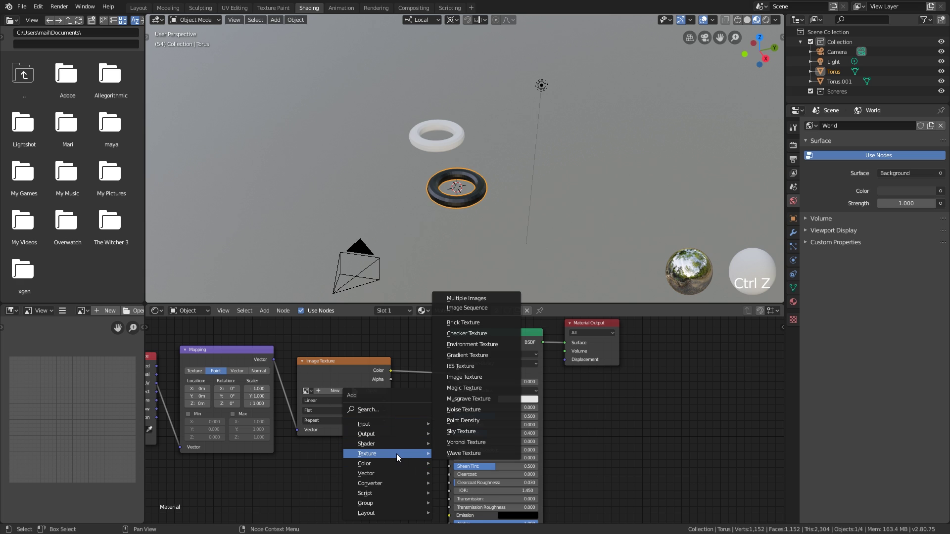
left_click(462, 409)
left_click(329, 462)
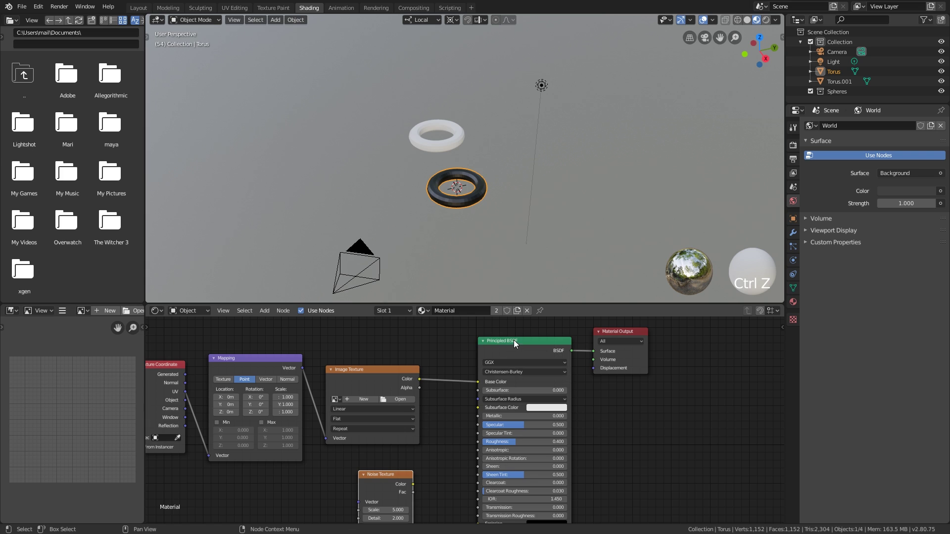
Move the Principled BSDF and Material Output nodes further from the textures and add a MixRGB node in the gap.
left_click_drag(513, 340, 539, 355)
left_click(619, 329)
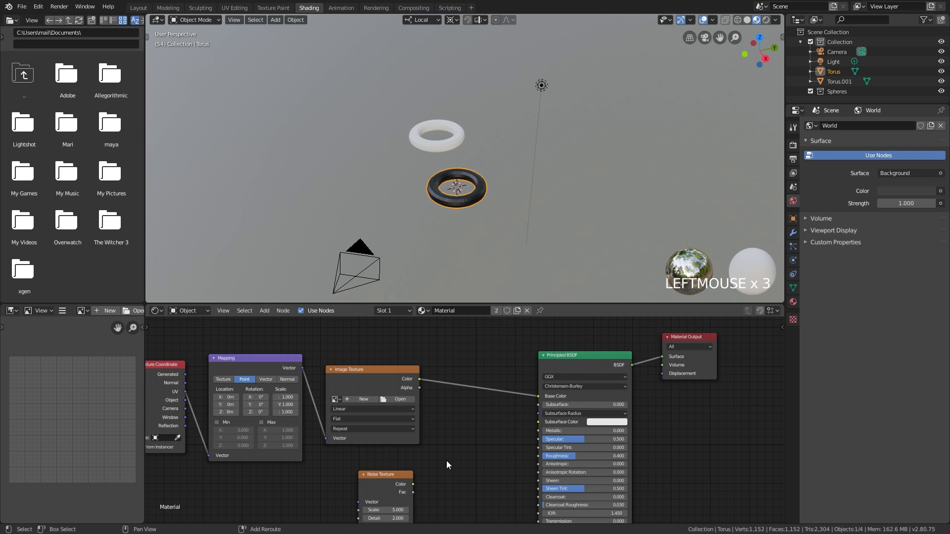
key("shift+a")
left_click(430, 416)
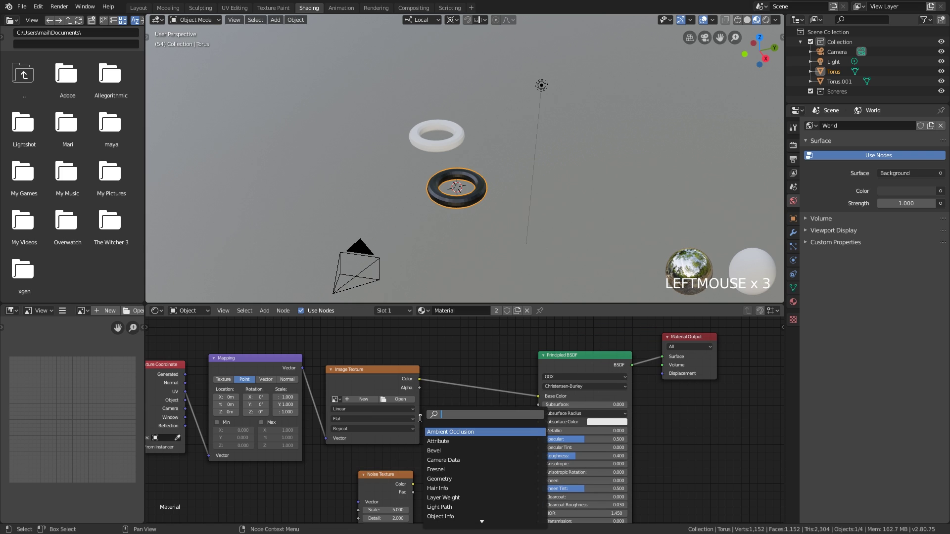
type("mix")
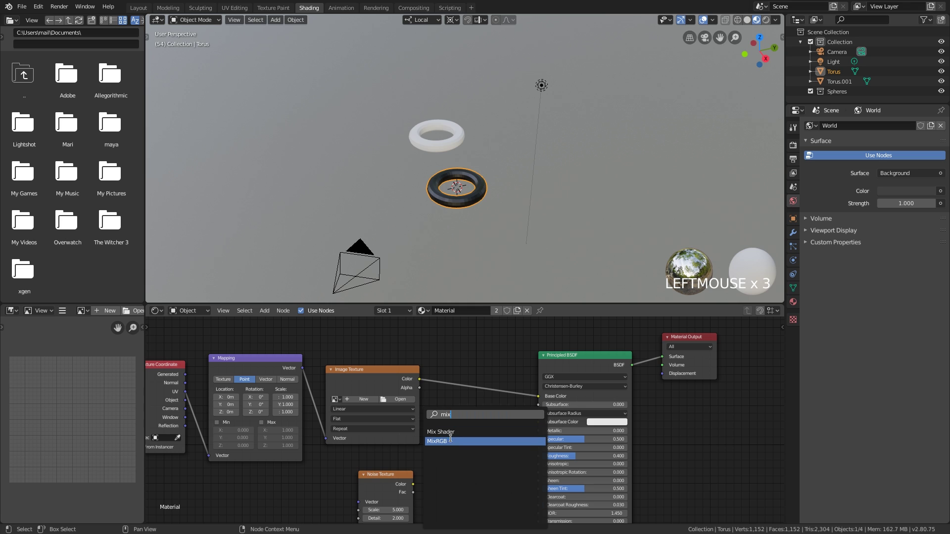
key("Return")
left_click(459, 439)
Connect the Image Texture and Noise Texture through the Mix node into Base Color, with the mix factor set to 1.000.
left_click_drag(421, 387, 459, 499)
left_click_drag(514, 452, 538, 396)
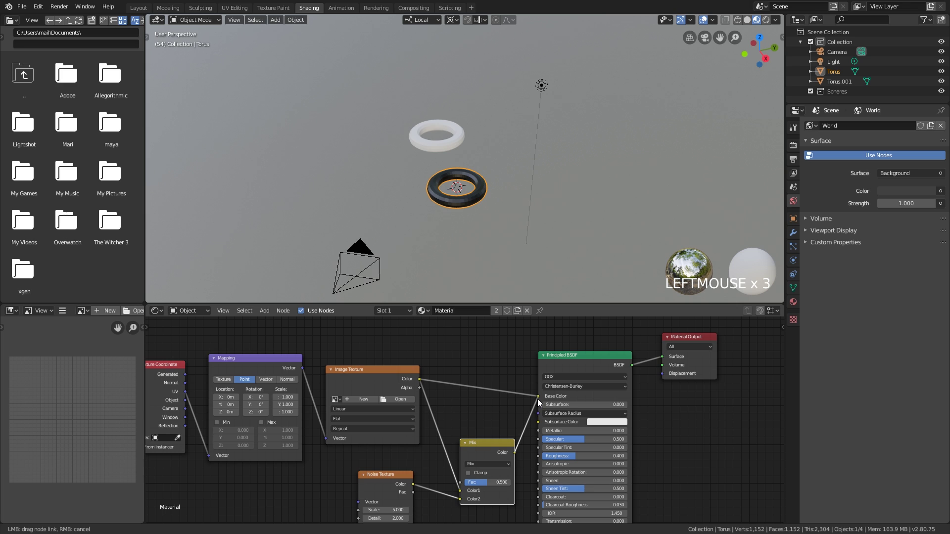
left_click_drag(478, 482, 534, 480)
scroll(475, 206, "up", 4)
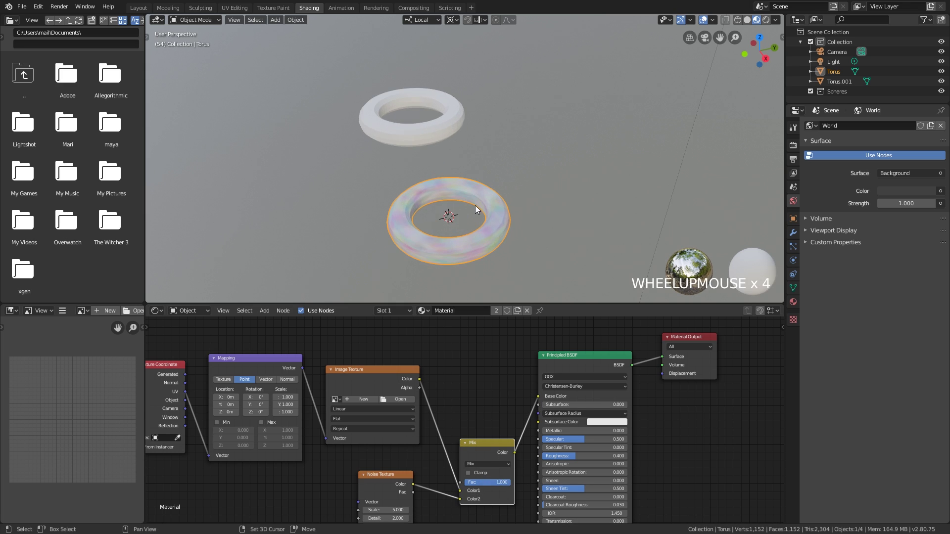
middle_click_drag(475, 205, 485, 193, "shift")
scroll(485, 194, "up", 3)
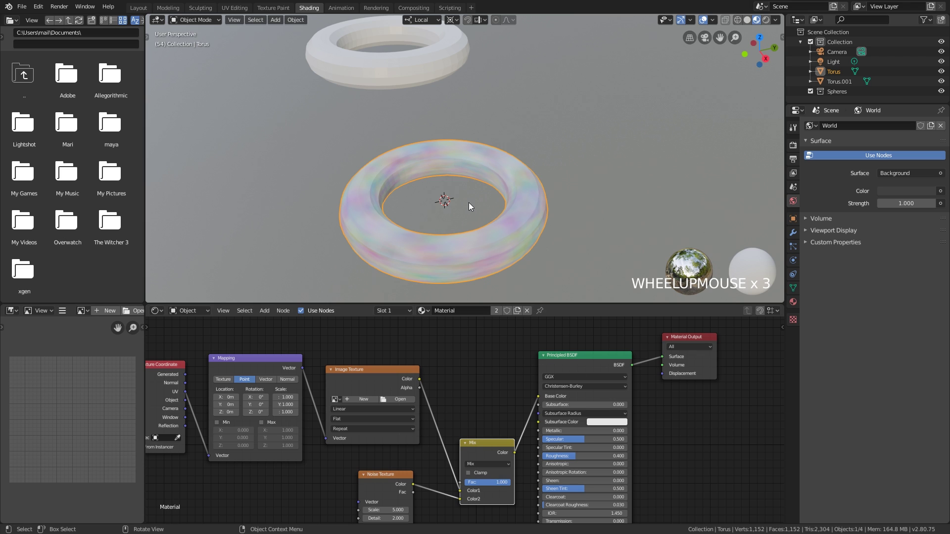
mouse_move(502, 235)
middle_mouse_down()
mouse_move(497, 221)
mouse_move(488, 228)
mouse_move(508, 222)
middle_mouse_up()
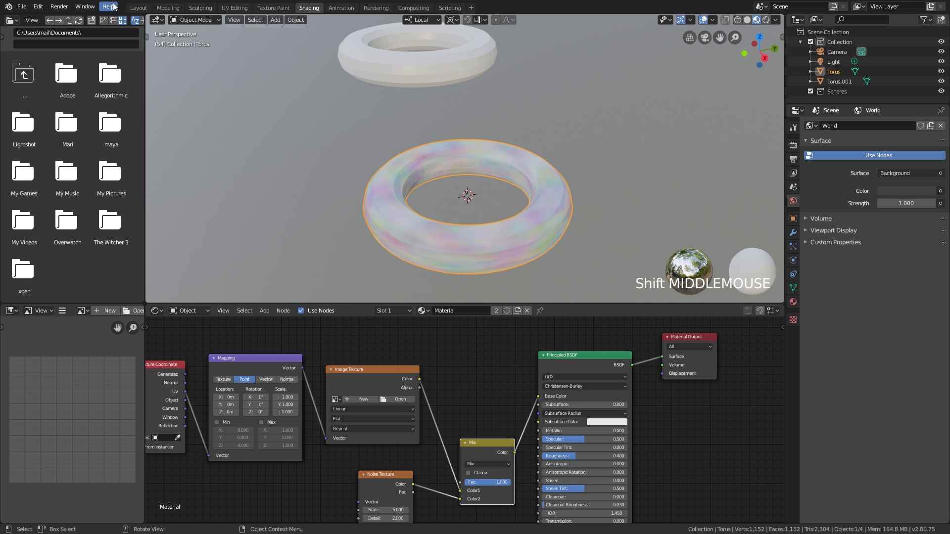
Return to the Layout workspace, switch the viewport to Rendered shading and deselect the torus.
left_click(136, 8)
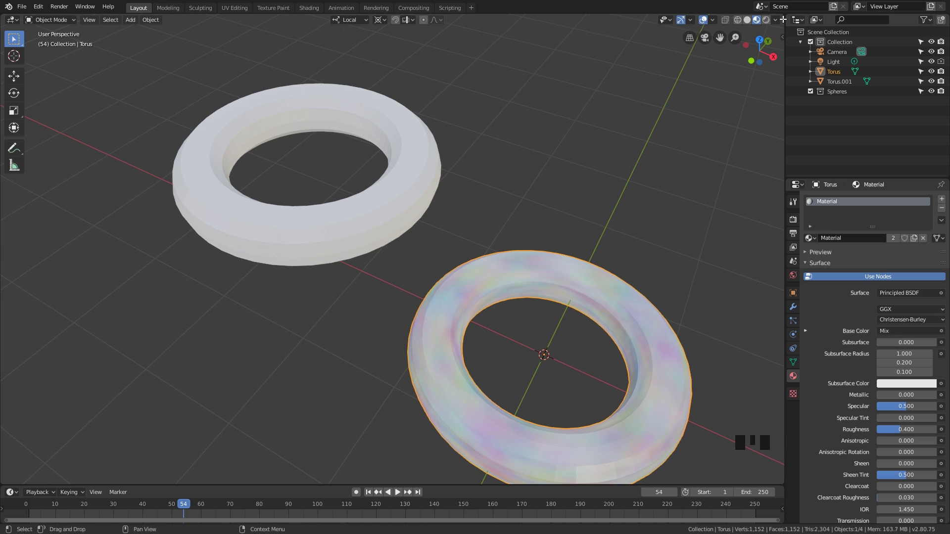
left_click(308, 8)
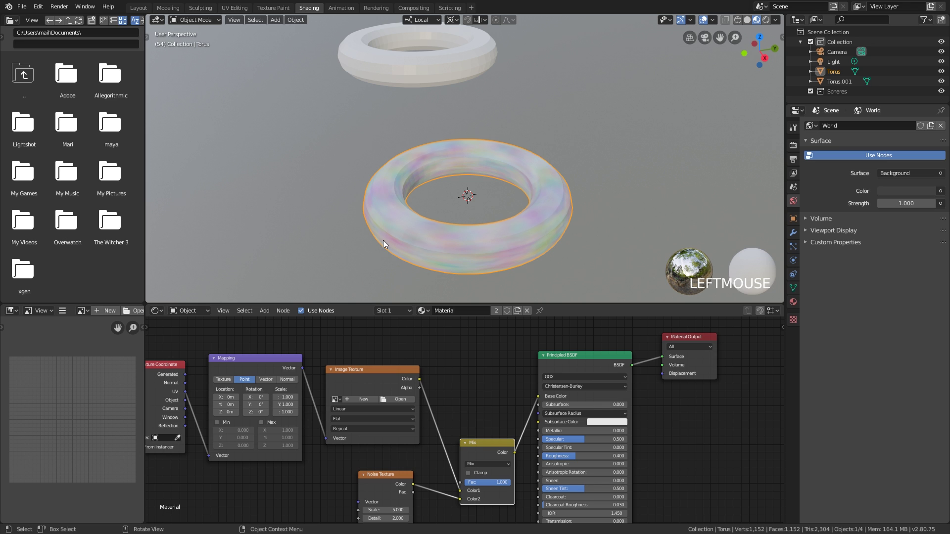
left_click(138, 8)
mouse_move(410, 287)
middle_mouse_down()
mouse_move(411, 252)
mouse_move(494, 222)
mouse_move(503, 241)
middle_mouse_up()
scroll(465, 242, "down", 2)
left_click(765, 19)
left_click(504, 242)
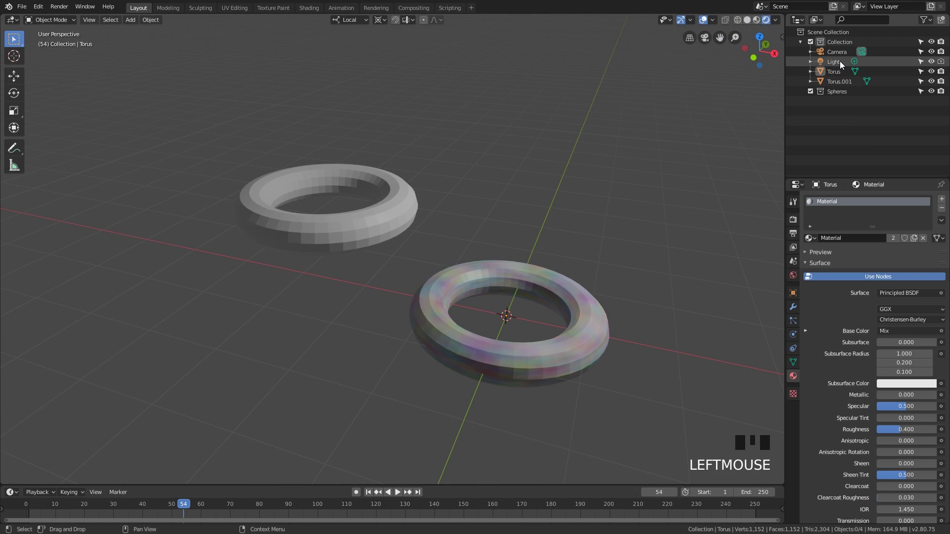
Select the scene's light and change its type to Area.
left_click(839, 61)
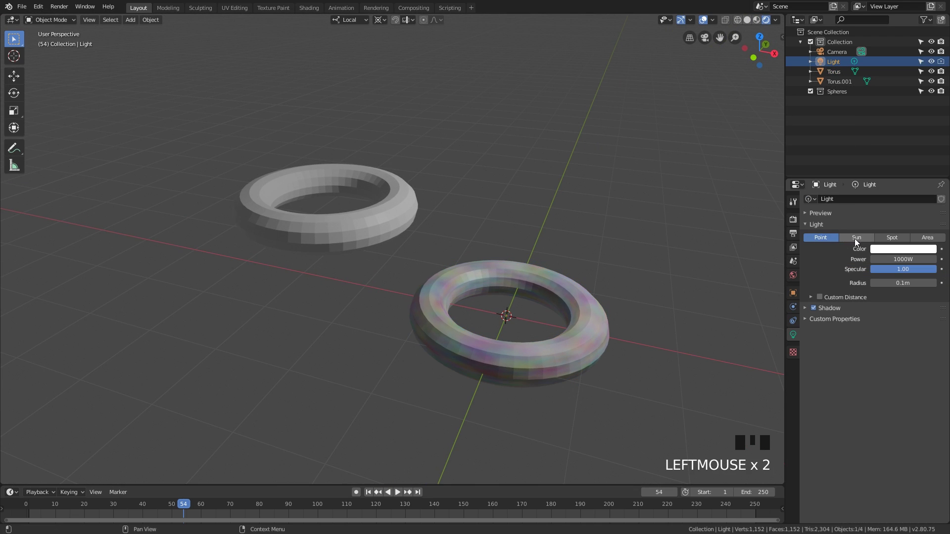
middle_click_drag(621, 247, 524, 221)
left_click(933, 240)
scroll(523, 221, "down", 9)
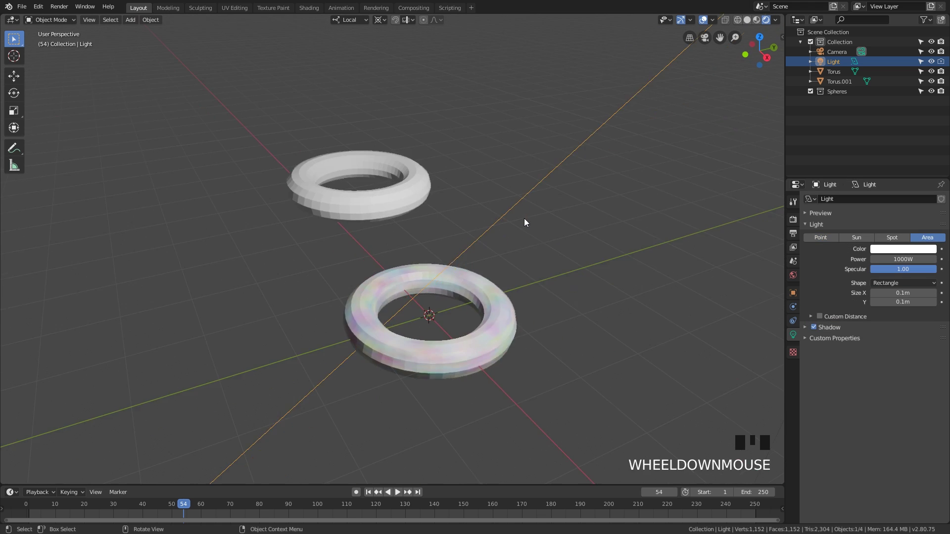
scroll(521, 218, "up", 3)
scroll(533, 210, "up", 2)
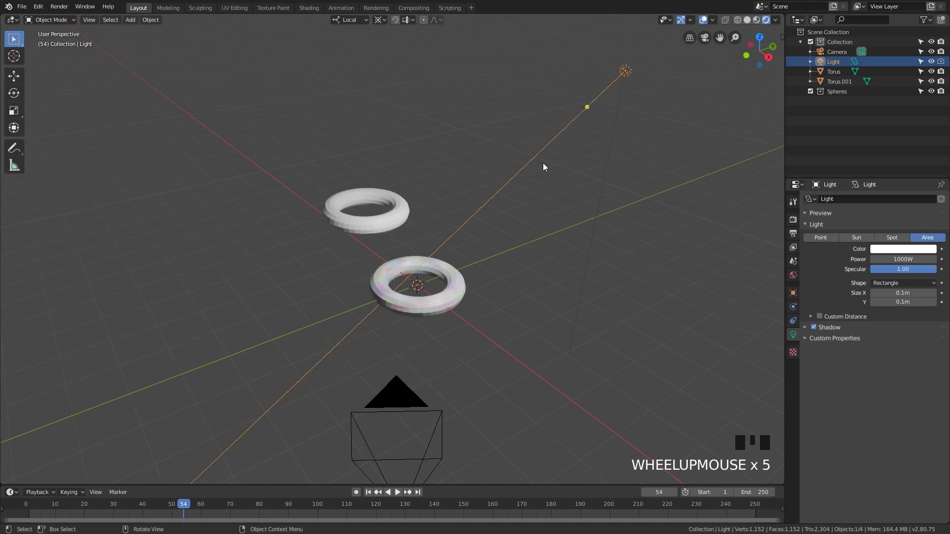
Scale the area light up by a factor of about 1.082.
key("s")
right_click(548, 246)
middle_click_drag(548, 246, 554, 247)
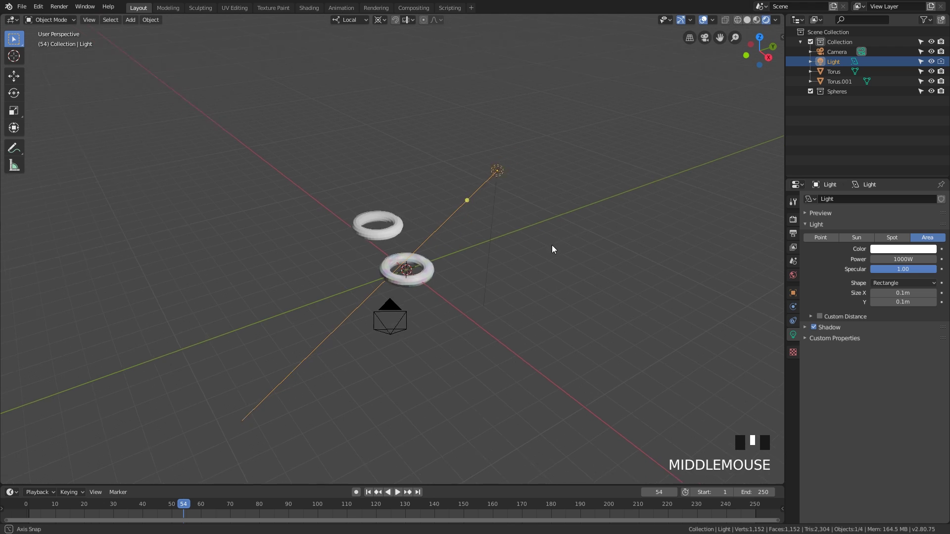
scroll(506, 221, "up", 2)
key("s")
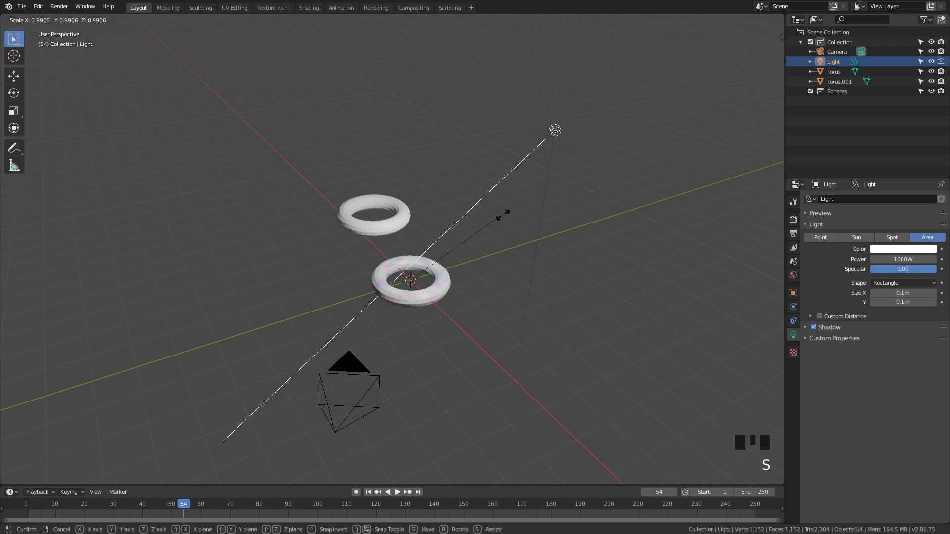
left_click(505, 210)
middle_click_drag(569, 168, 412, 232)
scroll(411, 232, "up", 3)
middle_click_drag(406, 293, 553, 214)
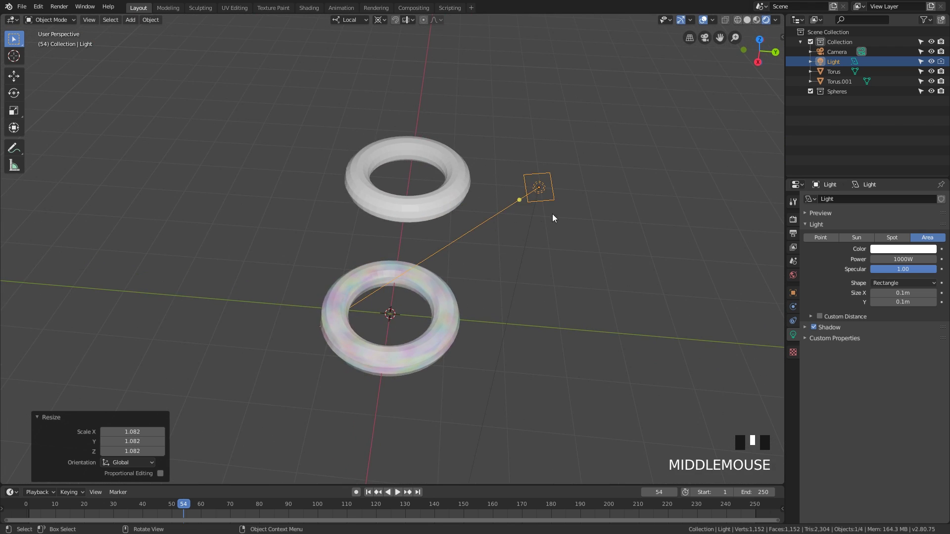
Enlarge the area light's rectangle in the viewport to about 4.09 m by 3.54 m.
left_click_drag(557, 203, 823, 419)
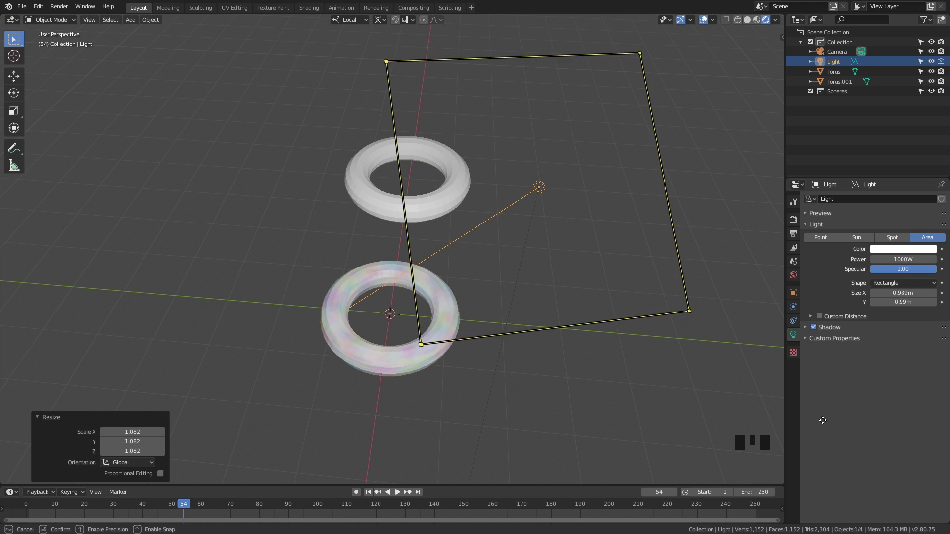
scroll(644, 308, "down", 1)
left_click_drag(544, 280, 659, 360)
scroll(569, 317, "down", 2)
middle_click_drag(450, 277, 538, 277)
left_click_drag(591, 183, 676, 331)
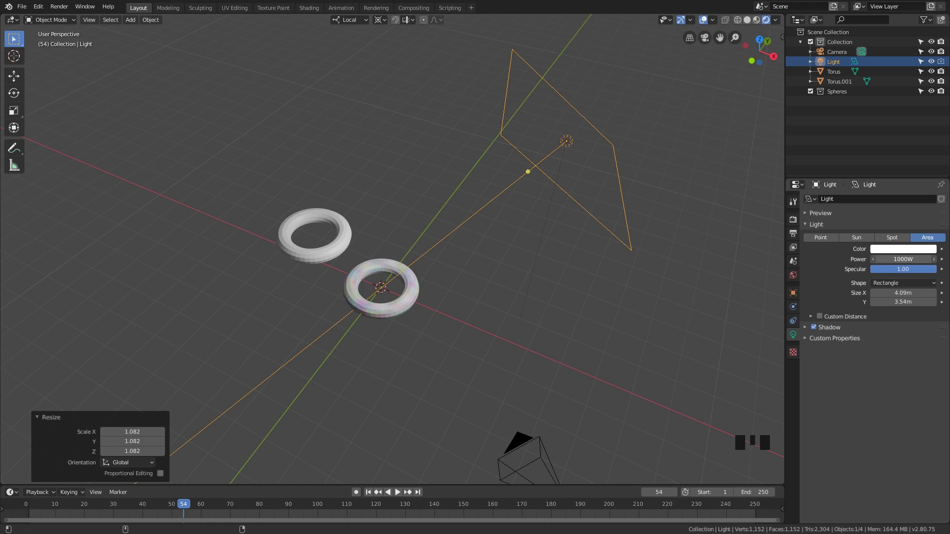
Adjust the area light's power to 998.82 W and change its color to yellow.
left_click_drag(902, 259, 906, 259, "shift")
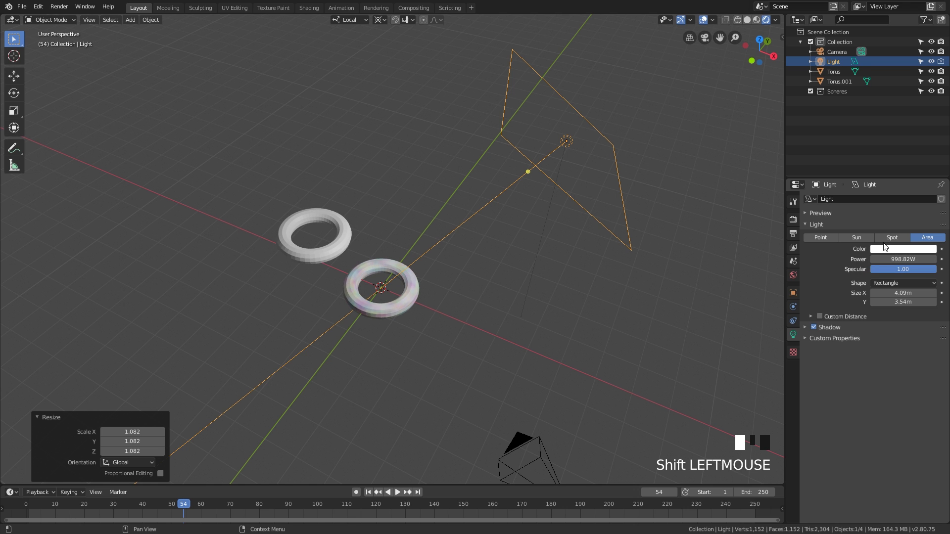
middle_click_drag(490, 280, 547, 240)
left_click(903, 250)
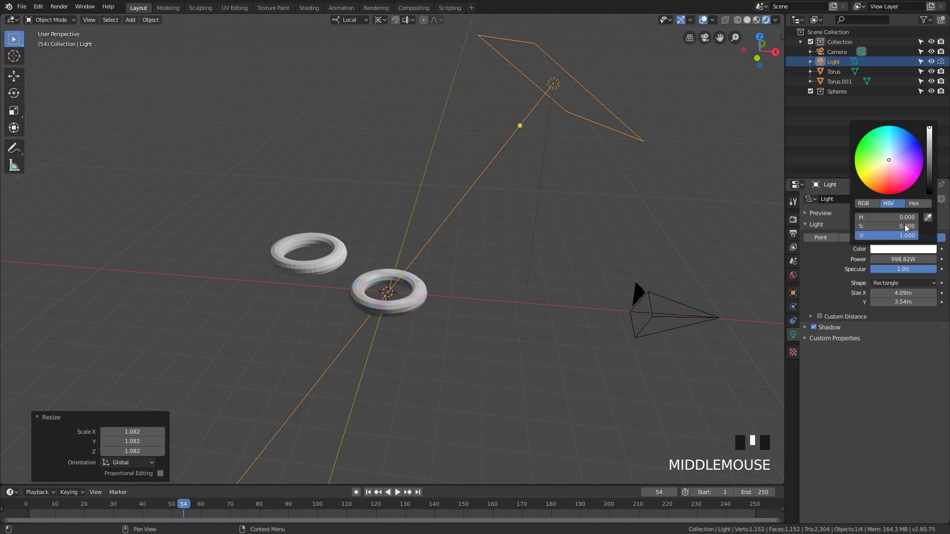
left_click_drag(899, 160, 863, 184)
middle_click_drag(677, 283, 730, 299)
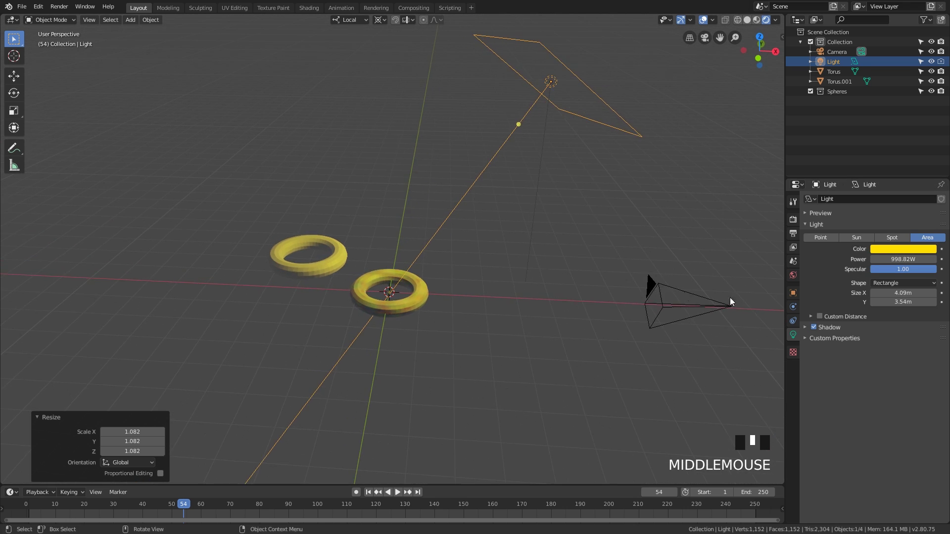
Multiply the light's power by 2 twice, lower it to about 3867 W, and deselect the light.
left_click(919, 260)
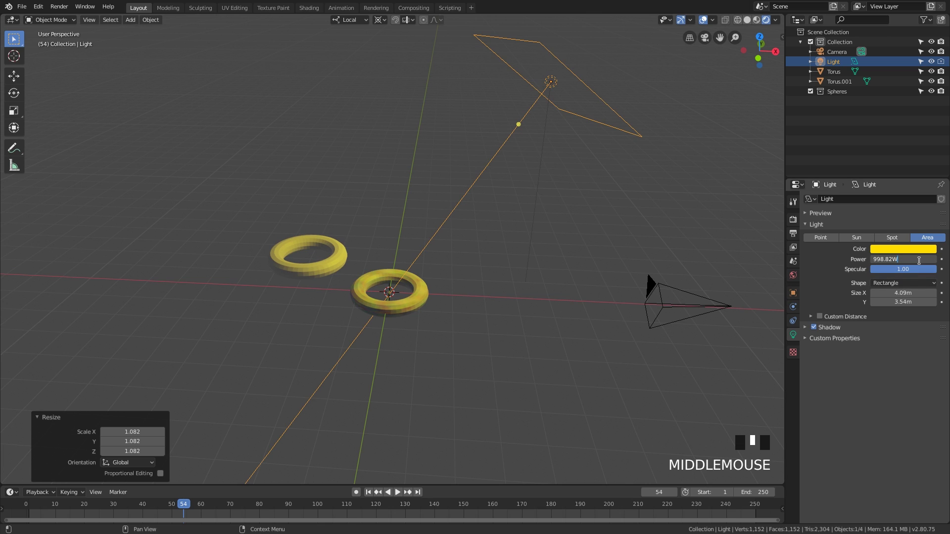
left_click(842, 261)
left_click(918, 260)
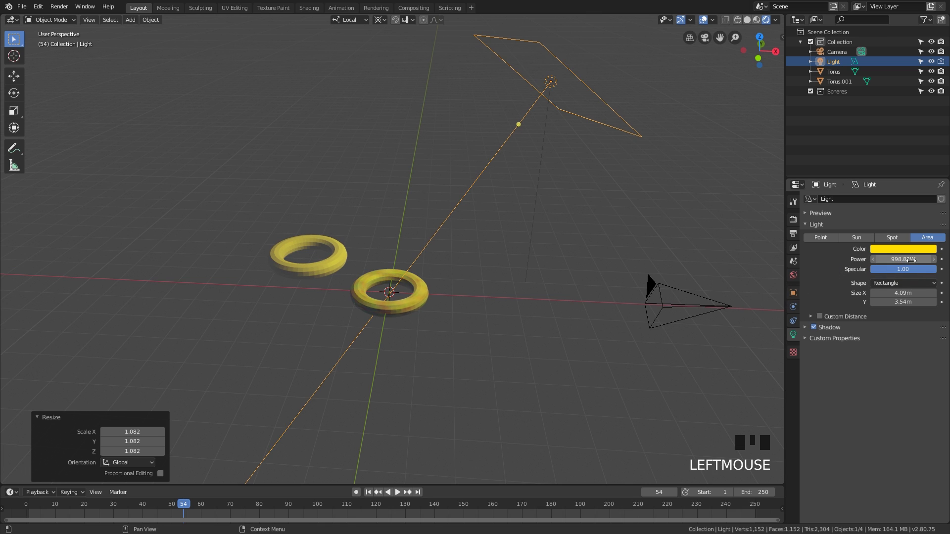
left_click(919, 259)
type("*2")
key("Return")
double_click(922, 259)
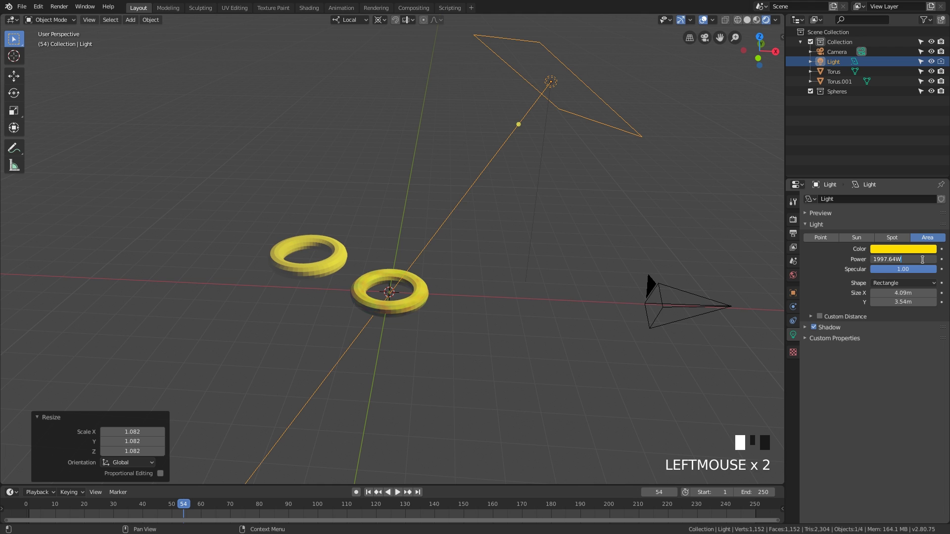
type("*2")
left_click(922, 259)
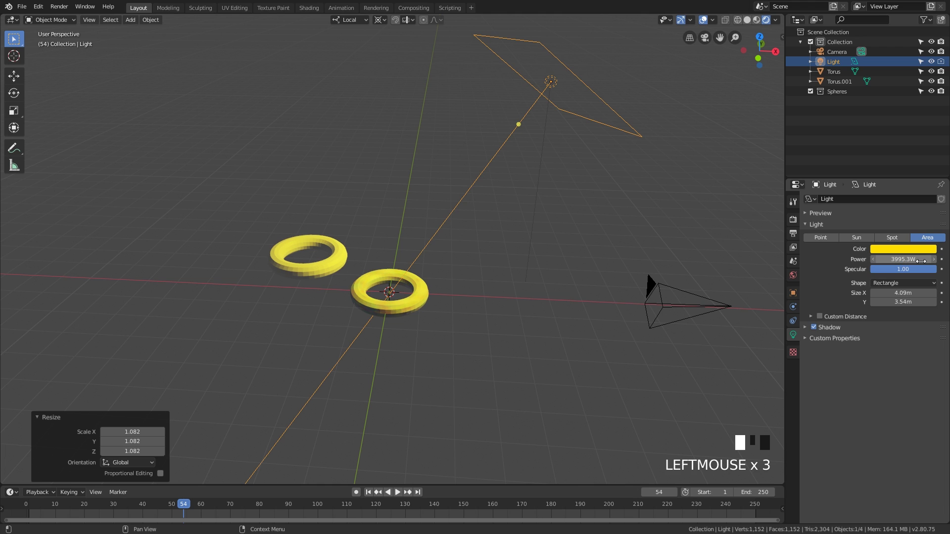
left_click_drag(912, 261, 900, 261)
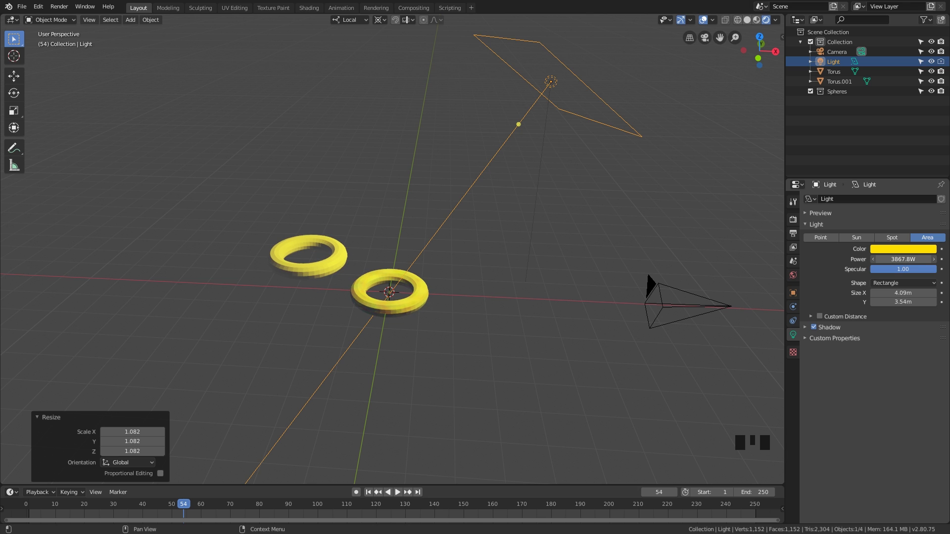
middle_click_drag(635, 249, 575, 257)
left_click(601, 254)
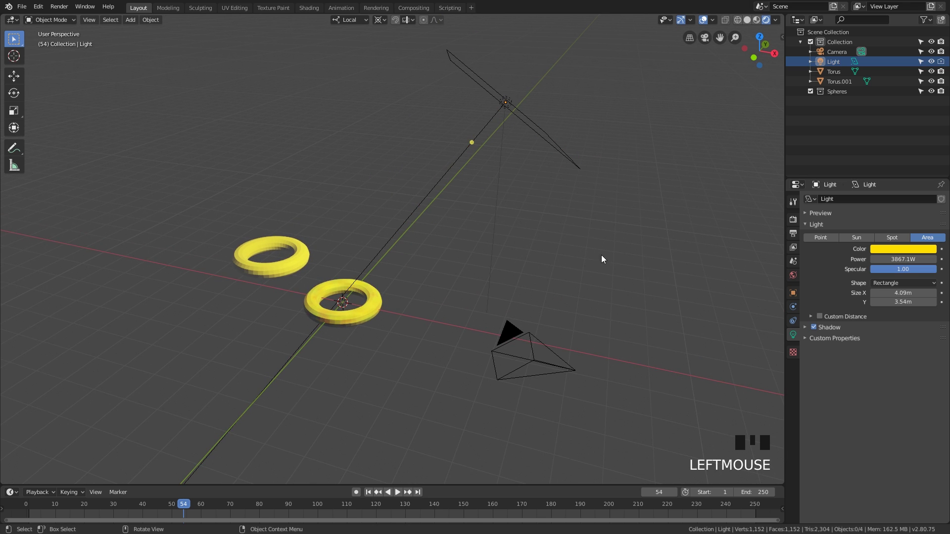
Enable Screen Space Reflections, Motion Blur, Bloom and Ambient Occlusion in the scene's Eevee render settings.
left_click(794, 220)
middle_click_drag(486, 260, 514, 269)
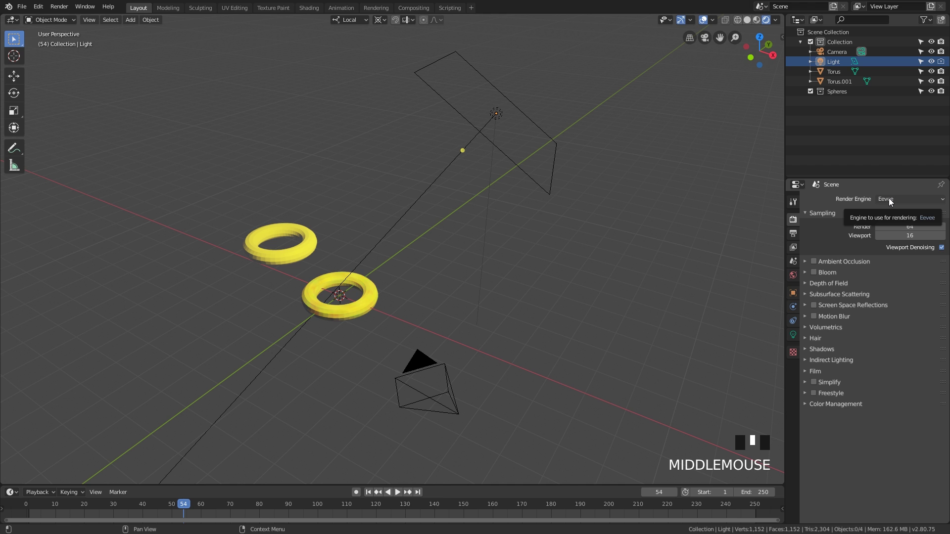
middle_click_drag(429, 234, 446, 248, "ctrl")
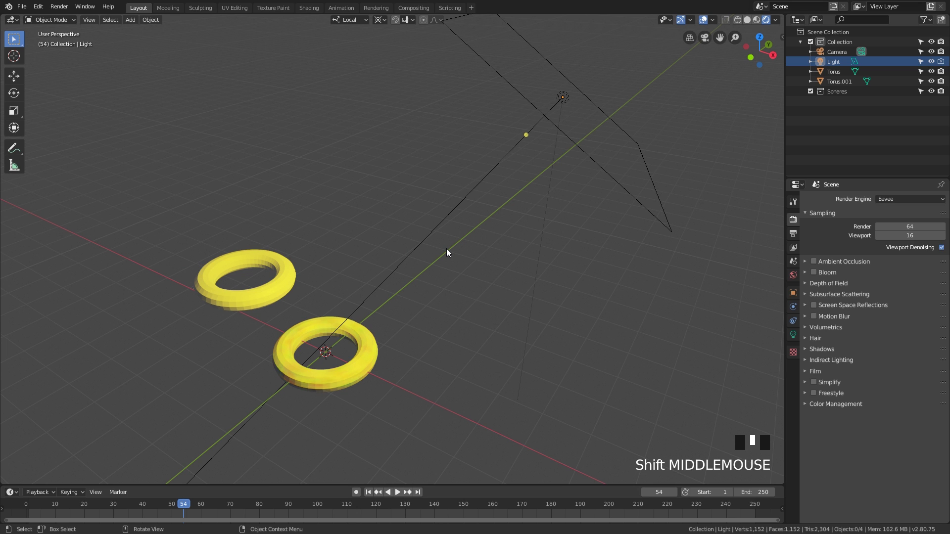
middle_click_drag(454, 273, 442, 292, "ctrl")
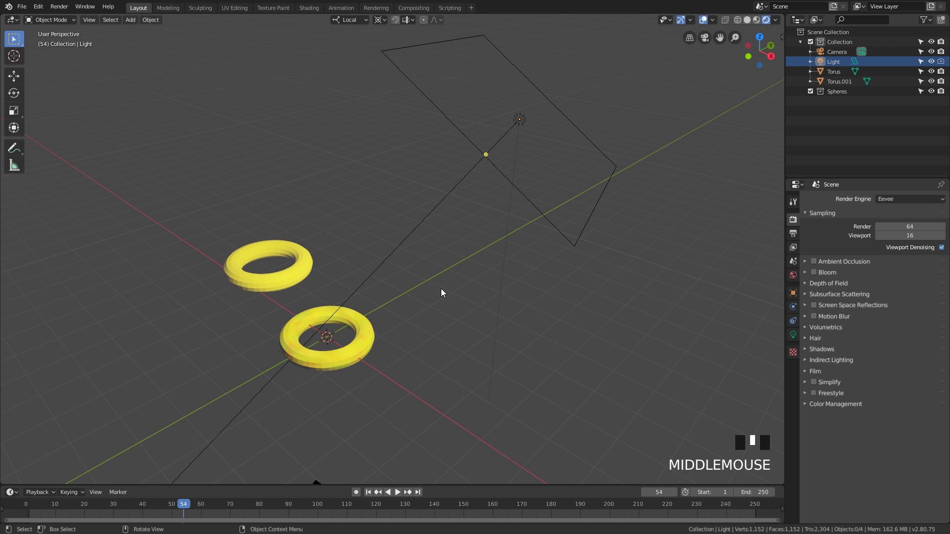
left_click(813, 305)
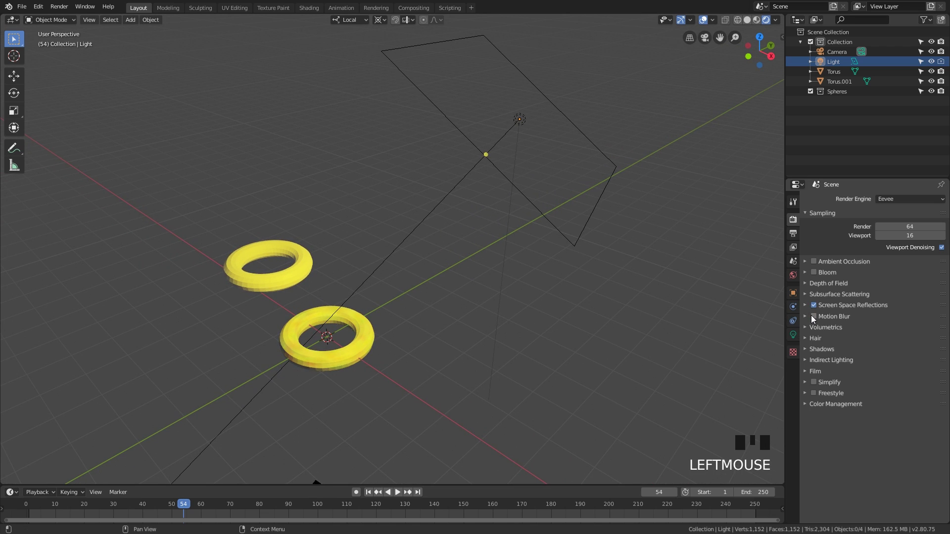
left_click(812, 316)
left_click(813, 272)
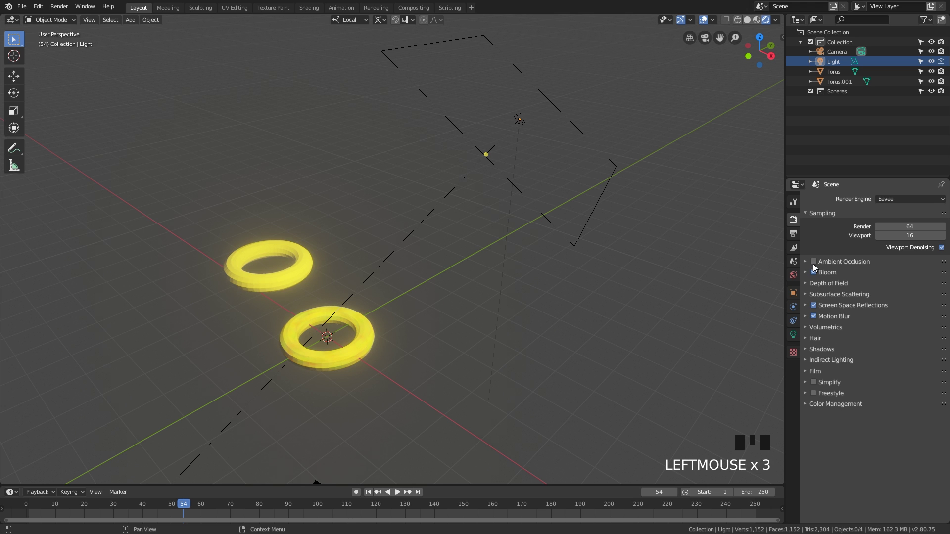
left_click(814, 262)
Switch the scene's render engine to Cycles and zoom in on the two yellow tori.
middle_click_drag(395, 376, 702, 300)
left_click(497, 298)
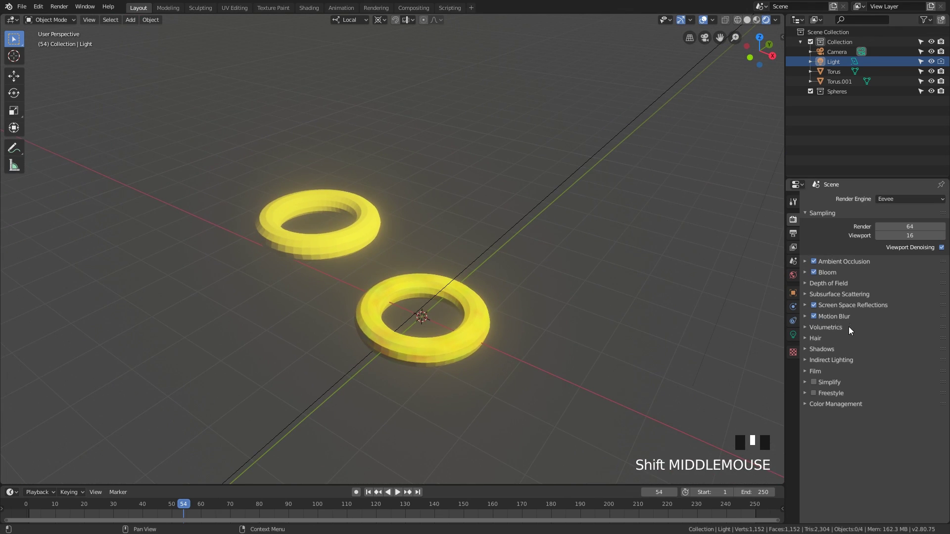
scroll(742, 267, "down", 2)
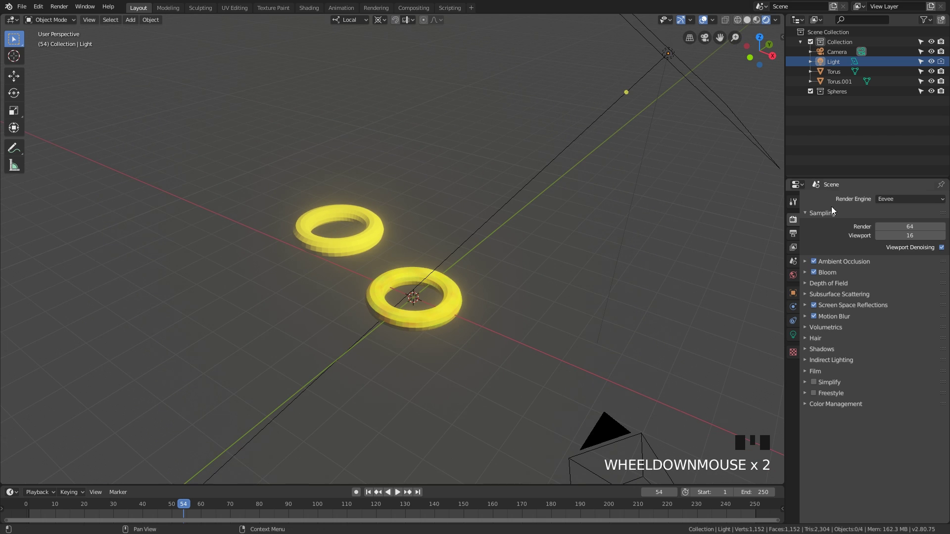
left_click(910, 199)
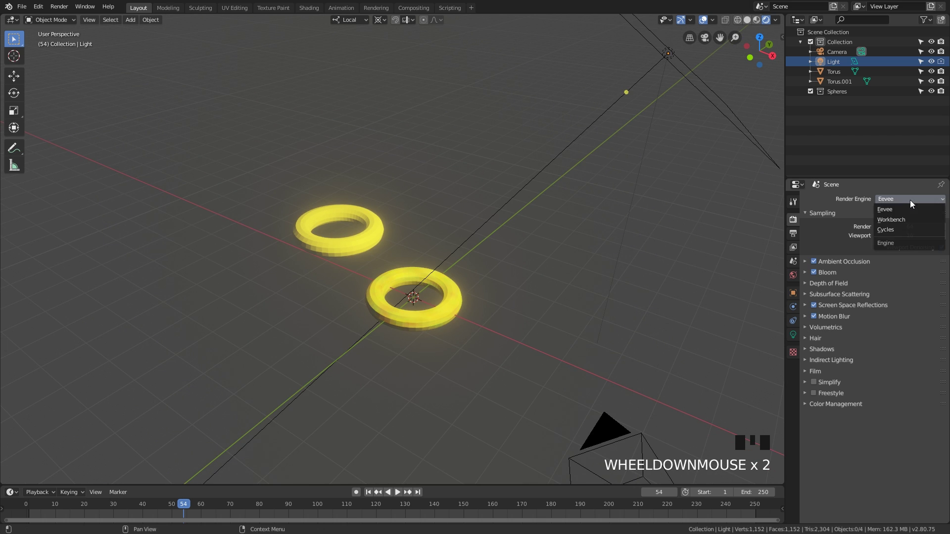
left_click(897, 230)
scroll(453, 308, "up", 1)
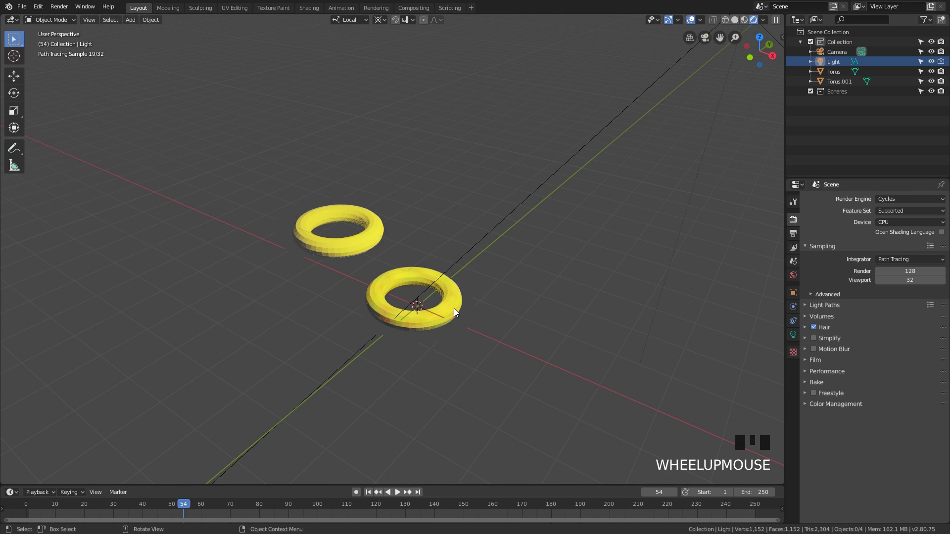
scroll(453, 307, "up", 1)
left_click(538, 304)
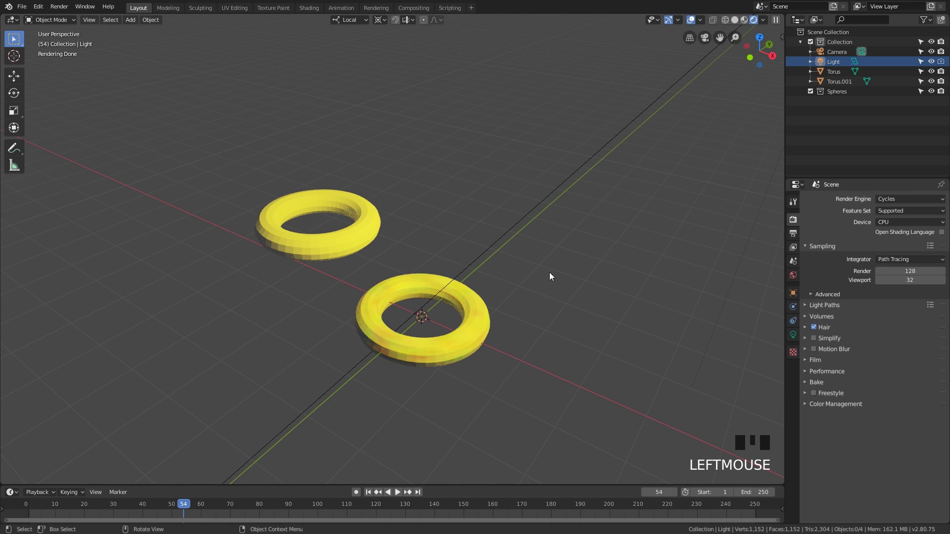
Set the Cycles viewport sample count to 5.
left_click(894, 222)
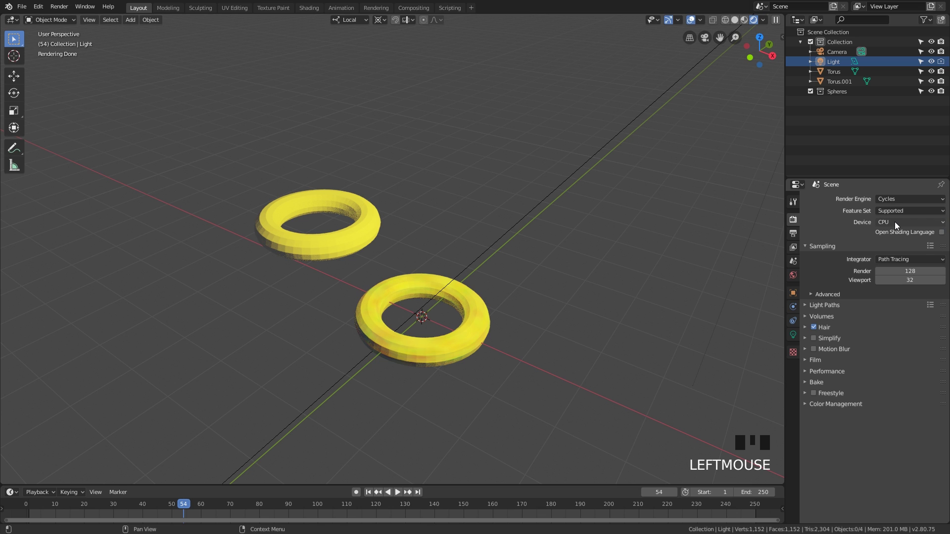
middle_click_drag(567, 213, 565, 213)
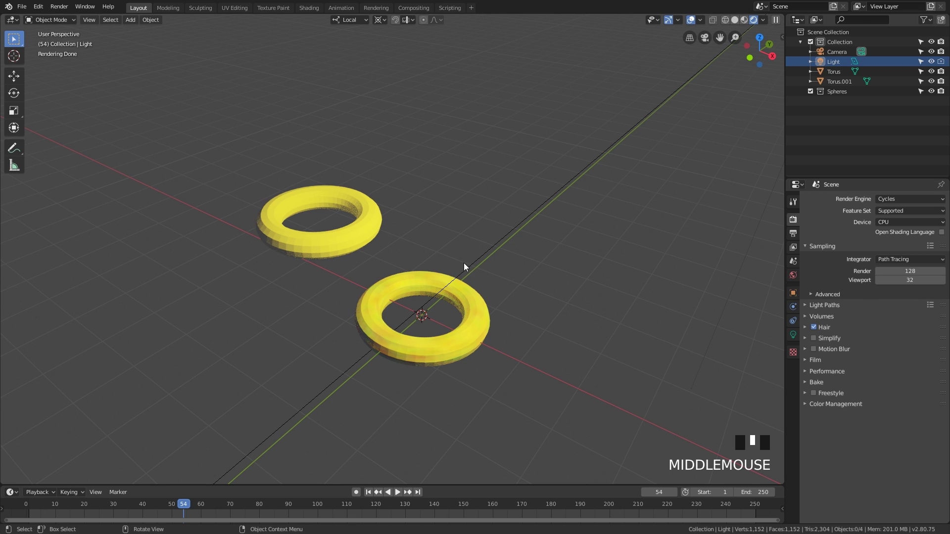
mouse_move(464, 263)
middle_mouse_down("ctrl")
mouse_move(424, 286)
mouse_move(442, 299)
mouse_move(454, 265)
middle_mouse_up("ctrl")
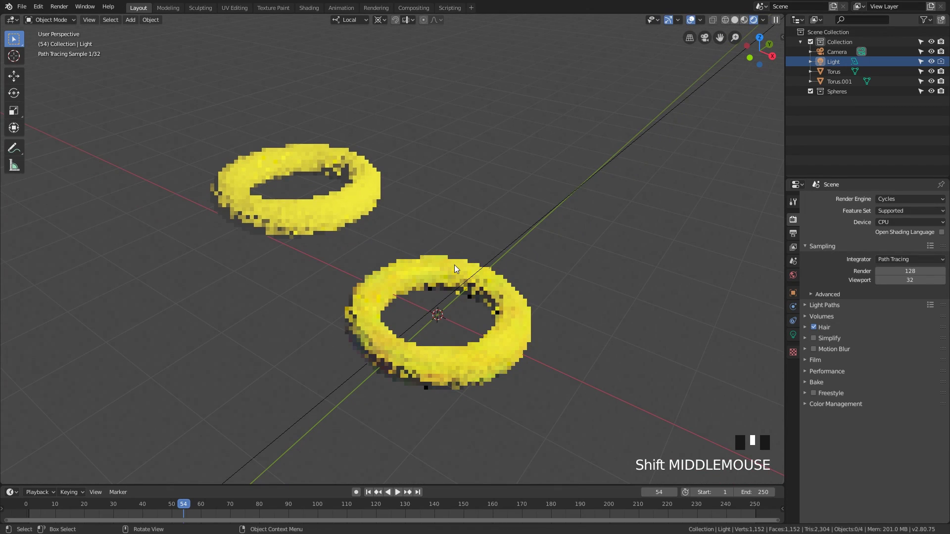
left_click(902, 280)
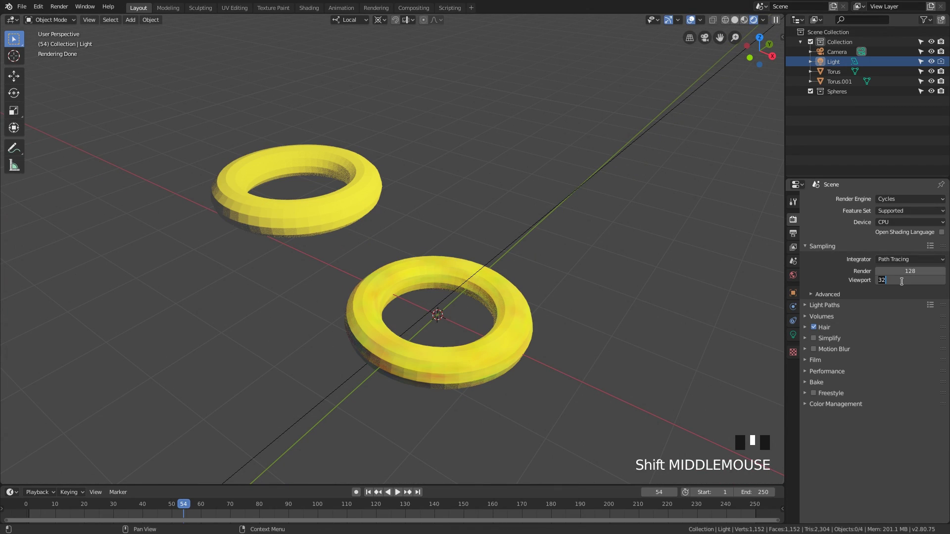
type("5")
key("Return")
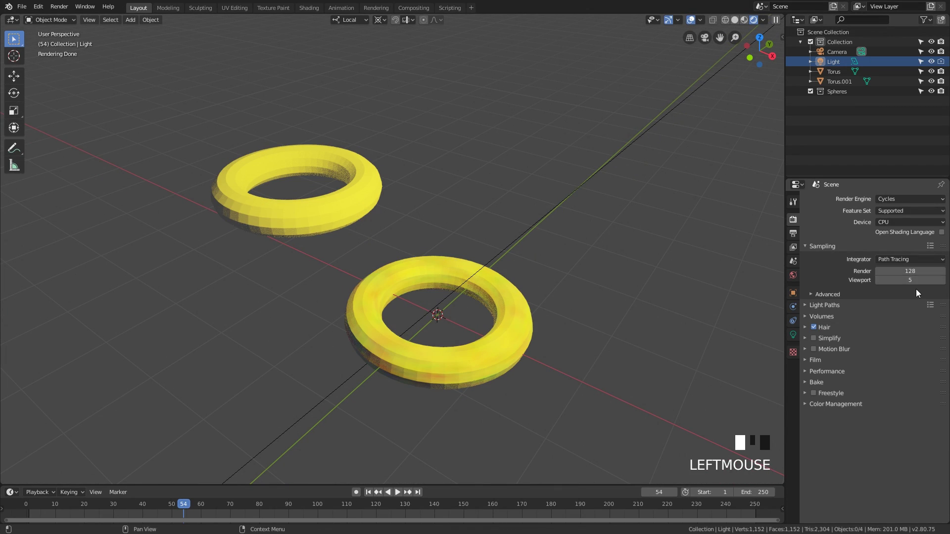
Expand the Color Management settings and examine the View Transform option alongside the rendered tori.
left_click(821, 403)
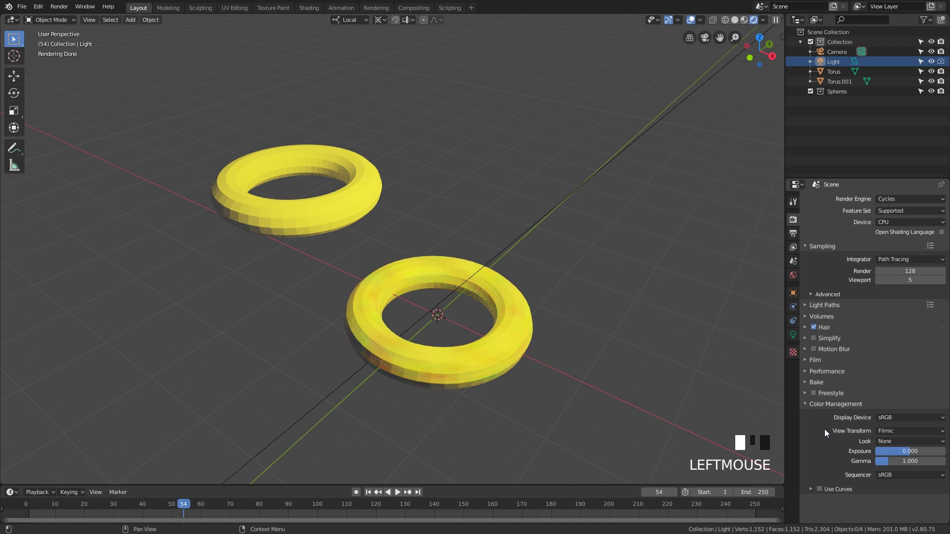
left_click(885, 433)
middle_click_drag(680, 390, 671, 390)
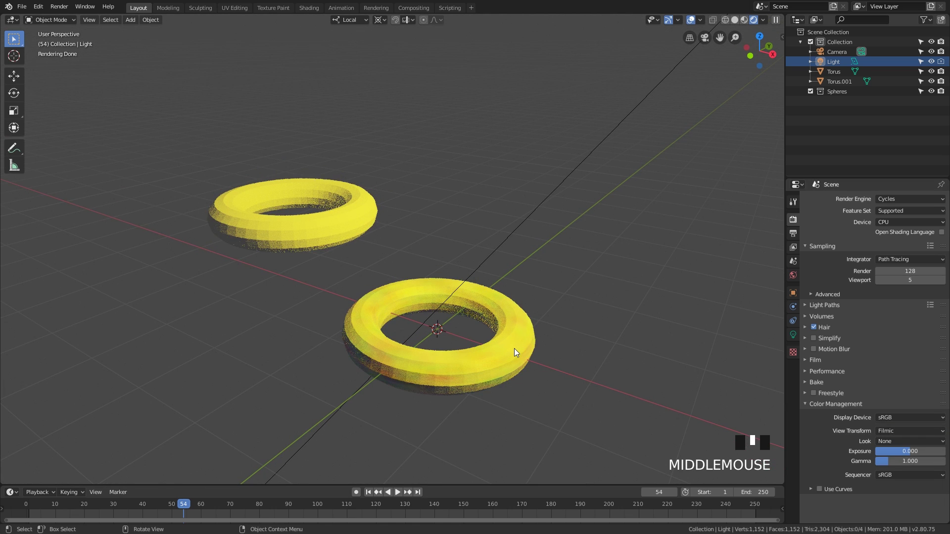
scroll(515, 349, "down", 2)
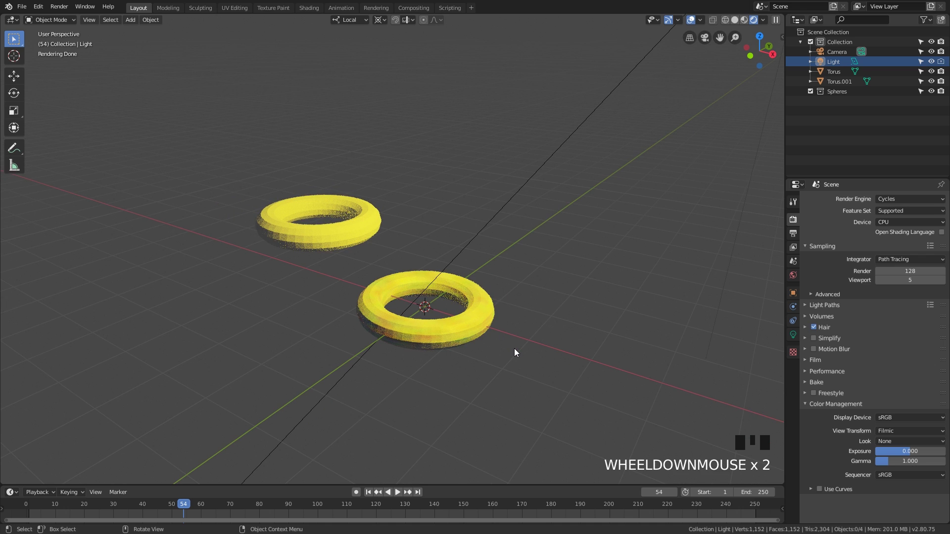
middle_click_drag(502, 352, 511, 349, "shift")
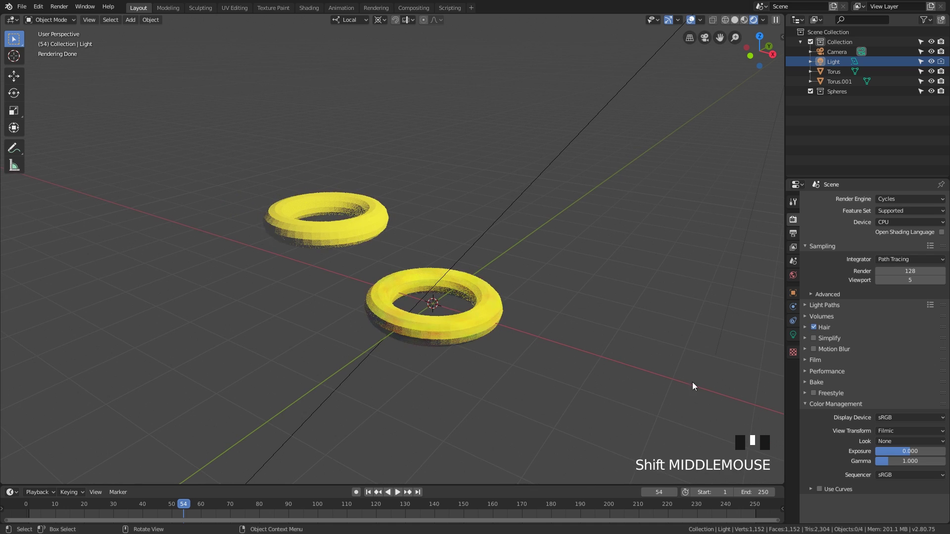
left_click(901, 432)
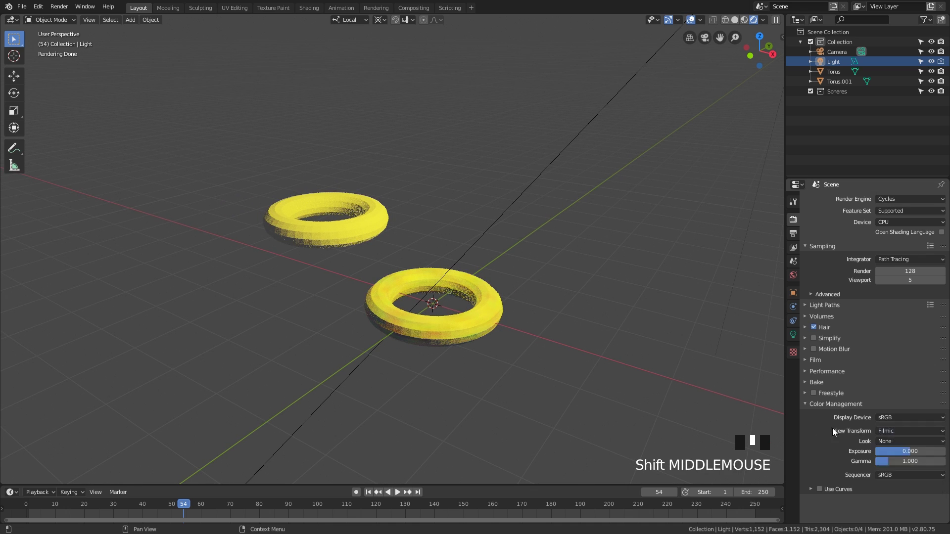
middle_click_drag(471, 286, 469, 287)
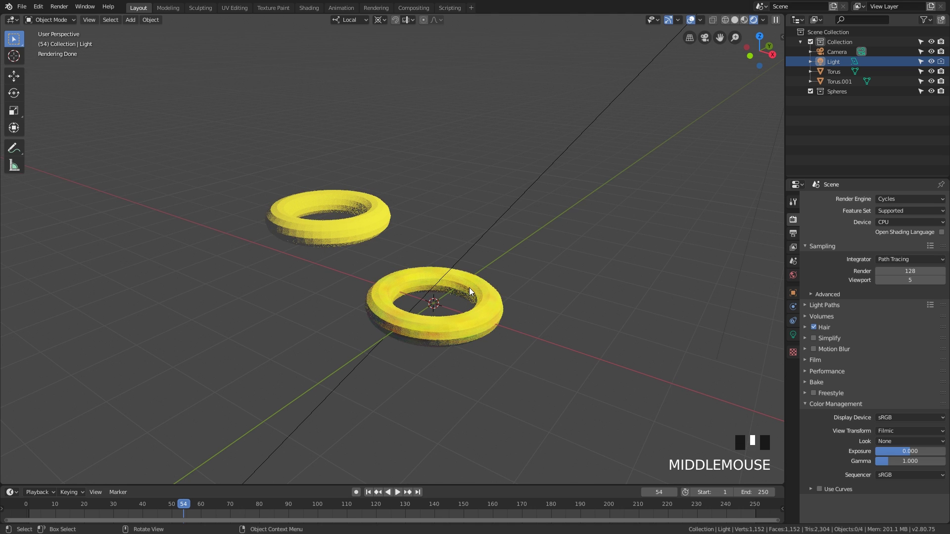
scroll(473, 291, "up", 2)
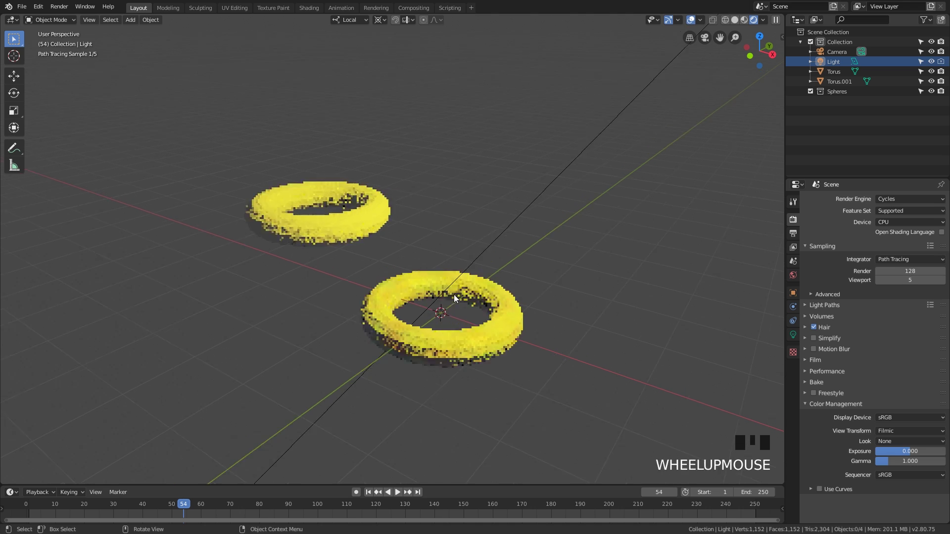
scroll(498, 310, "up", 2)
middle_click_drag(499, 311, 483, 291, "shift")
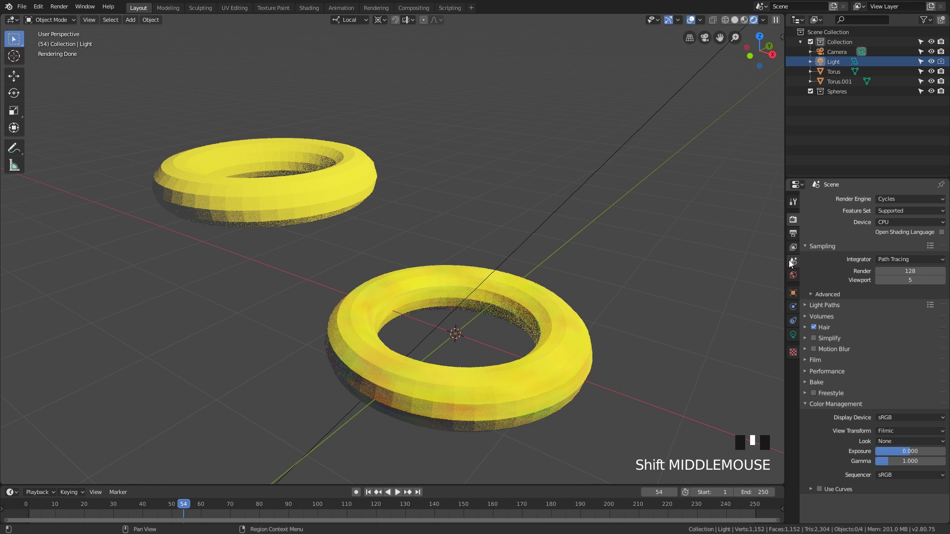
Change the world background color to black in the World settings.
left_click(793, 275)
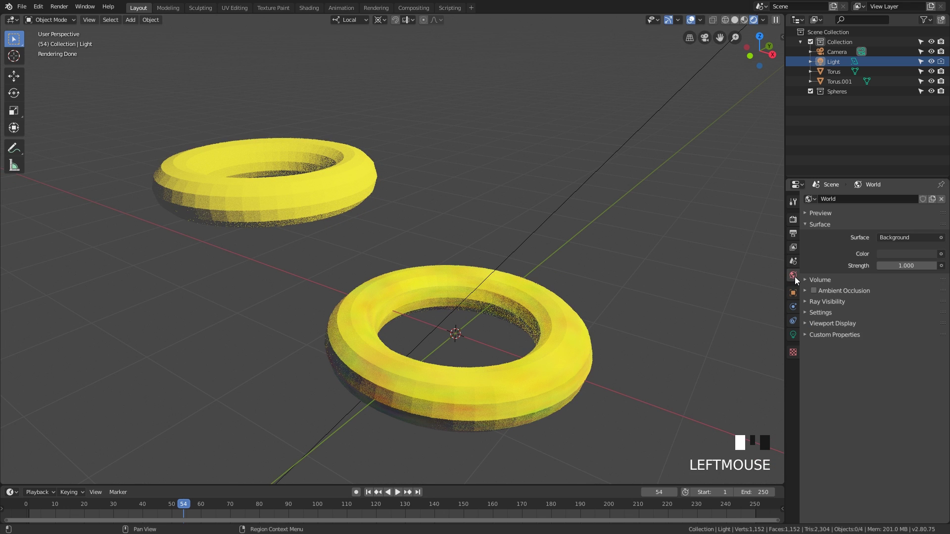
middle_click_drag(571, 250, 567, 256)
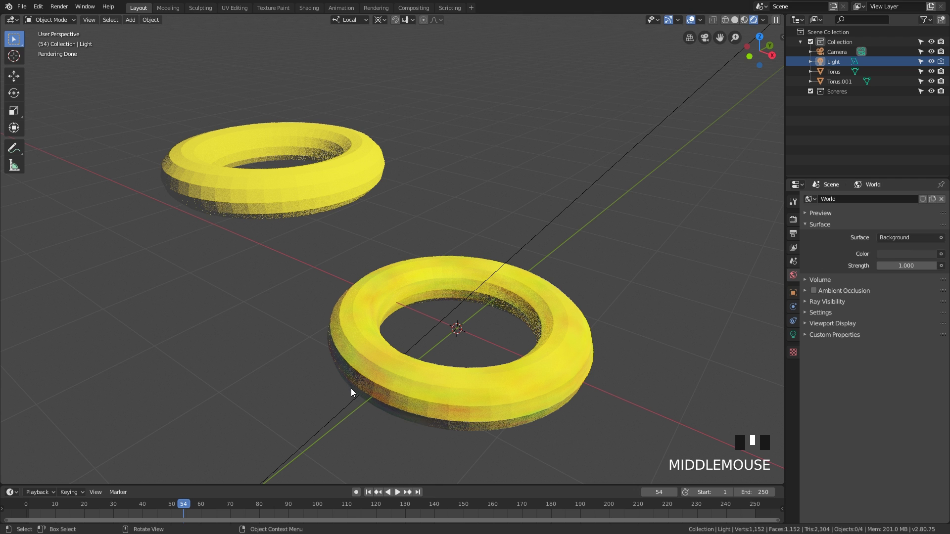
left_click(902, 254)
left_click_drag(892, 164, 913, 201)
left_click(910, 254)
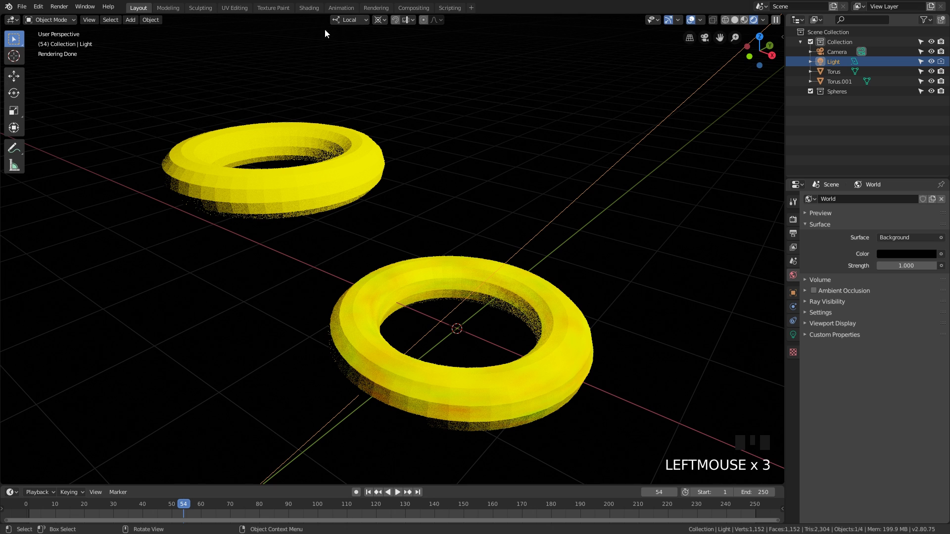
Switch to the Shading workspace and display the World shader nodes in the node editor.
left_click(304, 7)
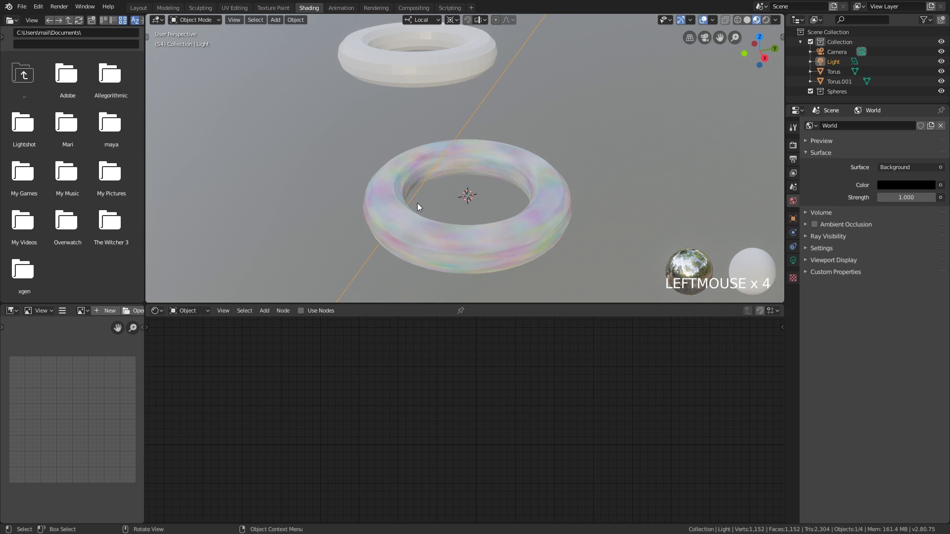
scroll(359, 201, "down", 1)
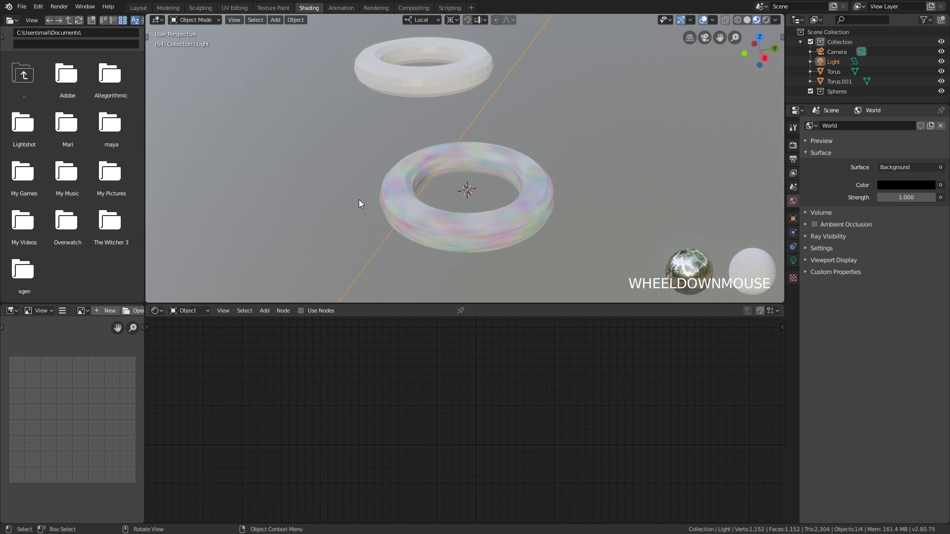
left_click(192, 310)
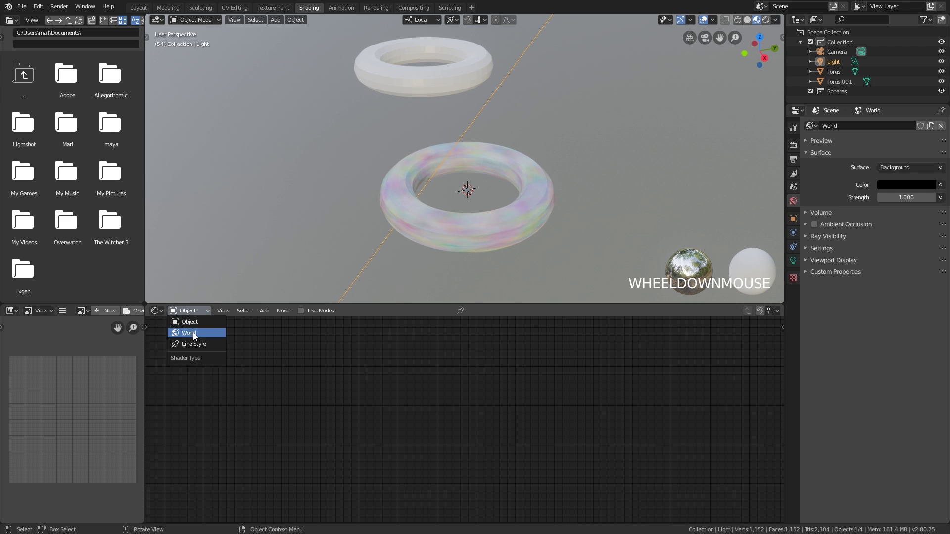
left_click(191, 333)
middle_click_drag(559, 374, 524, 426)
scroll(524, 418, "down", 2)
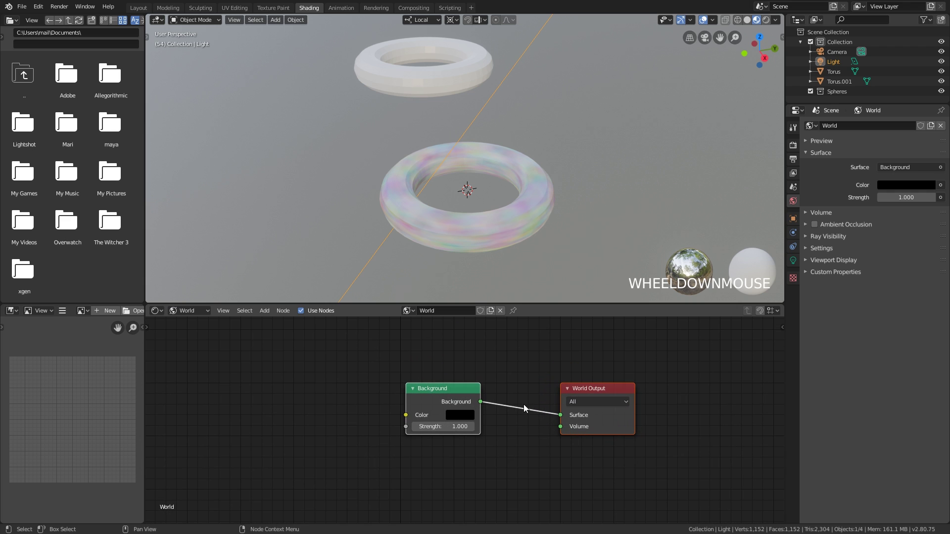
middle_click_drag(450, 392, 451, 396)
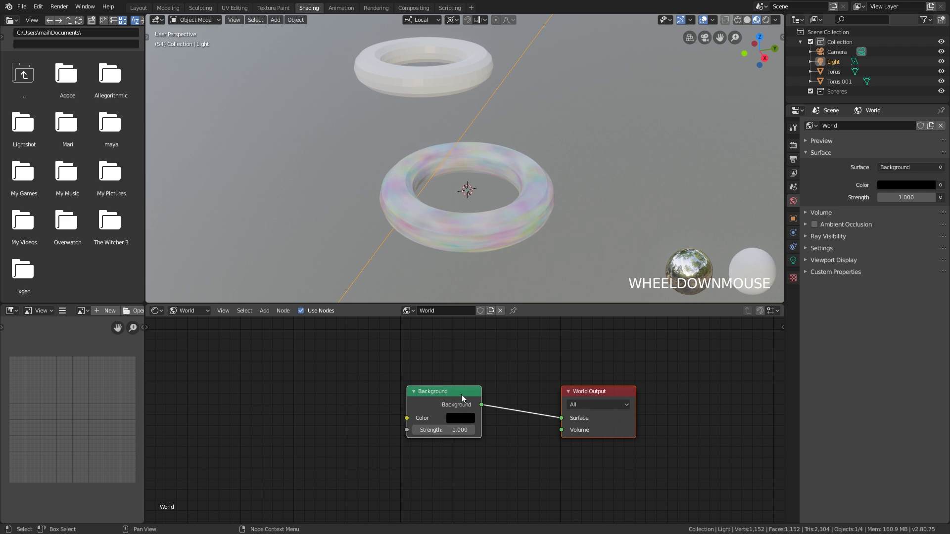
Brighten the world background color to a medium gray.
left_click(896, 185)
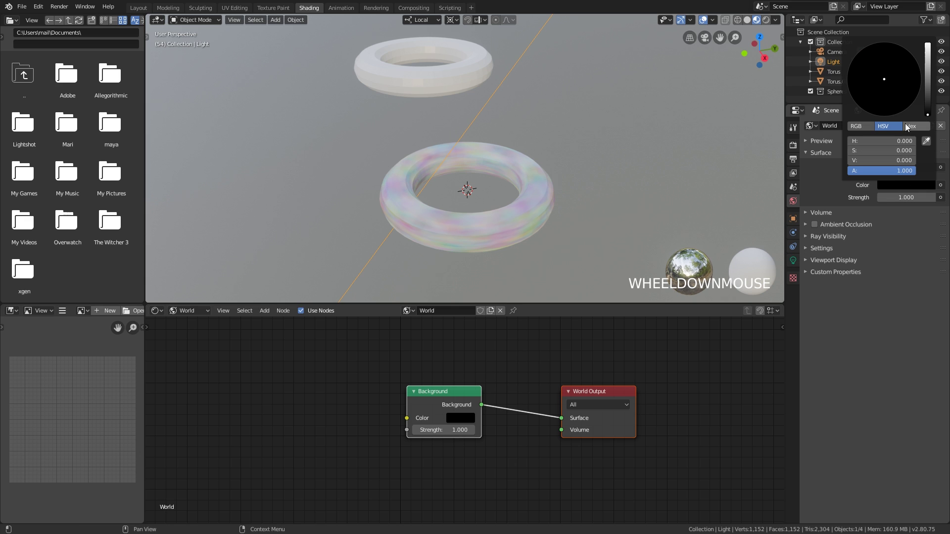
left_click_drag(926, 94, 927, 77)
left_click(380, 333)
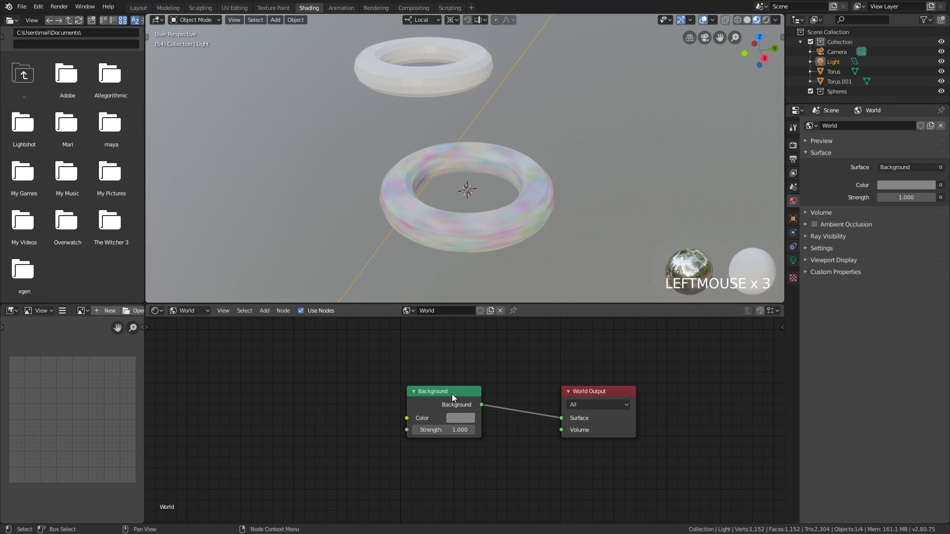
Add an Environment Texture with Mapping and Texture Coordinate nodes to the Background node using Node Wrangler, and space them apart.
left_click(432, 392)
left_click_drag(431, 392, 449, 398)
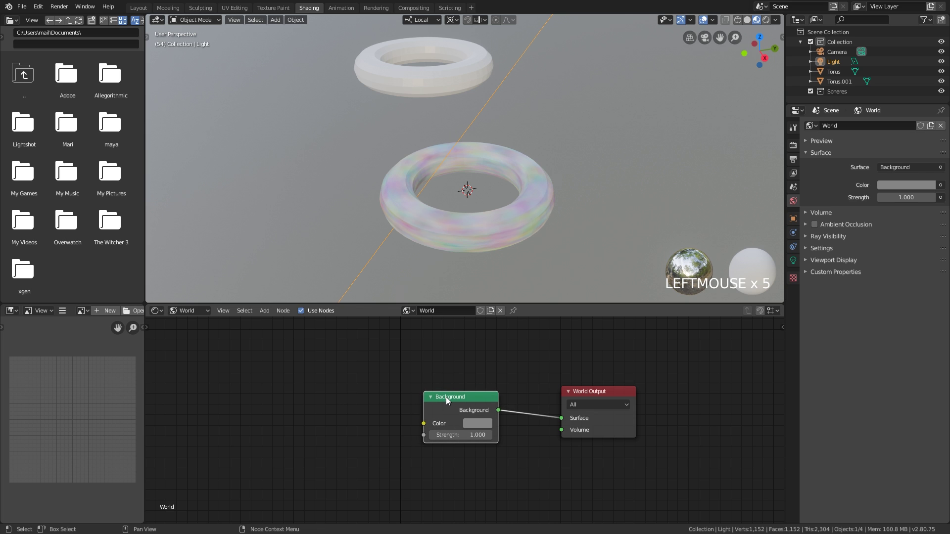
key("ctrl+t")
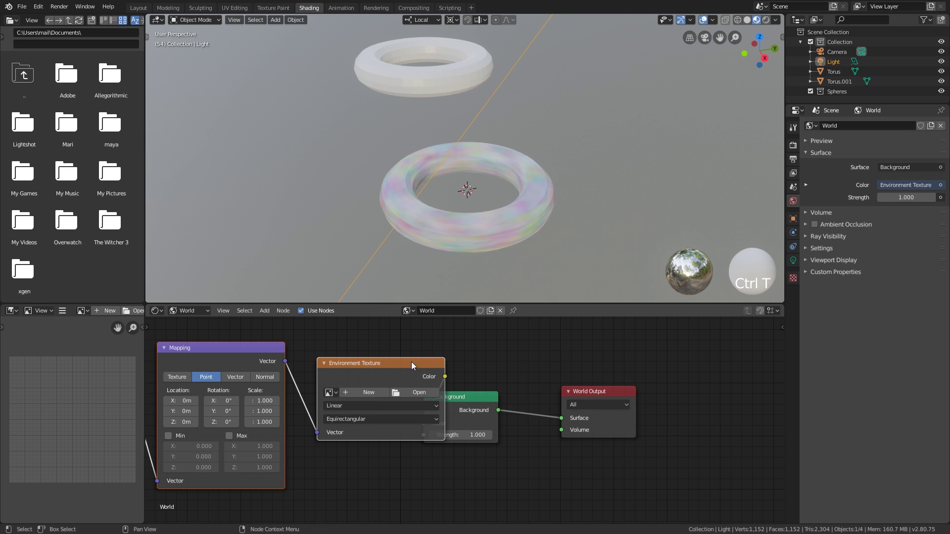
left_click_drag(299, 400, 302, 401)
middle_click_drag(361, 431, 440, 427)
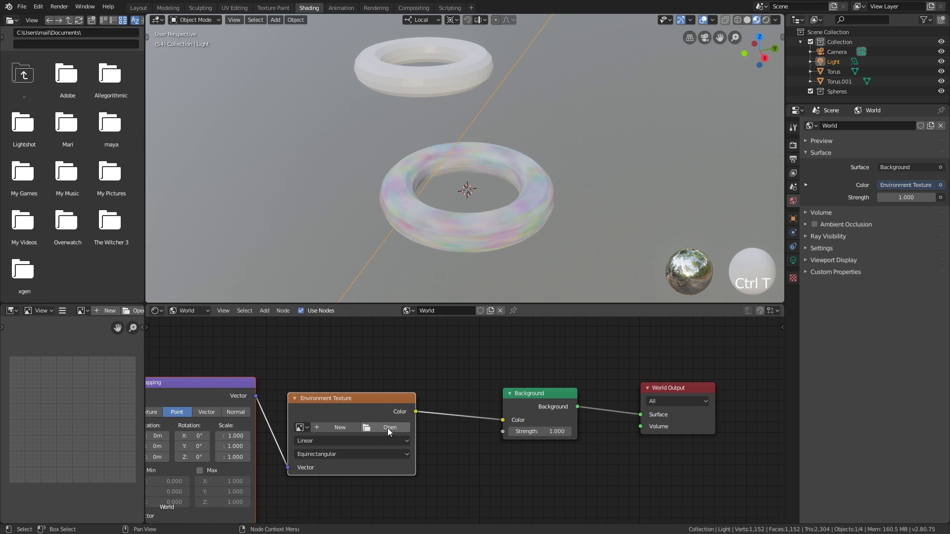
Check the image browser of the Environment Texture without loading a file, and review the world node chain from Texture Coordinate to World Output.
left_click(388, 428)
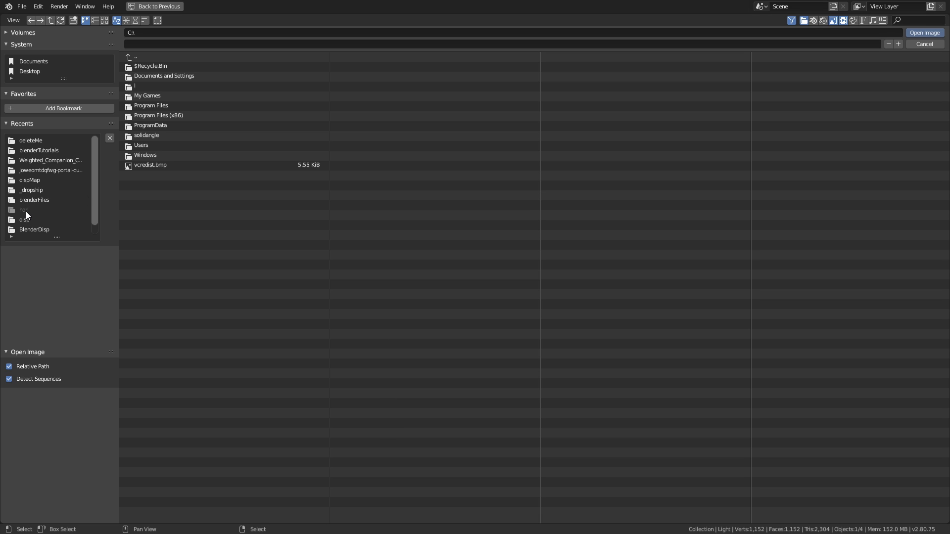
key("Escape")
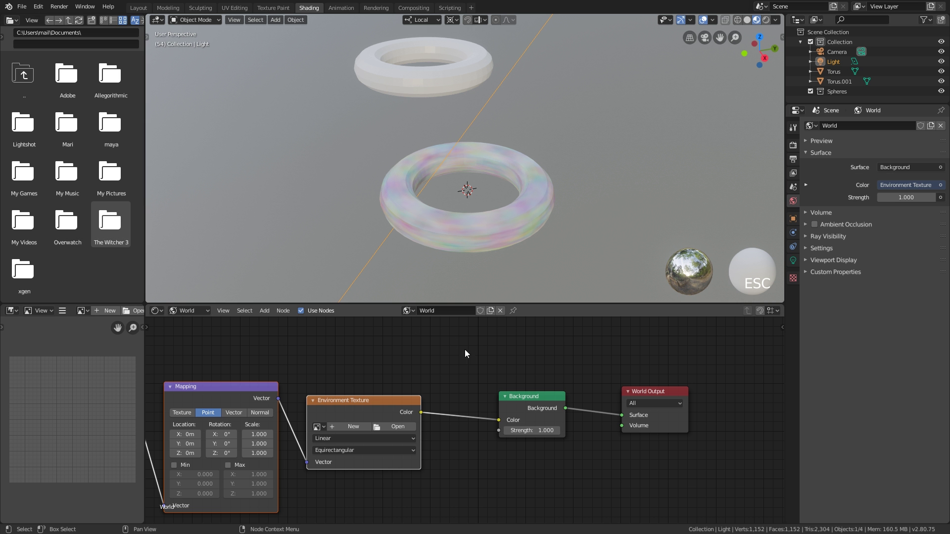
scroll(401, 440, "left", 3, "ctrl")
middle_click_drag(467, 434, 486, 429)
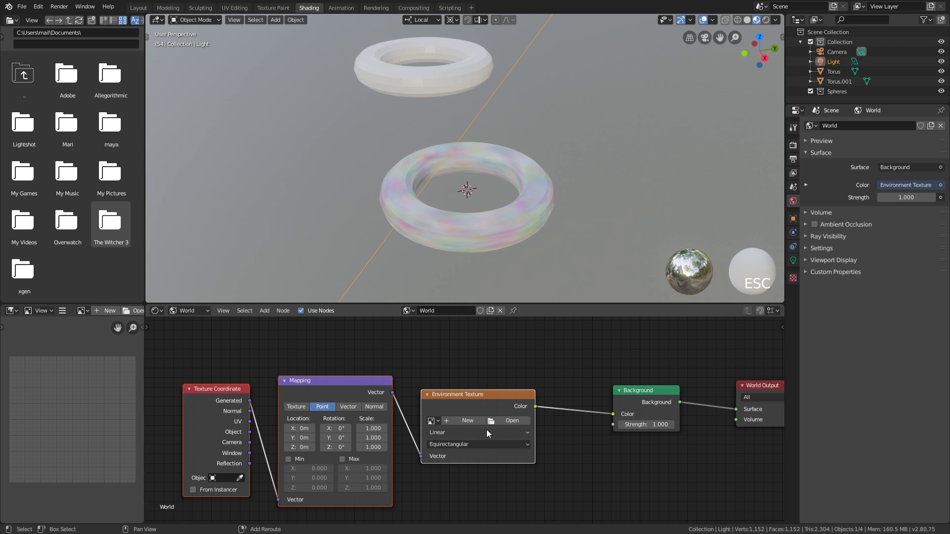
mouse_move(335, 446)
left_mouse_down()
mouse_move(304, 447)
mouse_move(334, 447)
left_mouse_up()
key("ctrl+z")
middle_click_drag(687, 425, 569, 417)
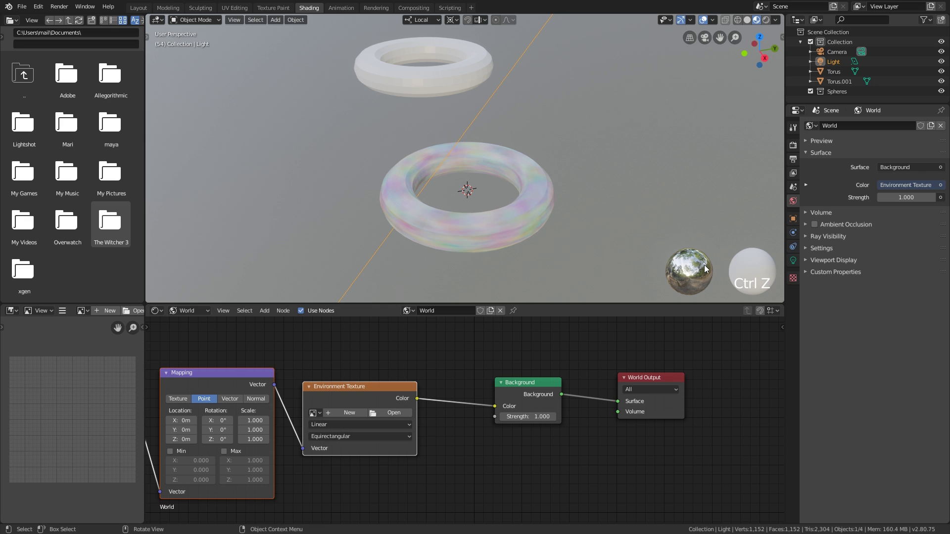
Change the environment image that lights the material preview in the 3D viewport to a different built-in HDRI.
middle_click_drag(565, 238, 552, 230)
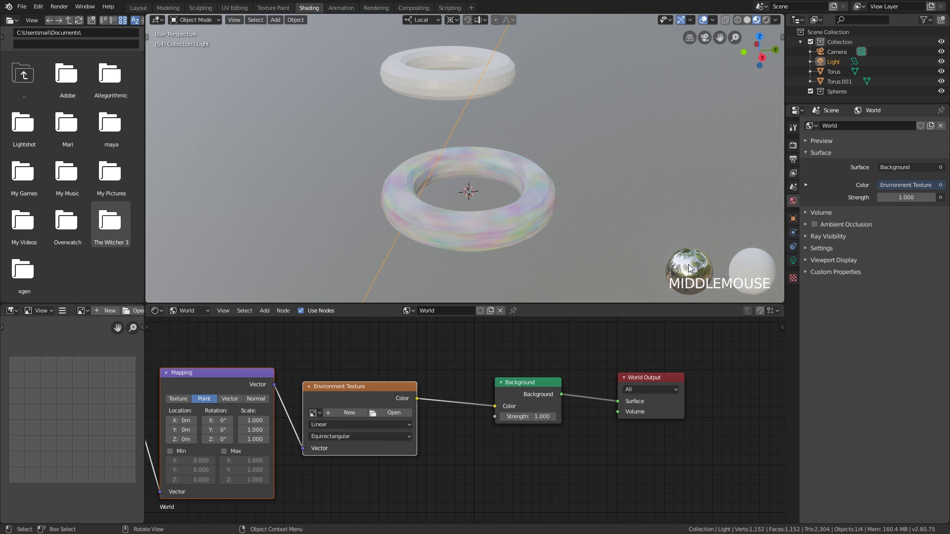
scroll(487, 220, "up", 2)
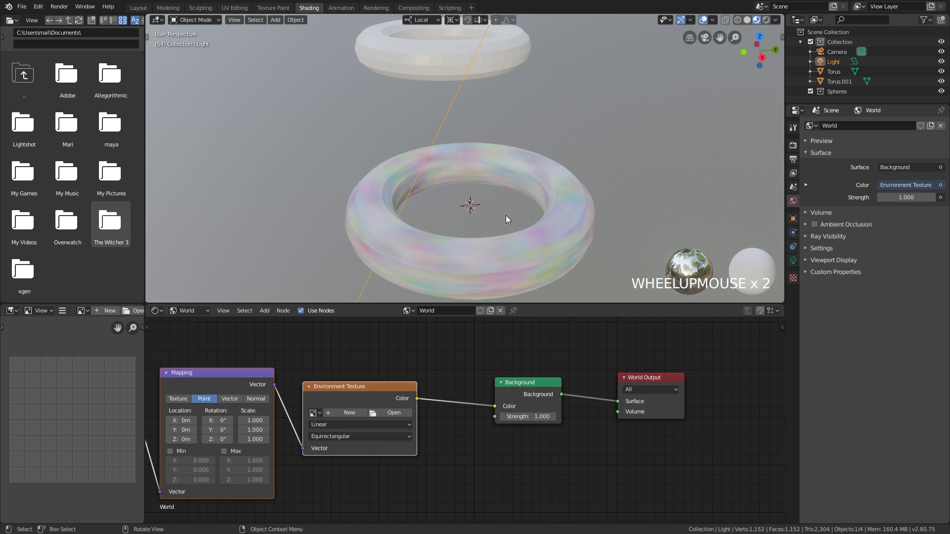
middle_click_drag(506, 215, 506, 224, "ctrl")
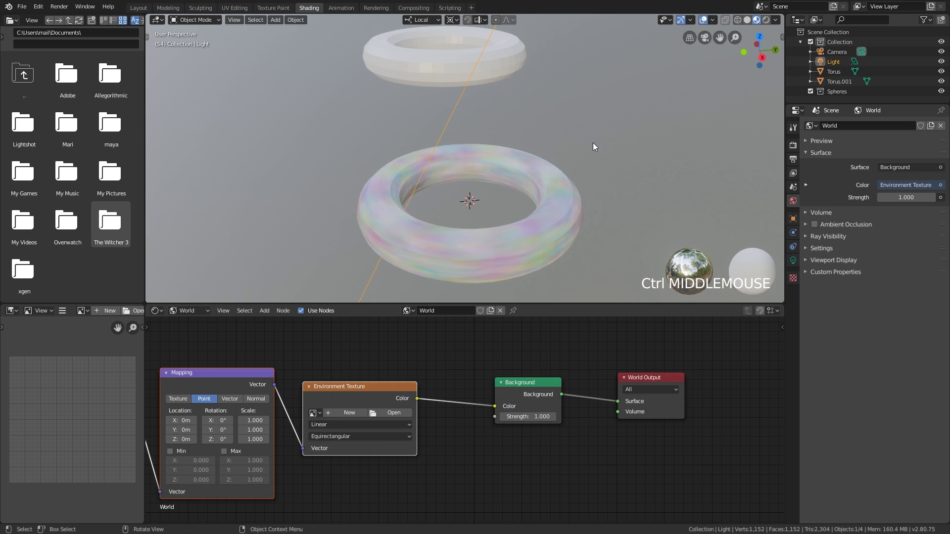
left_click(775, 20)
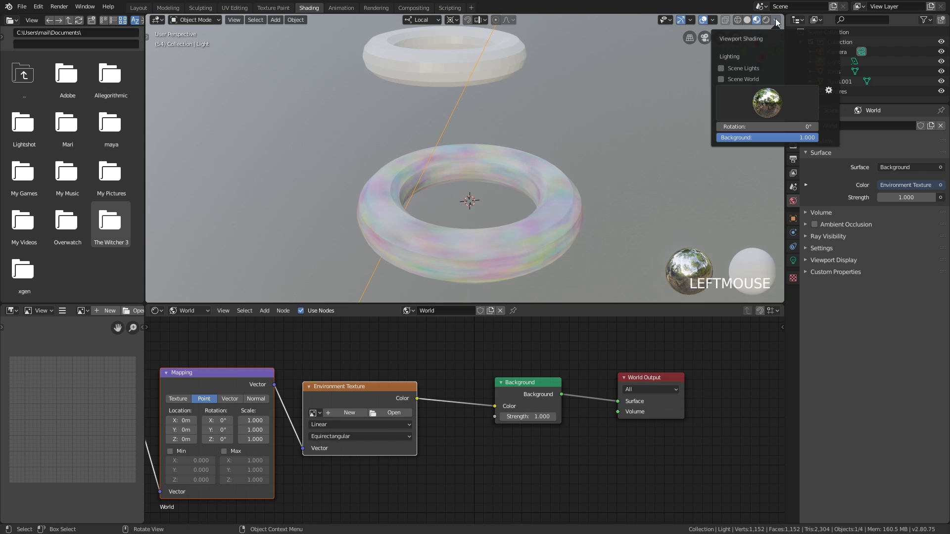
left_click(774, 104)
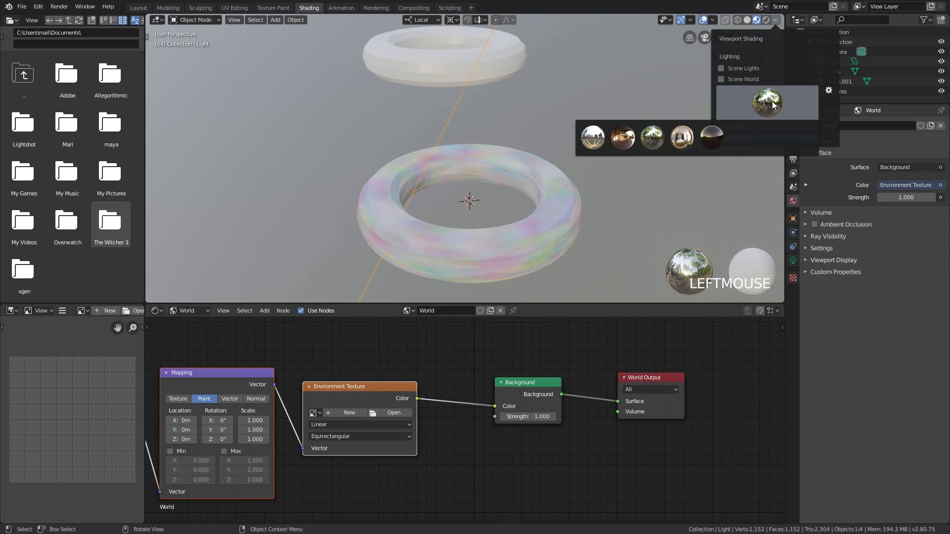
left_click(681, 139)
left_click(762, 105)
left_click(771, 138)
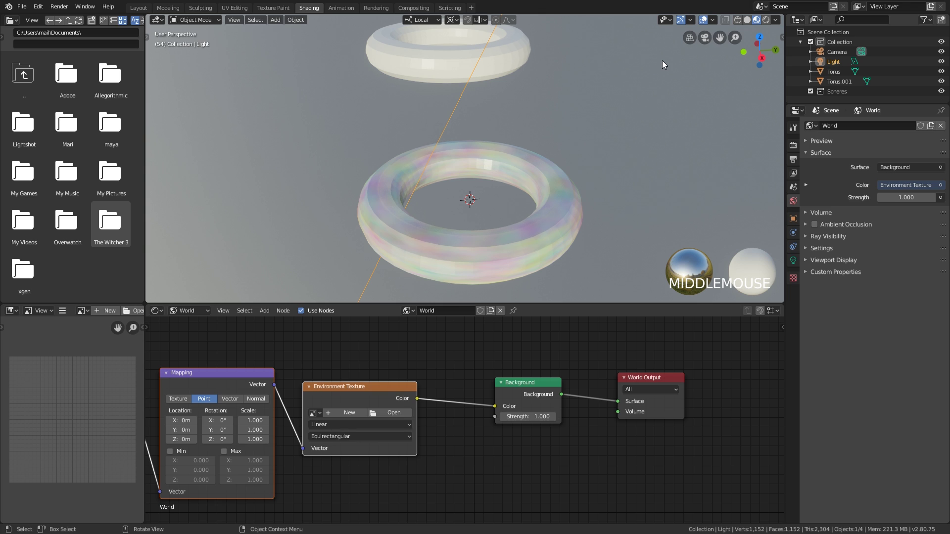
Show the 3D viewport in rendered shading and cut the link between the Environment Texture and the Background node's color.
left_click(766, 20)
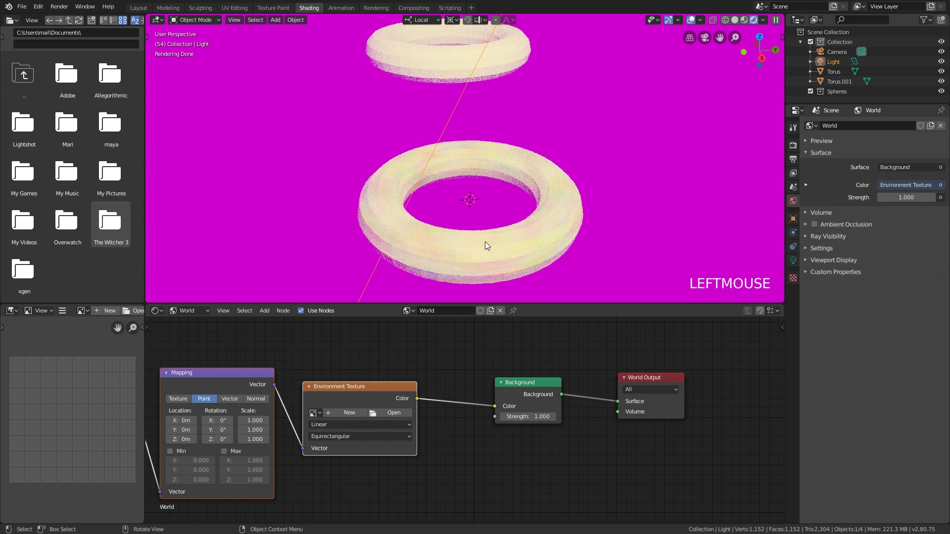
right_click_drag(461, 357, 459, 456, "ctrl")
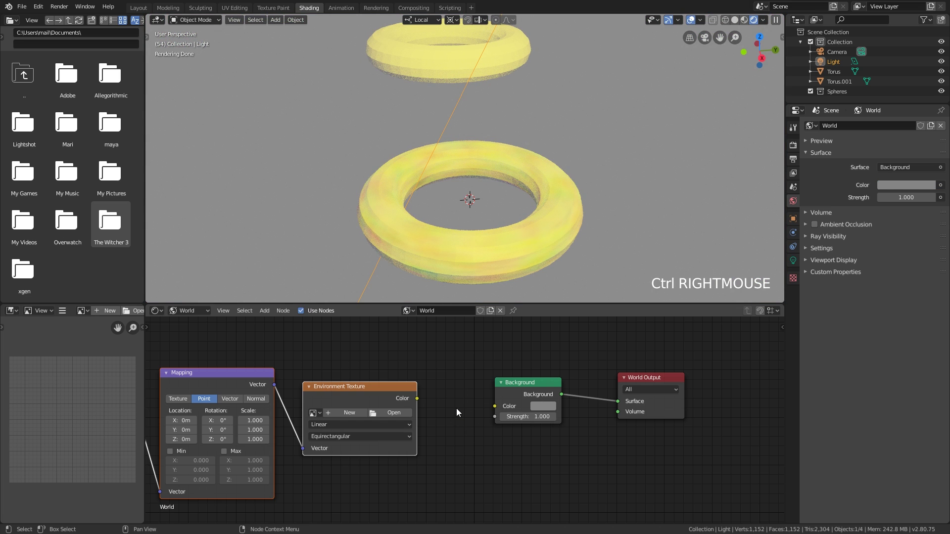
key("ctrl+z")
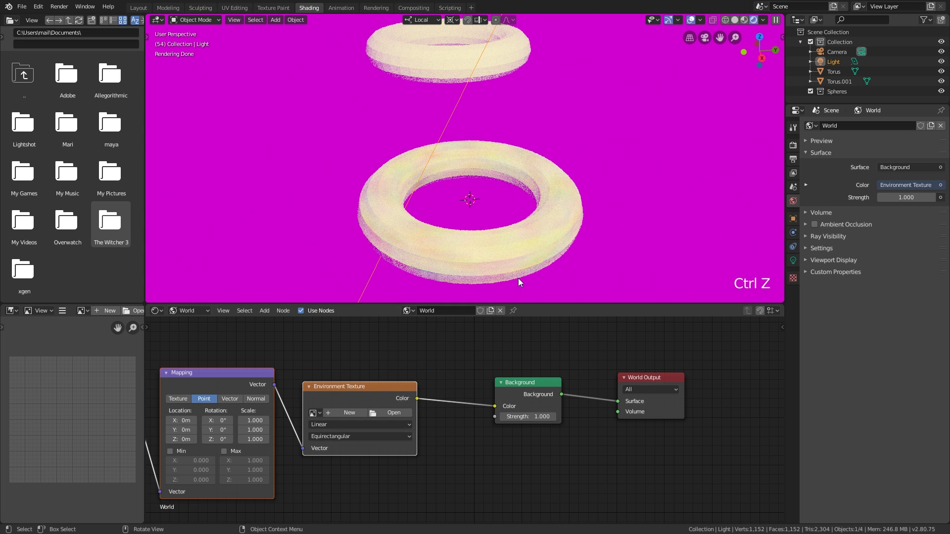
right_click_drag(475, 355, 482, 432, "ctrl")
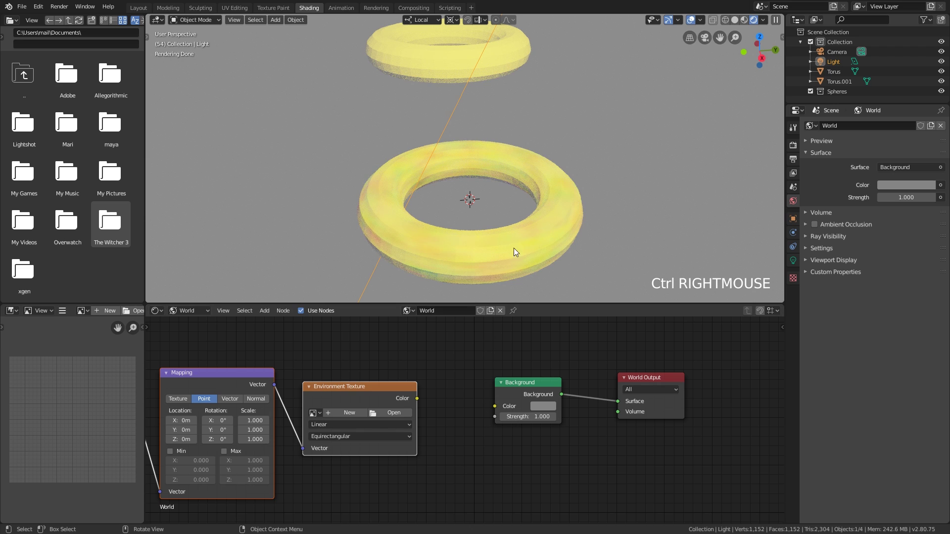
mouse_move(509, 241)
middle_mouse_down()
mouse_move(504, 228)
mouse_move(523, 247)
middle_mouse_up()
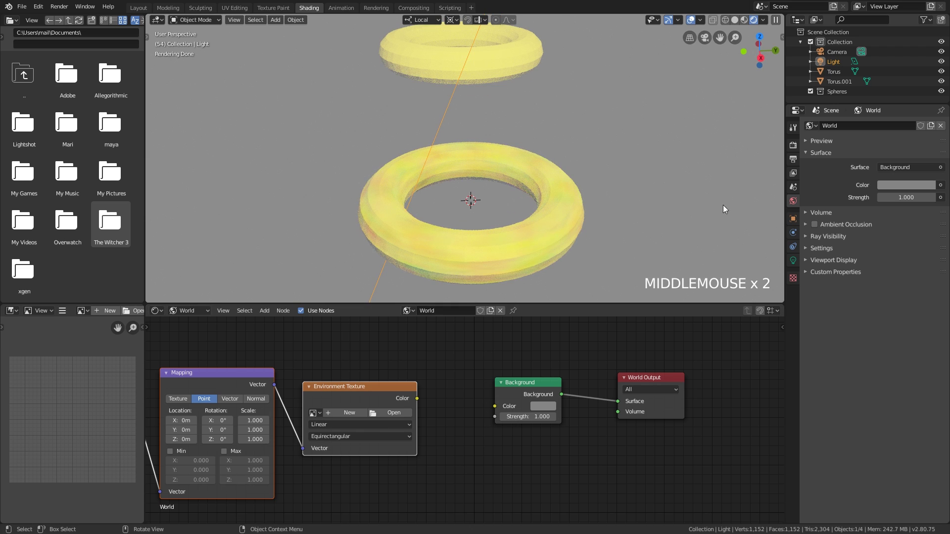
middle_click_drag(550, 212, 554, 218, "shift")
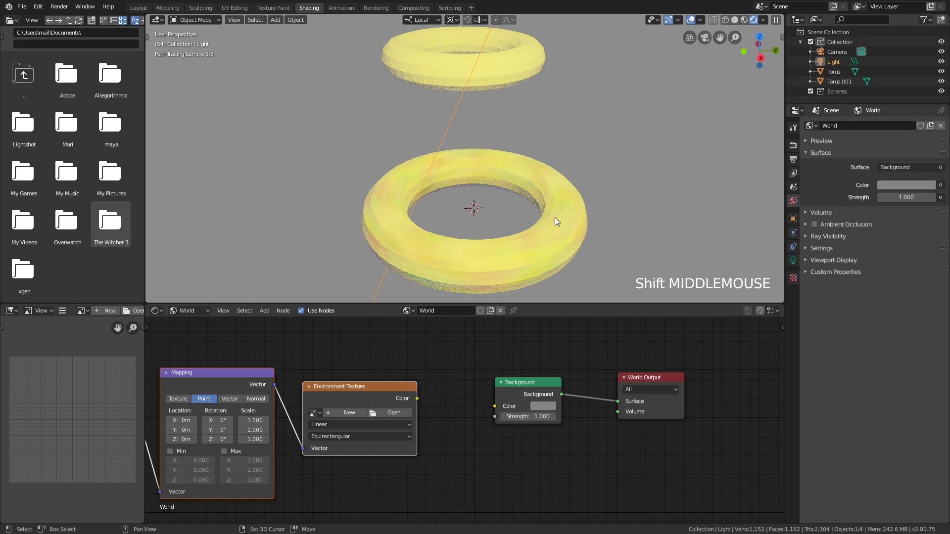
Set the render output file format to OpenEXR with Float (Full) color depth, and check the available codecs.
left_click(793, 158)
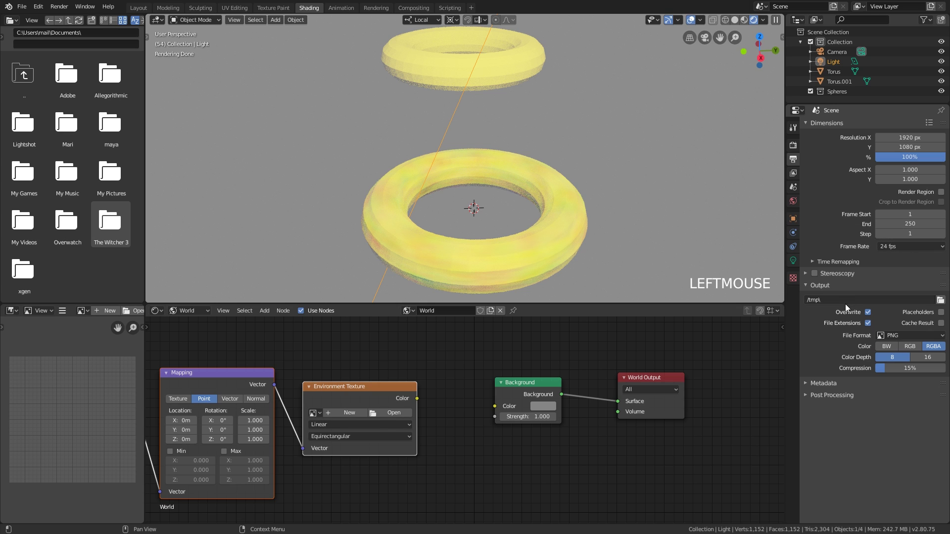
left_click(904, 335)
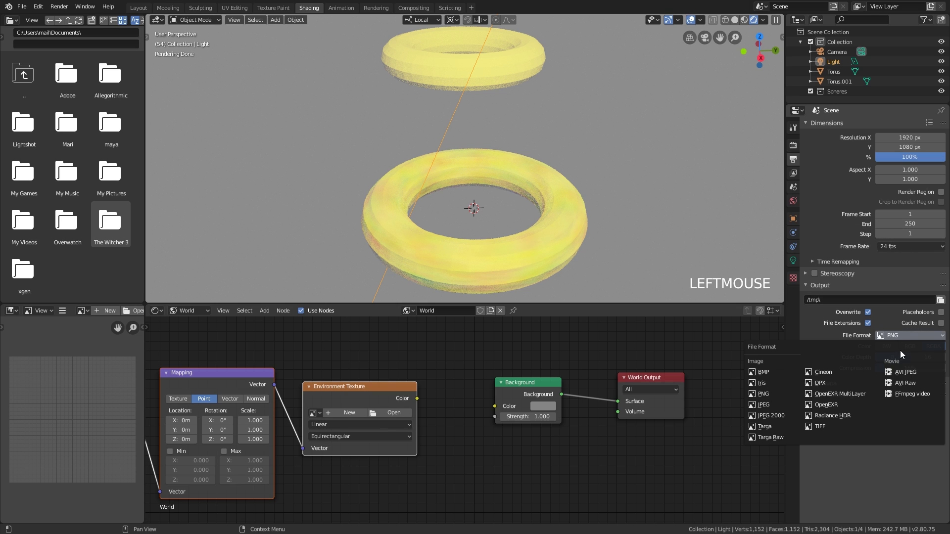
left_click(840, 404)
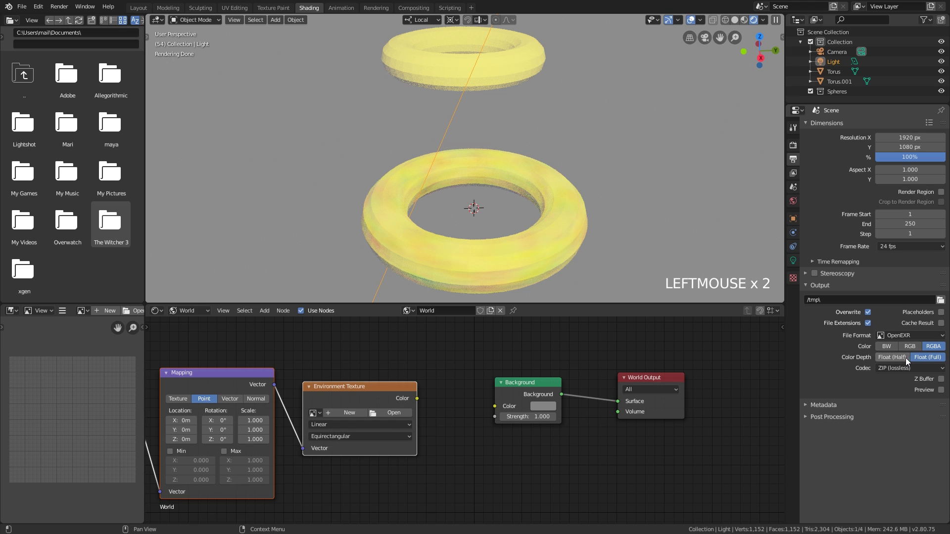
left_click(889, 360)
left_click(926, 358)
left_click(916, 368)
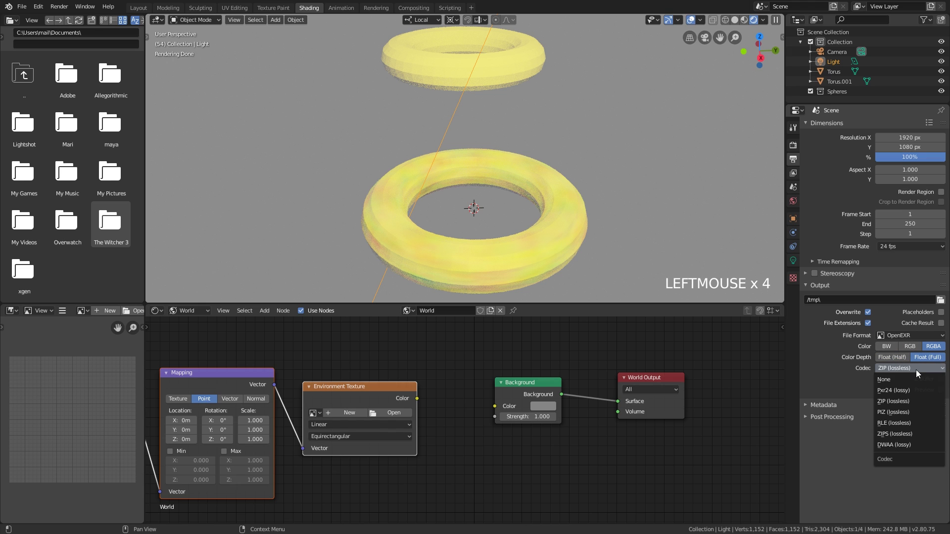
middle_click_drag(556, 255, 545, 240)
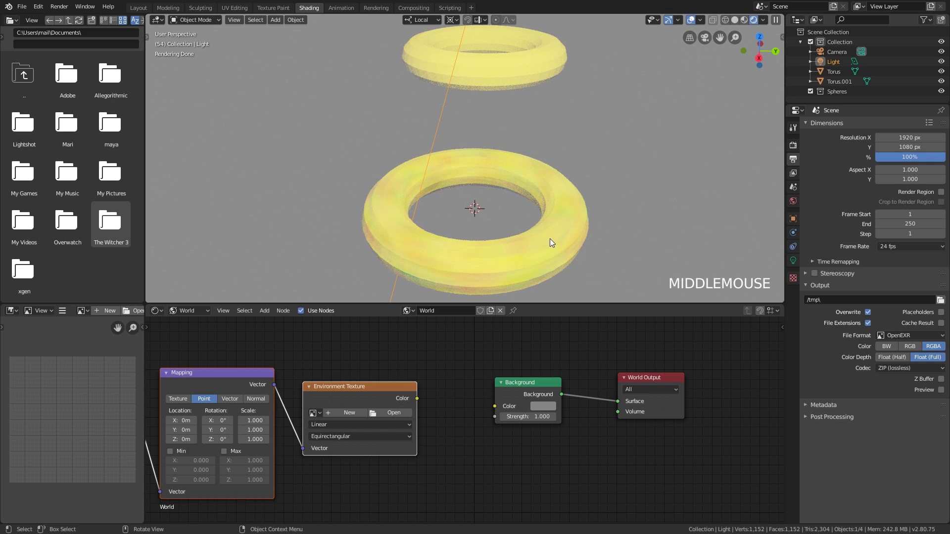
scroll(550, 239, "down", 2)
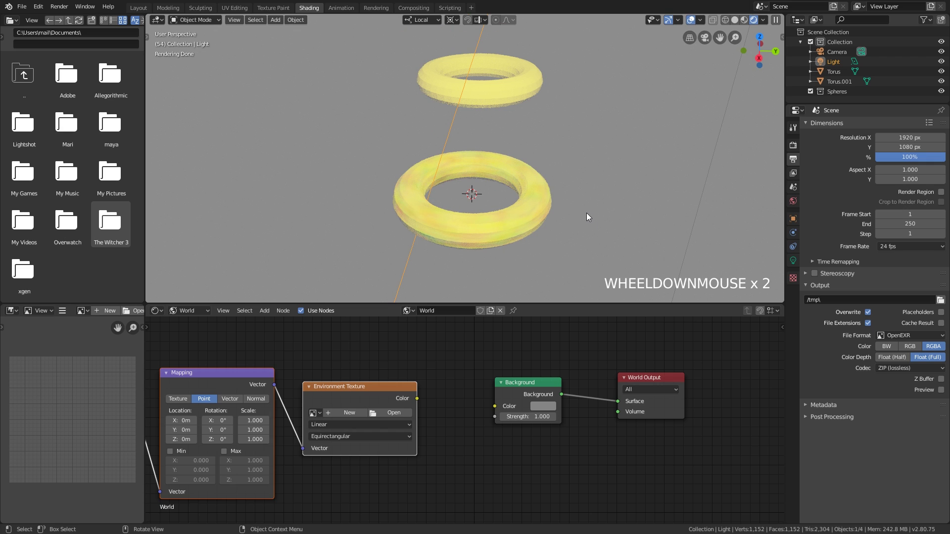